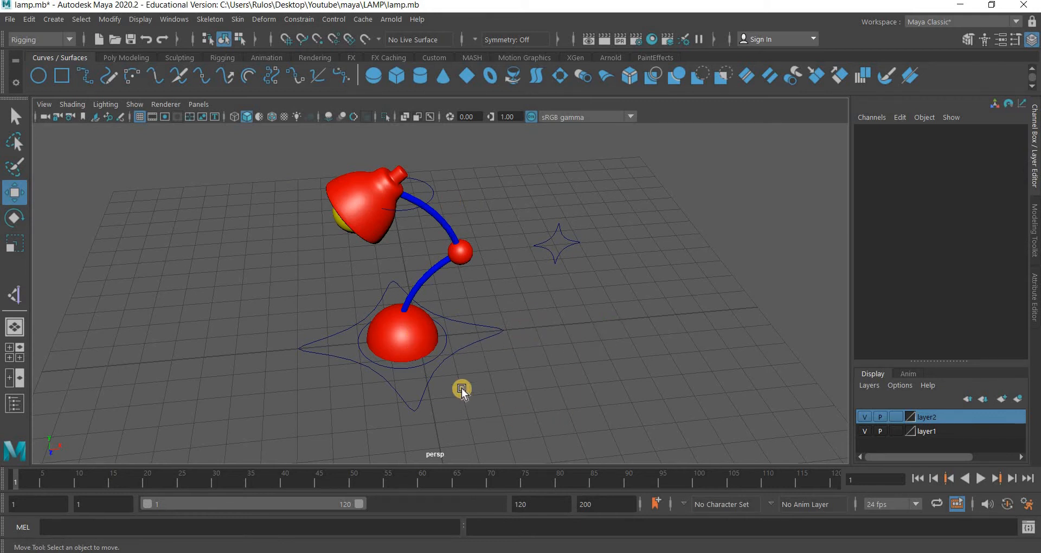
- Test the main control around the lamp's base by moving and rotating the whole lamp, undoing each transformation
drag(461, 390, 472, 366)
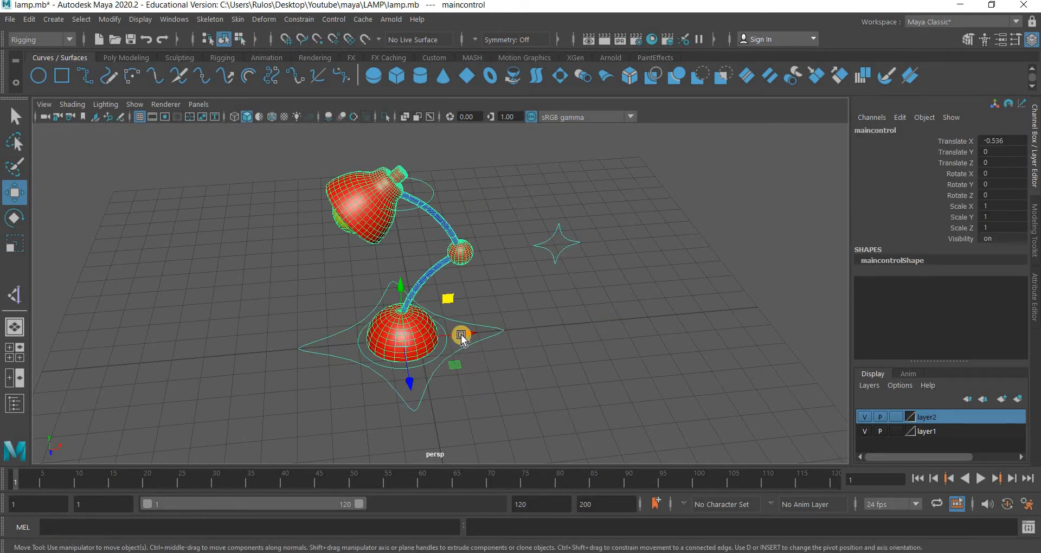
drag(569, 308, 481, 380)
key(ctrl+z)
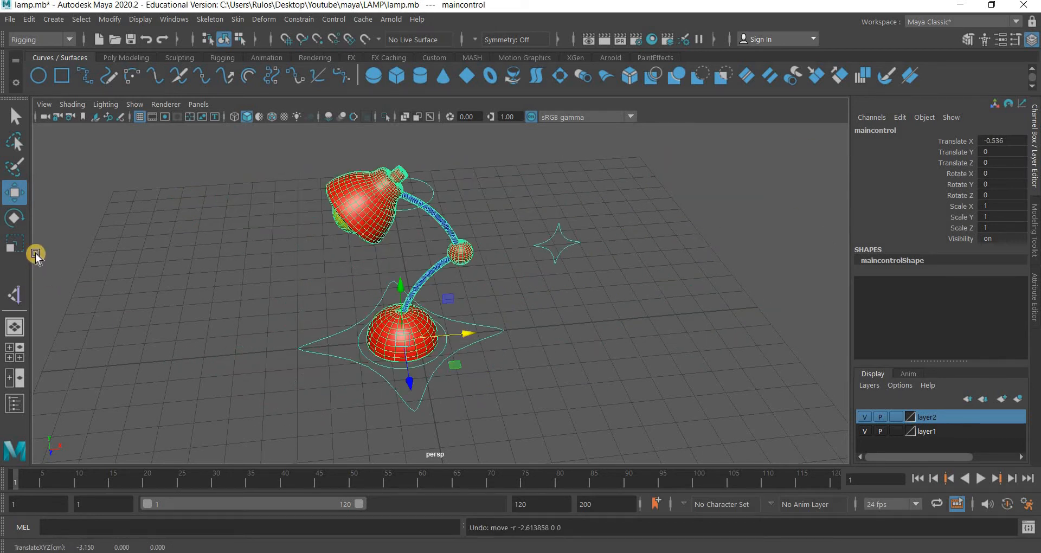
key(e)
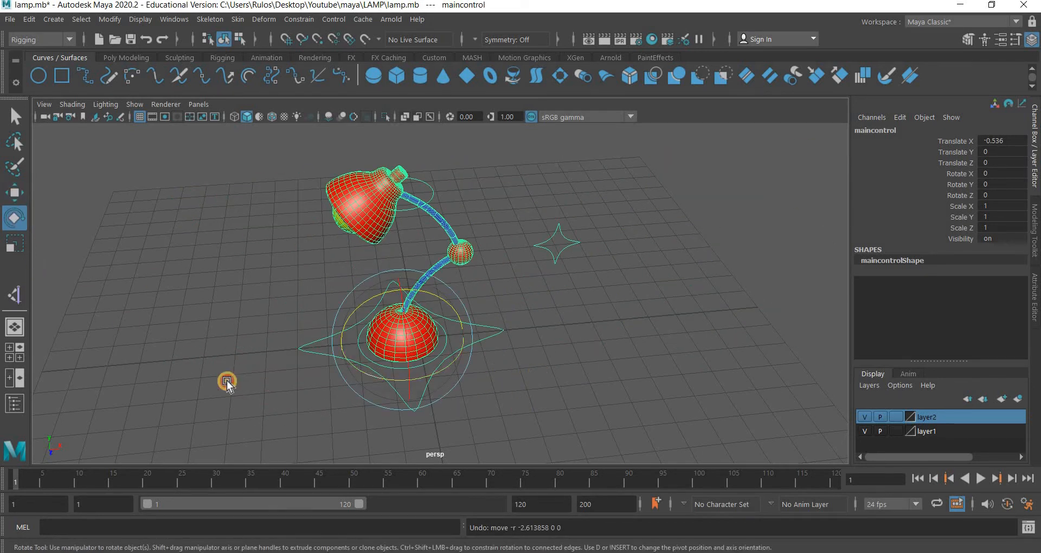
middle_drag(225, 381, 295, 351)
key(ctrl+z)
- Test scaling the whole lamp uniformly with the main control and undo the scaling
key(r)
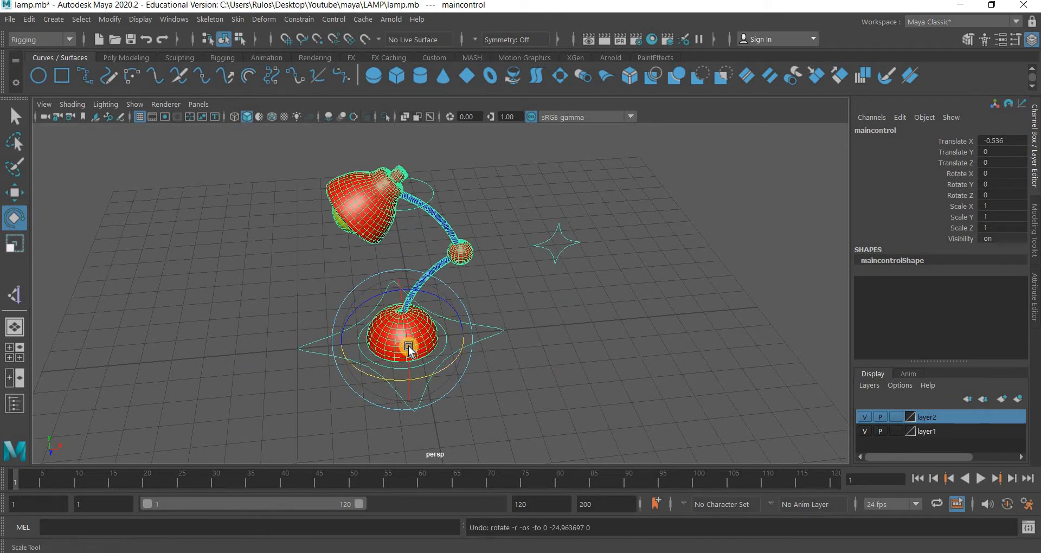
middle_drag(284, 339, 528, 402)
key(ctrl+z)
key(ctrl+z)
key(ctrl+z)
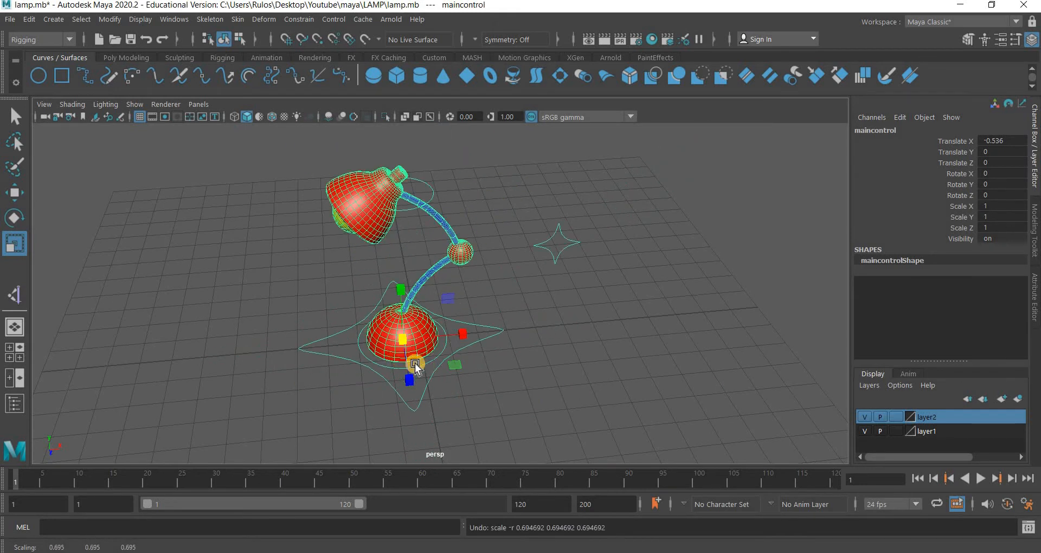
- Test moving the lamp base with the circular base control and undo the moves
click(10, 194)
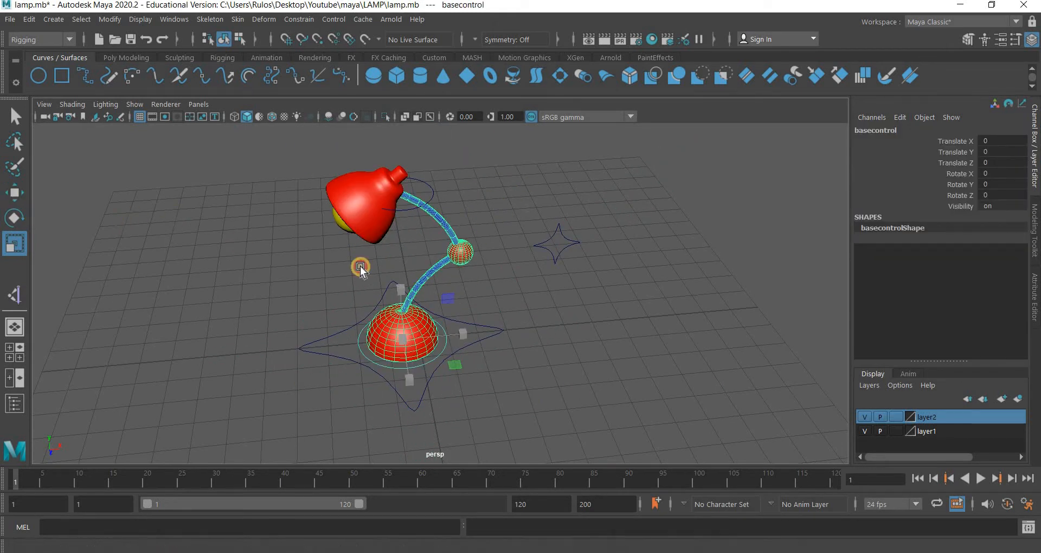
middle_drag(553, 250, 485, 260)
key(ctrl+z)
key(ctrl+z)
key(ctrl+z)
key(ctrl+z)
key(ctrl+z)
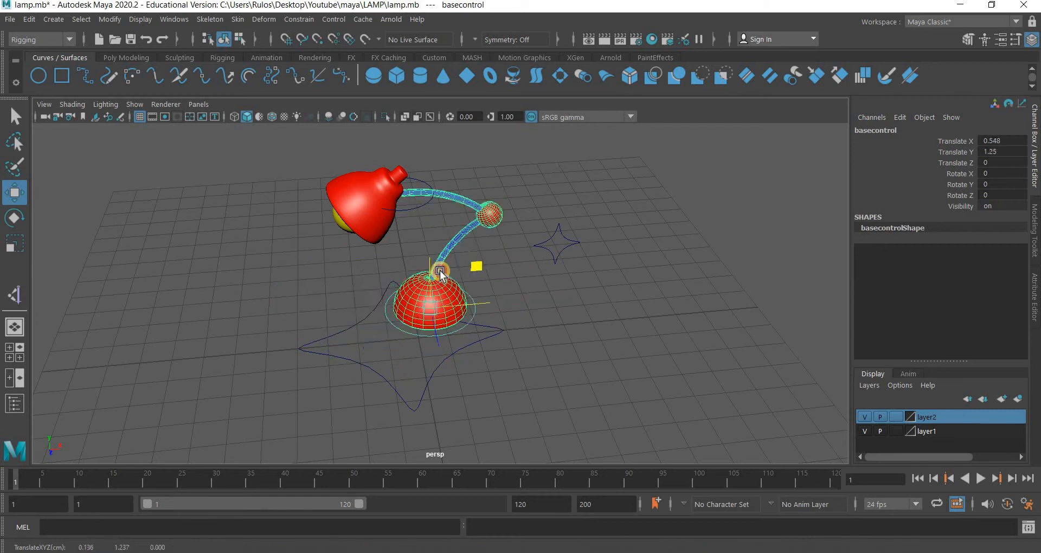
- Test rotating the lamp base with its circular control and undo the rotation
key(e)
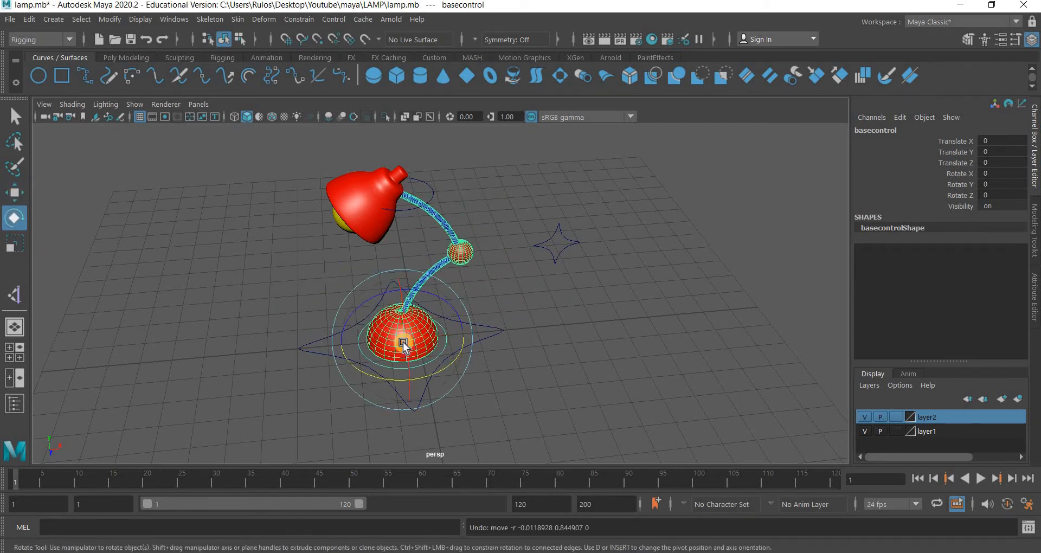
mouse_move(409, 341)
mouse_down()
mouse_move(418, 304)
mouse_move(411, 353)
mouse_up()
key(ctrl+z)
key(ctrl+z)
key(ctrl+z)
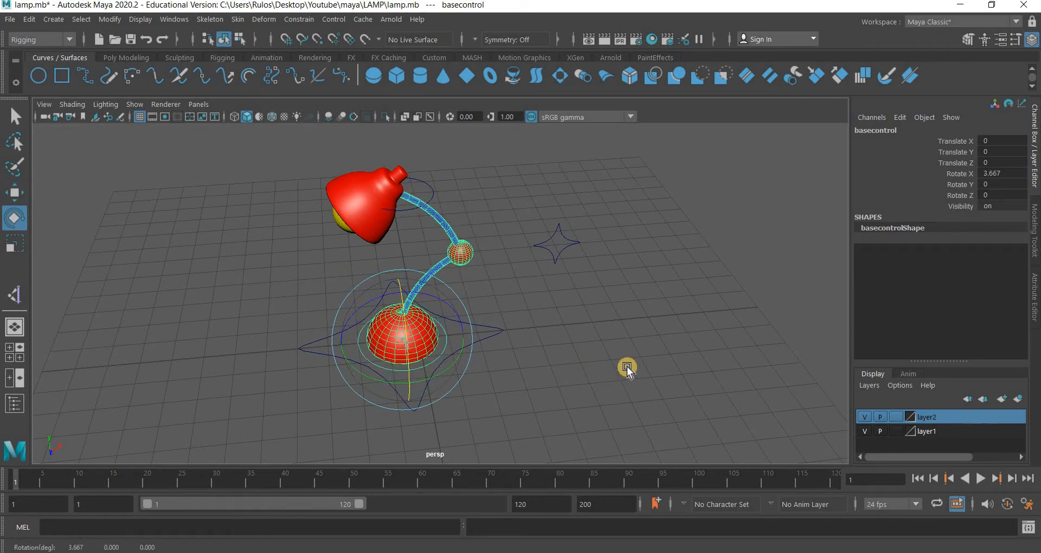
- Test moving the star-shaped hip control beside the arm's joint and undo the move
click(557, 256)
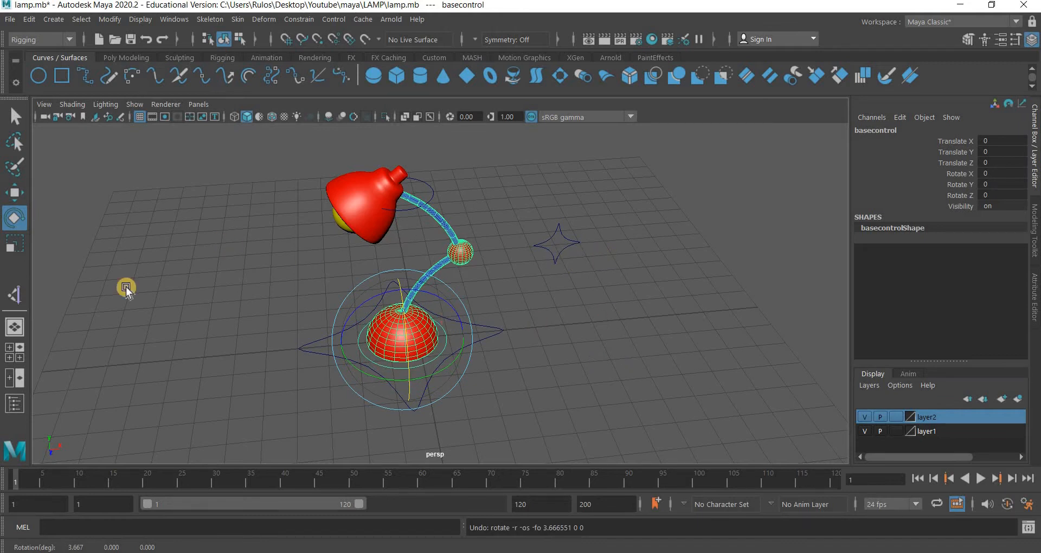
click(16, 197)
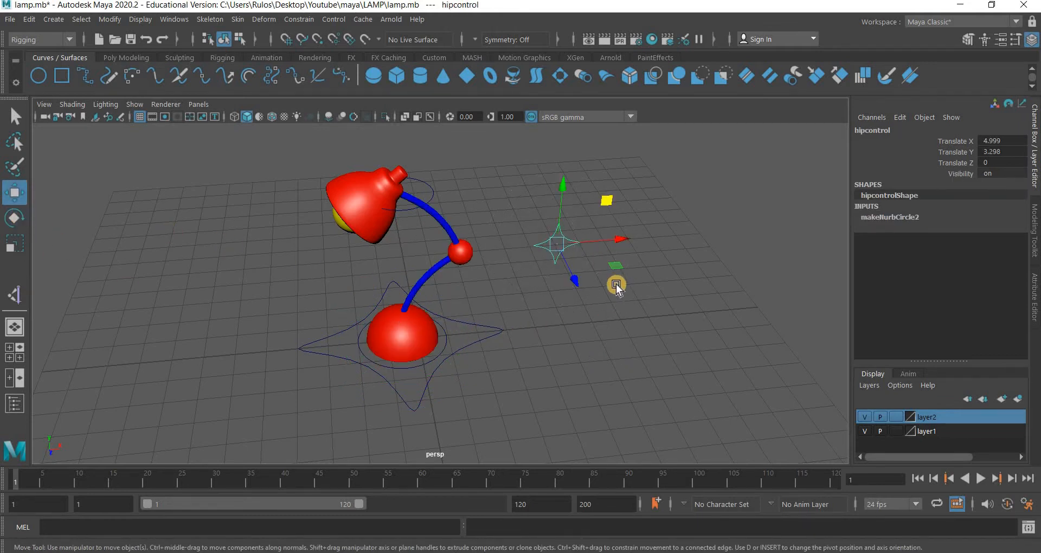
drag(580, 279, 598, 305)
key(ctrl+z)
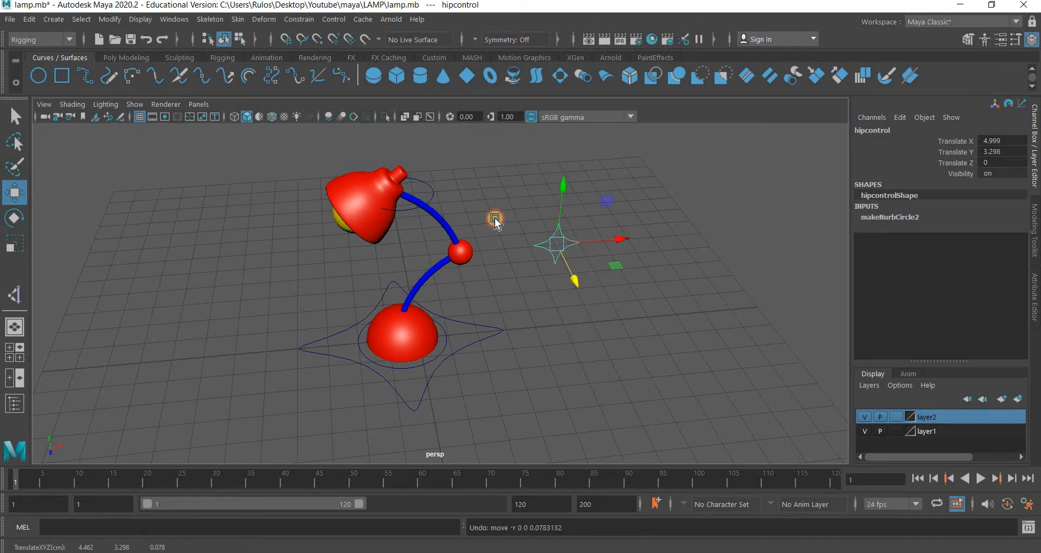
- Test the head control by moving and rotating the lampshade, undoing each transformation
click(433, 185)
drag(453, 145, 384, 238)
key(ctrl+z)
click(15, 218)
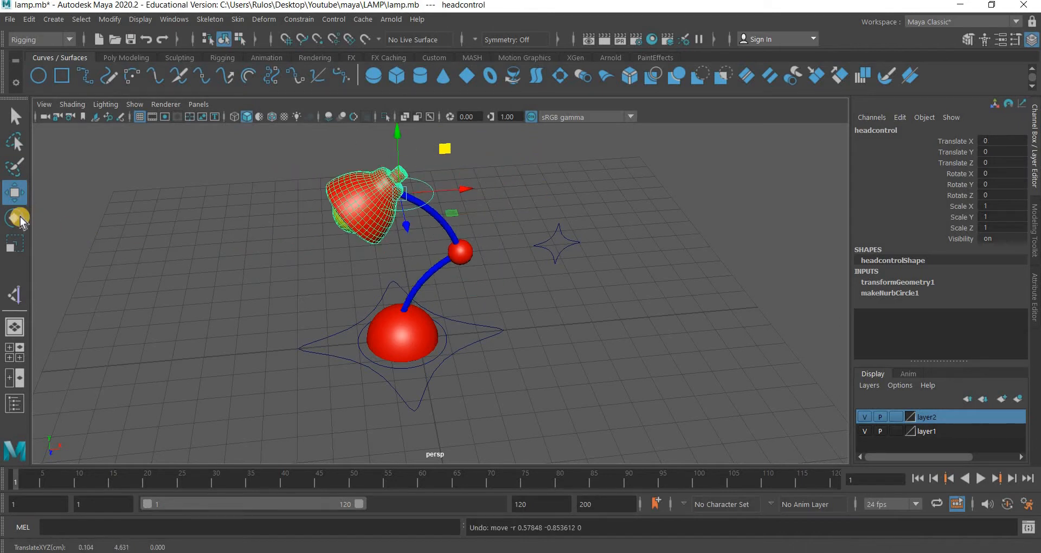
drag(473, 214, 494, 291)
key(ctrl+z)
key(ctrl+z)
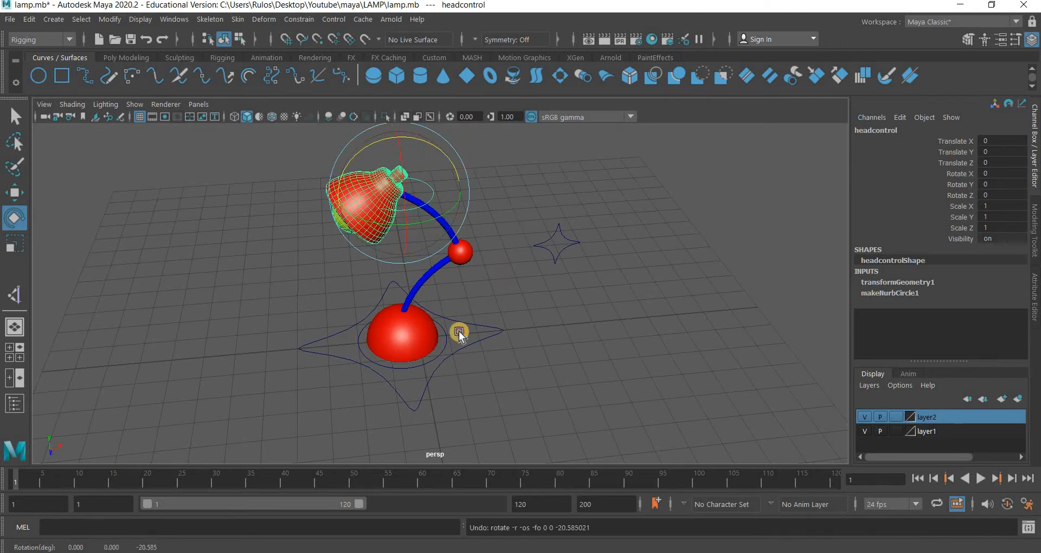
- Save the current lamp scene
alt+drag(442, 332, 412, 320)
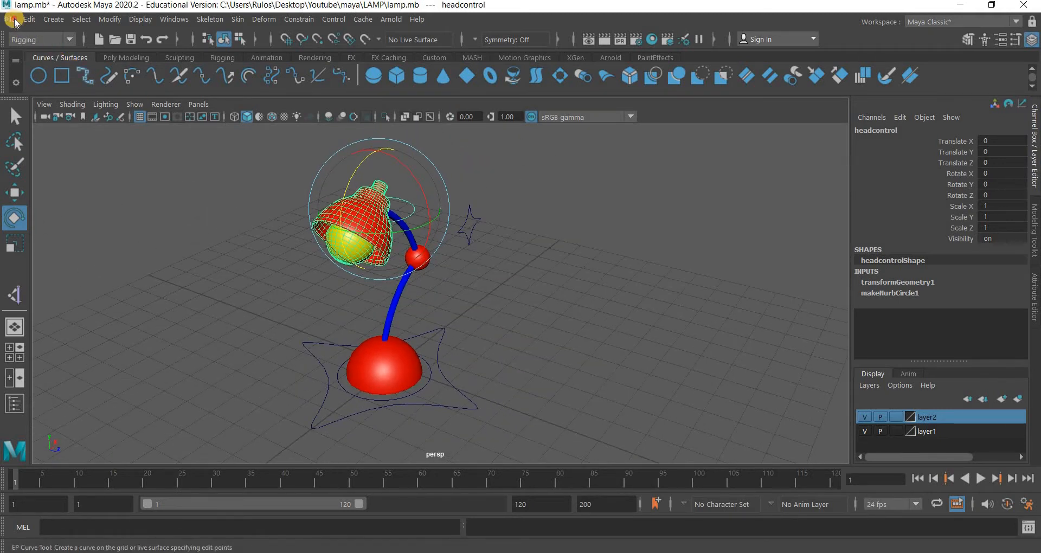
click(10, 19)
click(41, 76)
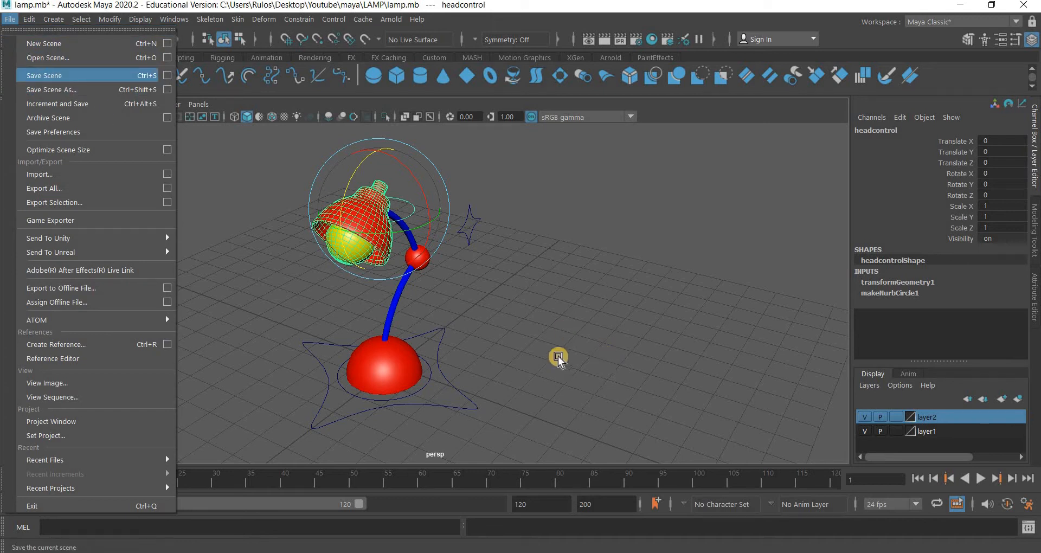
- Examine the finished lamp and its control curves from several angles, including the hemispherical base
alt+drag(479, 379, 555, 353)
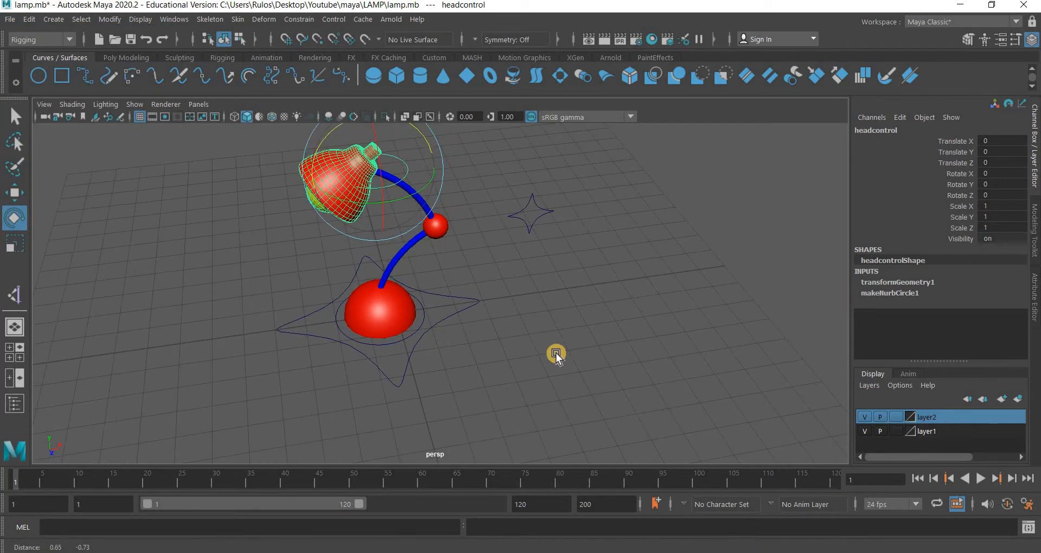
click(514, 390)
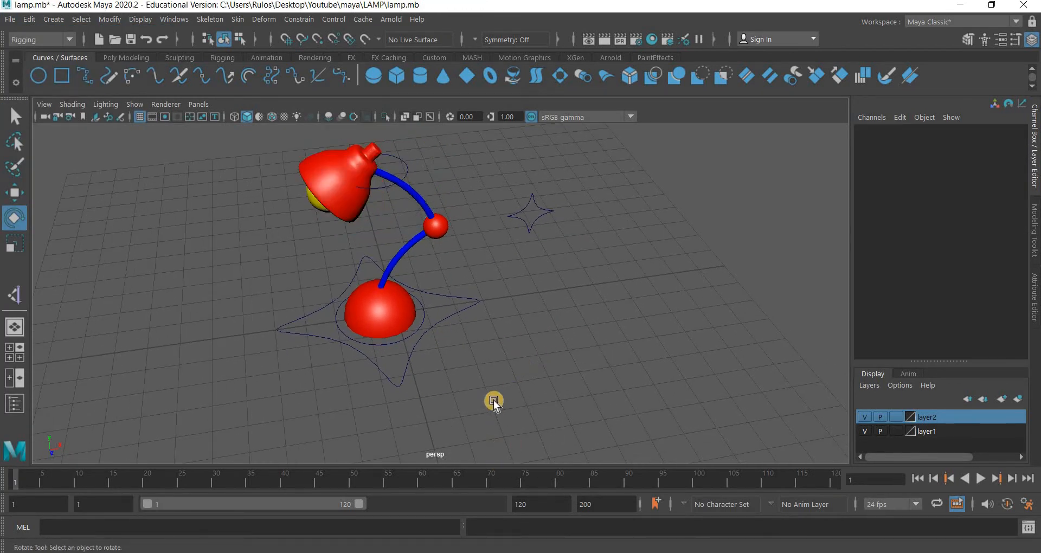
alt+drag(474, 360, 304, 347)
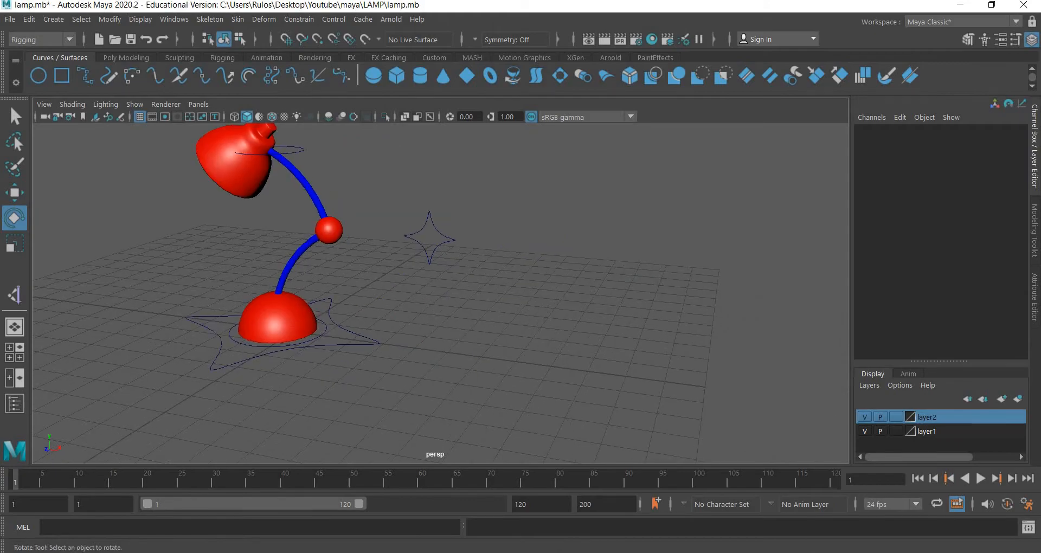
key(alt+Tab)
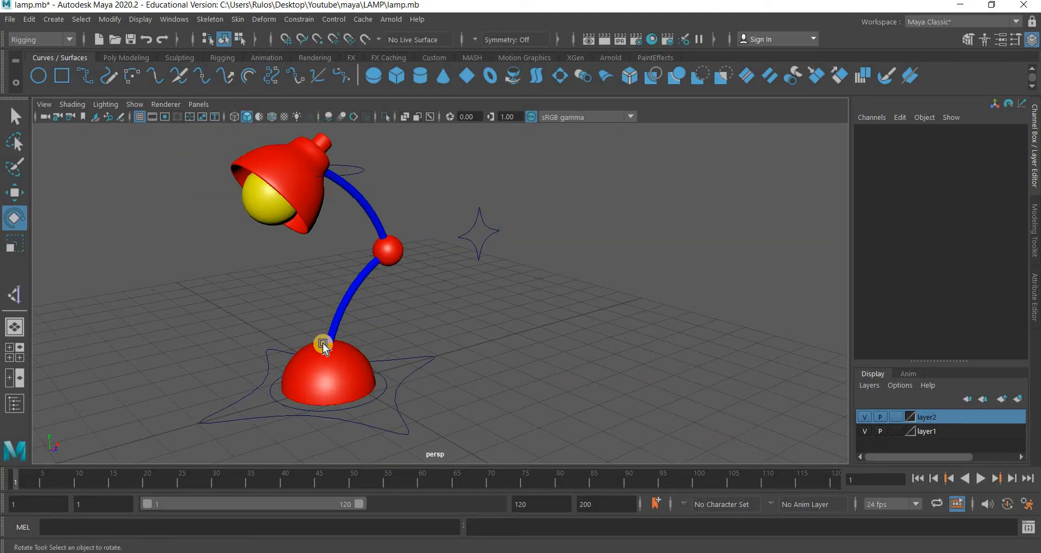
click(382, 398)
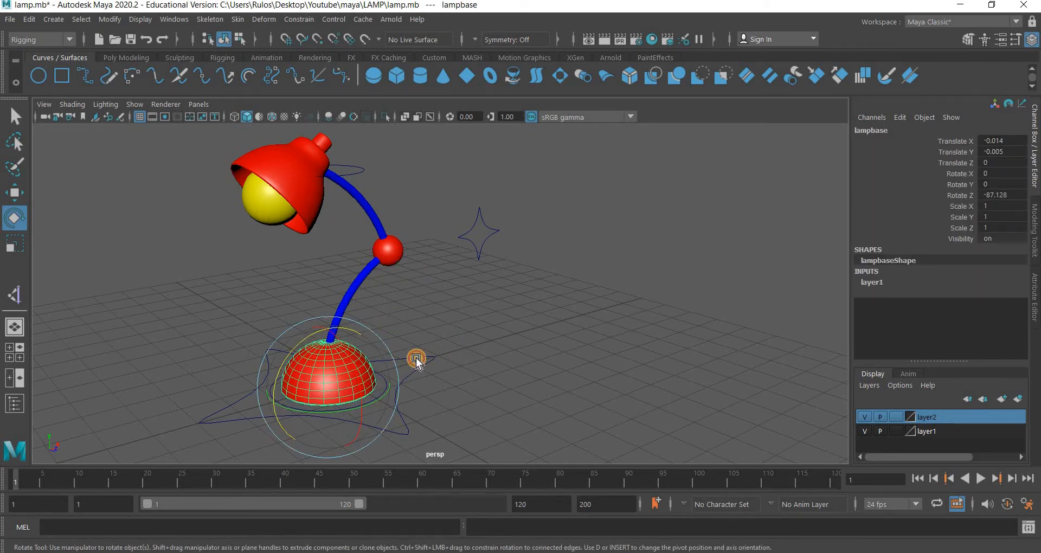
alt+drag(417, 358, 505, 334)
alt+middle_drag(505, 349, 599, 330)
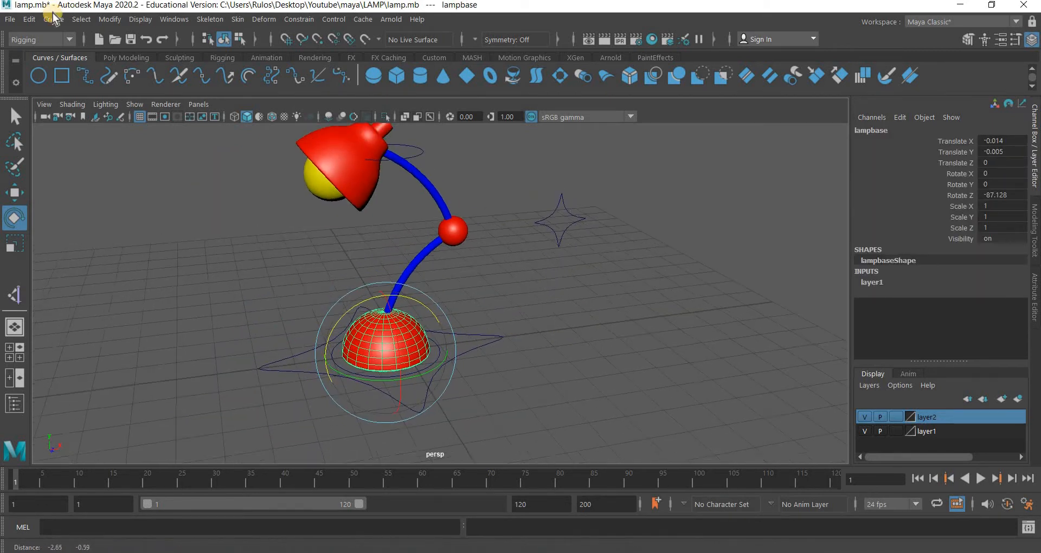
- Start a new empty scene, saving the changes to the lamp scene
click(12, 22)
click(61, 53)
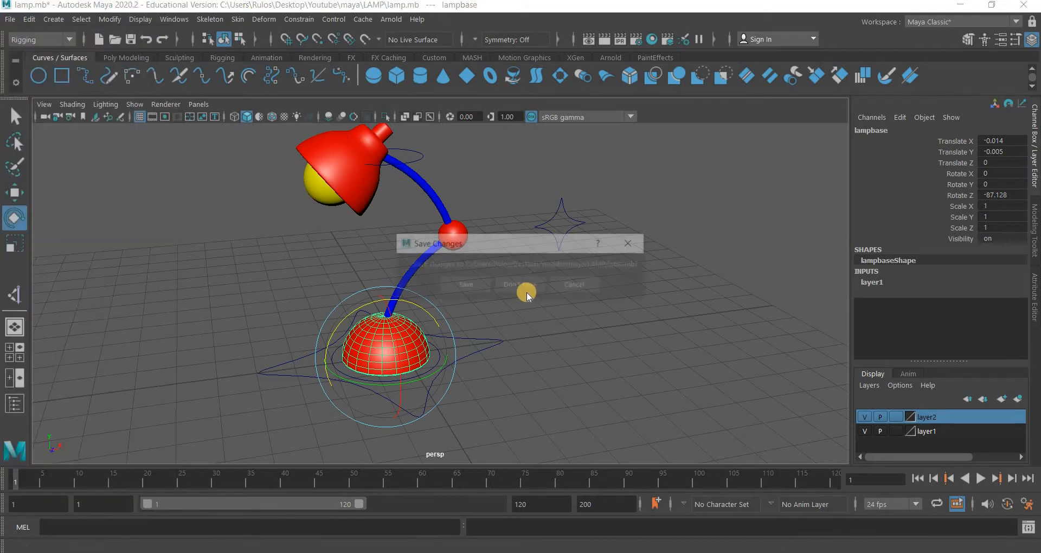
click(465, 287)
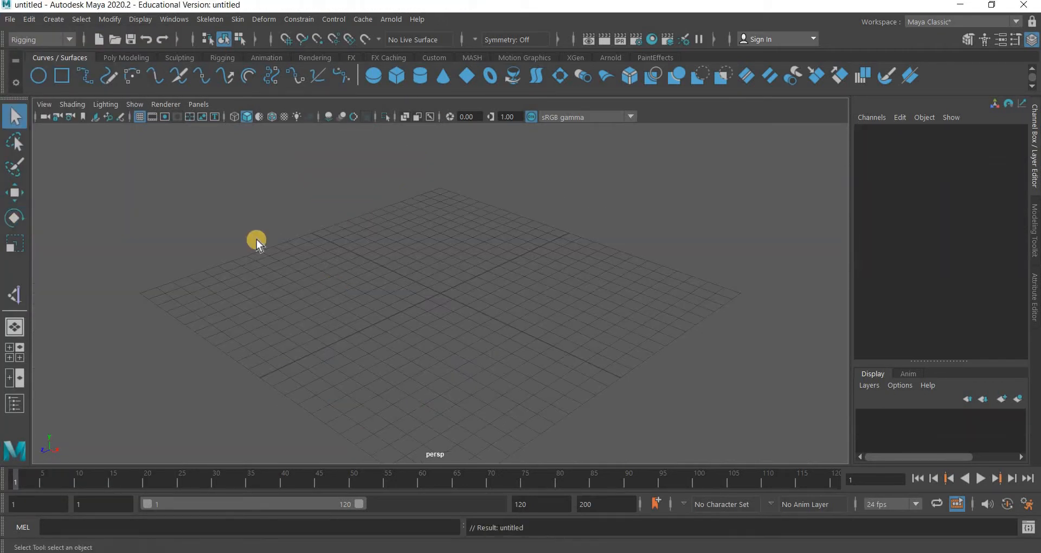
- Create a polygon sphere with default settings at the origin of the grid
scroll(49, 81, down, 1)
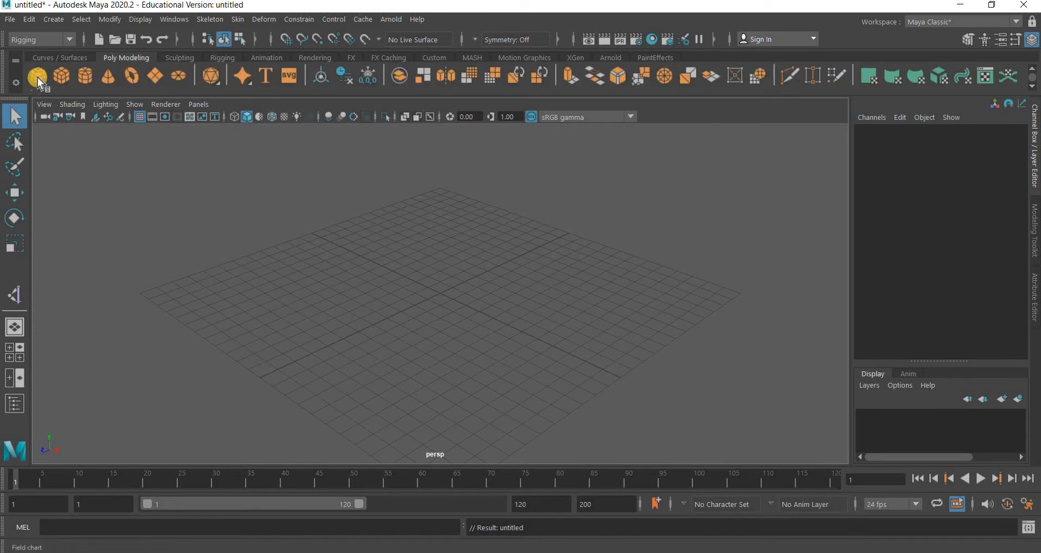
click(230, 236)
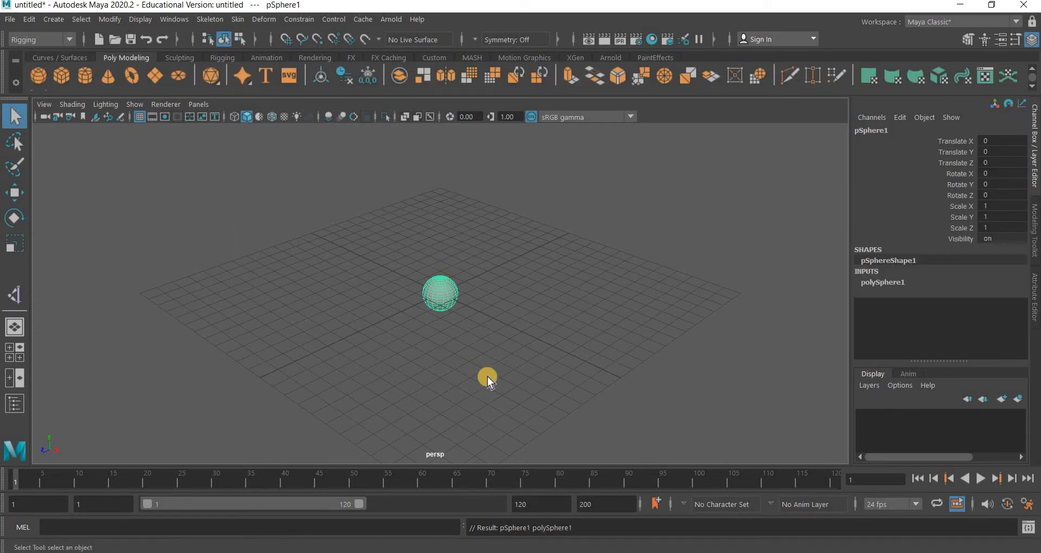
scroll(486, 376, up, 5)
- Delete all faces in the sphere's lower half in the front view, leaving a dome
key(space)
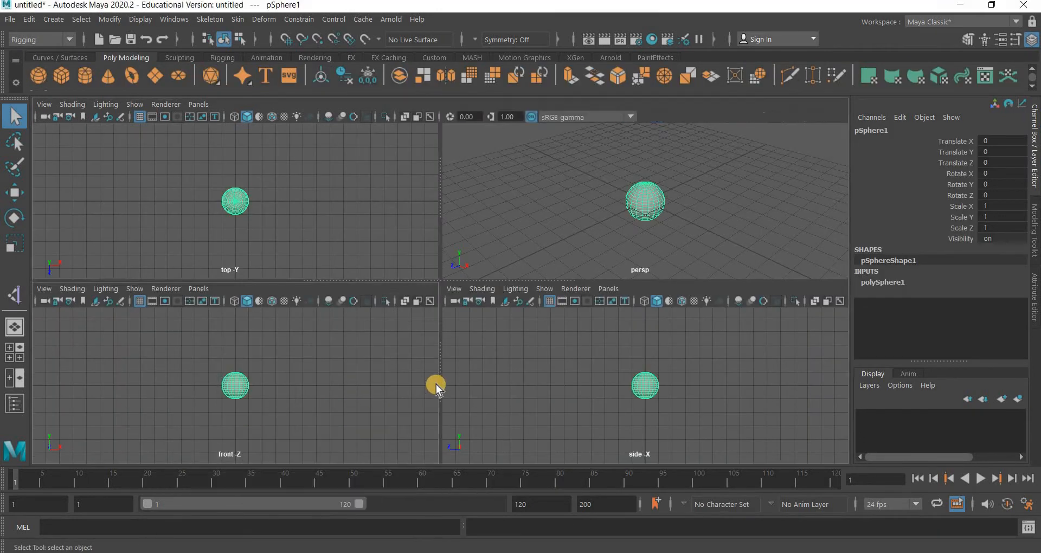
key(space)
scroll(470, 308, up, 4)
scroll(469, 308, up, 1)
right_drag(470, 182, 554, 325)
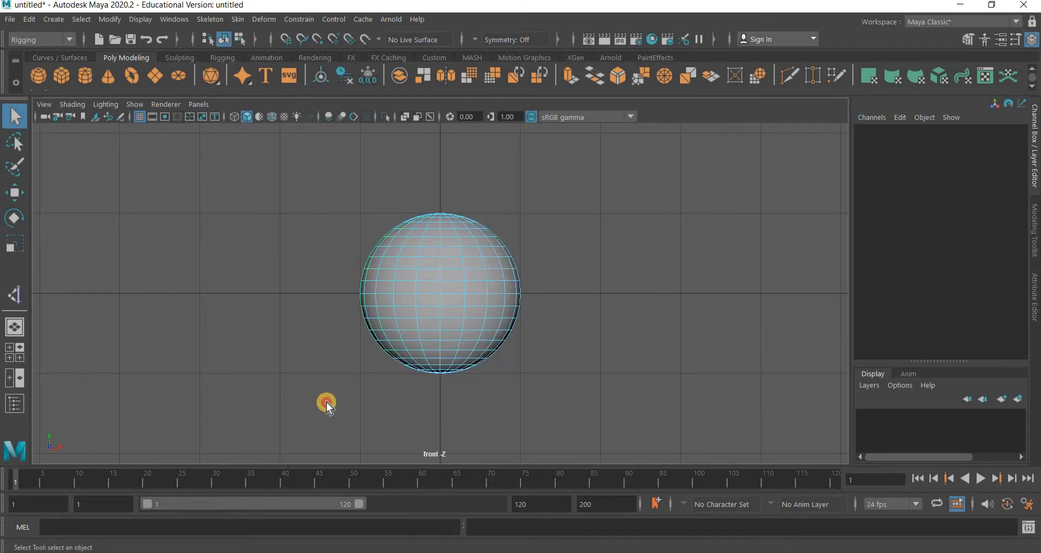
drag(538, 302, 324, 402)
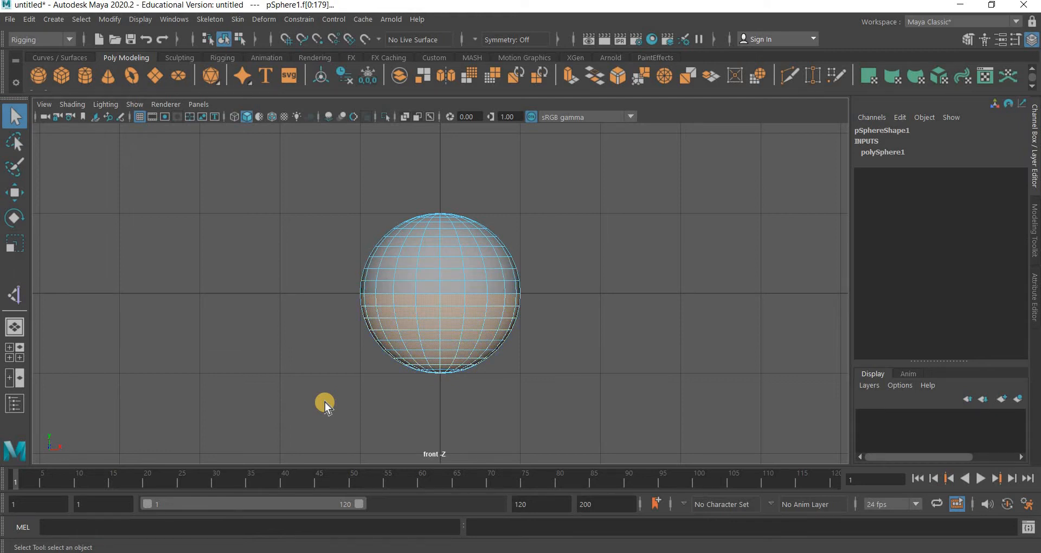
key(Delete)
- Return to object mode in the perspective view and rename the half sphere lampbase
alt+drag(434, 372, 584, 226)
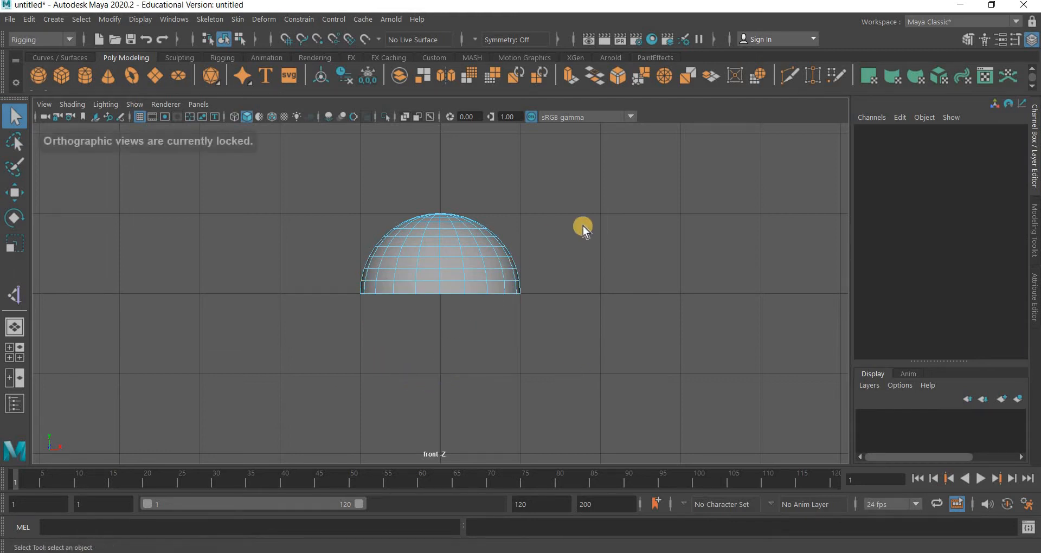
key(space)
key(space)
alt+drag(434, 352, 434, 353)
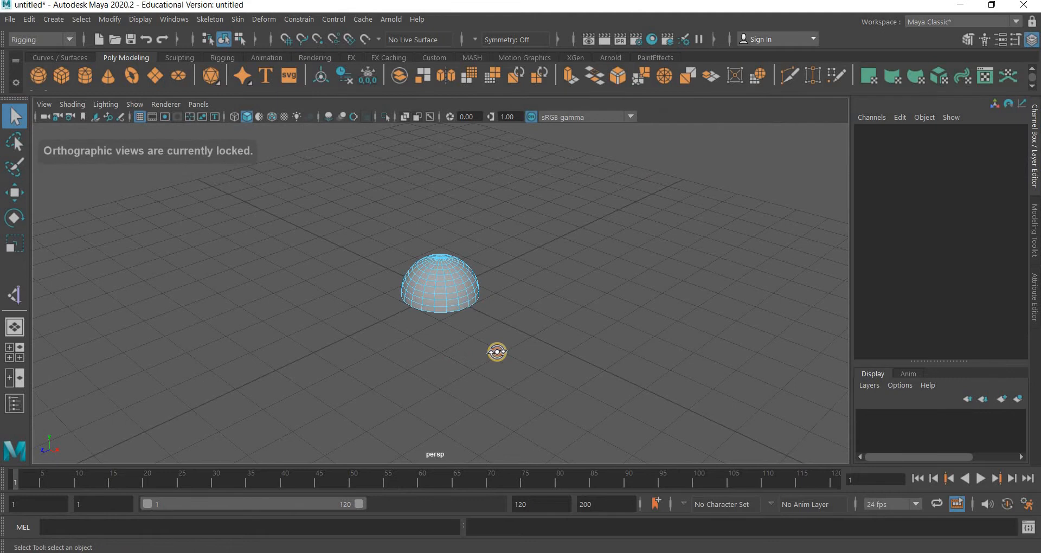
scroll(470, 365, up, 5)
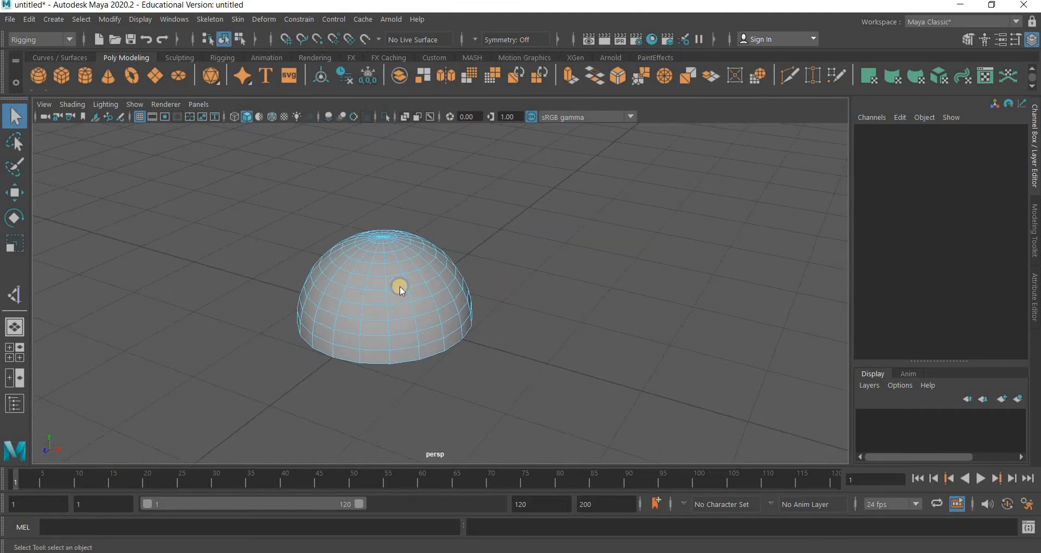
right_drag(397, 184, 912, 138)
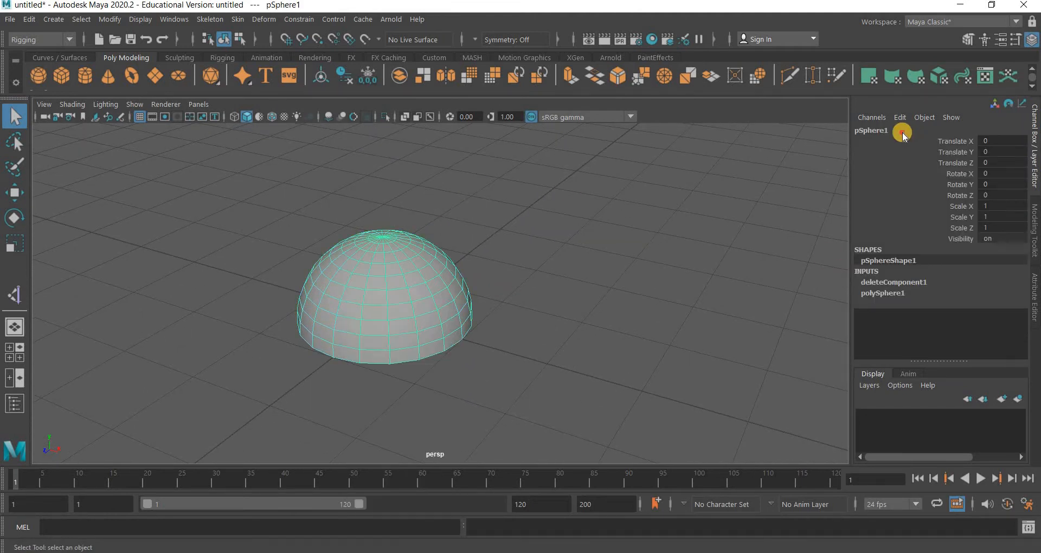
double_click(895, 128)
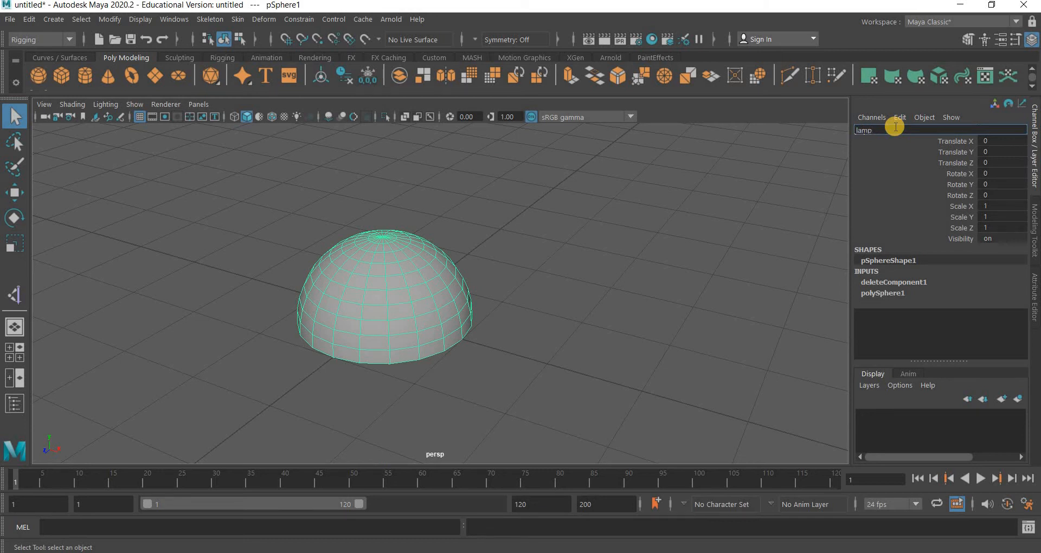
text(lampbase)
key(Return)
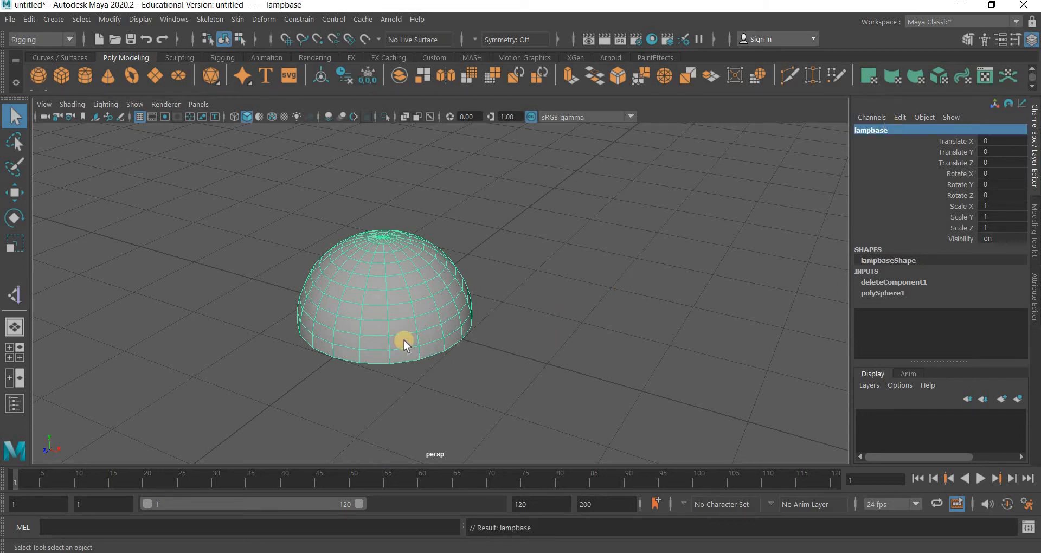
- Close the open underside of the lampbase by selecting its border edge loop and filling the hole
click(431, 365)
key(ctrl+z)
alt+right_drag(446, 379, 425, 350)
mouse_move(425, 351)
alt+mouse_down()
mouse_move(436, 344)
mouse_move(428, 354)
alt+mouse_up()
alt+right_drag(428, 354, 432, 340)
alt+drag(432, 339, 522, 317)
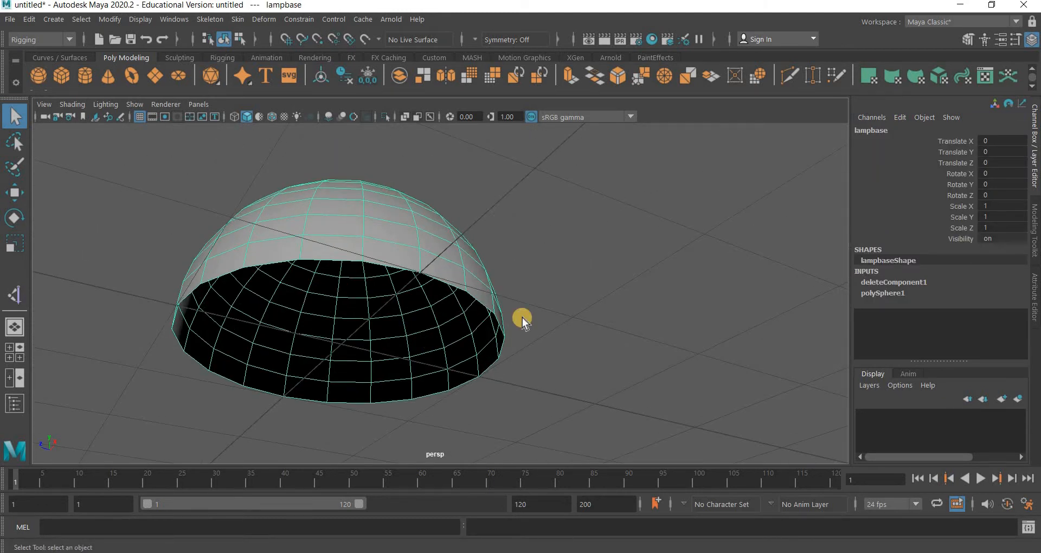
key(f)
scroll(420, 226, up, 3)
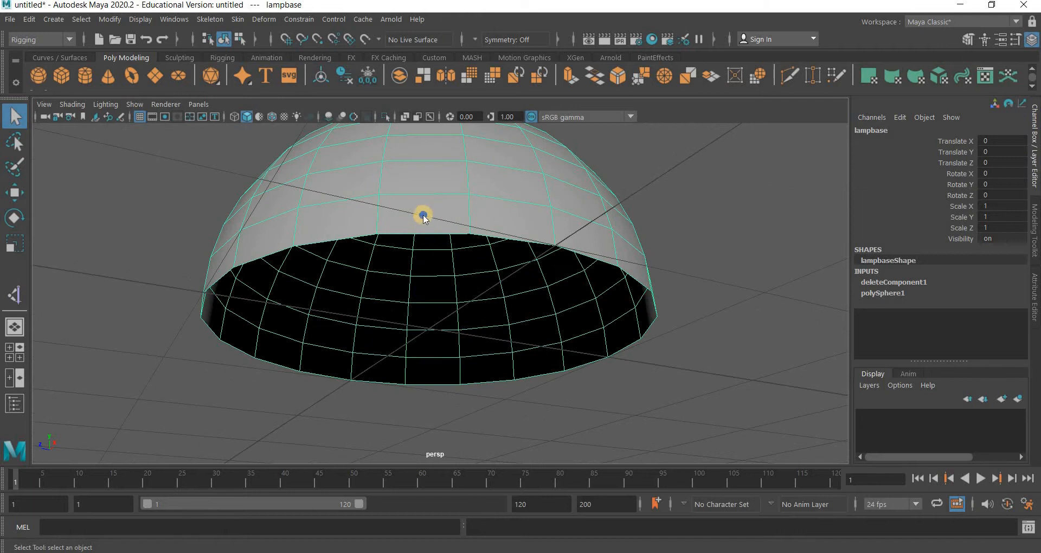
right_drag(423, 216, 423, 143)
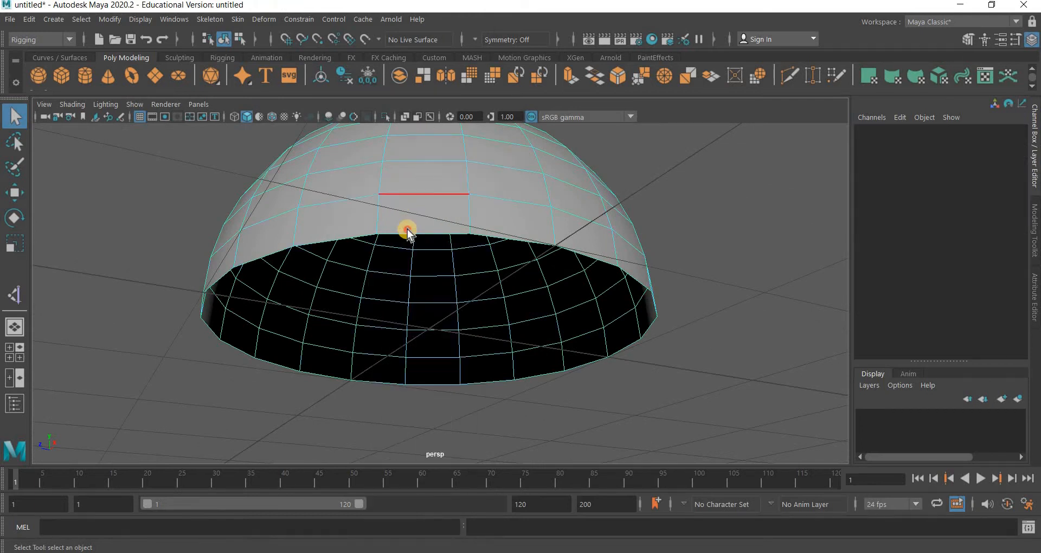
click(408, 233)
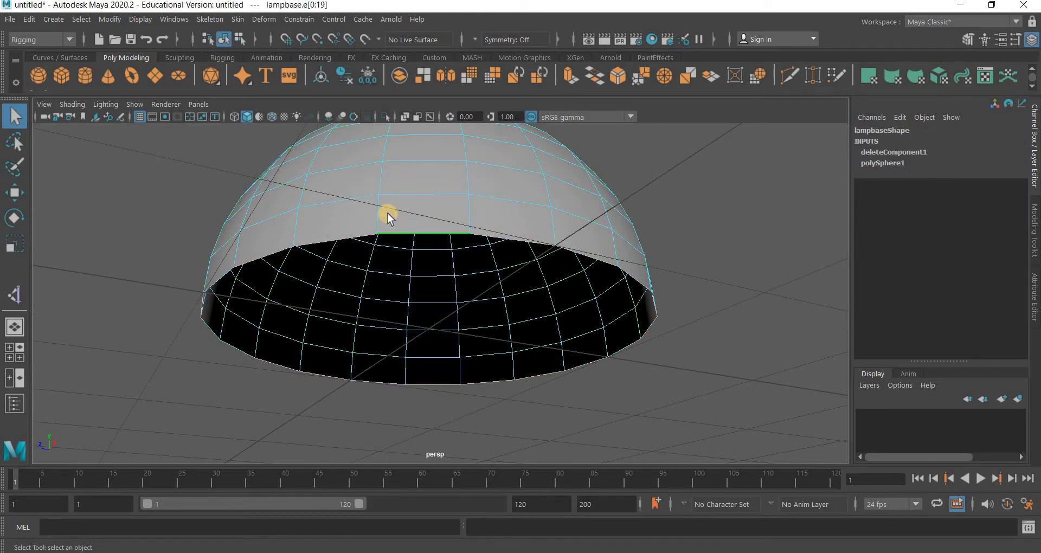
click(35, 38)
click(27, 52)
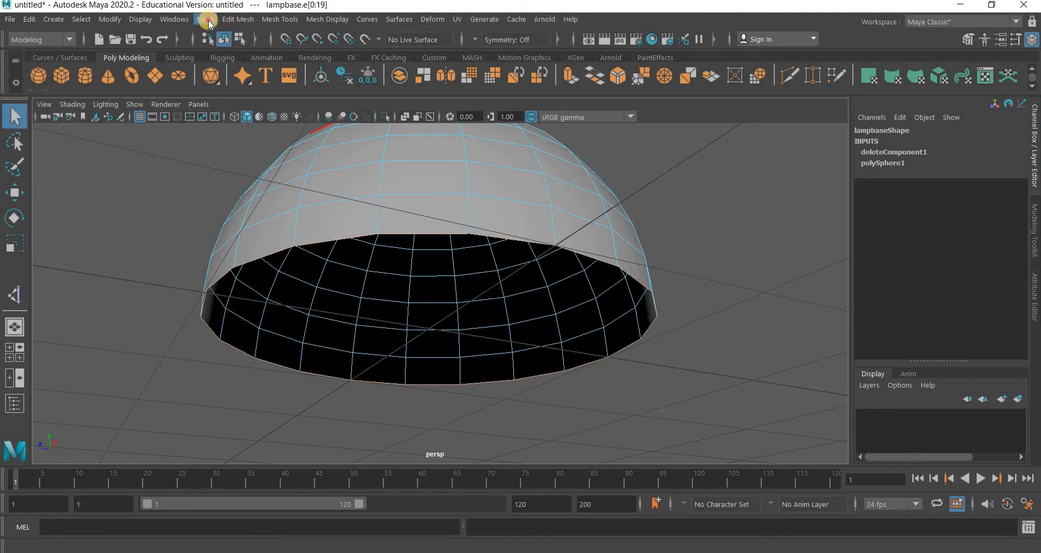
click(208, 21)
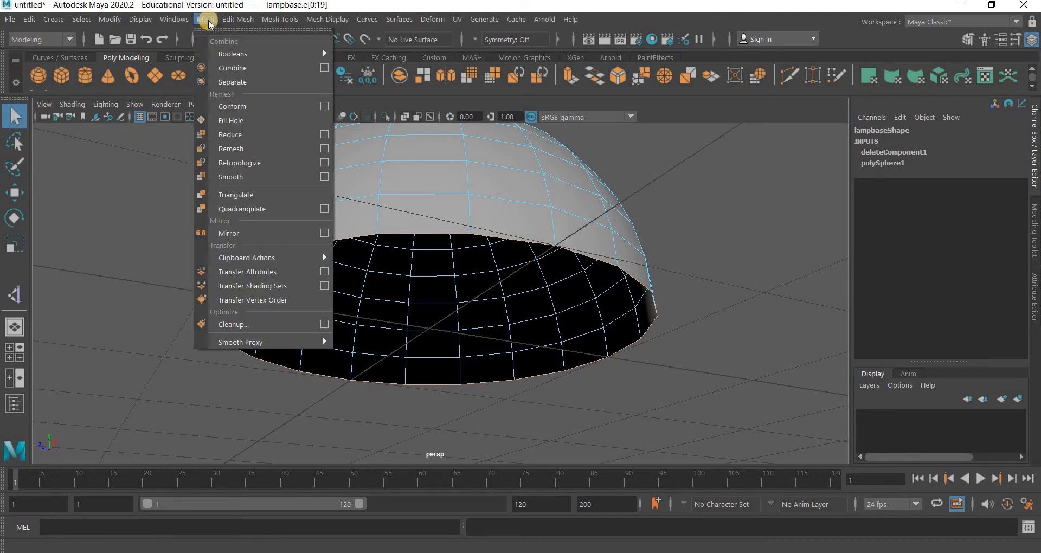
click(230, 120)
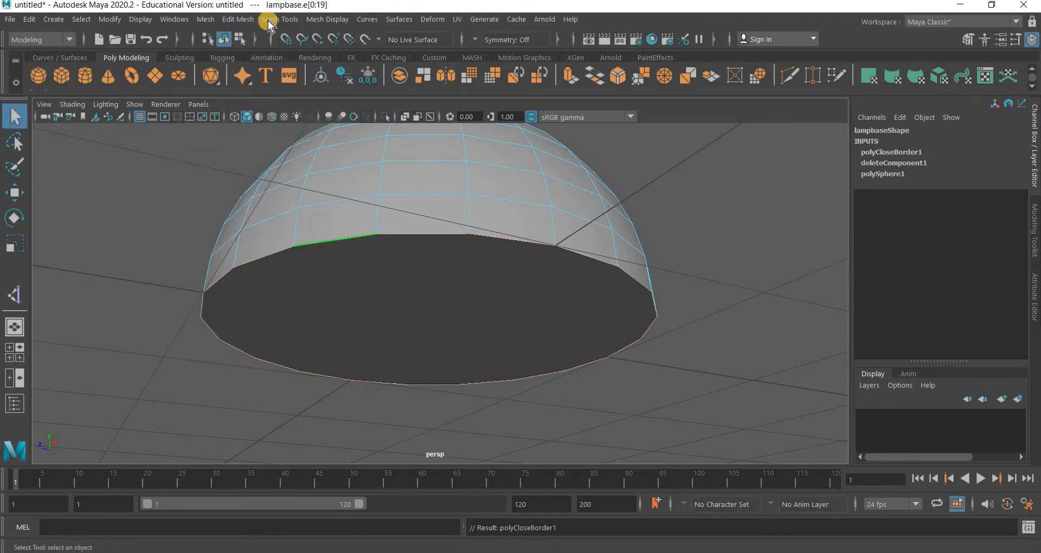
- Bevel the selected border edges around the lampbase's underside with a fraction of 0.2
click(271, 20)
click(239, 20)
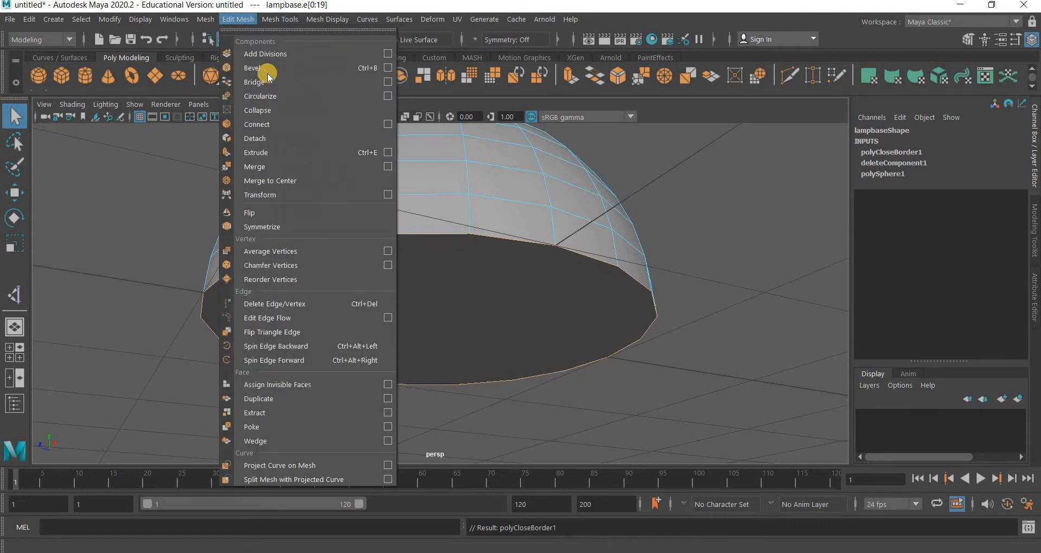
click(265, 69)
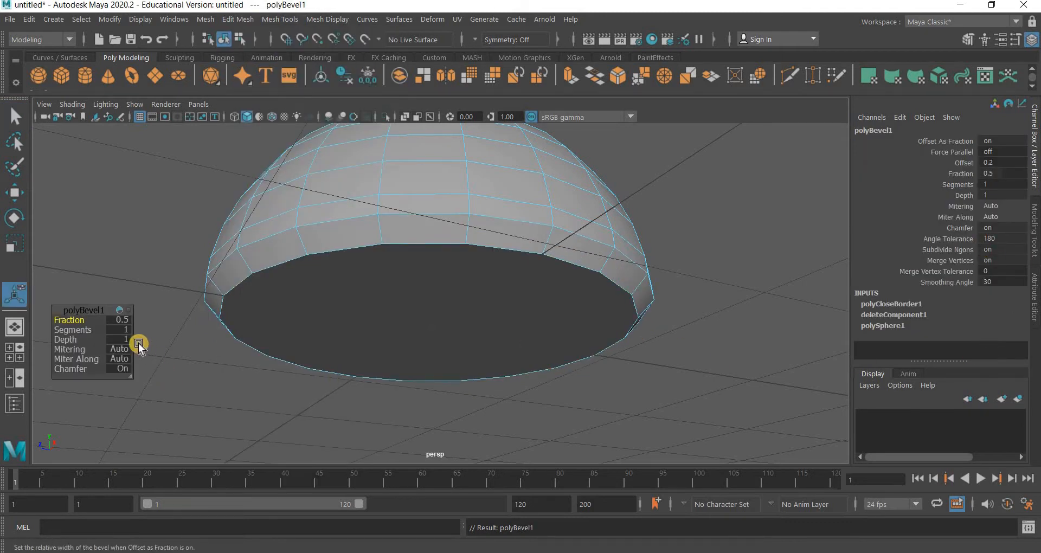
click(118, 320)
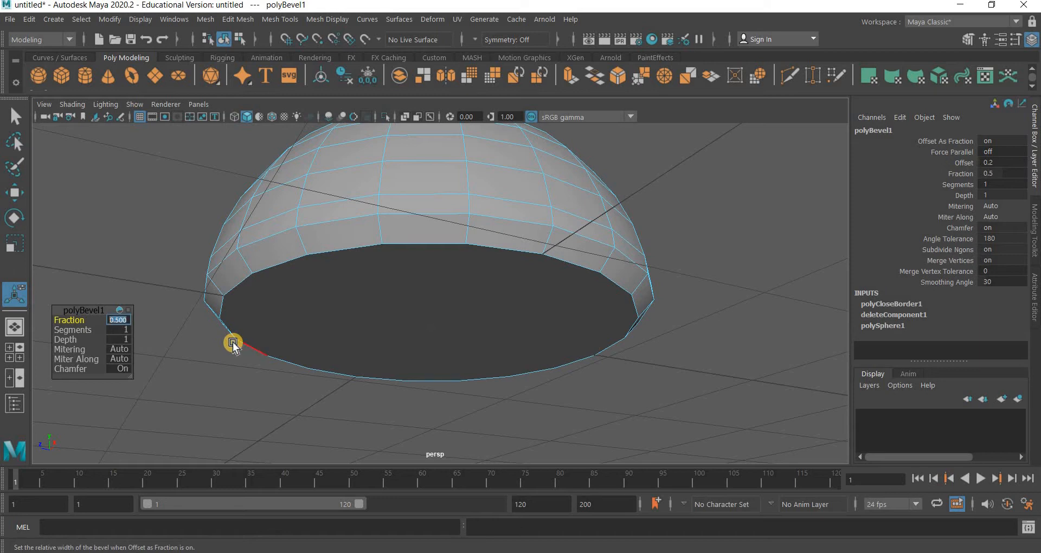
text(.2)
key(Return)
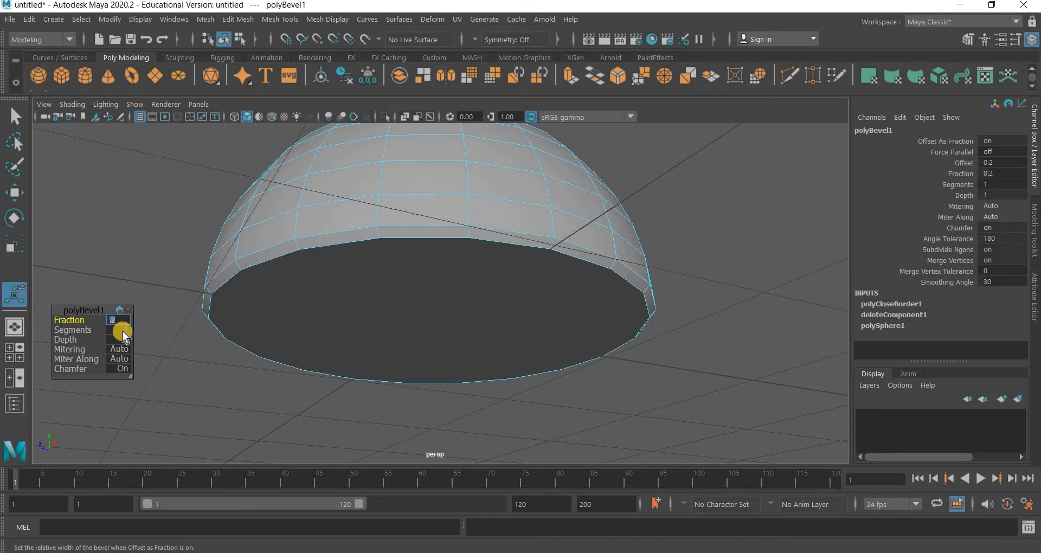
- Increase the bevel's segments to 3 and, after checking the edge up close, to 4
click(122, 330)
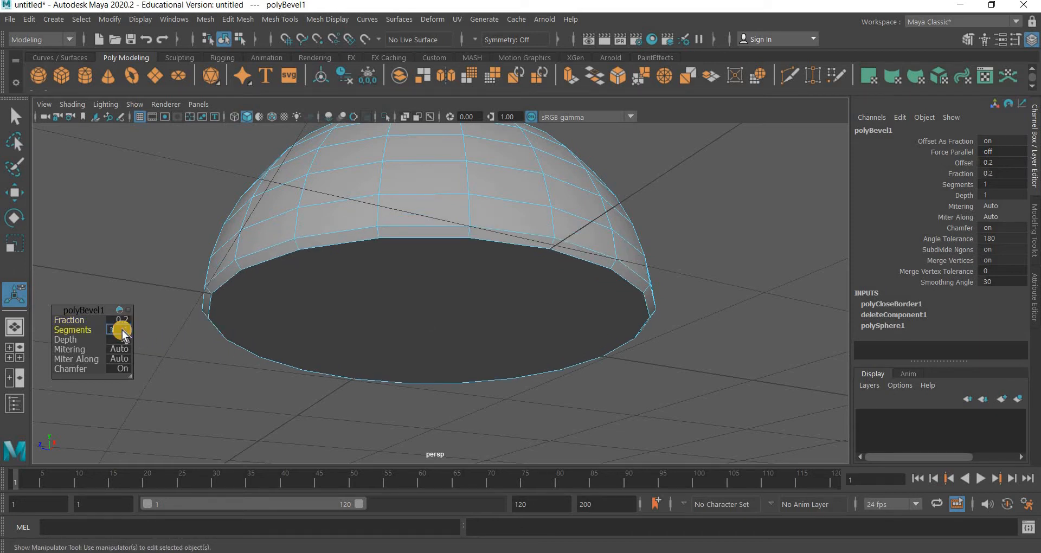
key(Return)
alt+drag(473, 345, 179, 355)
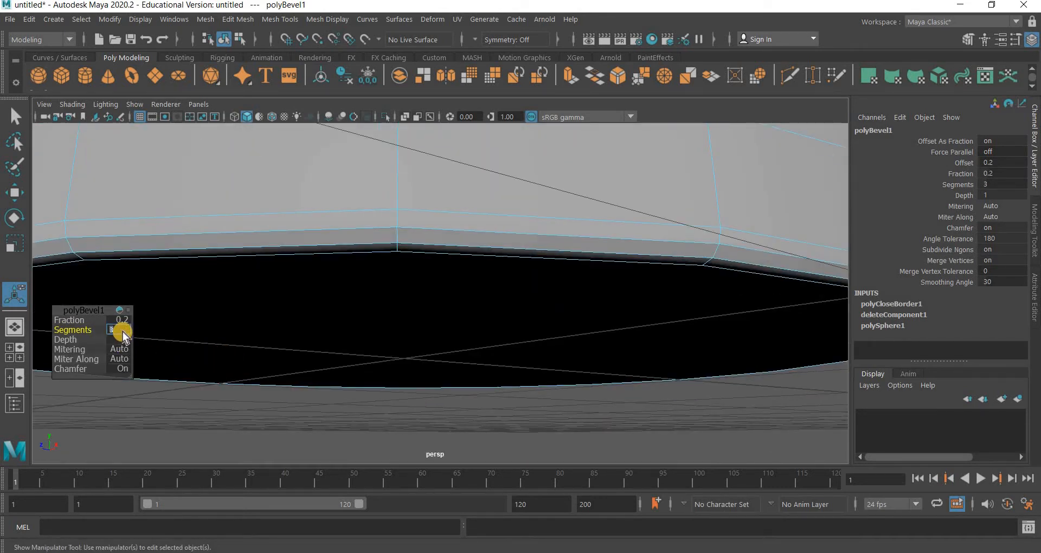
text(4)
key(Return)
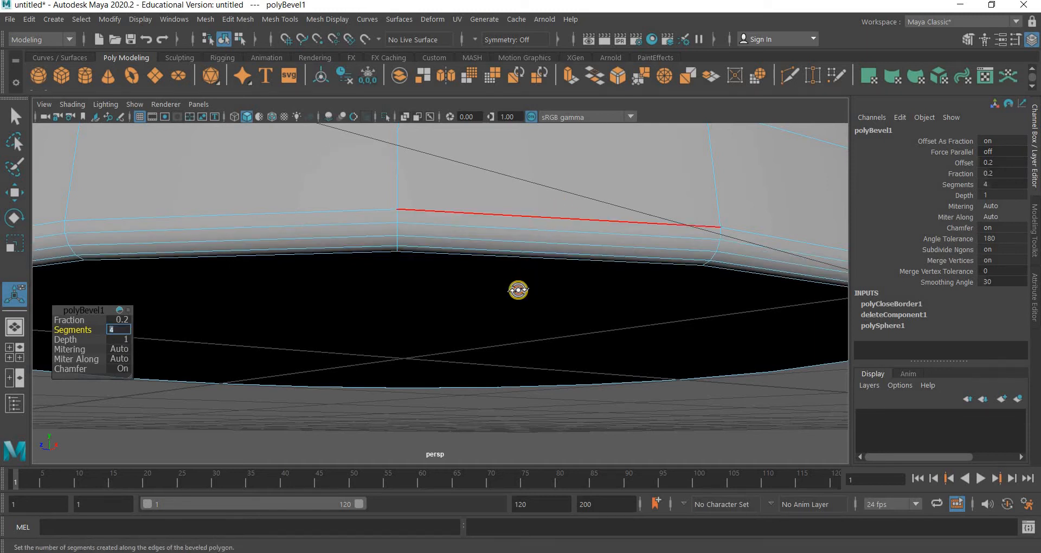
- Leave edge editing on the lampbase, return to object mode and reselect the whole dome
scroll(520, 288, down, 5)
alt+drag(522, 288, 506, 193)
click(464, 378)
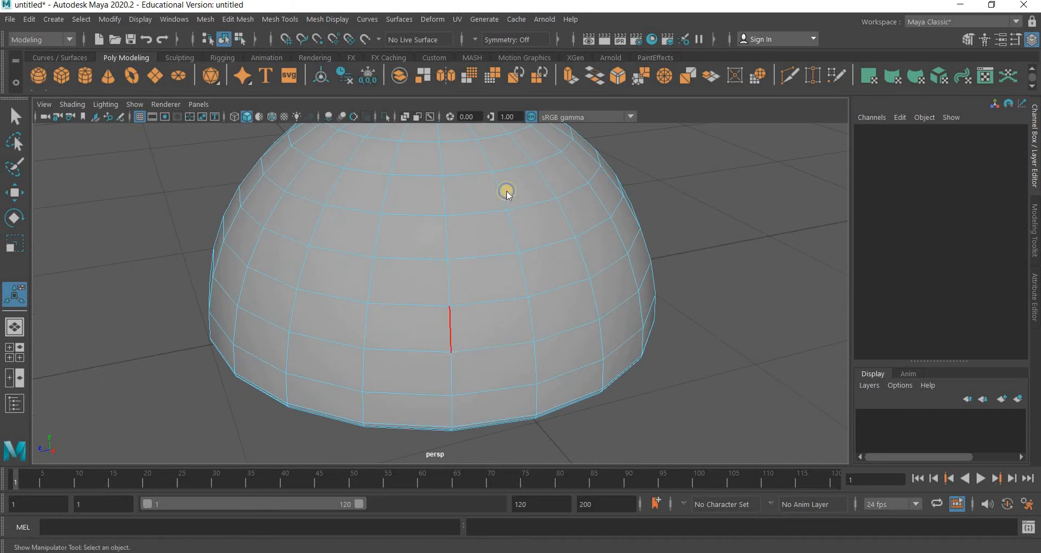
right_drag(447, 182, 518, 161)
scroll(601, 358, down, 5)
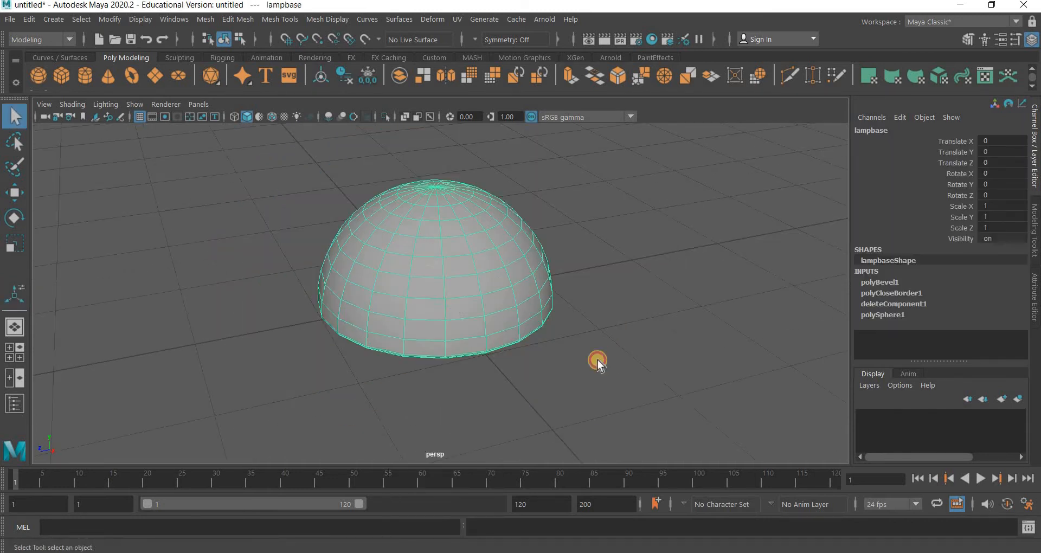
click(598, 359)
click(541, 347)
alt+middle_drag(470, 374, 321, 283)
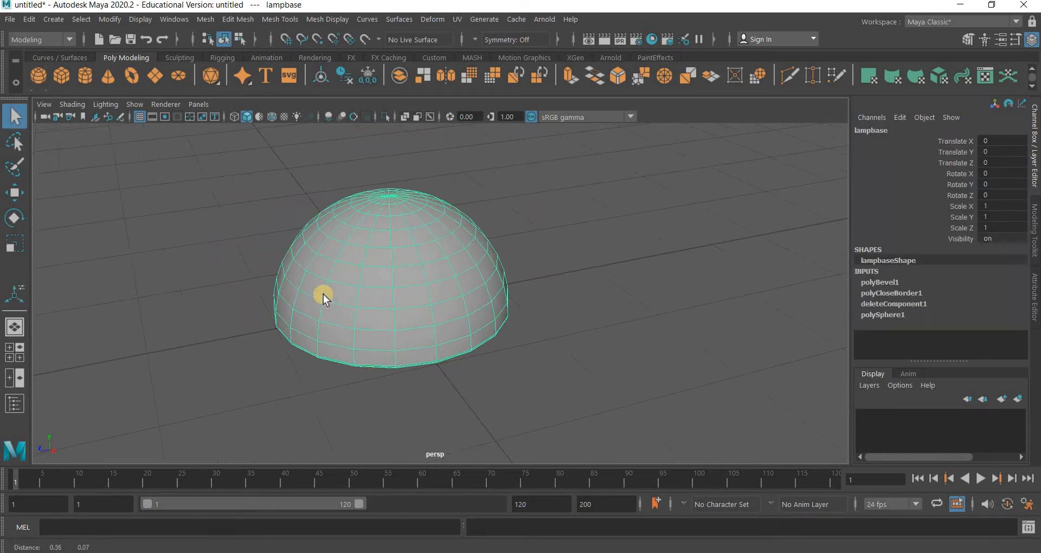
- Assign a new Blinn material to the lampbase and delete its construction history
right_drag(343, 371, 340, 543)
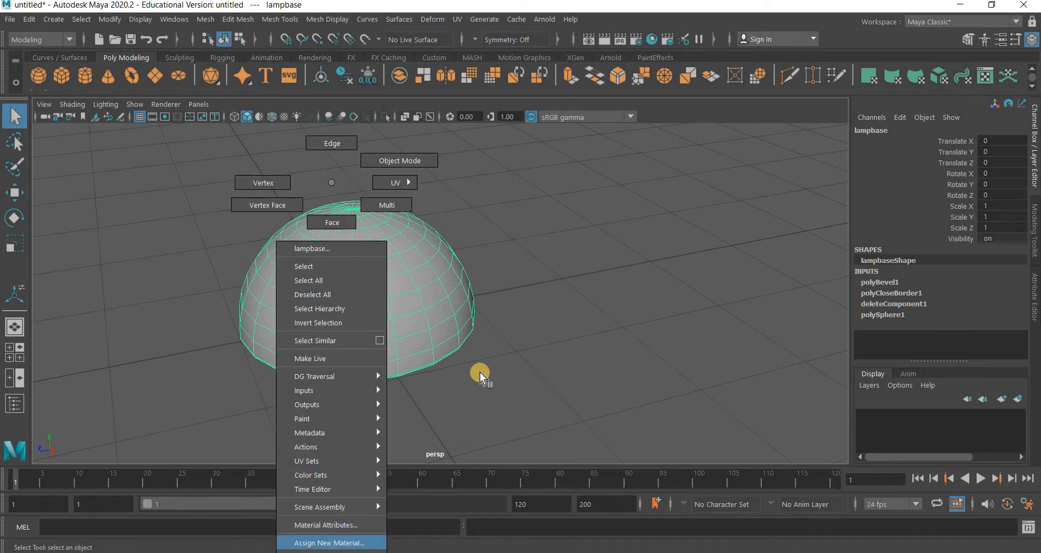
click(450, 266)
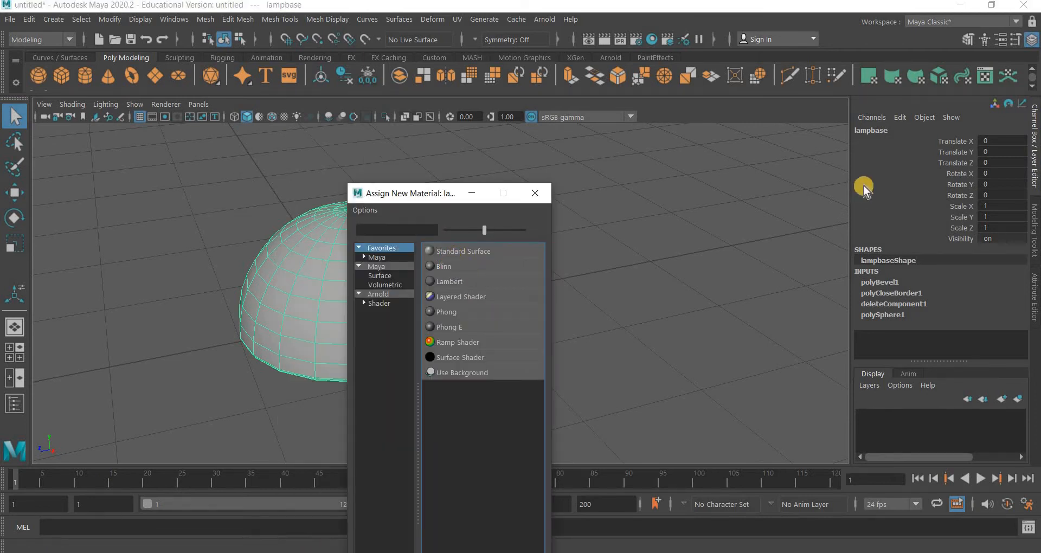
click(29, 19)
mouse_move(179, 184)
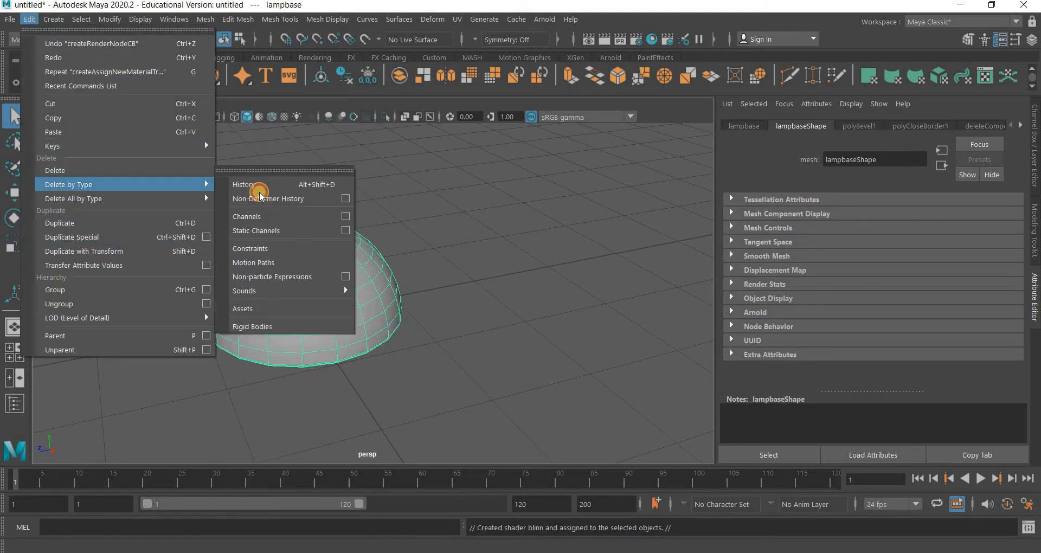
click(249, 184)
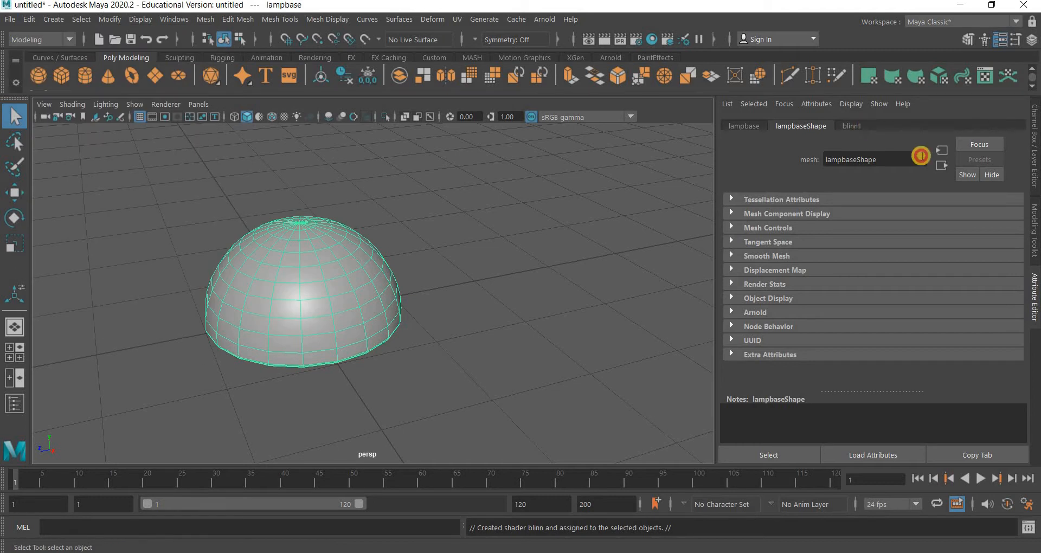
- Set the lampbase's Blinn material color to red and deselect the dome
click(863, 275)
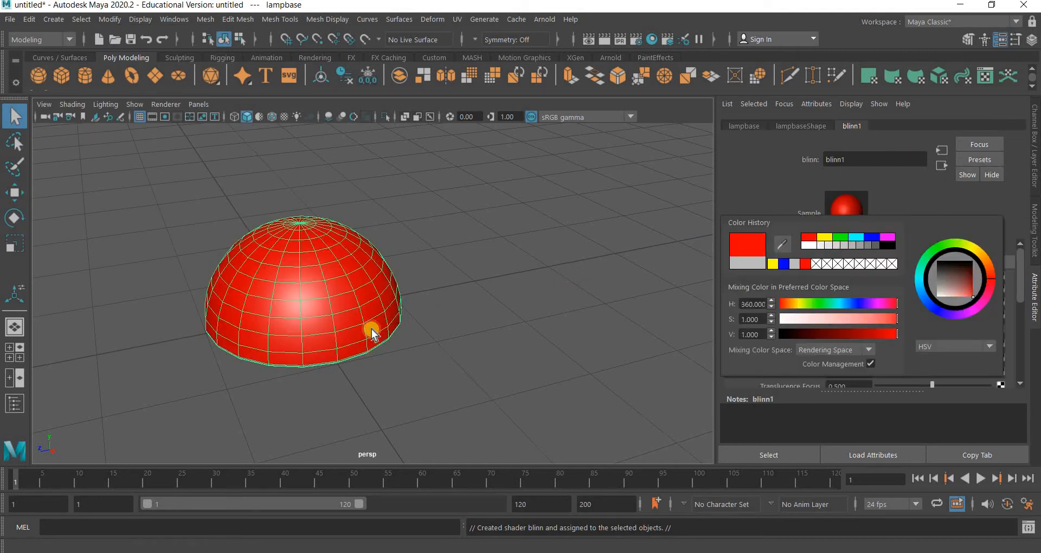
click(372, 329)
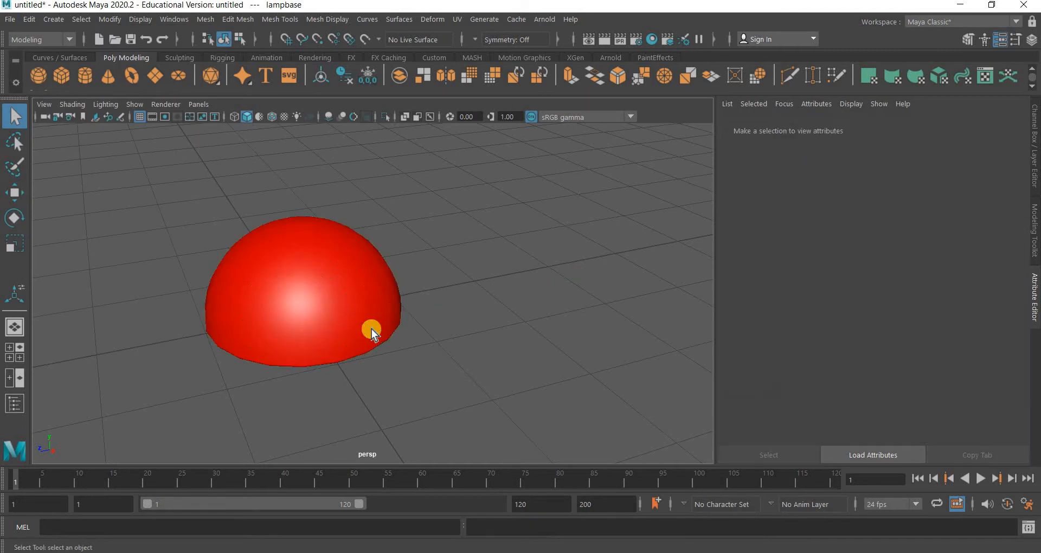
alt+right_drag(372, 329, 120, 190)
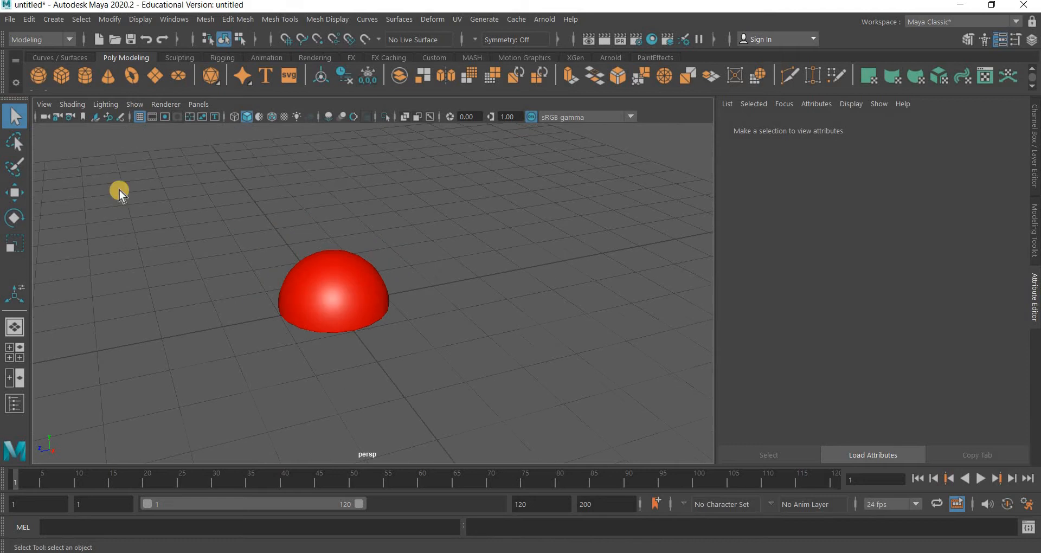
- Create a polygon cylinder at the origin with its height subdivisions set to 9
click(84, 75)
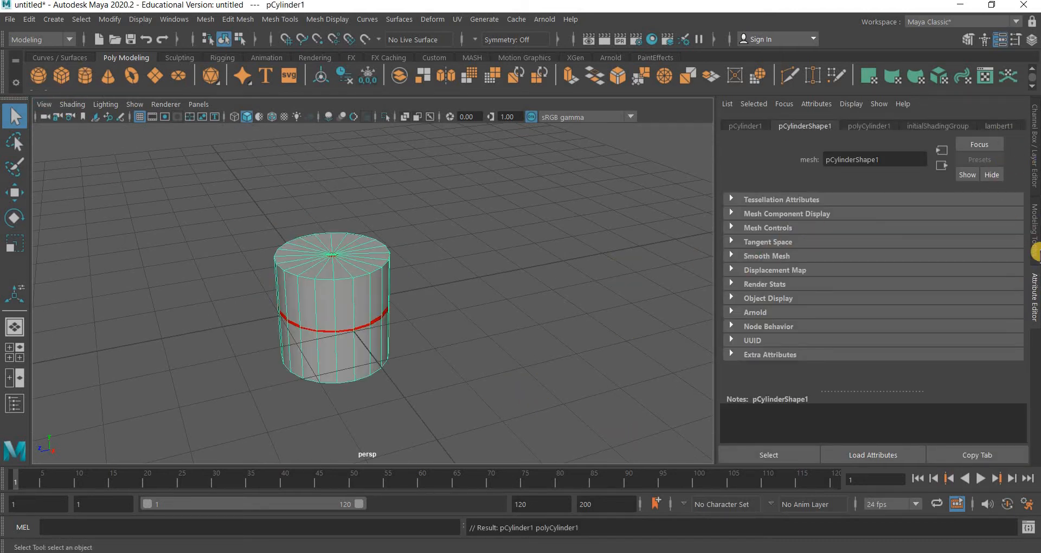
key(ctrl+a)
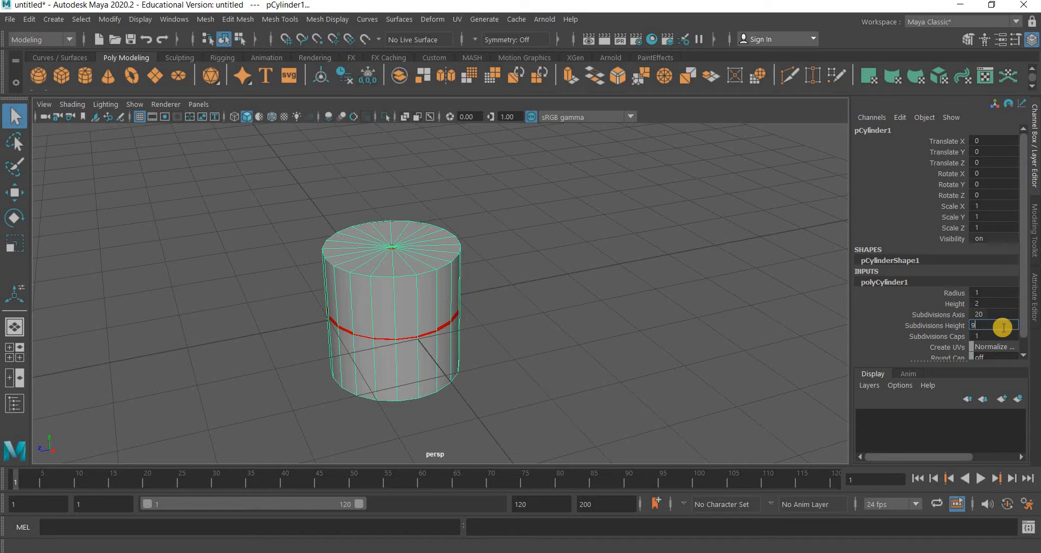
key(Return)
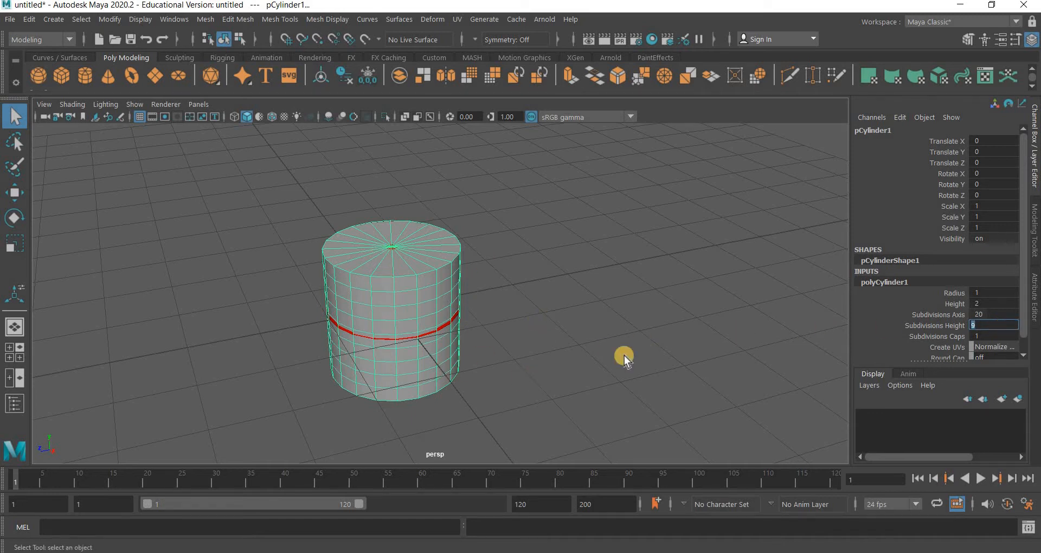
- Set the cylinder's radius to 0.1 and its height to 3
click(1005, 296)
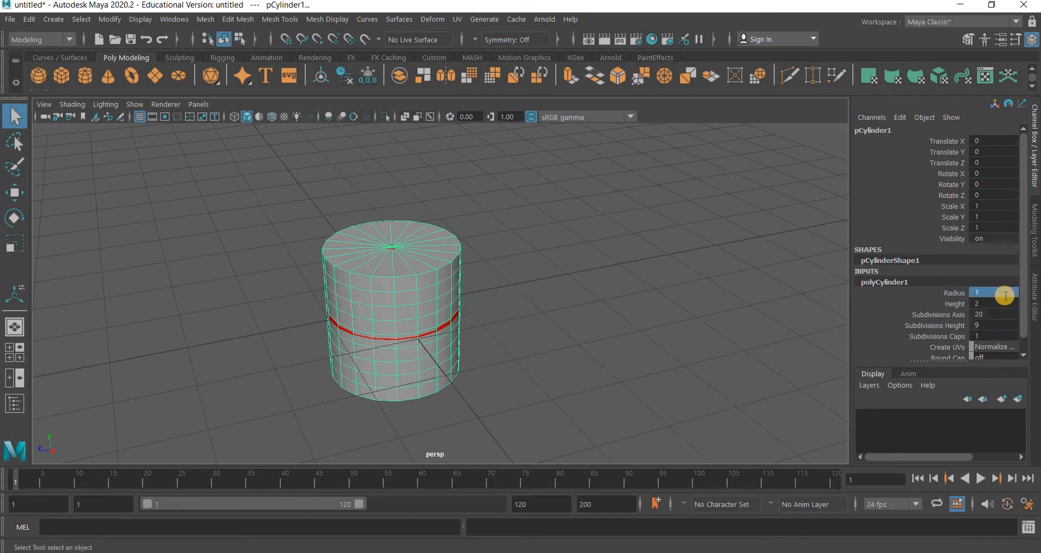
text(0.1)
key(Return)
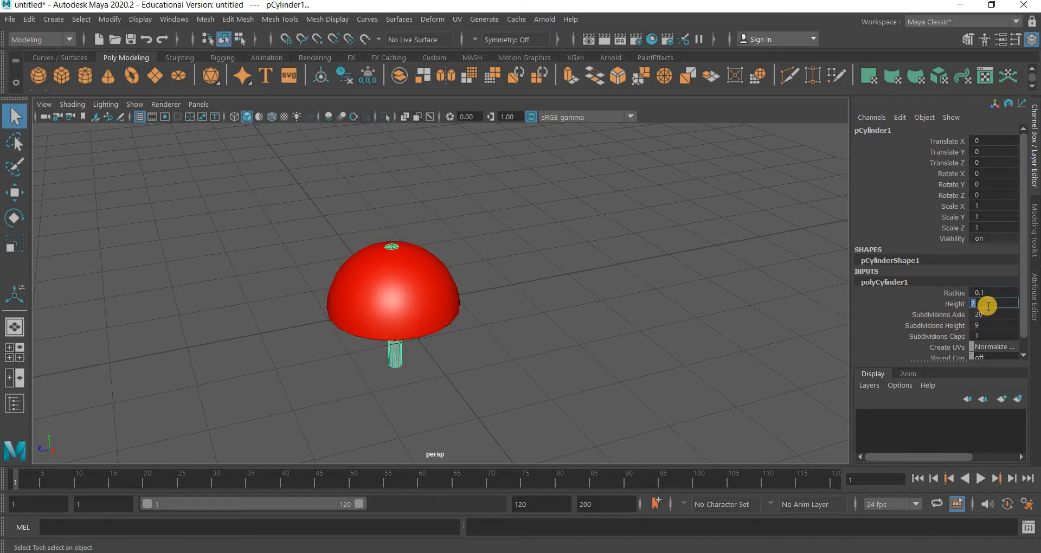
text(3)
key(Return)
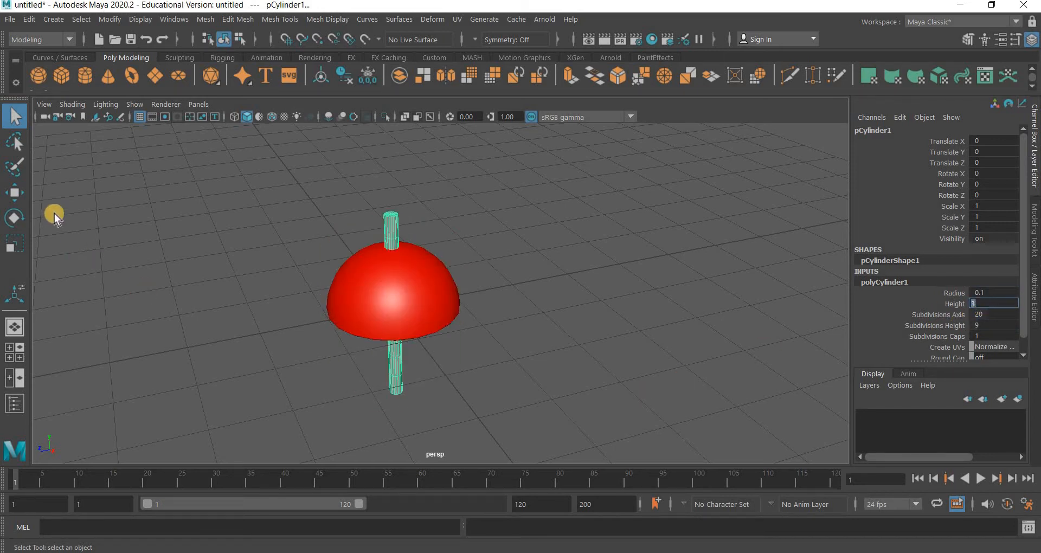
click(15, 192)
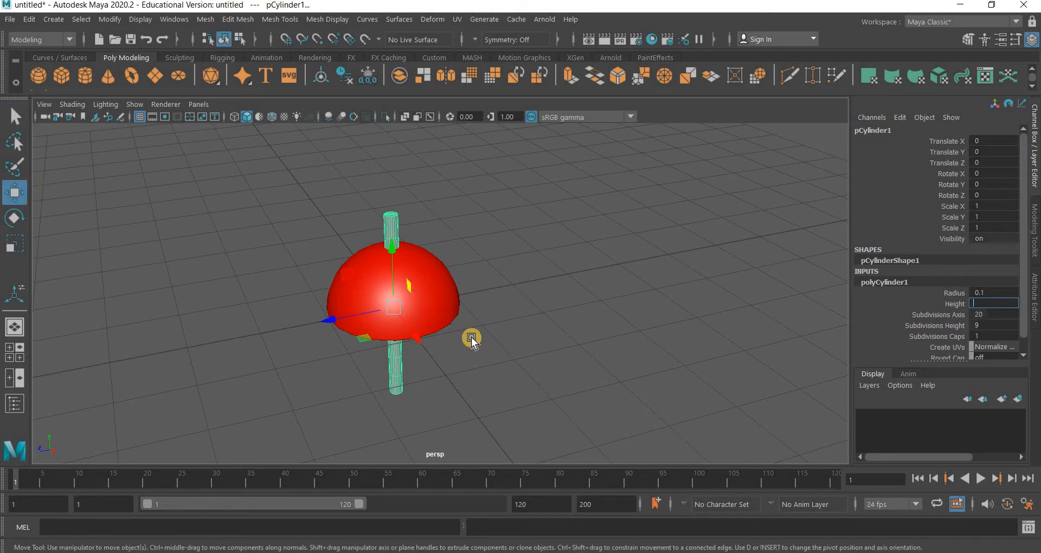
text(0.01)
key(Return)
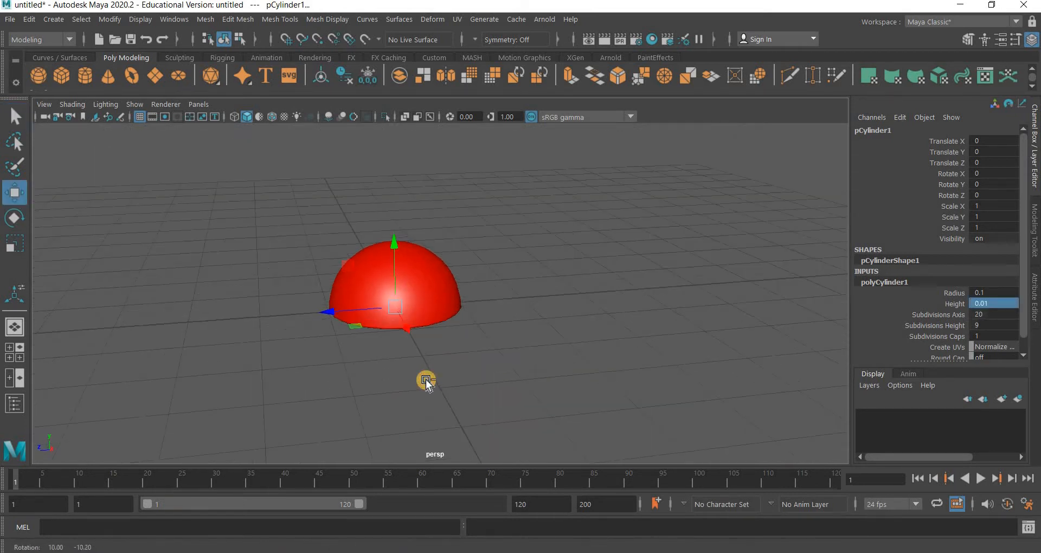
key(ctrl+z)
click(595, 409)
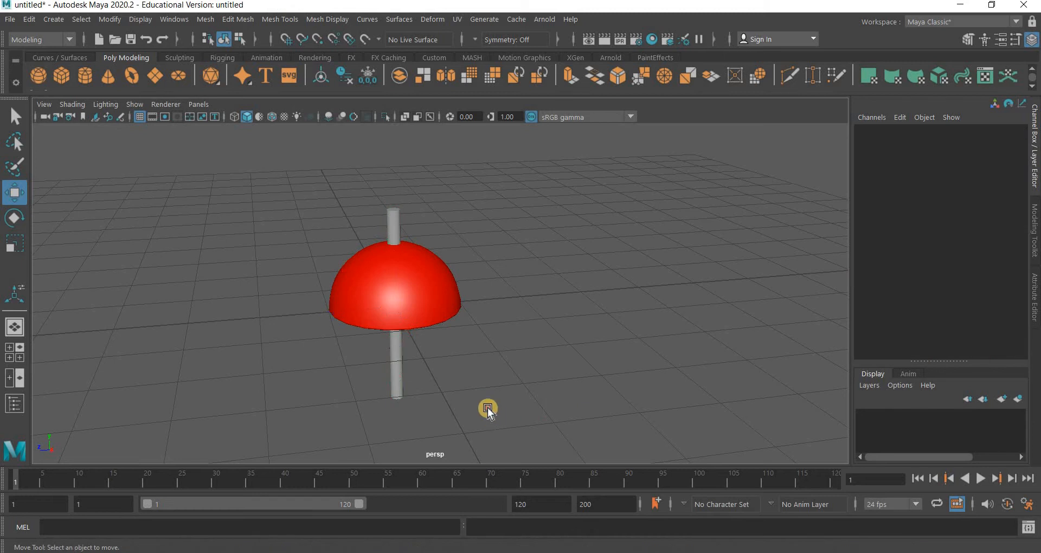
key(ctrl+z)
- Try to move the cylinder's manipulator down along Y with vertex snapping, viewed from below, and undo the move
alt+drag(491, 377, 462, 350)
alt+drag(483, 287, 487, 316)
alt+middle_drag(467, 352, 494, 295)
scroll(412, 350, up, 3)
alt+middle_drag(466, 384, 463, 384)
scroll(447, 280, down, 3)
scroll(418, 197, down, 1)
key(v)
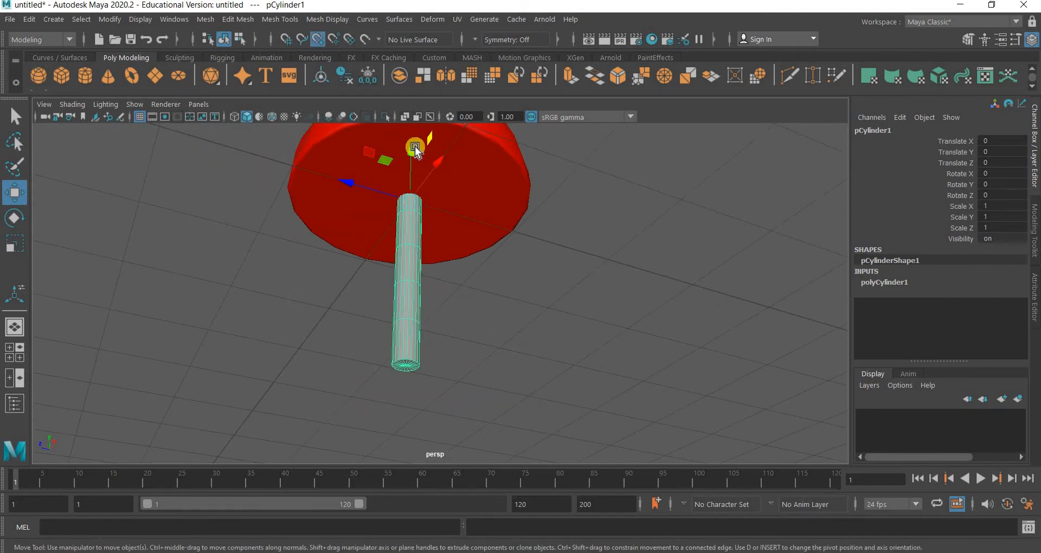
drag(414, 149, 405, 265)
key(ctrl+z)
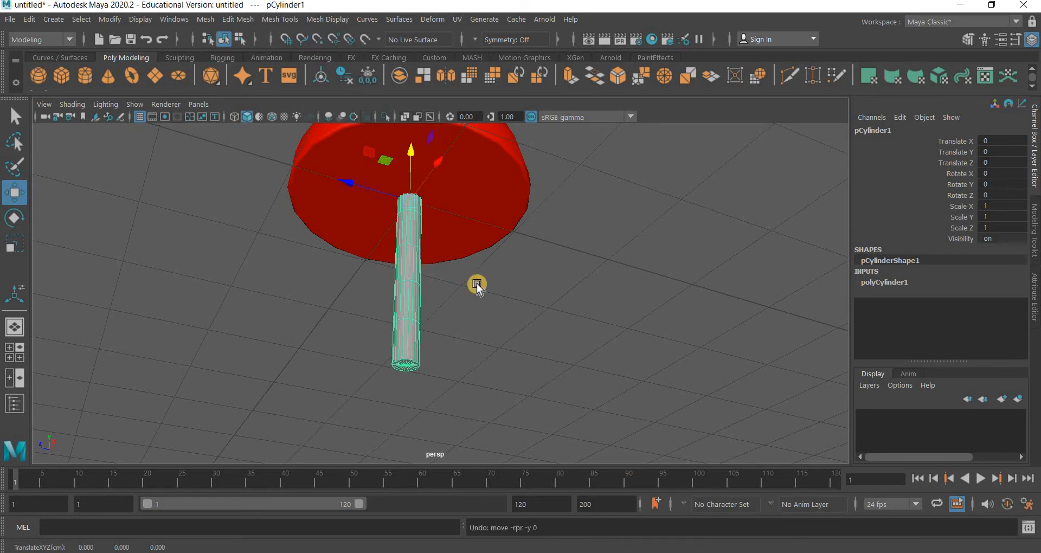
- Move the cylinder's pivot straight down along Y to the center of its lower end, then deselect the cylinder
key(d)
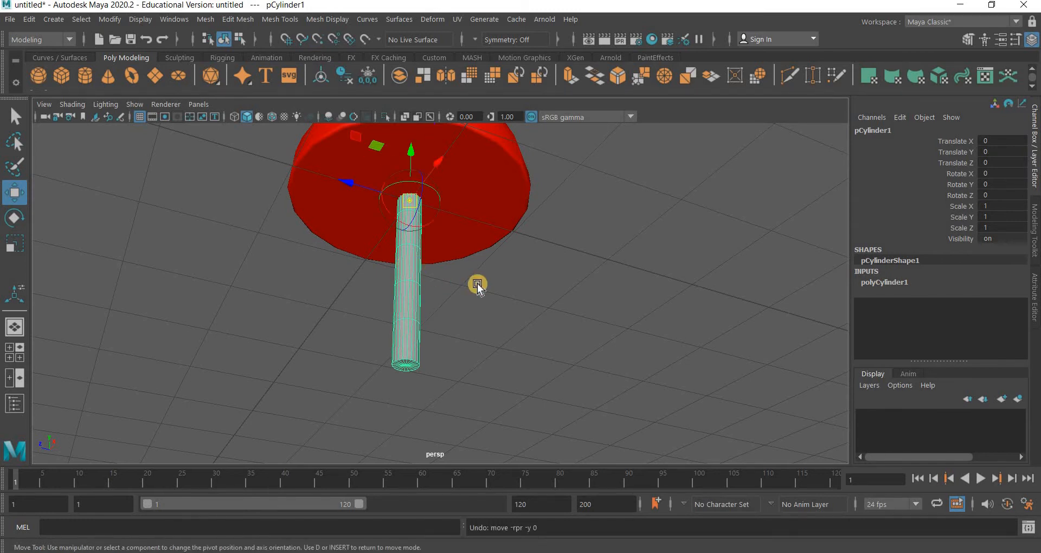
alt+drag(476, 311, 476, 304)
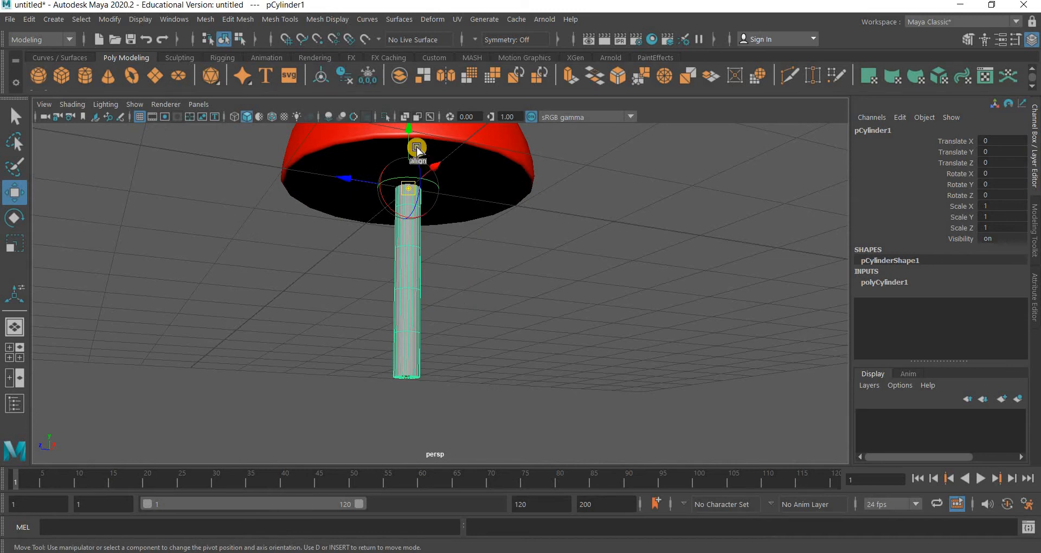
drag(416, 151, 567, 367)
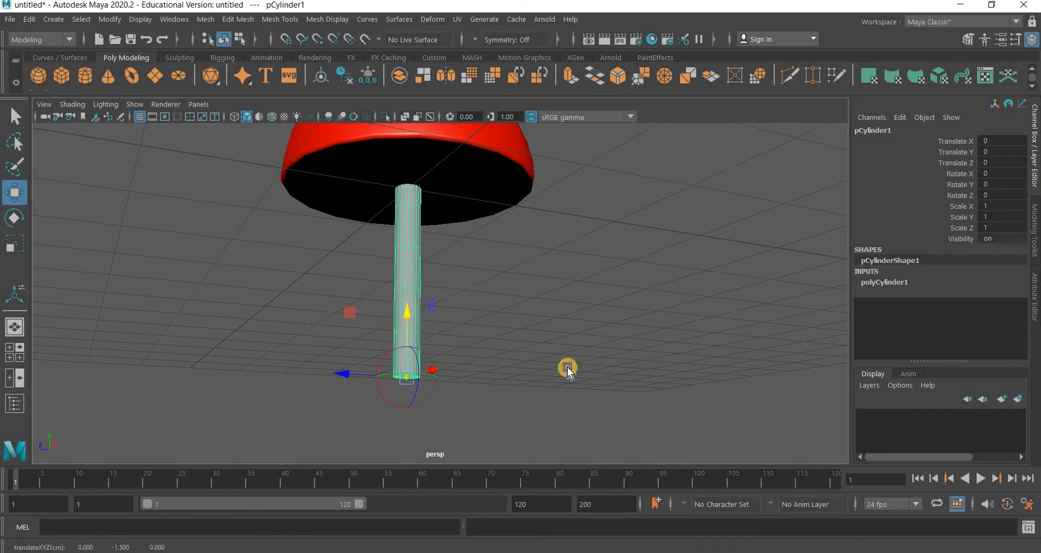
click(436, 362)
alt+drag(430, 360, 417, 360)
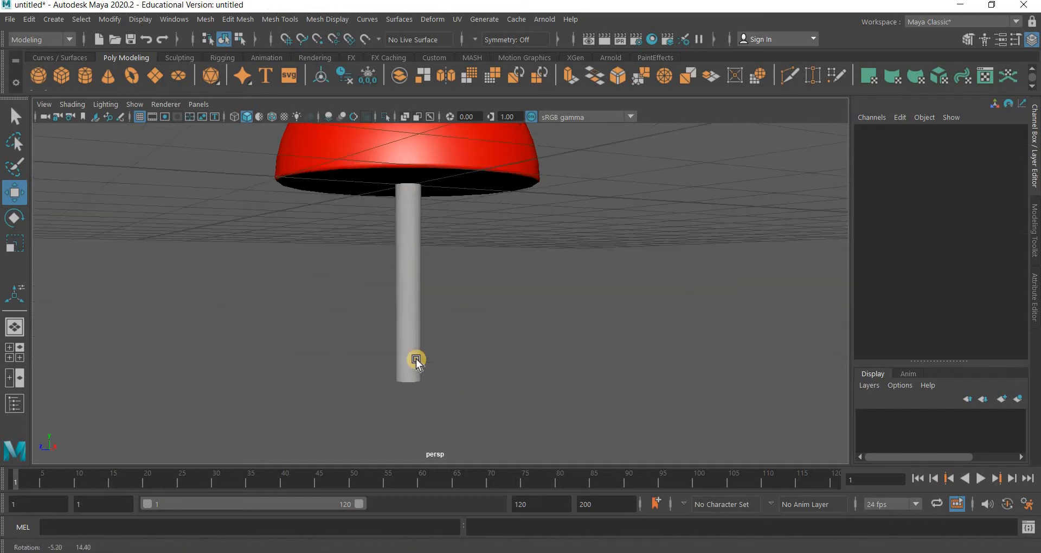
- Raise the cylinder along Y in the front view to Translate Y 2.189, with its lower end inside the dome's top
click(407, 380)
key(space)
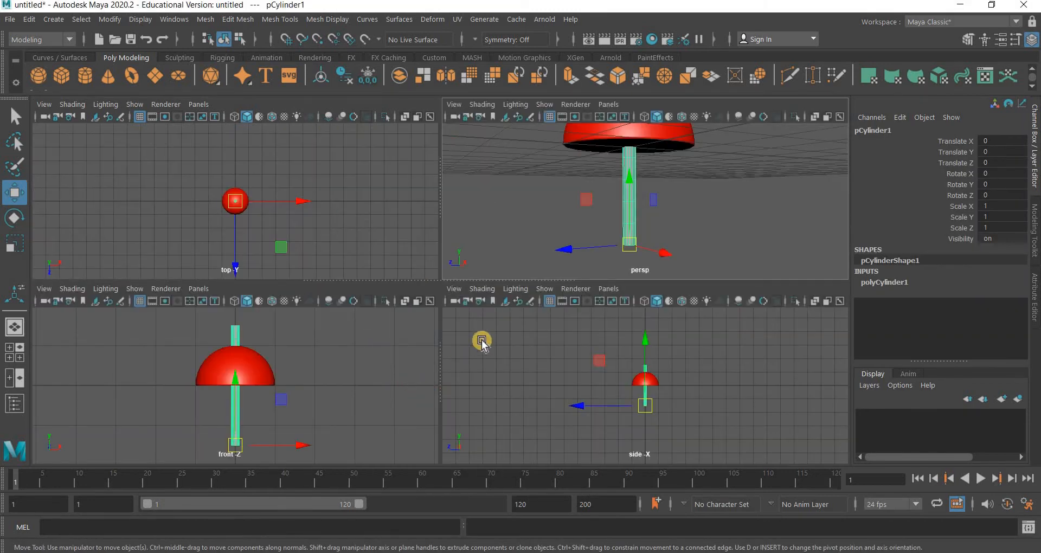
key(space)
scroll(431, 379, down, 5)
alt+middle_drag(414, 334, 386, 371)
scroll(388, 325, up, 3)
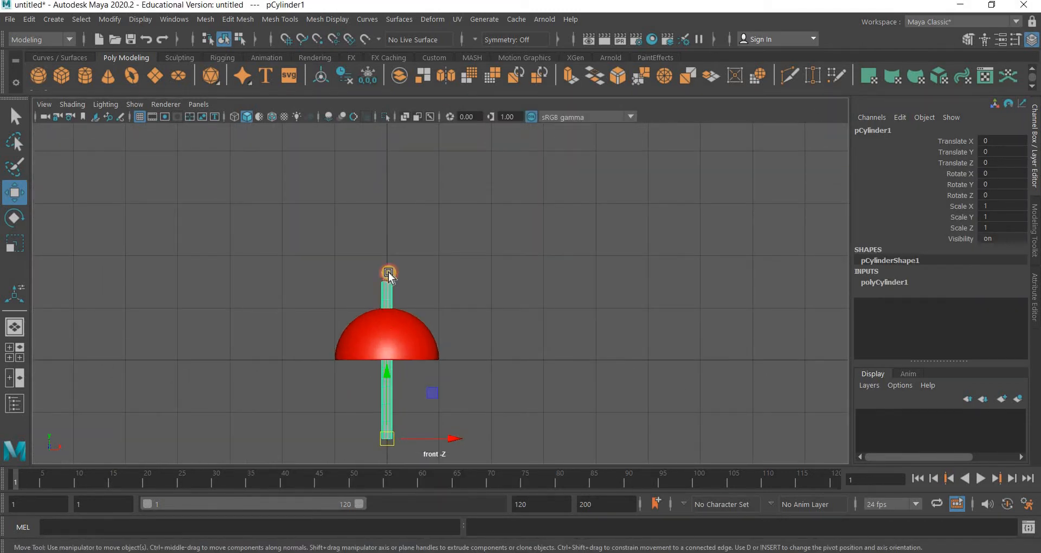
drag(387, 378, 391, 262)
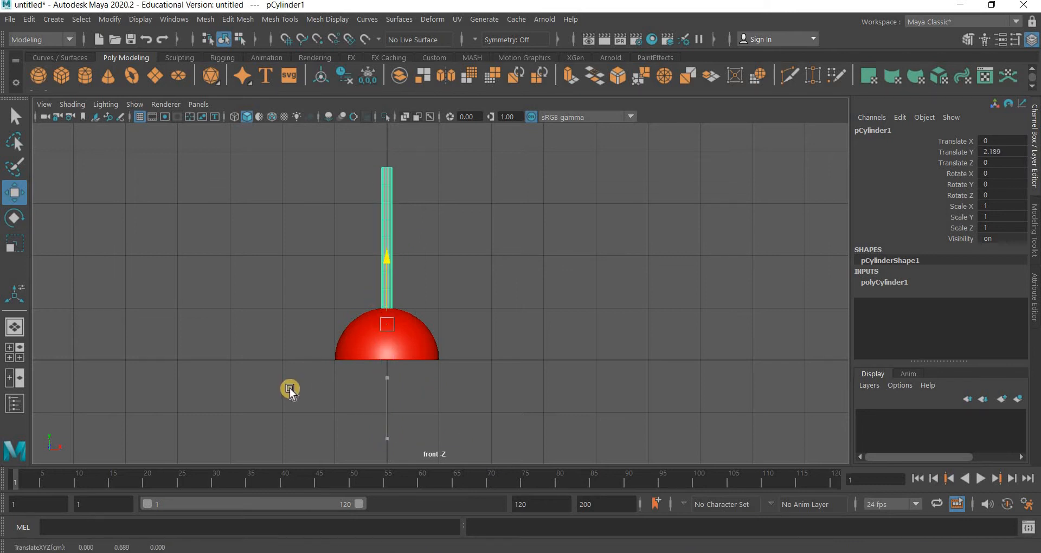
- Display the front view in wireframe and raise the cylinder to Translate Y 2.304, just sunk into the dome
key(space)
click(76, 289)
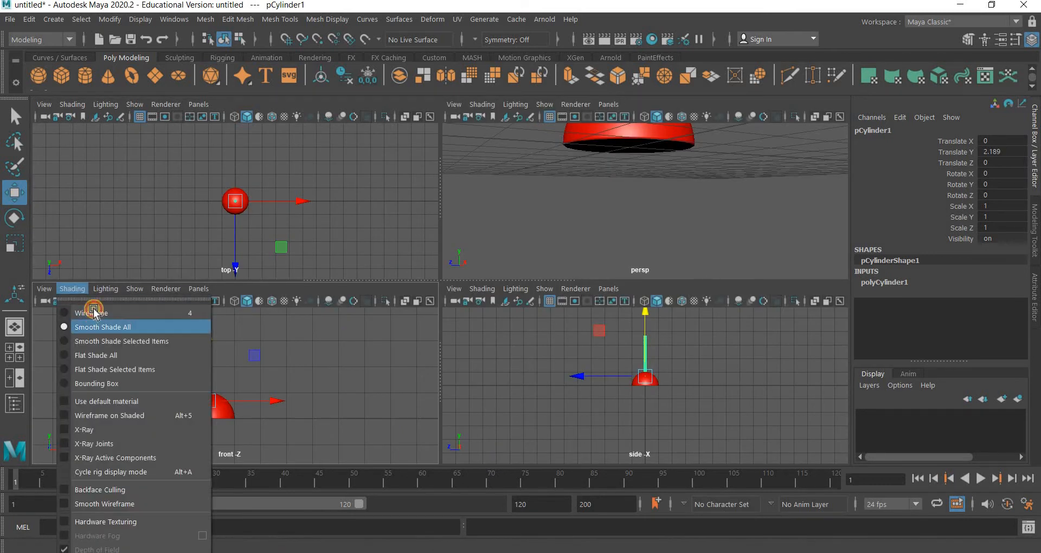
click(93, 313)
key(space)
scroll(431, 392, up, 3)
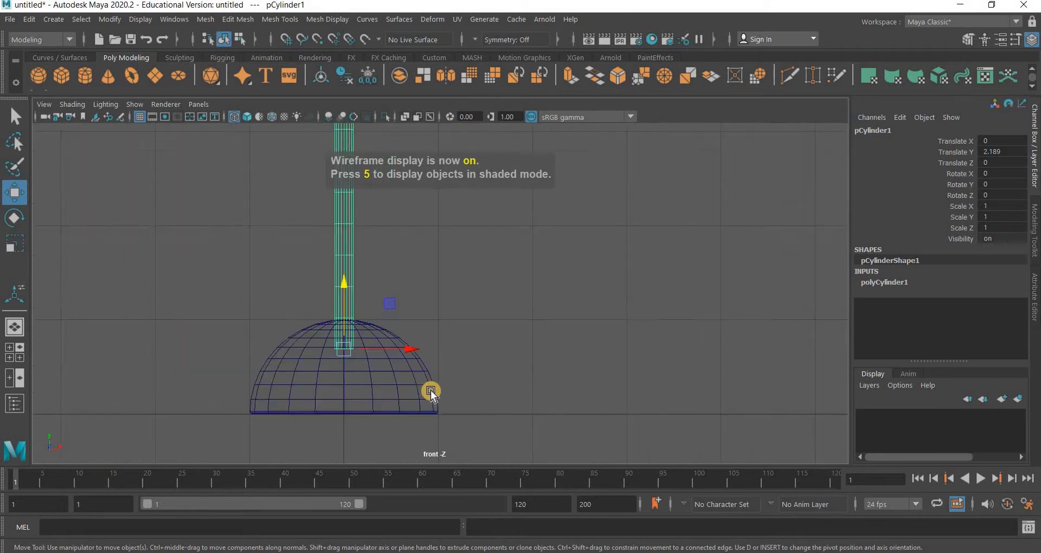
scroll(431, 391, up, 3)
drag(372, 348, 433, 343)
scroll(432, 343, down, 5)
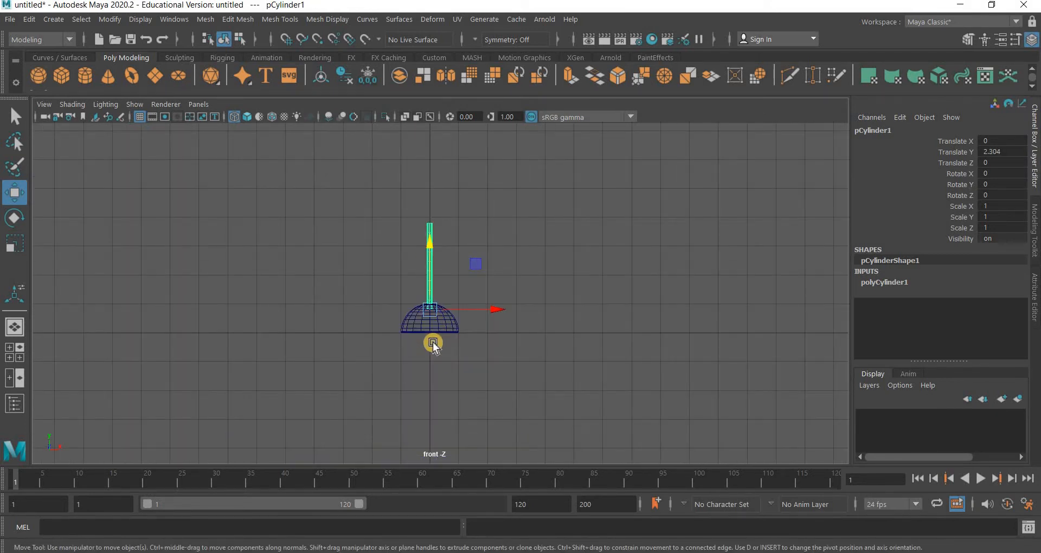
scroll(462, 339, up, 5)
- Apply a nonlinear Bend deformer to the cylinder standing on the red dome
key(space)
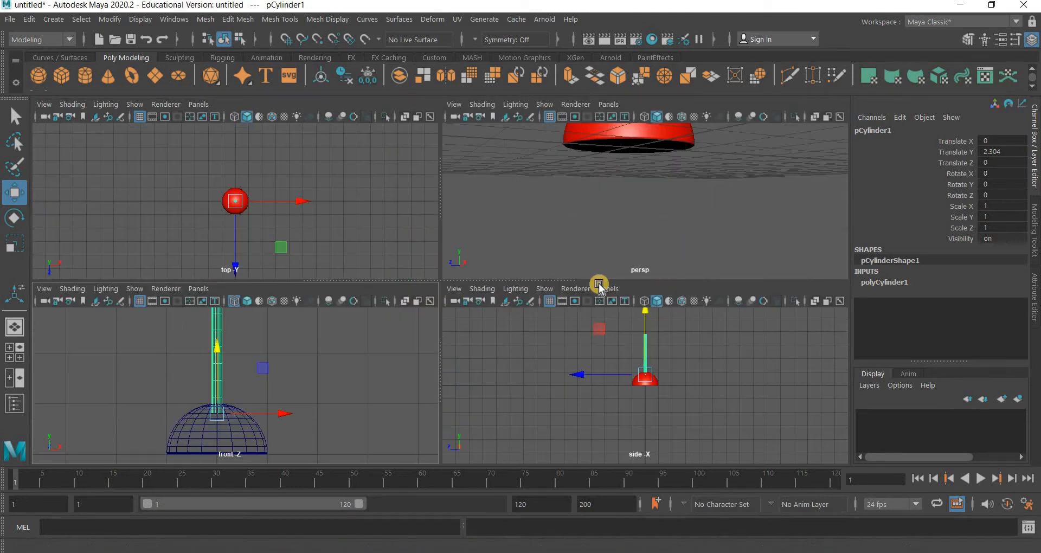
key(space)
scroll(513, 380, down, 4)
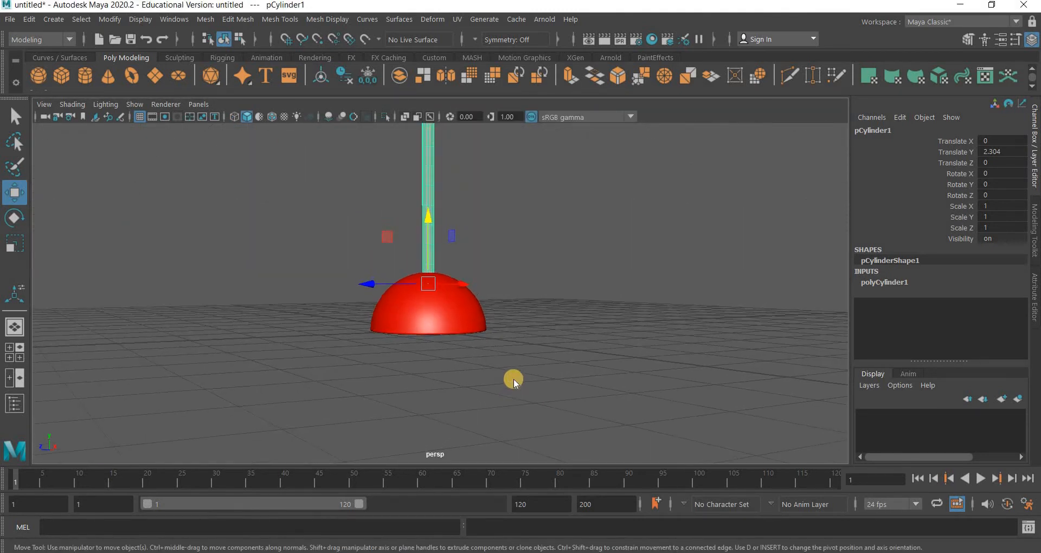
key(space)
scroll(384, 388, down, 3)
scroll(383, 388, up, 2)
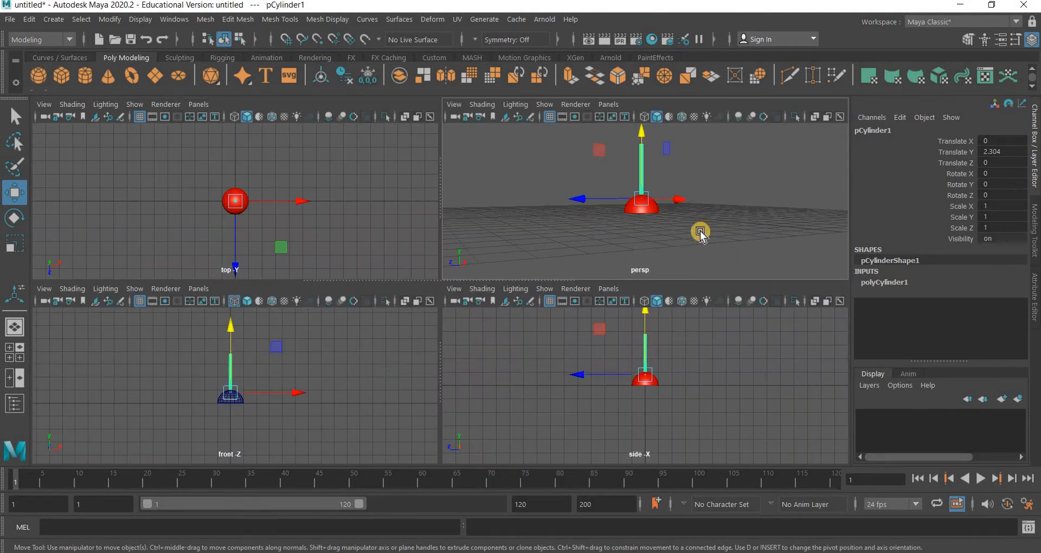
alt+middle_drag(701, 233, 694, 252)
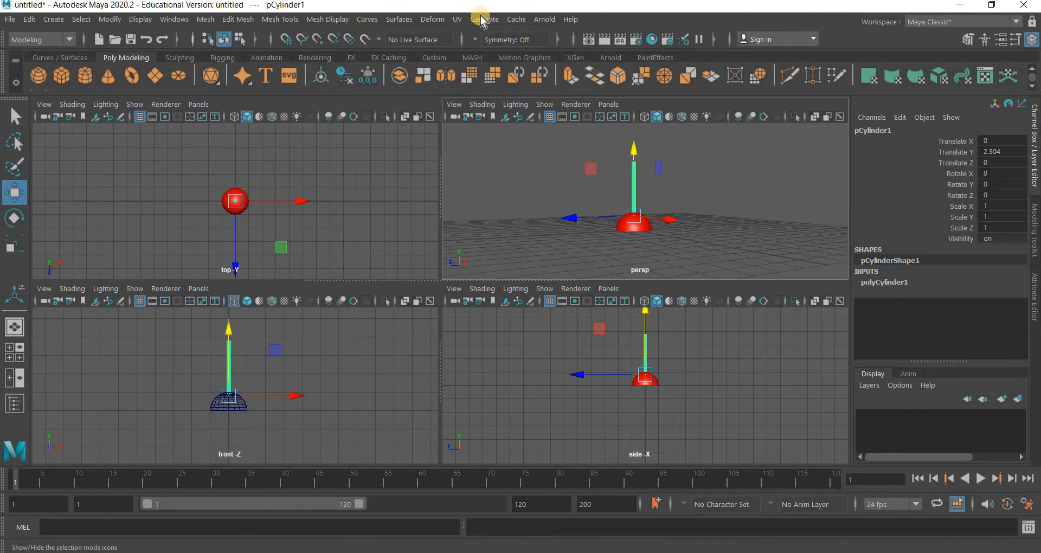
click(432, 19)
click(484, 218)
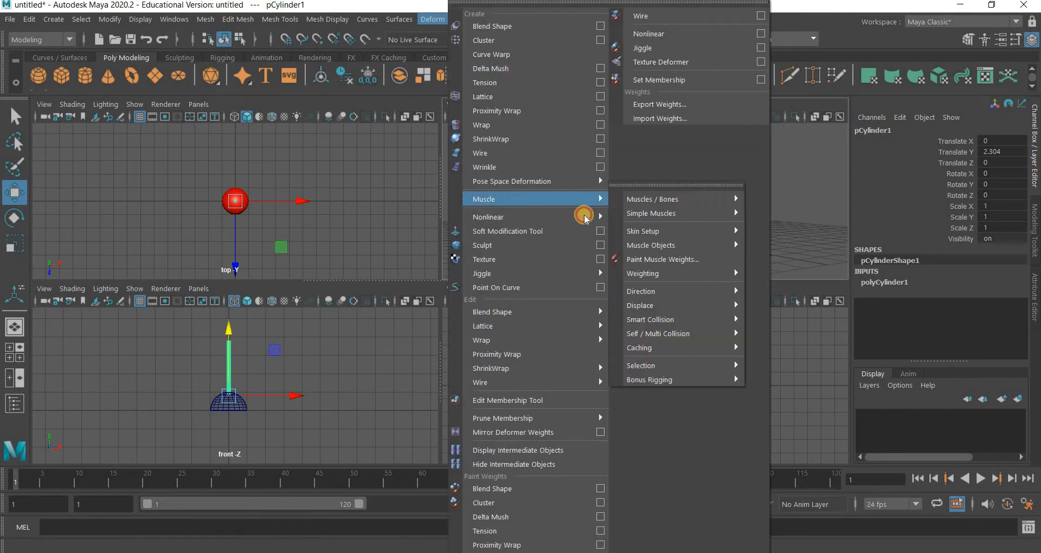
click(640, 215)
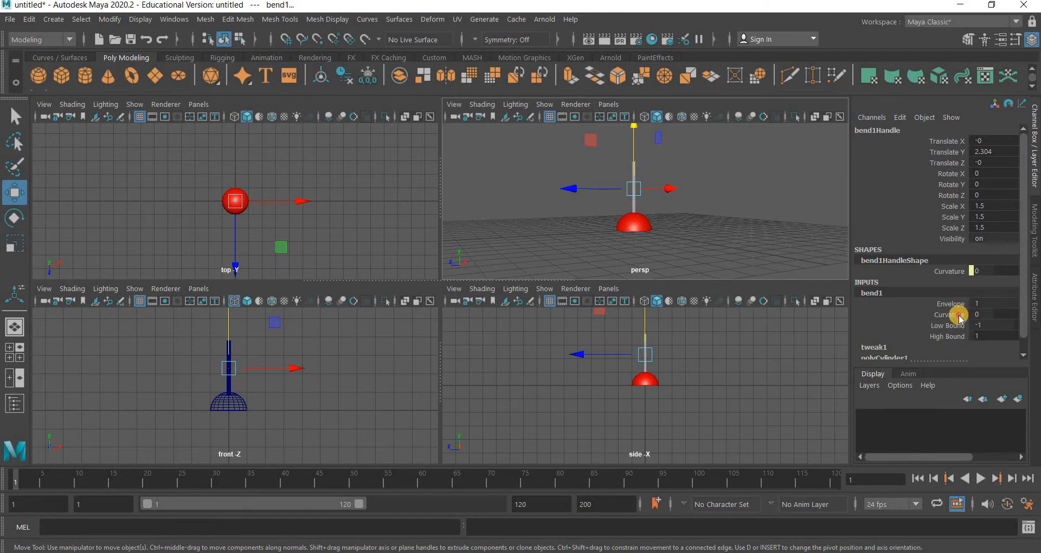
- Try bending the cylinder interactively and set the Bend deformer's curvature to 20
click(959, 319)
middle_drag(669, 395, 699, 398)
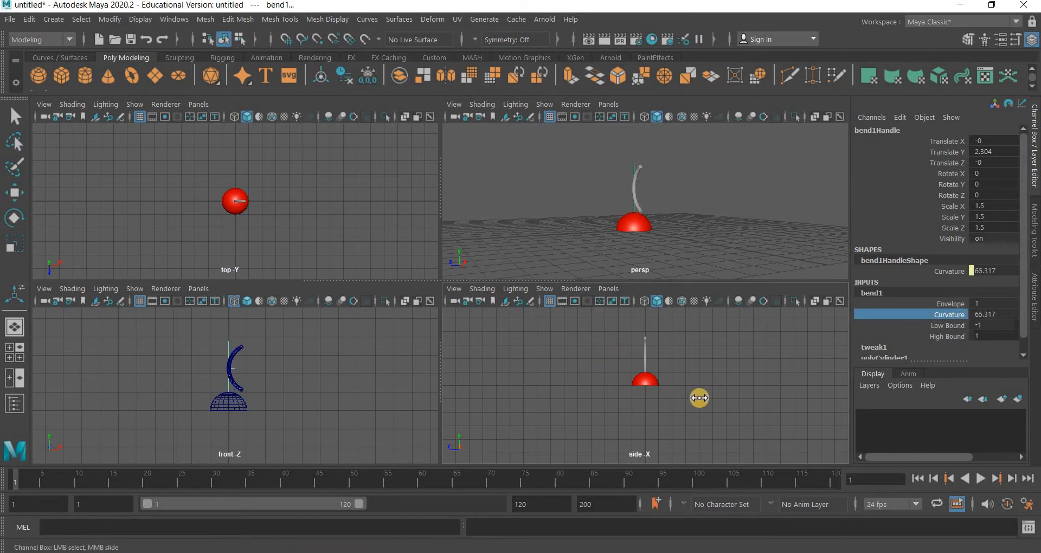
double_click(1007, 315)
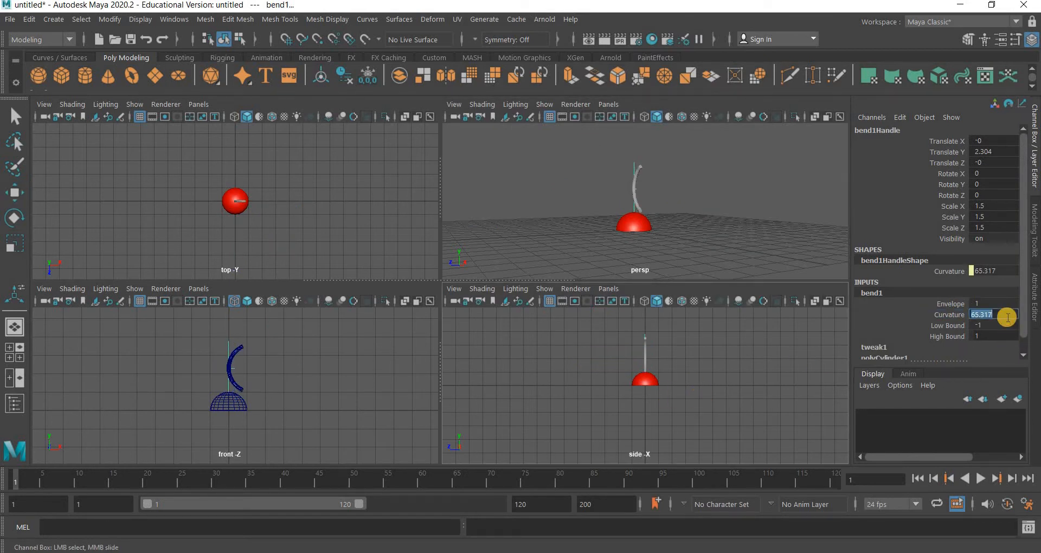
text(20)
key(Return)
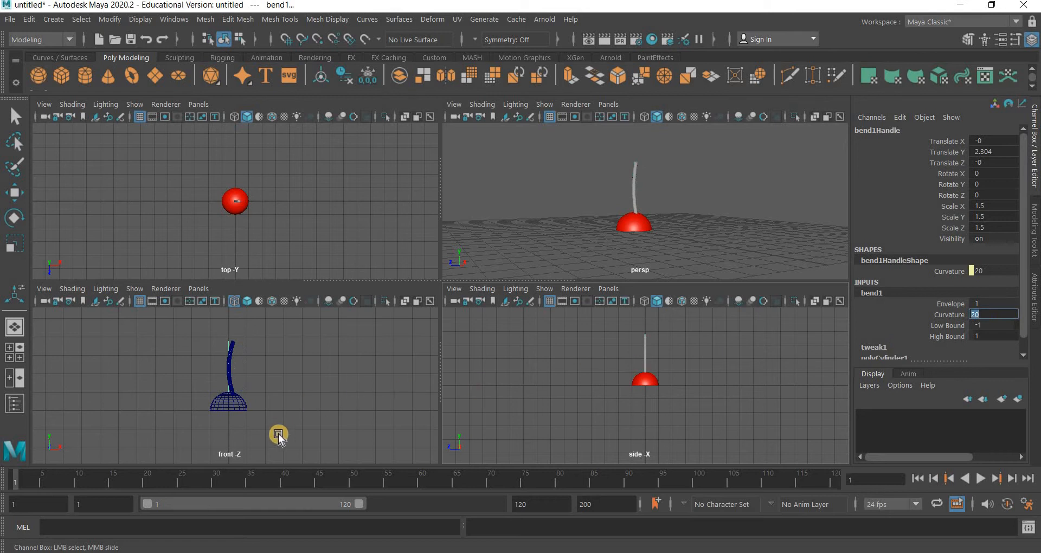
- Select the bent cylinder and examine its curve and where it meets the dome, in the front and perspective views
scroll(278, 435, up, 5)
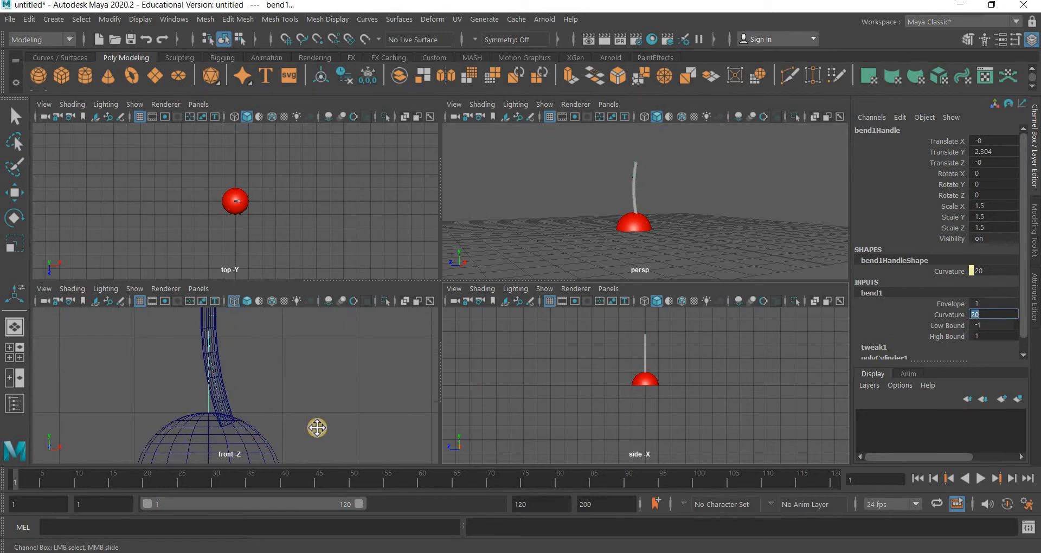
key(space)
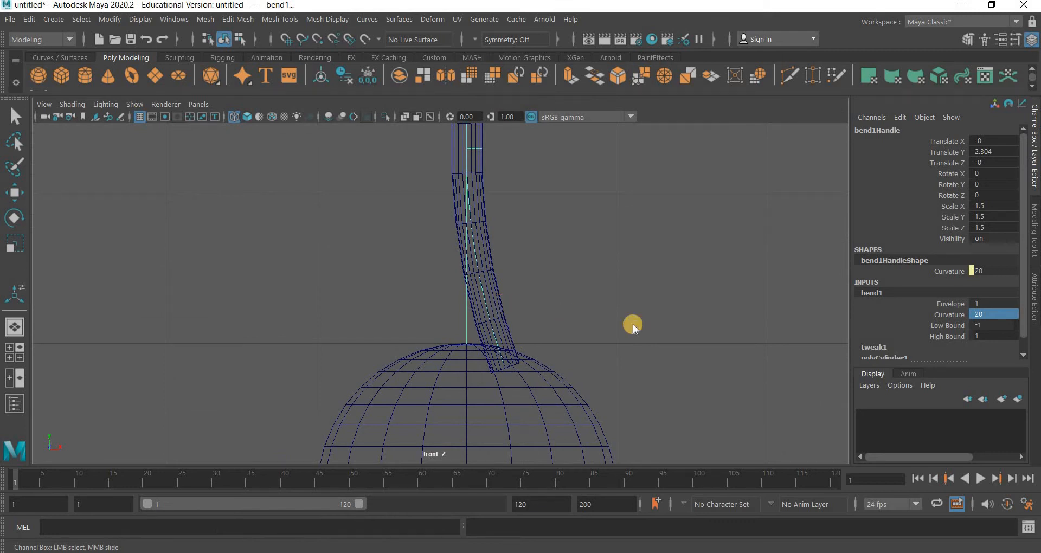
click(488, 255)
key(w)
key(space)
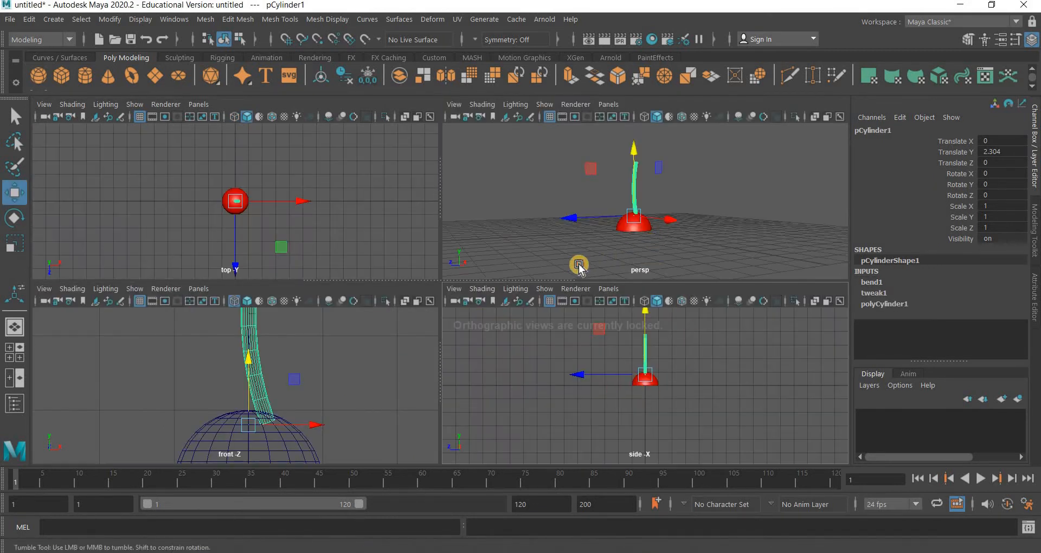
alt+drag(658, 260, 654, 251)
scroll(655, 251, up, 5)
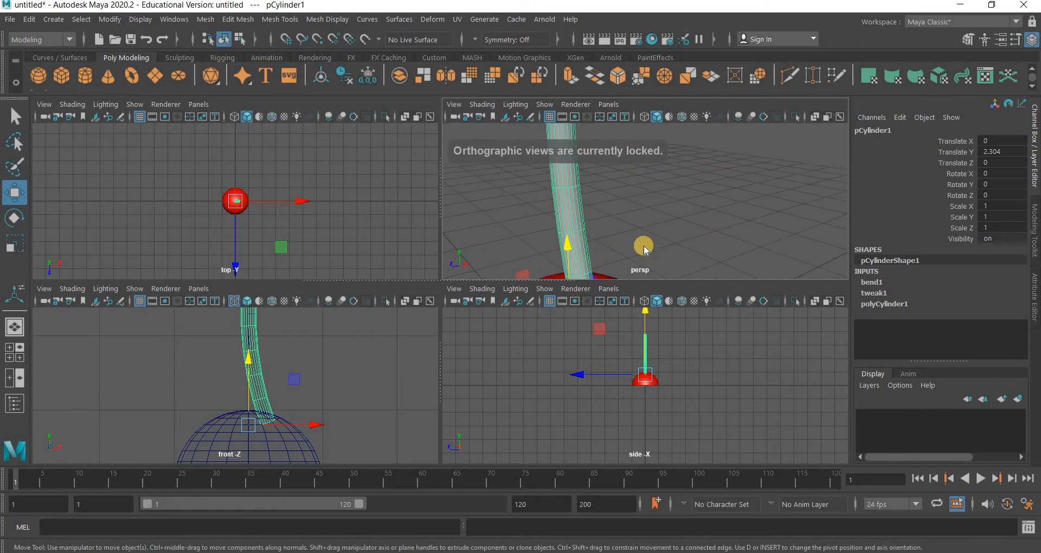
scroll(645, 246, down, 3)
key(space)
alt+drag(542, 332, 541, 393)
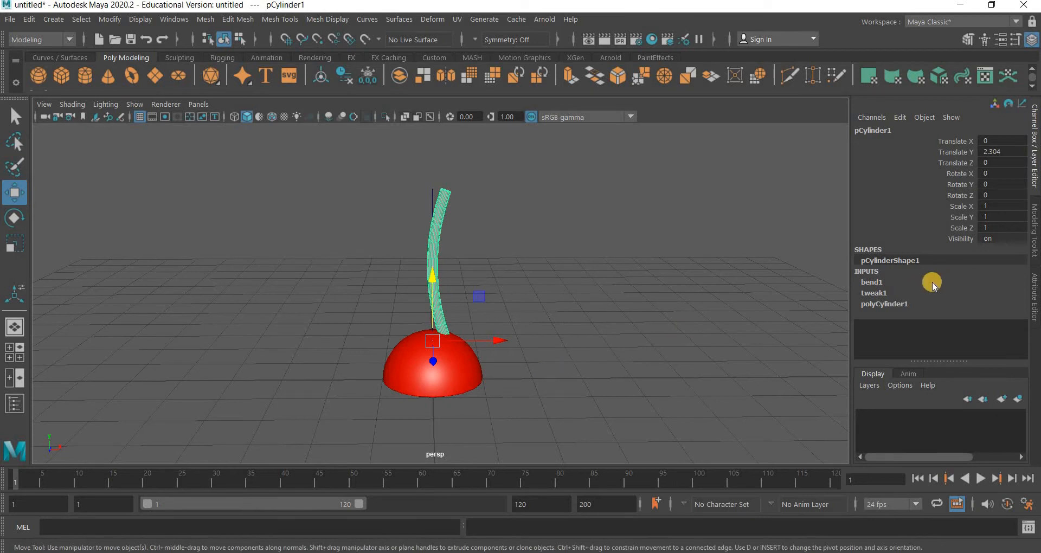
- Try a curvature of 30 on the cylinder's Bend deformer, settle on 25, and deselect the cylinder
click(871, 293)
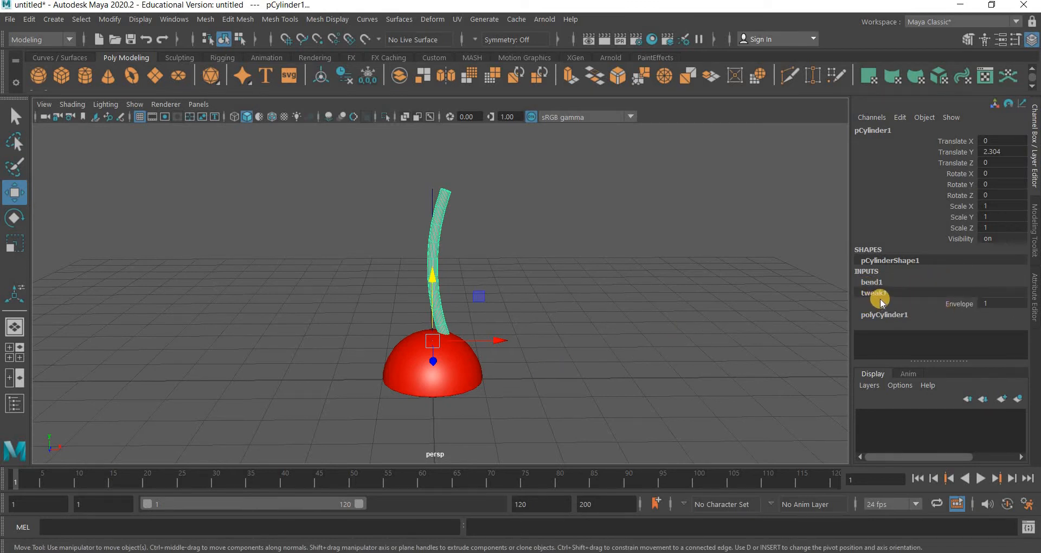
click(877, 283)
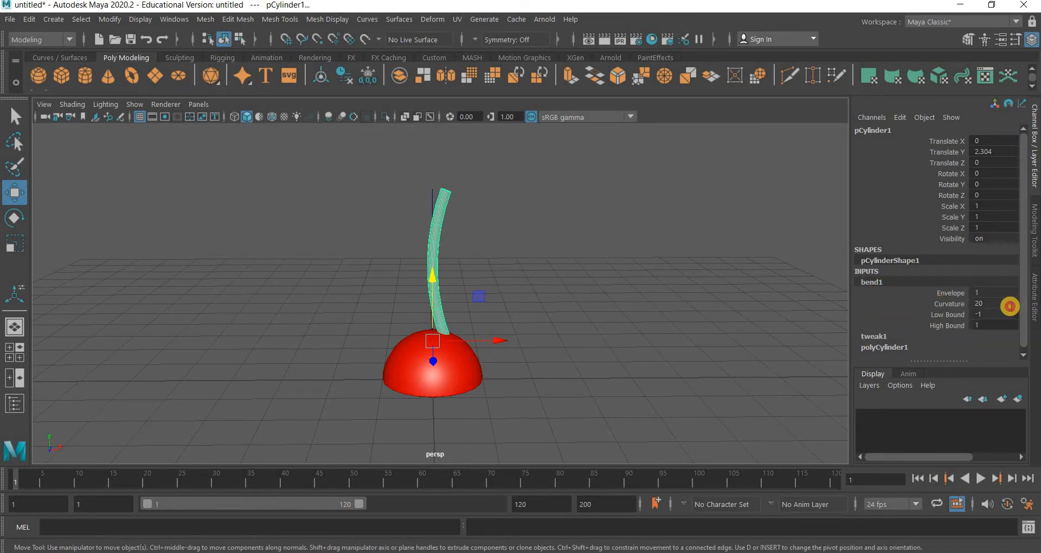
click(1010, 306)
text(30)
key(Return)
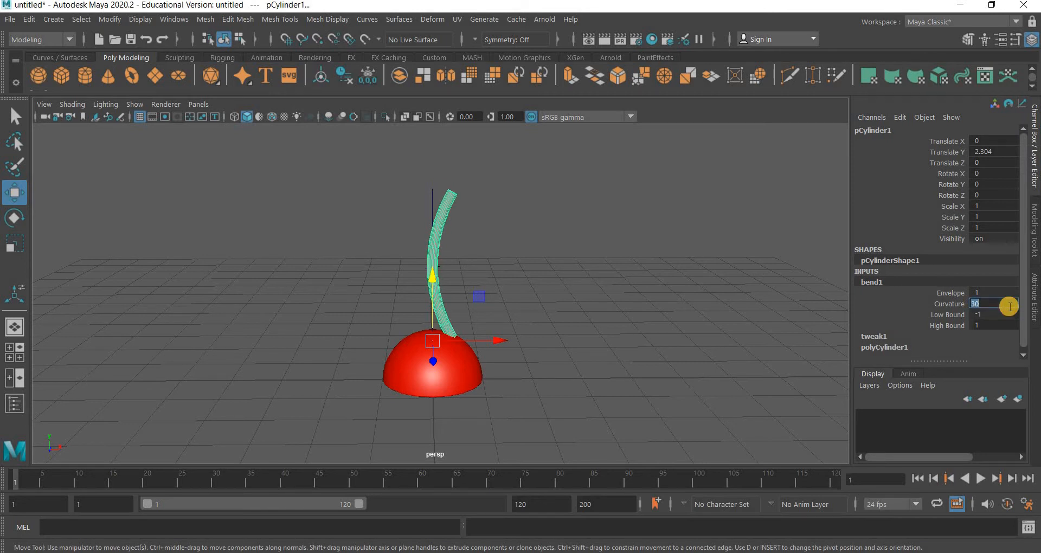
text(25)
key(Return)
click(451, 203)
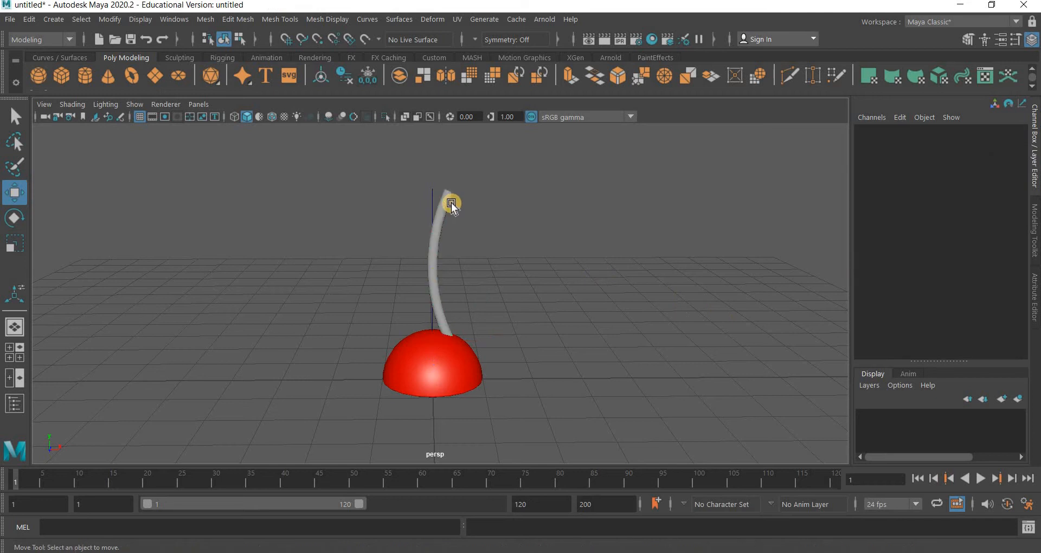
- Delete the bent cylinder's construction history and keep the cylinder selected
click(429, 266)
click(32, 21)
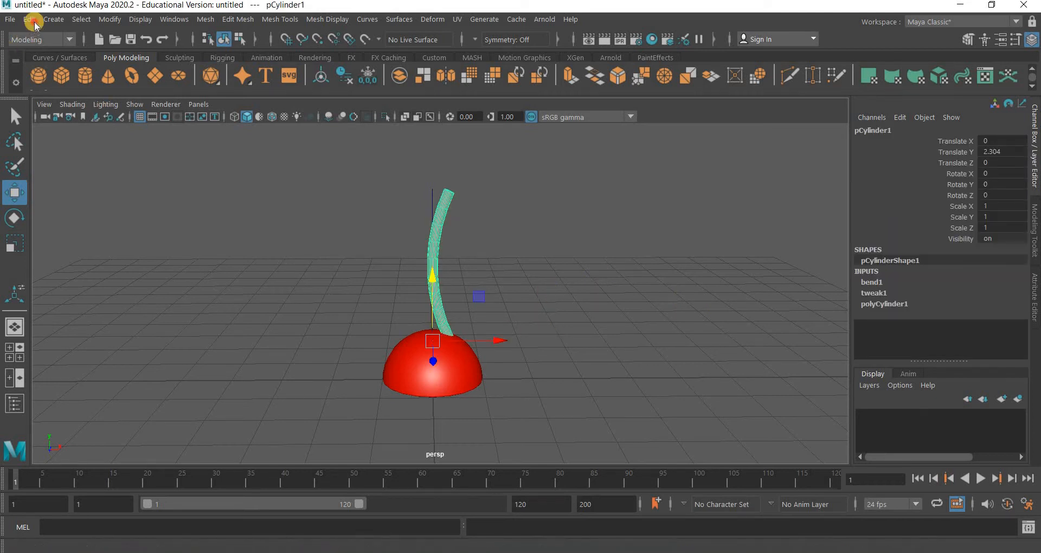
mouse_move(177, 185)
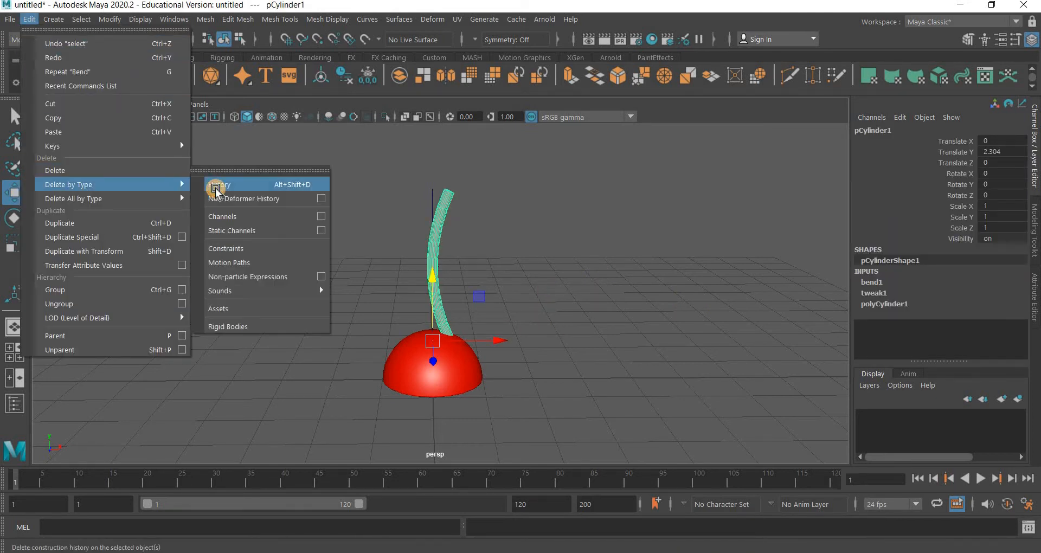
click(216, 187)
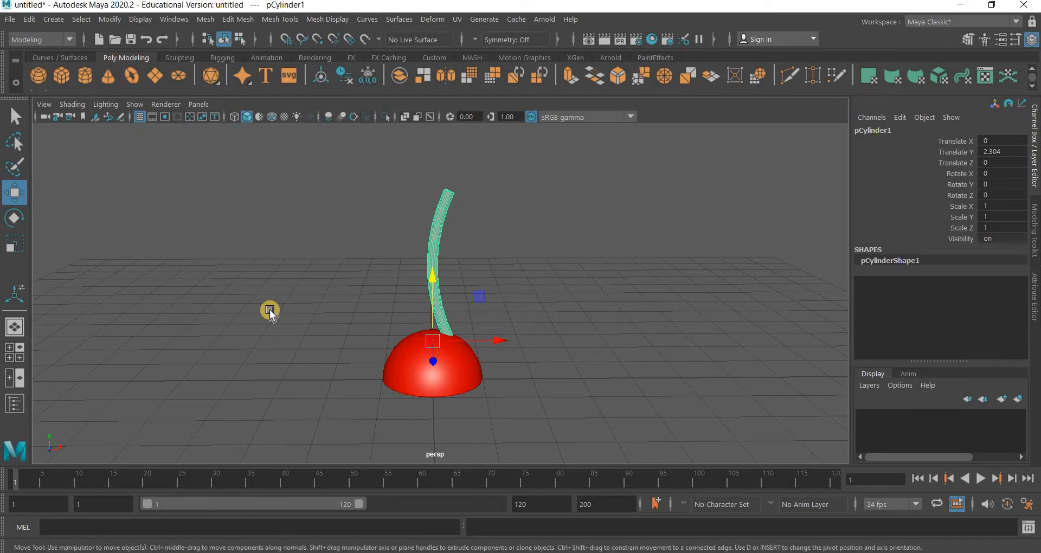
click(613, 313)
key(ctrl+z)
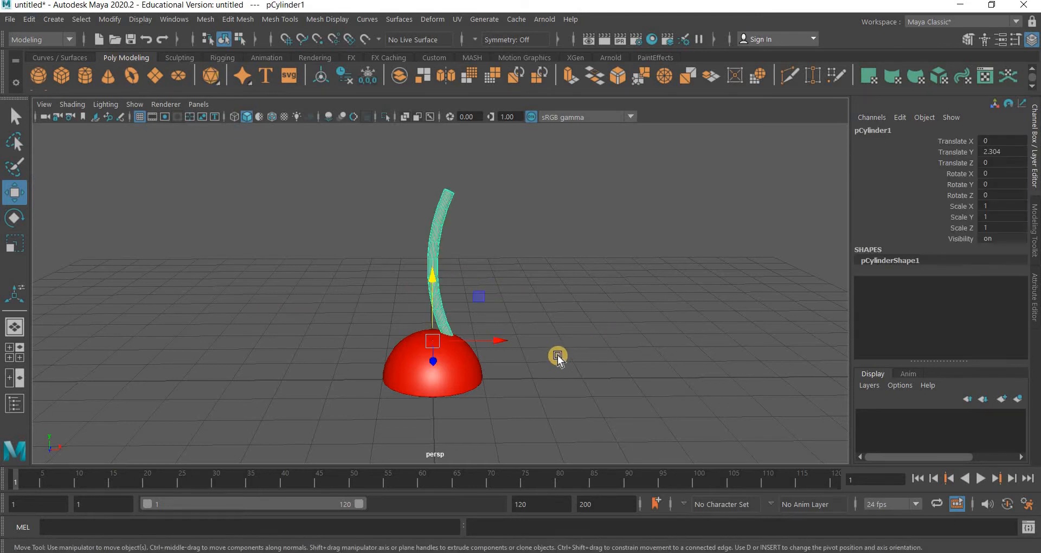
- Snap the bent cylinder's pivot to the centre vertex of its lower end in the front view
key(space)
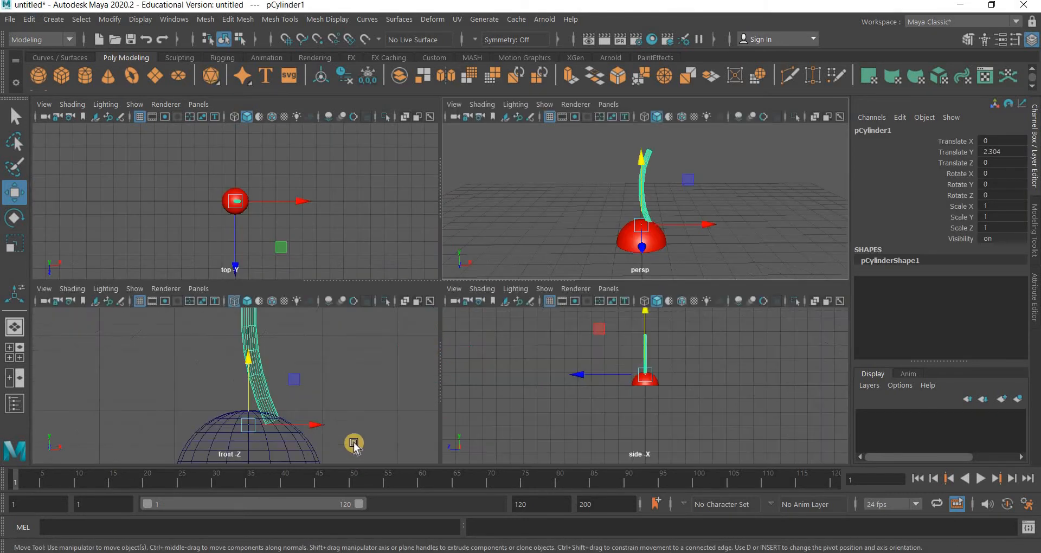
key(space)
scroll(400, 364, up, 4)
alt+middle_drag(500, 441, 368, 336)
scroll(357, 336, up, 3)
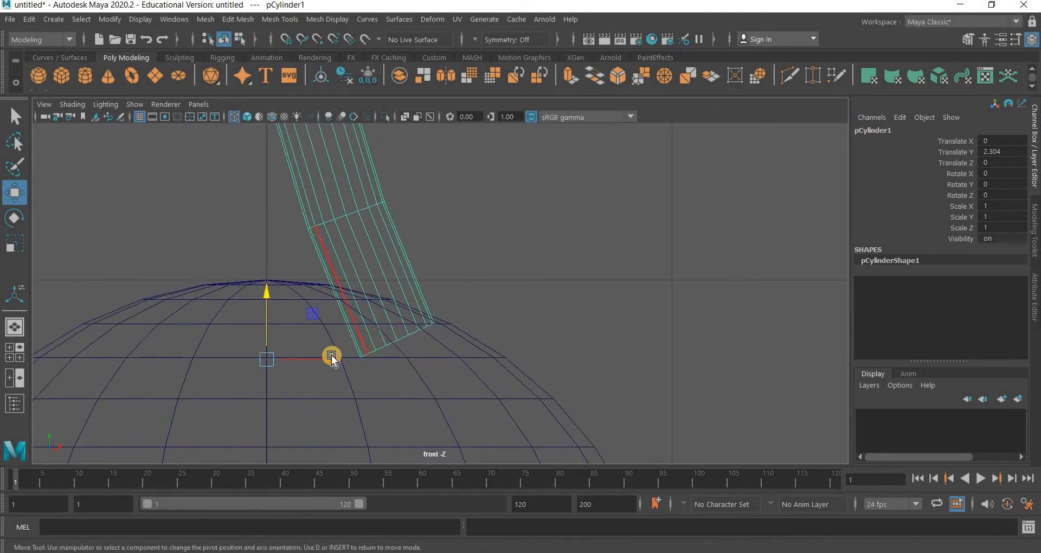
key(d)
key(v)
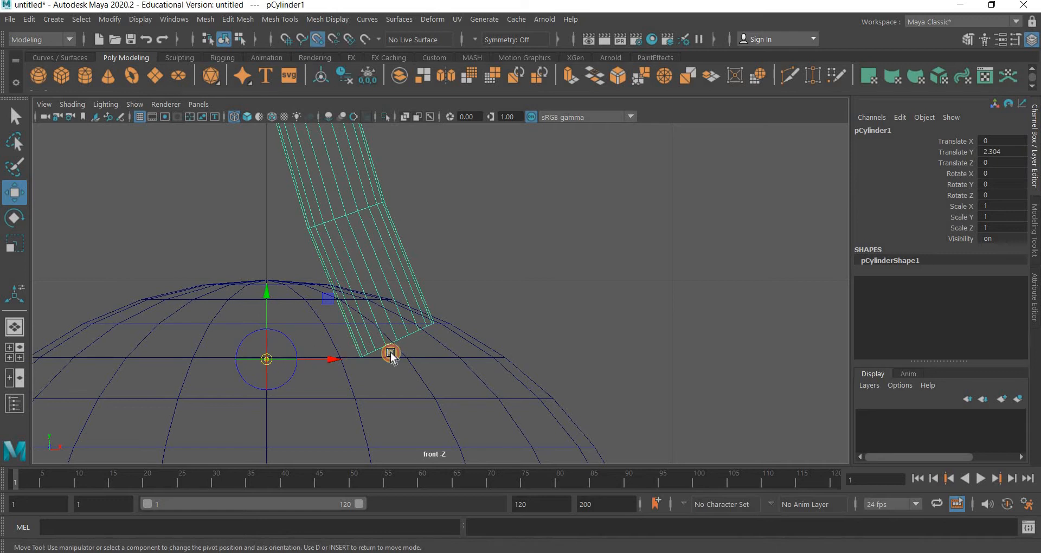
middle_drag(390, 354, 424, 352)
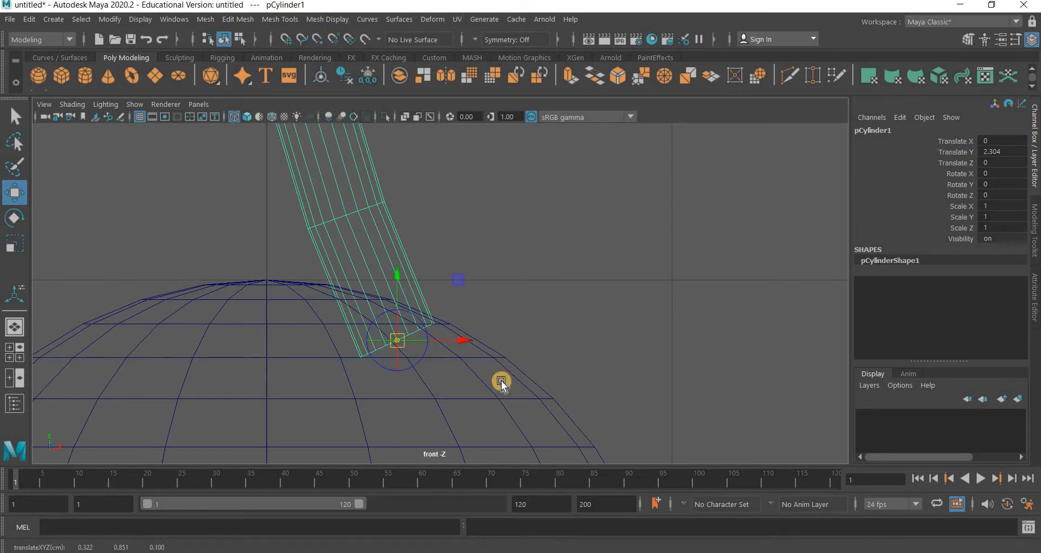
key(space)
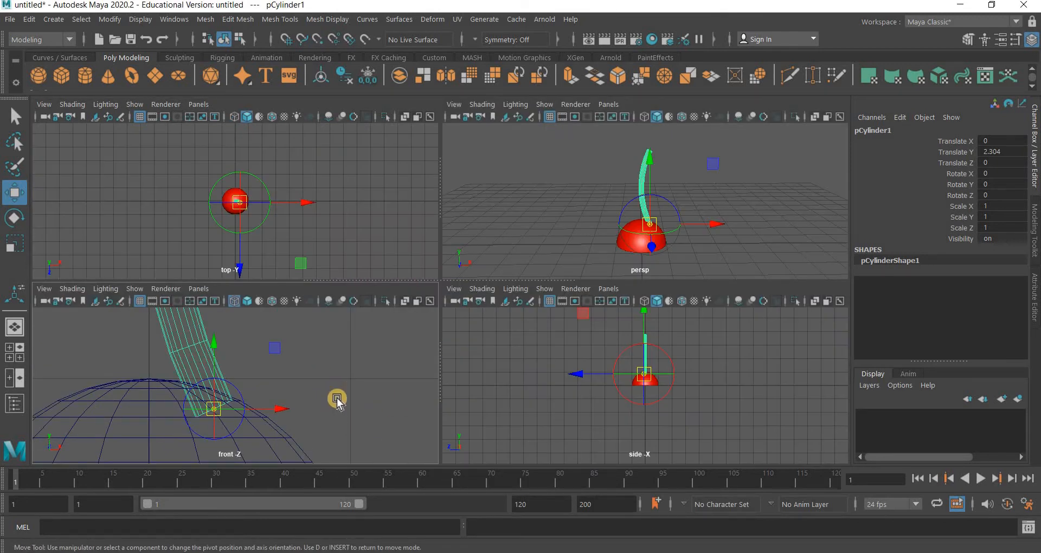
key(space)
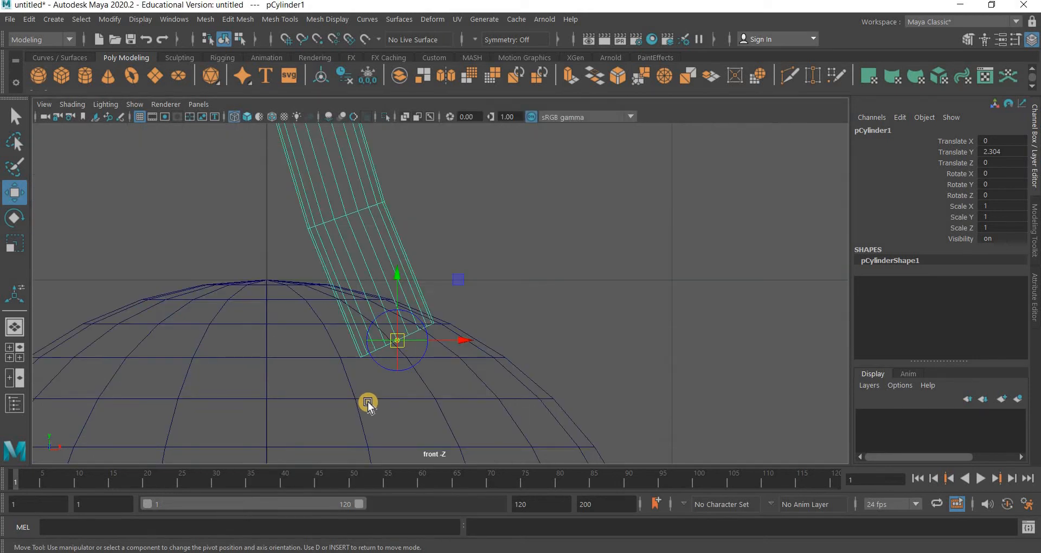
- Move the arm along X to about -0.324 so its lower end is centred on the dome
key(d)
drag(454, 341, 325, 343)
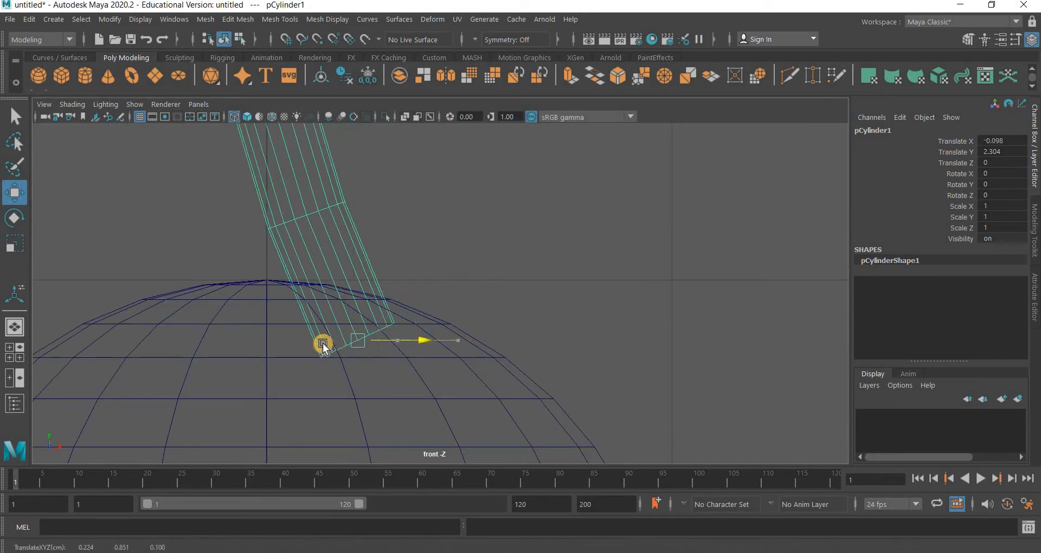
scroll(510, 331, down, 5)
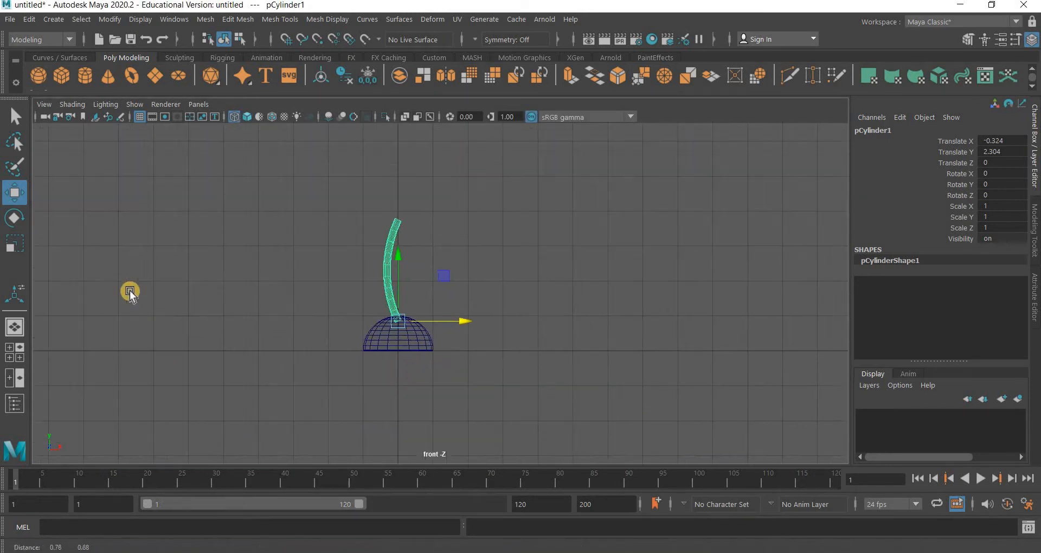
- Rotate the arm about its lower end, set its Rotate Z to -20, and deselect it
key(e)
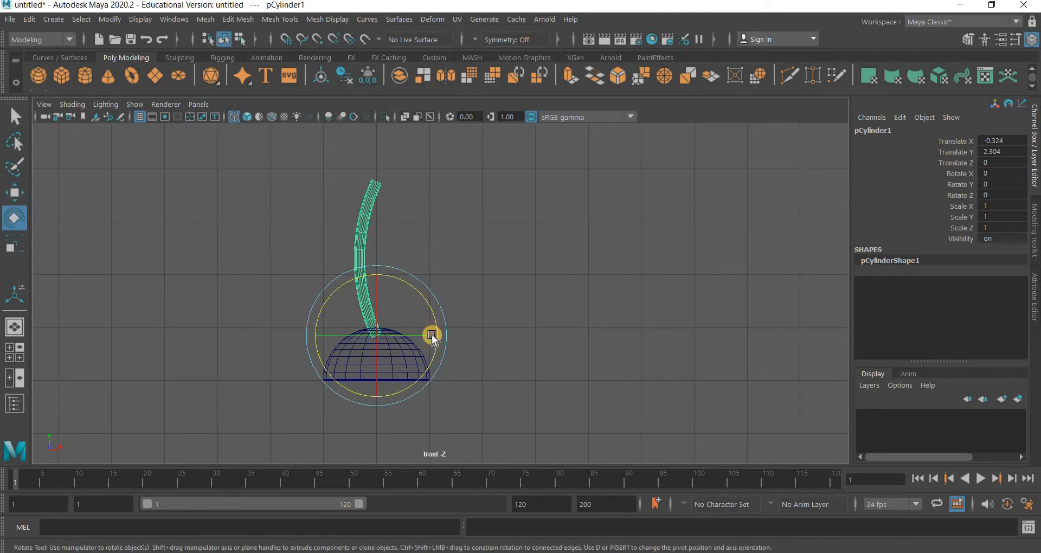
drag(432, 335, 459, 320)
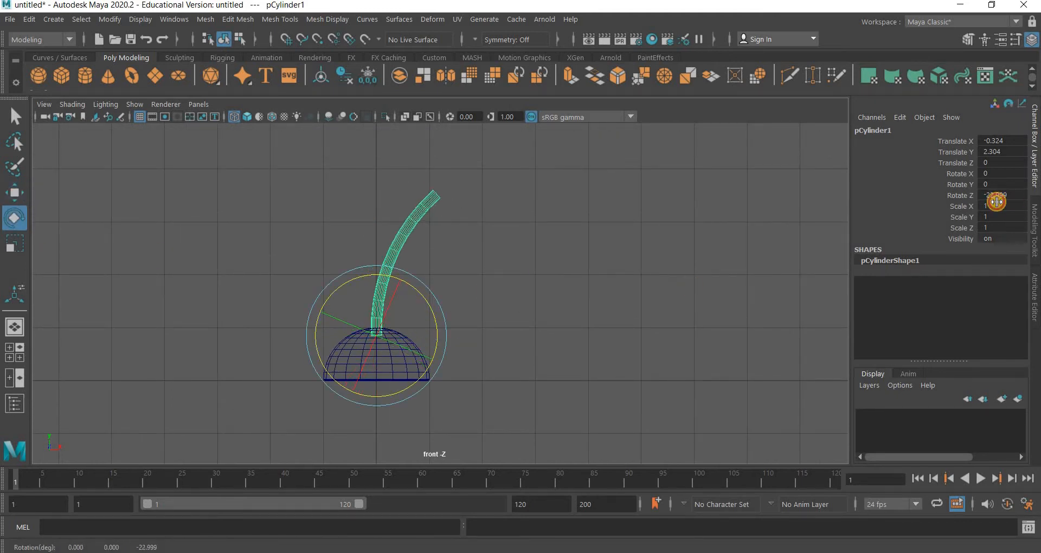
text(-20)
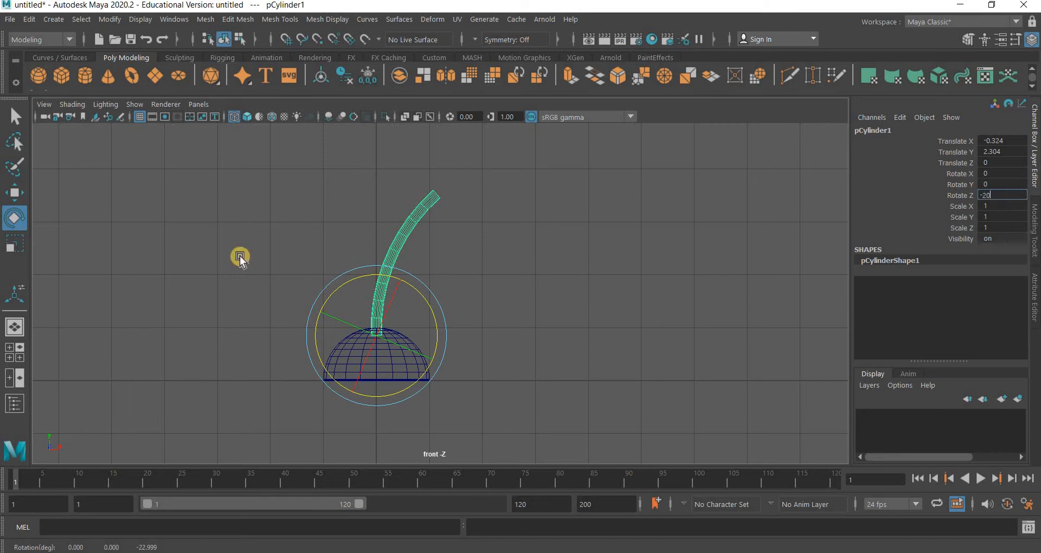
key(Return)
click(515, 334)
scroll(515, 334, up, 3)
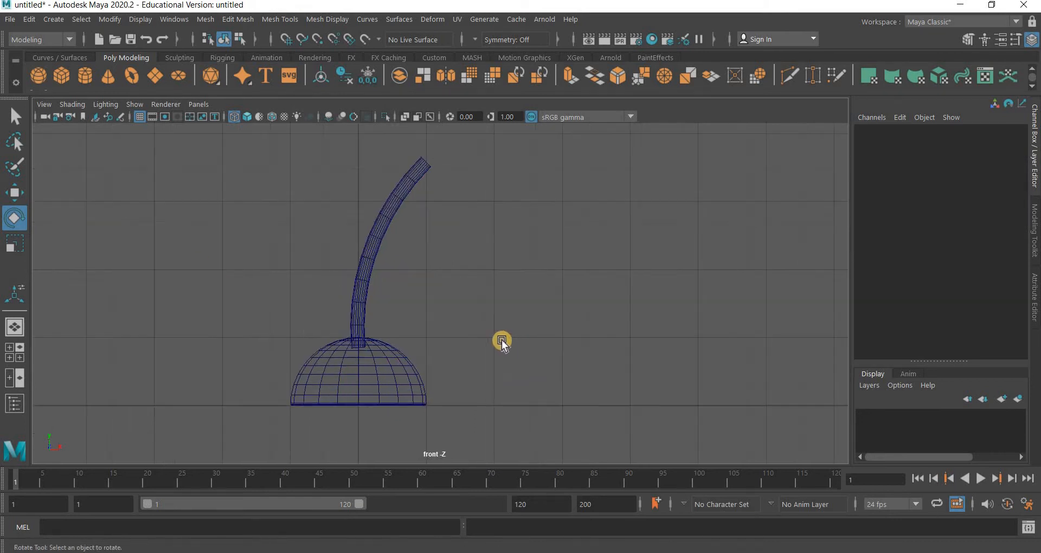
alt+middle_drag(375, 309, 344, 345)
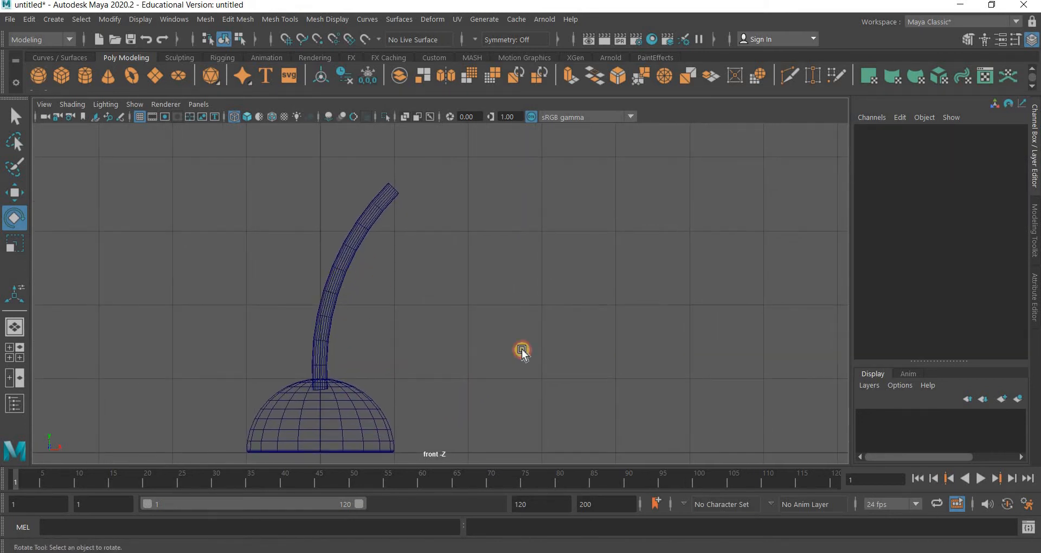
- Select the arm again, set its Rotate Z to -30, and deselect it
drag(523, 350, 320, 292)
click(14, 194)
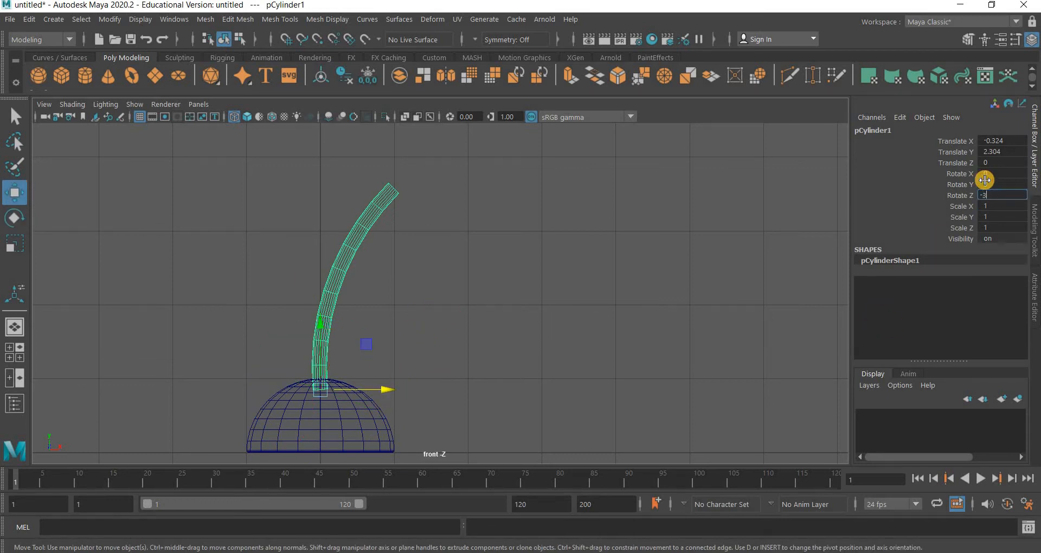
key(Return)
click(446, 286)
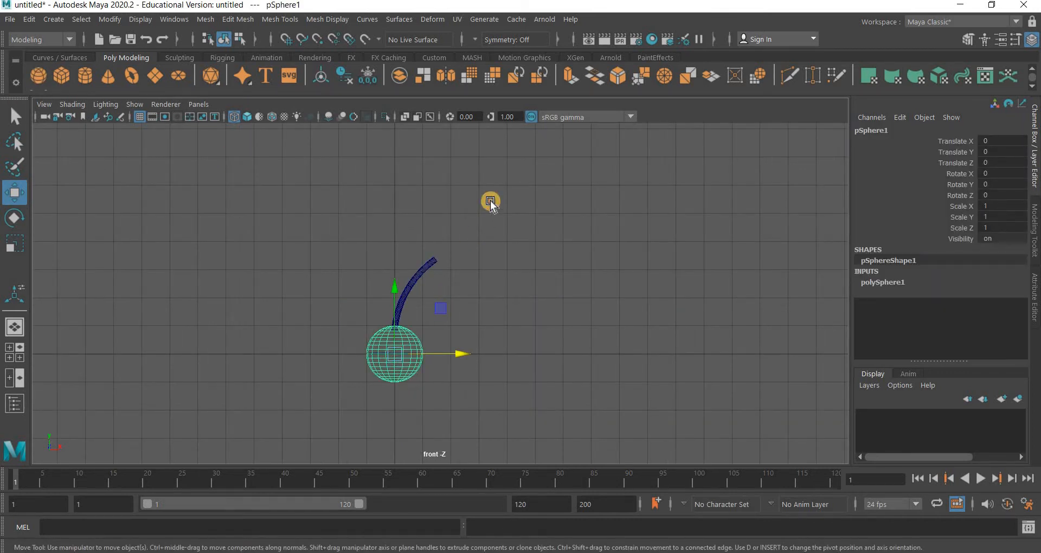
- Add a polygon sphere, move it to the arm's upper end, and set its radius to 0.4
middle_drag(432, 311, 474, 212)
click(887, 282)
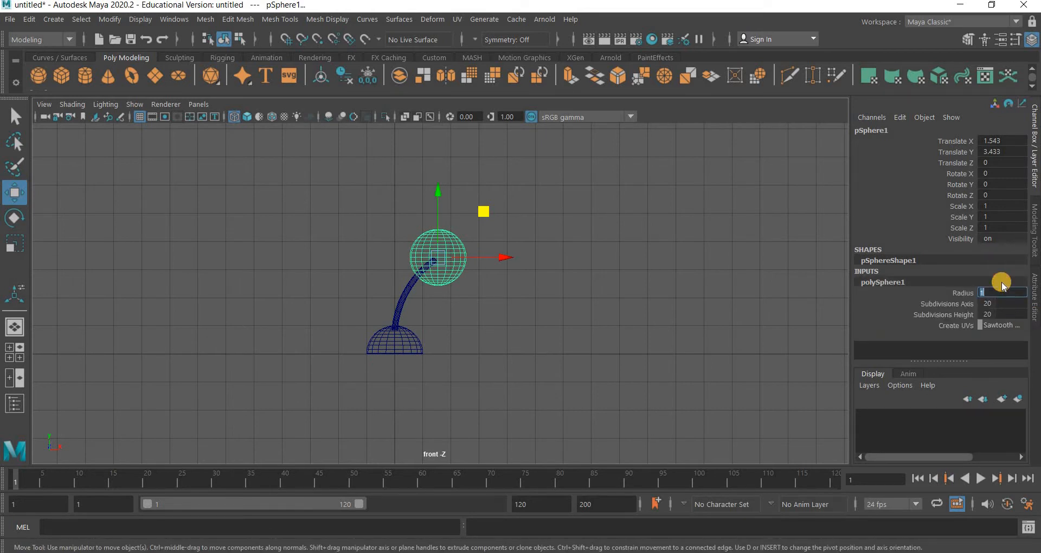
text(0.4)
key(Return)
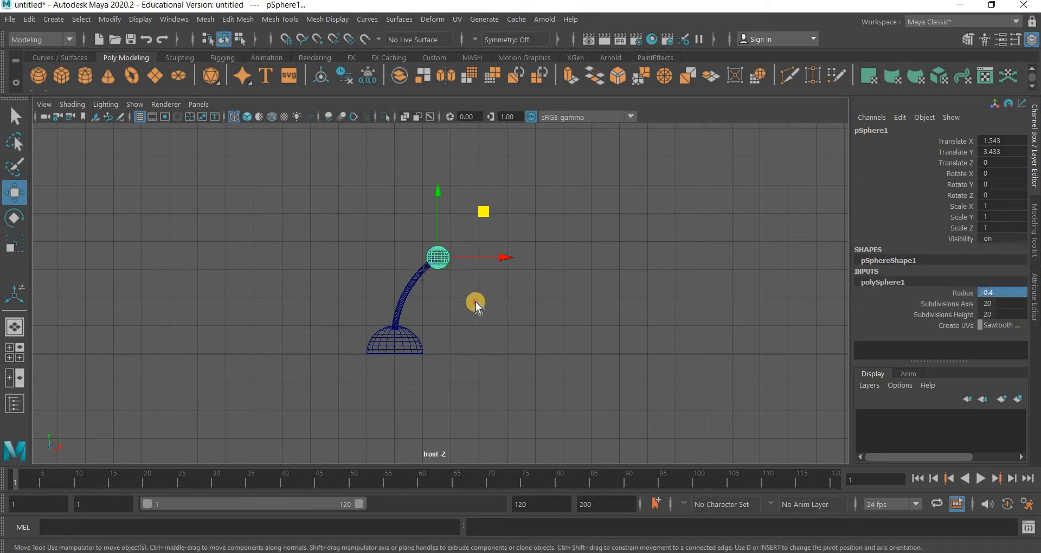
click(453, 279)
- Snap the small sphere's centre onto the vertex at the centre of the arm's upper end
scroll(453, 279, up, 3)
scroll(457, 216, up, 3)
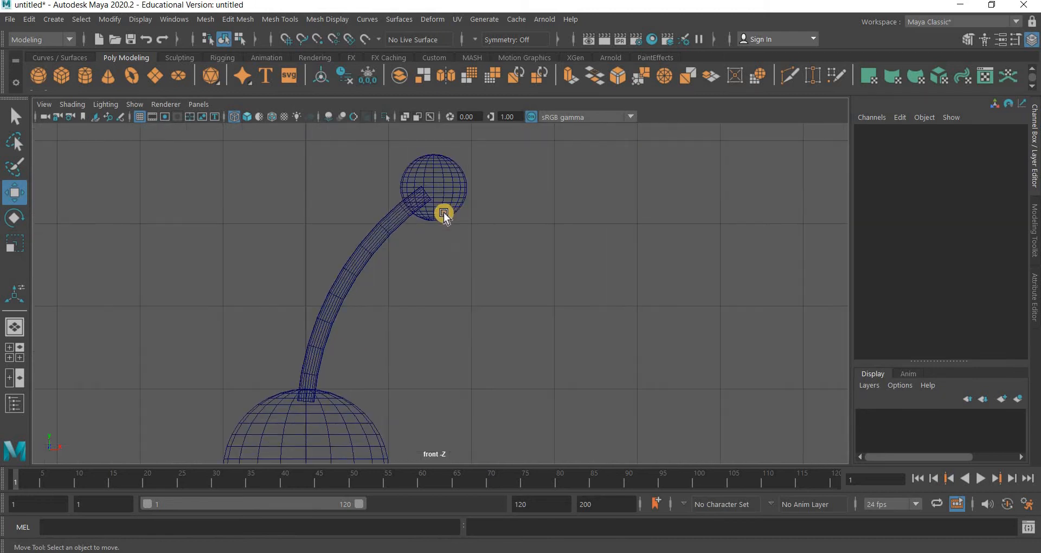
click(445, 221)
scroll(437, 343, up, 3)
scroll(437, 343, up, 5)
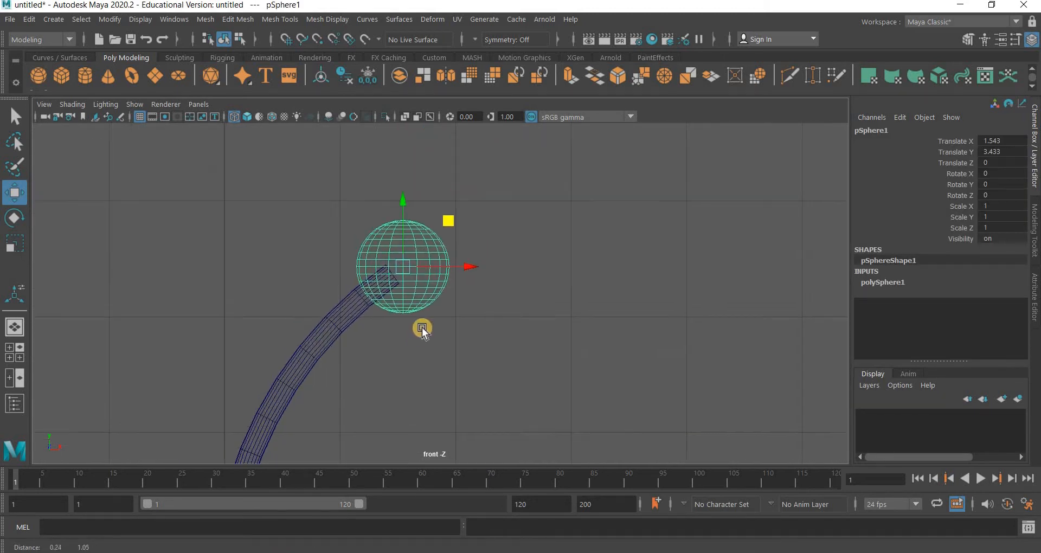
scroll(478, 337, up, 2)
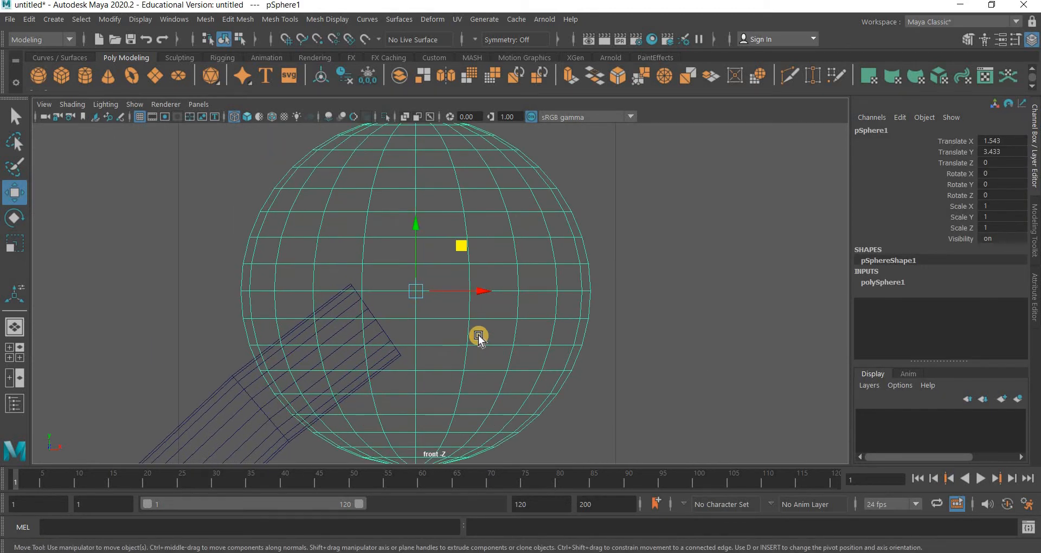
key(v)
drag(419, 293, 384, 317)
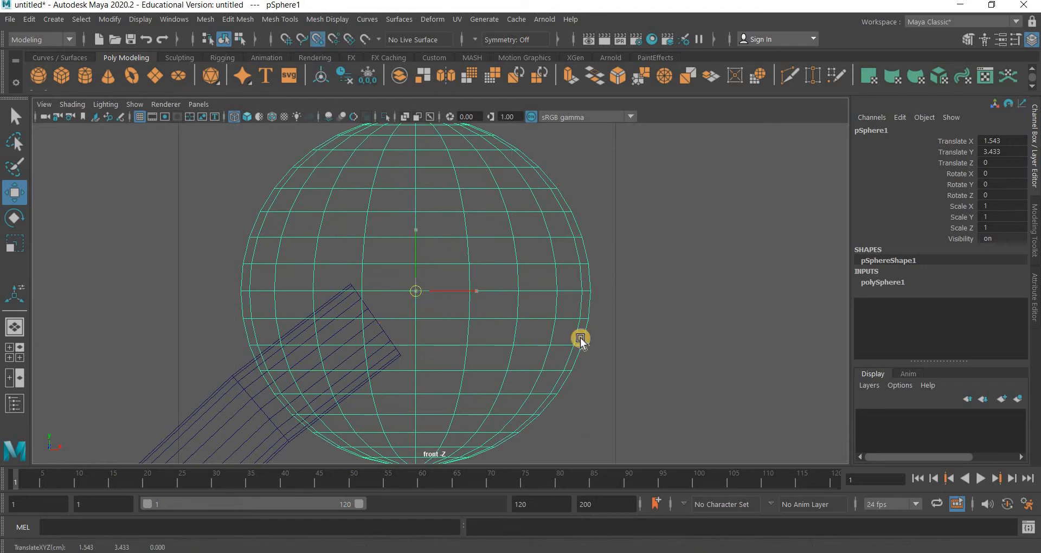
scroll(499, 373, down, 5)
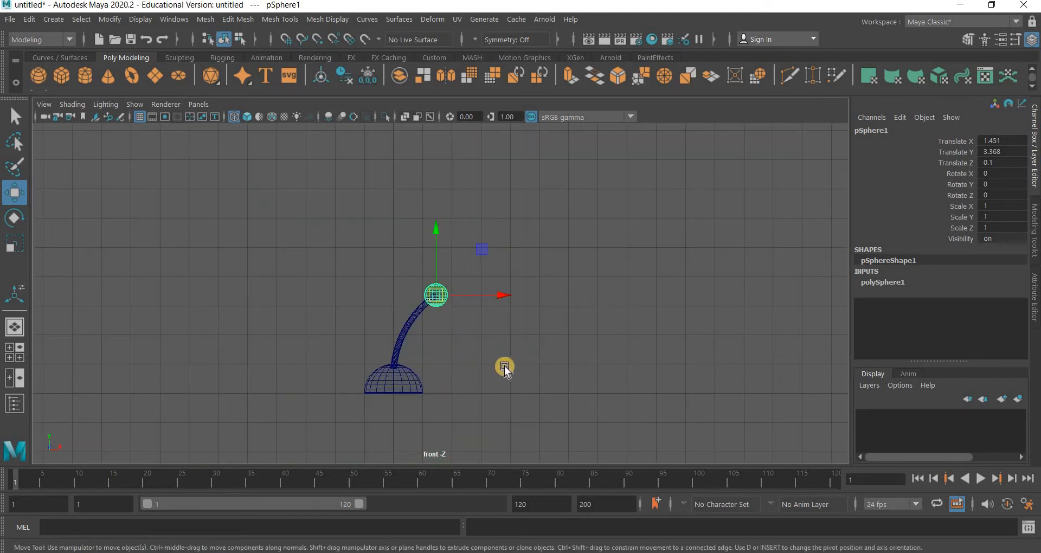
- Show the top view in wireframe and move the sphere to Translate Z 0, centred on the arm's width
key(space)
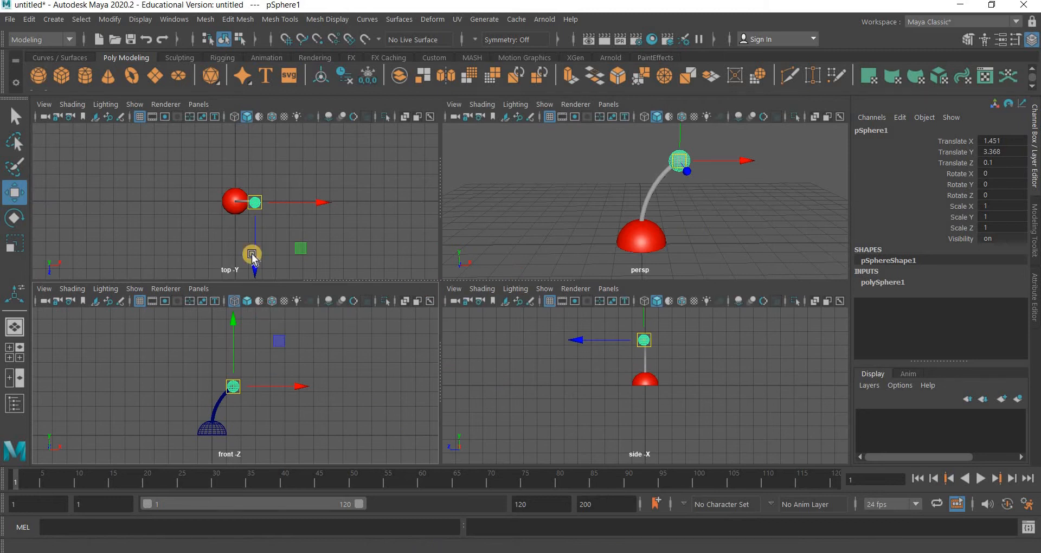
scroll(295, 214, up, 6)
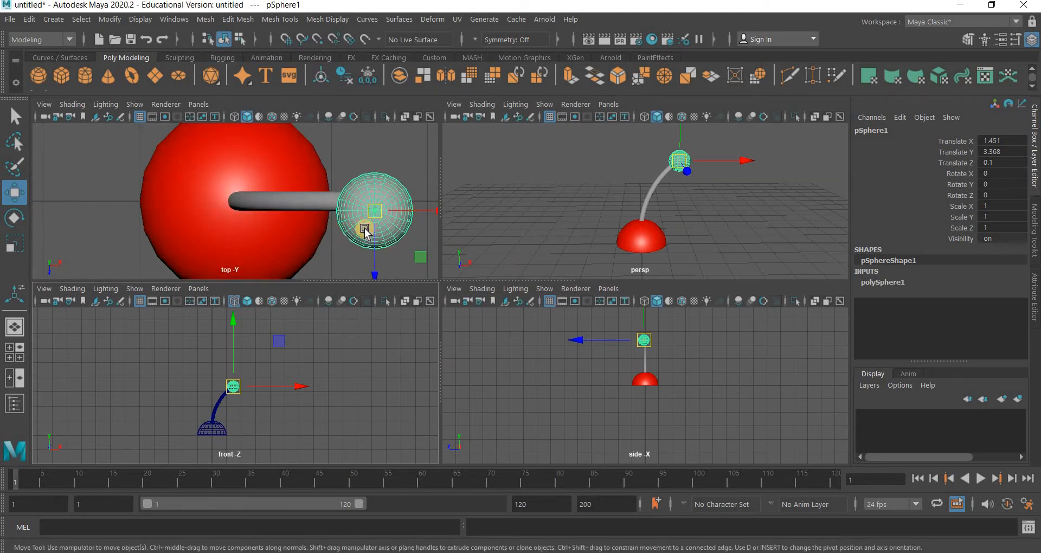
scroll(343, 230, up, 5)
alt+middle_drag(369, 142, 137, 147)
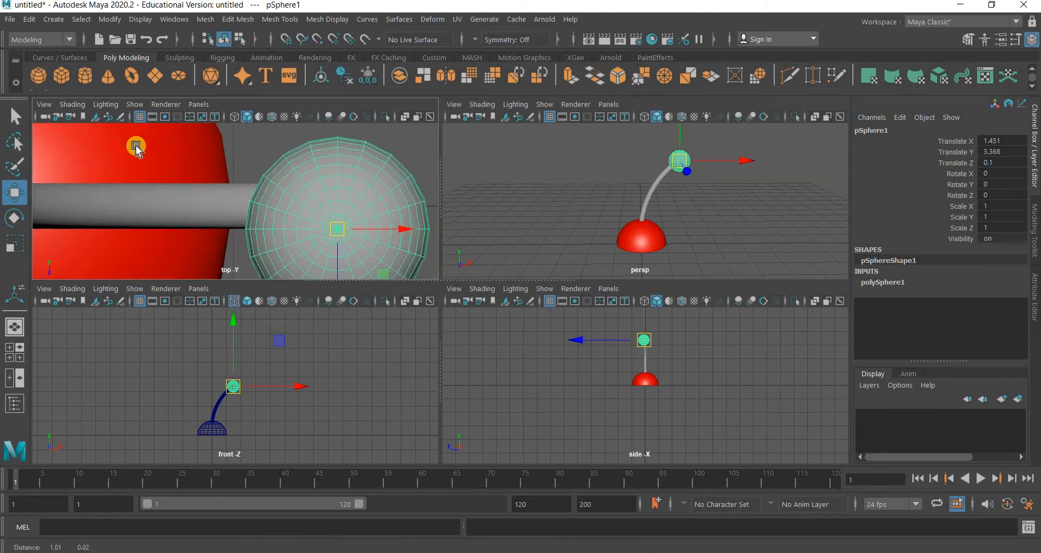
click(67, 104)
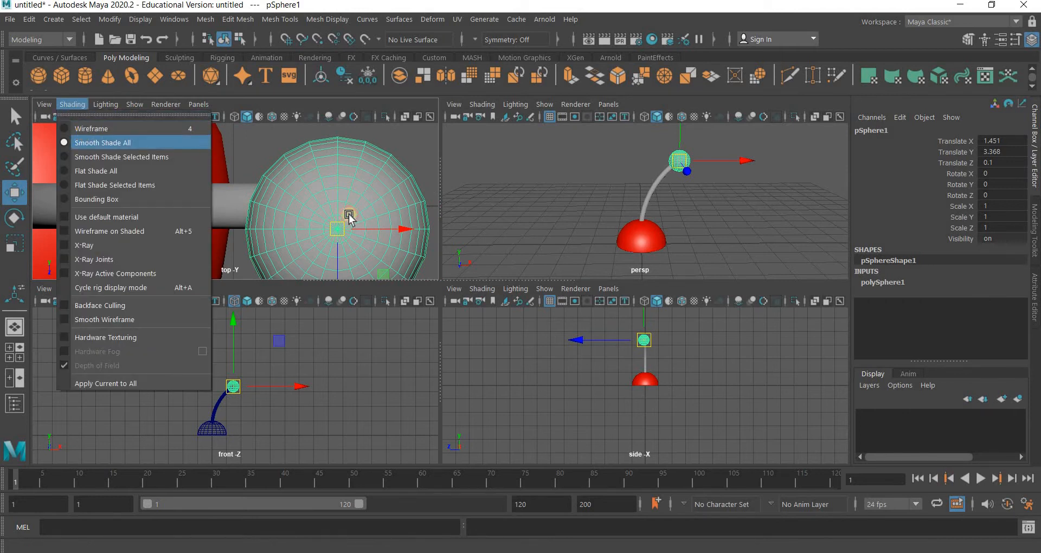
key(4)
scroll(376, 228, up, 5)
alt+middle_drag(383, 241, 141, 221)
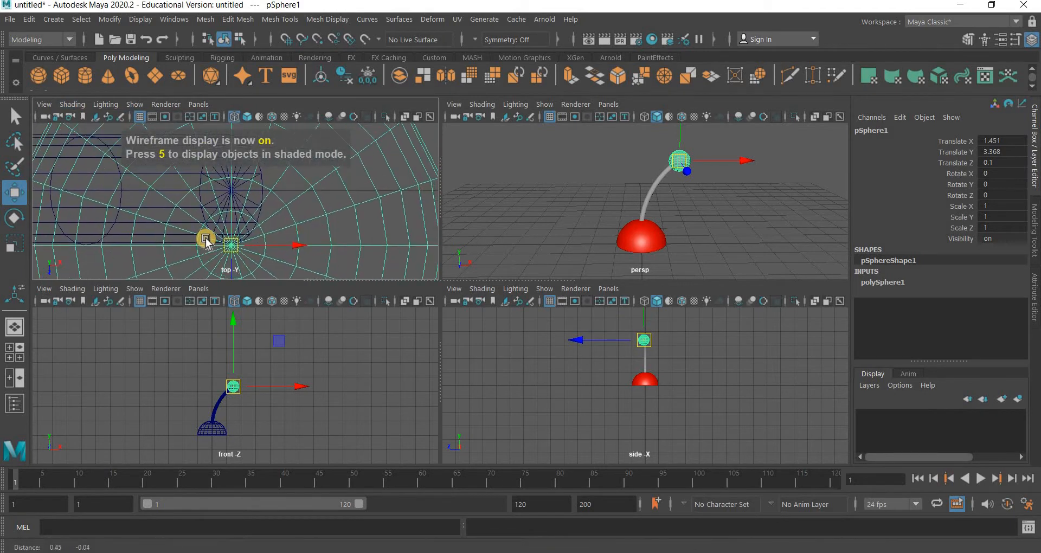
alt+middle_drag(206, 239, 228, 255)
drag(231, 266, 233, 208)
middle_click(767, 239)
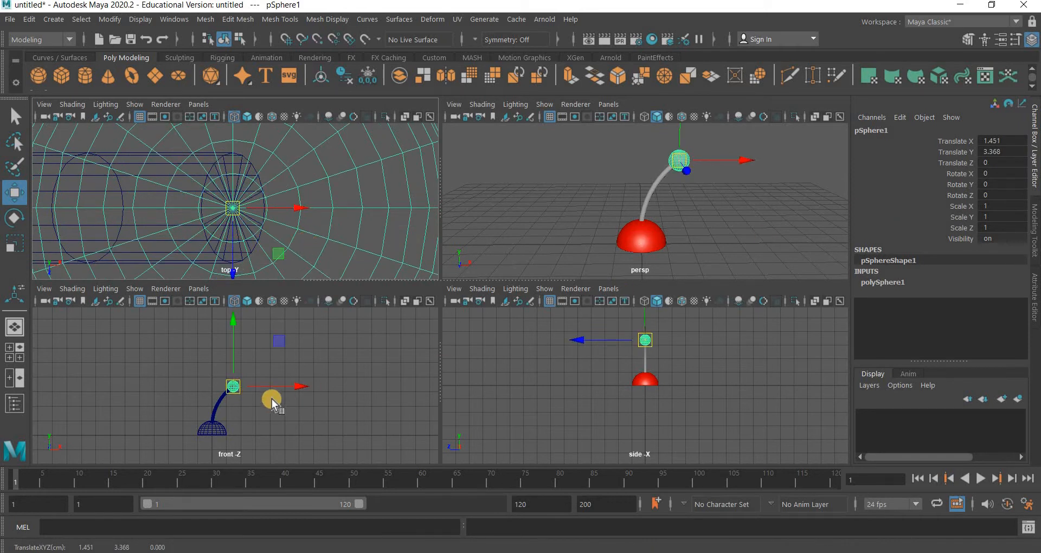
- Duplicate the curved arm in the front view and place the copy's lower end inside the sphere joint
key(space)
scroll(431, 330, up, 3)
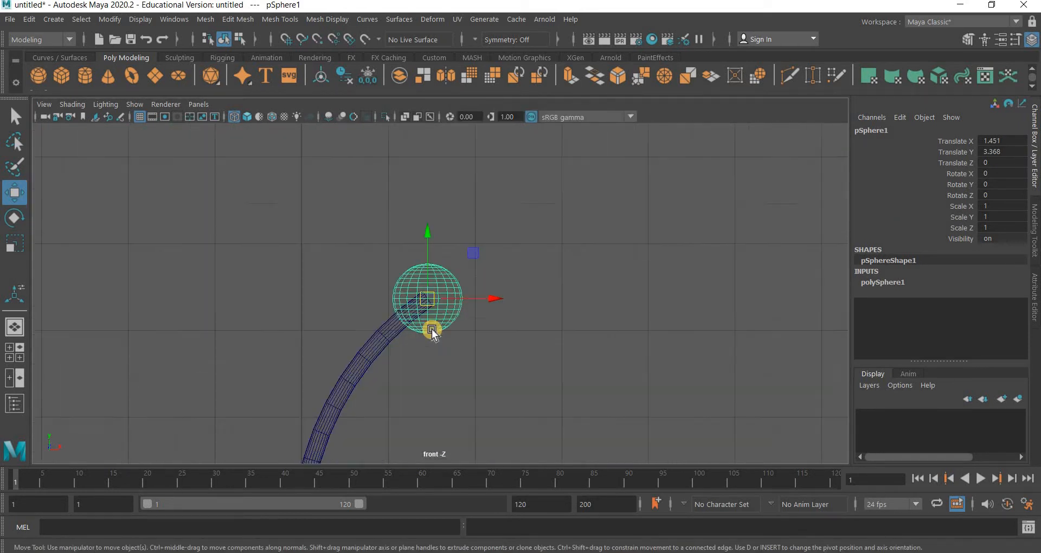
scroll(432, 329, up, 5)
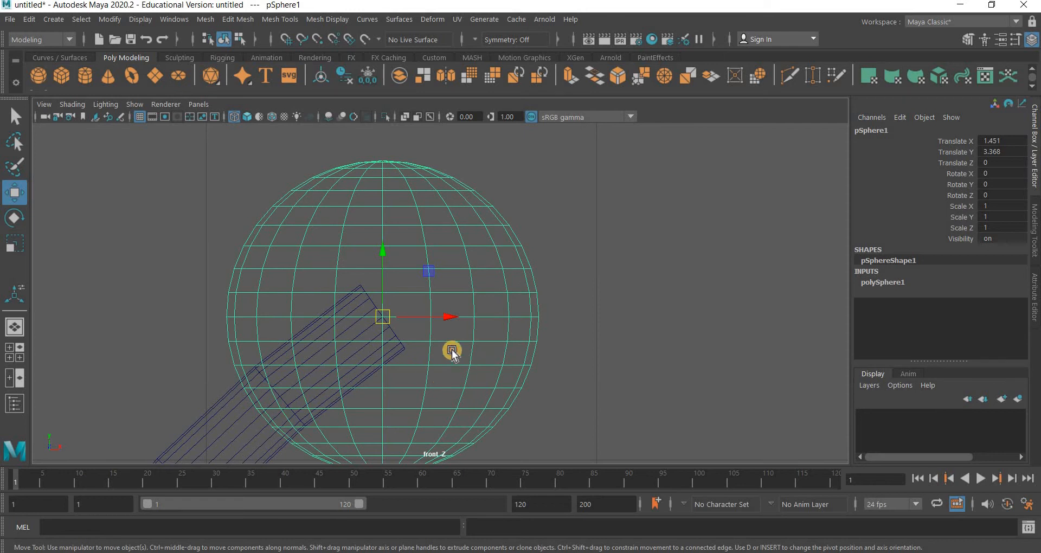
scroll(451, 350, down, 10)
click(439, 343)
scroll(384, 357, up, 3)
drag(383, 357, 415, 400)
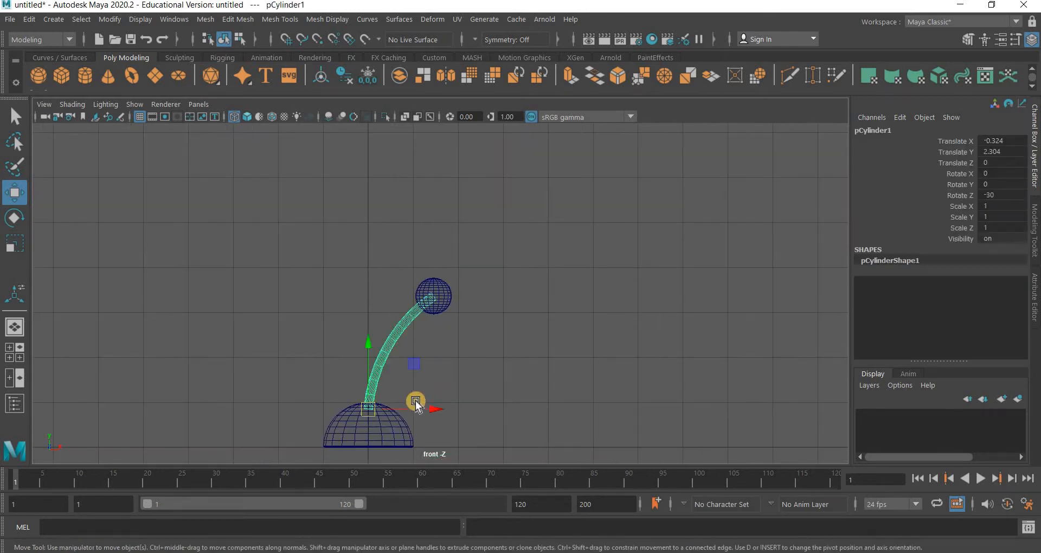
scroll(427, 423, up, 3)
alt+middle_drag(428, 423, 398, 354)
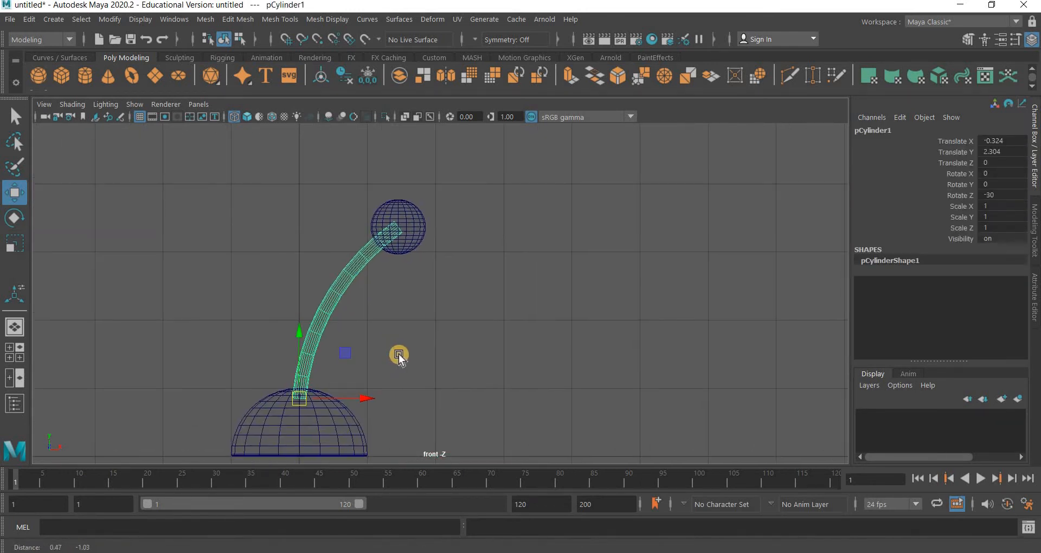
key(ctrl+d)
drag(345, 355, 452, 197)
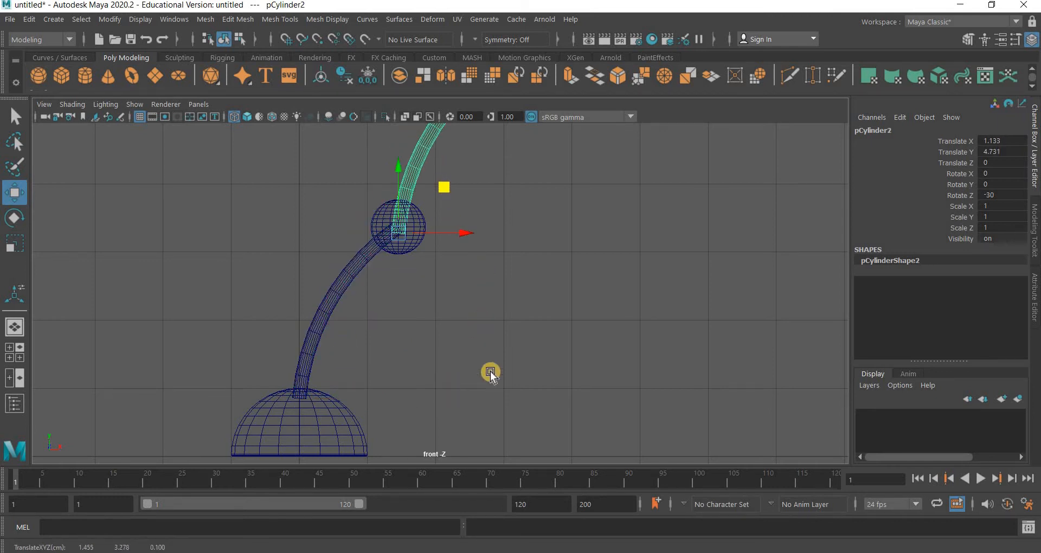
- Rotate the duplicated arm about its vertical axis and set its Rotate Y to 180
alt+middle_drag(618, 317, 579, 455)
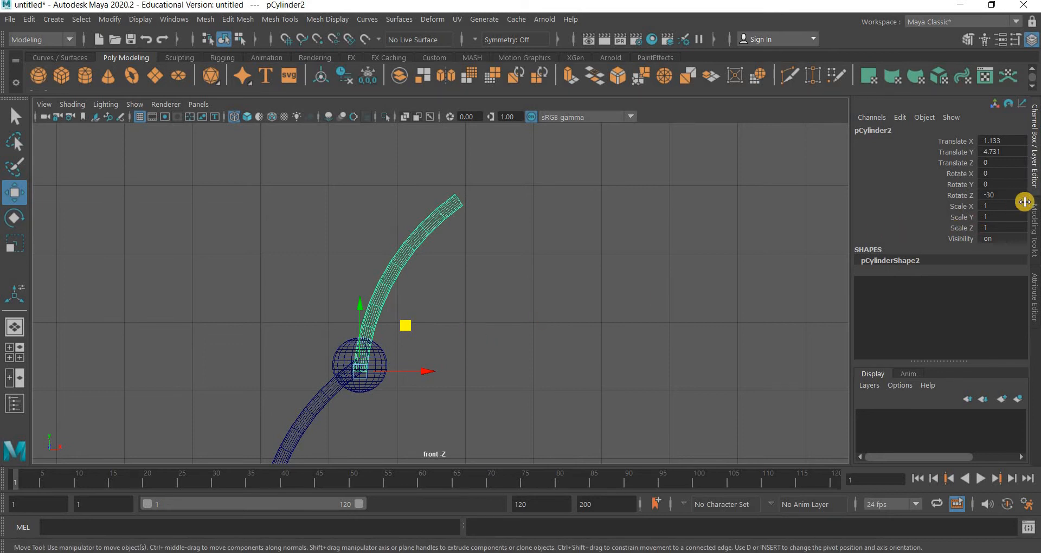
key(e)
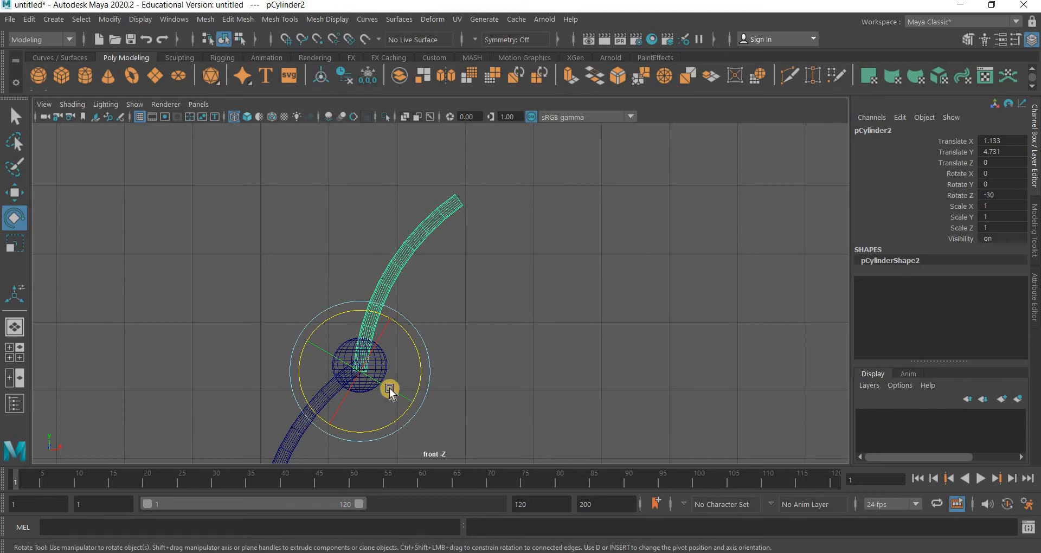
drag(336, 354, 464, 392)
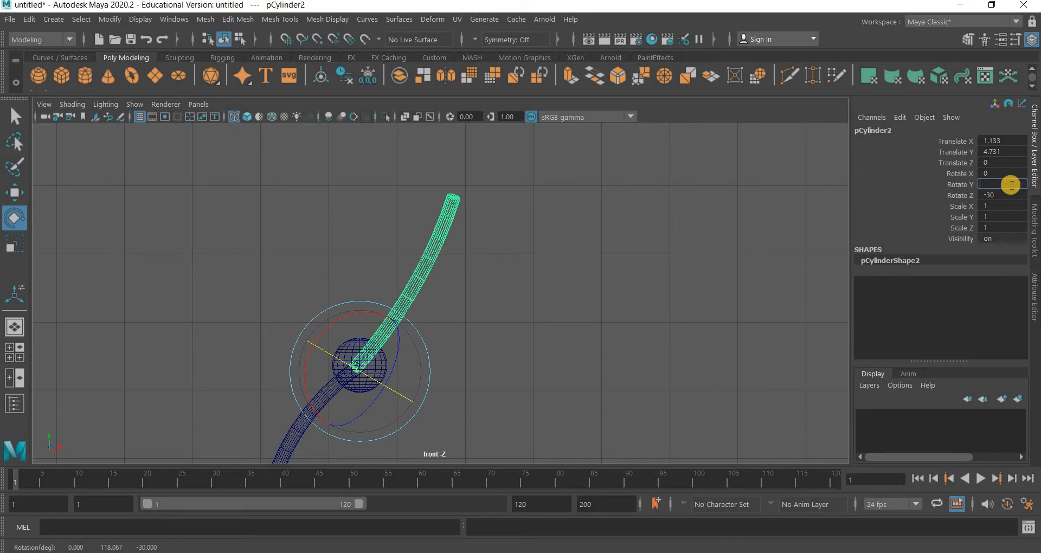
click(1011, 185)
text(180)
key(Return)
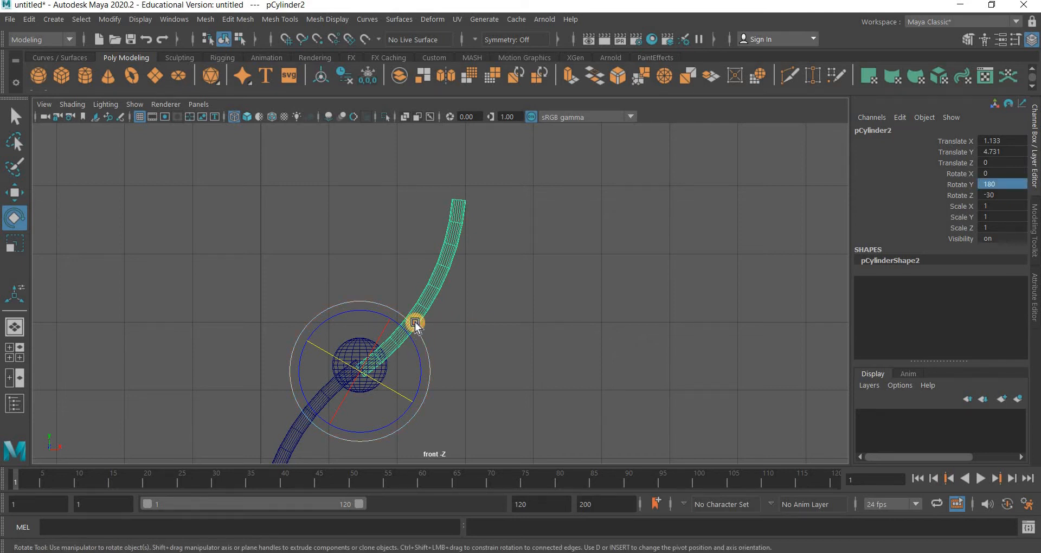
- Tilt the duplicated arm so it curves back over the base, setting its Rotate Z to 25
drag(415, 324, 1028, 255)
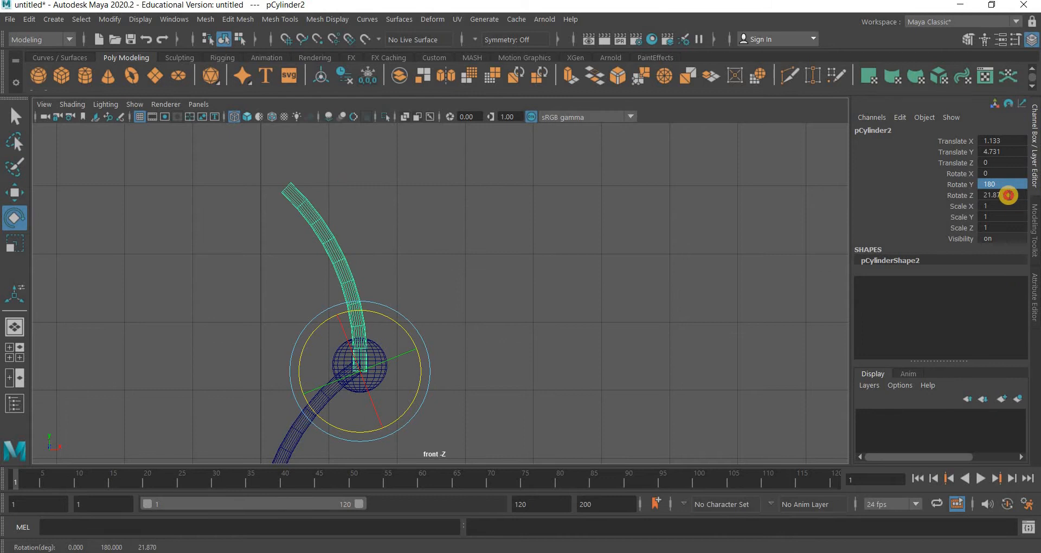
double_click(1009, 195)
text(25)
key(Return)
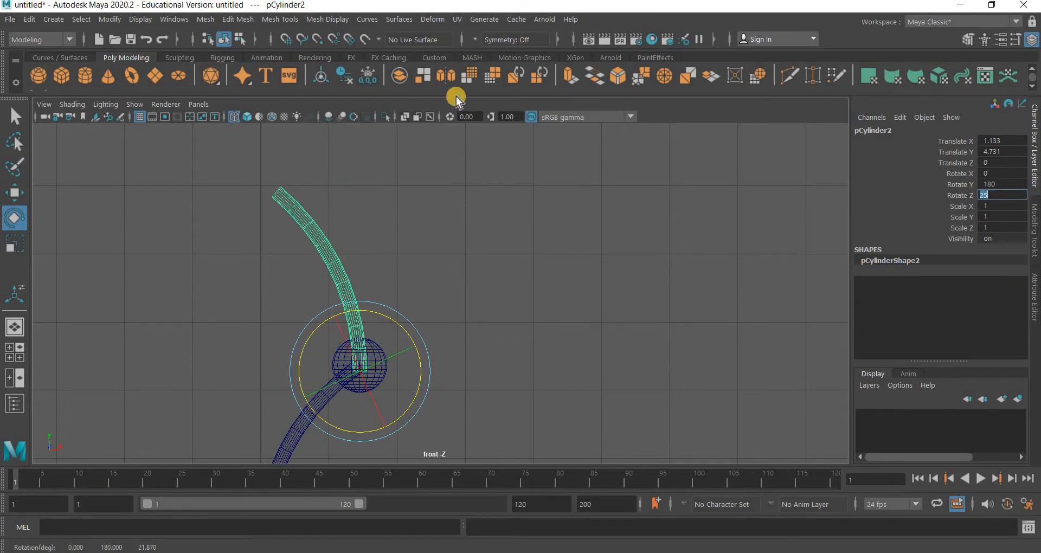
- In the front view, vertex-snap the upper arm's lower end onto the centre of the lower arm's upper end
key(w)
scroll(441, 349, down, 4)
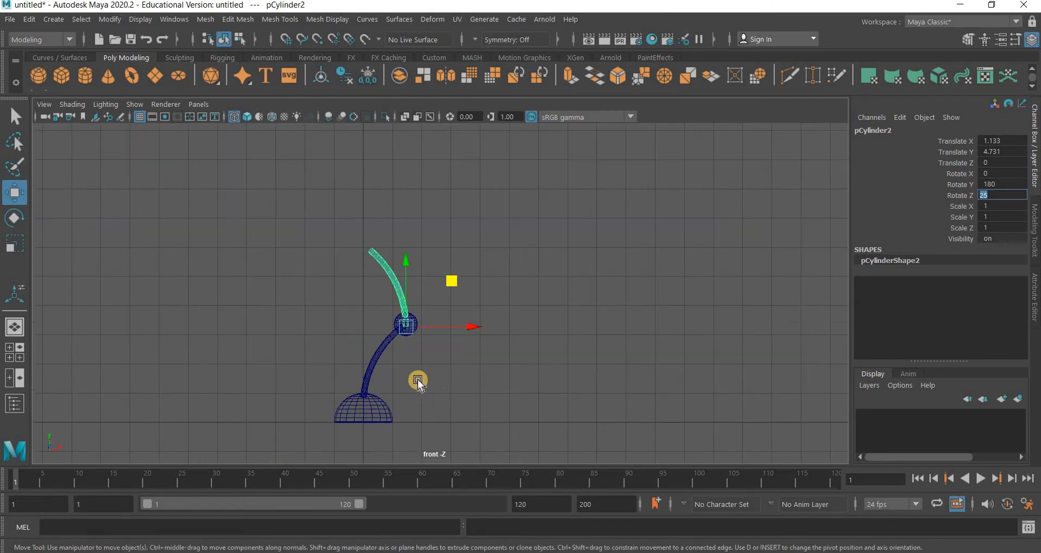
scroll(385, 409, up, 7)
scroll(421, 395, up, 10)
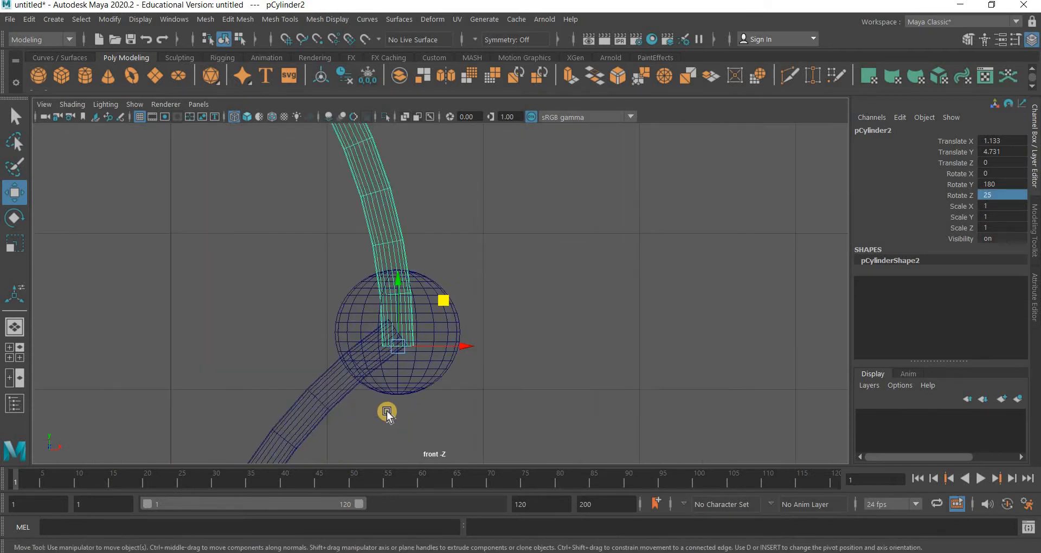
scroll(498, 368, up, 5)
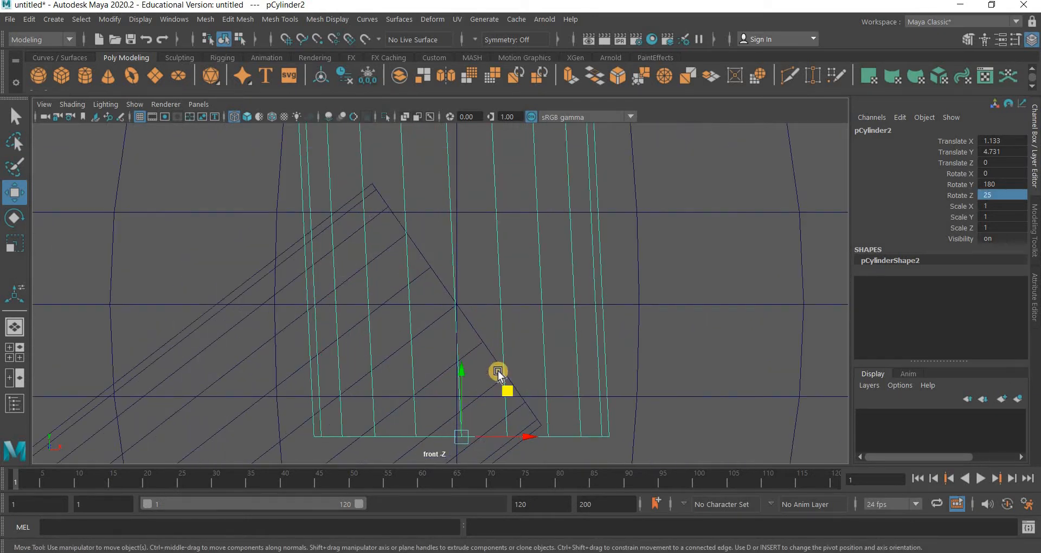
key(v)
drag(464, 440, 469, 307)
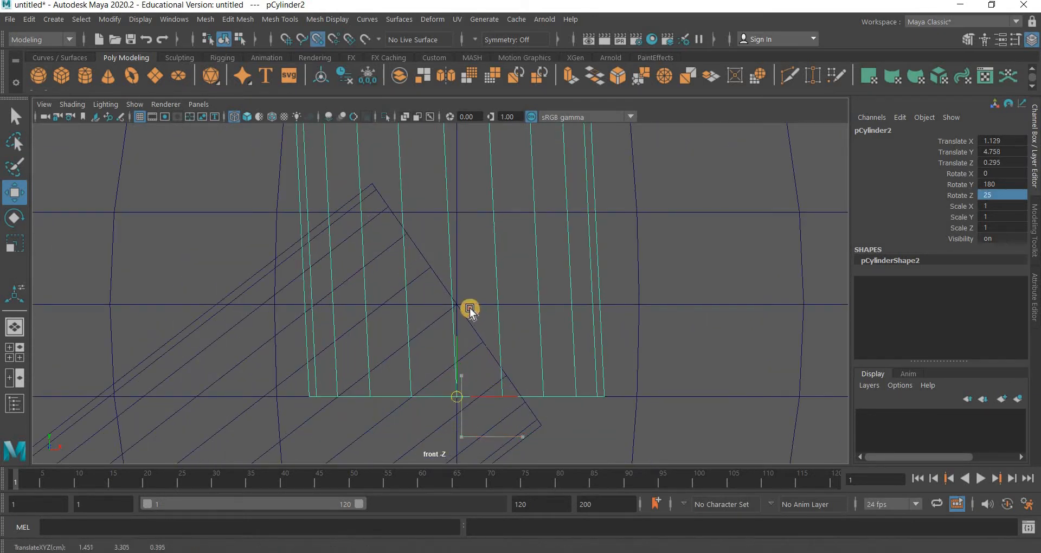
- In the top view, vertex-snap the upper arm's pivot onto the centre of the sphere joint
key(space)
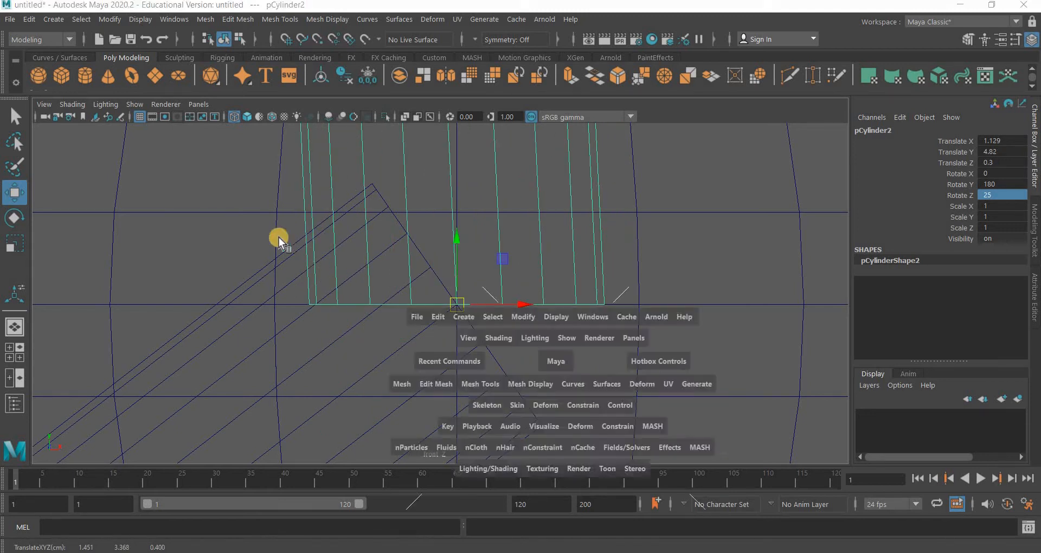
scroll(266, 229, up, 6)
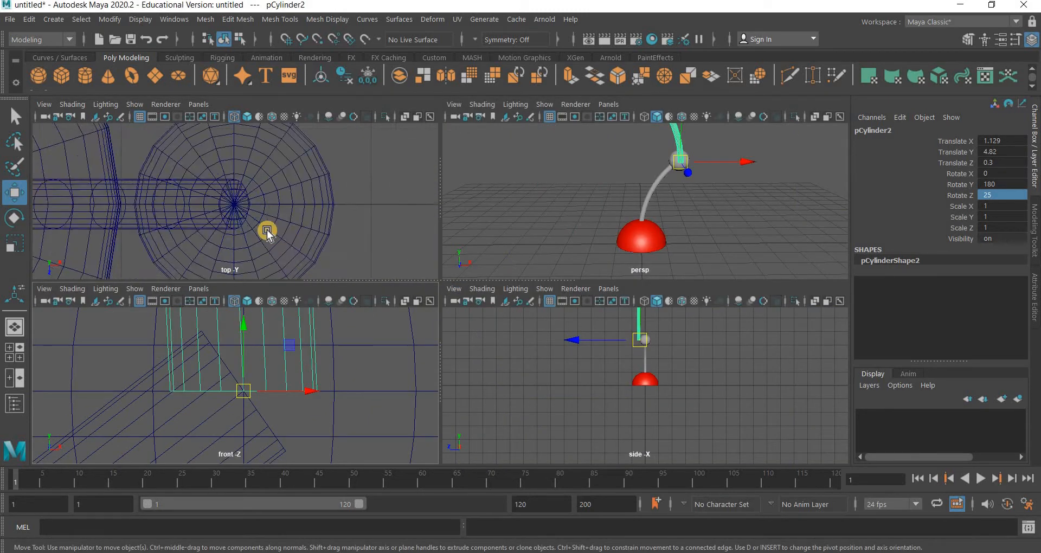
scroll(266, 229, down, 6)
scroll(299, 246, up, 4)
key(space)
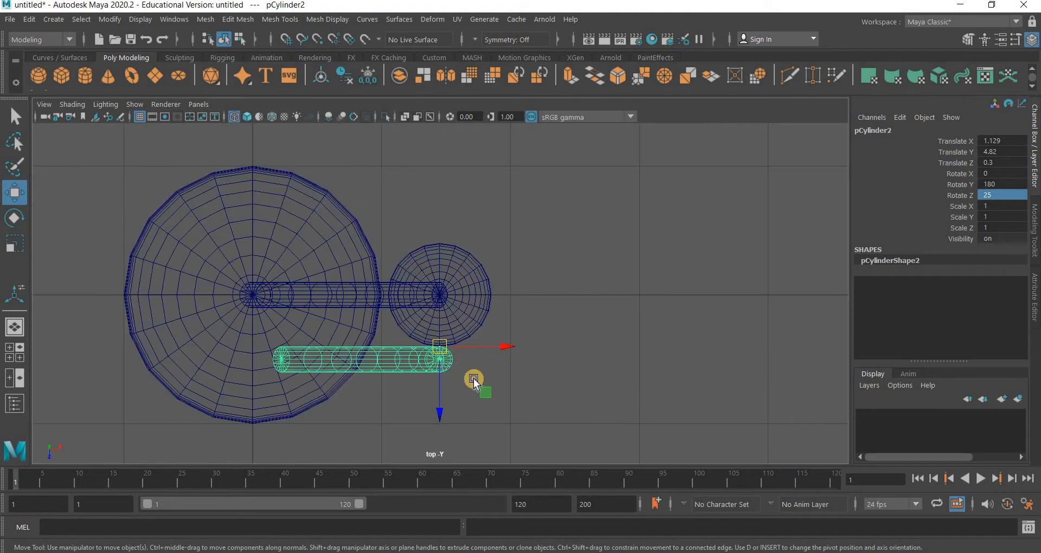
scroll(463, 403, up, 3)
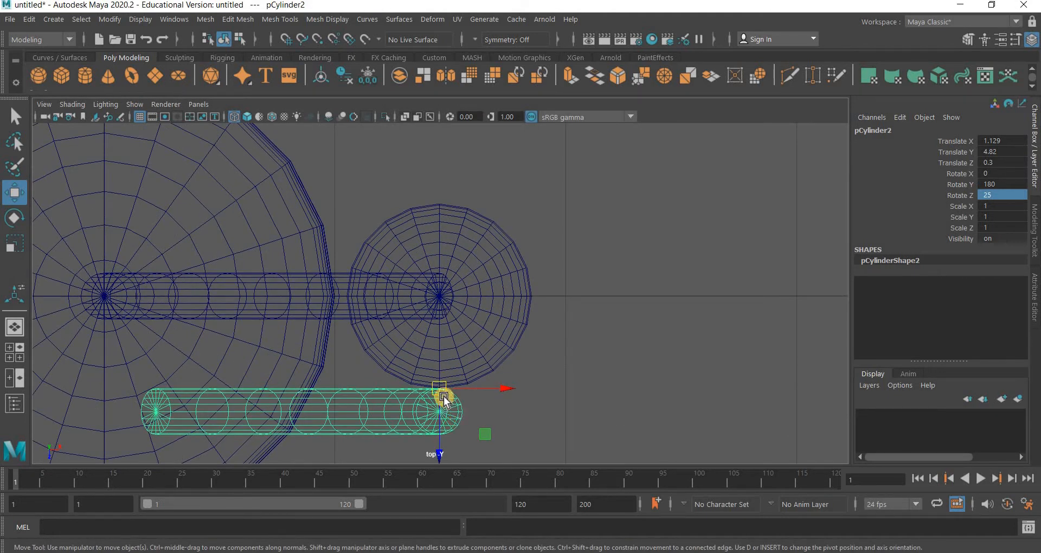
key(v)
middle_drag(443, 312, 446, 358)
scroll(445, 355, up, 2)
scroll(444, 356, up, 2)
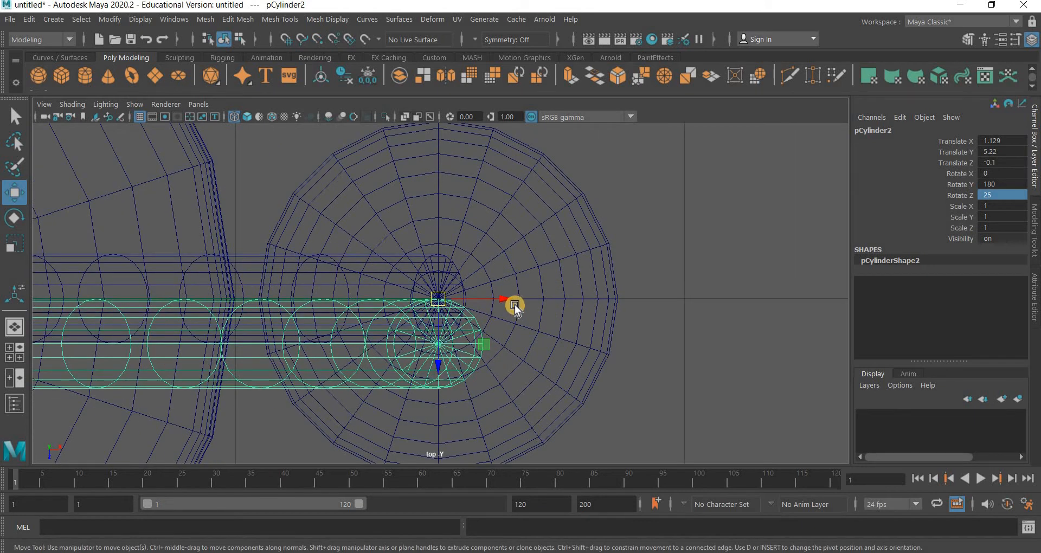
- Snap the upper arm's pivot to the centre of its end face and align the arm on the sphere at Translate X 1.129, Z -0.2
drag(500, 300, 774, 315)
key(d)
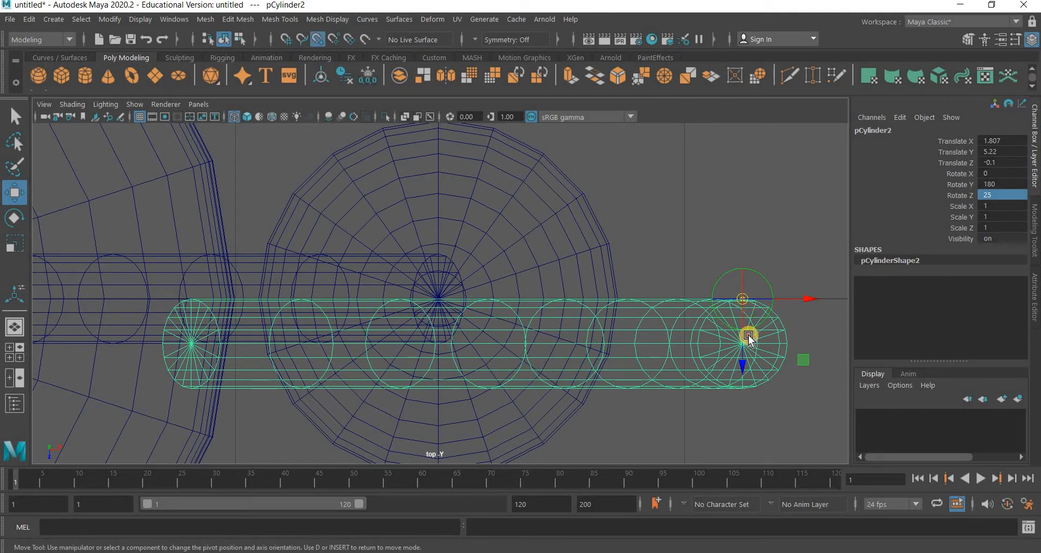
click(748, 336)
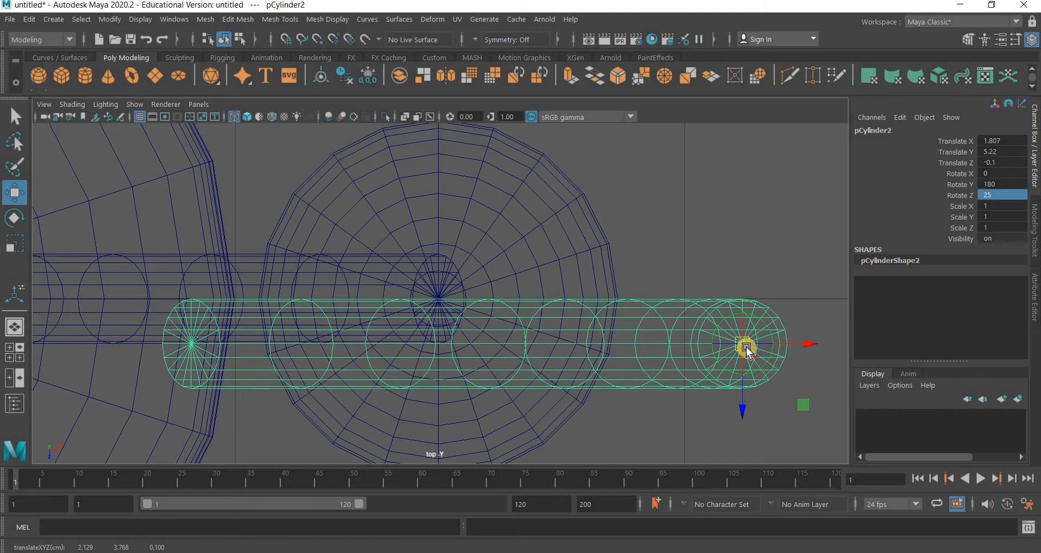
key(d)
middle_drag(517, 327, 407, 370)
scroll(407, 371, down, 5)
scroll(418, 367, up, 2)
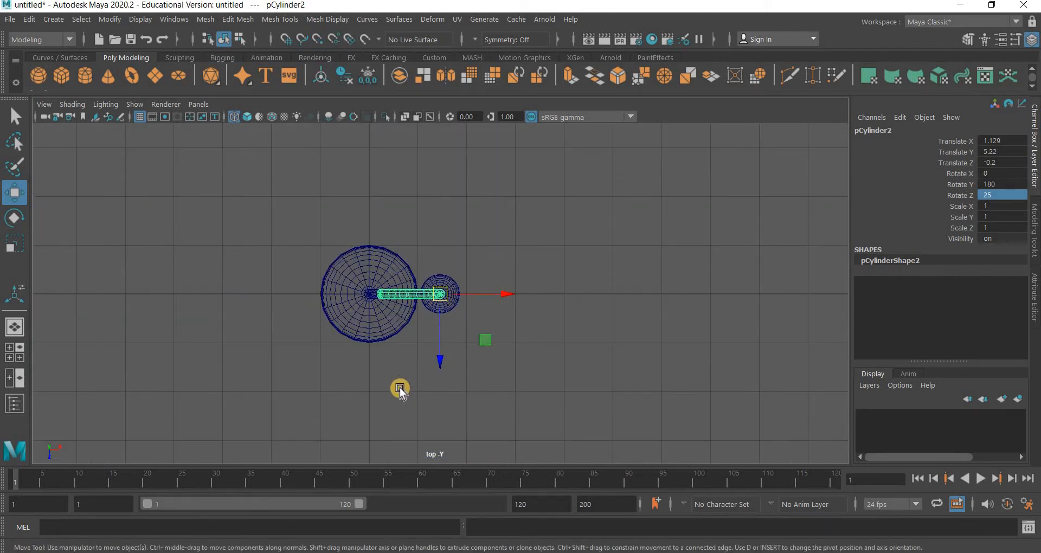
- Select the lower arm and, in the top view, snap its pivot to the centre of its lower end
key(space)
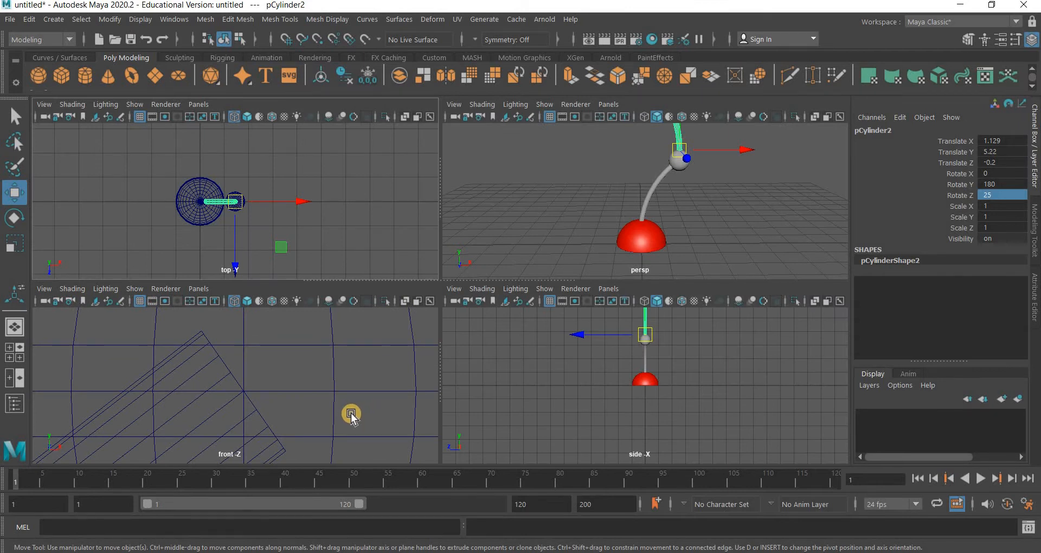
scroll(316, 372, down, 6)
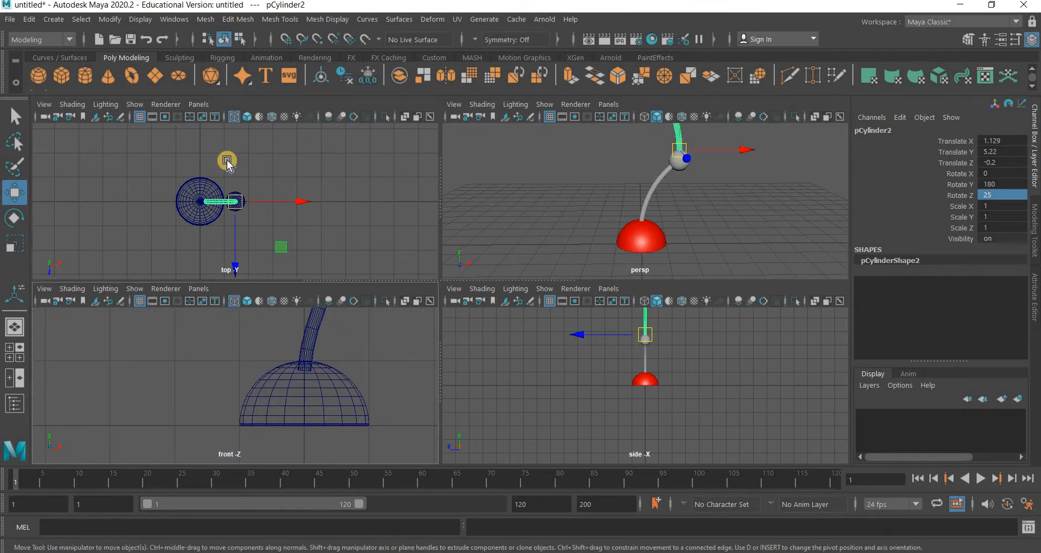
click(216, 201)
alt+right_drag(100, 236, 246, 227)
alt+middle_drag(246, 228, 391, 221)
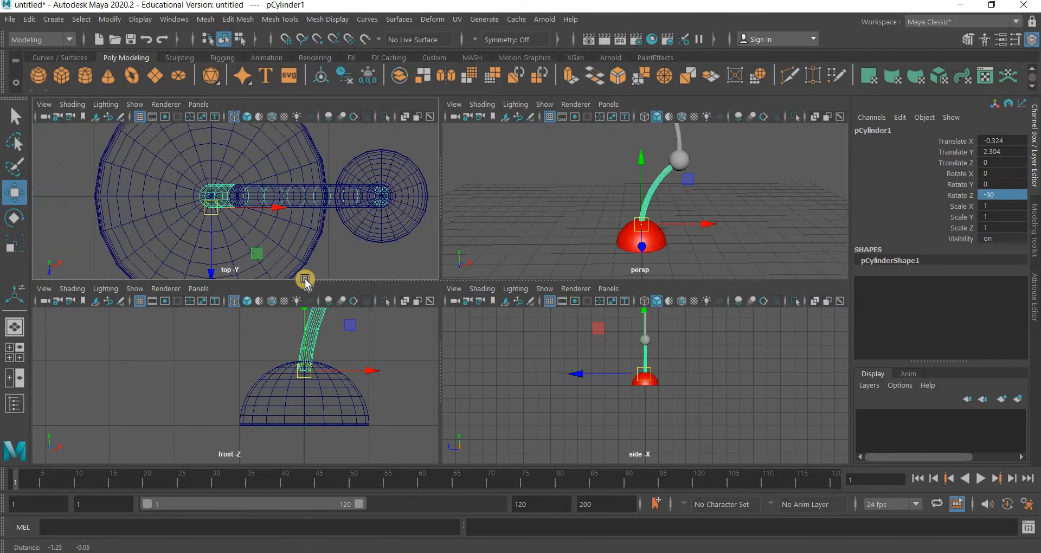
key(space)
scroll(392, 342, up, 5)
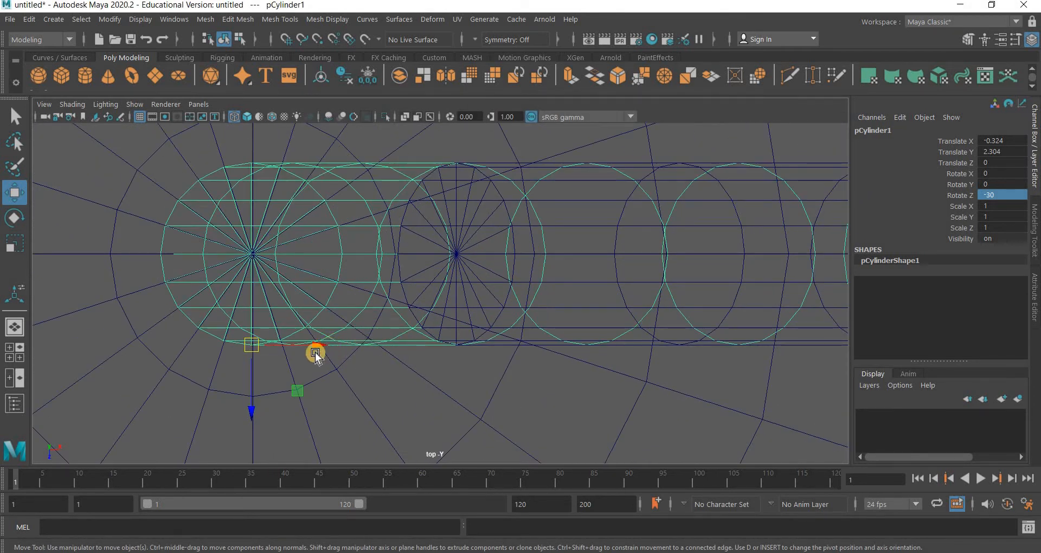
key(d)
drag(249, 343, 250, 239)
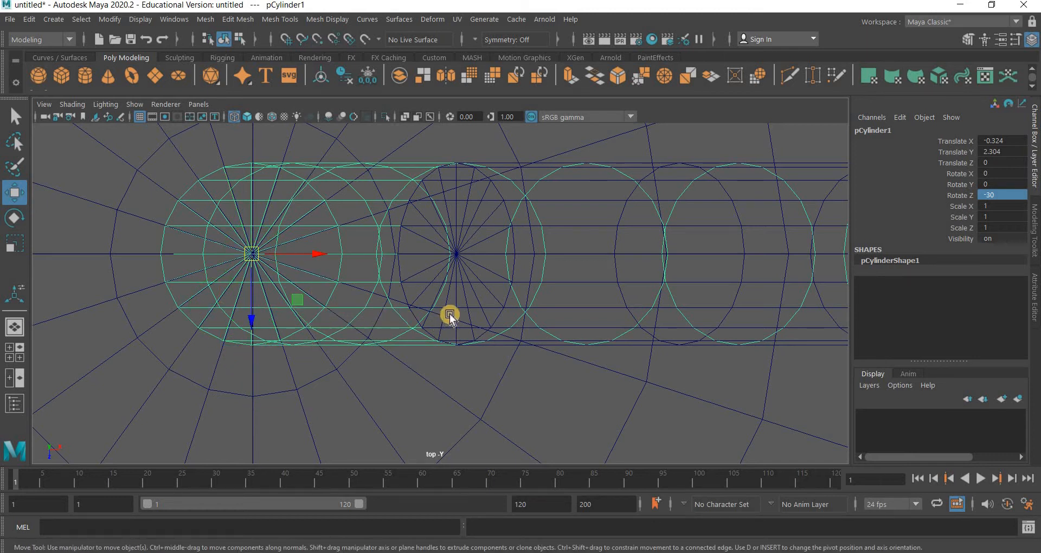
- In the perspective view, assign the existing red blinn1 material to the sphere joint
key(space)
click(705, 223)
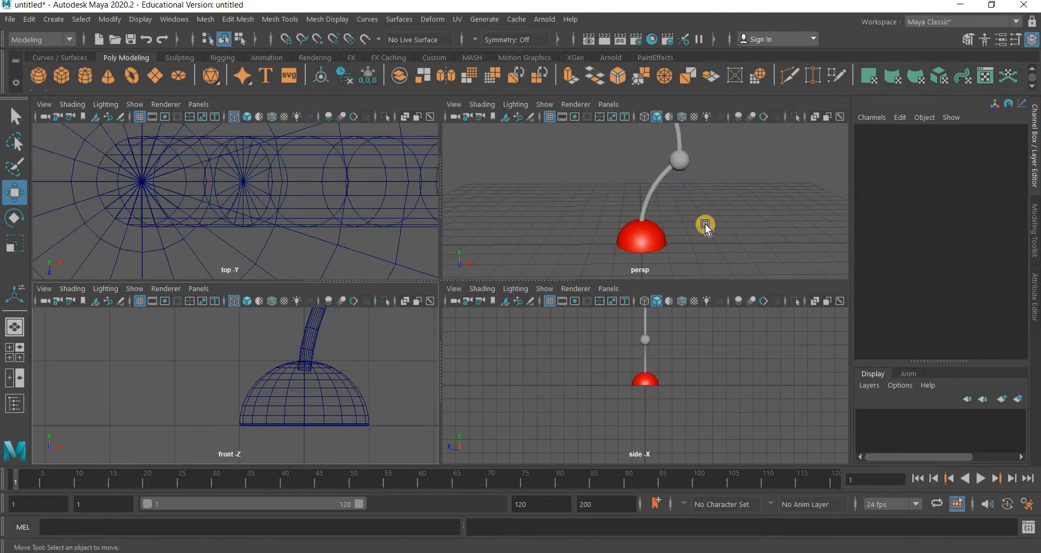
scroll(704, 223, down, 3)
key(space)
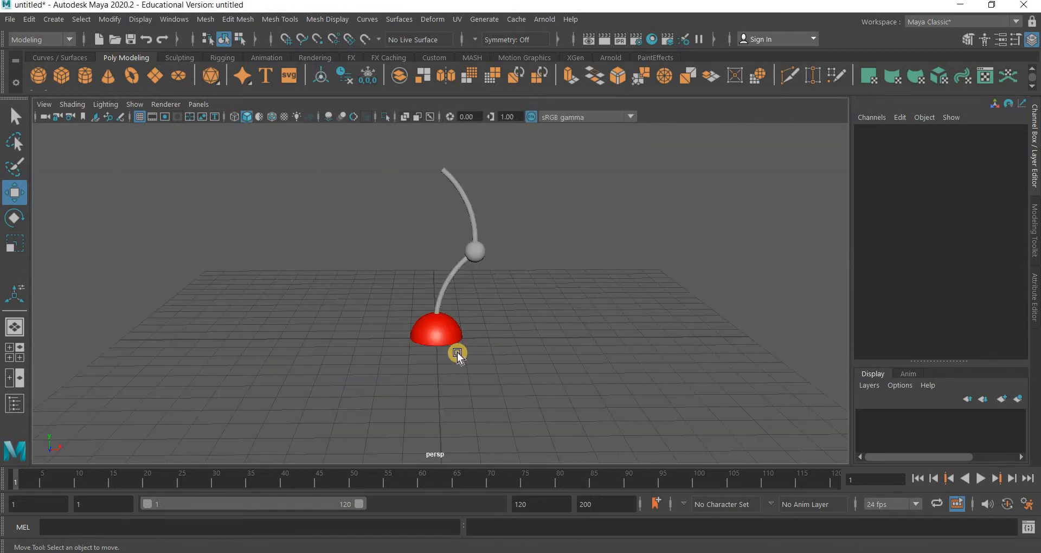
scroll(434, 293, up, 5)
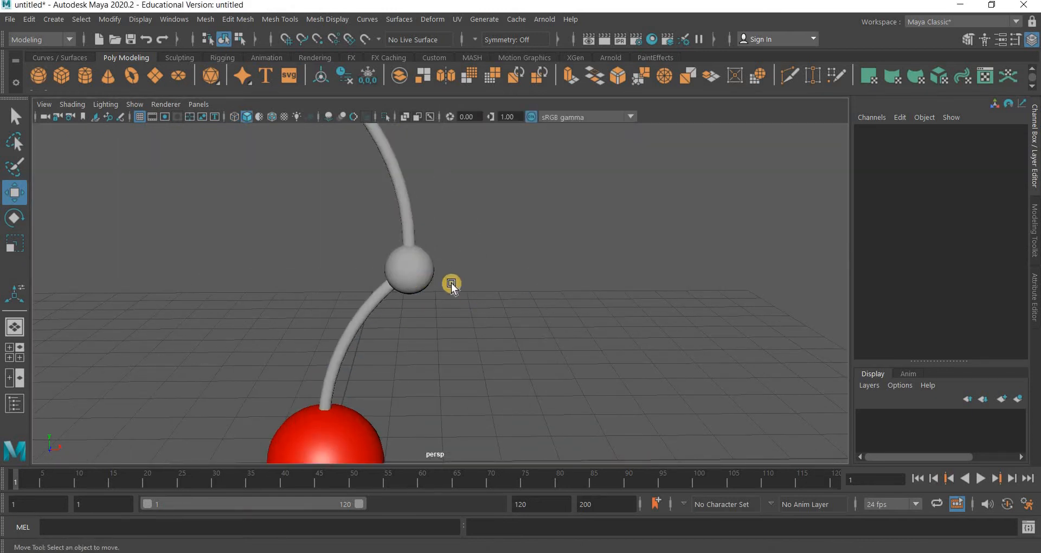
click(426, 278)
right_click(425, 271)
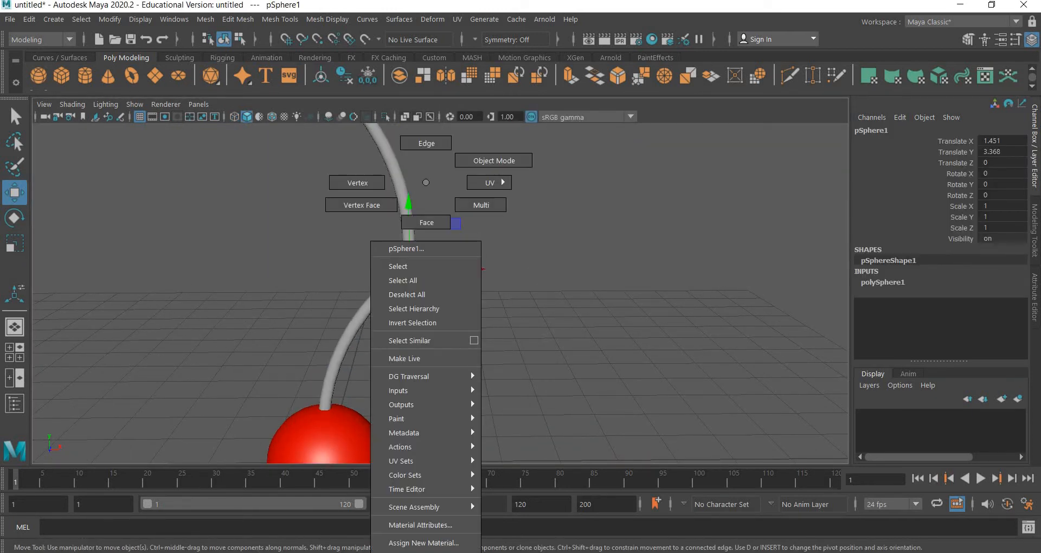
mouse_move(423, 548)
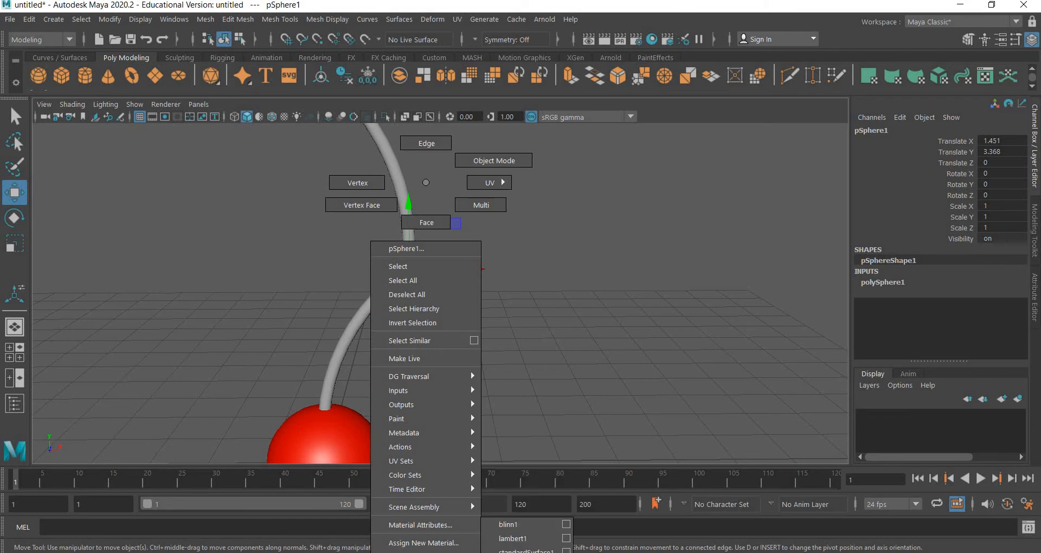
click(527, 522)
- Select the lamp base and rename its Blinn material to redmaterial
click(373, 431)
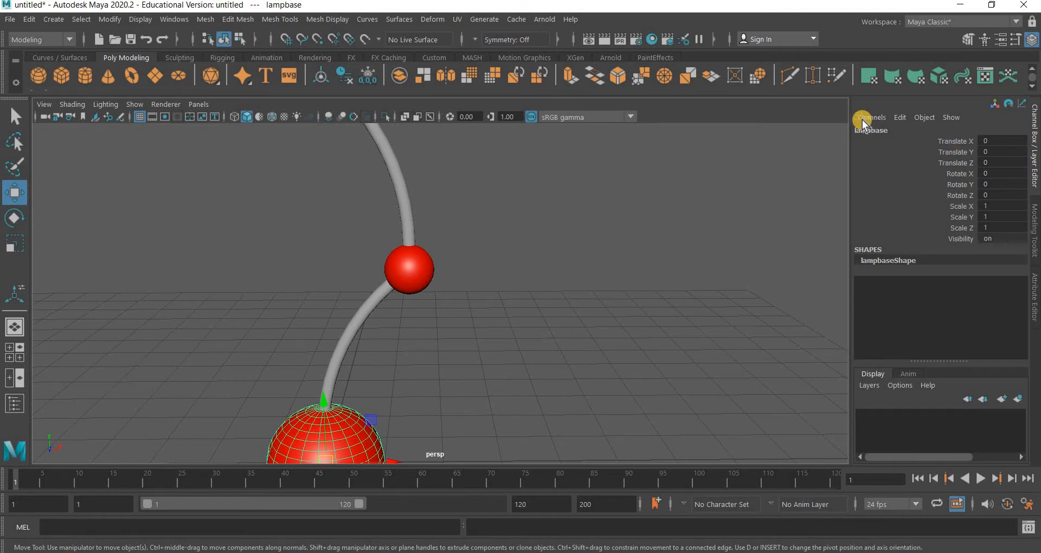
key(ctrl+a)
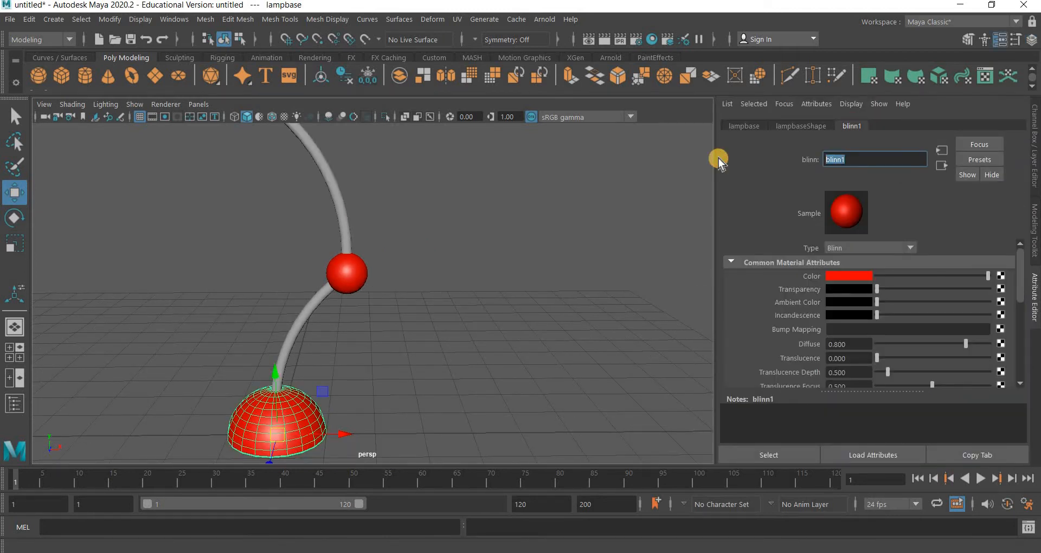
text(Red)
key(BackSpace)
key(BackSpace)
key(BackSpace)
text(redmaterial)
key(Return)
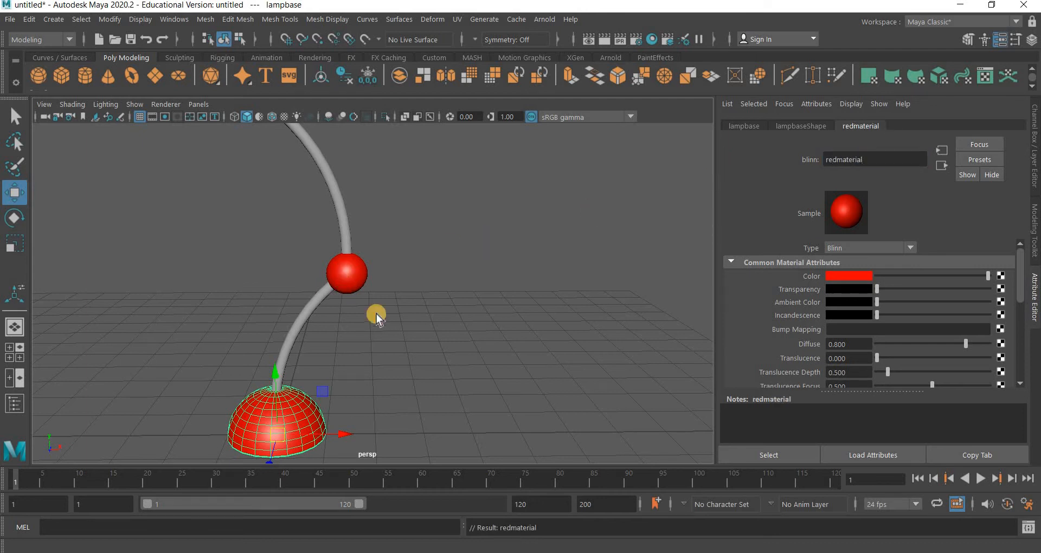
- Assign a new Lambert material named bluematerial to the lower arm, coloured blue with HSV 240, 1, 1
click(304, 315)
right_drag(303, 315, 324, 542)
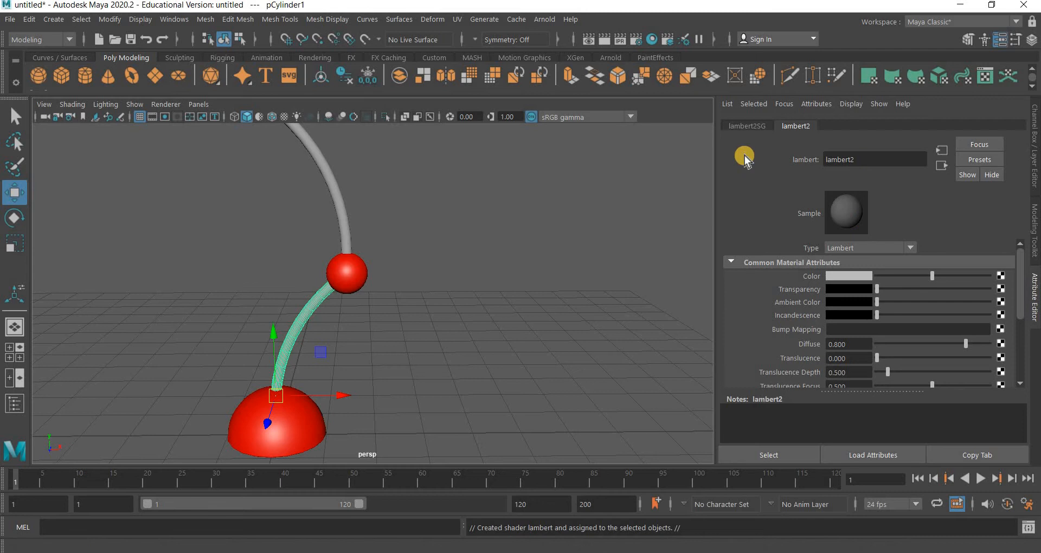
text(bluema)
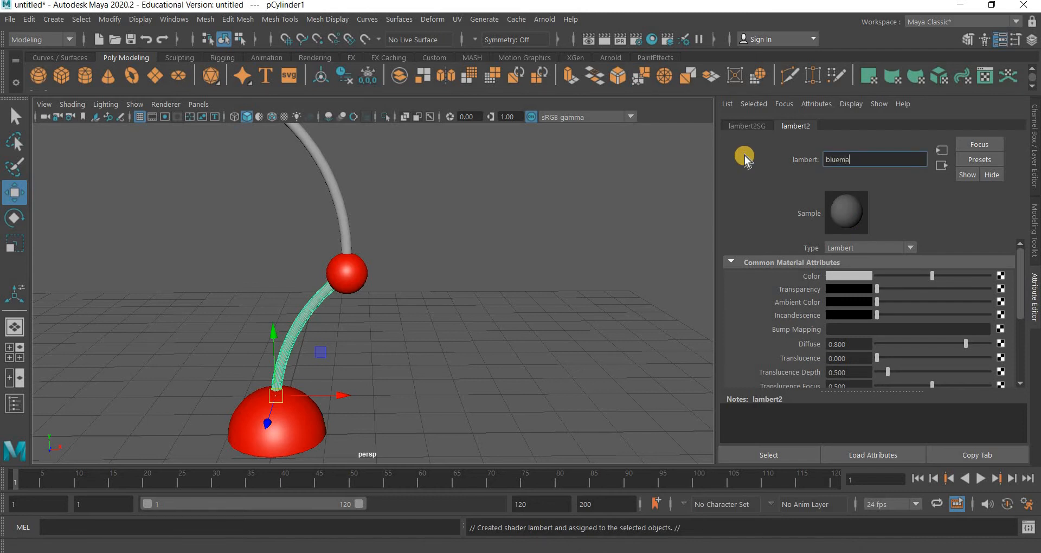
text(terial)
key(Return)
click(858, 274)
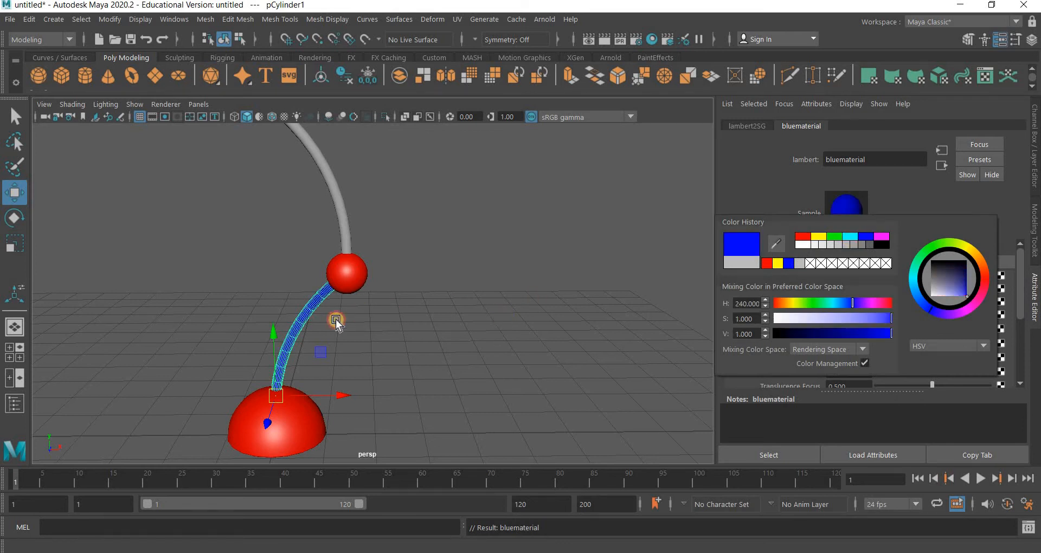
click(337, 323)
- Assign the existing bluematerial to the upper arm and clear the selection
click(340, 211)
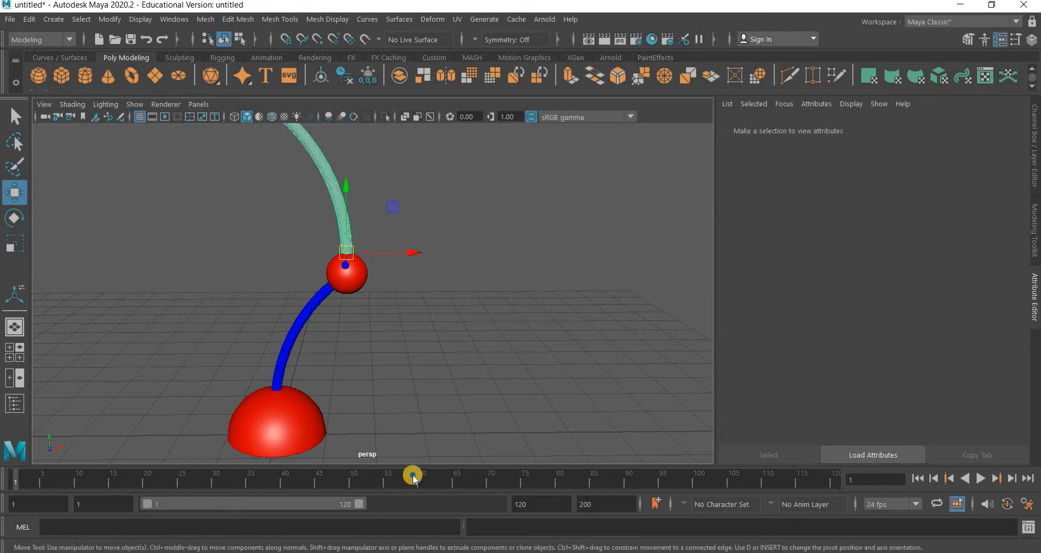
right_drag(341, 182, 458, 526)
click(506, 353)
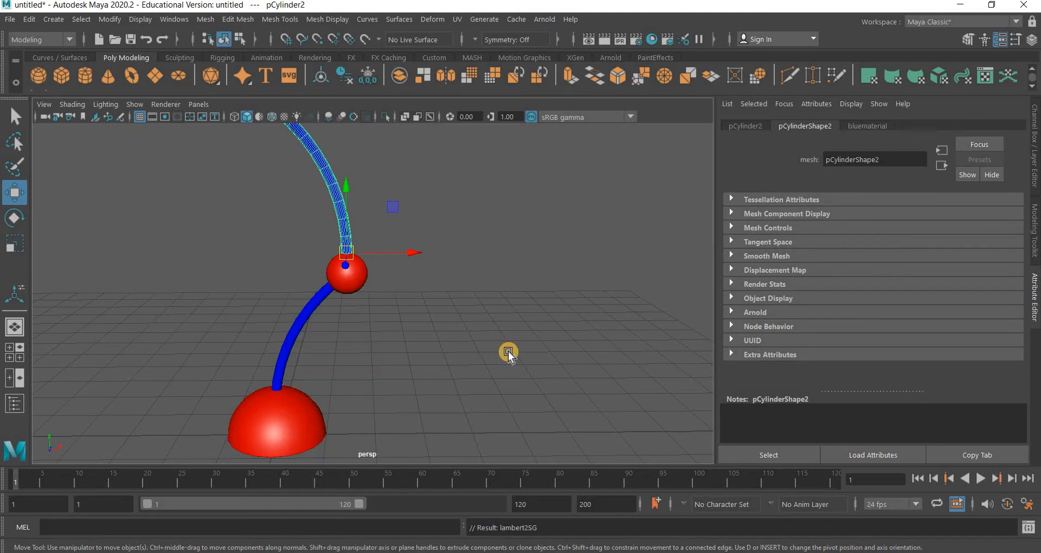
alt+middle_drag(478, 410, 458, 405)
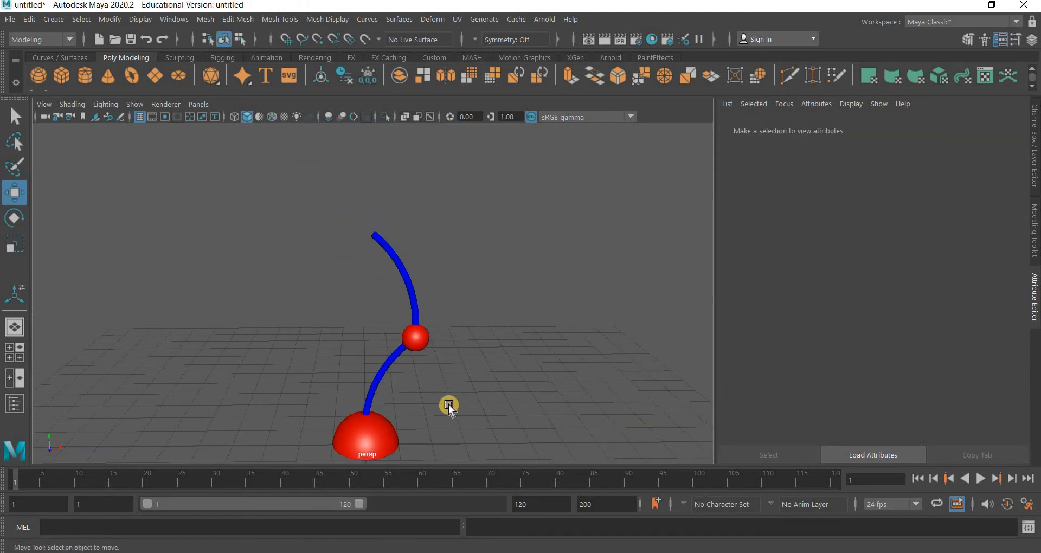
- In the front view, lower the upper arm until its bottom end is centred inside the sphere joint, and deselect it
key(space)
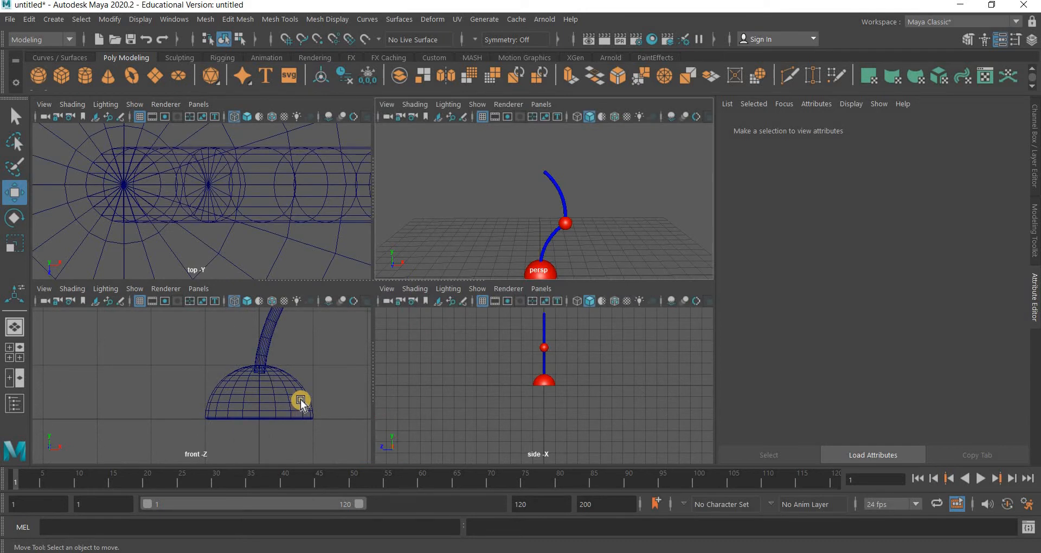
key(space)
alt+middle_drag(448, 279, 353, 395)
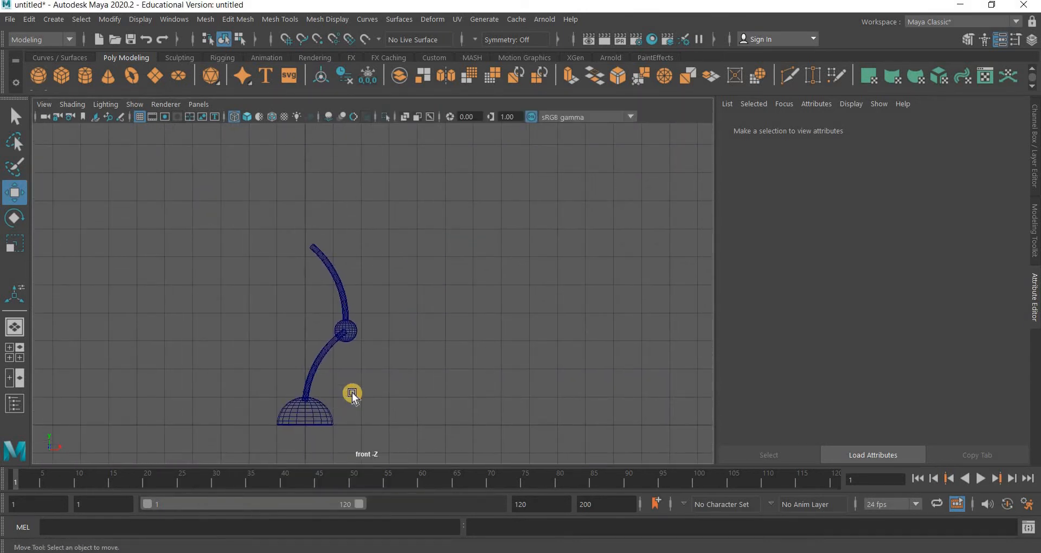
scroll(343, 399, up, 3)
scroll(422, 298, up, 5)
alt+middle_drag(328, 213, 419, 107)
scroll(368, 247, up, 3)
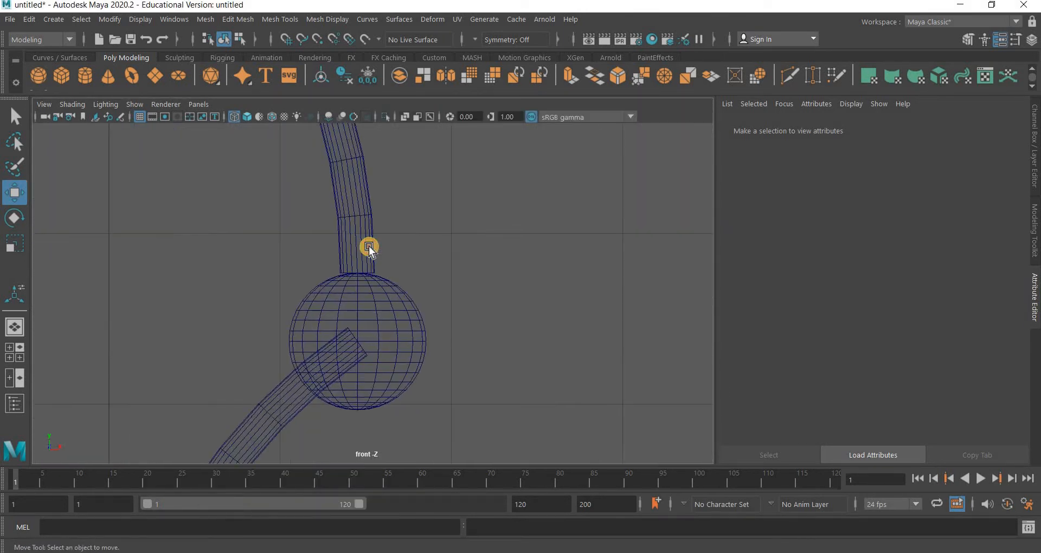
click(368, 316)
scroll(365, 287, up, 3)
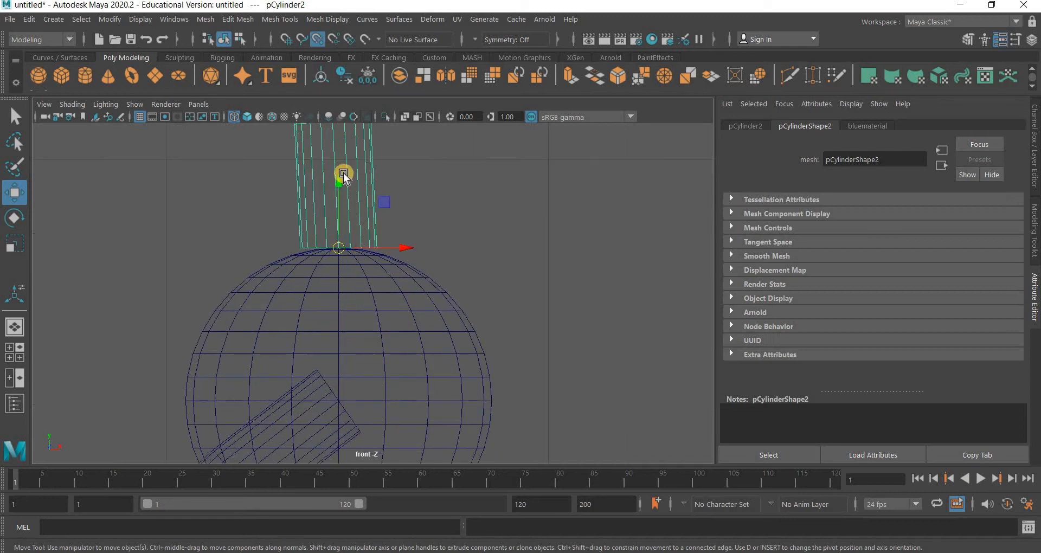
middle_drag(337, 304, 430, 400)
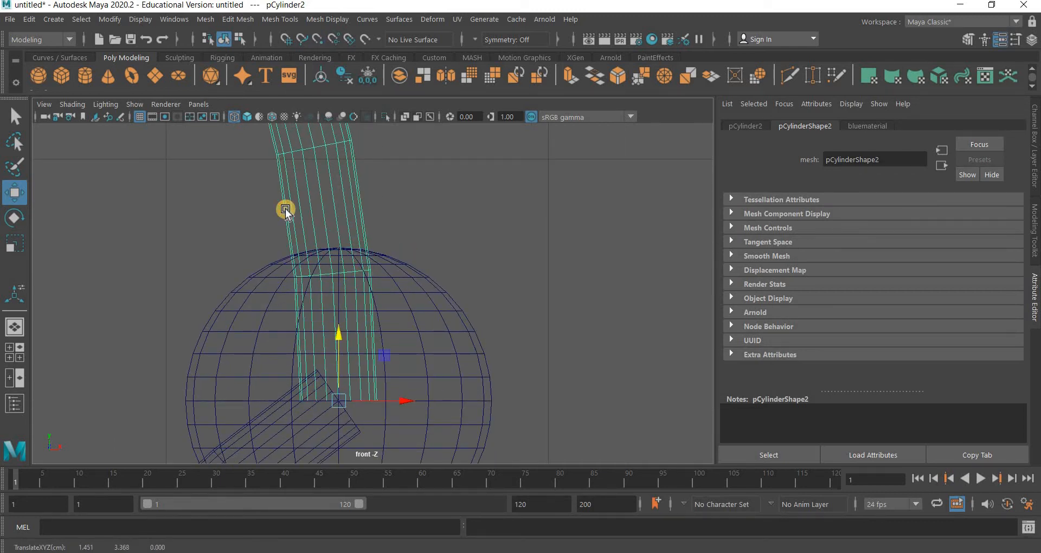
key(space)
scroll(280, 220, down, 10)
scroll(280, 219, up, 6)
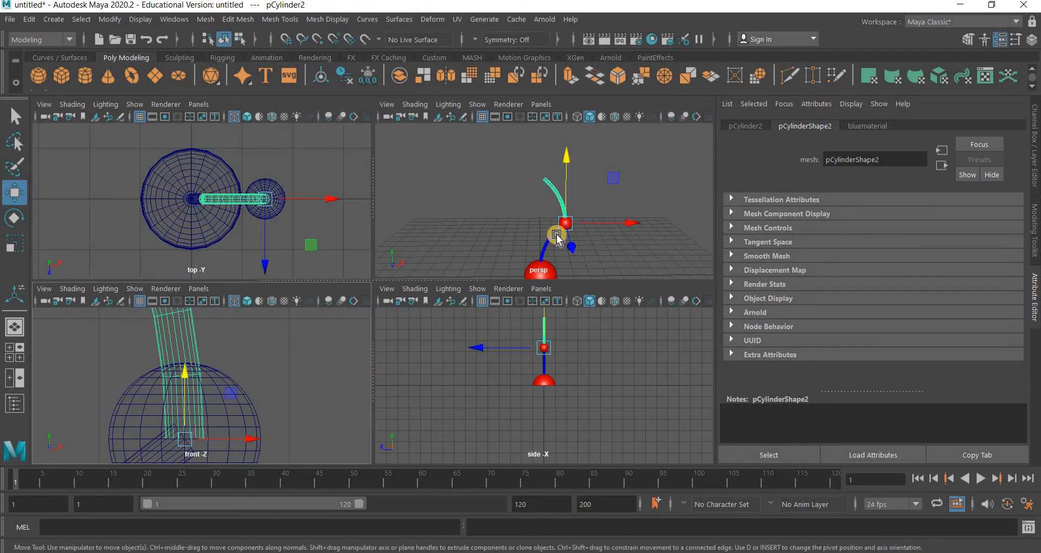
click(325, 395)
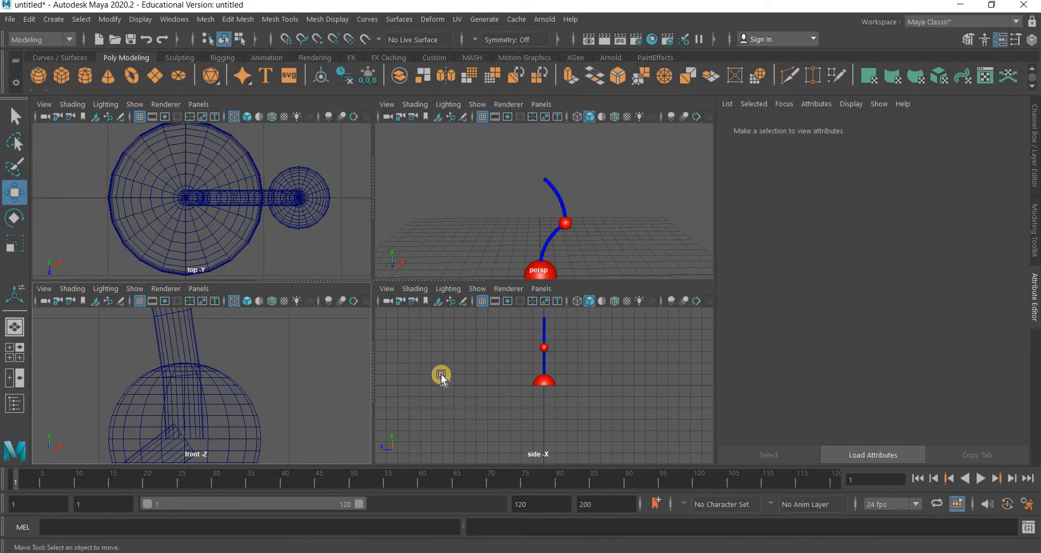
- Examine the joint and overall lamp in the front view, and consult the cartoon desk lamp reference image in Chrome
key(space)
scroll(442, 373, down, 4)
scroll(442, 374, up, 8)
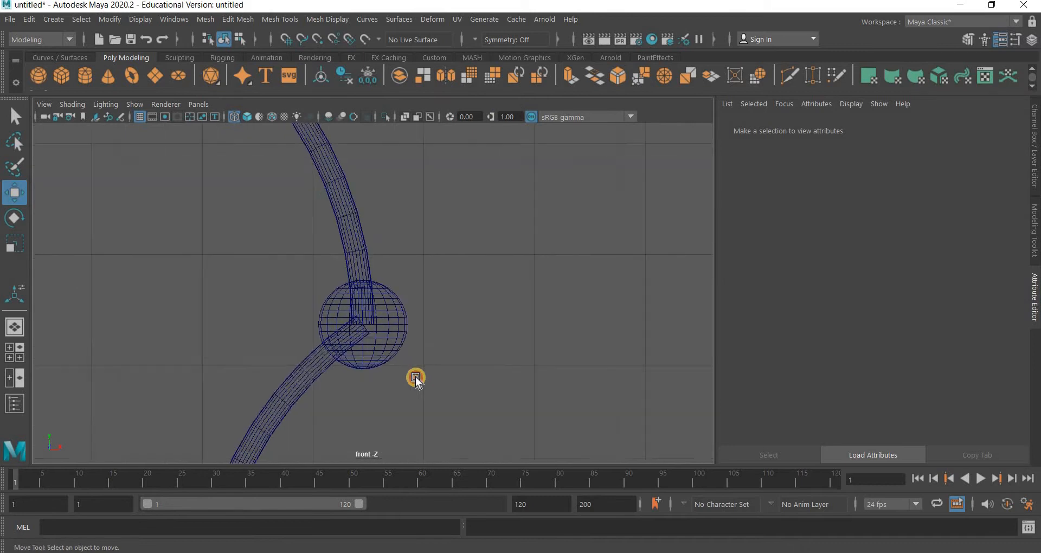
click(413, 370)
scroll(413, 370, down, 8)
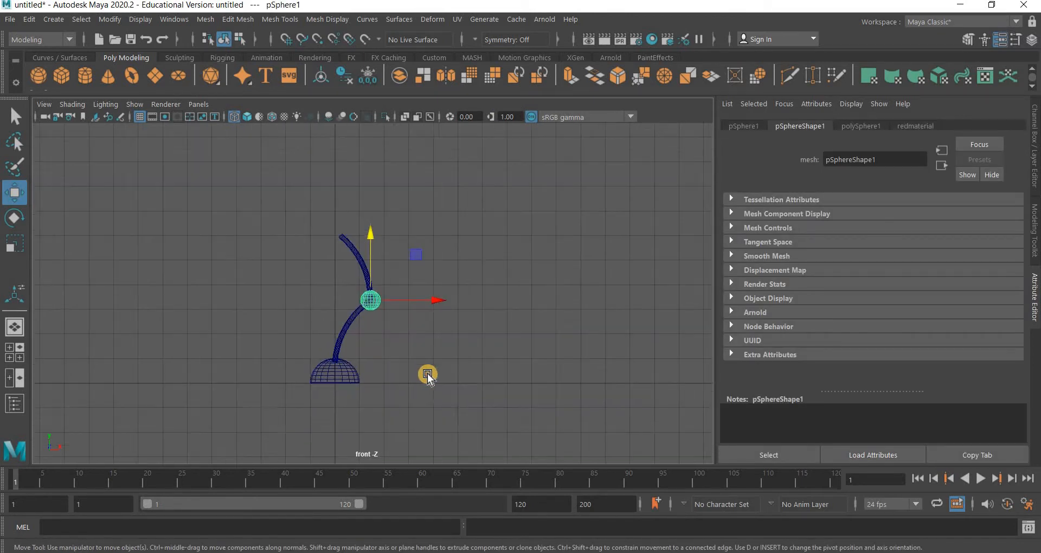
scroll(427, 373, up, 2)
click(366, 365)
alt+middle_drag(365, 365, 464, 358)
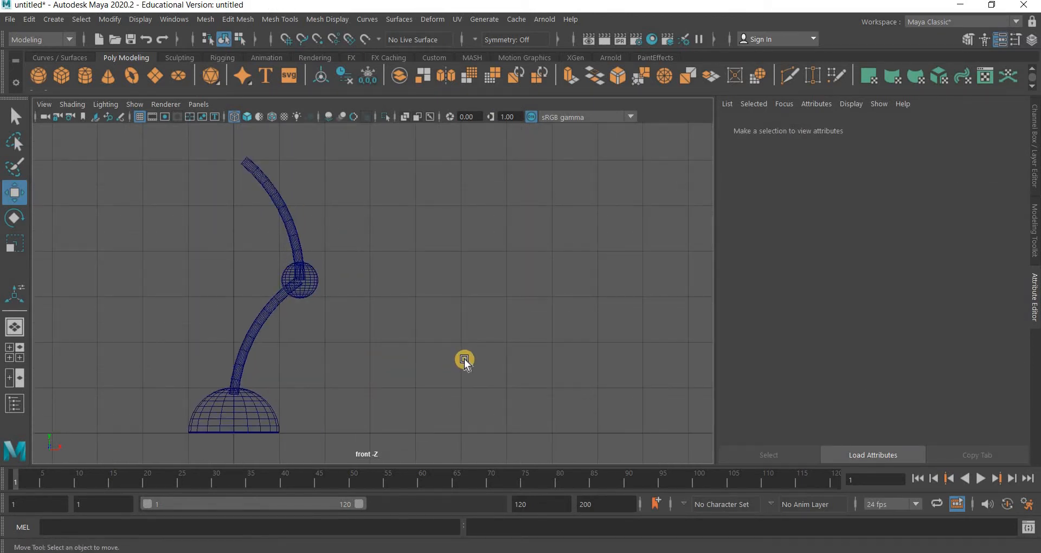
scroll(464, 359, down, 3)
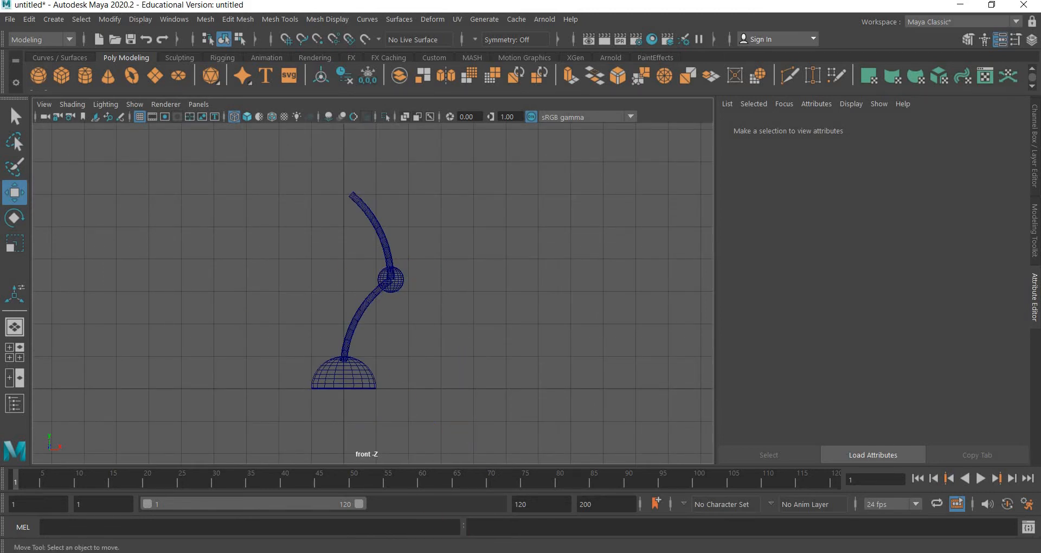
key(alt+Tab)
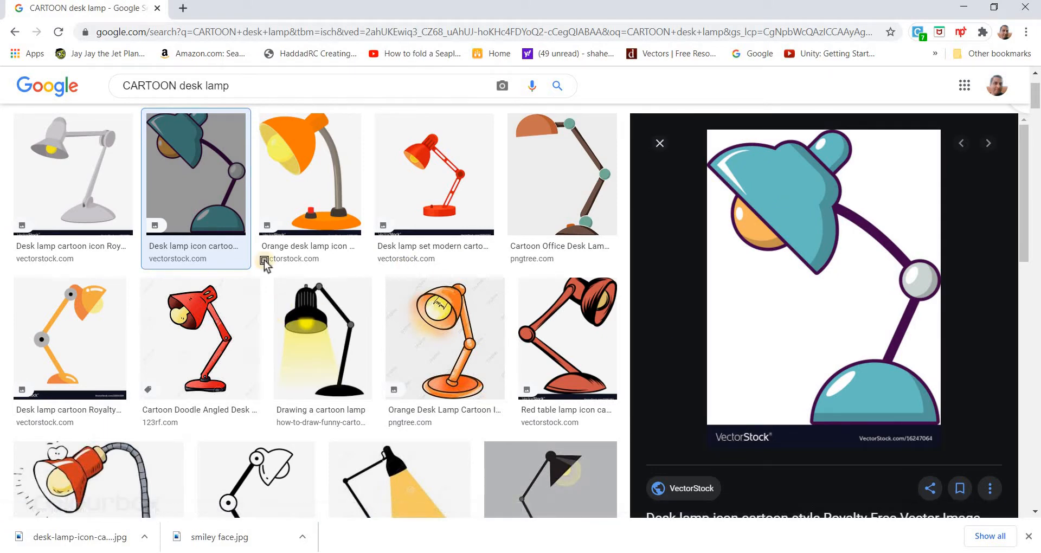
key(alt+Tab)
- Create a polygon sphere, move it about 4.5 cm along negative X away from the lamp, and raise it to about joint height
click(38, 76)
click(398, 404)
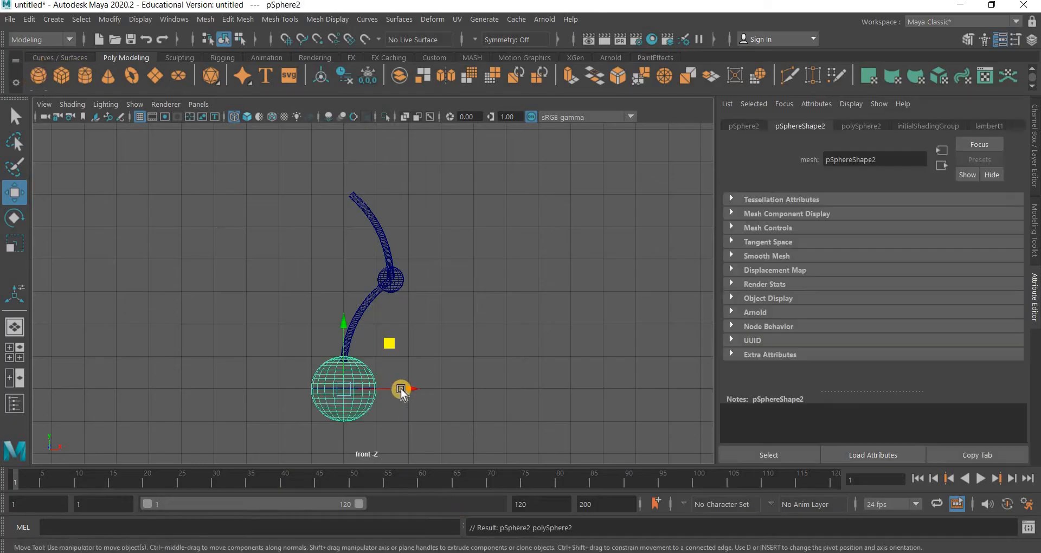
middle_drag(255, 388, 200, 349)
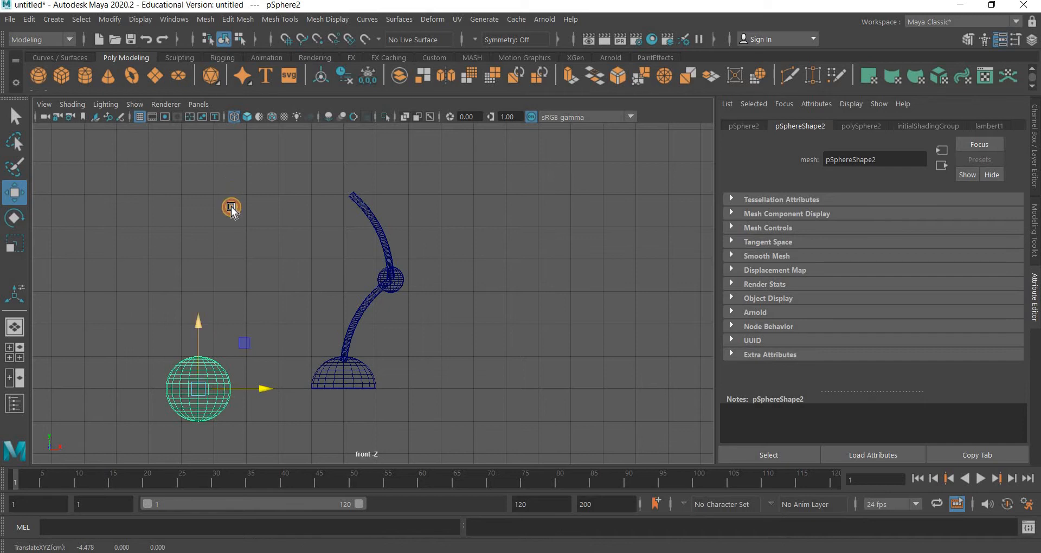
middle_drag(230, 210, 232, 317)
scroll(269, 350, up, 2)
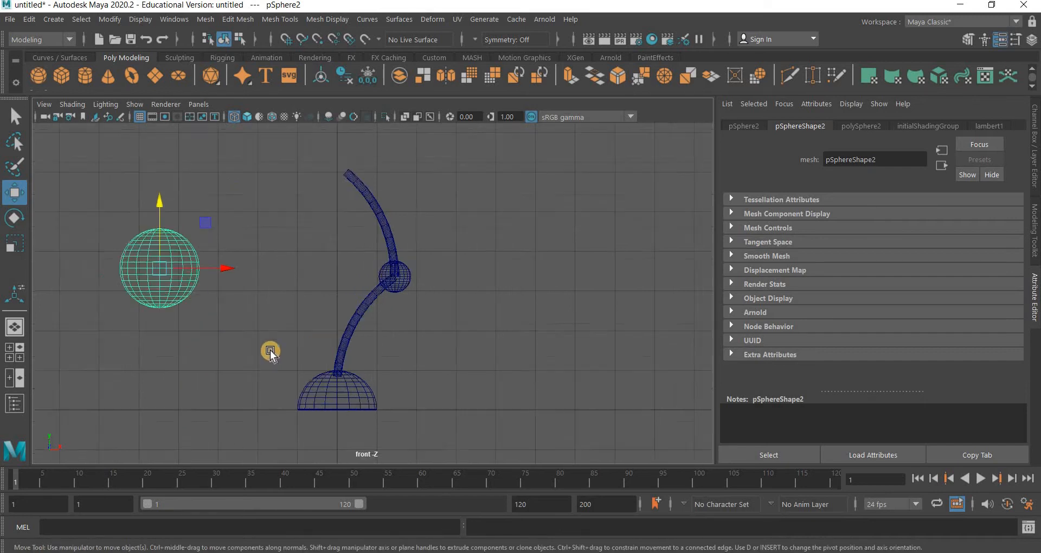
- Delete the lower half of the new sphere's faces to leave an open dome for the lampshade
alt+middle_drag(103, 287, 307, 321)
scroll(308, 321, up, 3)
right_drag(307, 185, 388, 301)
drag(129, 432, 387, 306)
key(Delete)
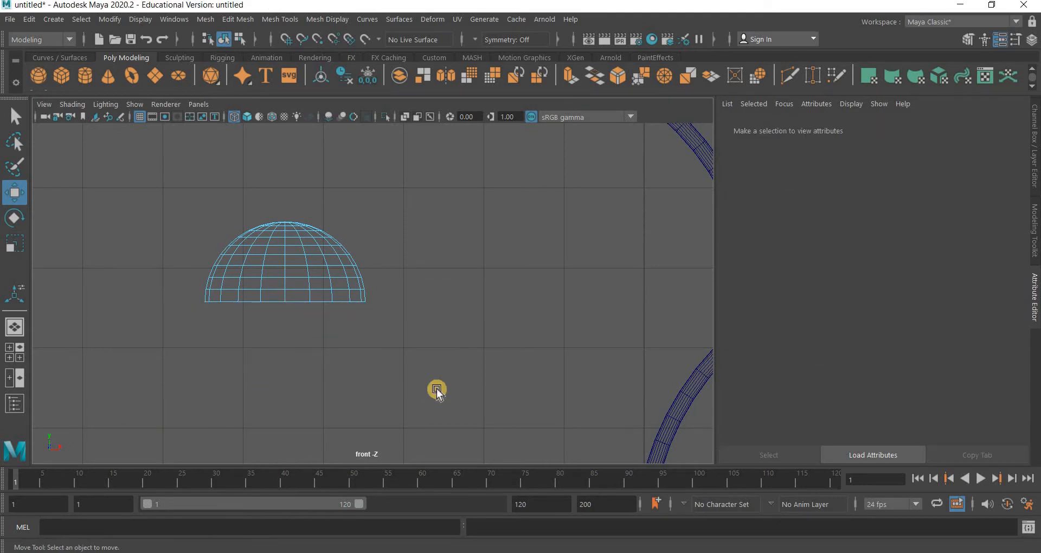
- Select the horizontal vertex ring vtx[100:119] on the dome and enable Soft Select with a falloff radius of about 0.71
alt+middle_drag(357, 346, 416, 367)
scroll(439, 400, up, 3)
scroll(416, 367, up, 1)
alt+middle_drag(431, 321, 366, 262)
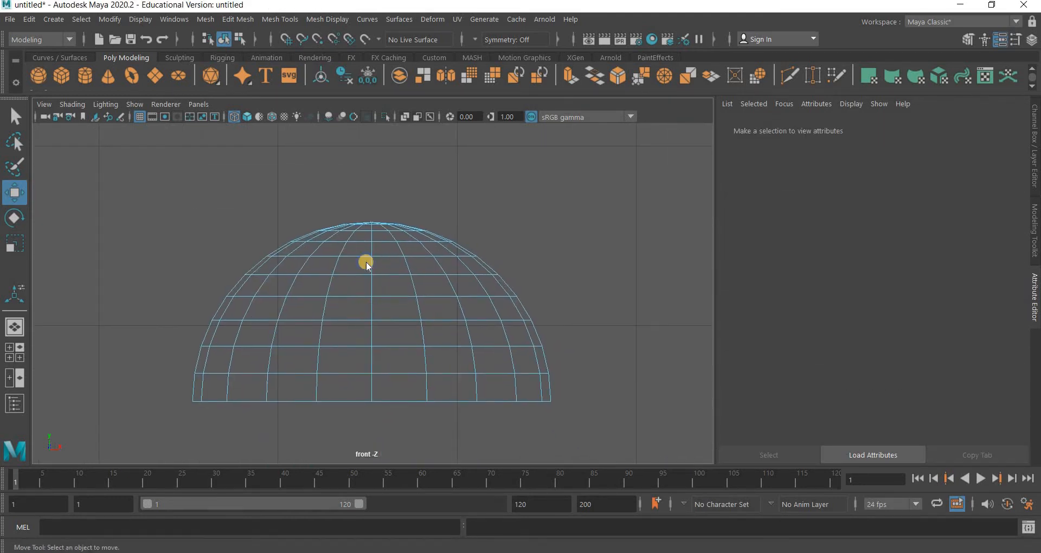
right_drag(365, 185, 309, 179)
drag(213, 284, 530, 255)
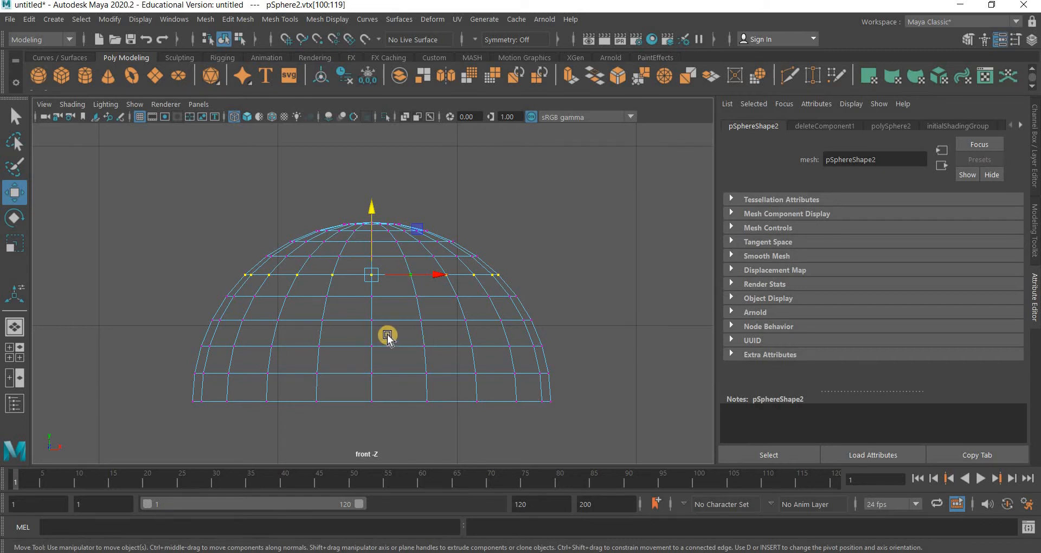
key(b)
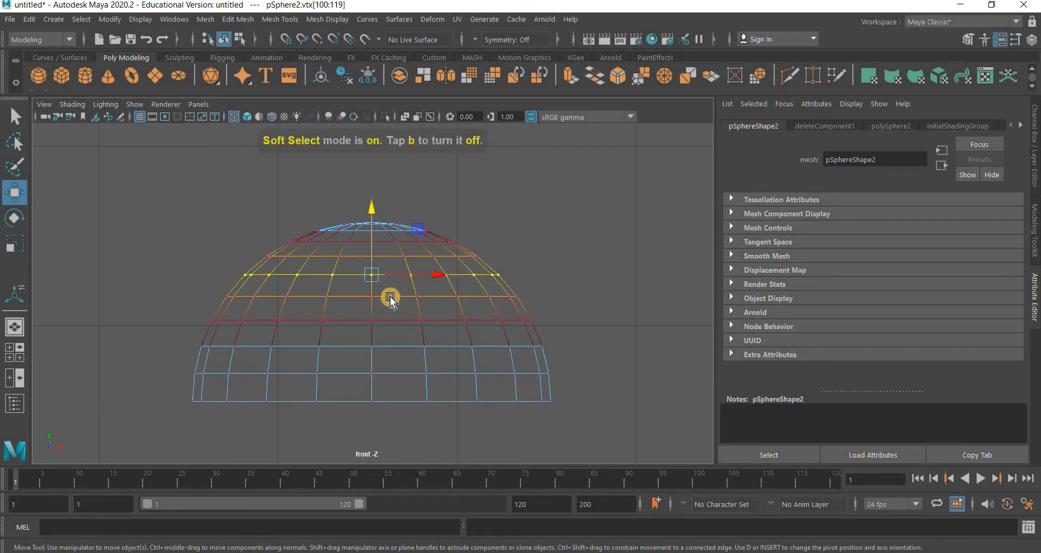
drag(374, 297, 438, 298)
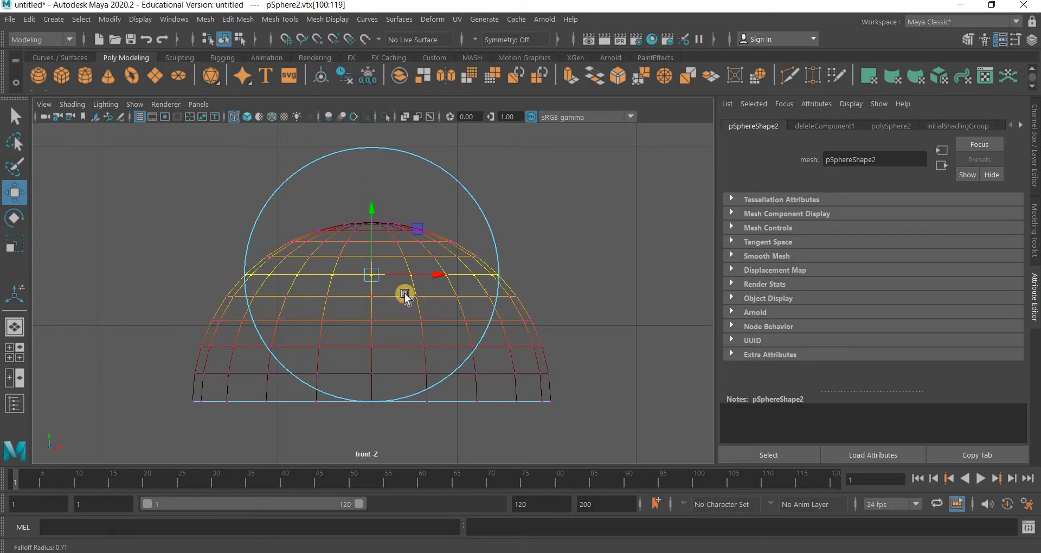
- Scale the selected vertex ring inward in X and Z to about 0.42, pinching a neck into the dome
key(r)
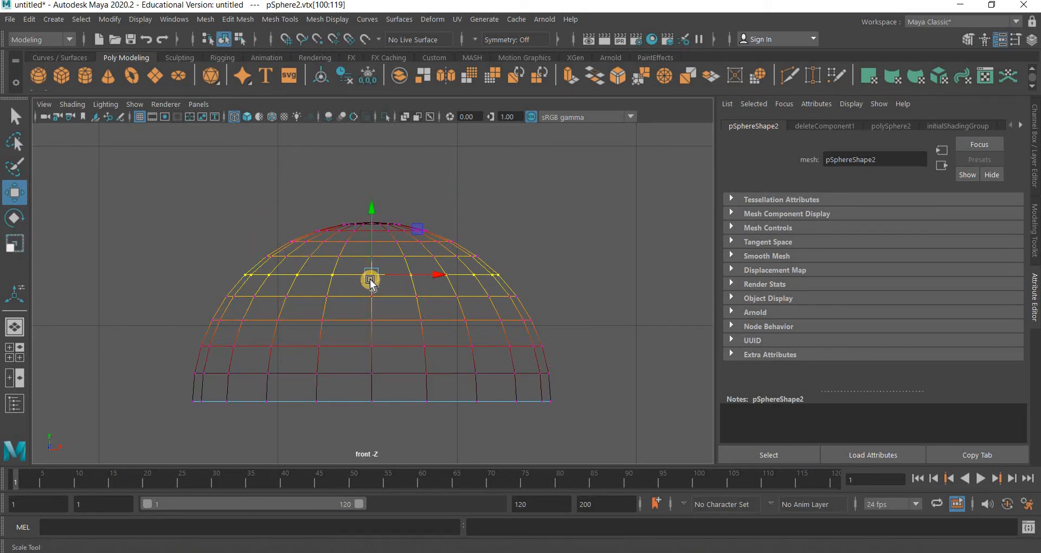
drag(360, 284, 343, 288)
key(ctrl+z)
key(ctrl+z)
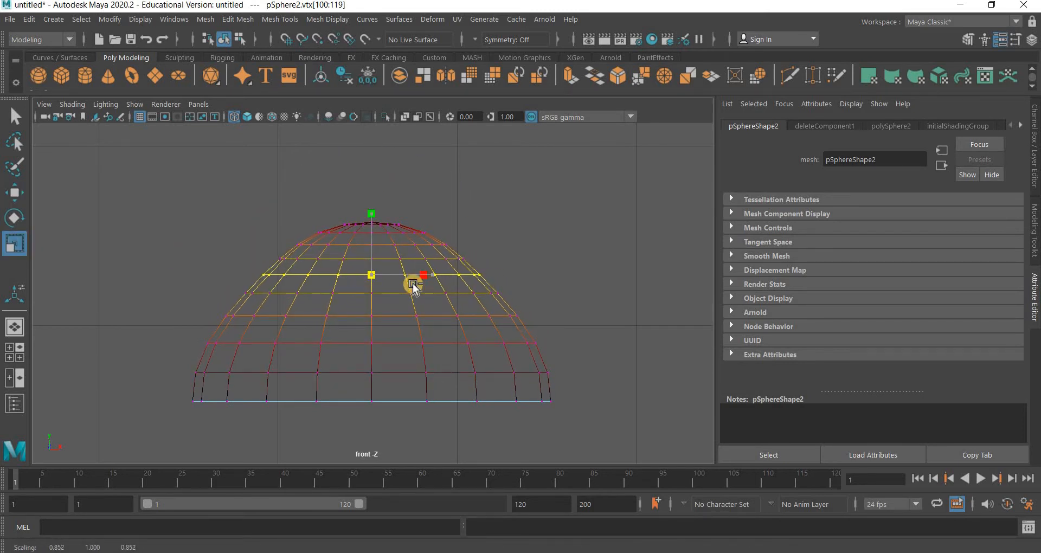
drag(414, 275, 269, 301)
key(ctrl+z)
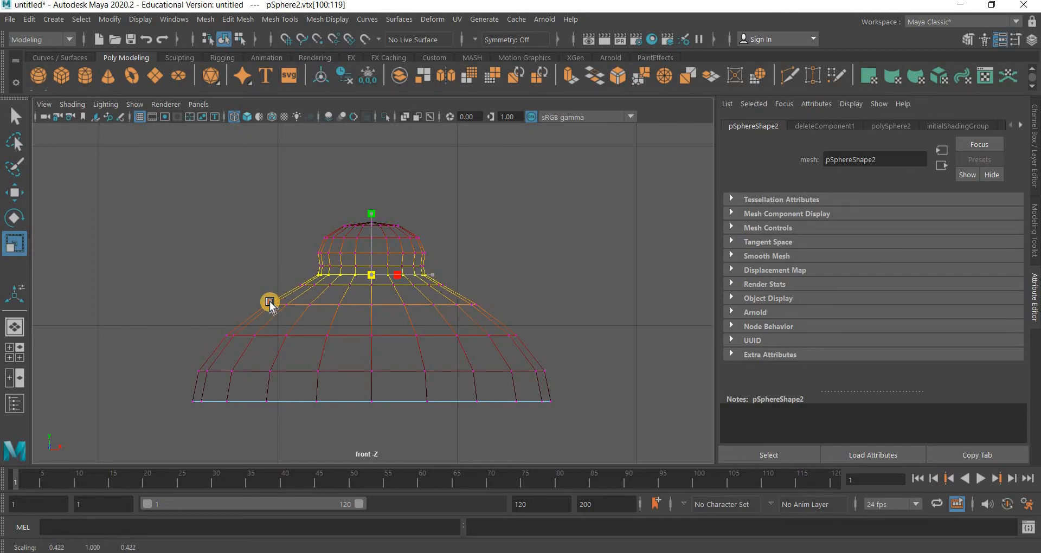
- Select the vertex ring vtx[60:79] below the neck and scale it outward in X and Z to about 1.23
drag(205, 313, 514, 294)
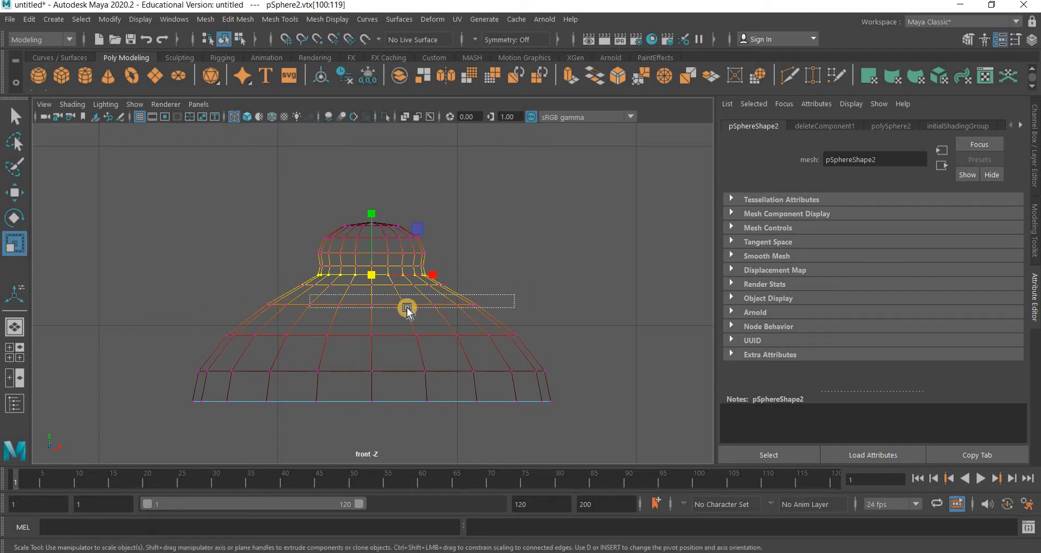
drag(369, 306, 400, 307)
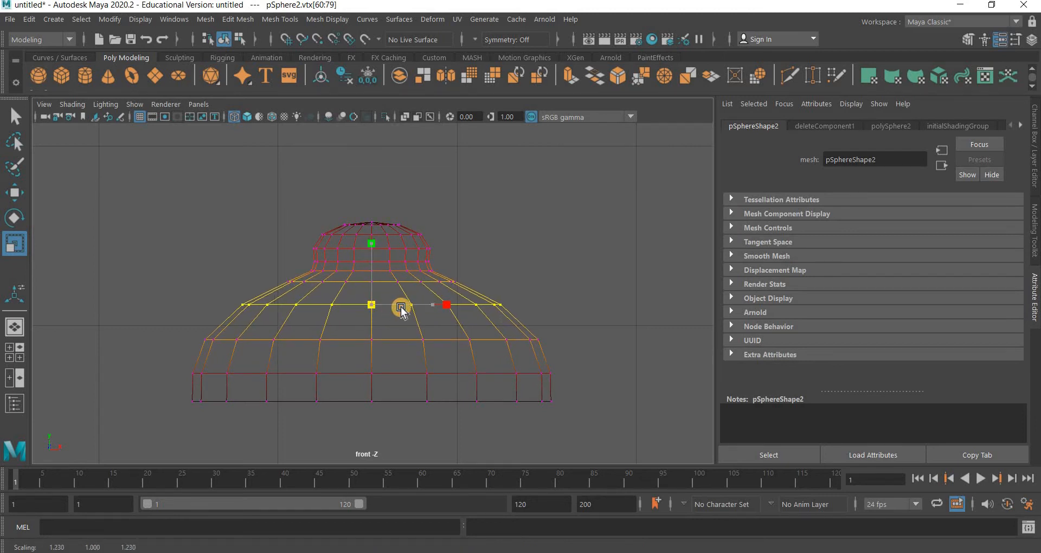
alt+right_drag(401, 307, 413, 374)
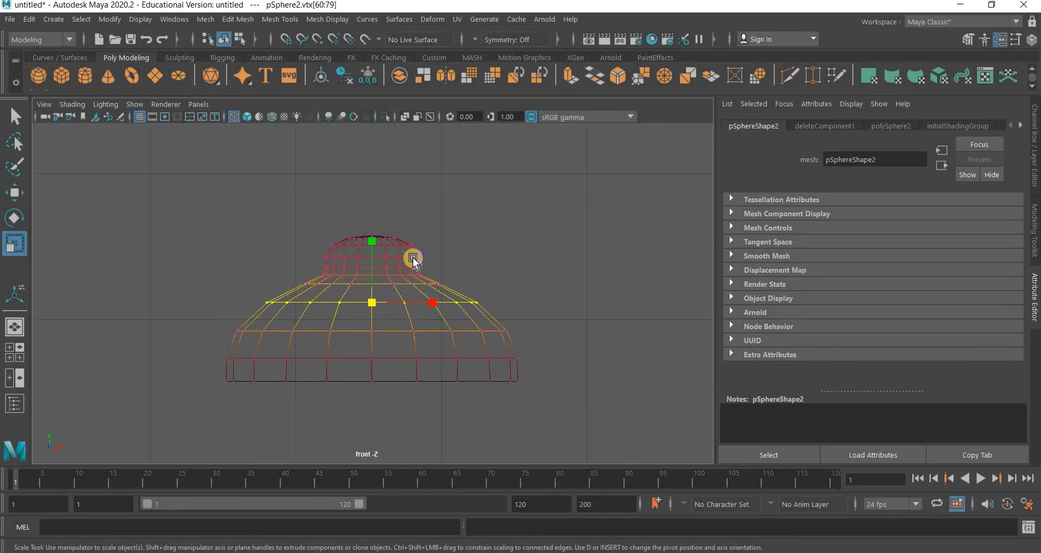
- With Soft Select on, raise the shade's top-cap vertices to heighten the crown, and move the three vertex rings around the neck down
alt+right_drag(412, 258, 383, 343)
alt+middle_drag(454, 146, 426, 230)
alt+right_drag(426, 231, 471, 254)
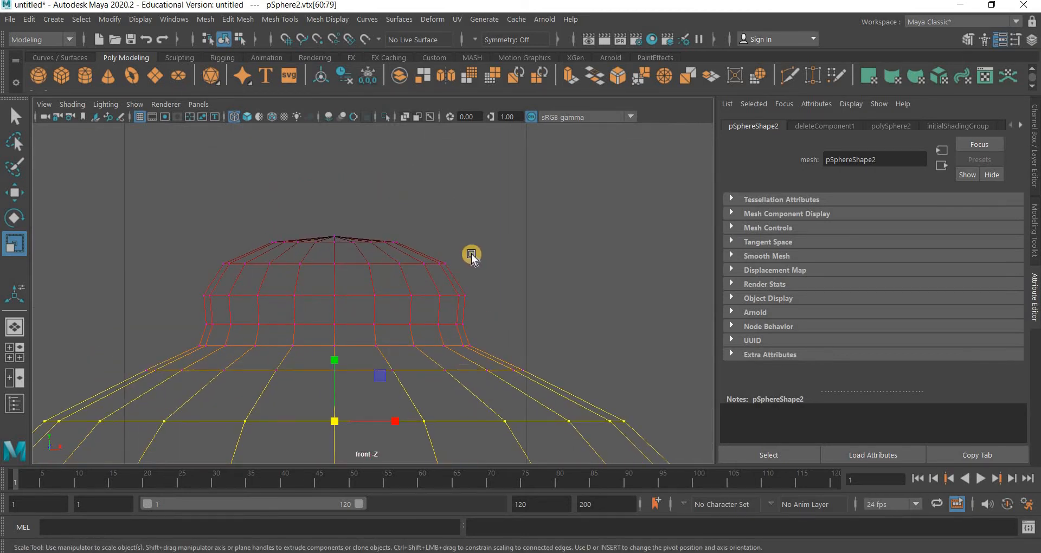
drag(415, 200, 256, 249)
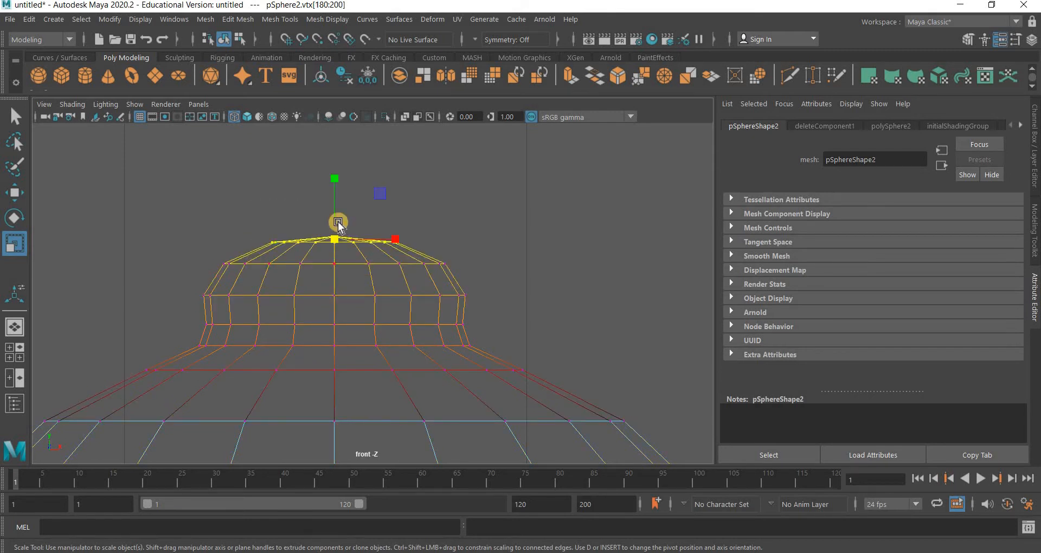
key(w)
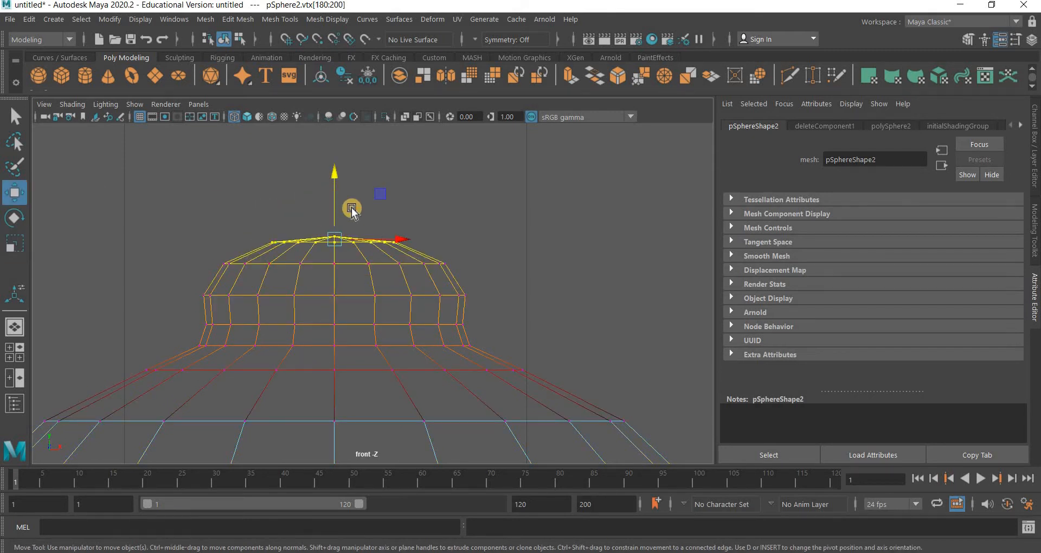
drag(335, 191, 341, 81)
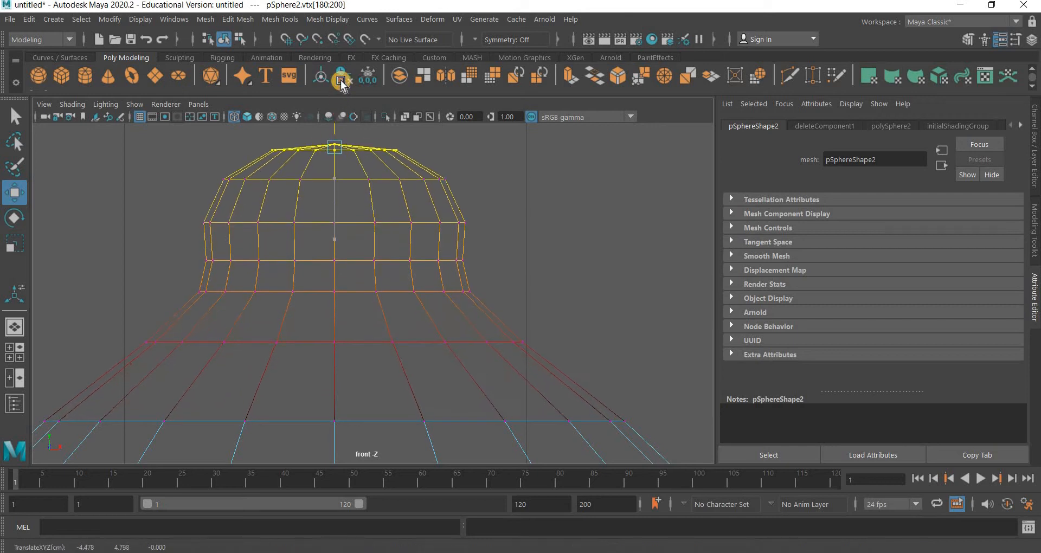
drag(520, 197, 181, 302)
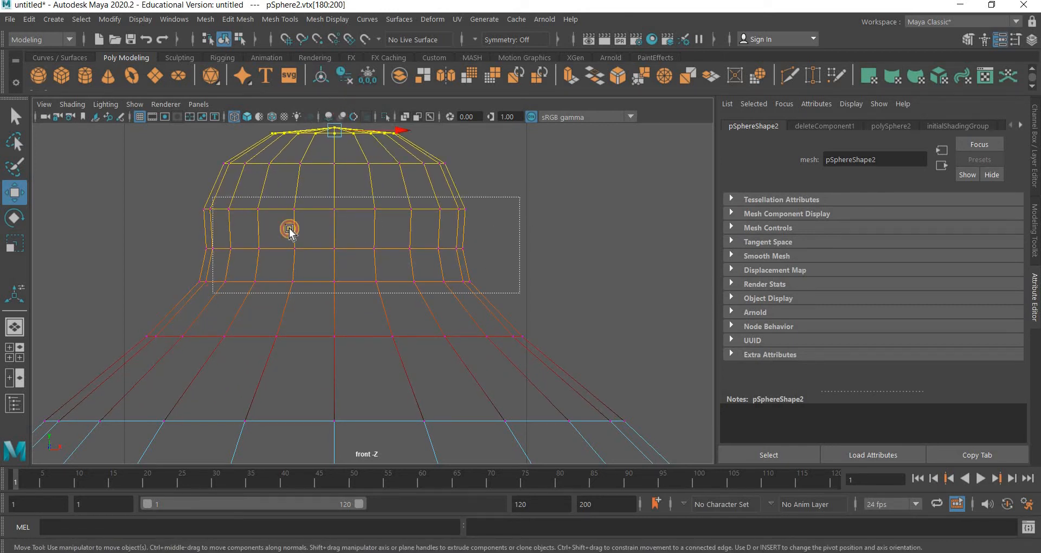
drag(335, 184, 328, 240)
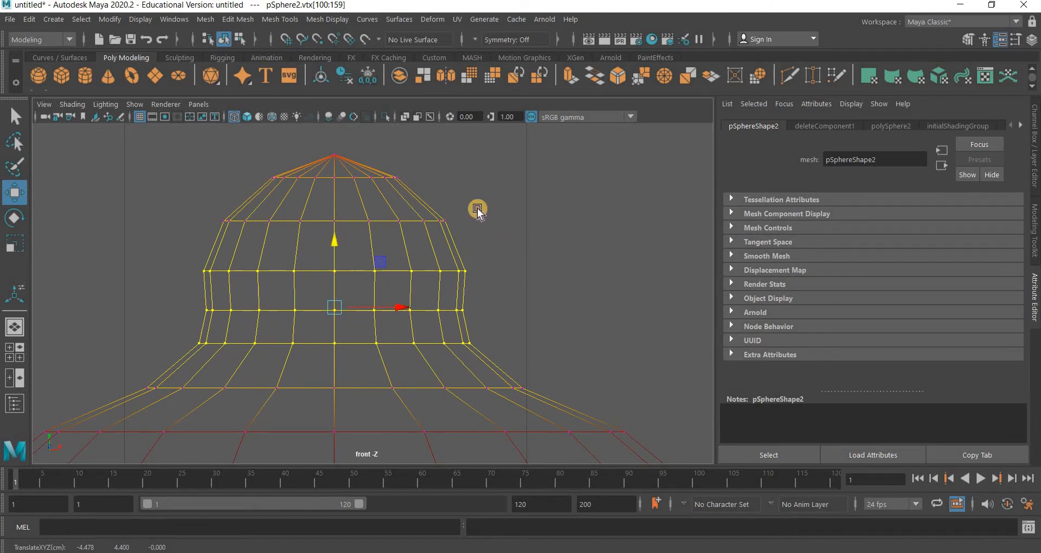
- Select the vertex ring vtx[160:179] near the dome's top and scale it inward with Soft Select to narrow the upper crown
drag(492, 207, 157, 230)
click(15, 244)
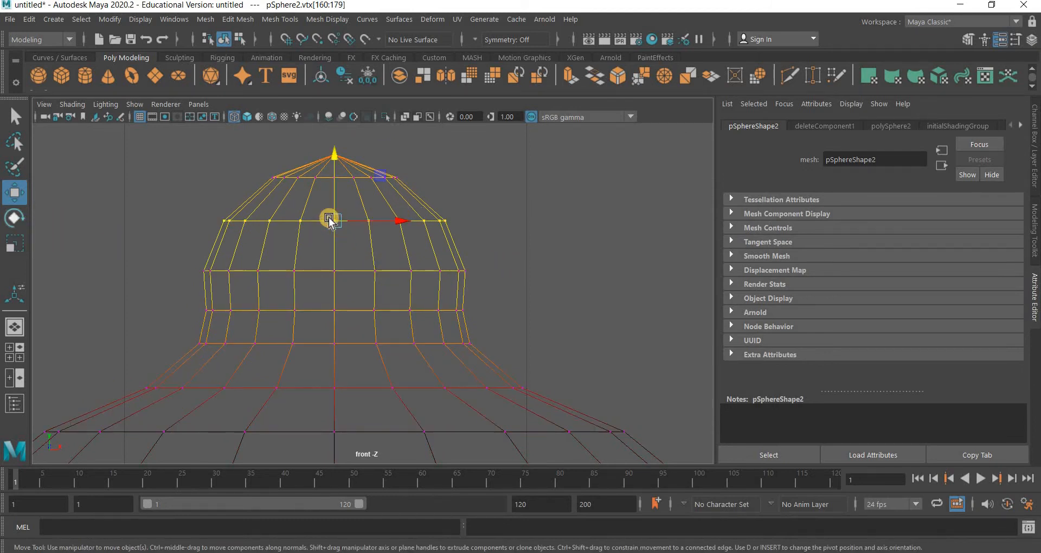
middle_drag(288, 242, 194, 245)
scroll(347, 258, up, 4)
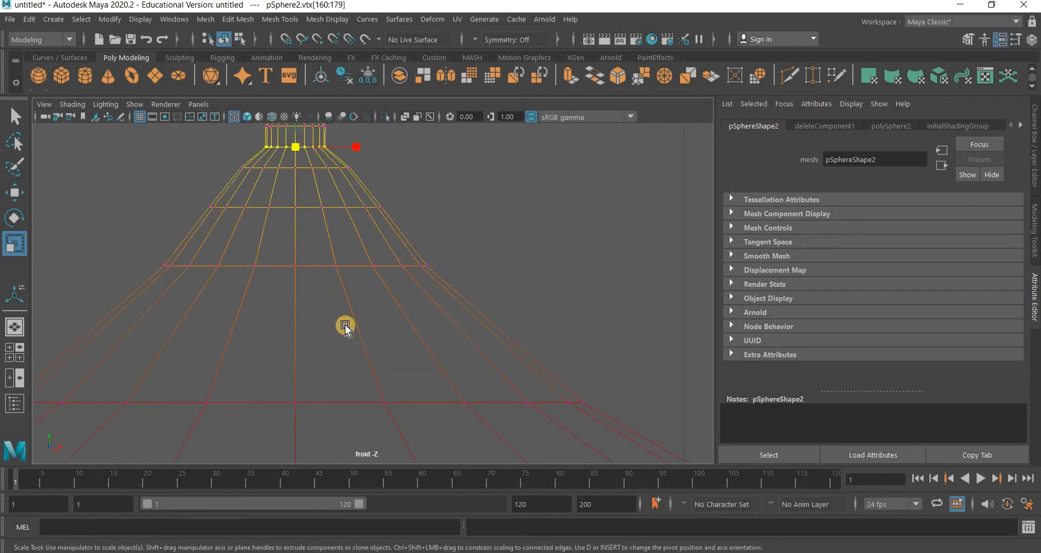
alt+middle_drag(152, 207, 151, 219)
click(12, 193)
drag(295, 152, 357, 284)
scroll(368, 309, down, 10)
scroll(374, 330, up, 6)
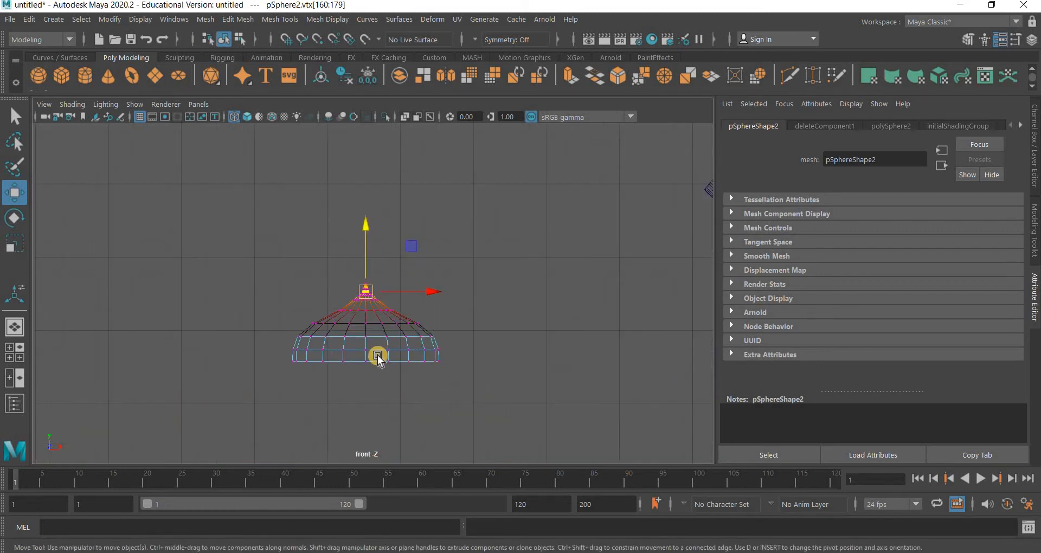
scroll(373, 379, up, 2)
alt+middle_drag(351, 310, 316, 265)
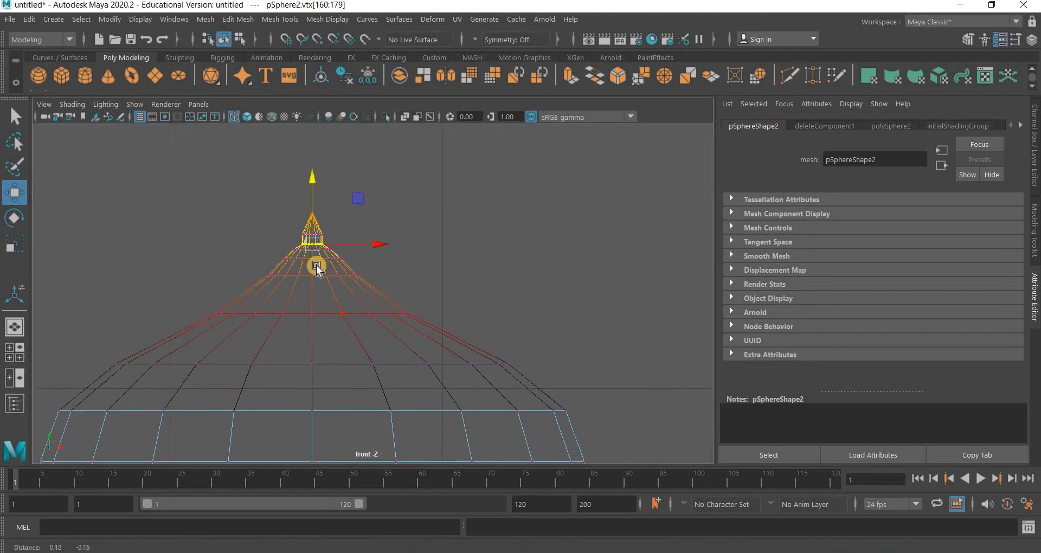
scroll(357, 288, up, 4)
alt+middle_drag(235, 157, 299, 270)
scroll(309, 266, up, 3)
- Select the tip vertex vtx[200], reduce the Soft Select falloff radius to about 0.11, and lower the tip to nearly flatten the cap
click(335, 257)
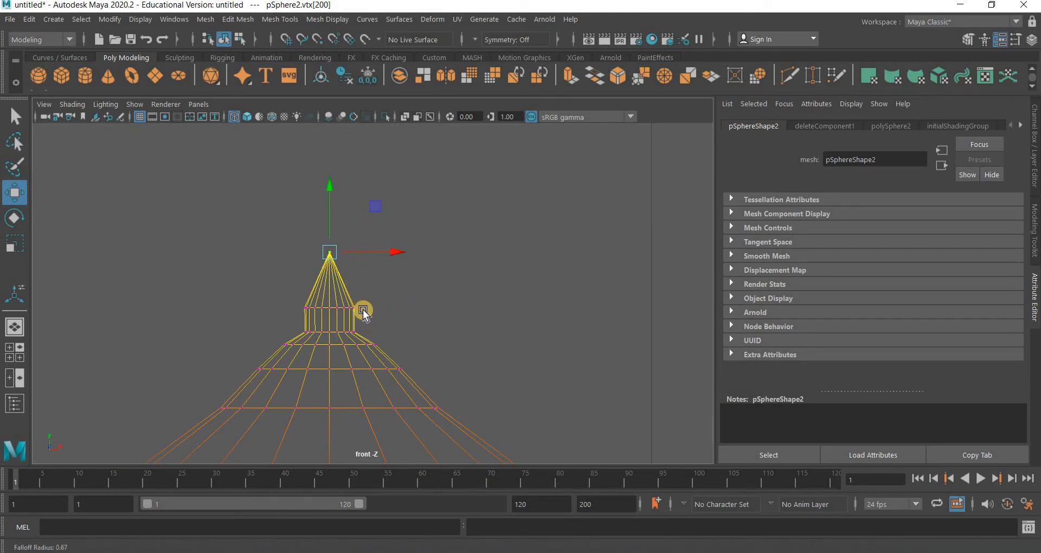
key(b)
drag(363, 310, 407, 305)
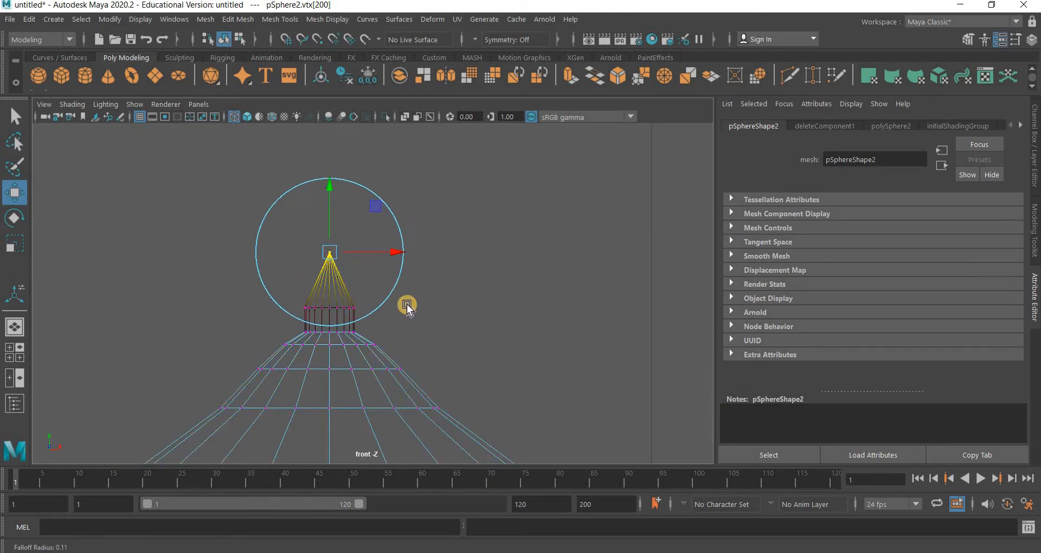
click(326, 228)
drag(325, 229, 325, 237)
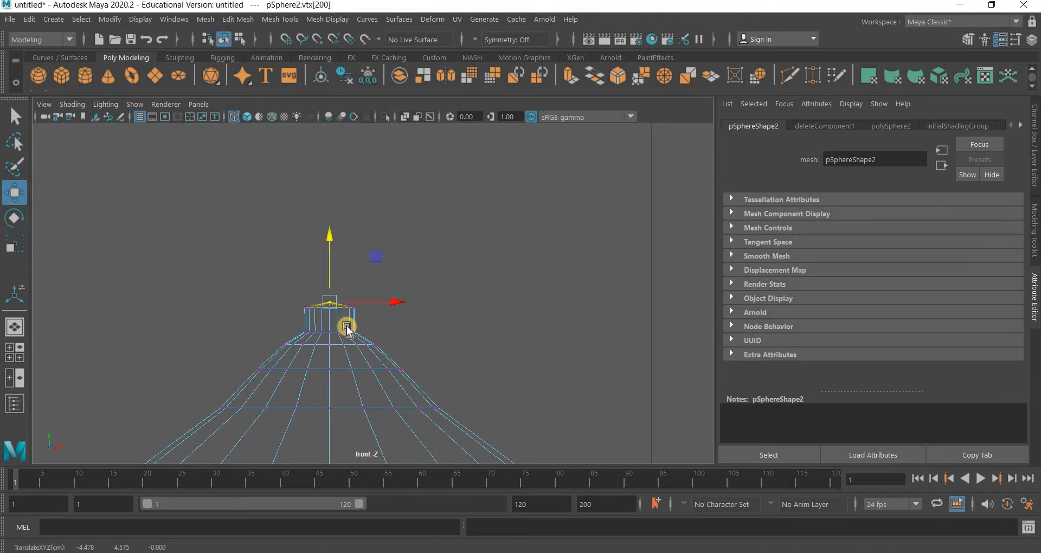
alt+middle_drag(388, 335, 391, 239)
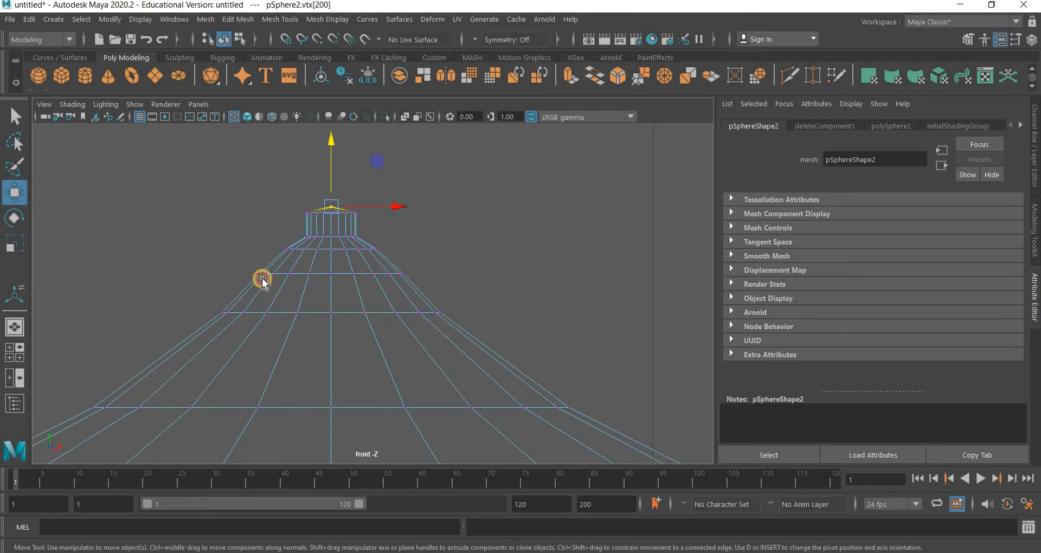
- Select the vertex ring vtx[120:139] below the neck, widen the Soft Select falloff, and scale the ring outward
drag(439, 260, 226, 286)
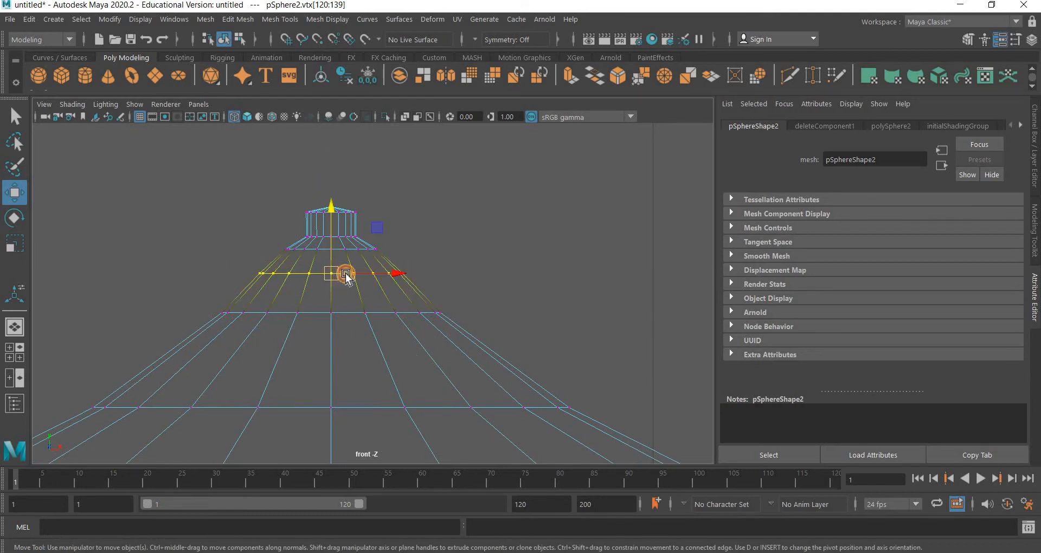
key(b)
drag(381, 280, 16, 233)
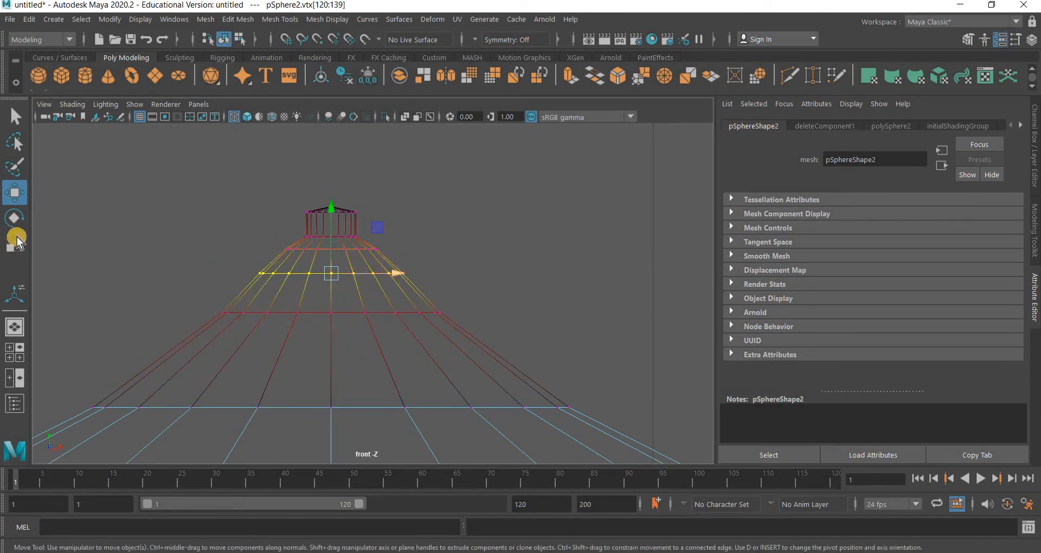
click(11, 241)
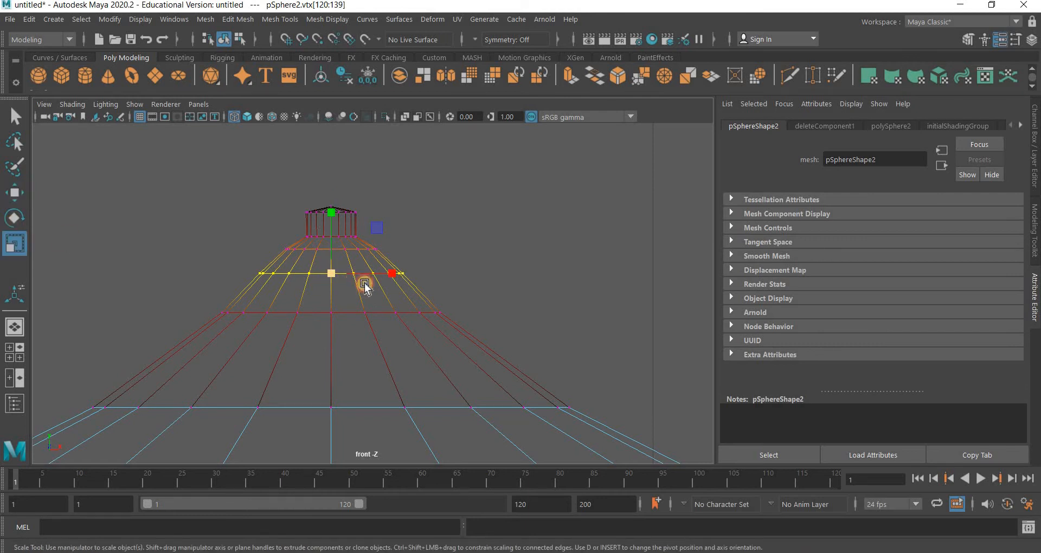
drag(364, 282, 372, 307)
scroll(380, 319, down, 6)
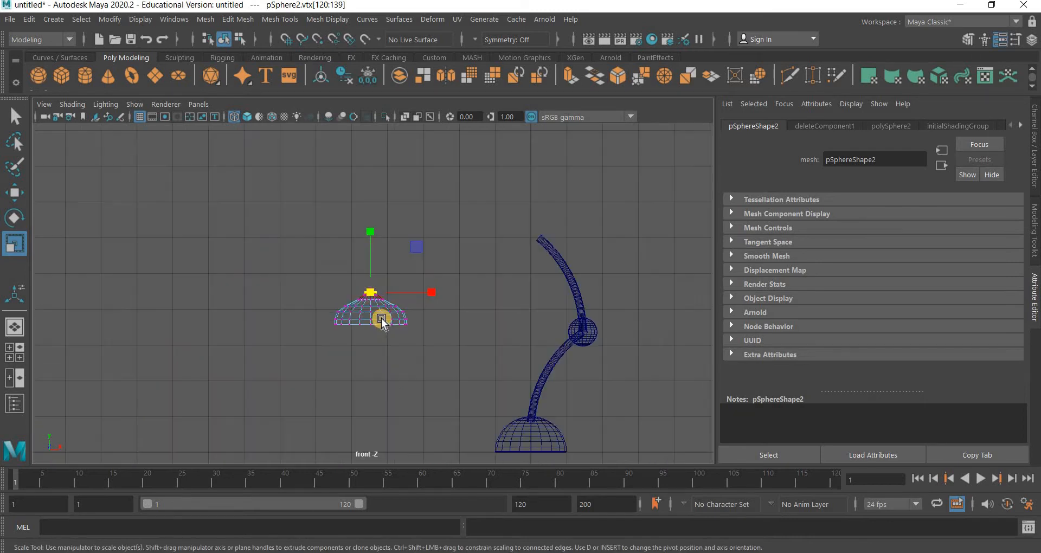
scroll(383, 323, up, 4)
- Select the vertex ring vtx[80:99] above the shade's wide body and scale it inward
drag(255, 354, 478, 326)
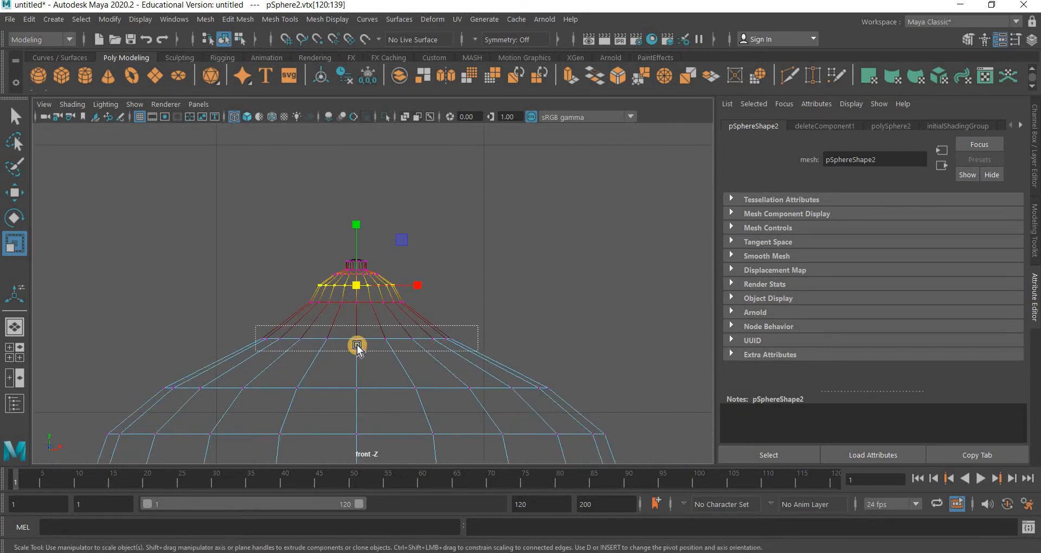
mouse_move(379, 345)
mouse_down()
mouse_move(319, 353)
mouse_move(376, 359)
mouse_up()
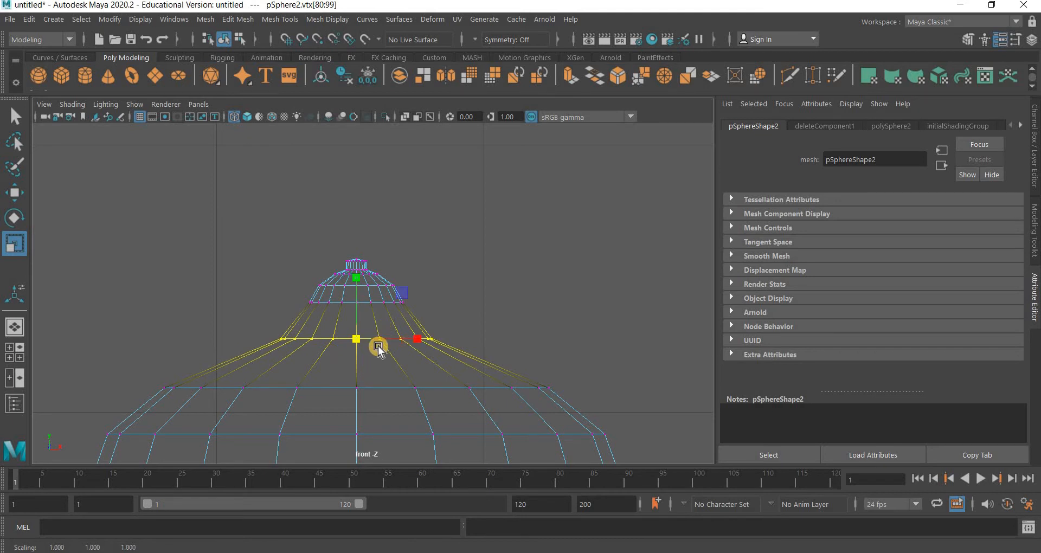
scroll(379, 346, up, 3)
- Scale the vertex ring vtx[100:119] outward, and the ring vtx[120:139] outward in X and Z to about 1.23
drag(450, 296, 233, 333)
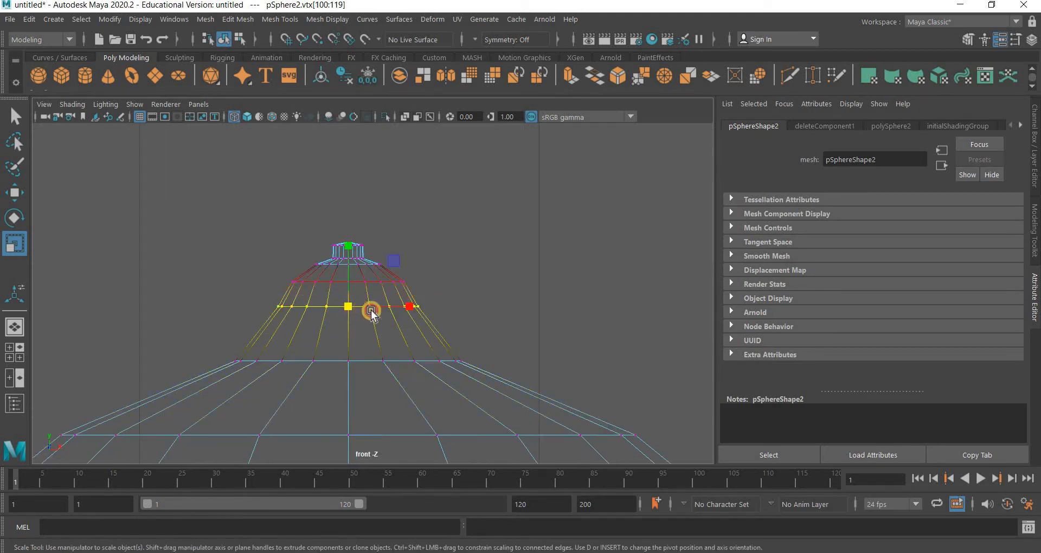
drag(370, 311, 244, 288)
middle_drag(369, 287, 372, 288)
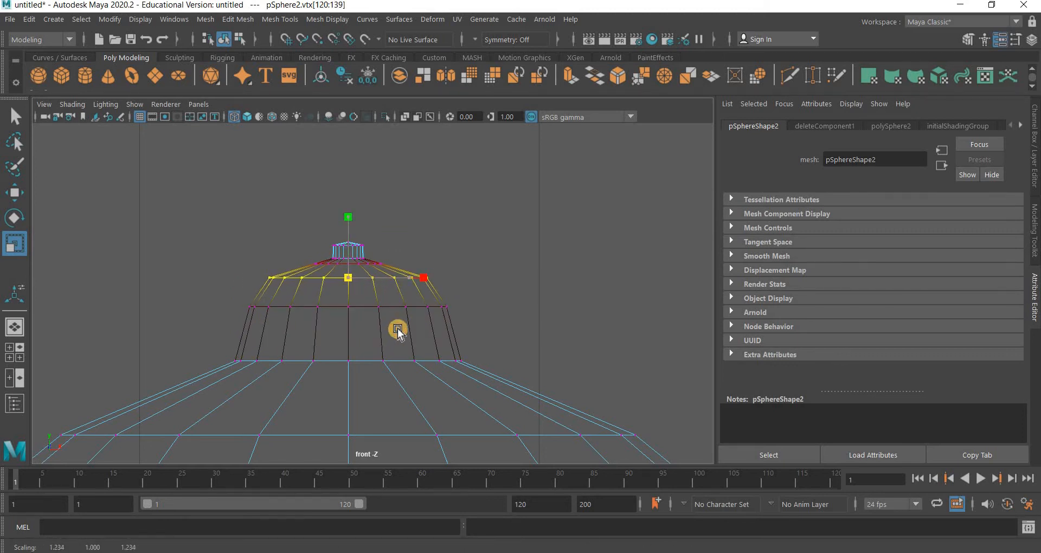
scroll(398, 331, down, 5)
scroll(400, 336, up, 5)
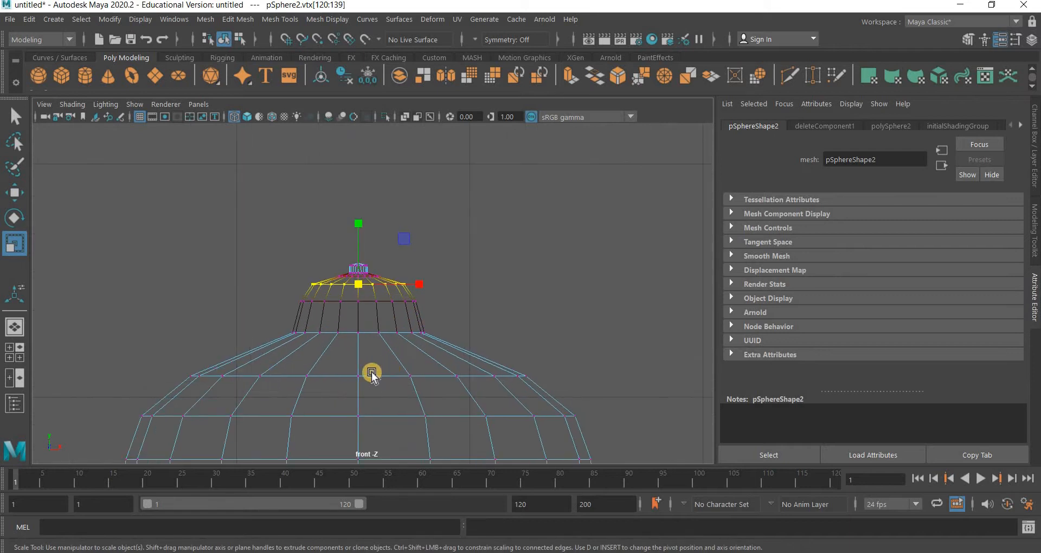
- Select the three vertex rings vtx[80:139] of the upper dome, scale them slightly outward, and move them down
alt+middle_drag(435, 278, 389, 260)
click(381, 266)
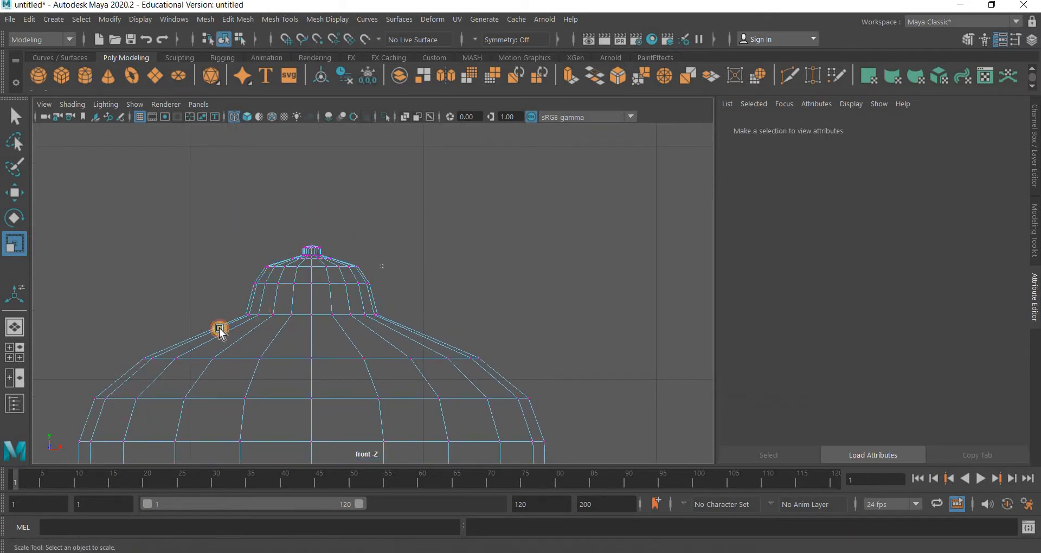
drag(219, 328, 228, 324)
drag(313, 290, 327, 295)
key(w)
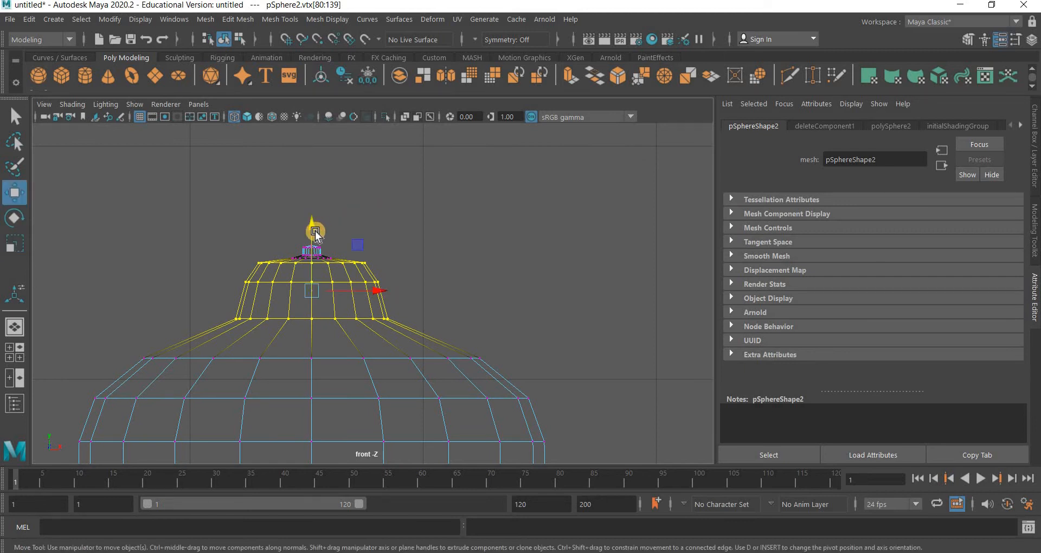
drag(310, 248, 325, 187)
- Scale up the crown's top vertices vtx[140:200] uniformly to about twice their size
key(r)
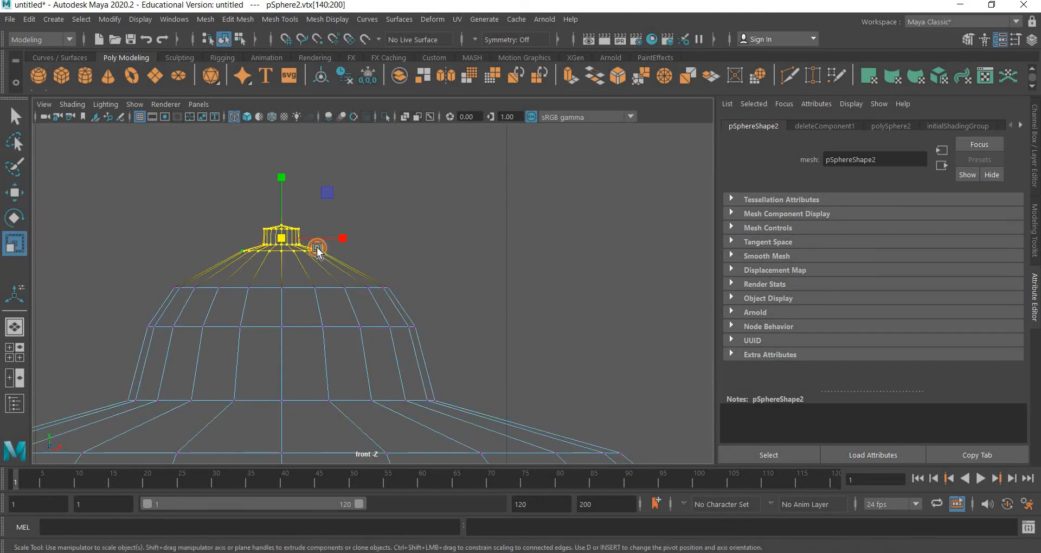
middle_drag(317, 248, 349, 245)
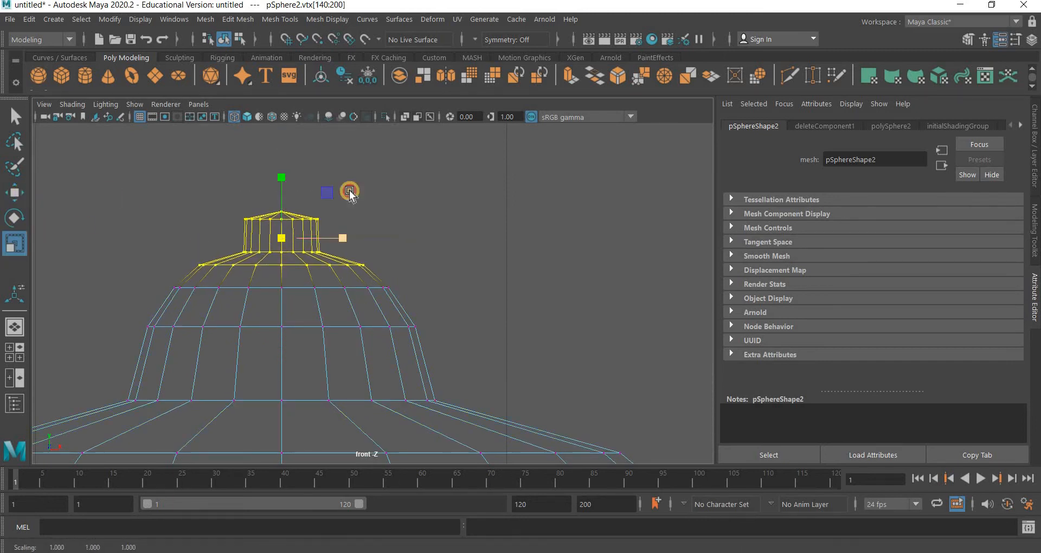
key(w)
drag(198, 233, 352, 185)
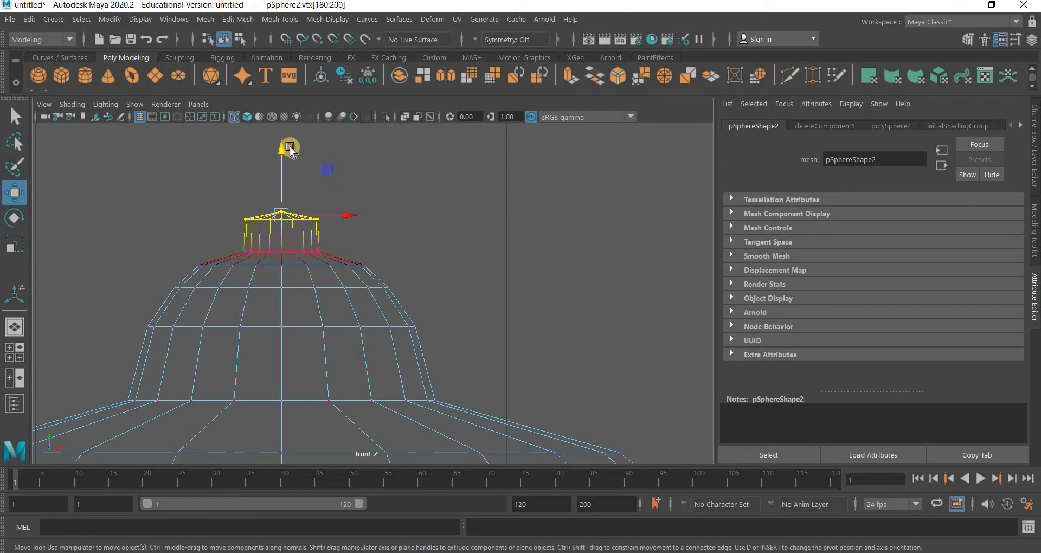
click(350, 181)
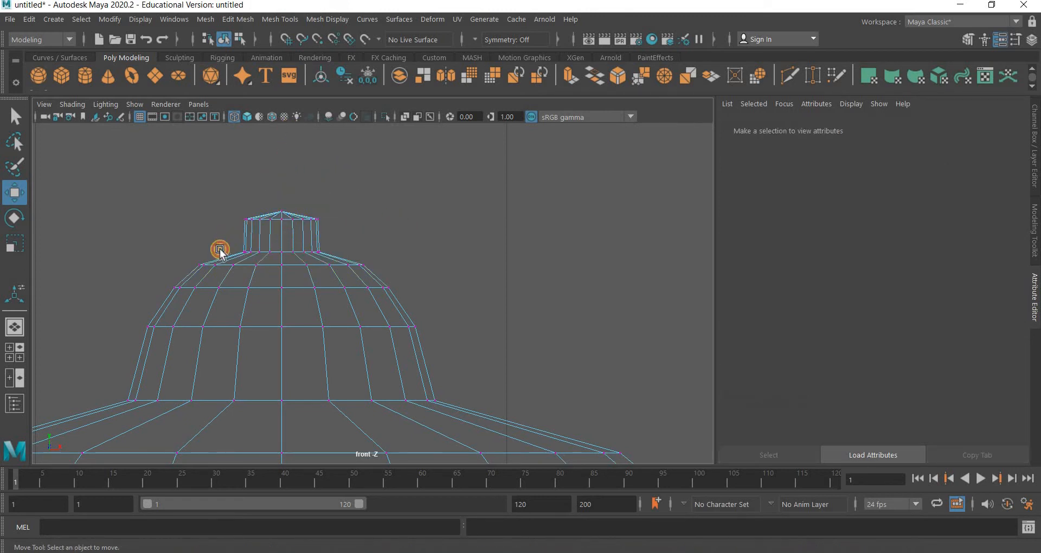
- Lower the cap vertices vtx[160:200] level with the ring beneath, and raise the top vertices vtx[180:200] to lengthen the stem
drag(220, 256, 219, 257)
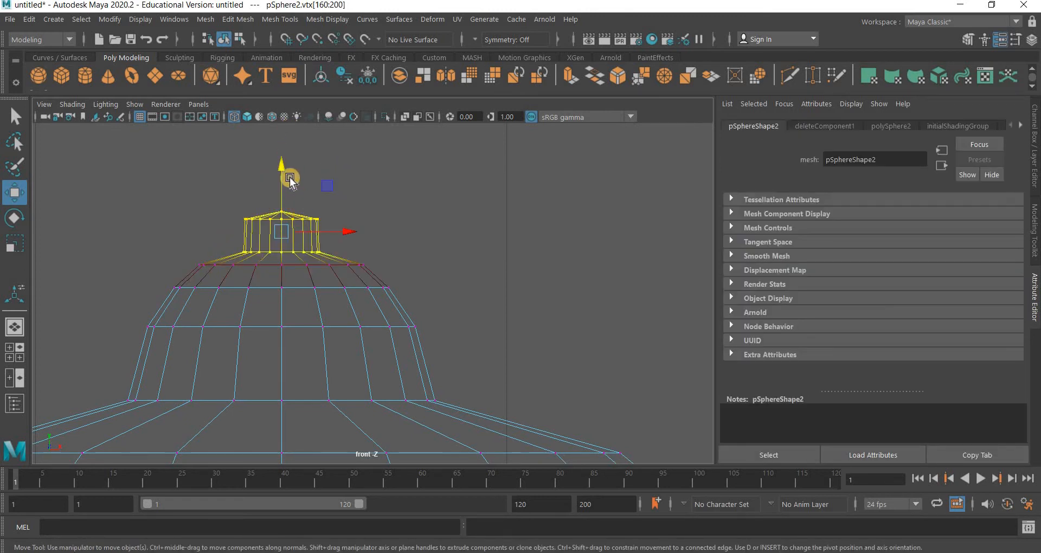
drag(276, 185, 276, 180)
drag(201, 234, 405, 174)
drag(281, 179, 282, 141)
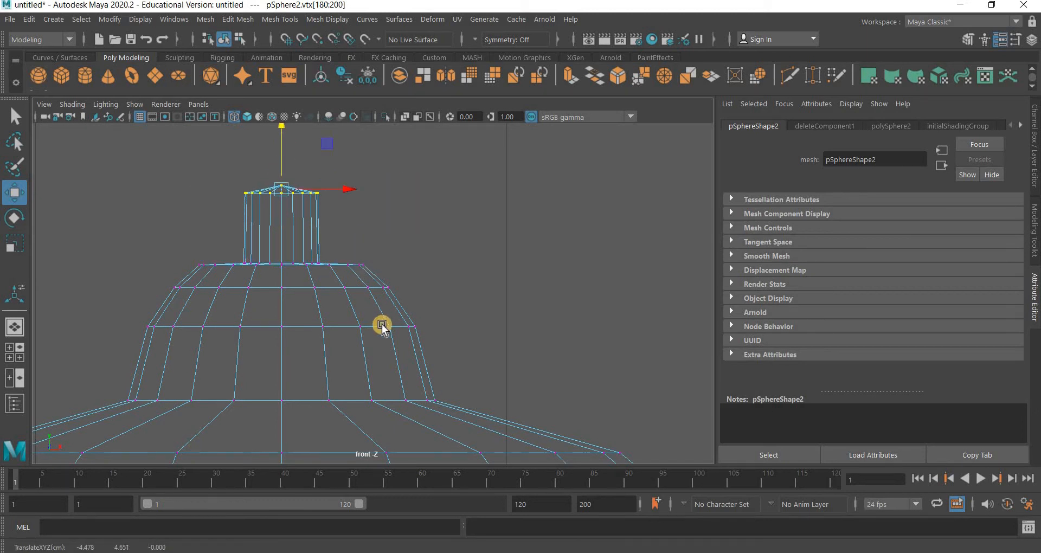
scroll(381, 326, down, 5)
scroll(379, 328, up, 4)
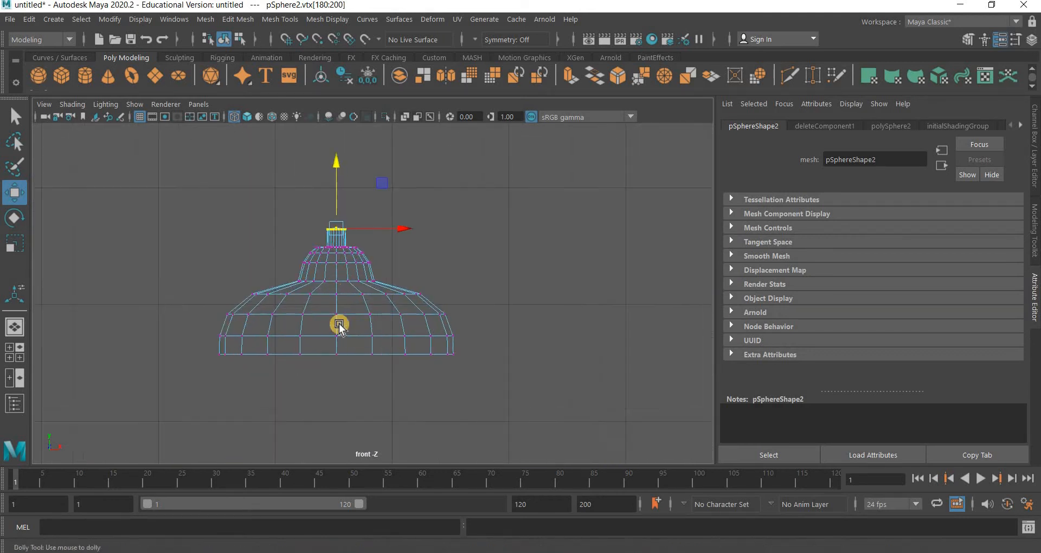
scroll(388, 309, up, 2)
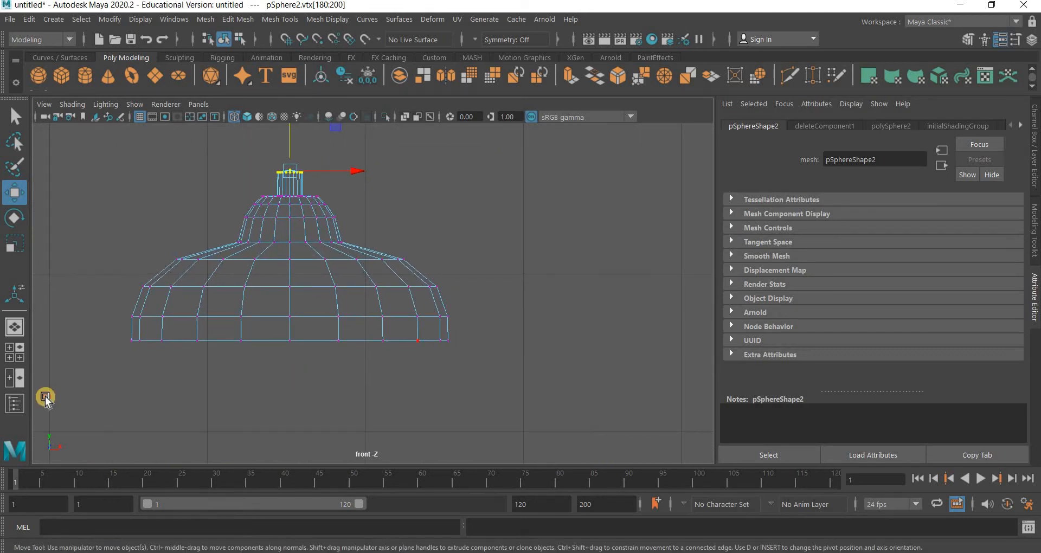
- Select the rim vertices vtx[0:19], set the Soft Select falloff radius to about 0.45, and move the rim down to deepen the shade
drag(74, 334, 480, 396)
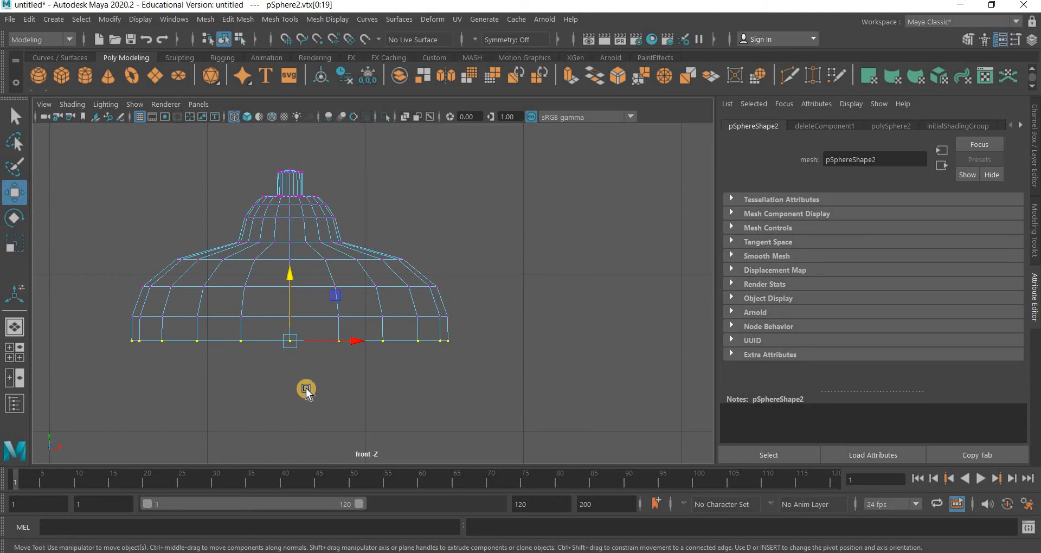
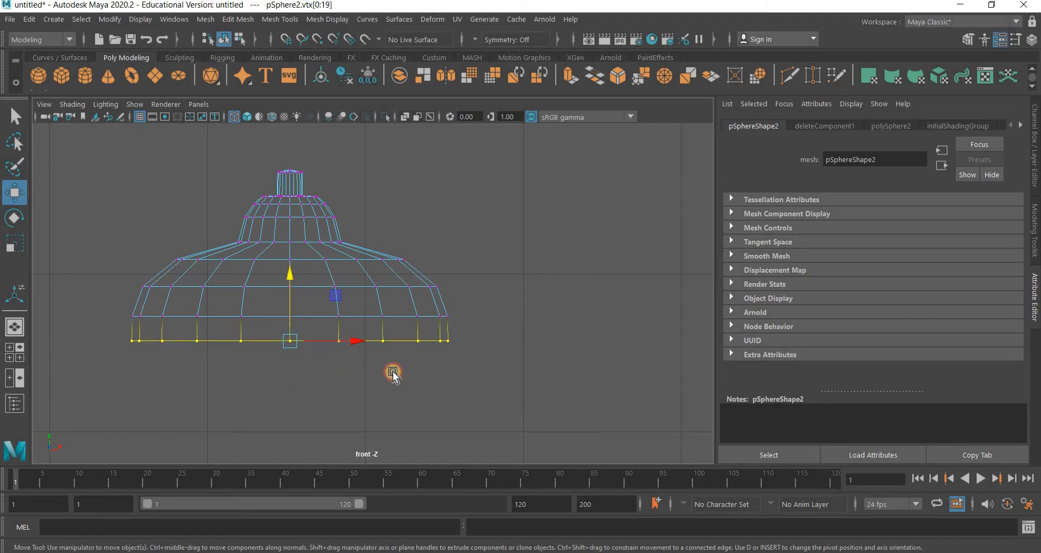
middle_drag(393, 374, 372, 382)
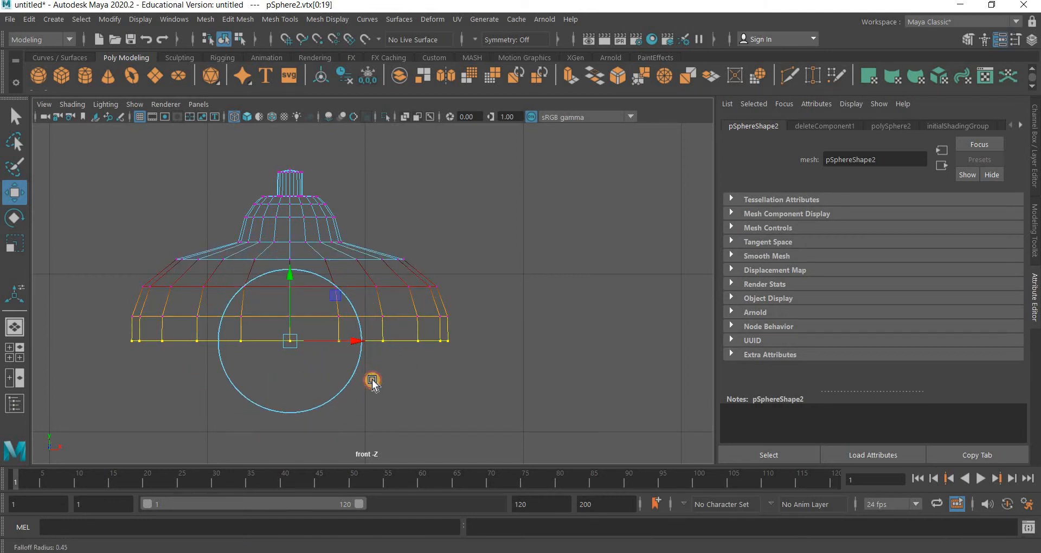
drag(292, 317, 292, 313)
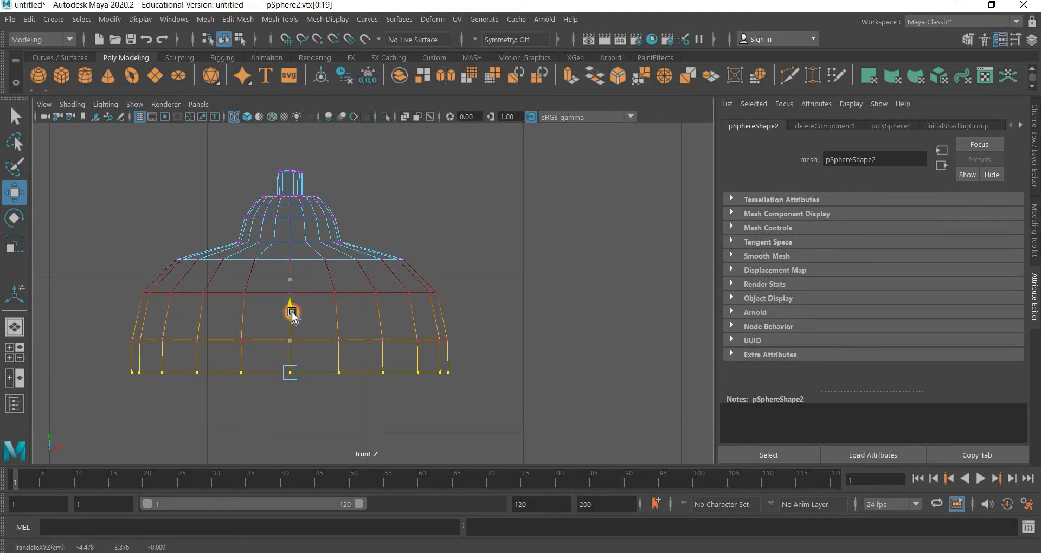
click(420, 379)
scroll(421, 376, down, 5)
scroll(379, 311, up, 2)
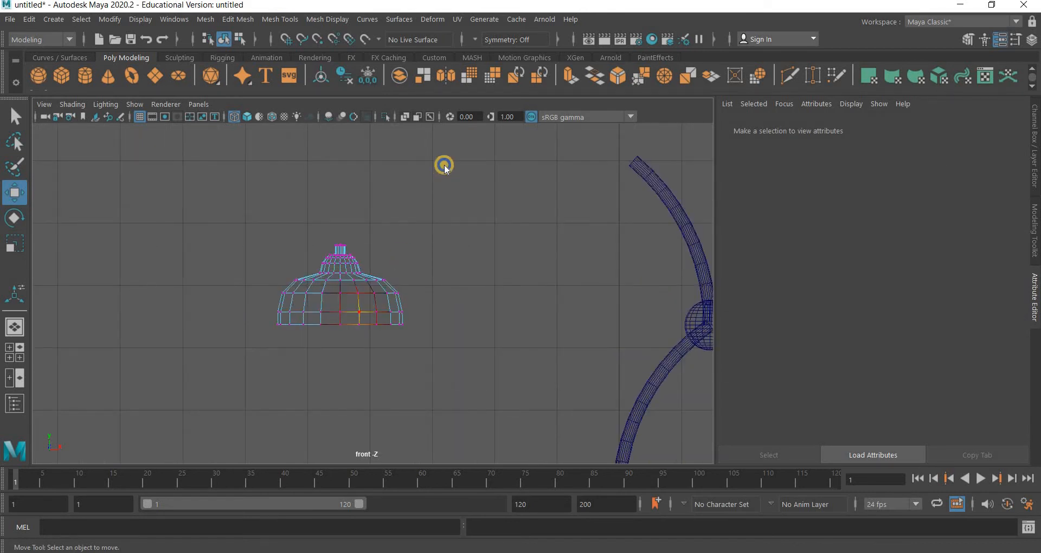
- Return to Object Mode and select the whole lampshade pSphere2
mouse_move(444, 165)
right_down()
mouse_move(483, 330)
mouse_move(441, 161)
right_up()
click(354, 314)
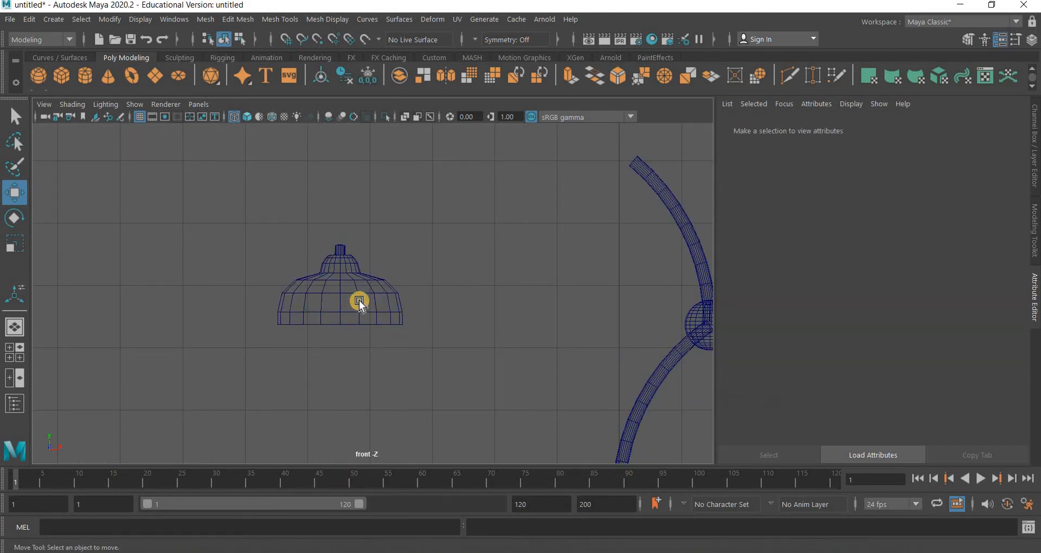
click(359, 320)
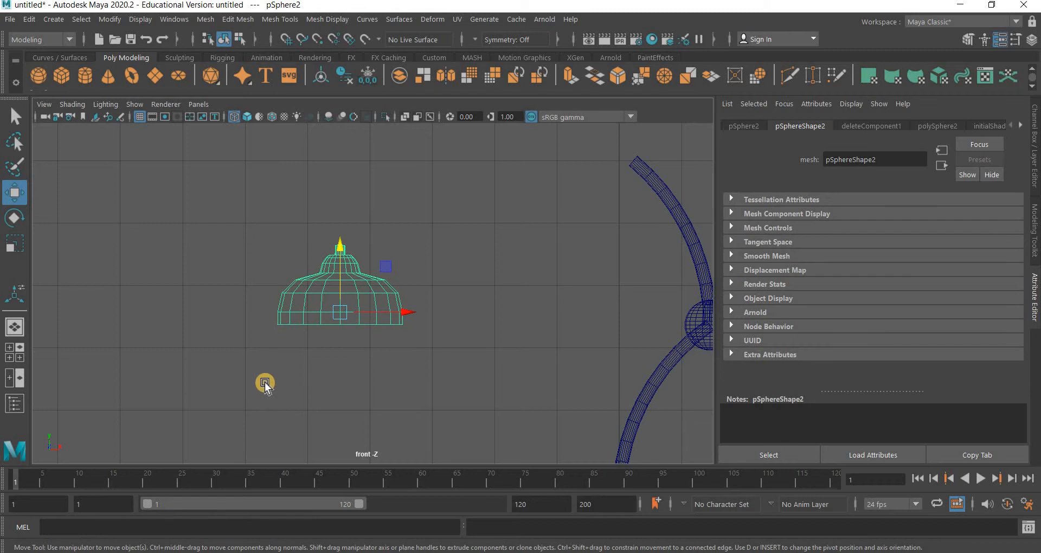
scroll(264, 383, down, 2)
scroll(265, 383, up, 3)
scroll(265, 383, down, 5)
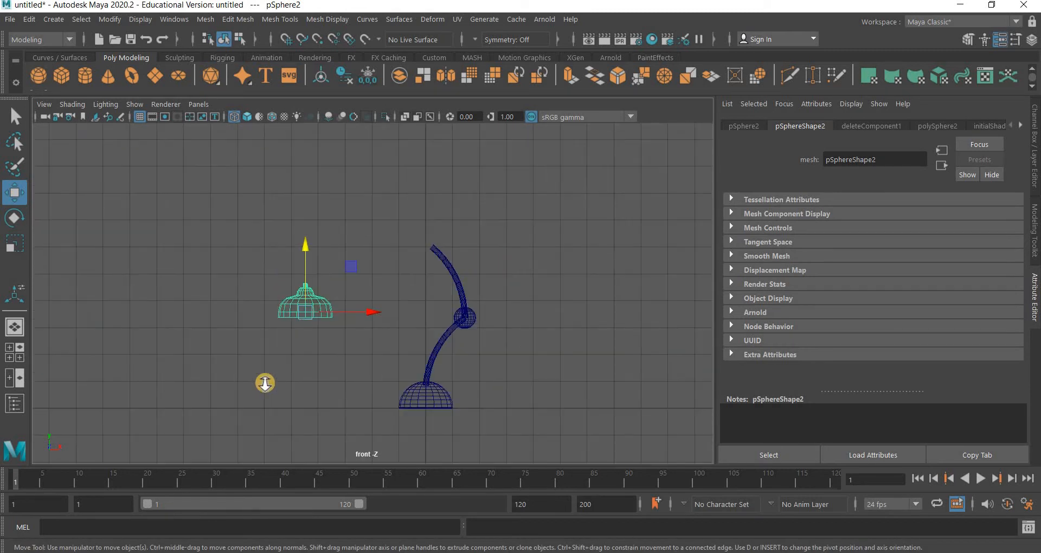
- Select the lampshade's shoulder ring vtx[60:79], scale it slightly inward, and adjust its height a little
scroll(265, 383, up, 4)
key(f)
scroll(297, 372, up, 2)
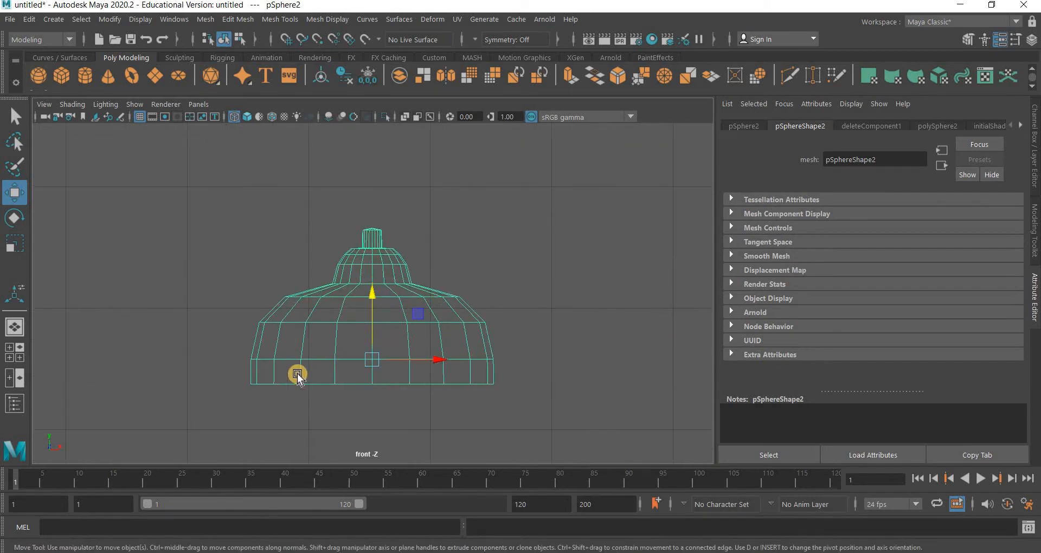
alt+middle_drag(342, 344, 353, 325)
right_drag(353, 182, 279, 181)
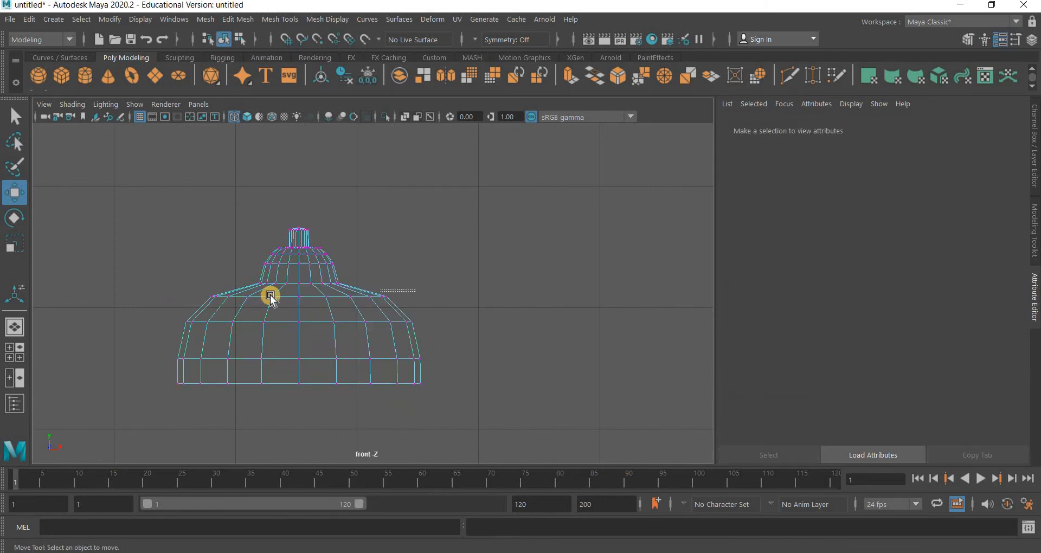
double_click(270, 297)
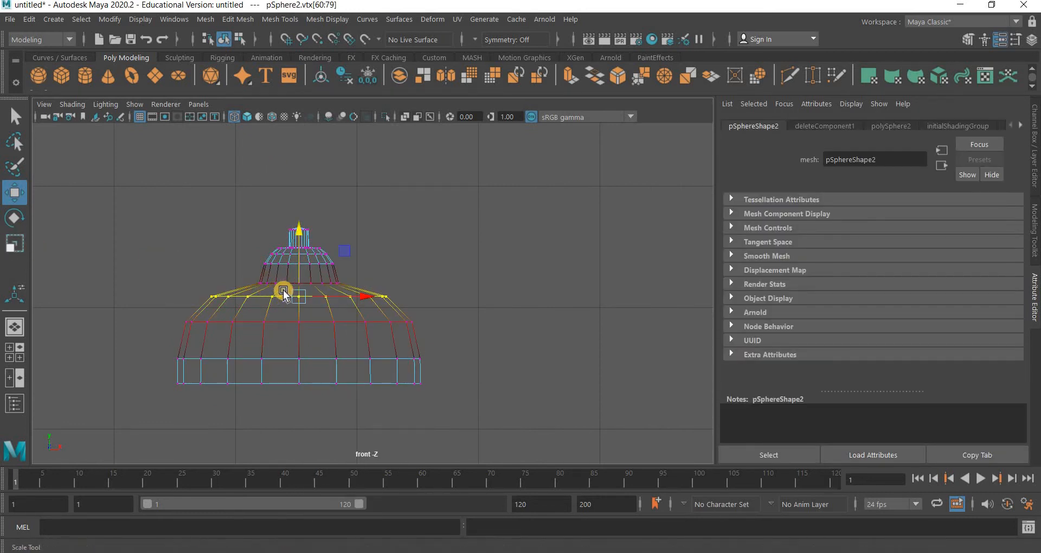
key(r)
drag(288, 300, 282, 300)
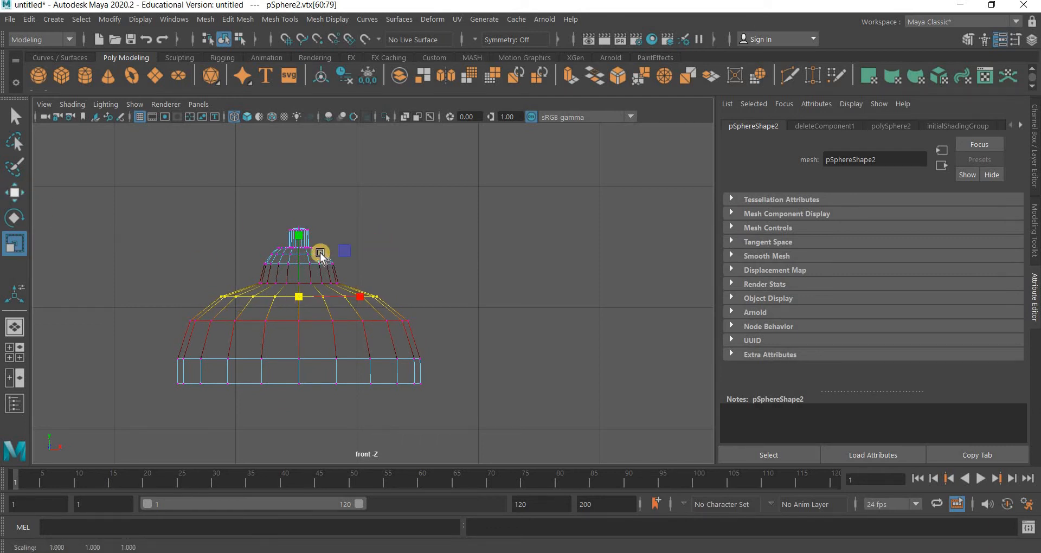
key(w)
drag(295, 267, 295, 258)
click(370, 296)
scroll(363, 277, up, 3)
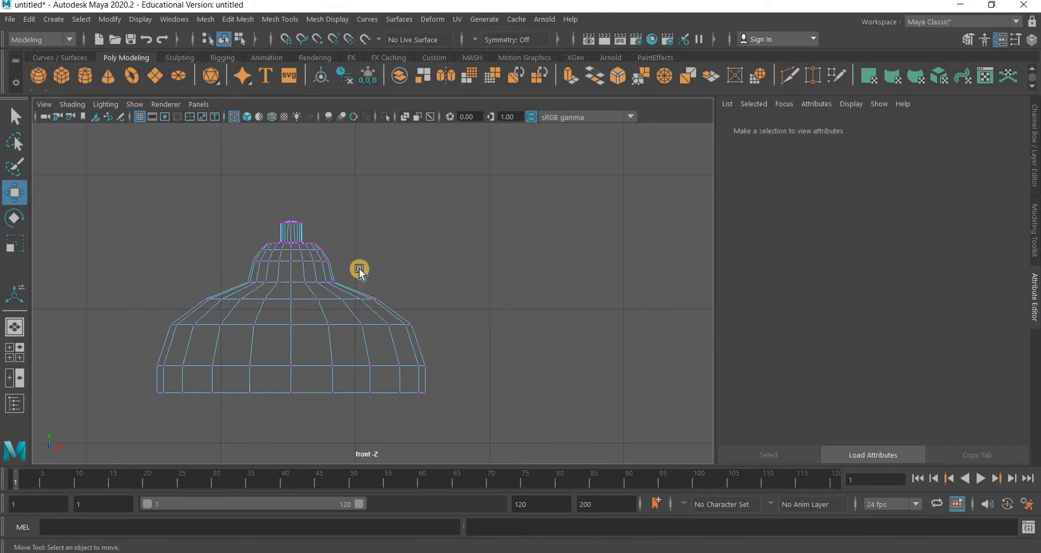
- Select the neck and stem vertices vtx[80:200], scale them up uniformly, and raise them above the shade
mouse_move(211, 294)
mouse_down()
mouse_move(353, 192)
mouse_move(211, 290)
mouse_up()
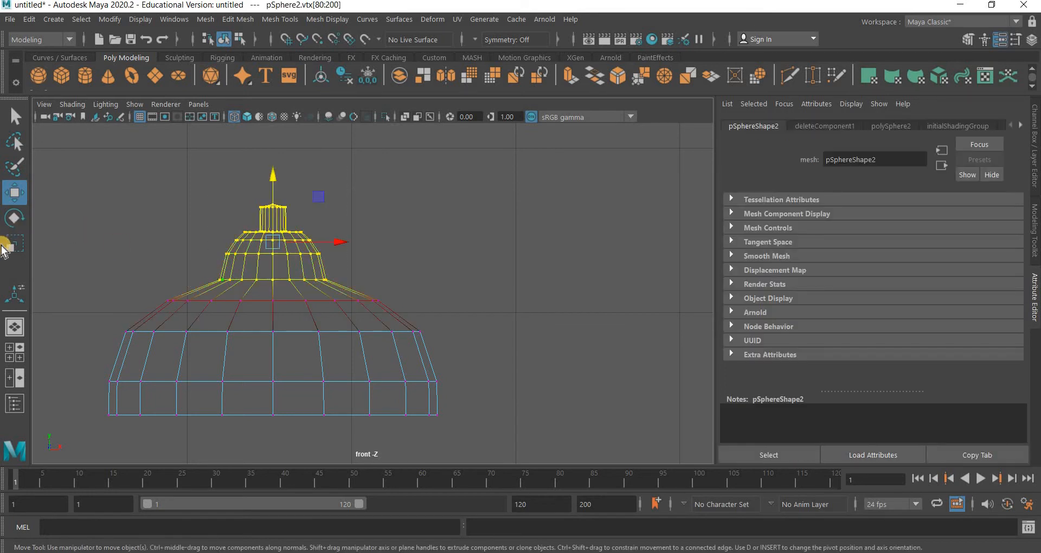
click(12, 250)
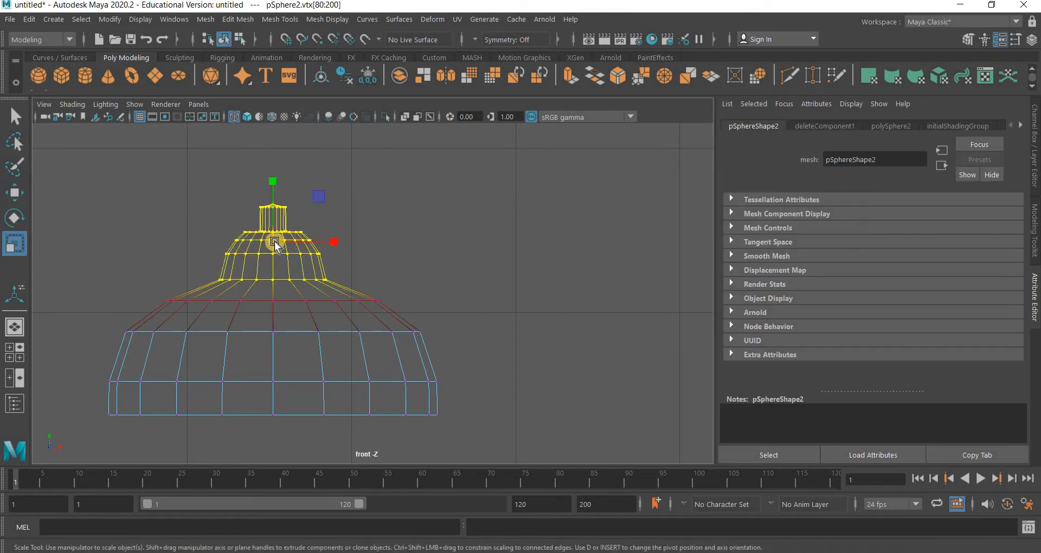
drag(303, 241, 306, 240)
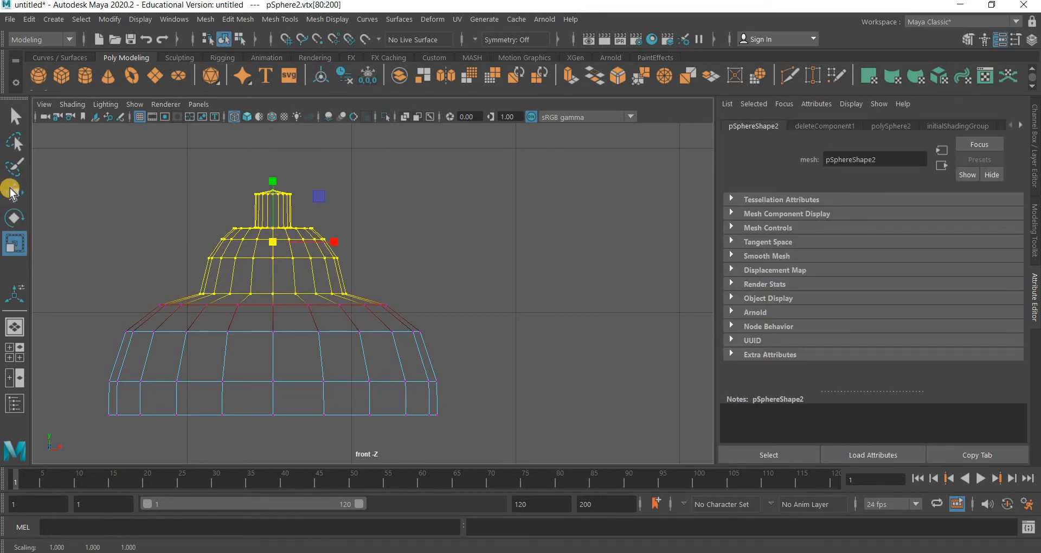
key(w)
drag(276, 200, 276, 183)
click(334, 193)
scroll(335, 193, up, 4)
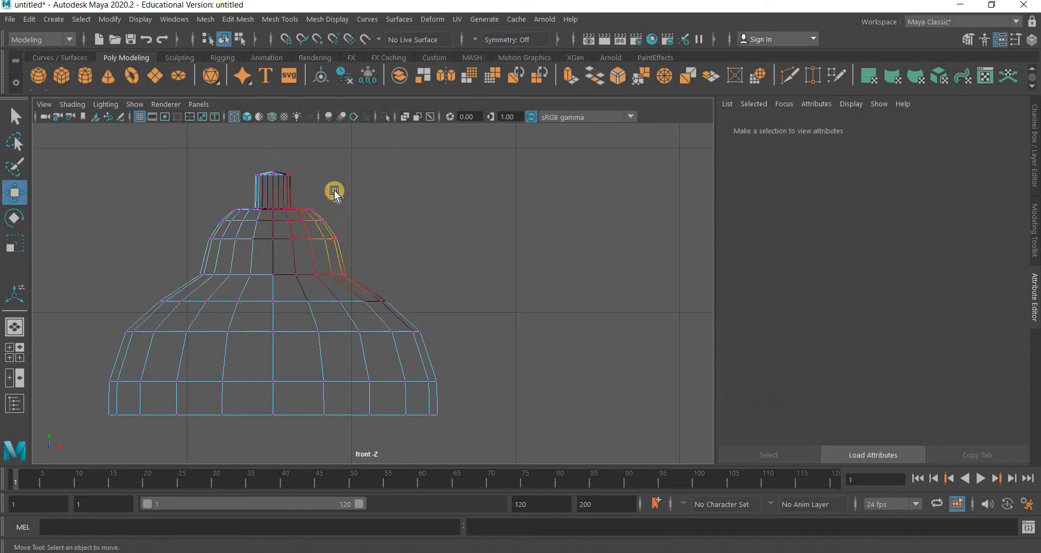
- Scale the upper neck rings vtx[120:139] outward to widen the neck, and return to Object Mode
drag(326, 179, 107, 193)
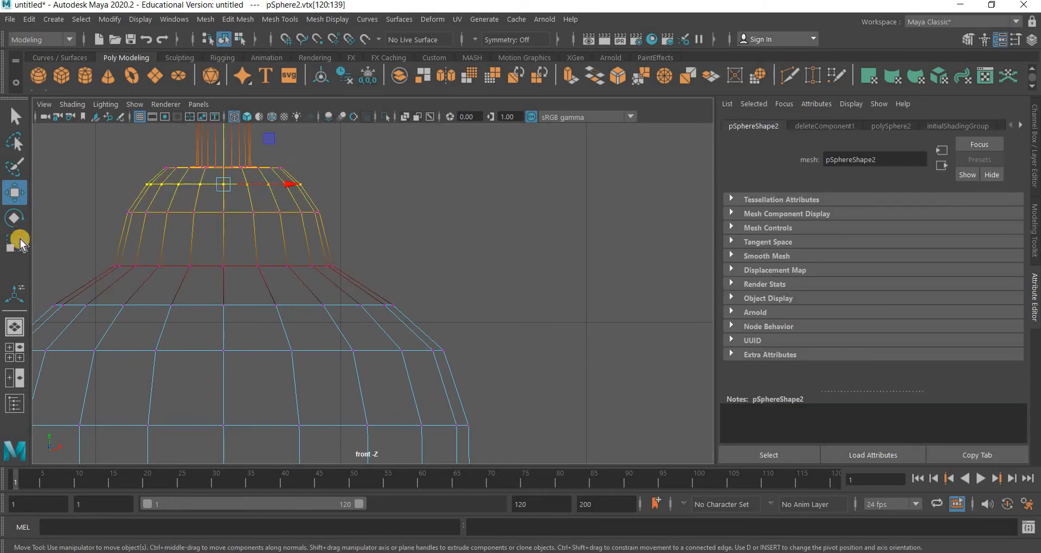
key(r)
drag(223, 178, 247, 182)
scroll(424, 344, down, 5)
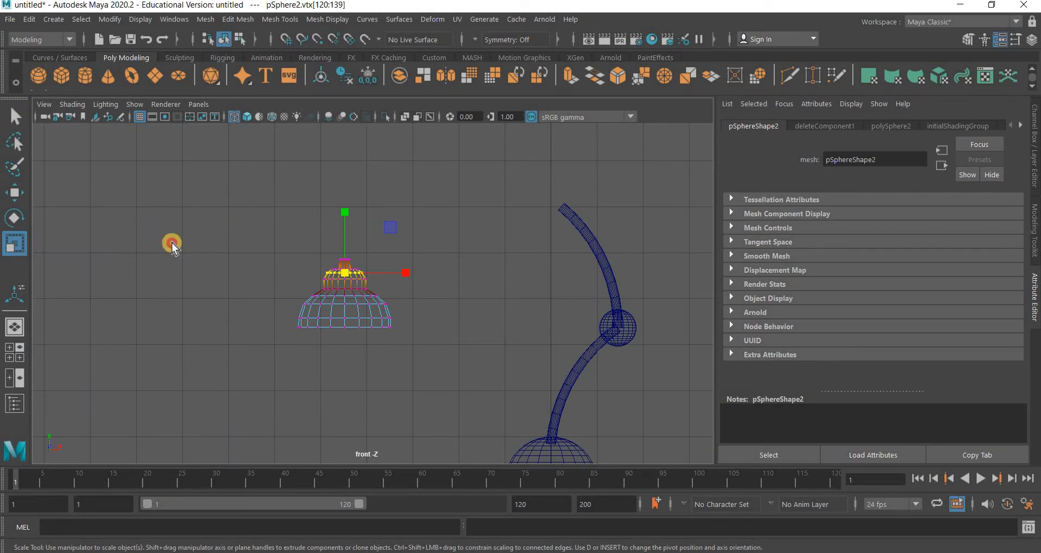
key(q)
right_drag(437, 153, 456, 142)
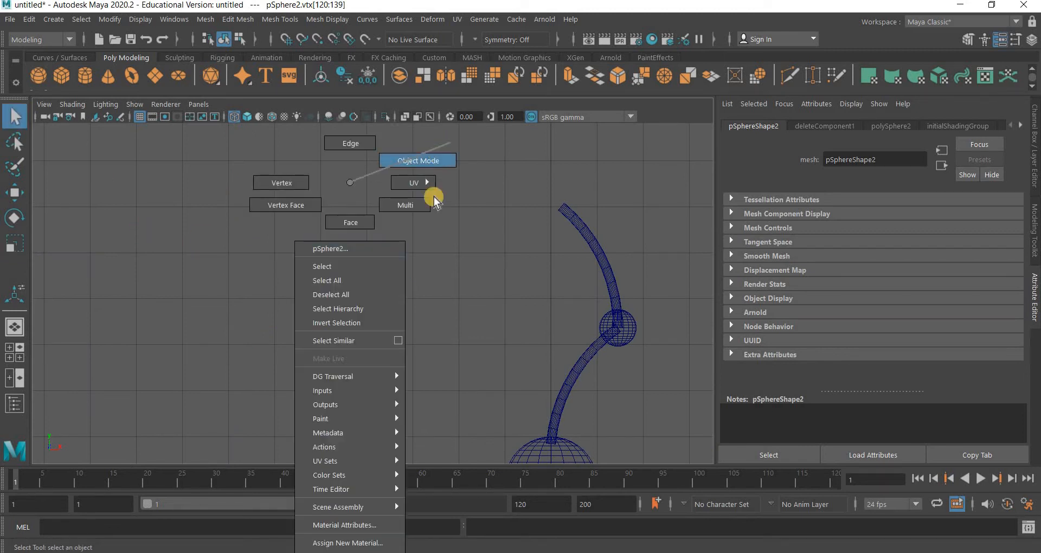
click(353, 310)
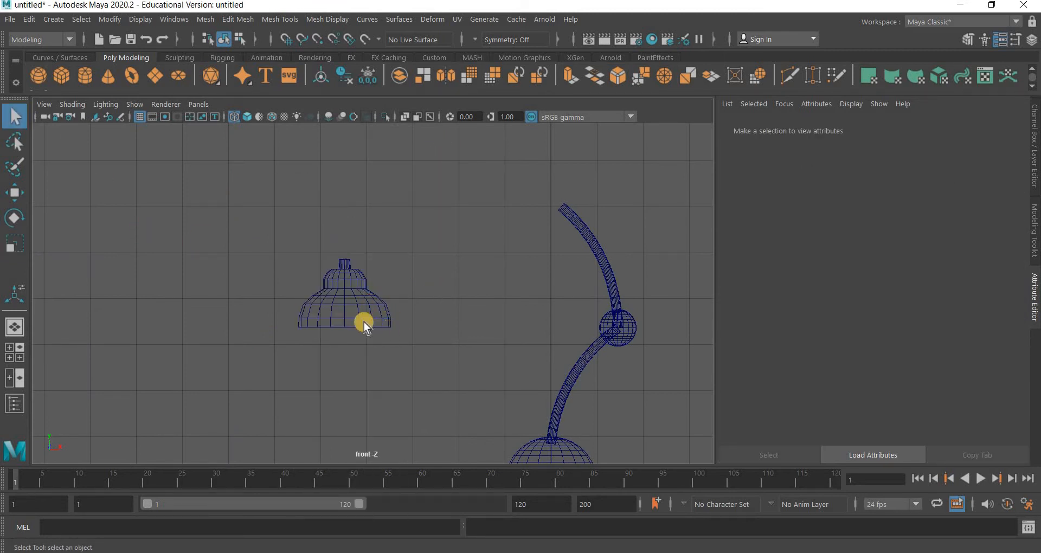
- Select the edge loop e[180:199] around the top of the lampshade's stem and bevel it
click(362, 319)
scroll(343, 302, up, 6)
scroll(310, 297, up, 8)
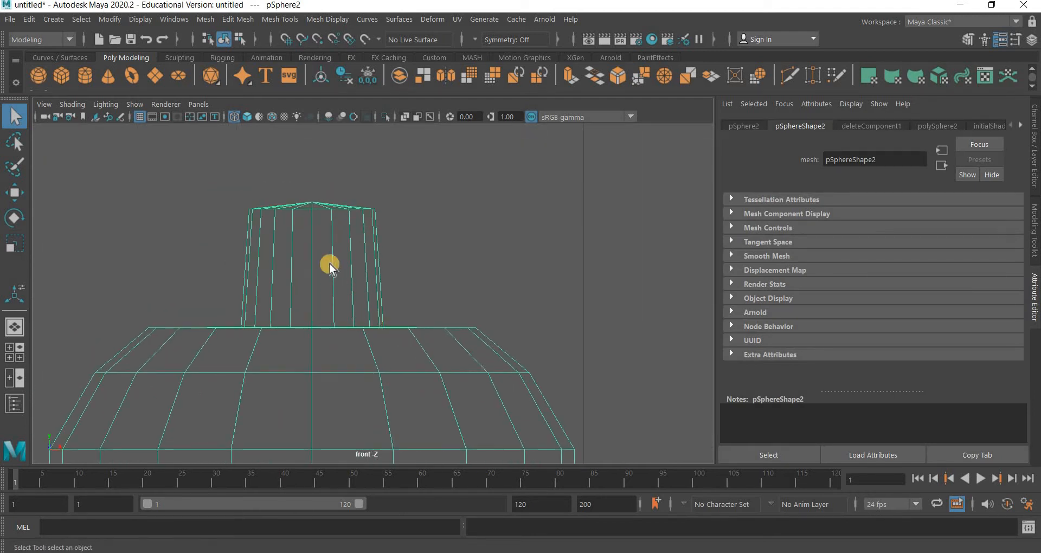
right_drag(310, 182, 323, 208)
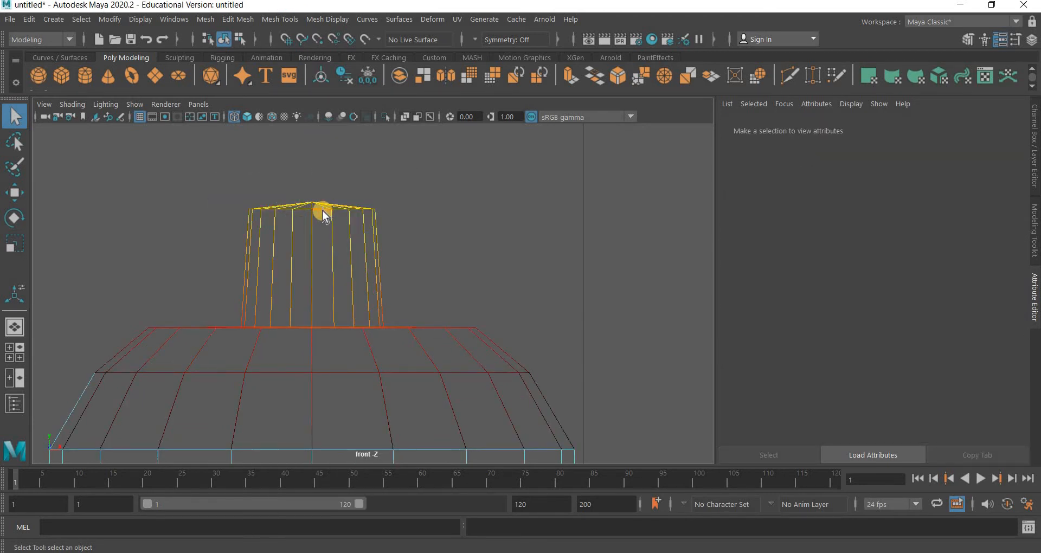
double_click(323, 210)
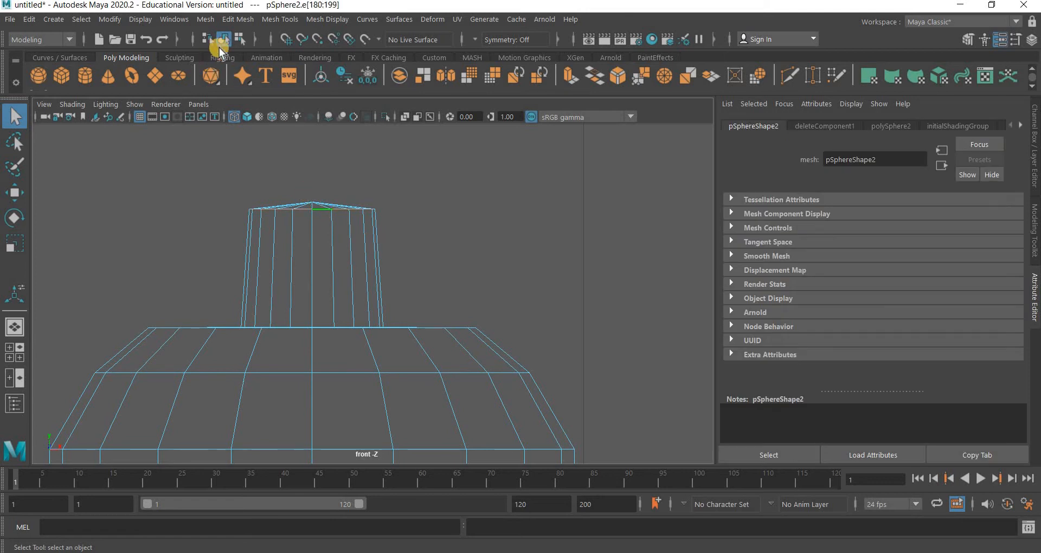
click(237, 19)
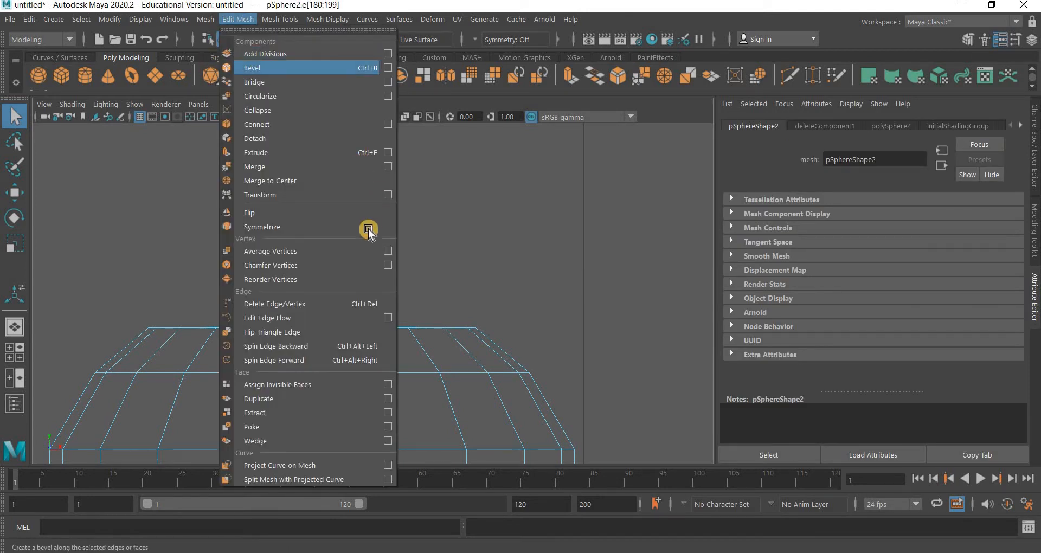
key(ctrl+b)
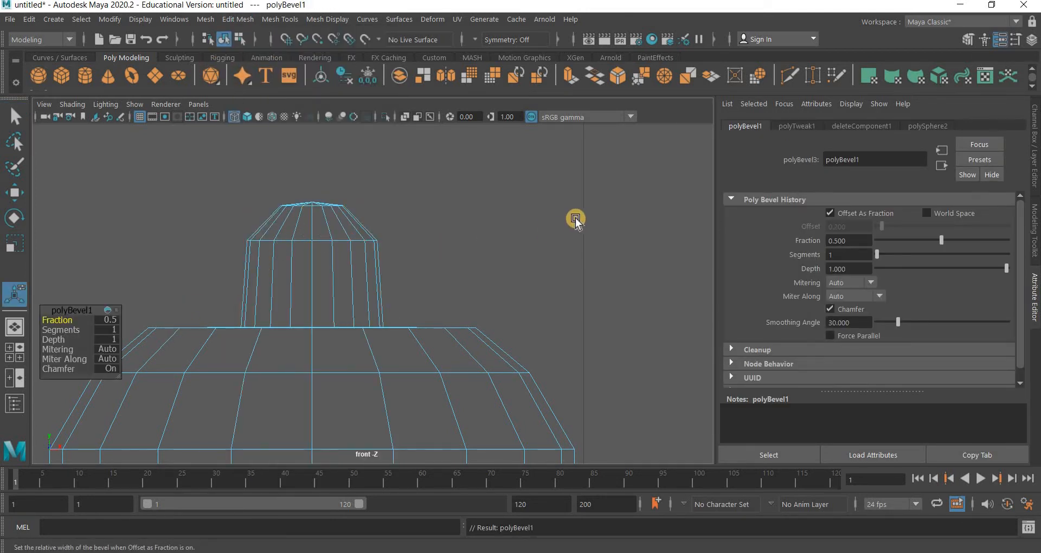
- Set the stem bevel's Fraction to 0.2 and Segments to 3 for a rounded top edge
key(space)
key(space)
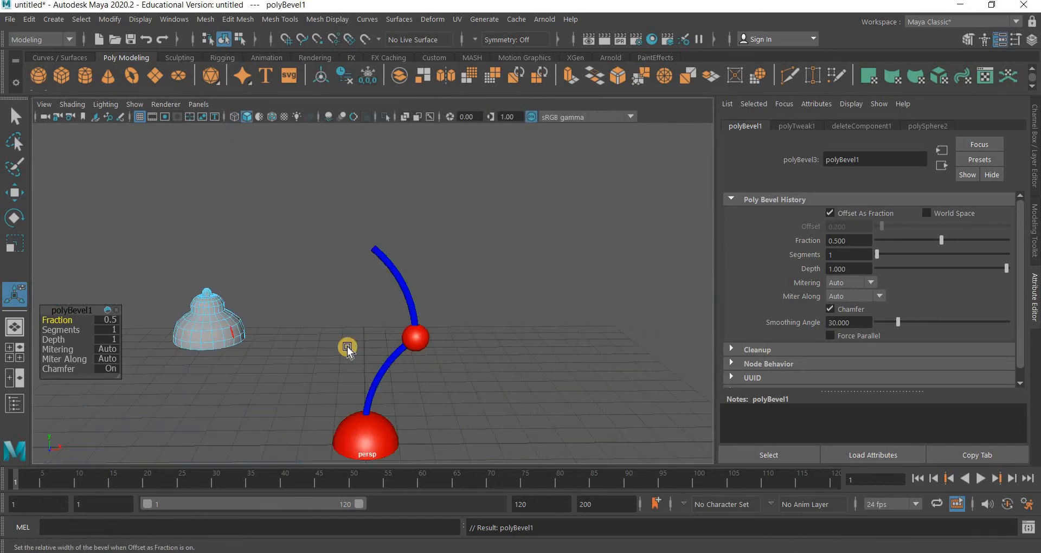
alt+middle_drag(348, 347, 477, 355)
alt+right_drag(228, 364, 441, 304)
alt+right_drag(336, 320, 452, 325)
alt+middle_drag(217, 412, 400, 349)
scroll(399, 348, up, 5)
scroll(406, 348, down, 2)
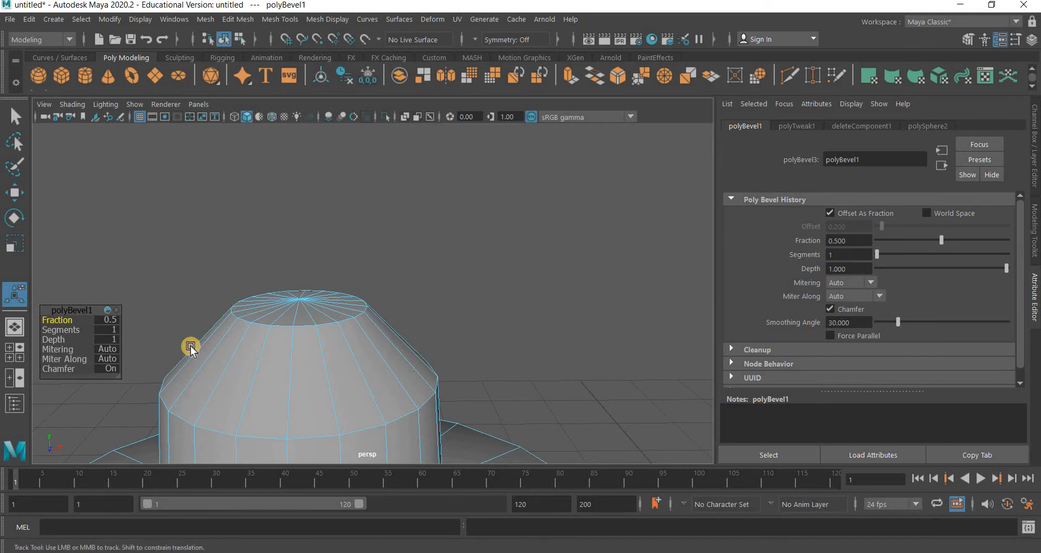
alt+middle_drag(191, 346, 266, 343)
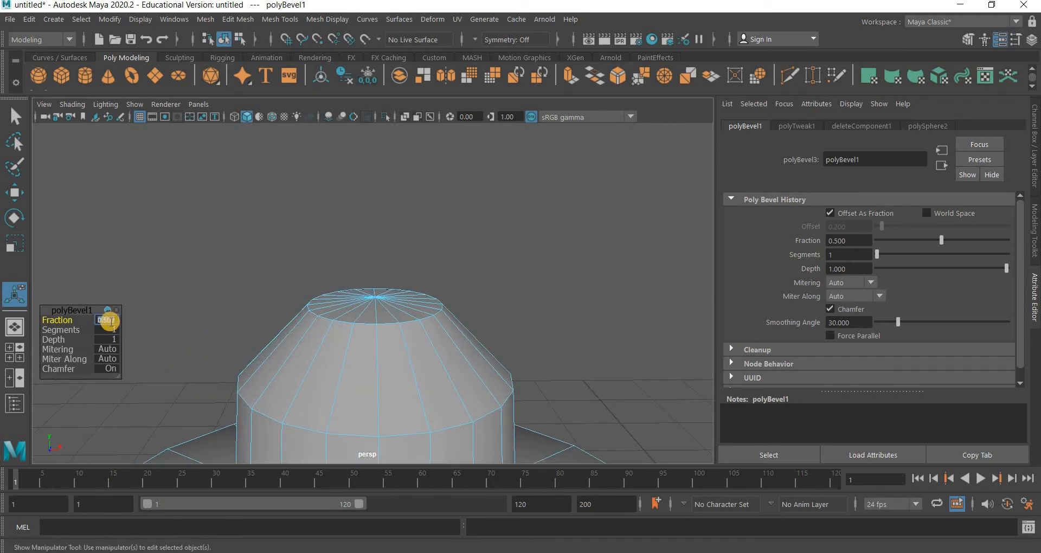
key(Return)
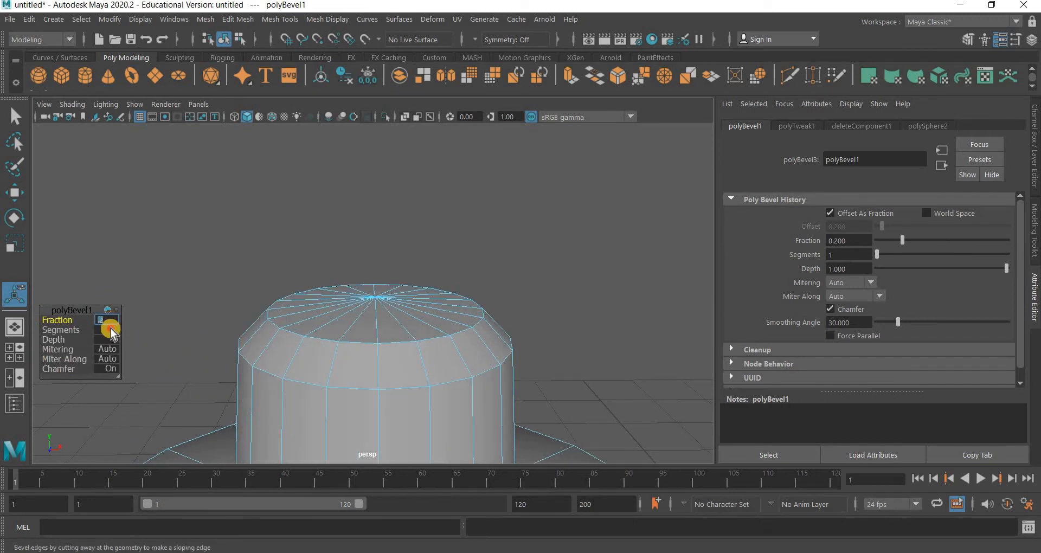
key(Tab)
text(3)
key(Return)
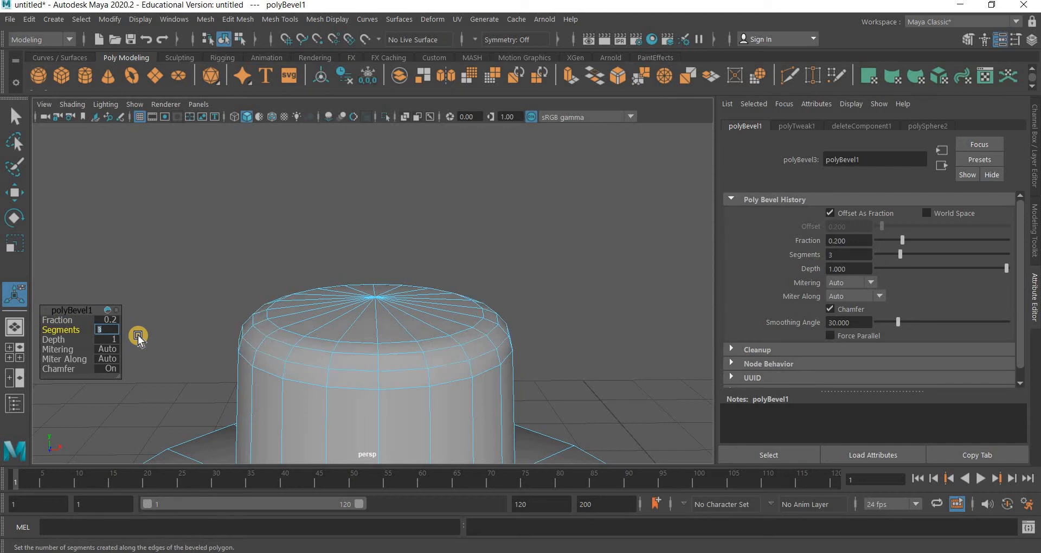
- Select the stem's top vertices vtx[180:260] and scale them slightly outward in the front view to straighten the stem's sides
alt+right_drag(434, 444, 408, 442)
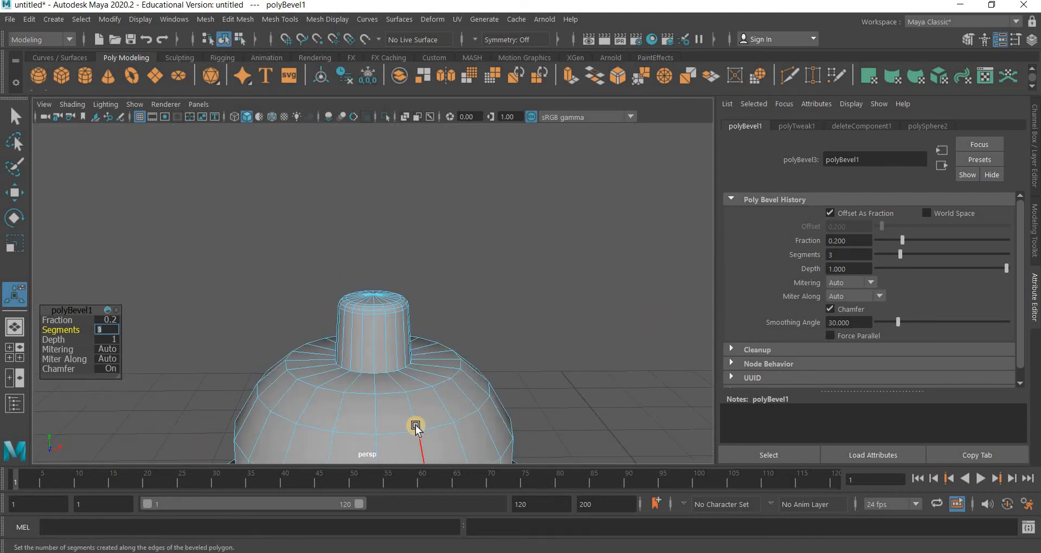
alt+drag(408, 415, 406, 407)
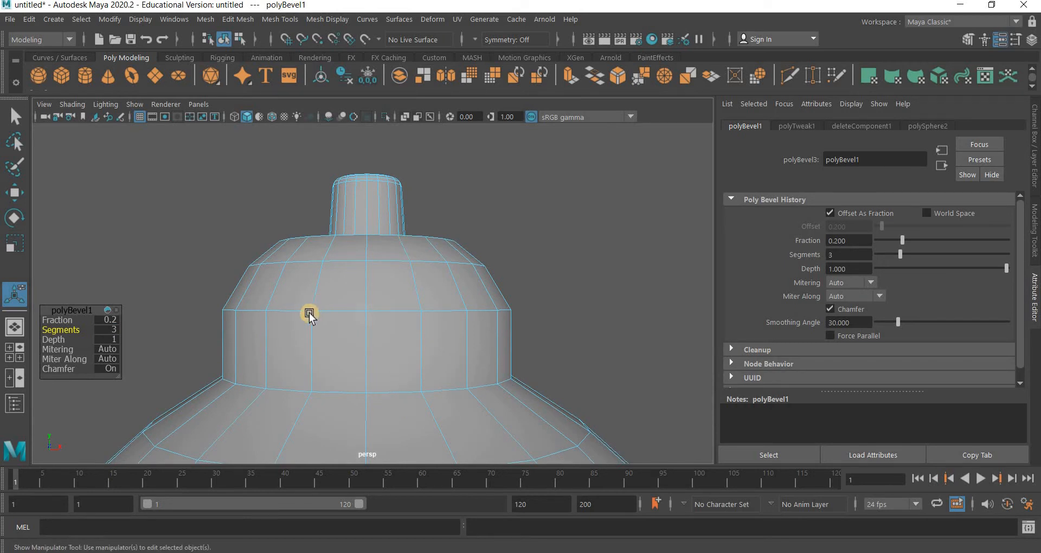
drag(452, 159, 309, 194)
right_drag(338, 174, 312, 190)
key(space)
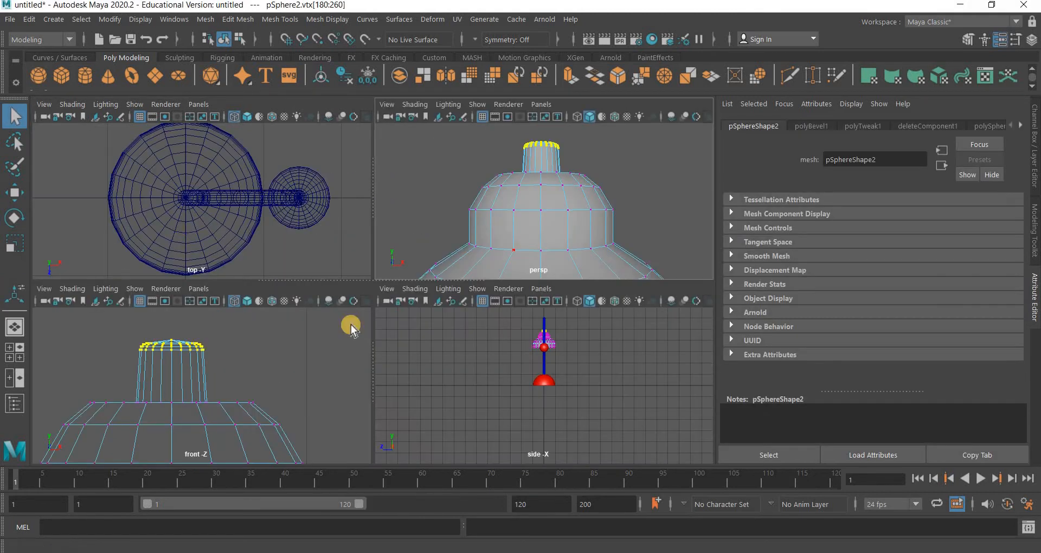
key(space)
click(15, 244)
key(r)
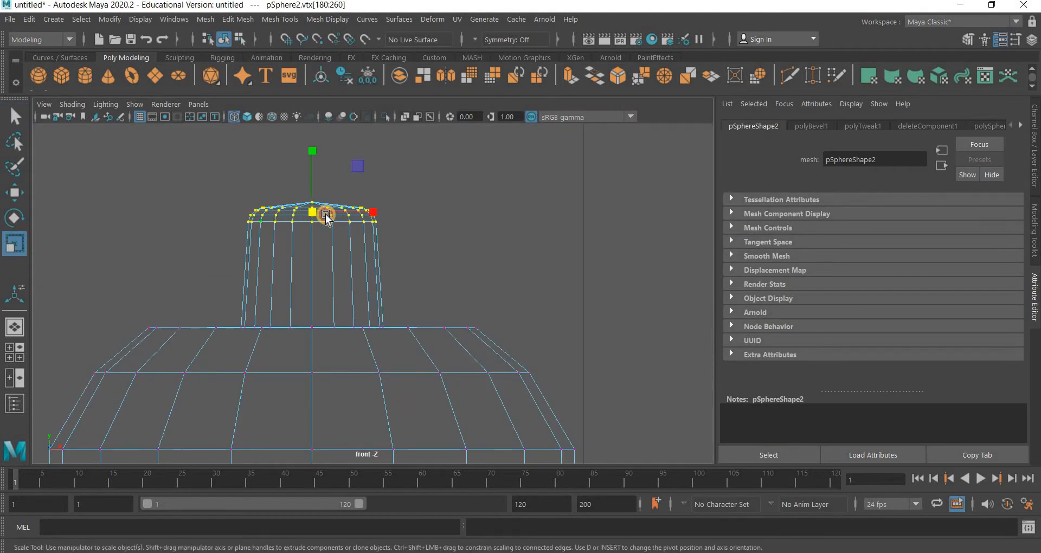
drag(327, 216, 326, 215)
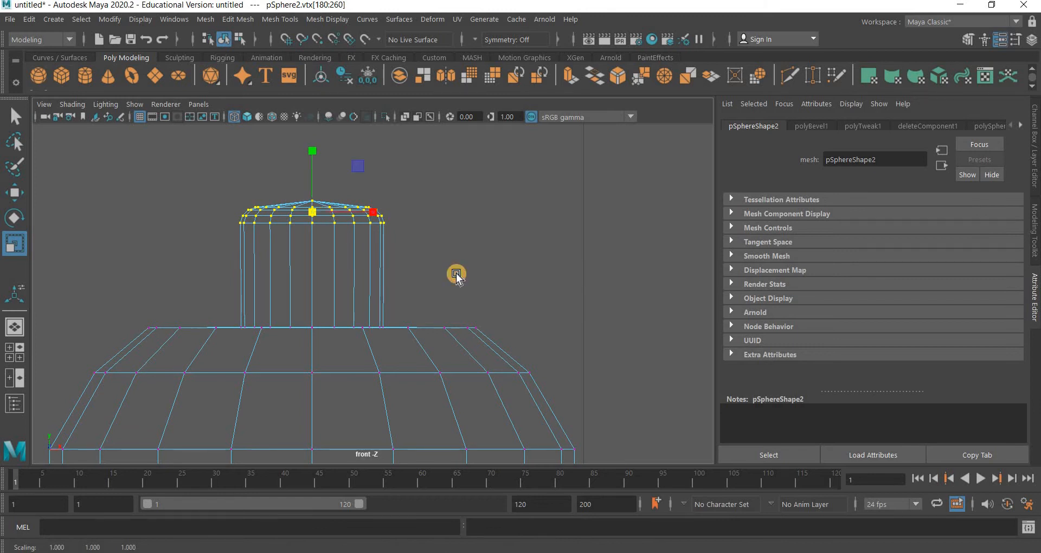
- Return to Object Mode with the whole lampshade pSphere2 selected and show it in the perspective view
click(427, 312)
scroll(366, 322, down, 15)
scroll(366, 322, up, 4)
right_drag(365, 320, 457, 159)
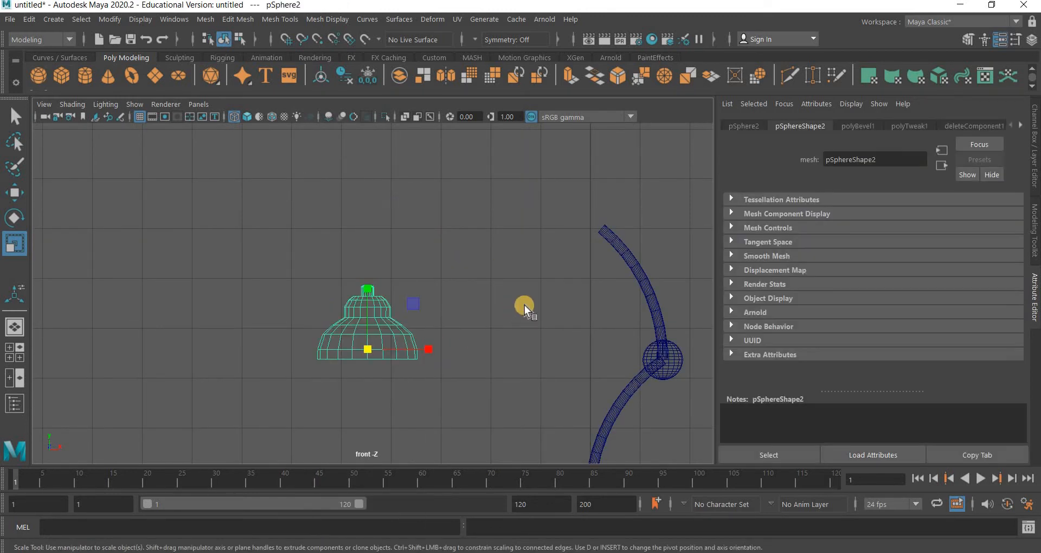
key(space)
key(space)
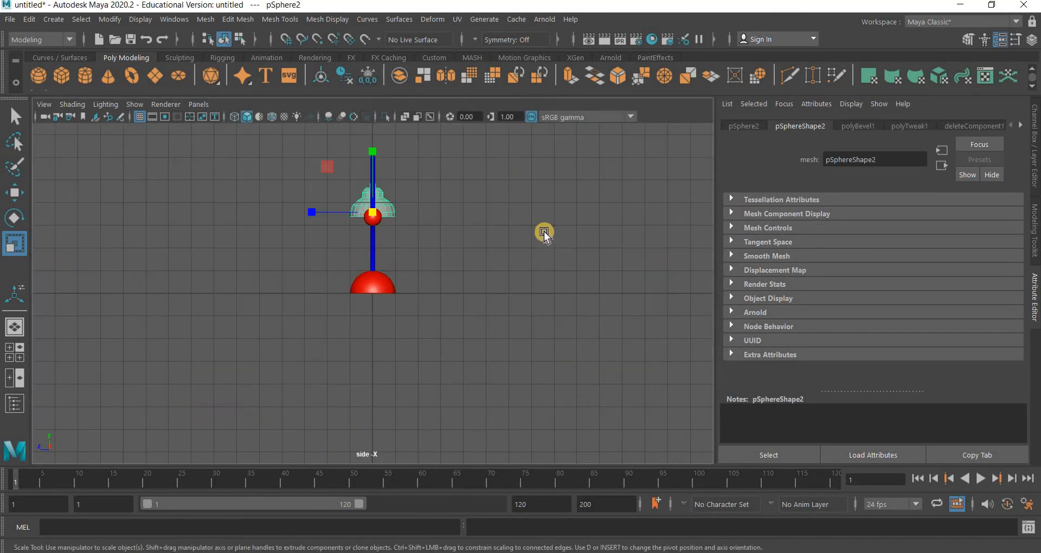
key(space)
alt+drag(425, 323, 456, 412)
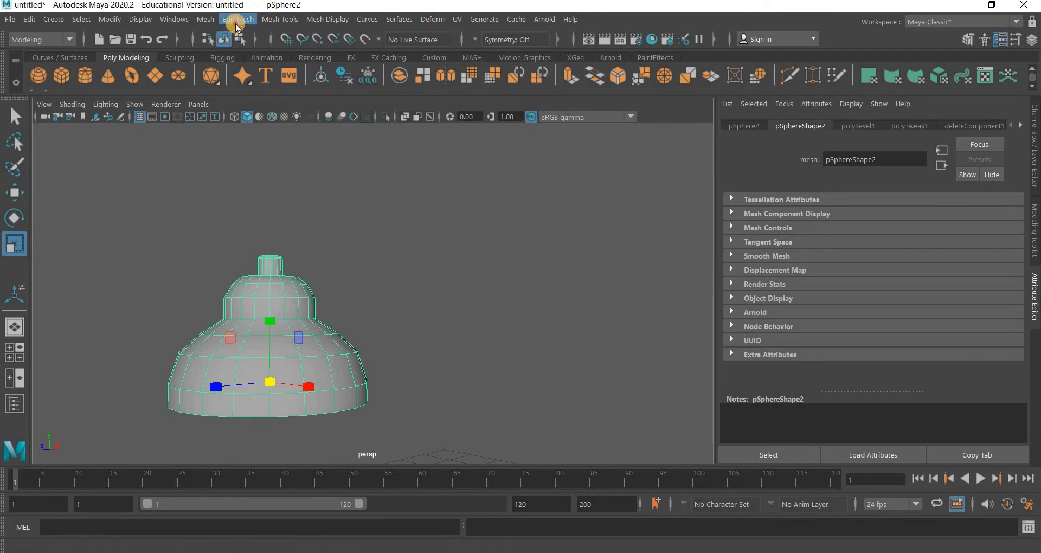
- Extrude the whole lampshade's faces outward along their normals to give the open shell a thin wall
click(238, 19)
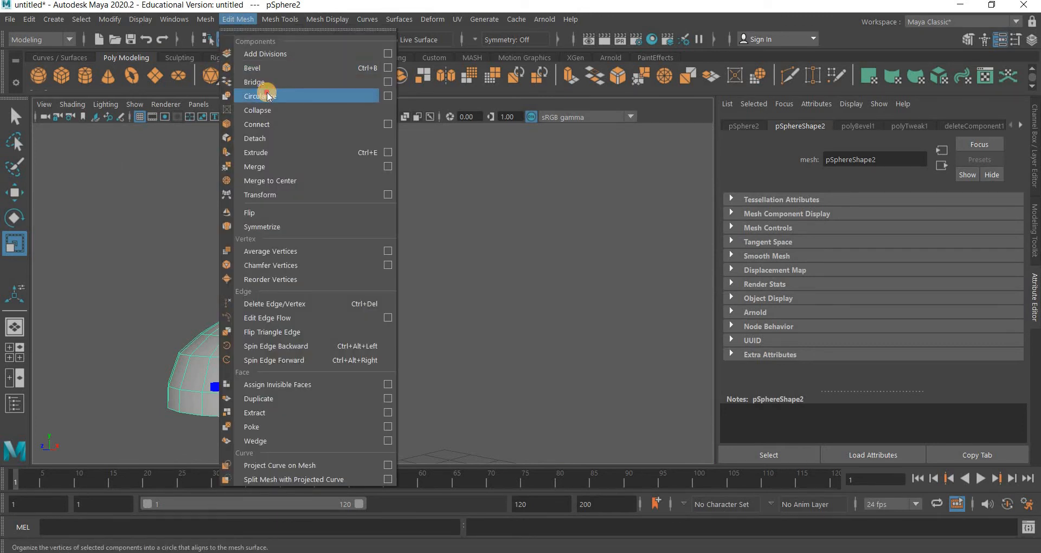
click(263, 153)
alt+drag(385, 379, 421, 393)
click(436, 332)
drag(431, 332, 445, 332)
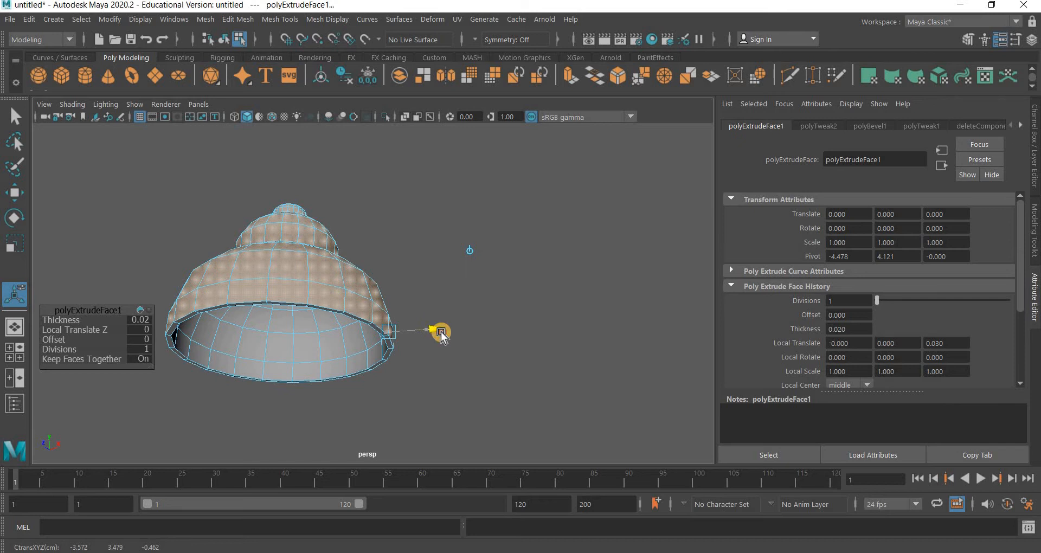
drag(440, 332, 525, 416)
click(372, 404)
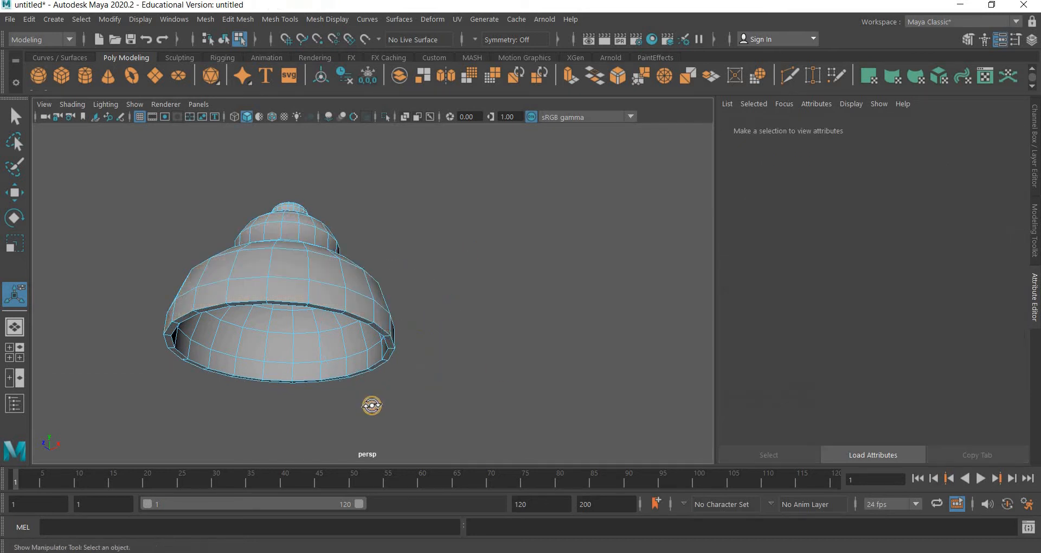
alt+drag(372, 404, 433, 202)
scroll(473, 310, up, 5)
scroll(419, 315, down, 5)
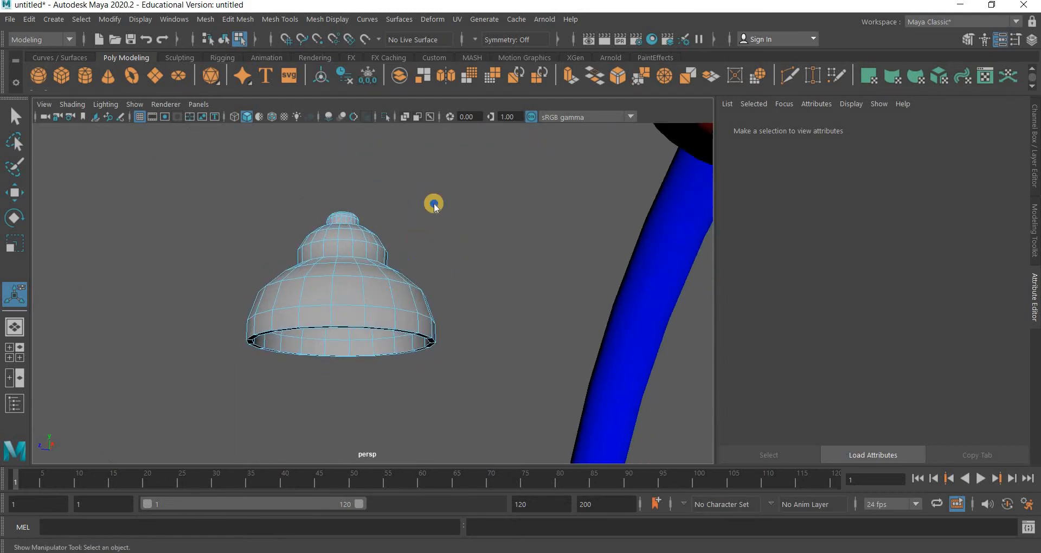
- Return to Object Mode and smooth the whole lampshade pSphere2 with one division
right_drag(374, 182, 367, 288)
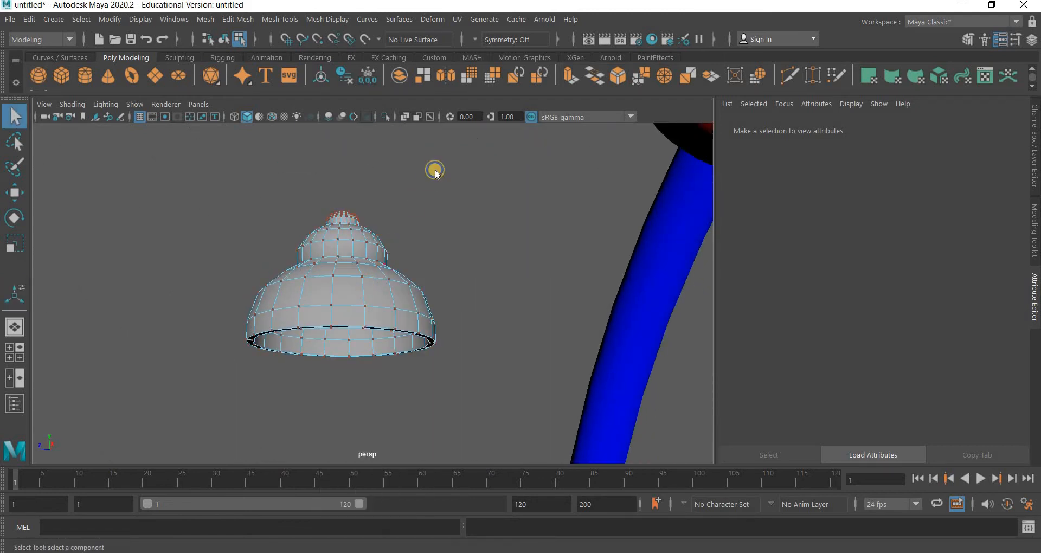
right_drag(368, 182, 381, 272)
click(526, 281)
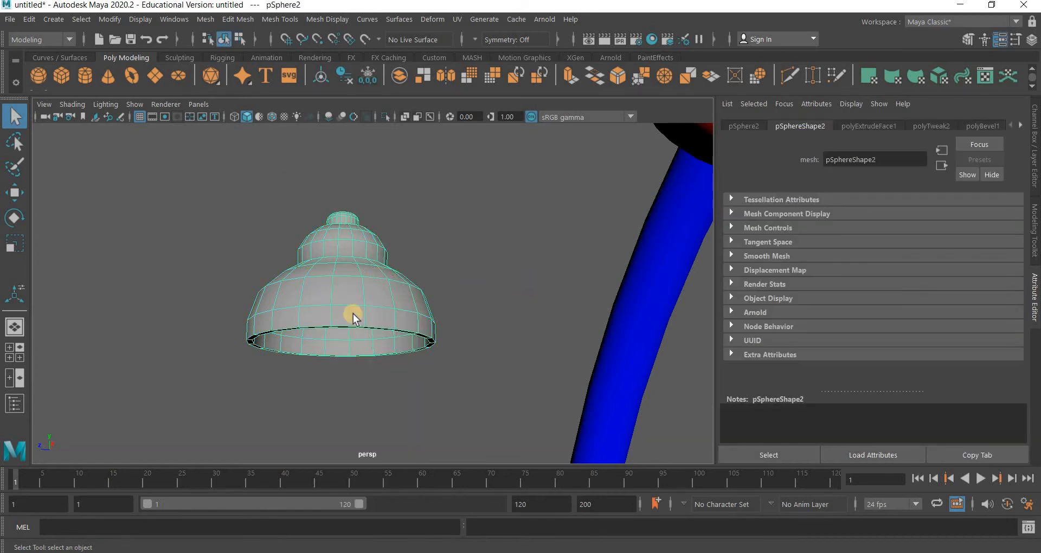
click(353, 314)
click(209, 19)
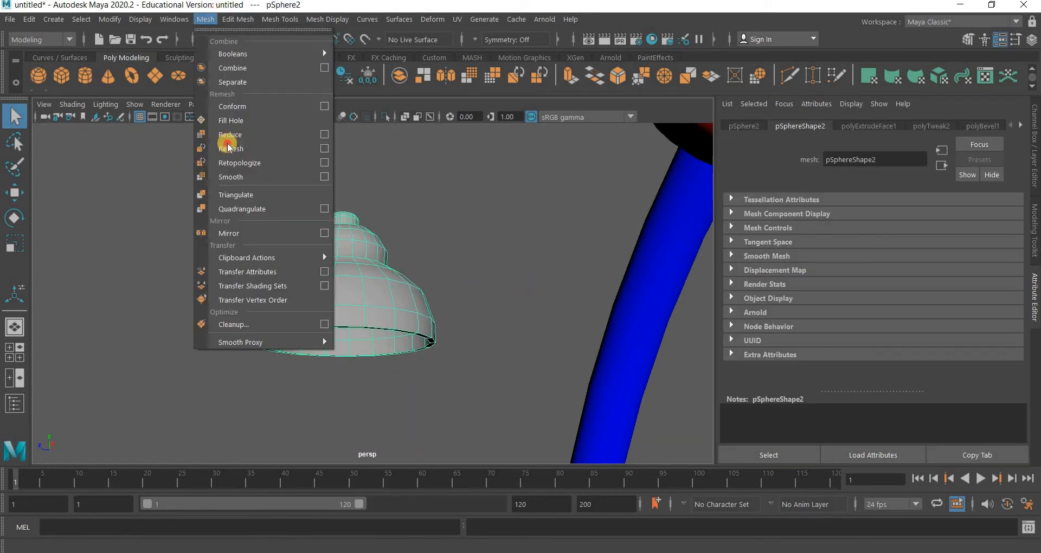
click(239, 177)
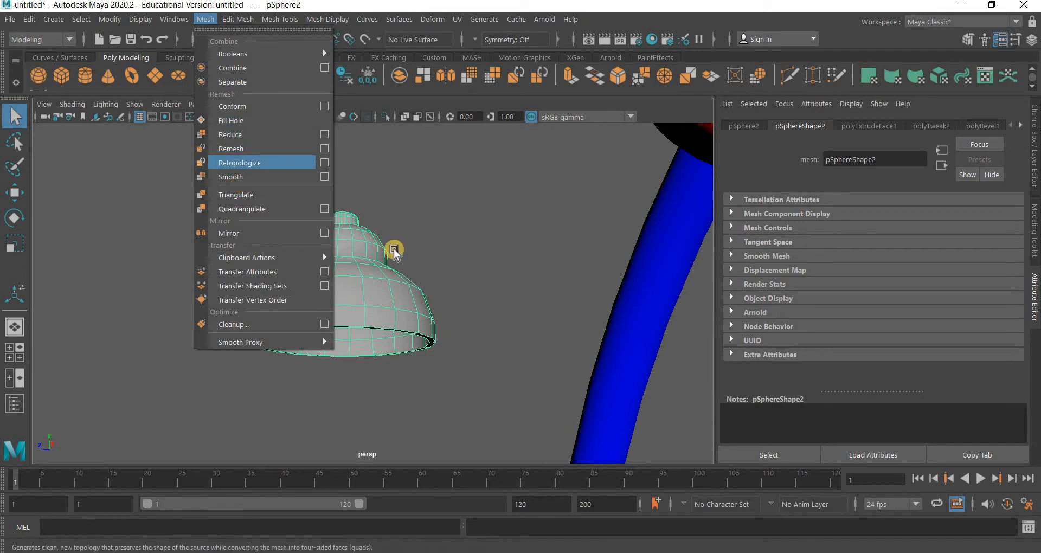
click(370, 323)
click(413, 346)
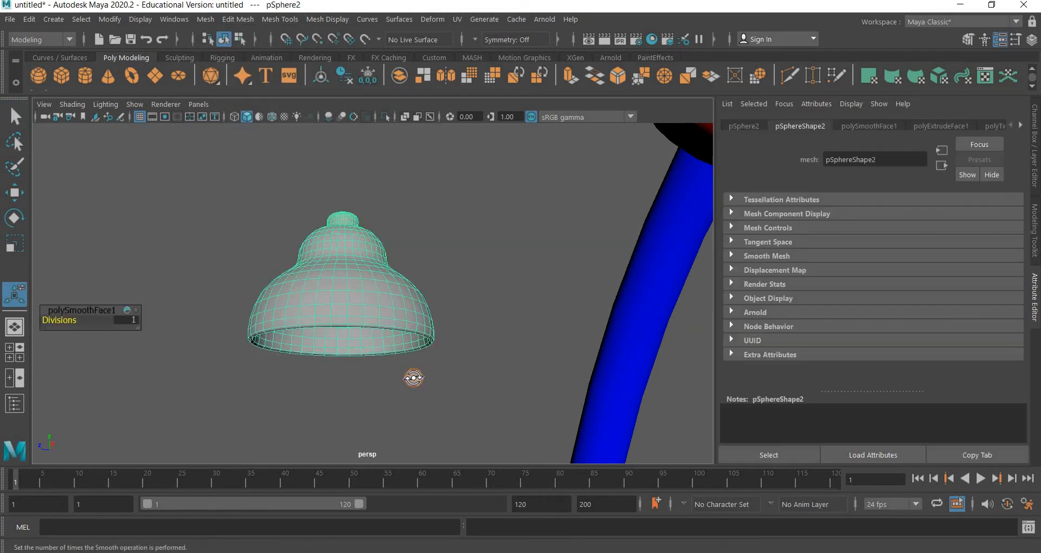
- Move the lampshade's pivot to the top of its stem in the front view, snapping it to a vertex
alt+drag(446, 363, 380, 336)
scroll(391, 334, down, 5)
click(12, 192)
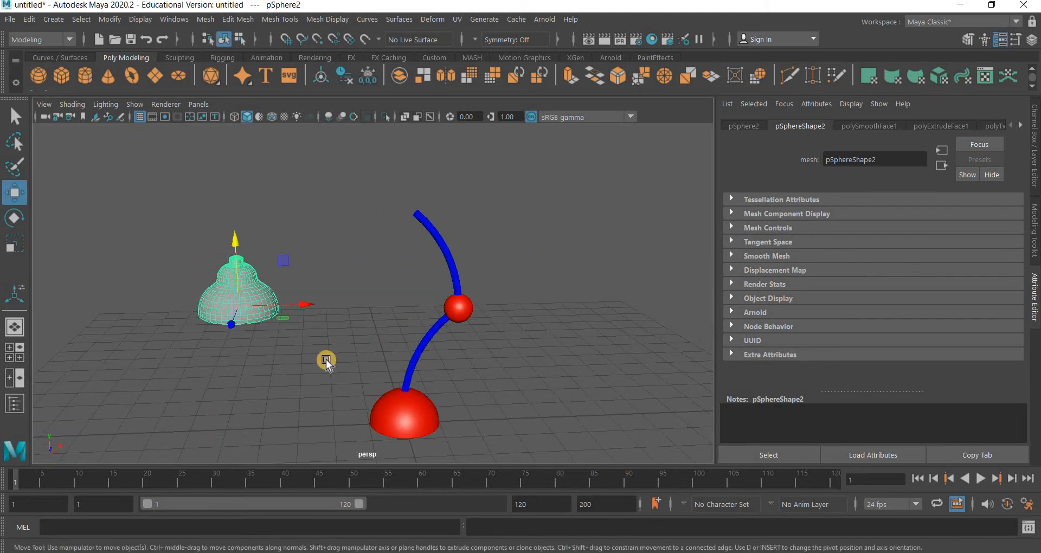
key(space)
key(space)
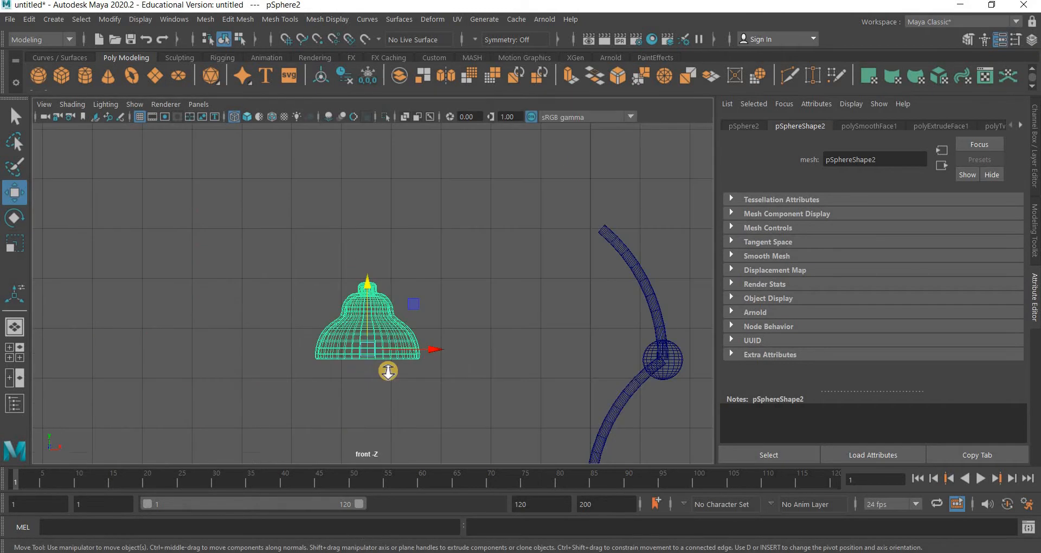
scroll(375, 397, up, 6)
alt+middle_drag(375, 397, 356, 347)
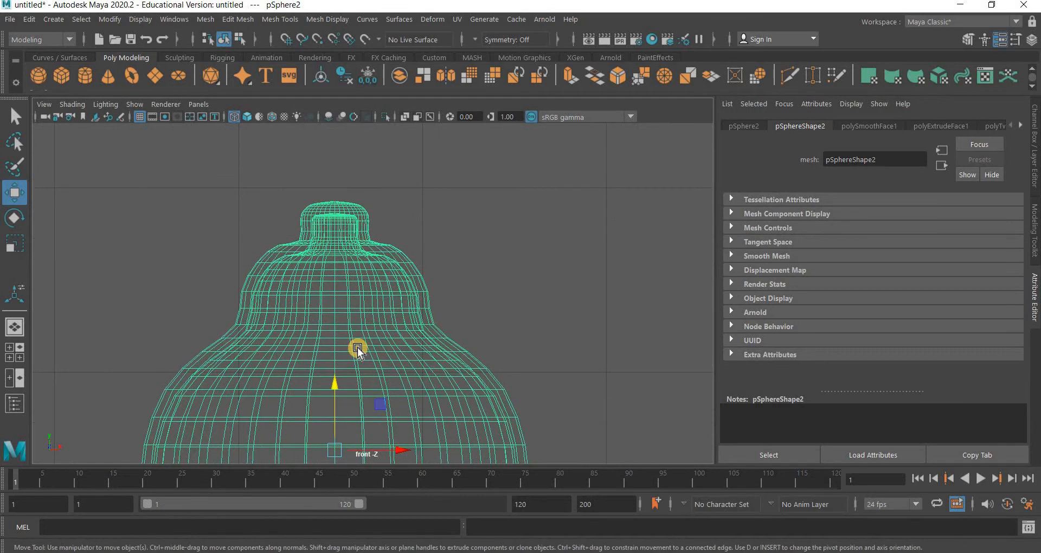
key(v)
middle_drag(334, 282, 382, 319)
key(d)
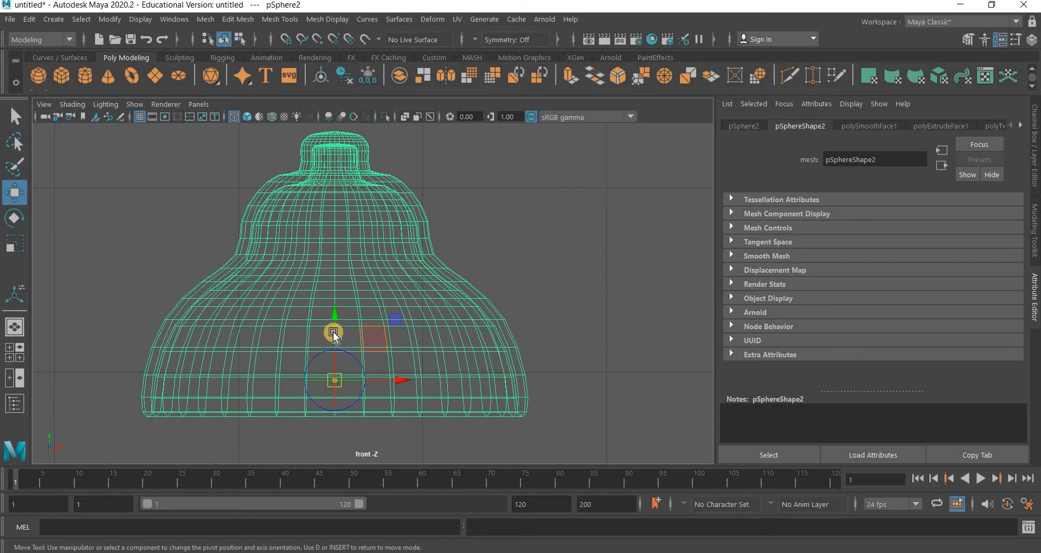
middle_click(356, 123)
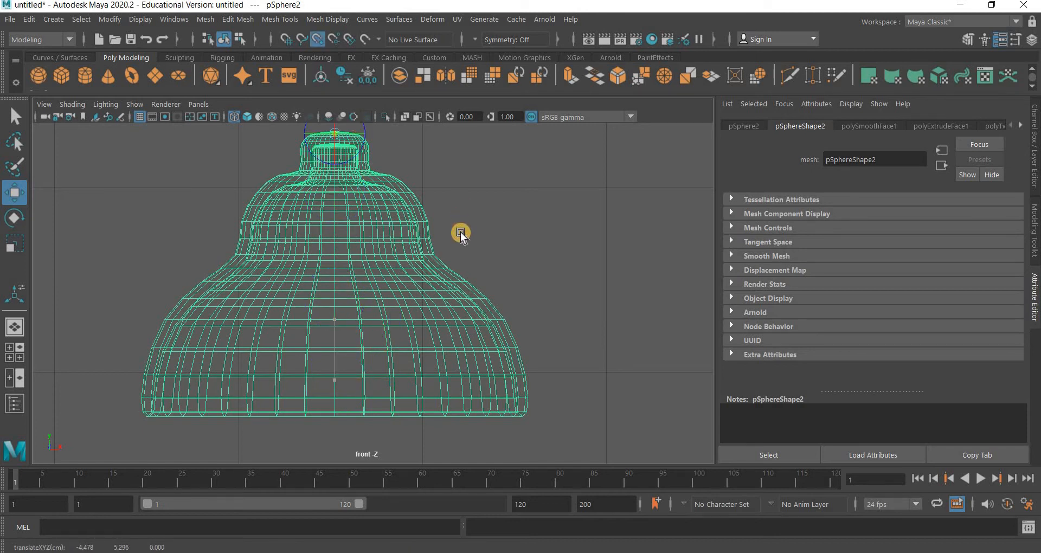
key(d)
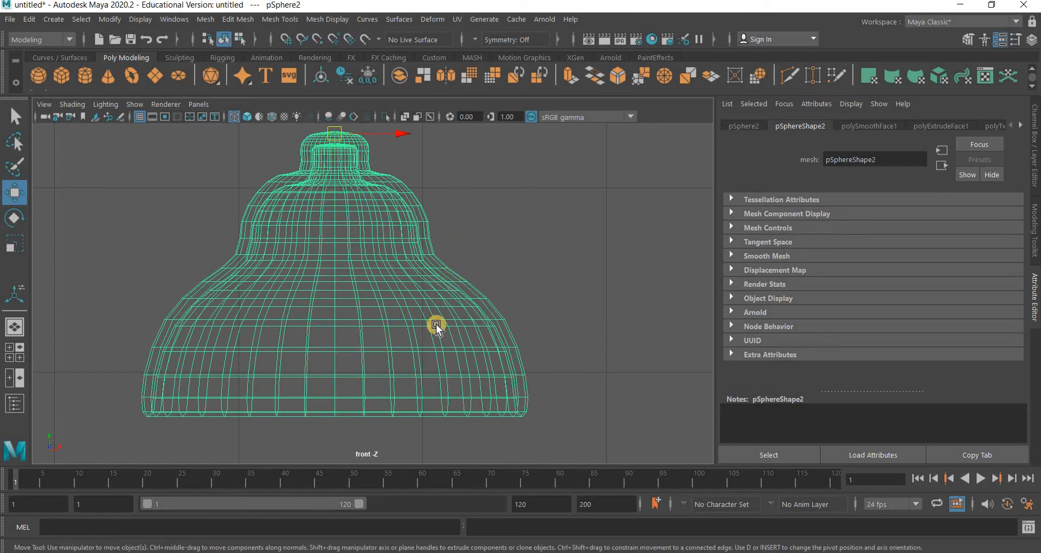
- Rotate the lampshade clockwise about its stem pivot in the front view so the opening faces diagonally down and away from the lamp arm
scroll(431, 320, down, 5)
alt+middle_drag(436, 232, 364, 268)
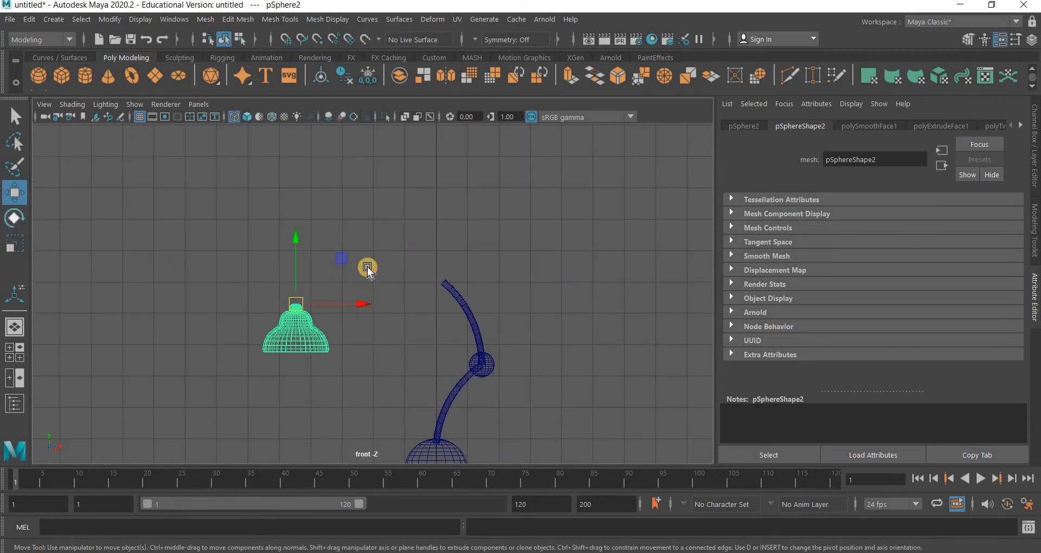
key(e)
drag(359, 325, 968, 174)
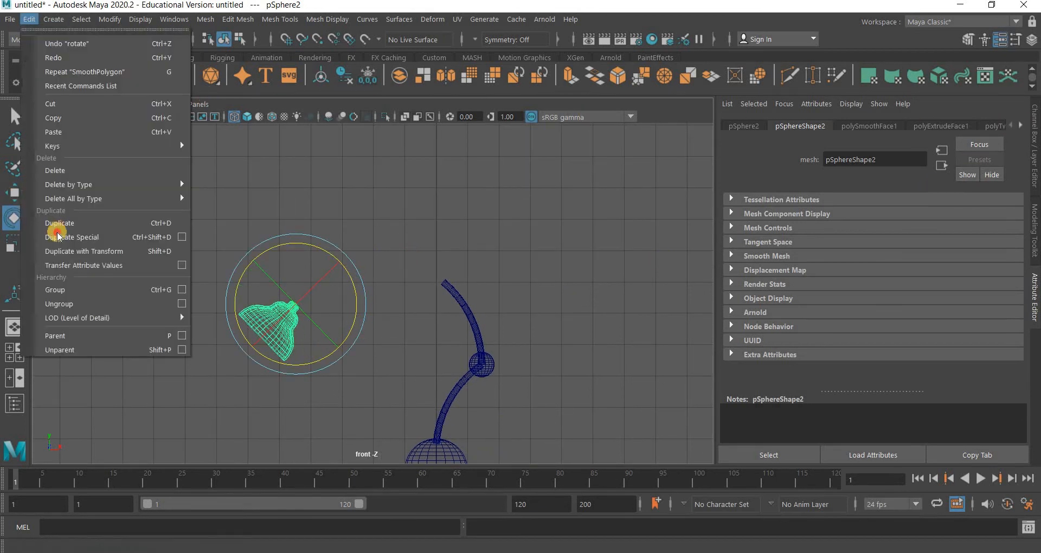
- Delete the construction history of the rotated lampshade
click(25, 20)
mouse_move(163, 185)
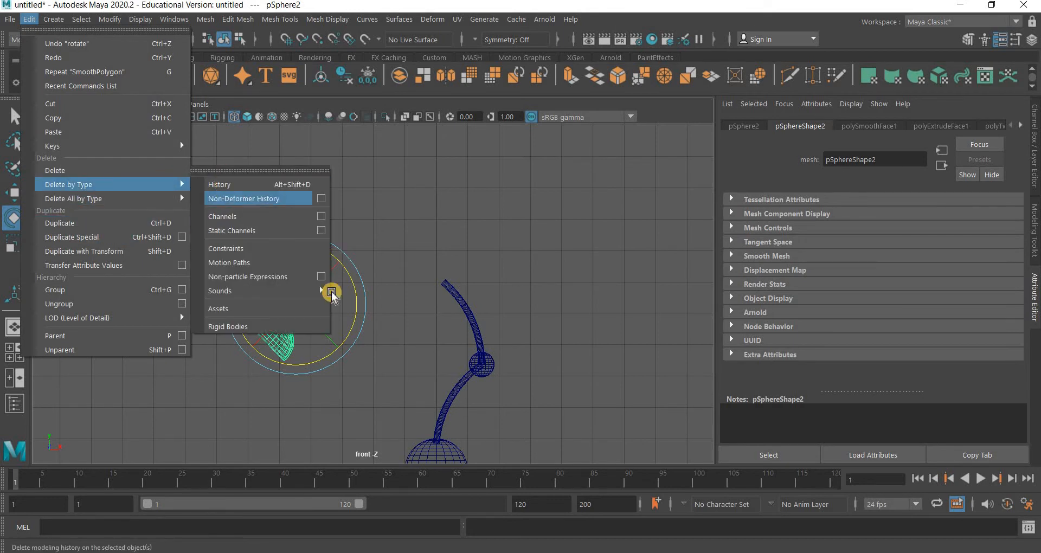
click(239, 183)
- Move the lampshade in the front view onto the free end of the upper arm, so the arm's tip meets the back of the shade
key(w)
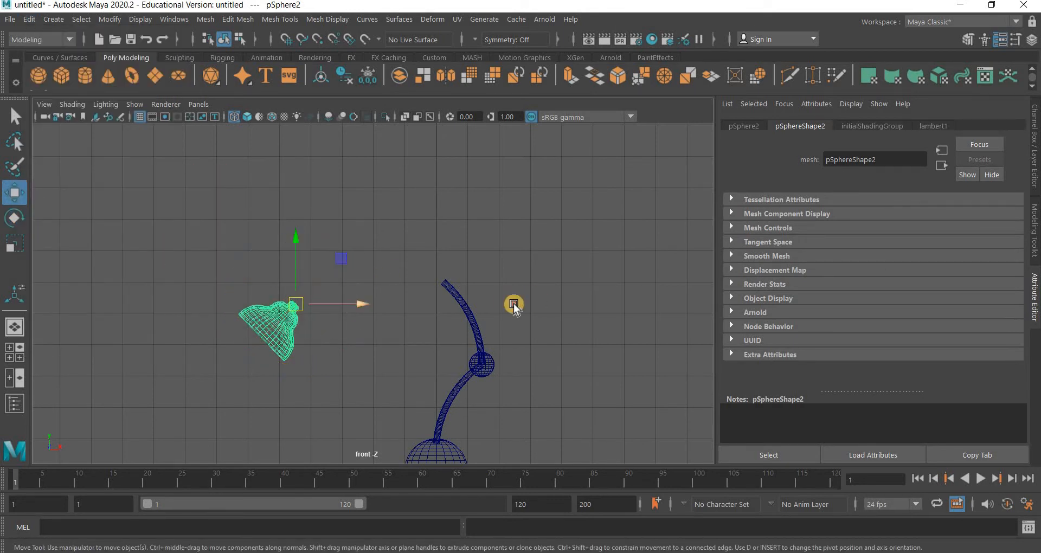
drag(514, 304, 483, 316)
scroll(506, 330, up, 5)
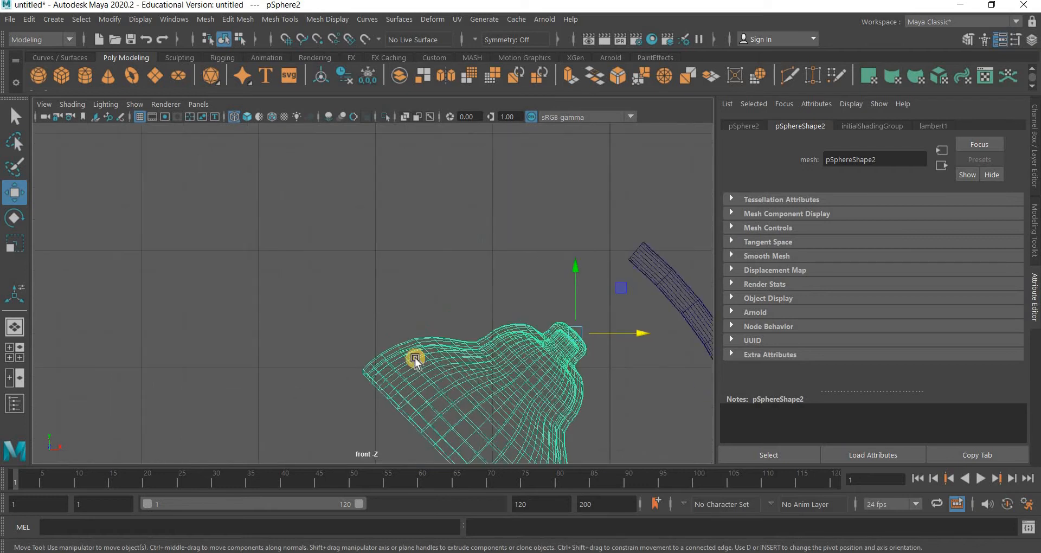
alt+middle_drag(415, 358, 294, 365)
drag(368, 313, 439, 161)
scroll(348, 441, up, 6)
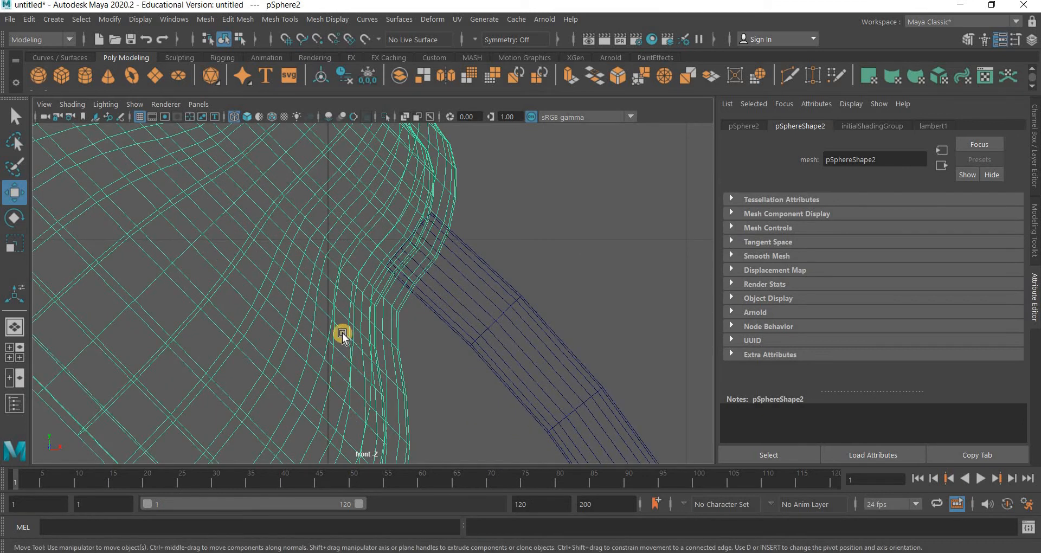
scroll(357, 320, down, 6)
scroll(382, 320, up, 8)
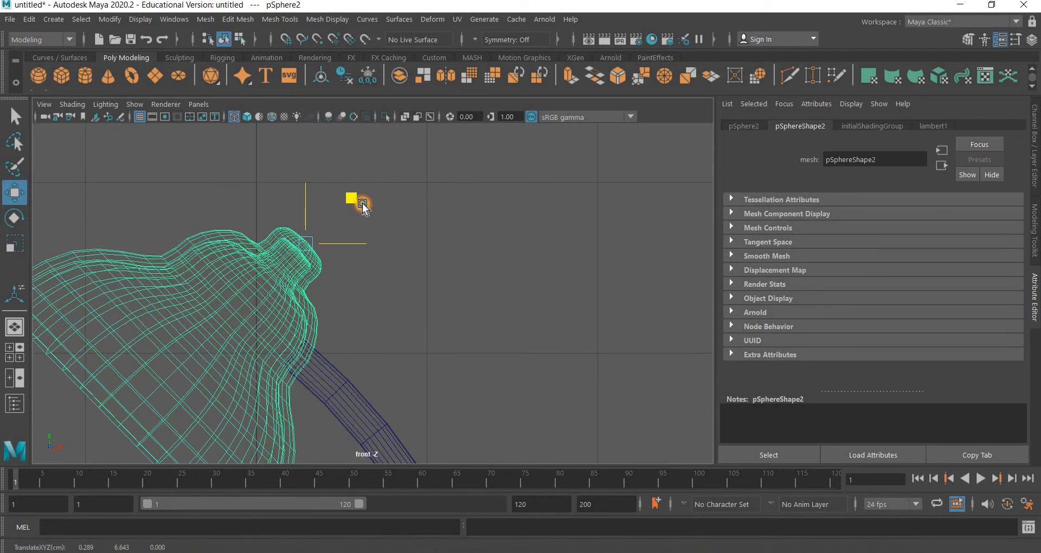
drag(356, 202, 340, 383)
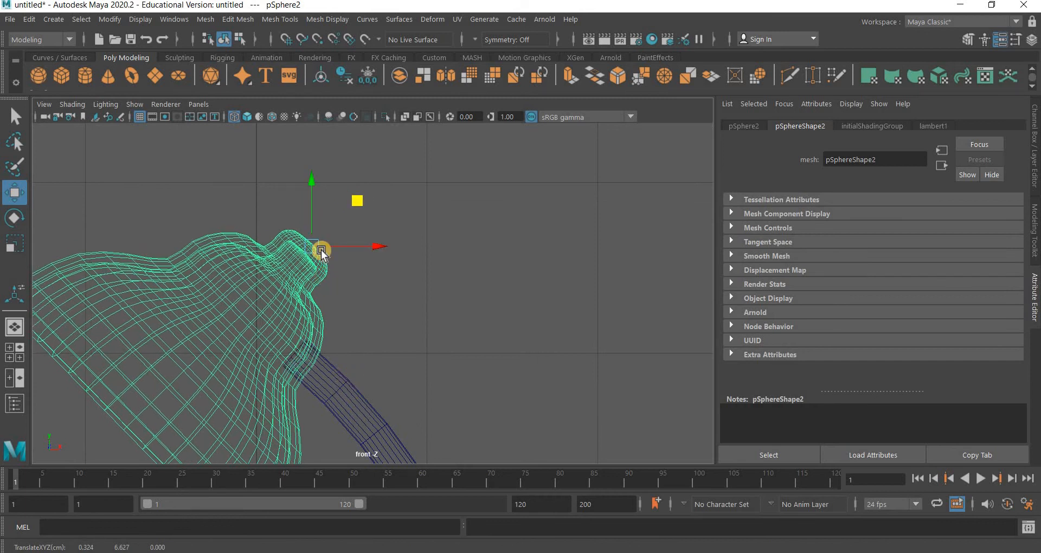
scroll(321, 250, up, 3)
click(637, 253)
- Assign the existing redmaterial to the lampshade in the perspective view
key(space)
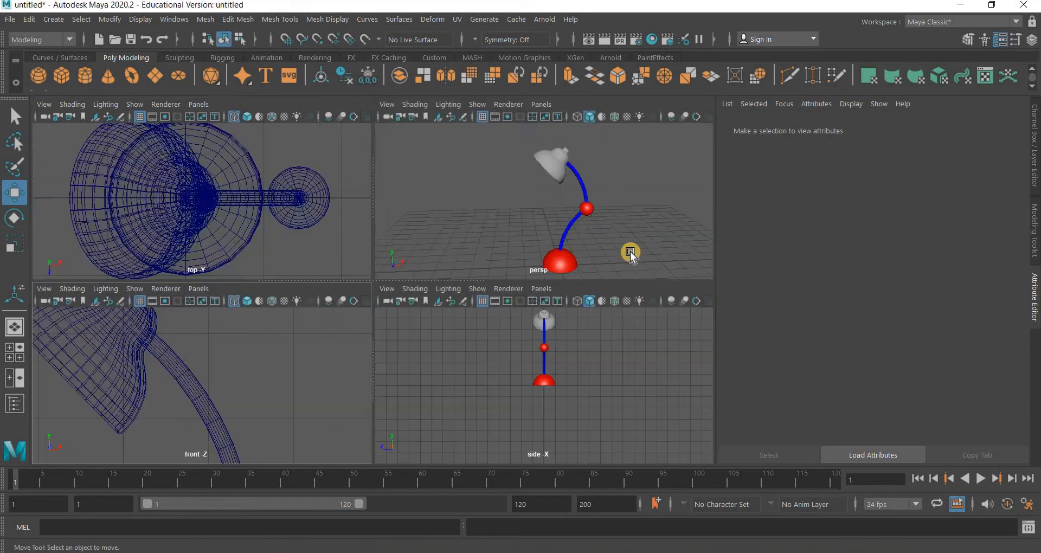
key(space)
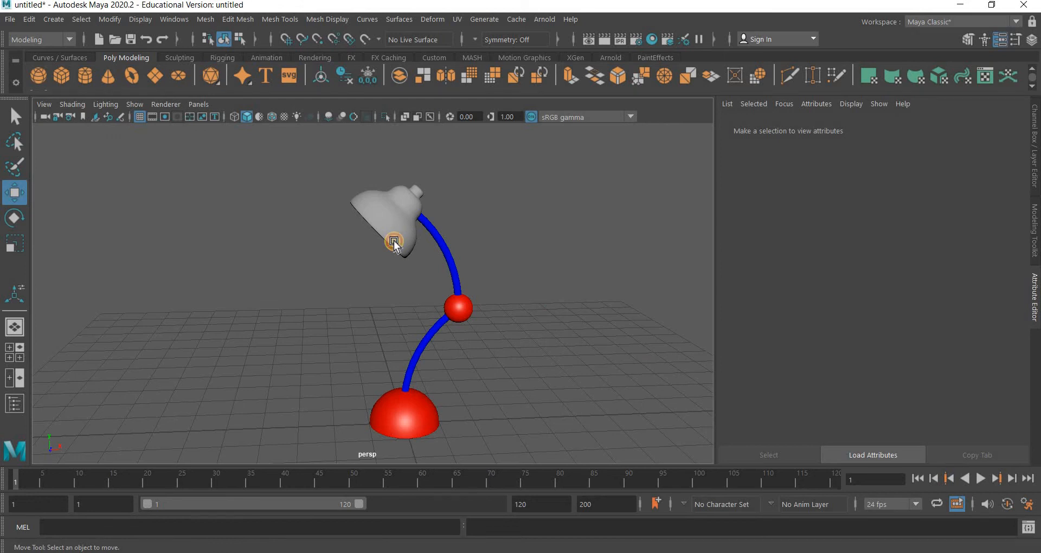
click(394, 244)
right_click(394, 183)
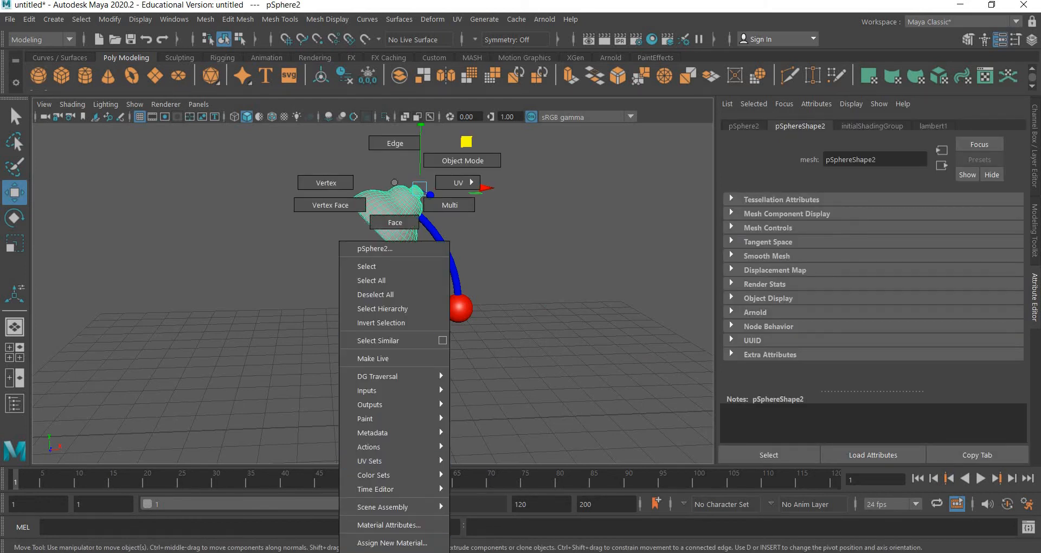
mouse_move(484, 549)
click(486, 510)
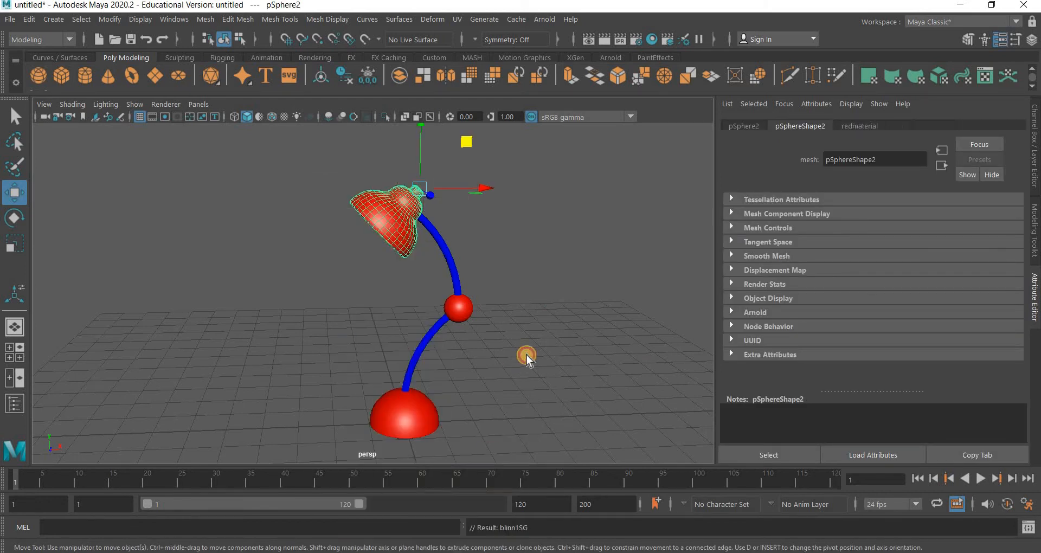
click(479, 358)
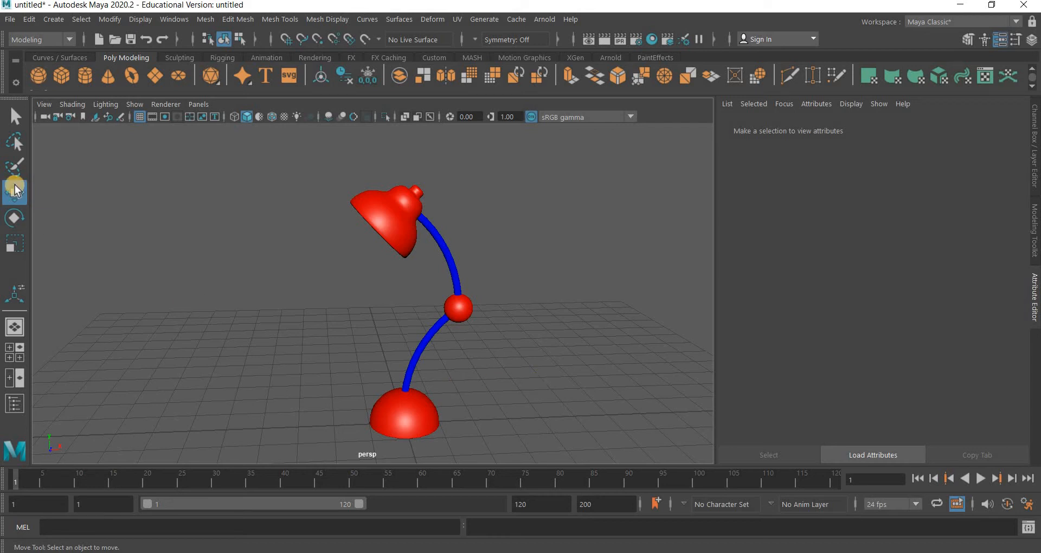
- Create a polygon sphere for the bulb, move it beside the lamp, and assign it a new Blinn material coloured yellow
click(428, 407)
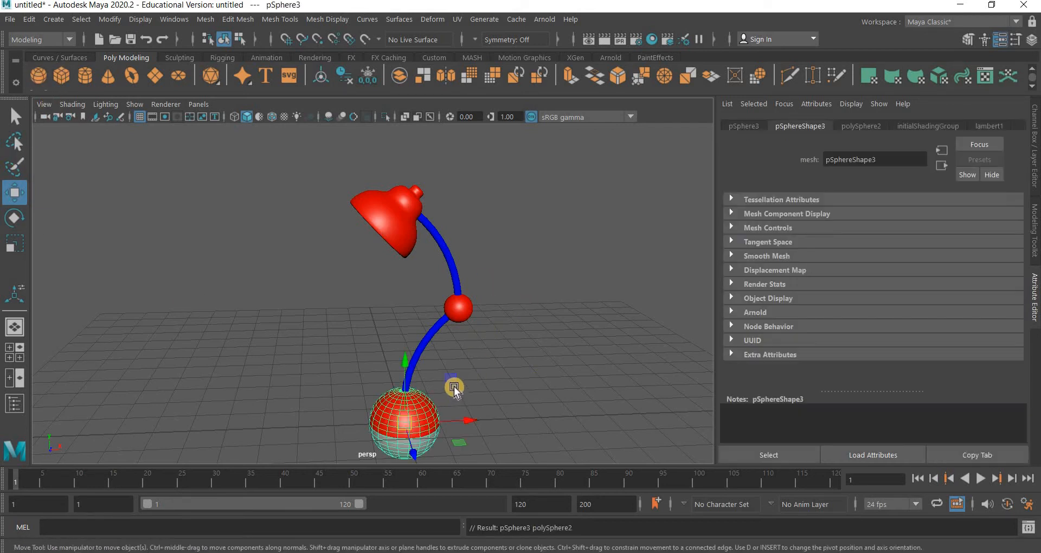
drag(453, 382, 298, 289)
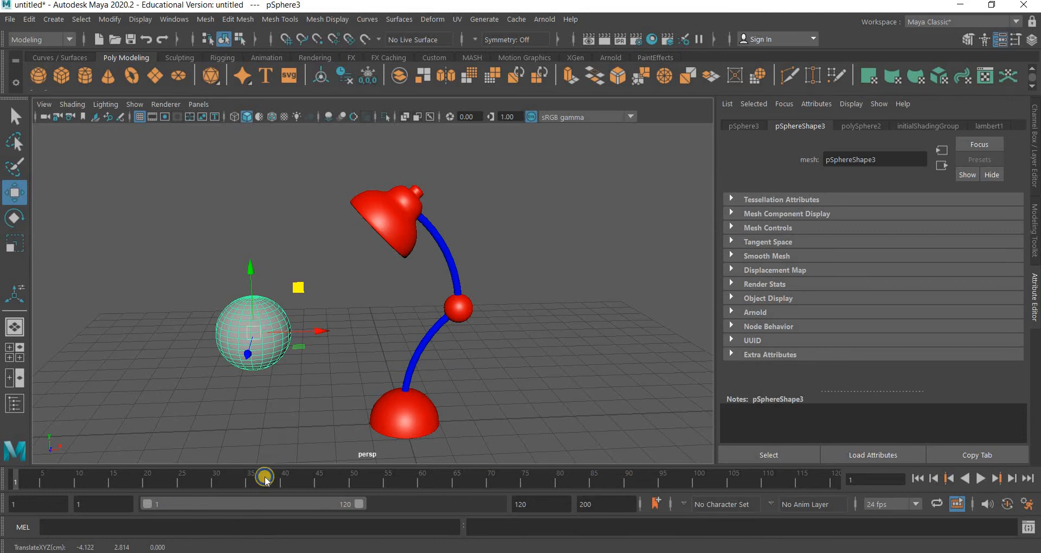
right_drag(265, 477, 246, 542)
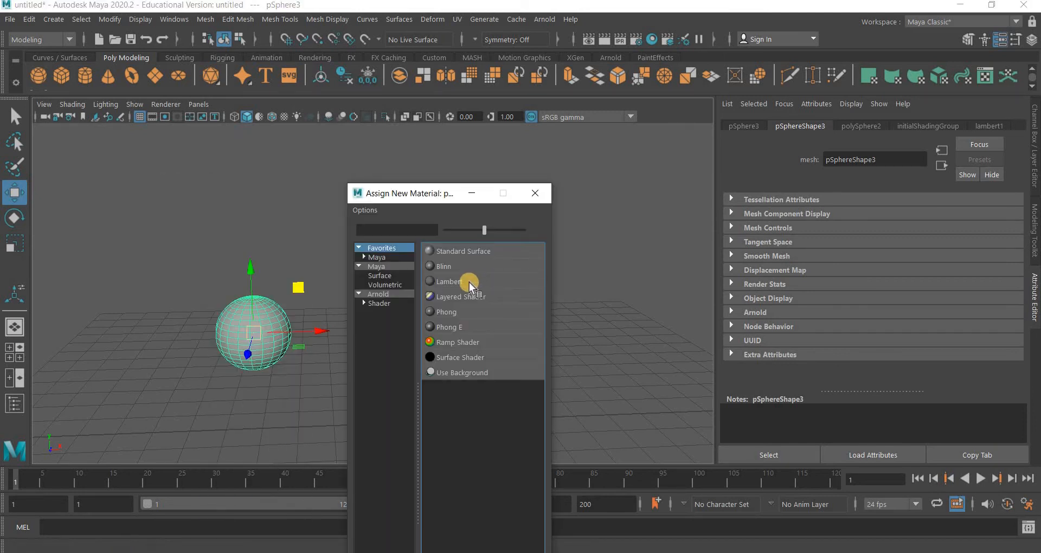
click(449, 269)
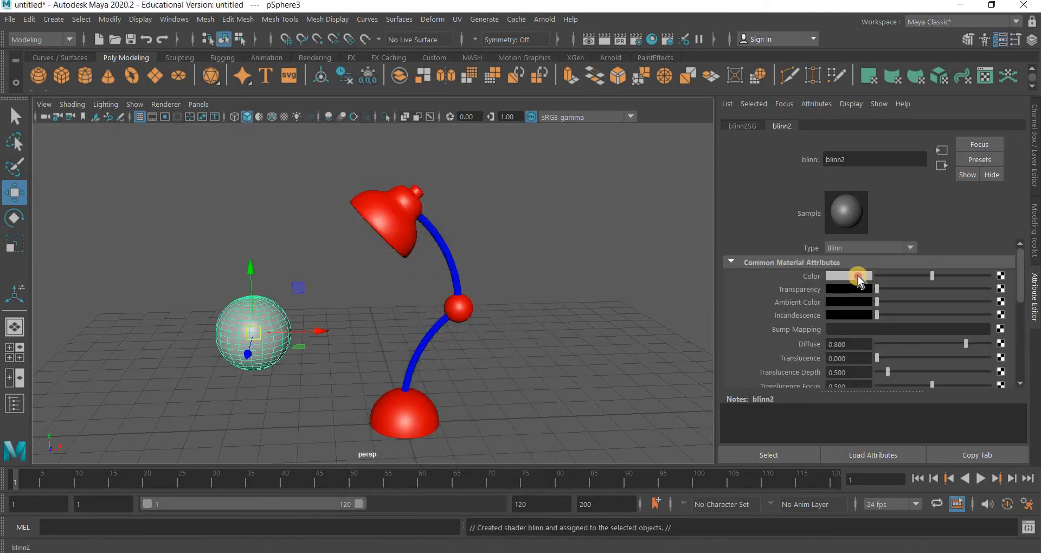
click(850, 276)
click(819, 240)
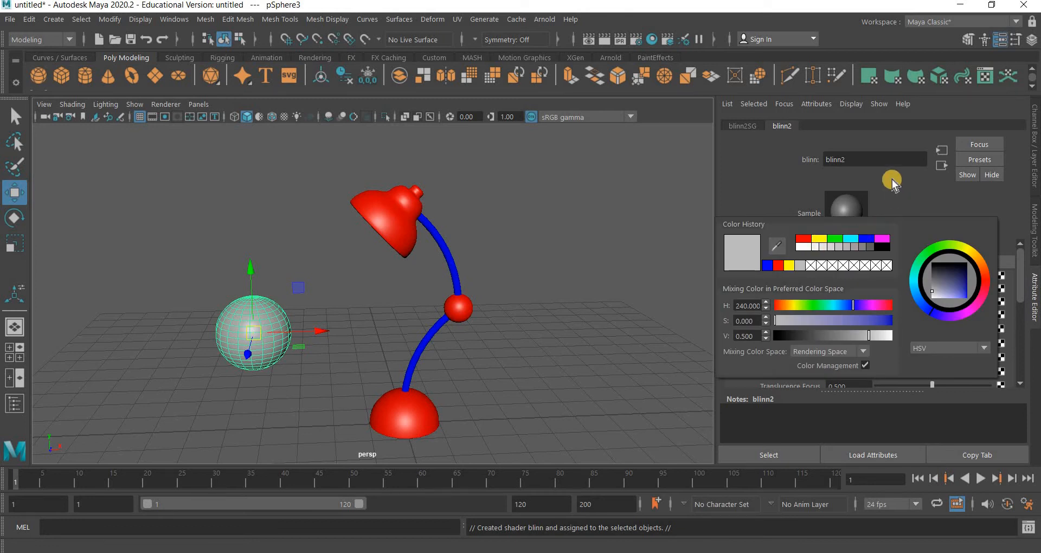
- Rename the sphere's Blinn material as yellowmaterial
click(750, 164)
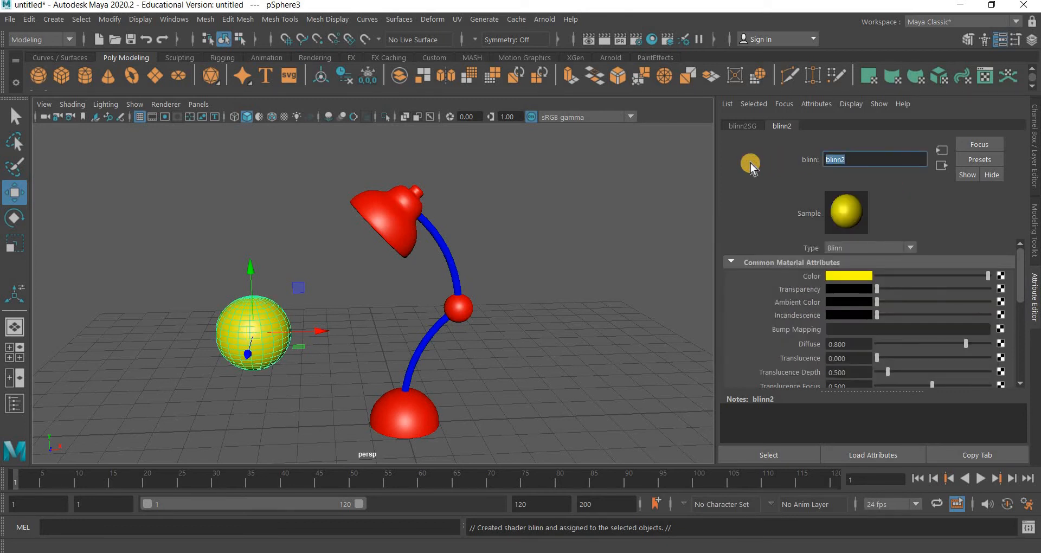
text(lamp)
text(mater)
key(BackSpace)
key(BackSpace)
key(BackSpace)
key(BackSpace)
key(BackSpace)
key(BackSpace)
key(BackSpace)
key(BackSpace)
text(yellowmaterial)
key(Return)
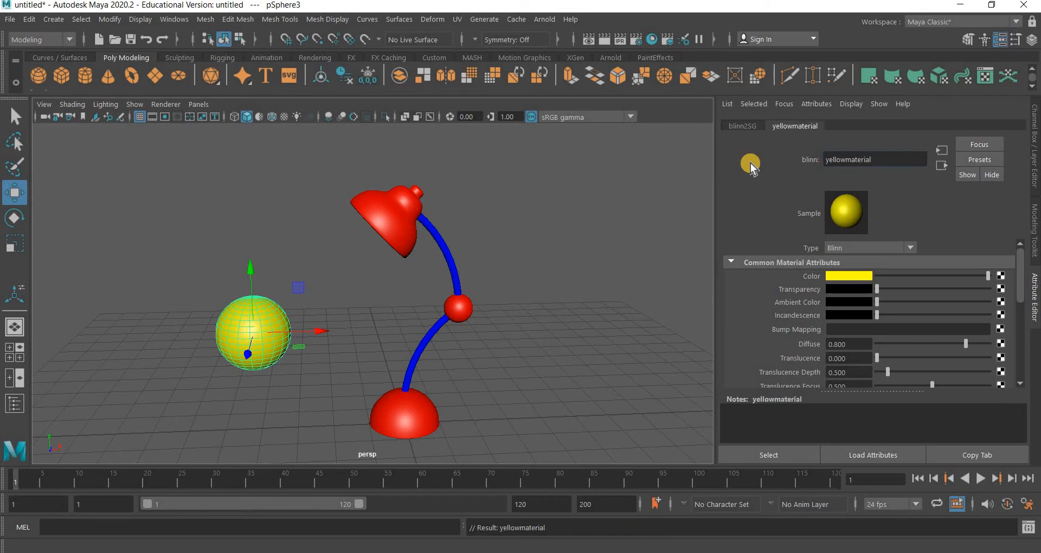
- Lower the saturation of yellowmaterial's color to 0.575 for a pale yellow, and reselect the sphere
click(857, 280)
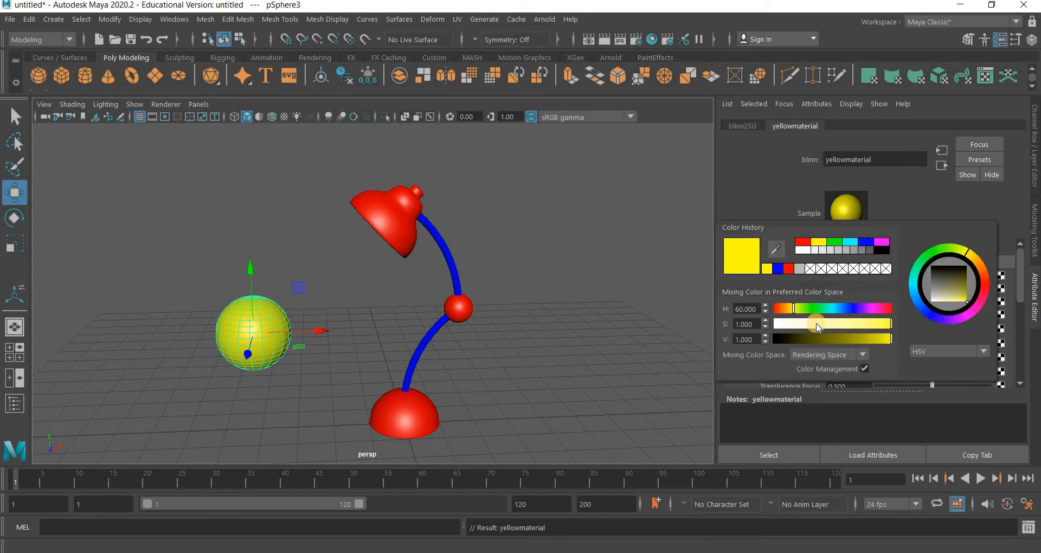
click(853, 328)
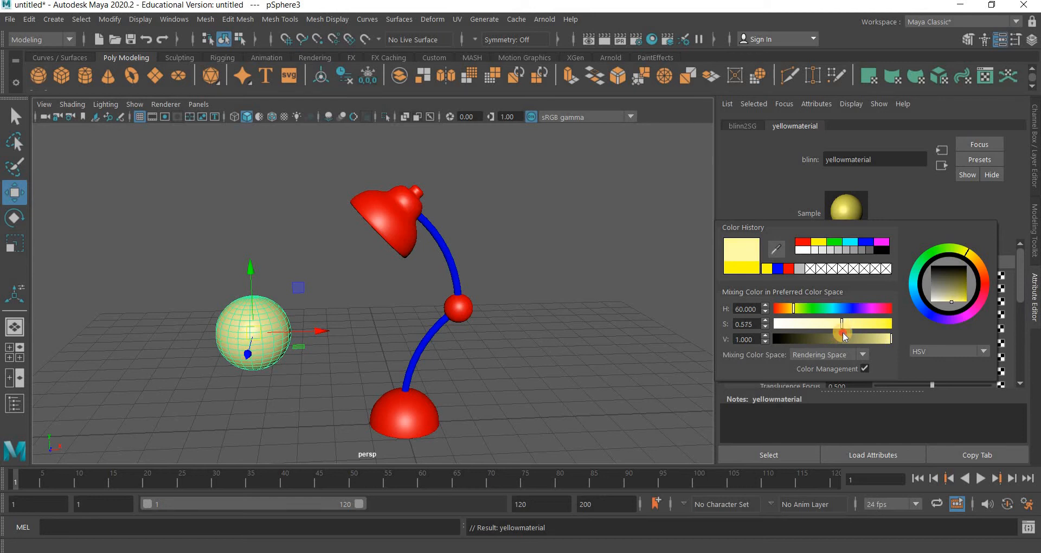
click(333, 365)
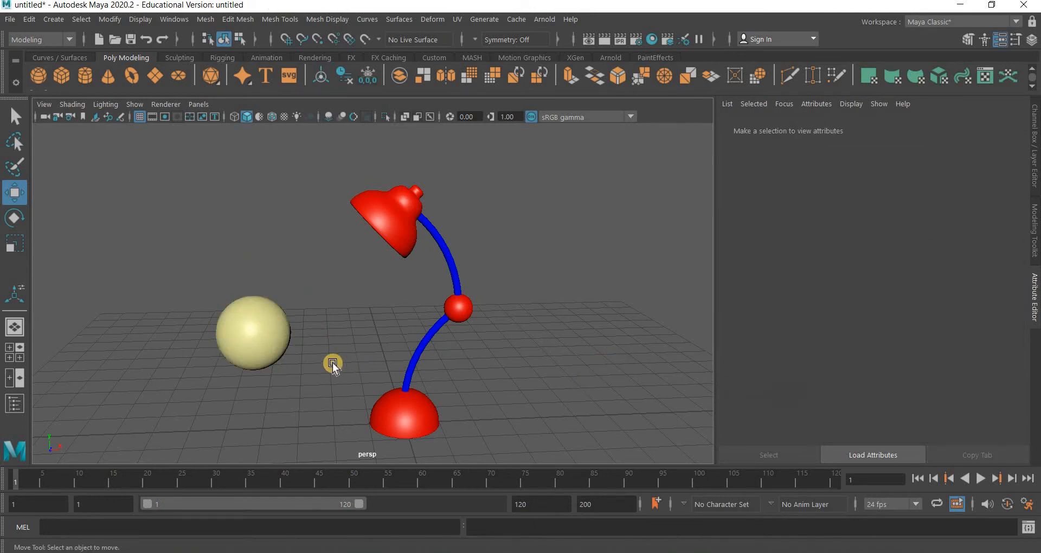
click(243, 337)
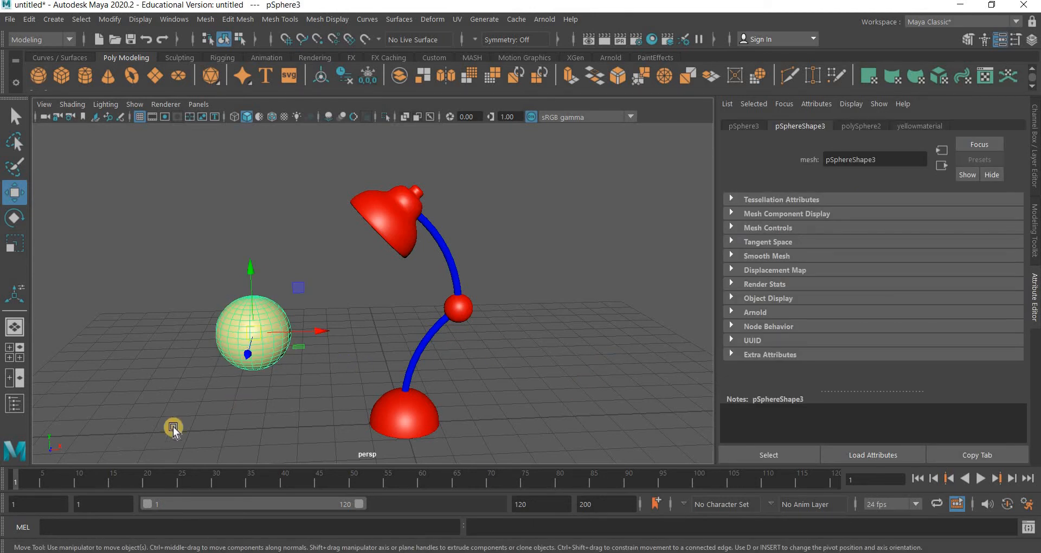
- In the front view, raise the sphere's top vertices with soft selection to pull out a tapered bulb neck
key(space)
scroll(217, 421, down, 3)
key(space)
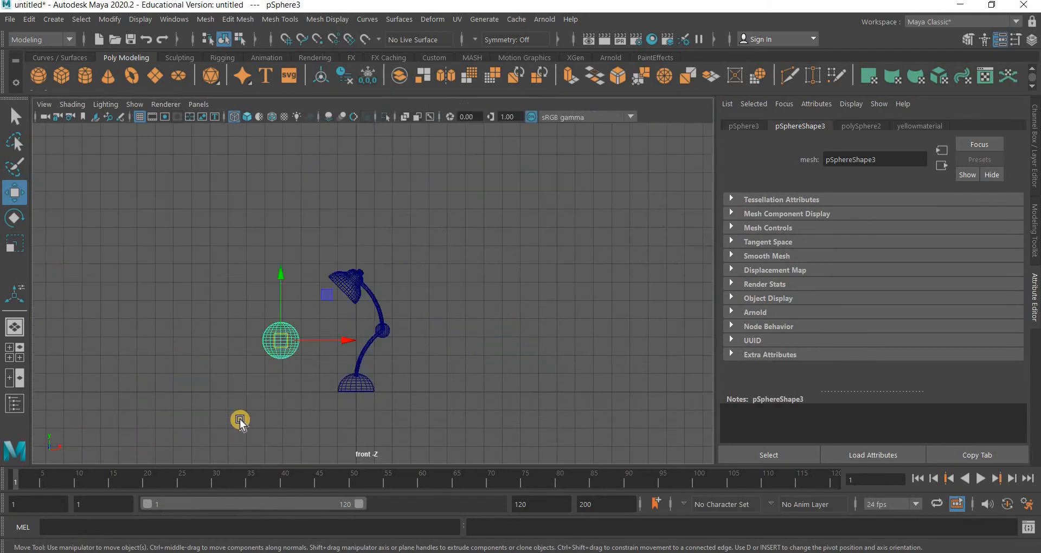
scroll(498, 332, up, 2)
scroll(372, 395, up, 2)
scroll(395, 360, up, 2)
scroll(341, 320, up, 2)
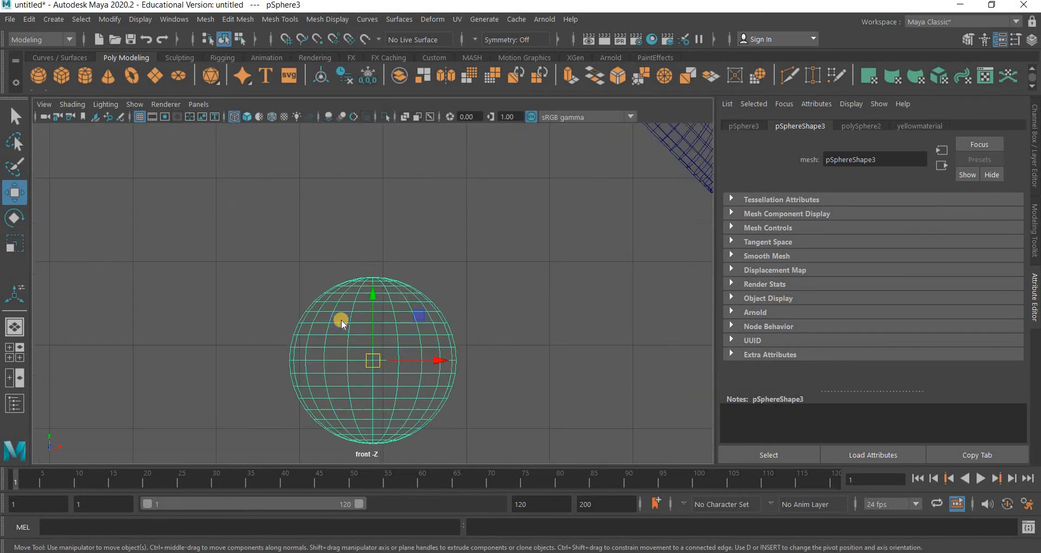
right_drag(396, 322, 329, 182)
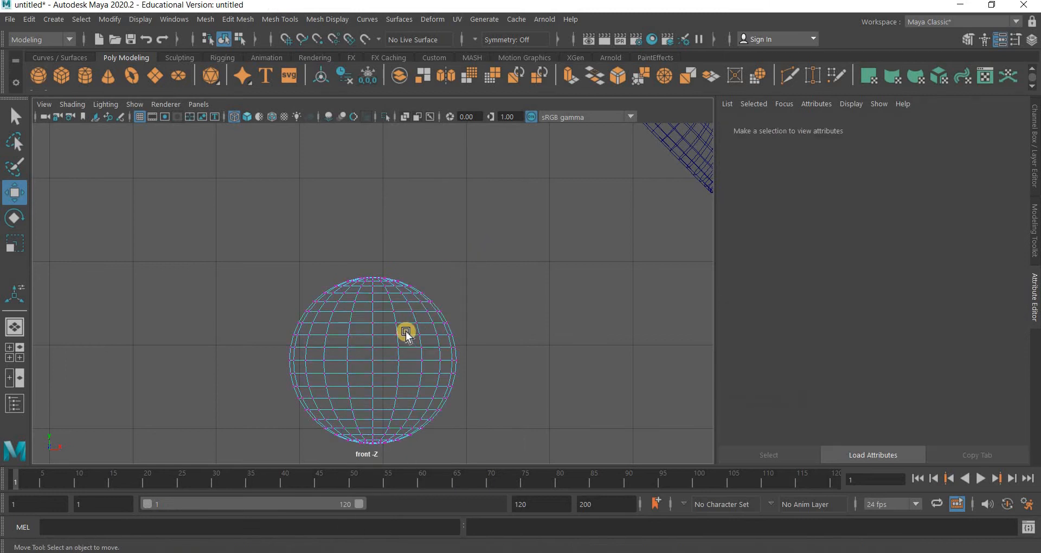
scroll(379, 239, up, 2)
drag(439, 216, 312, 272)
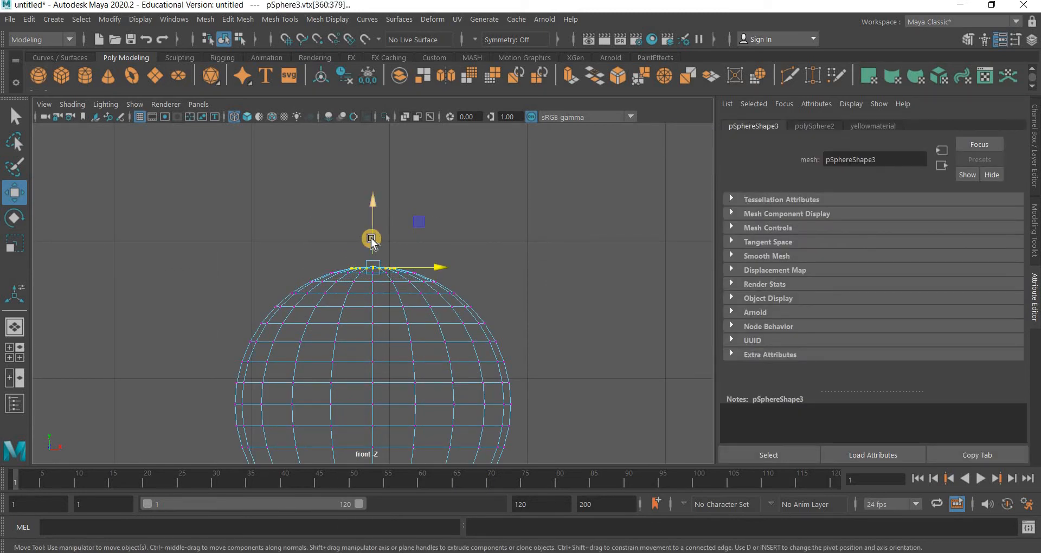
drag(371, 238, 367, 118)
scroll(388, 363, down, 5)
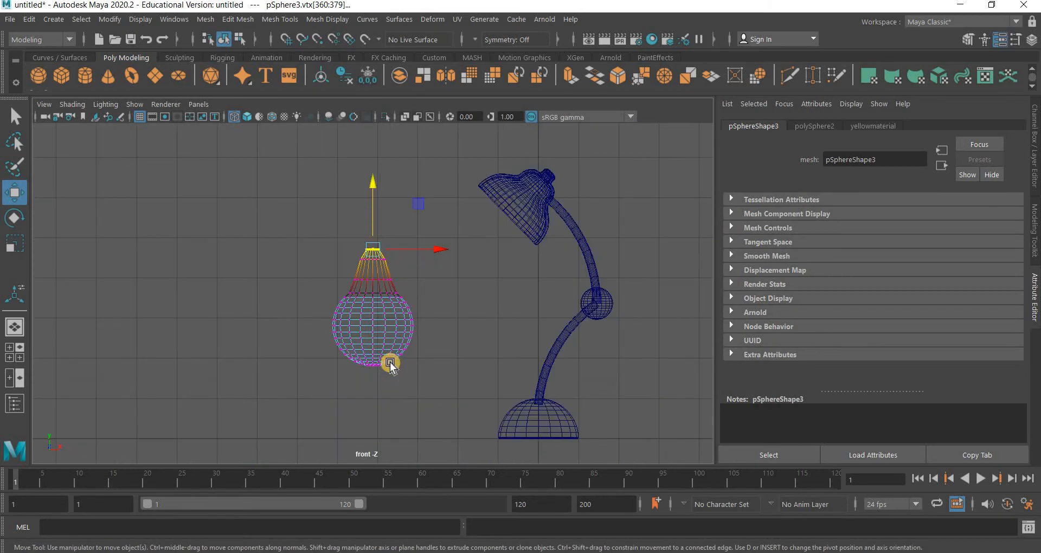
- Scale the vertex row at the neck's base to about 0.82 and the row below its tip to about 1.42
scroll(409, 414, up, 2)
alt+middle_drag(398, 402, 345, 400)
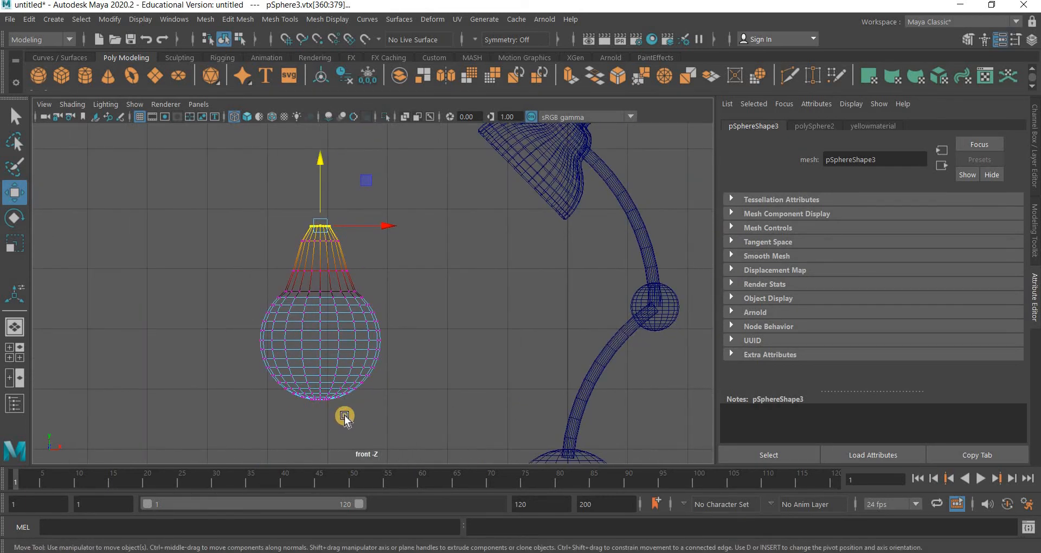
scroll(387, 266, up, 3)
mouse_move(386, 267)
mouse_down()
mouse_move(227, 295)
mouse_move(284, 295)
mouse_up()
key(r)
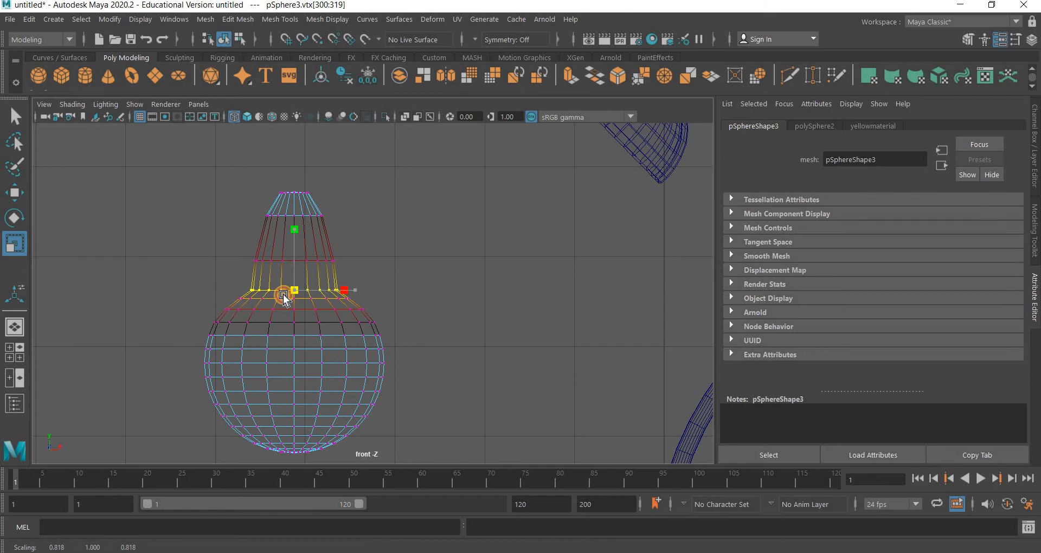
drag(350, 206, 233, 231)
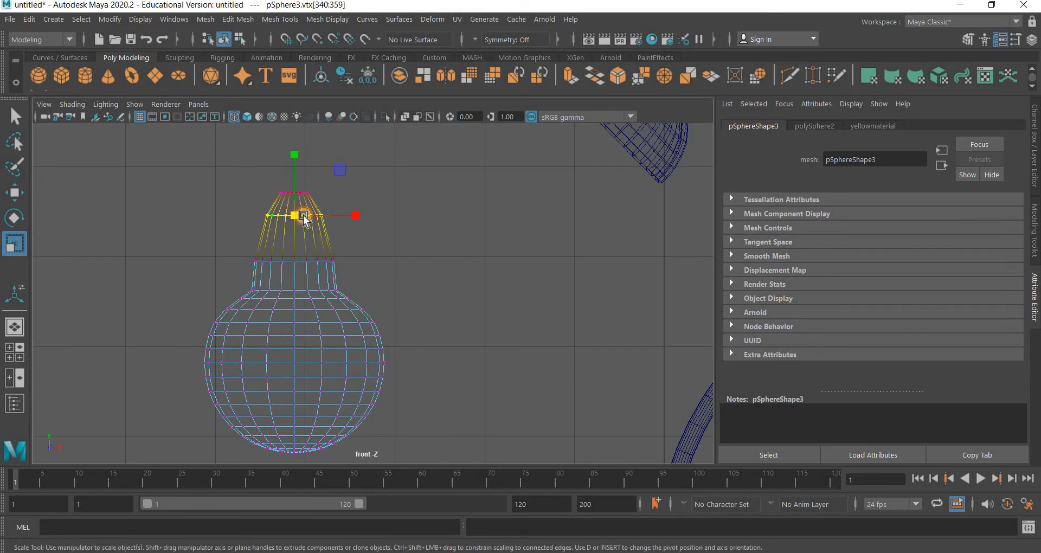
drag(303, 217, 315, 217)
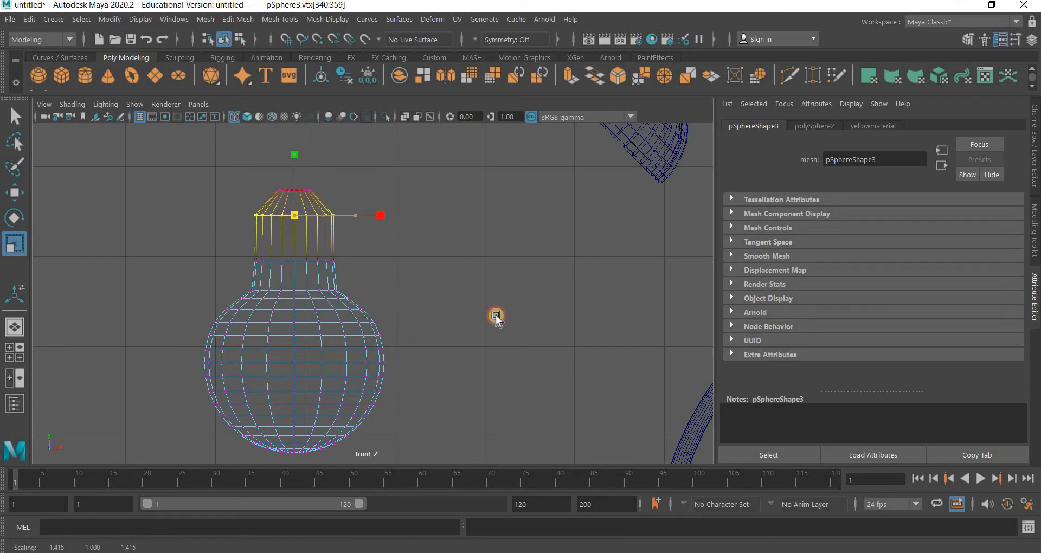
click(418, 333)
- Select all the neck vertices, widen the soft selection falloff radius to about 1.32, and raise the neck to elongate the bulb
scroll(419, 333, down, 5)
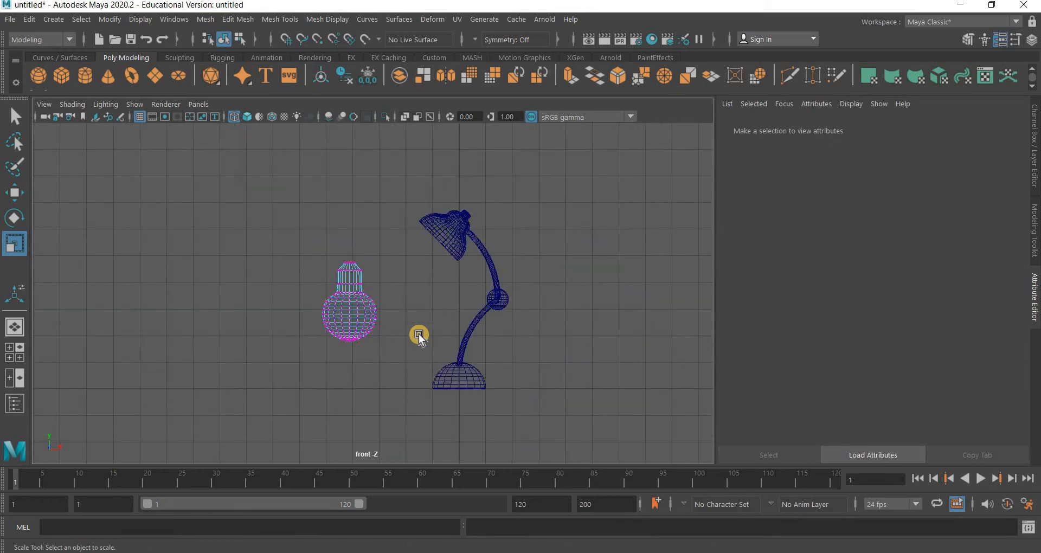
scroll(419, 334, up, 5)
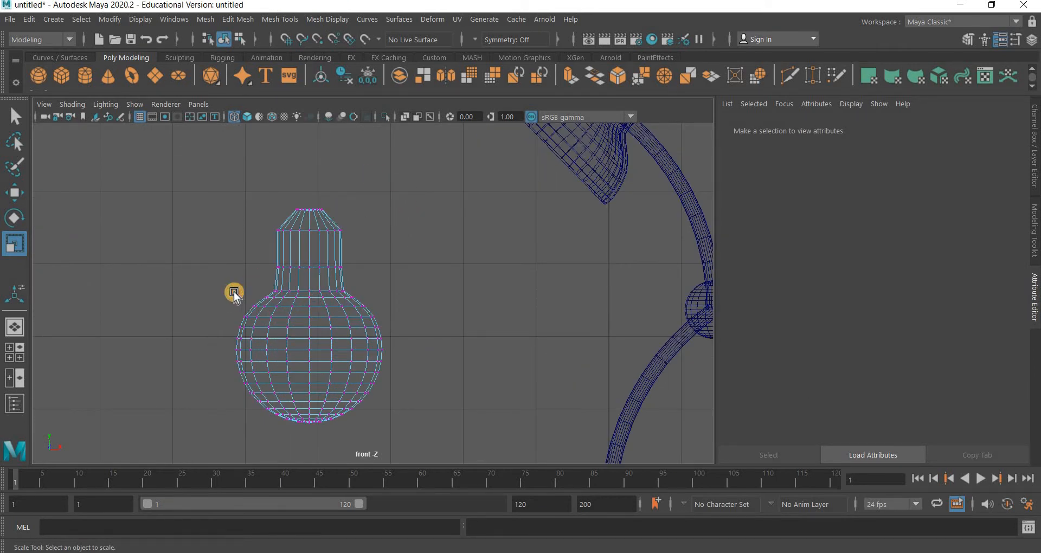
drag(377, 172, 234, 292)
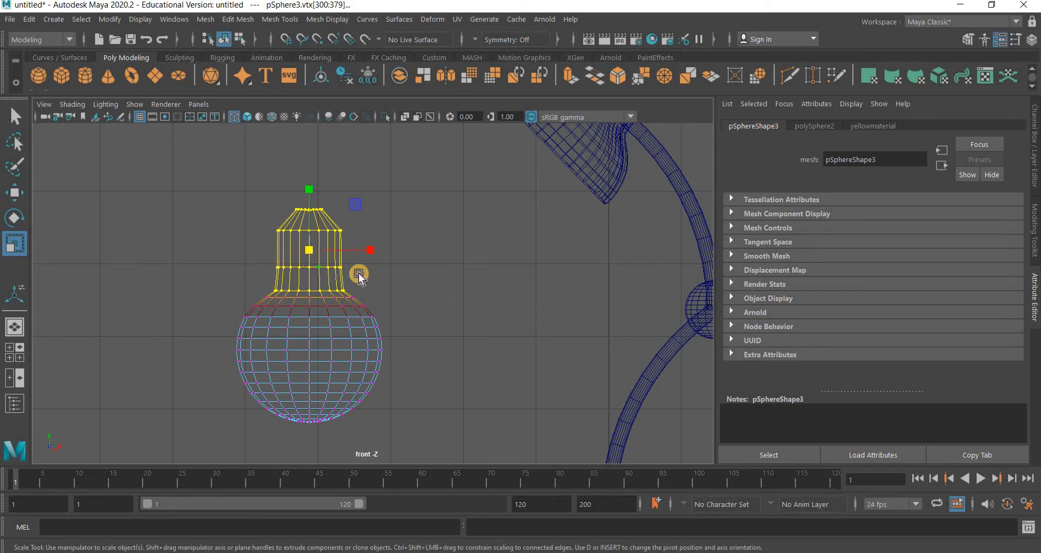
key(b)
drag(359, 273, 213, 259)
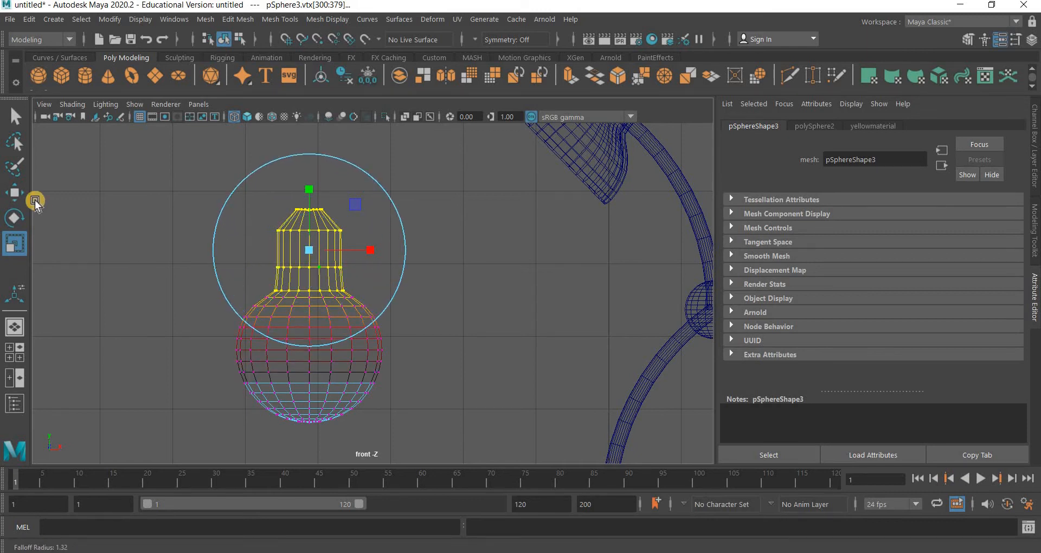
click(14, 192)
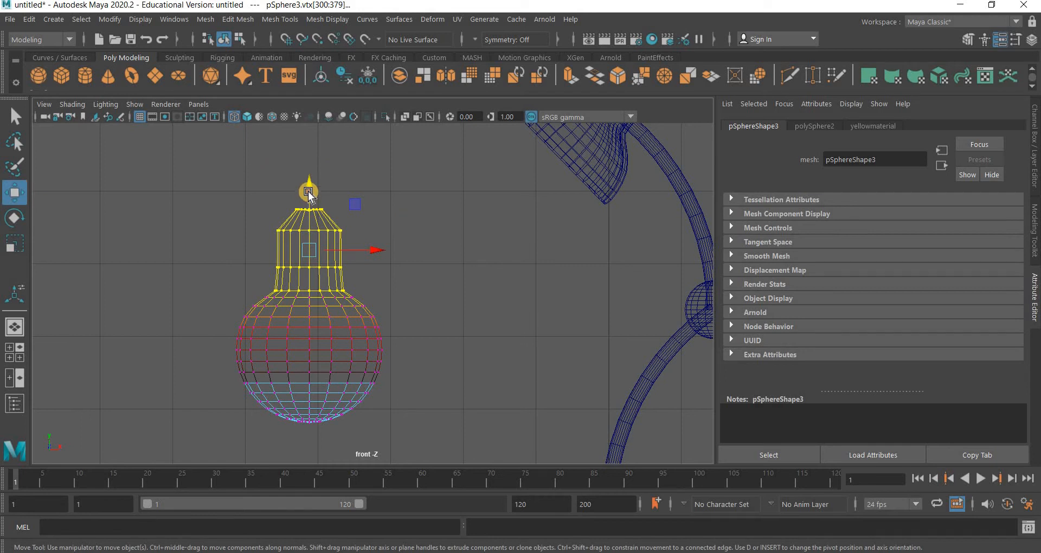
drag(308, 170, 308, 135)
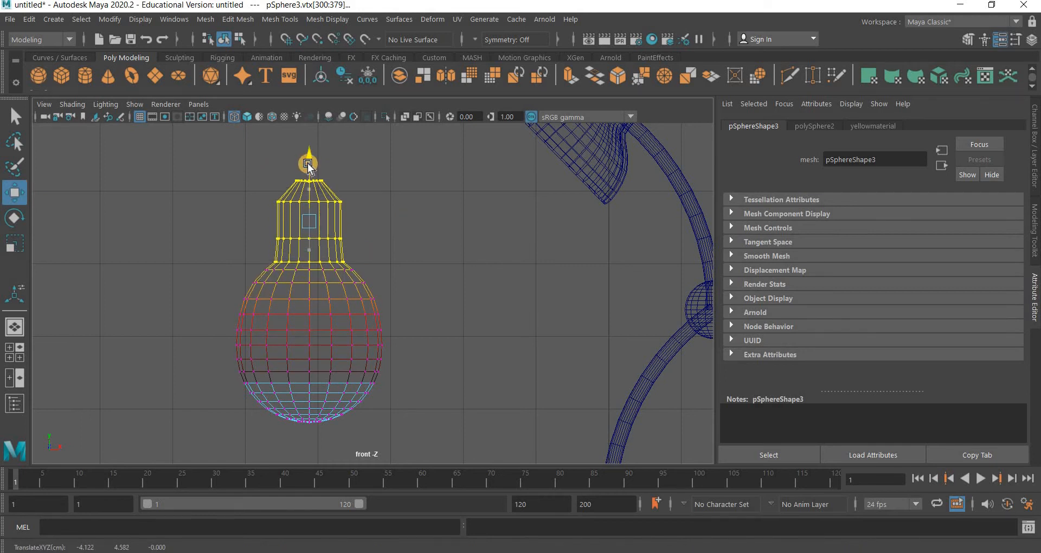
- Lower the selected neck vertices slightly to shorten the bulb
scroll(357, 258, down, 5)
scroll(357, 244, up, 3)
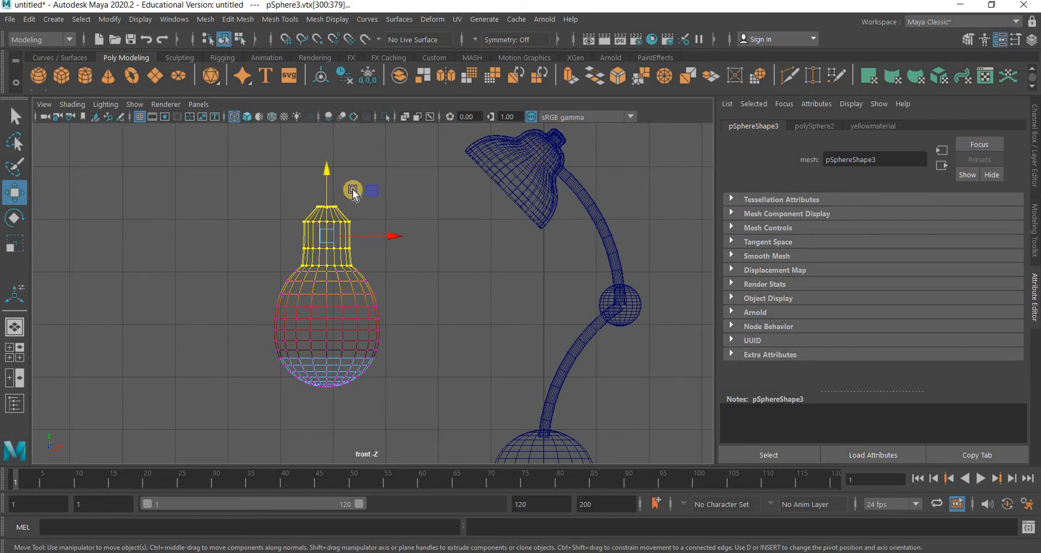
drag(323, 185, 327, 203)
scroll(238, 229, up, 3)
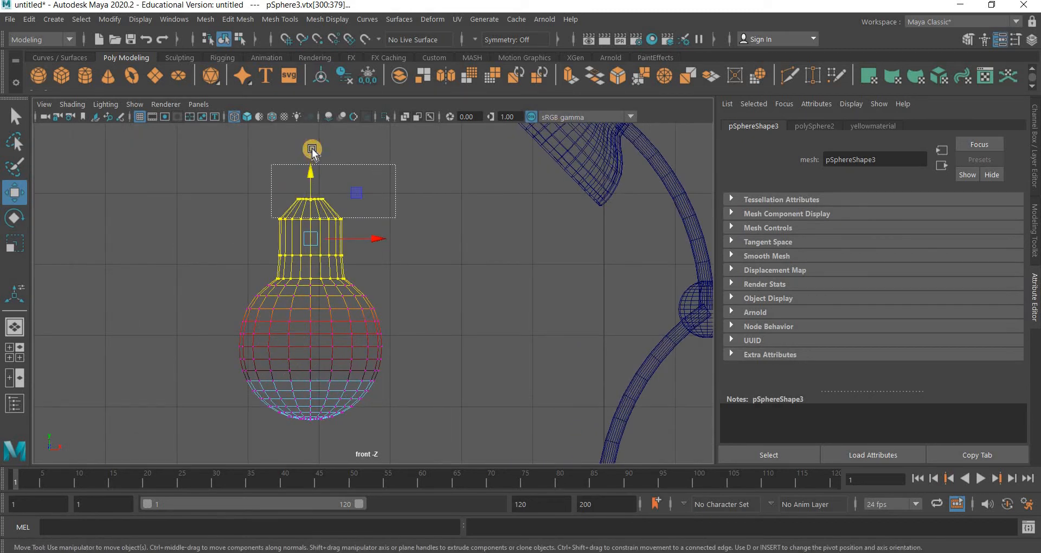
mouse_move(311, 149)
mouse_down()
mouse_move(312, 171)
mouse_move(312, 159)
mouse_up()
- Scale the vertex row below the neck's tip to about 0.73, return to object mode, and select the whole bulb
click(293, 244)
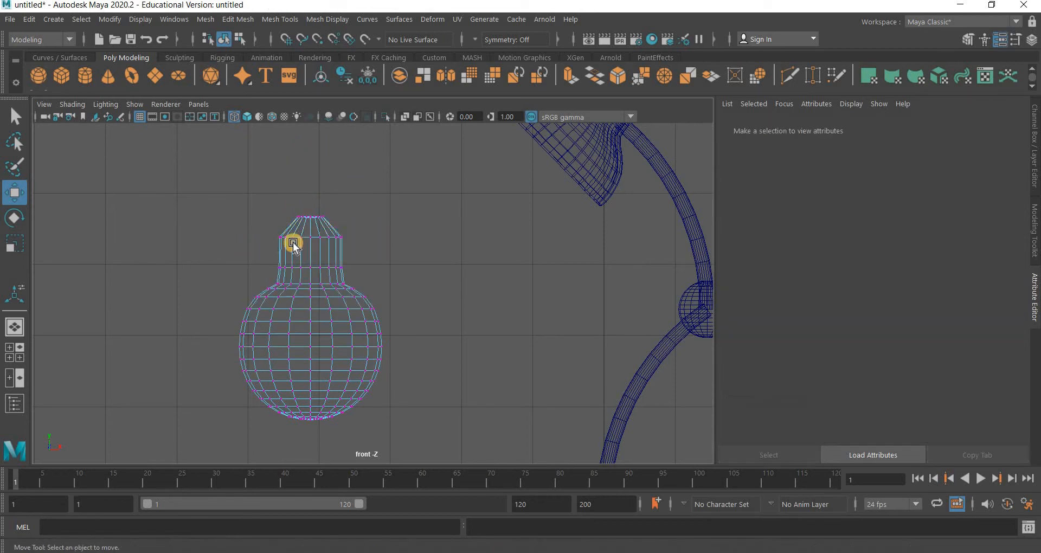
drag(261, 231, 282, 235)
click(17, 240)
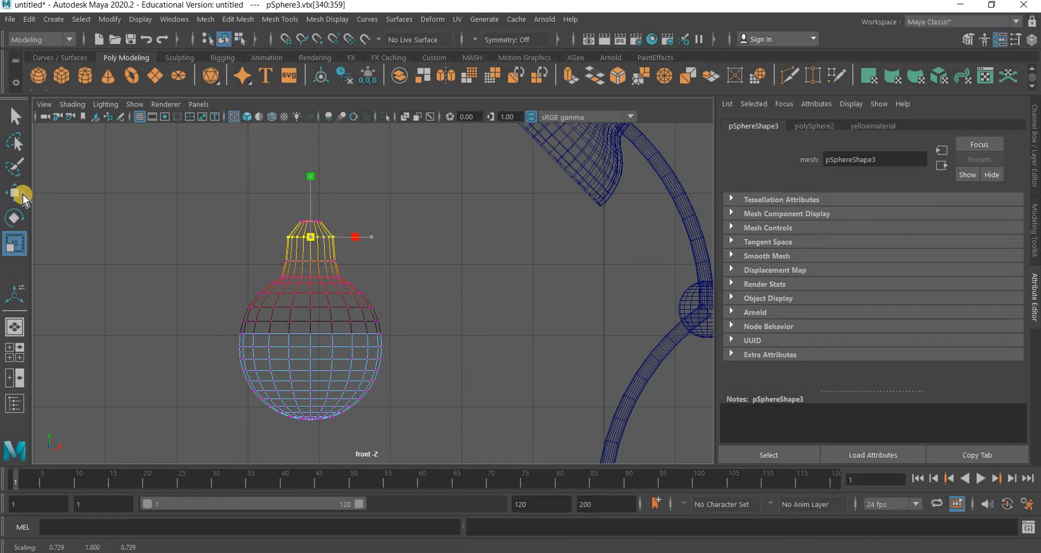
click(22, 194)
right_click(310, 217)
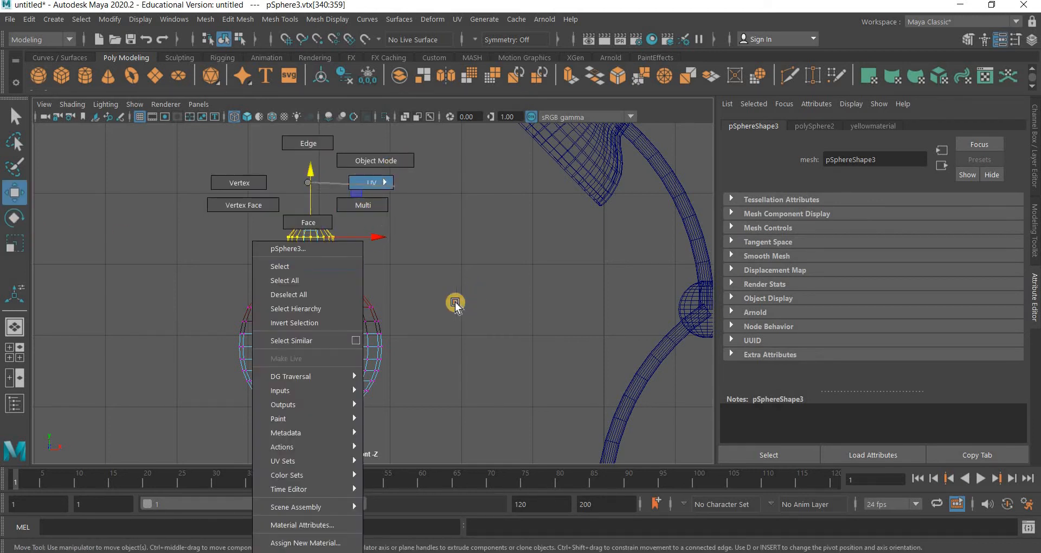
click(372, 160)
click(333, 340)
click(332, 339)
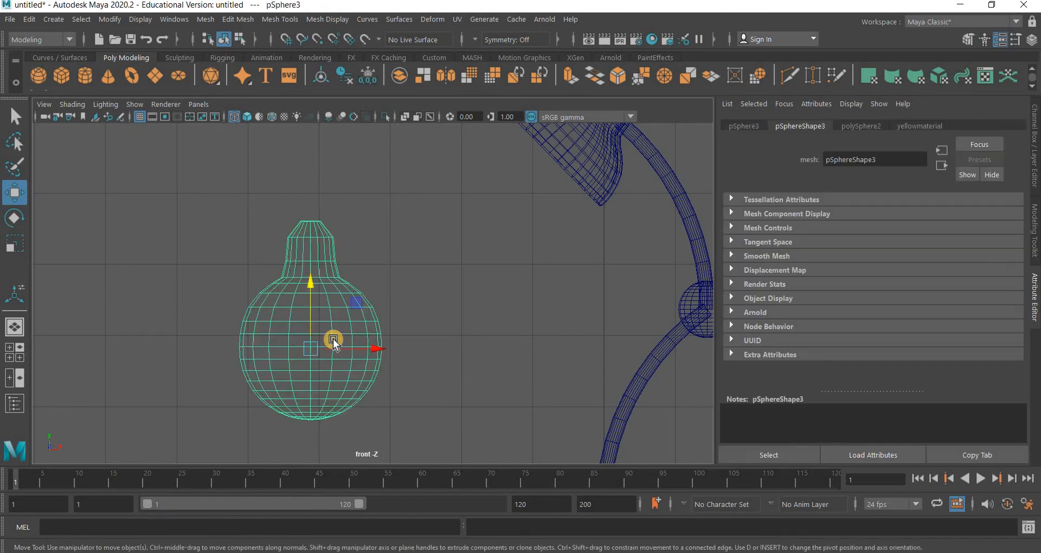
- Check the lampshade's Z rotation and set the bulb's Rotate Z to -45 to match its tilt
scroll(334, 341, down, 5)
scroll(54, 246, up, 3)
click(15, 218)
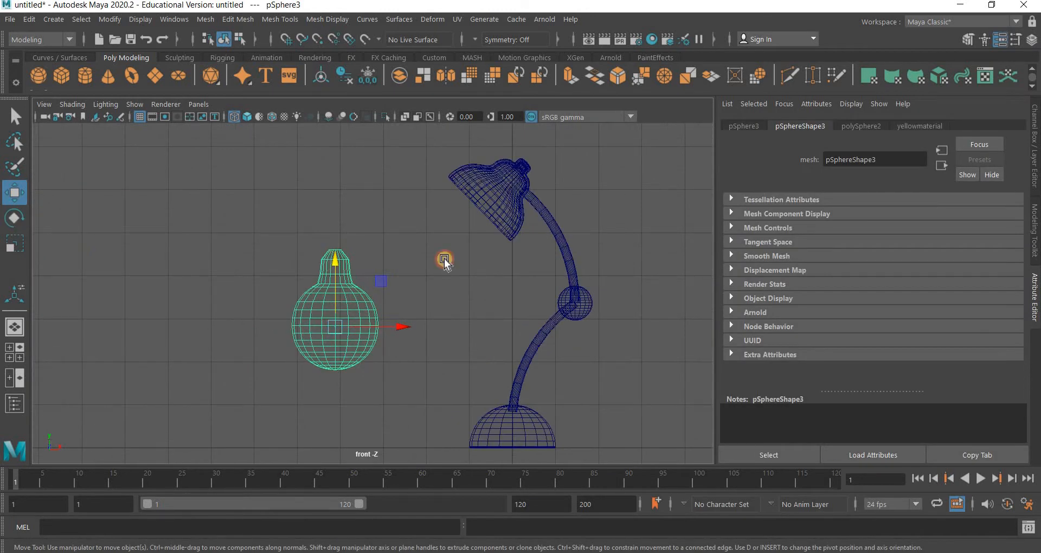
click(488, 190)
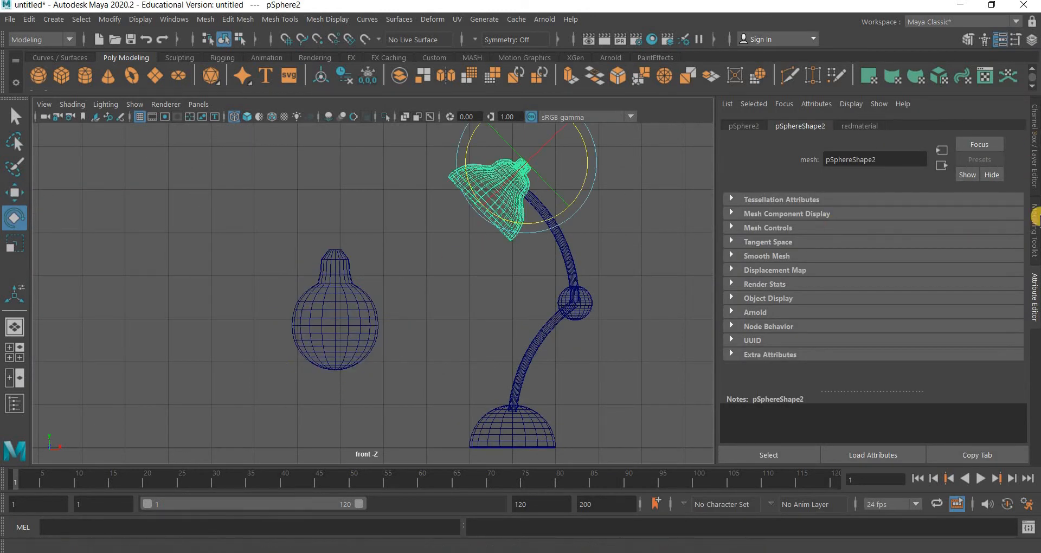
click(1033, 125)
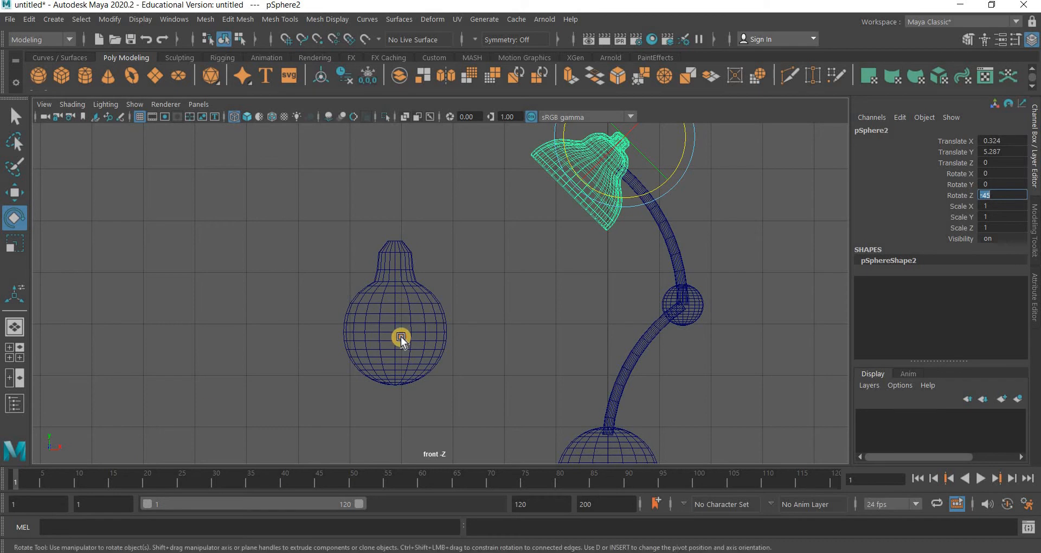
click(425, 325)
click(449, 308)
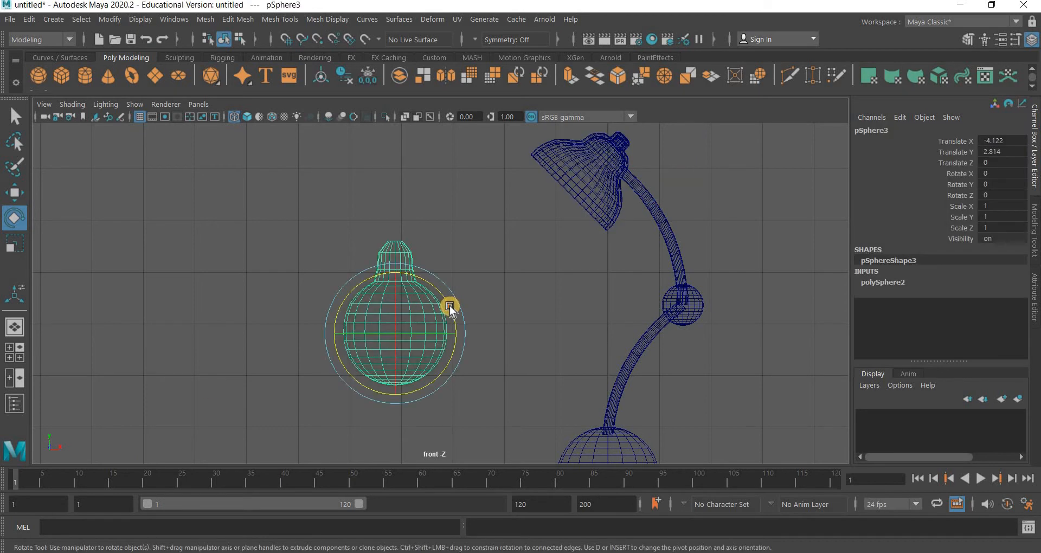
drag(449, 306, 457, 343)
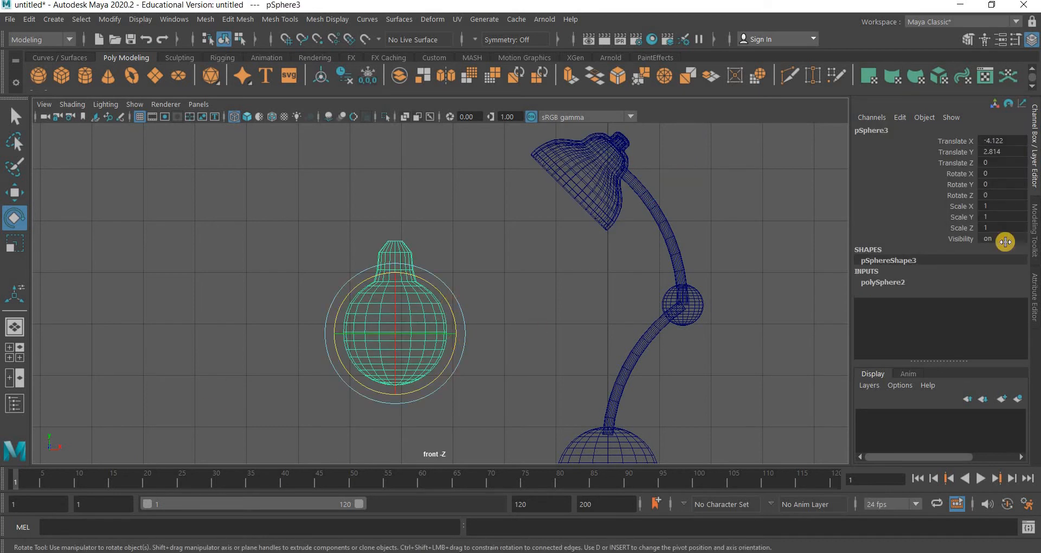
click(1021, 194)
text(-45)
key(Return)
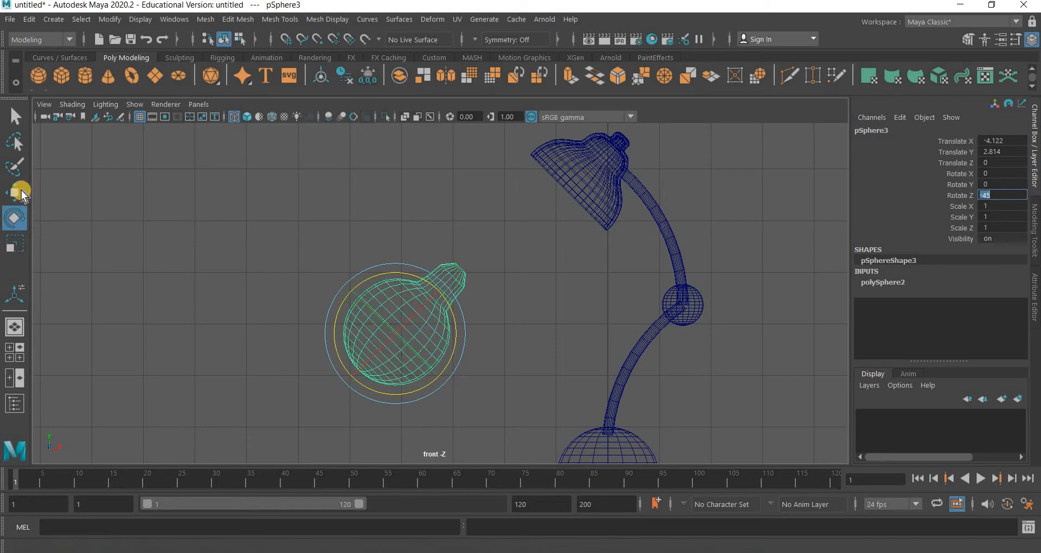
- Snap the light bulb's pivot to a vertex at the tip of its narrow neck
click(14, 193)
scroll(394, 372, up, 2)
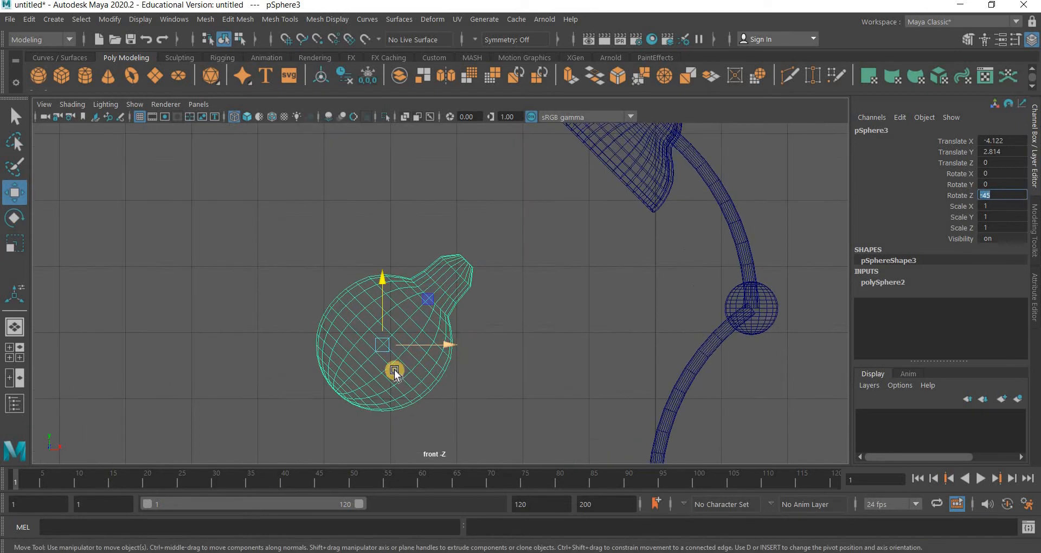
alt+middle_drag(427, 340, 349, 355)
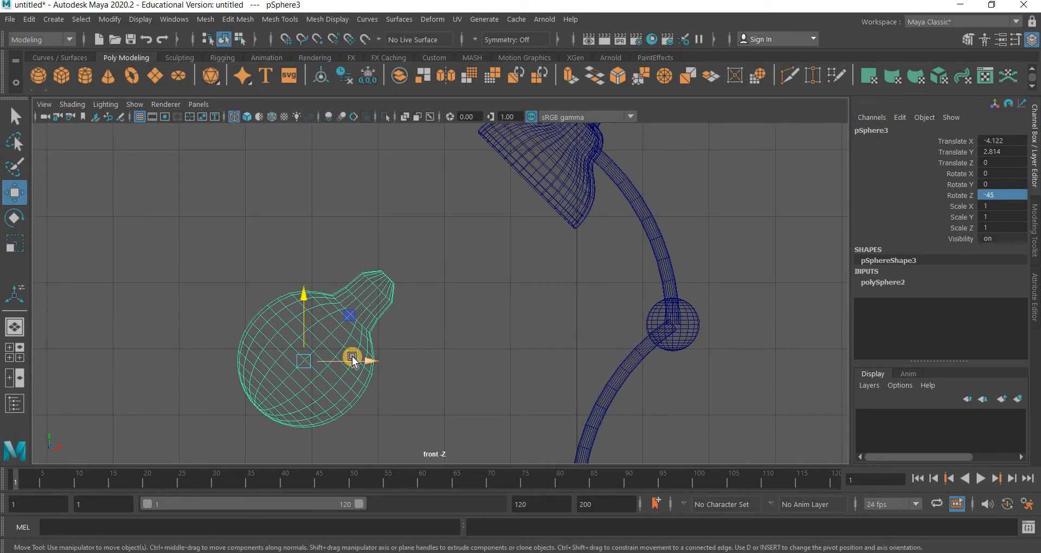
key(d)
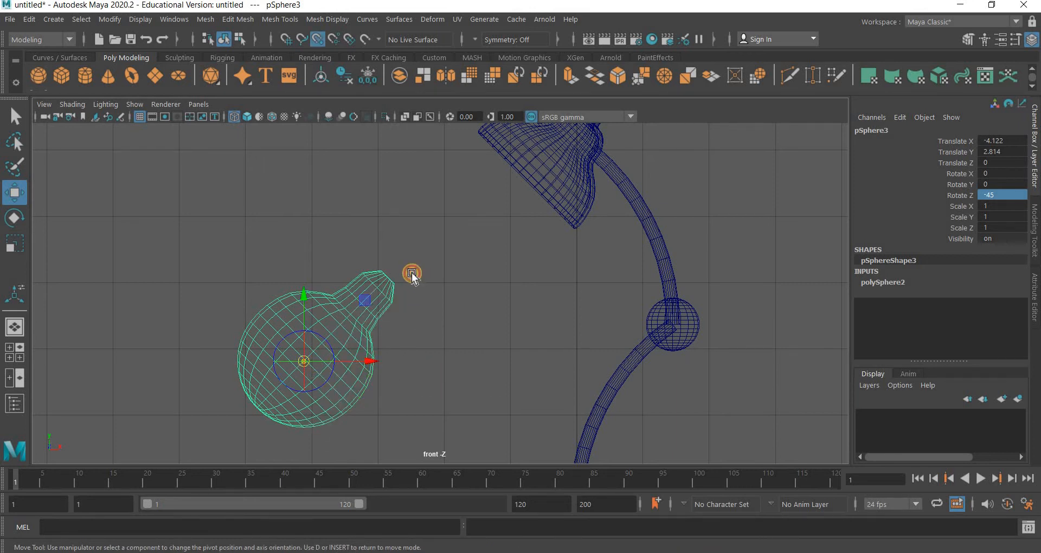
drag(411, 272, 399, 268)
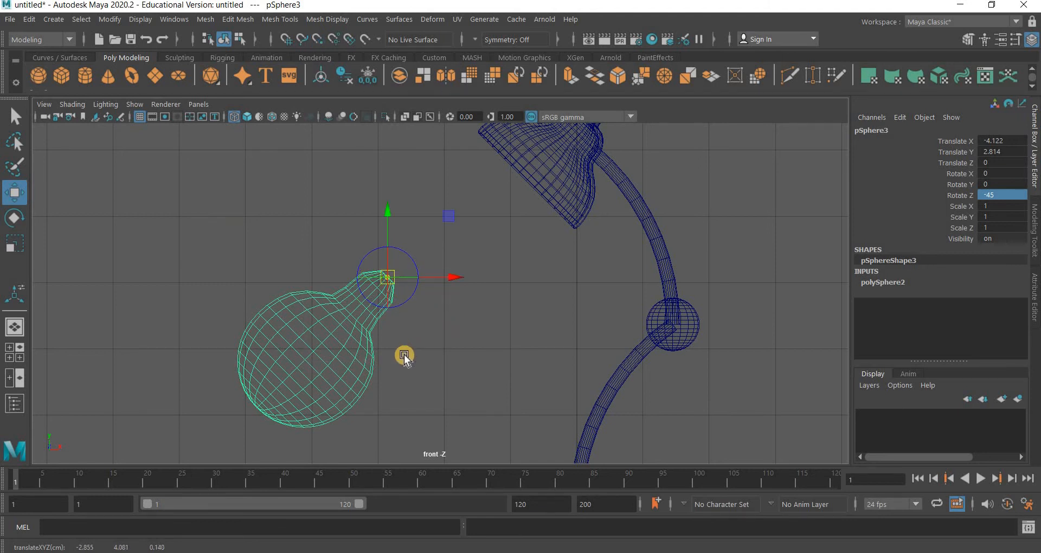
- Refine the bulb's pivot by snapping it to the centre vertex at the end of the neck
key(space)
key(space)
scroll(394, 333, up, 5)
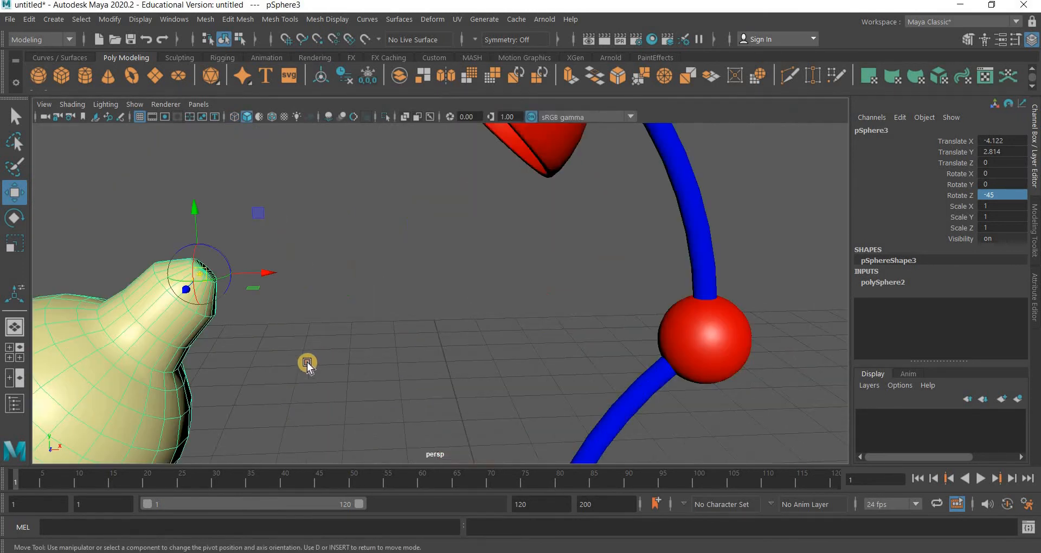
alt+drag(488, 279, 440, 316)
alt+middle_drag(439, 316, 656, 287)
scroll(332, 340, up, 5)
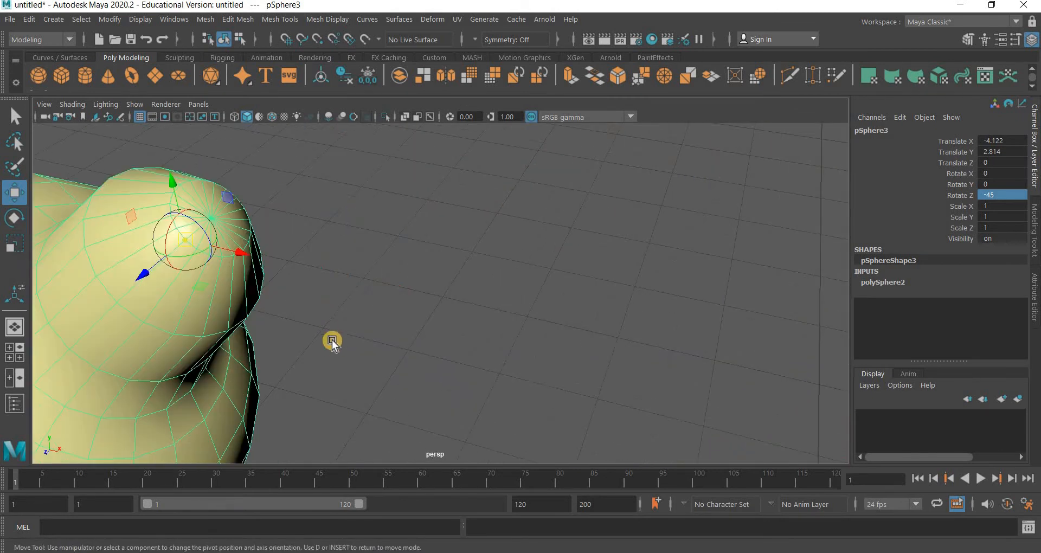
alt+middle_drag(310, 341, 400, 412)
key(v)
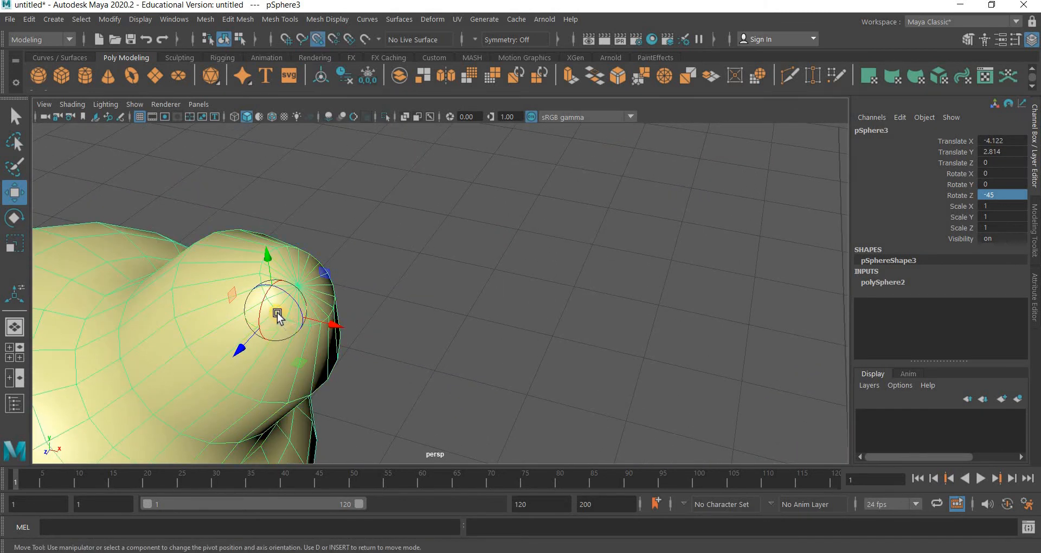
drag(283, 308, 360, 323)
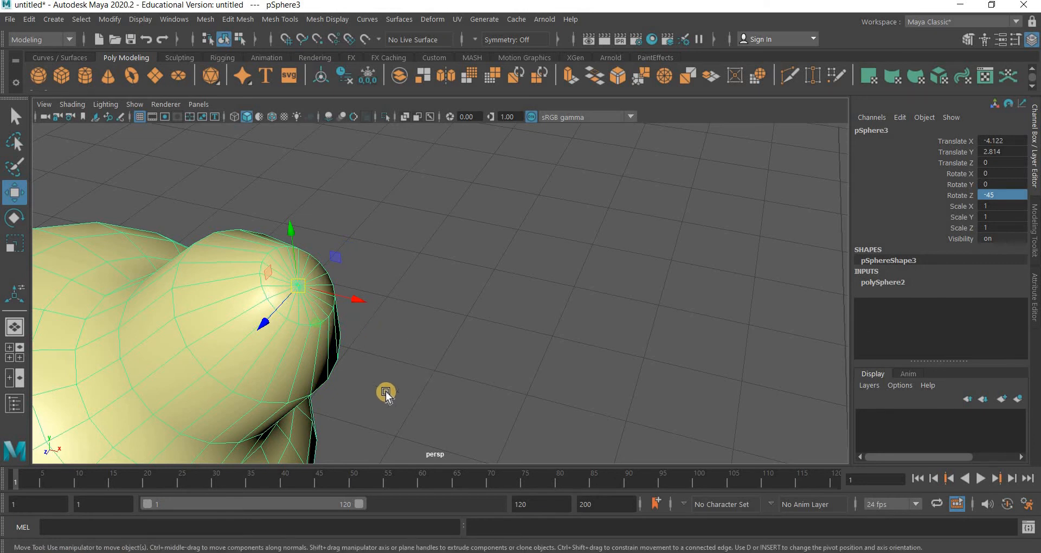
- Move the bulb into the lamp head with its neck inside the head's narrow end, at about X -0.987, Y 5.325
scroll(385, 392, down, 4)
key(space)
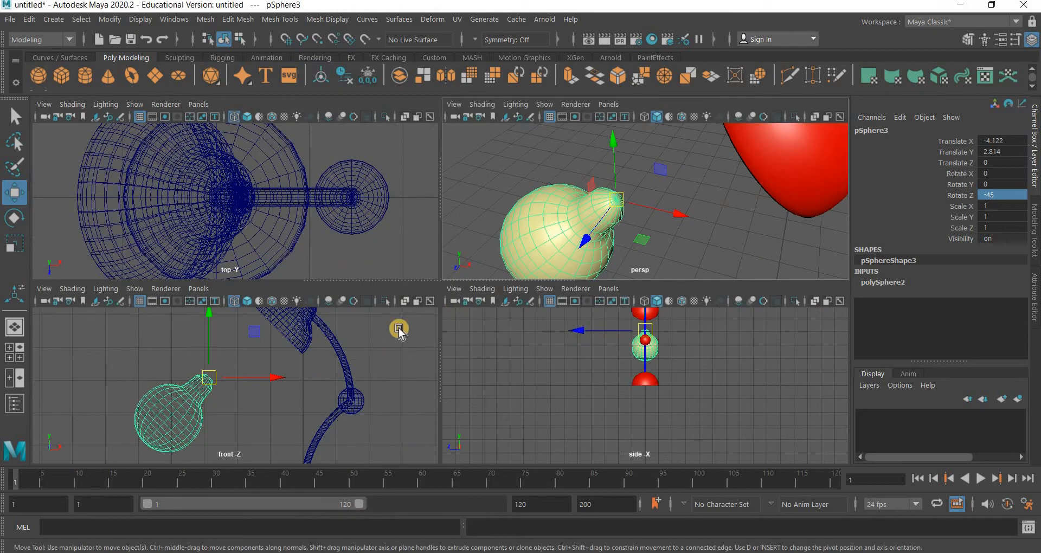
key(space)
alt+middle_drag(433, 236, 295, 349)
drag(295, 347, 445, 262)
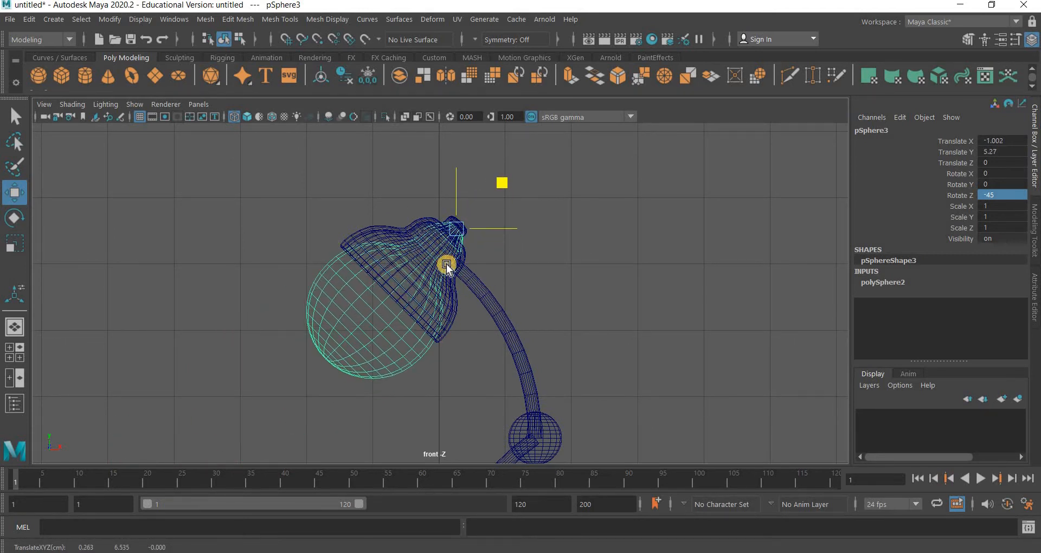
scroll(465, 232, up, 3)
scroll(427, 302, up, 2)
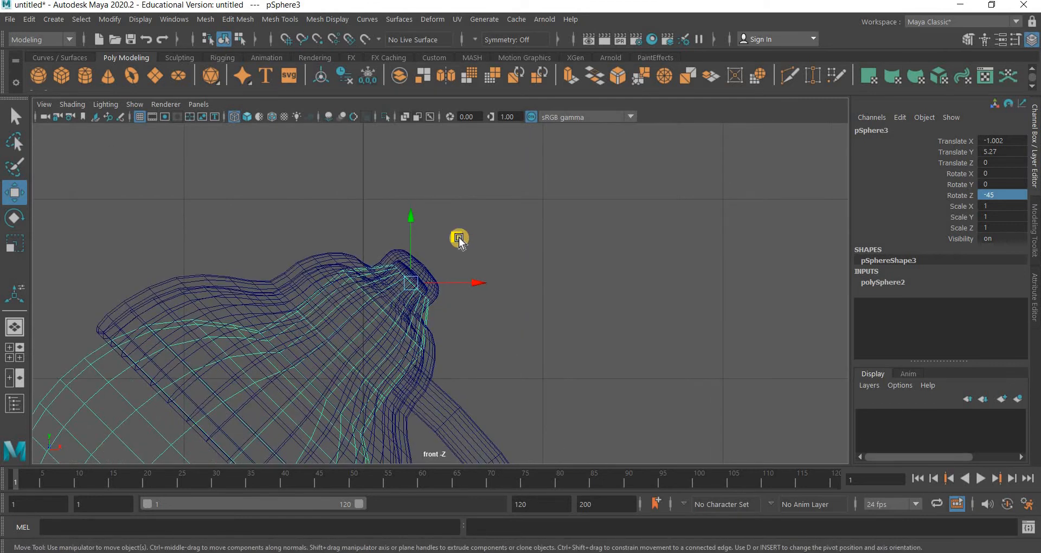
drag(459, 237, 462, 229)
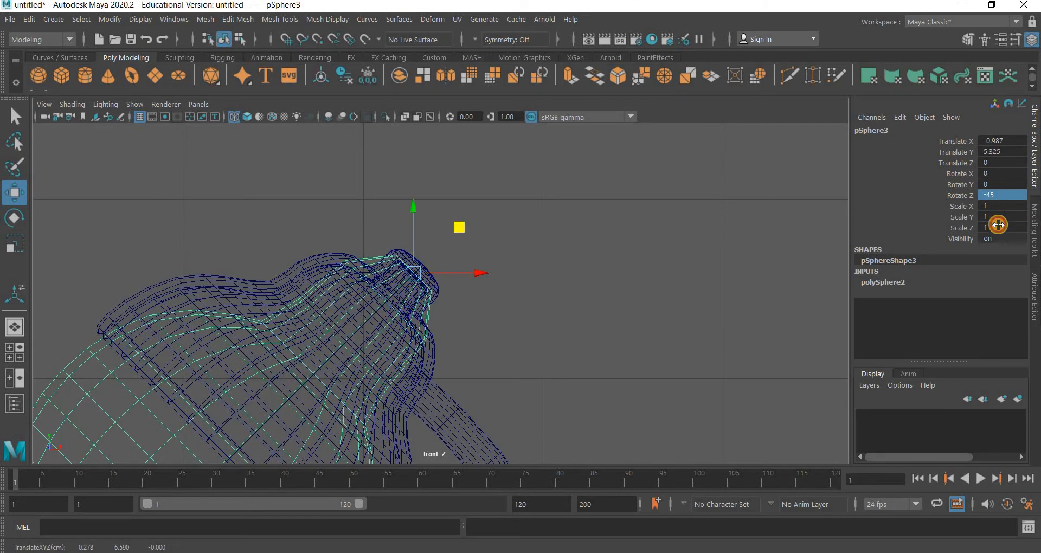
- Scale the bulb to 0.6 in X, Y and Z
drag(998, 224, 998, 227)
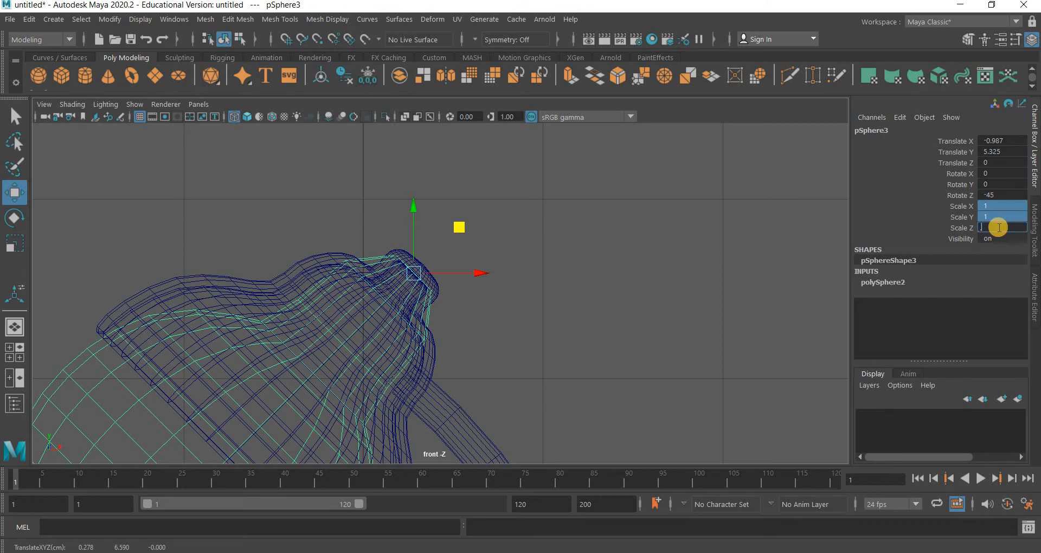
text(.6)
key(Return)
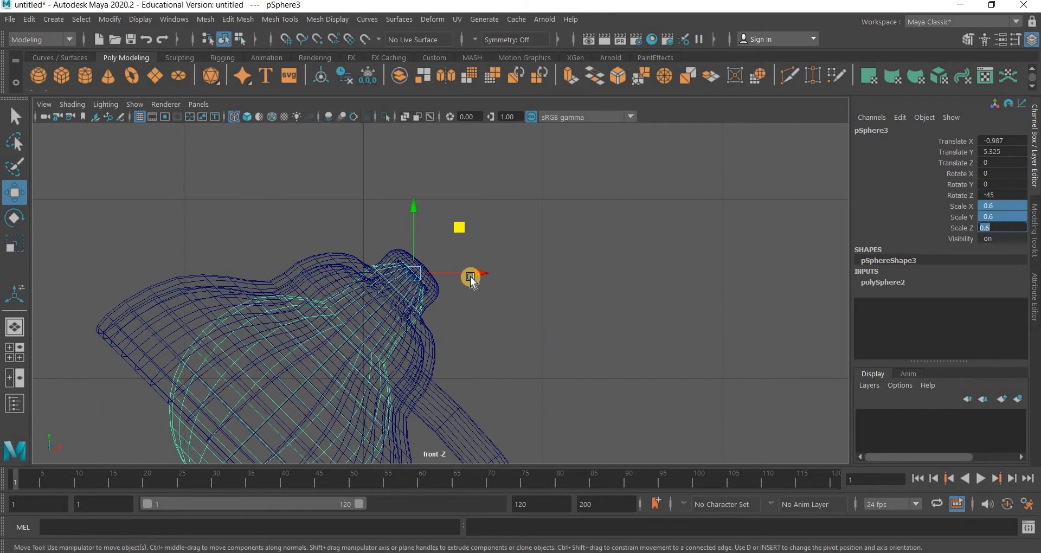
- Nudge the bulb slightly toward the head's opening, to about X -1.066, Y 5.237, and deselect it
alt+middle_drag(440, 378, 470, 277)
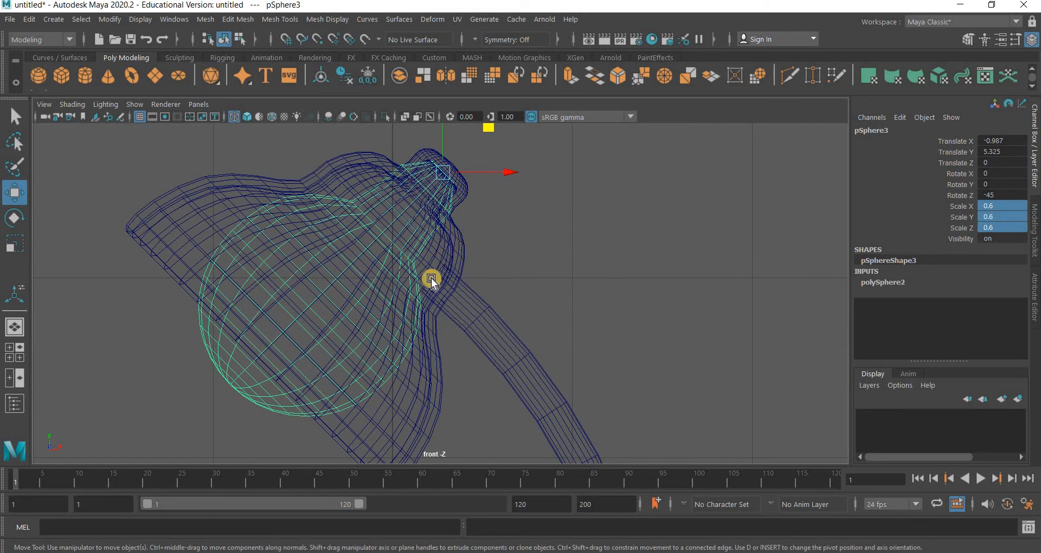
mouse_move(483, 131)
mouse_down()
mouse_move(465, 161)
mouse_move(474, 143)
mouse_up()
click(697, 301)
- Rename the blue lower arm as lamplowerhandle
key(space)
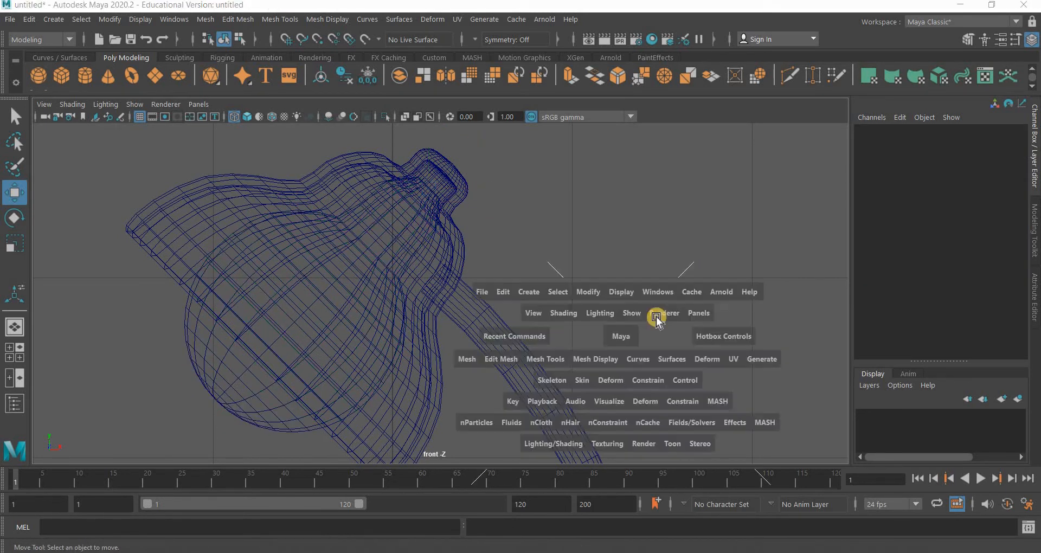
key(space)
alt+drag(569, 379, 357, 328)
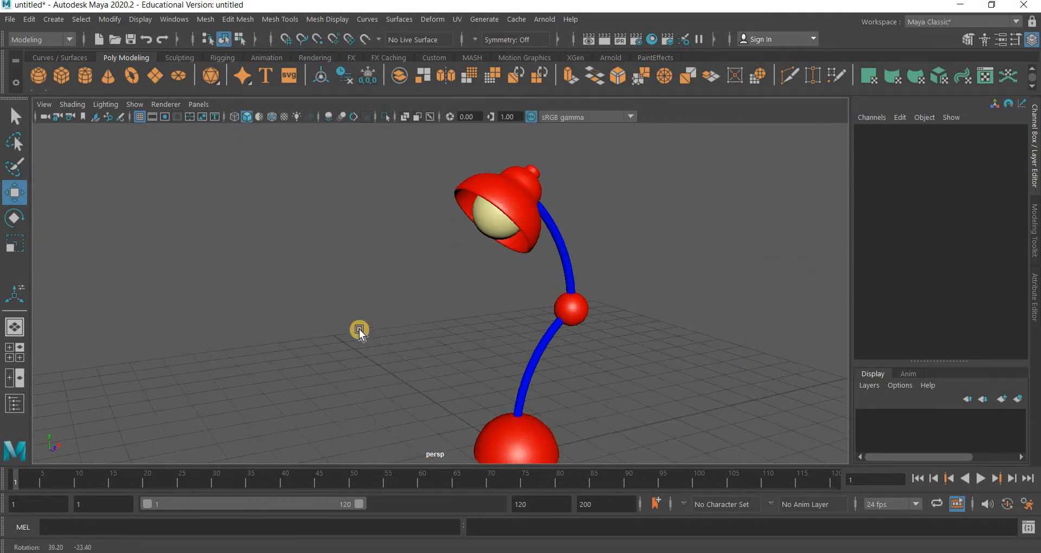
alt+right_drag(358, 327, 429, 342)
alt+drag(430, 341, 384, 386)
click(386, 385)
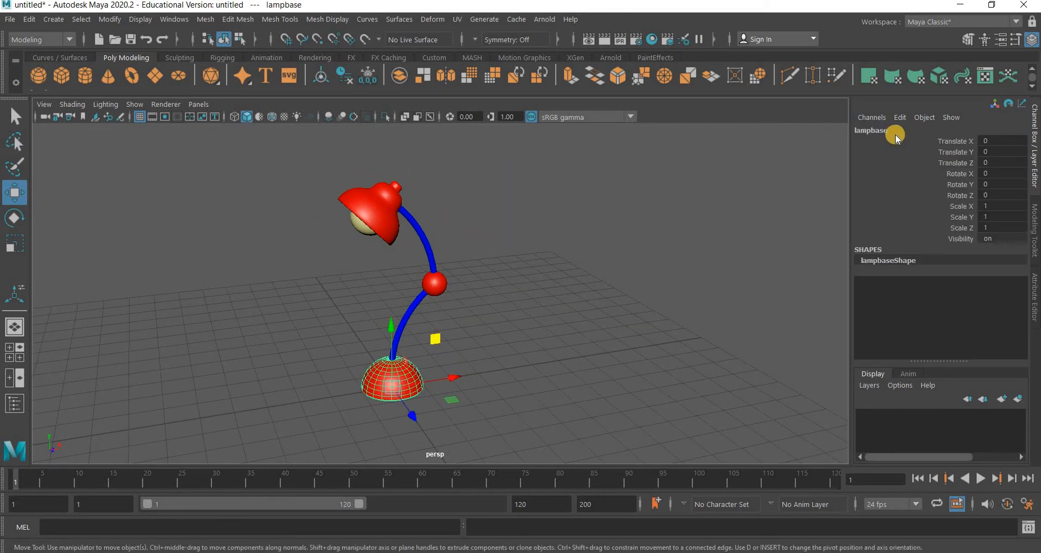
click(422, 313)
click(885, 129)
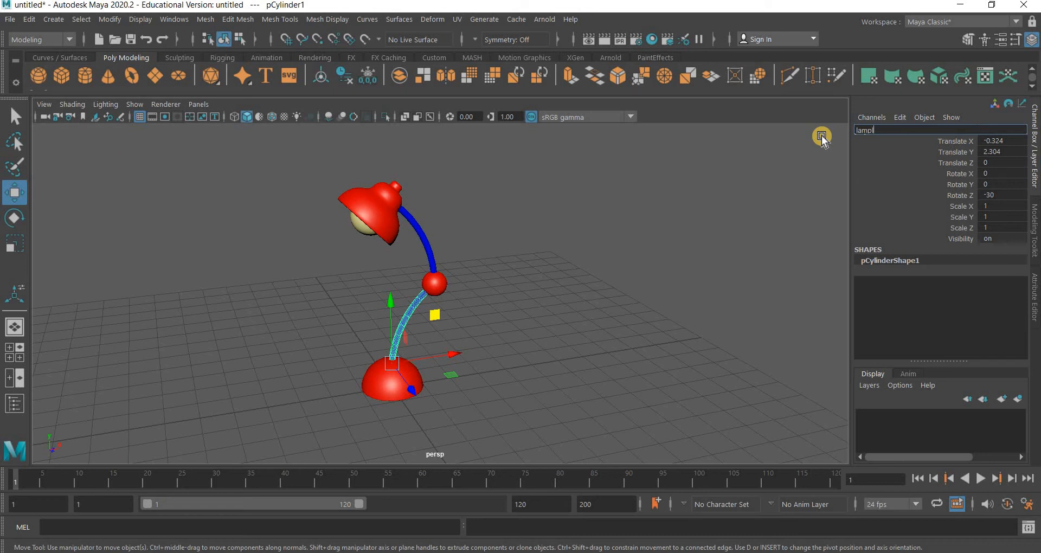
text(lamplowerhandle)
key(Return)
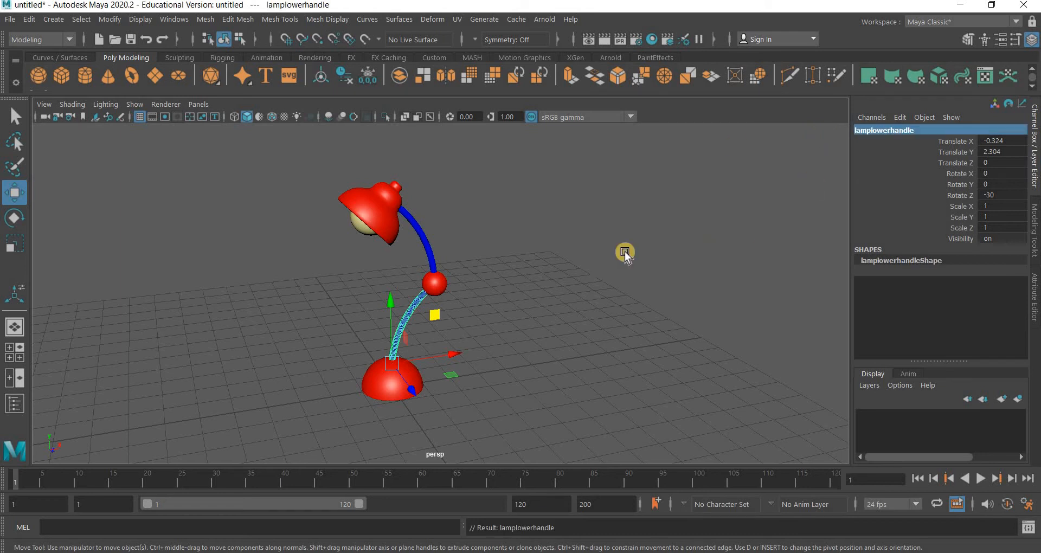
- Rename the blue upper arm as lampupperhandle
click(431, 245)
click(906, 132)
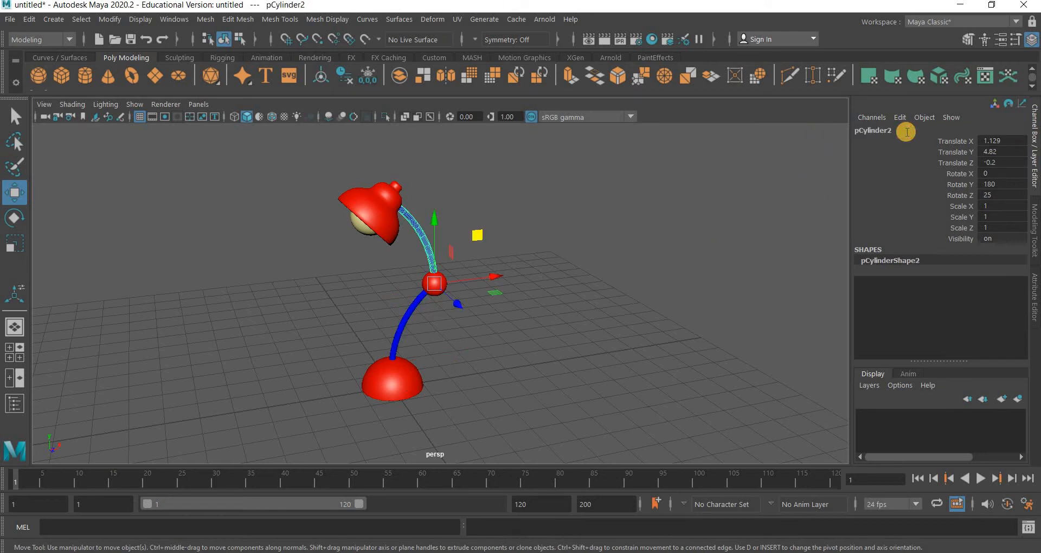
double_click(906, 131)
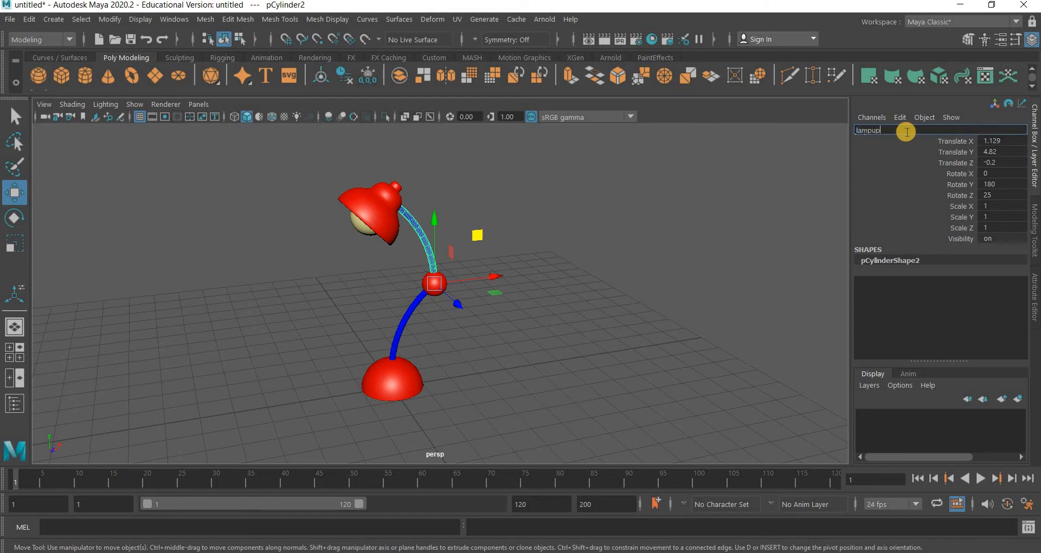
text(lampupperhandle)
key(Return)
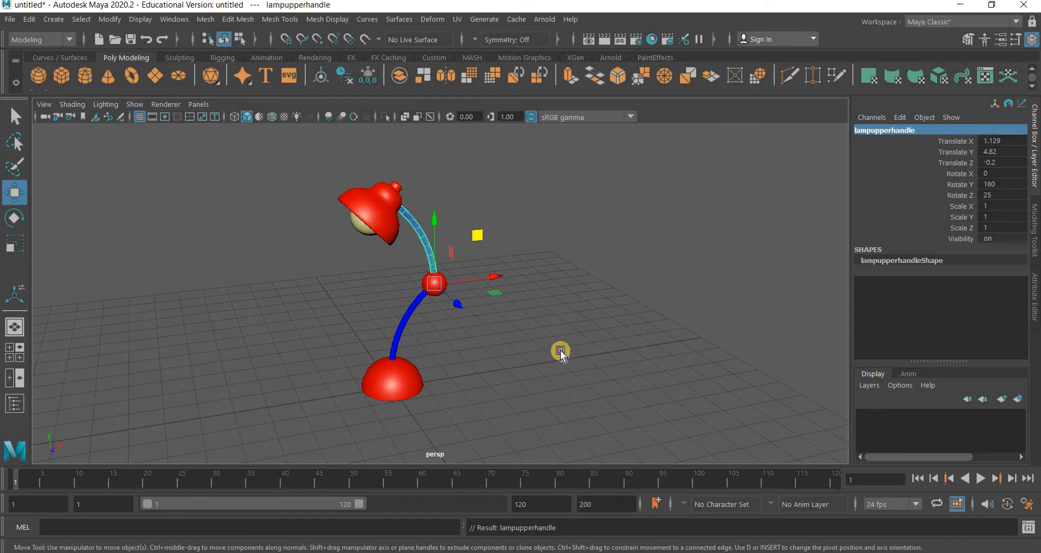
- Rename the red joint sphere between the two arms as lamphip
click(532, 289)
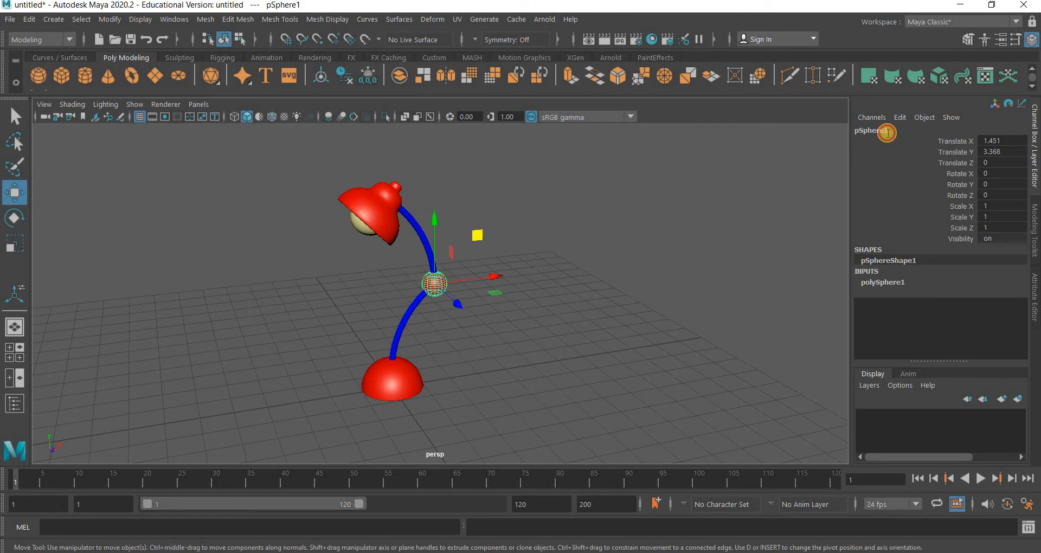
double_click(888, 131)
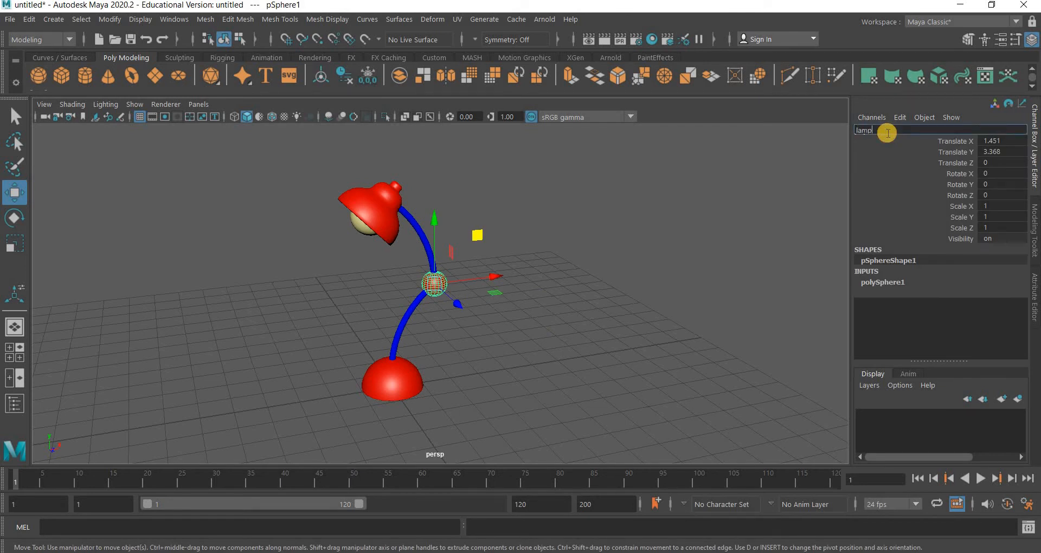
key(Return)
- Rename the red lamp shade as lamphead
click(368, 220)
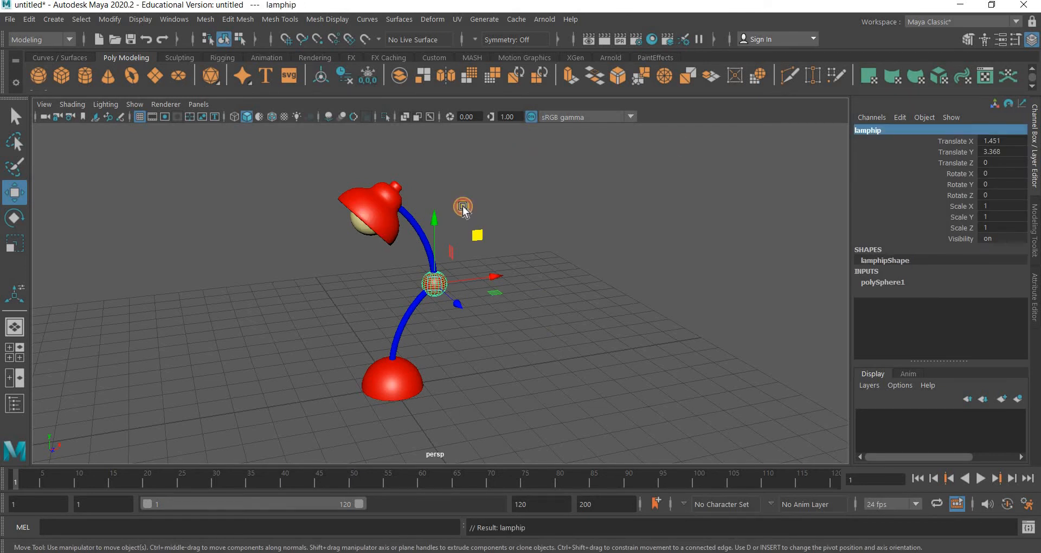
double_click(845, 131)
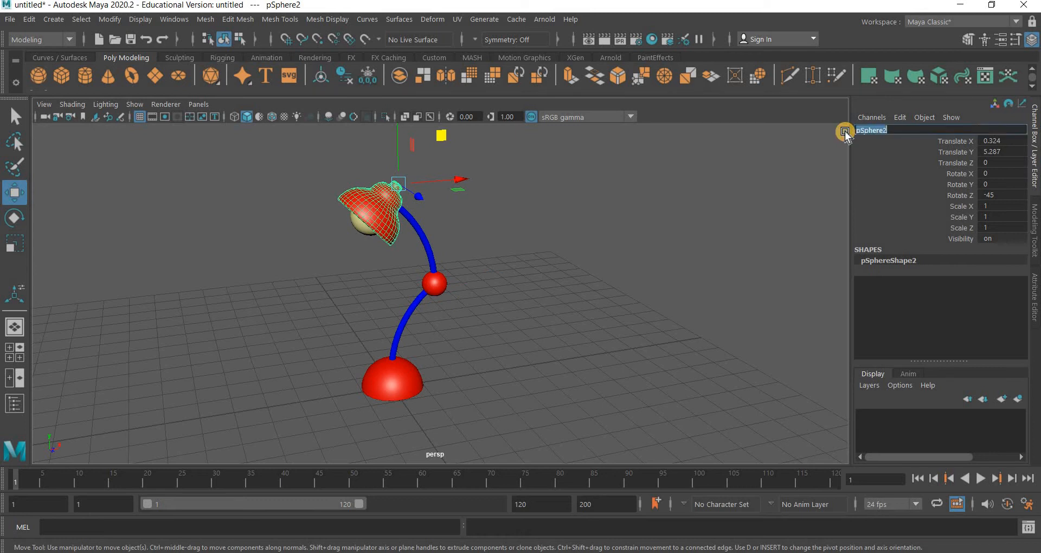
text(lamphead)
key(Return)
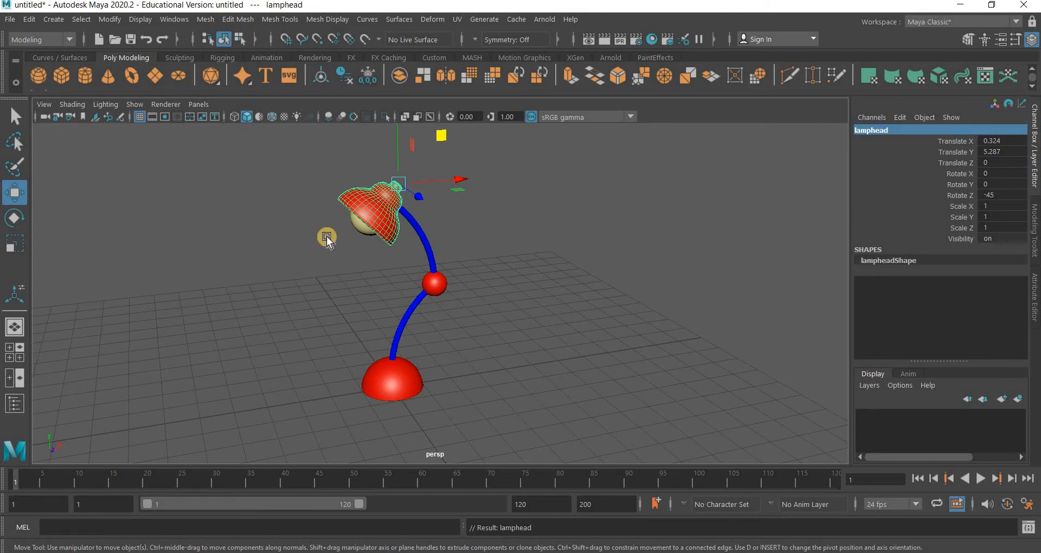
- Rename the bulb inside the shade as lampbulb
key(Down)
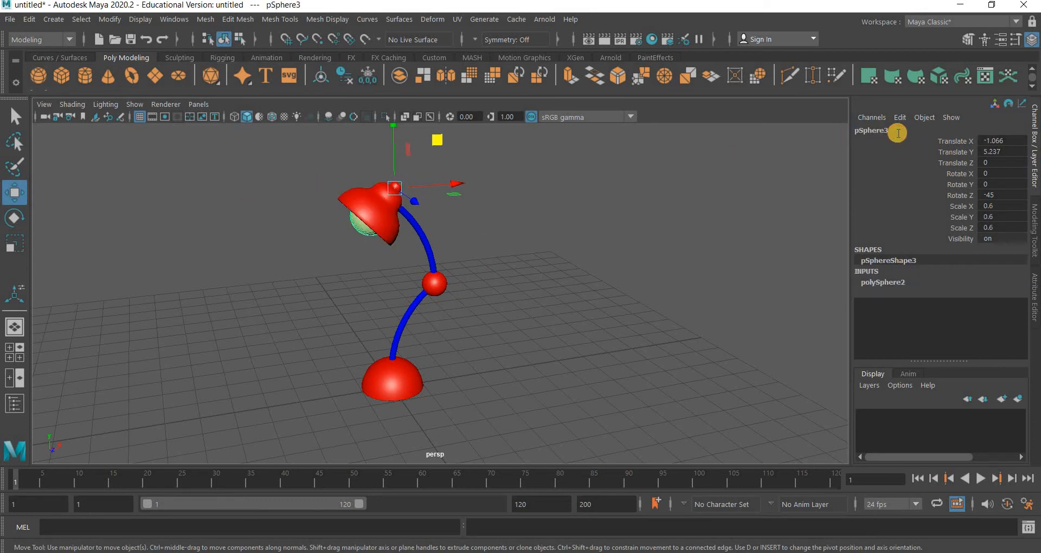
double_click(898, 133)
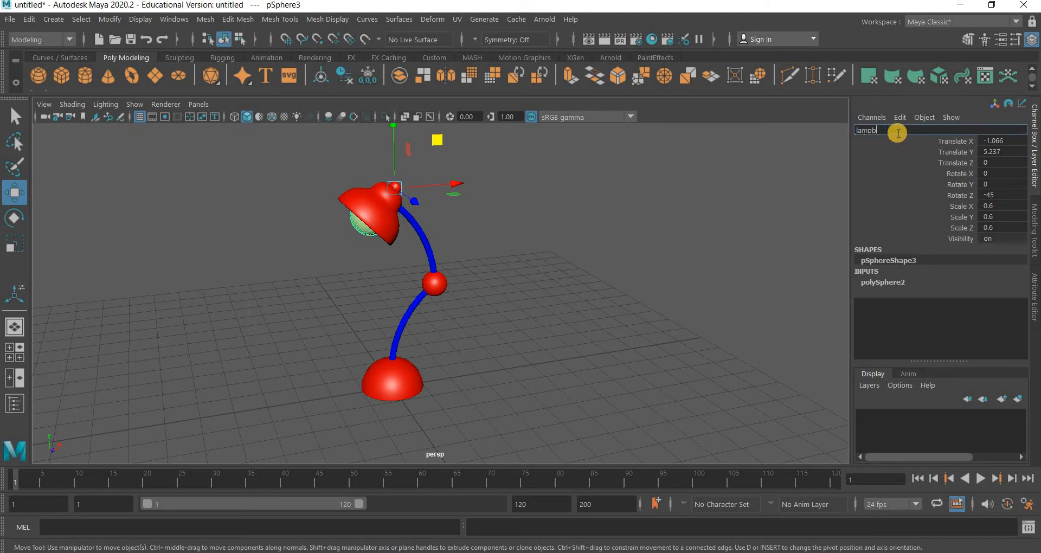
key(Return)
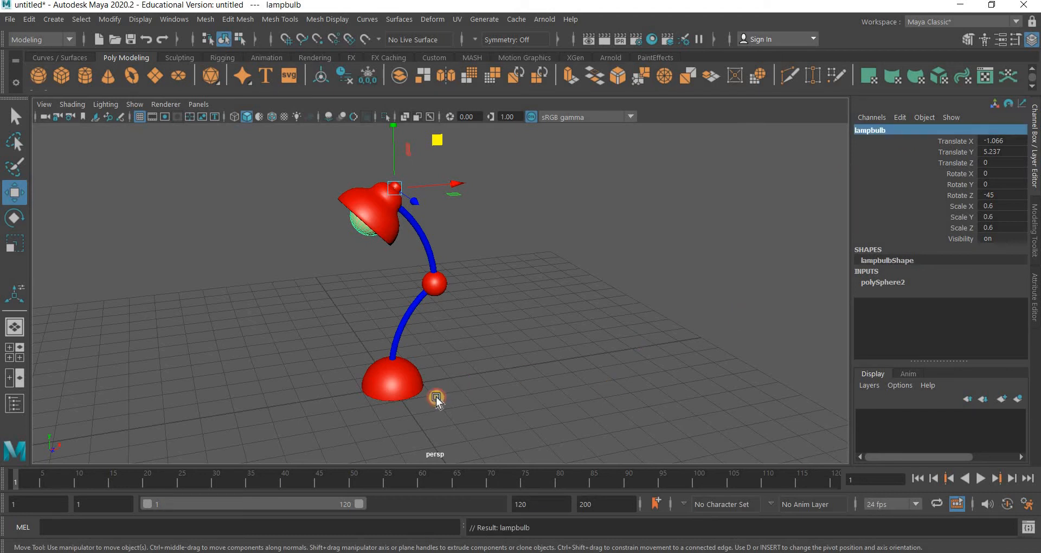
- Examine the transform values of the lamp base, the lower handle and the joint sphere
click(437, 398)
click(408, 392)
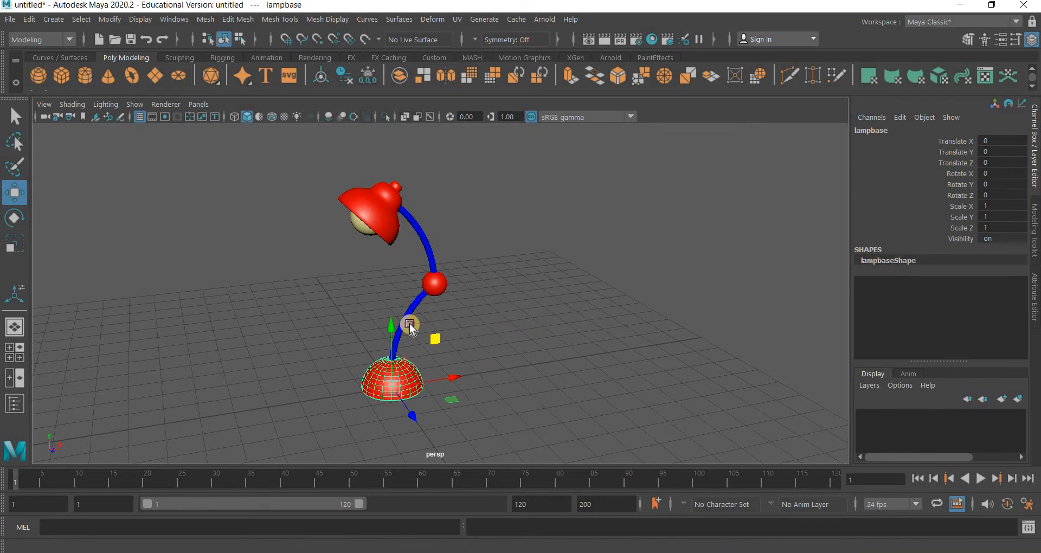
click(799, 207)
click(405, 326)
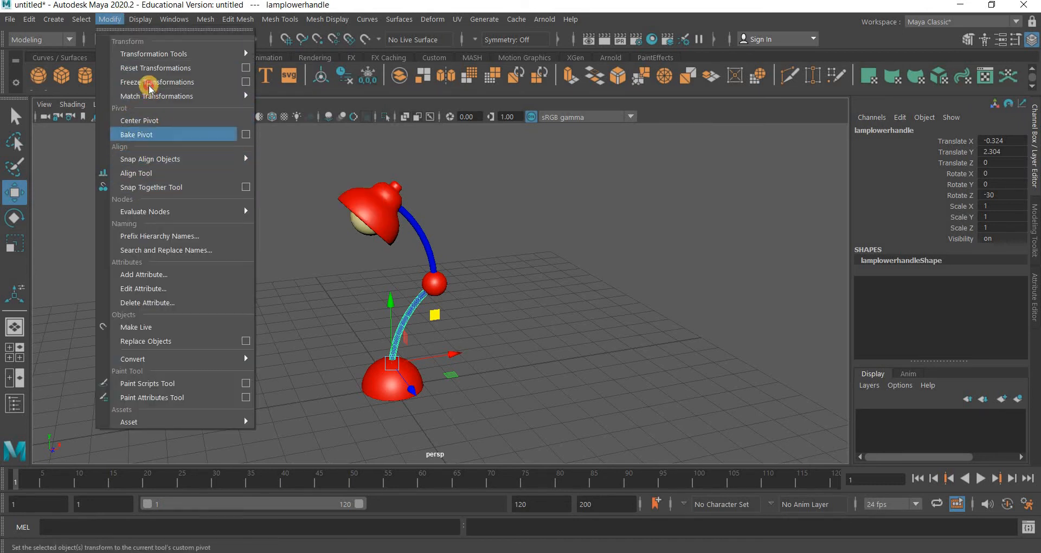
click(436, 283)
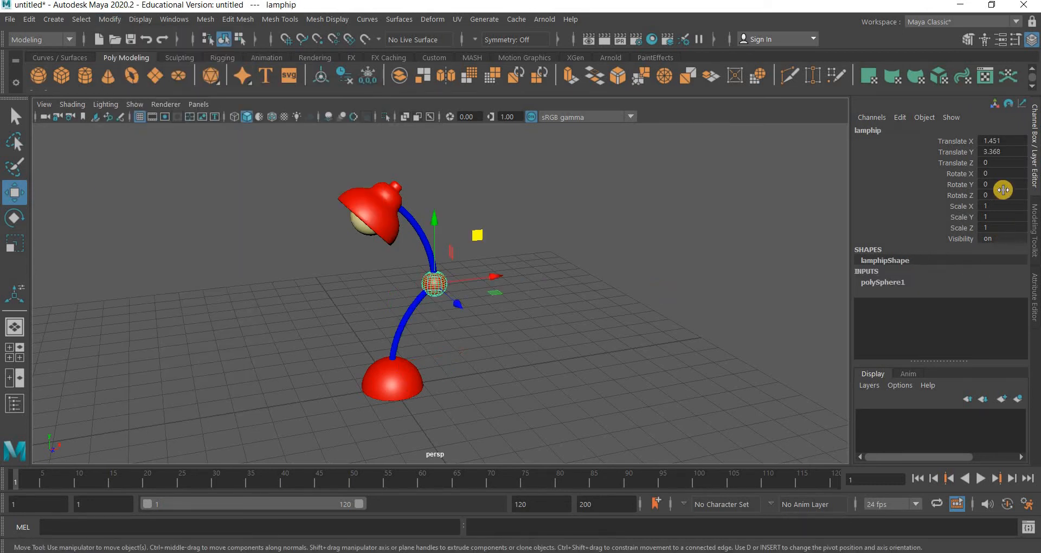
- Freeze the transformations of all lamp parts together, then clear the selection
click(110, 19)
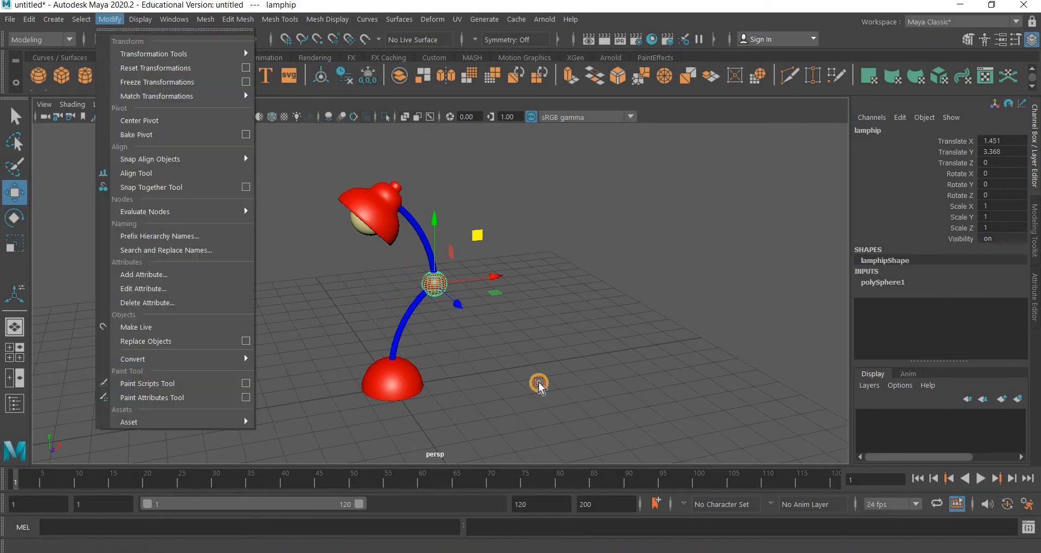
click(184, 115)
key(Up)
click(111, 20)
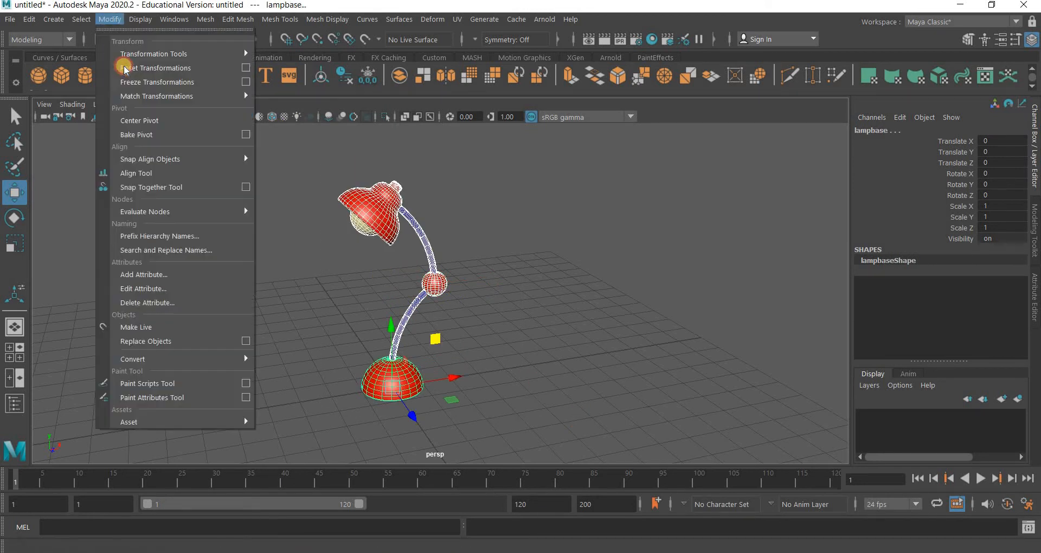
click(423, 243)
click(411, 233)
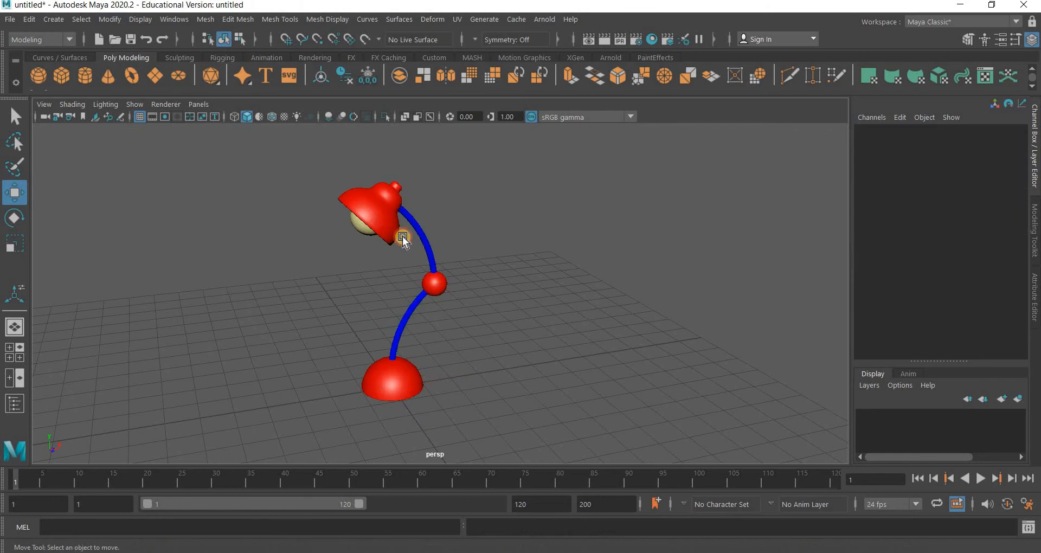
- Delete the construction history of the bulb inside the lamp shade
click(372, 244)
click(366, 239)
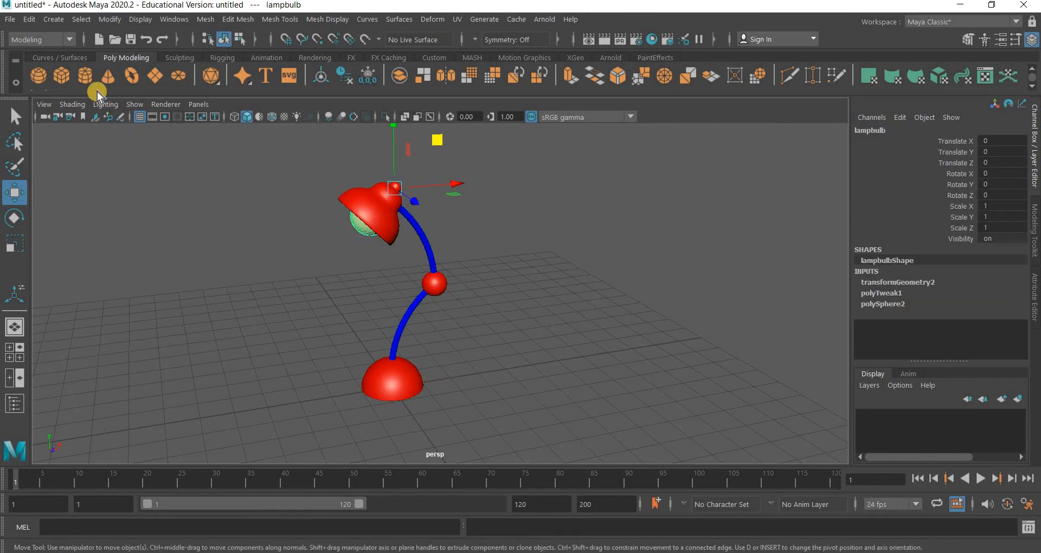
click(29, 19)
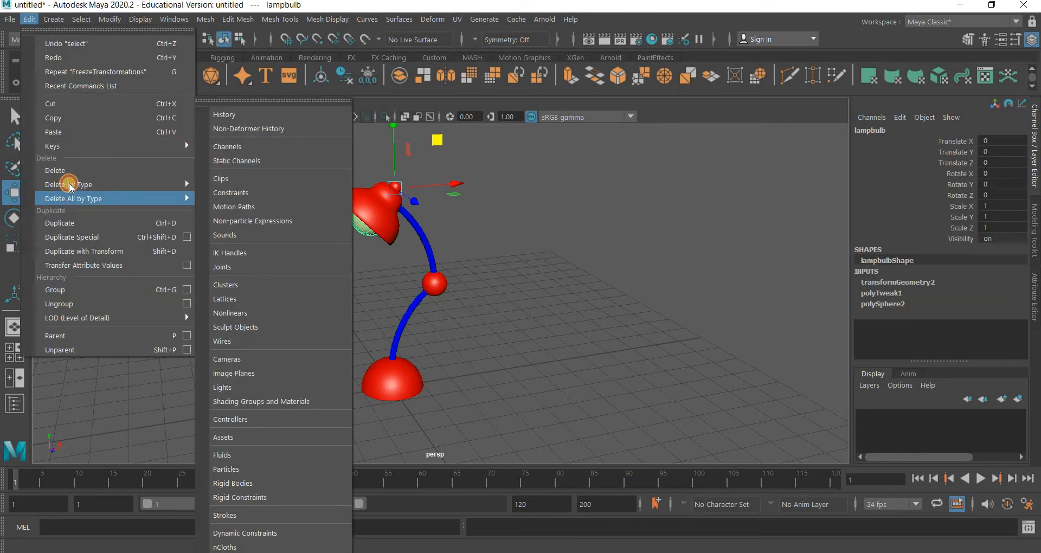
mouse_move(81, 185)
click(239, 184)
click(381, 224)
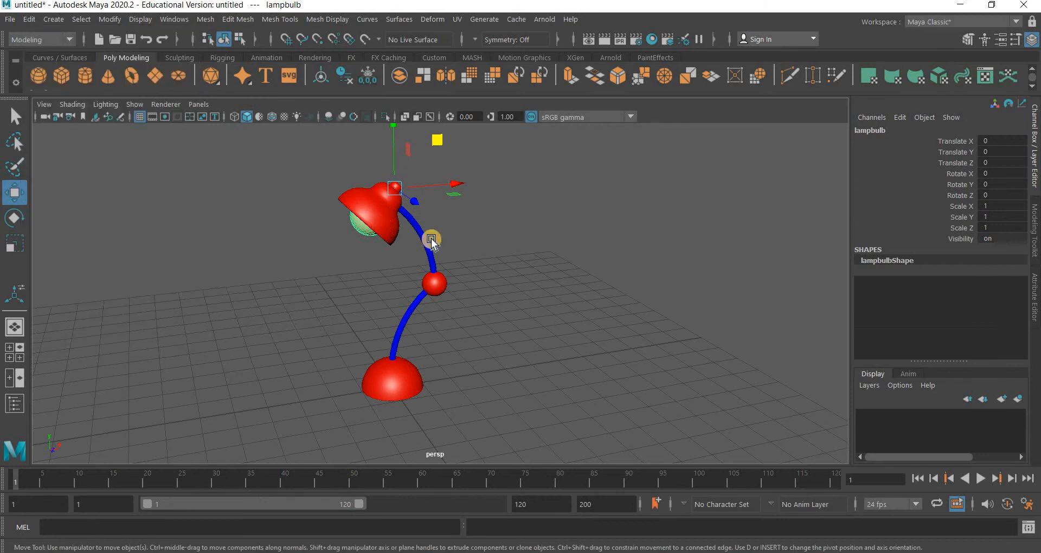
- Check the transform values of the blue upper and lower handles
click(428, 242)
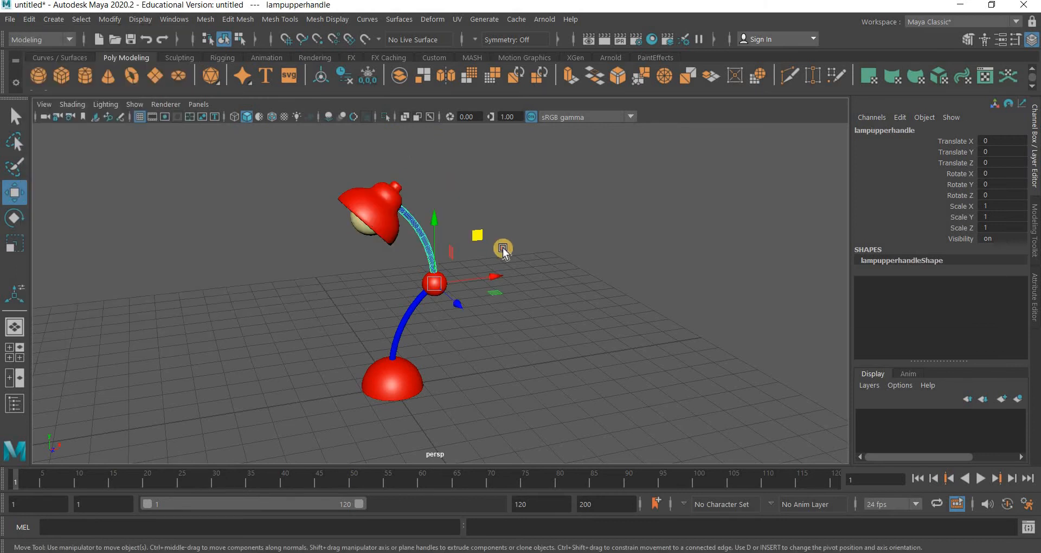
click(604, 275)
alt+drag(502, 327, 403, 311)
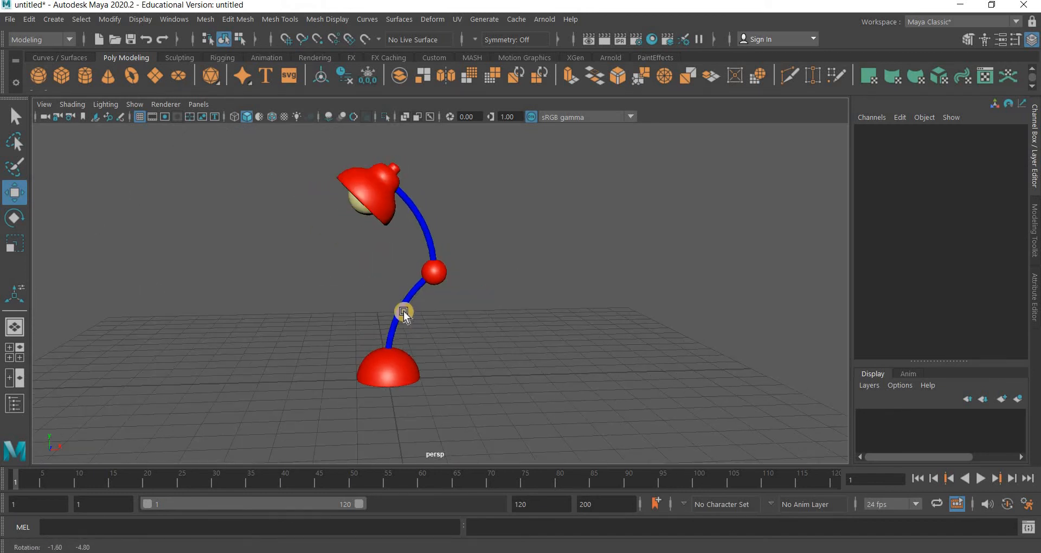
click(403, 311)
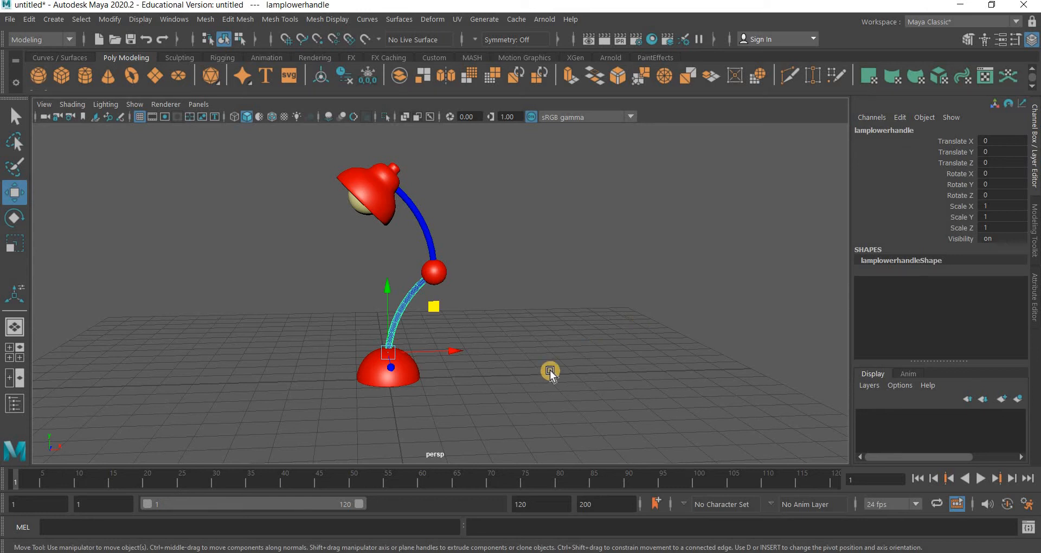
- In the front view, delete the lower handle's upper-end faces that run into the joint sphere, including the leftover face
scroll(450, 414, up, 2)
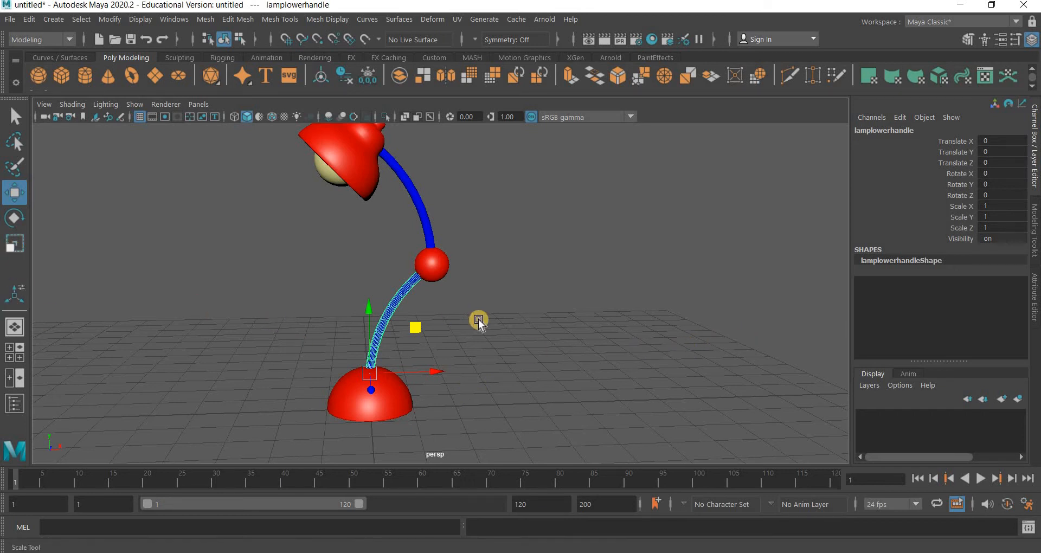
scroll(349, 333, up, 4)
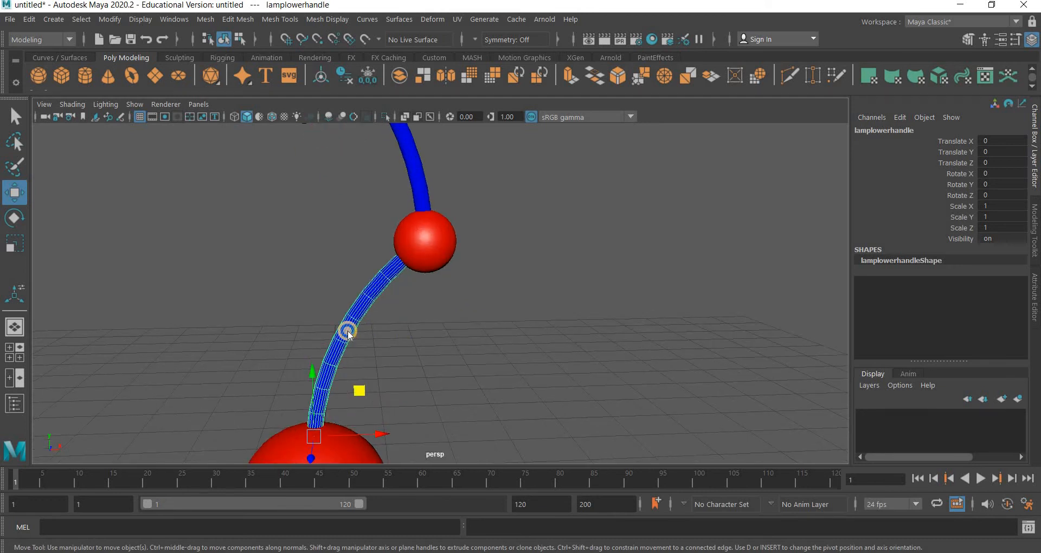
right_drag(349, 183, 335, 222)
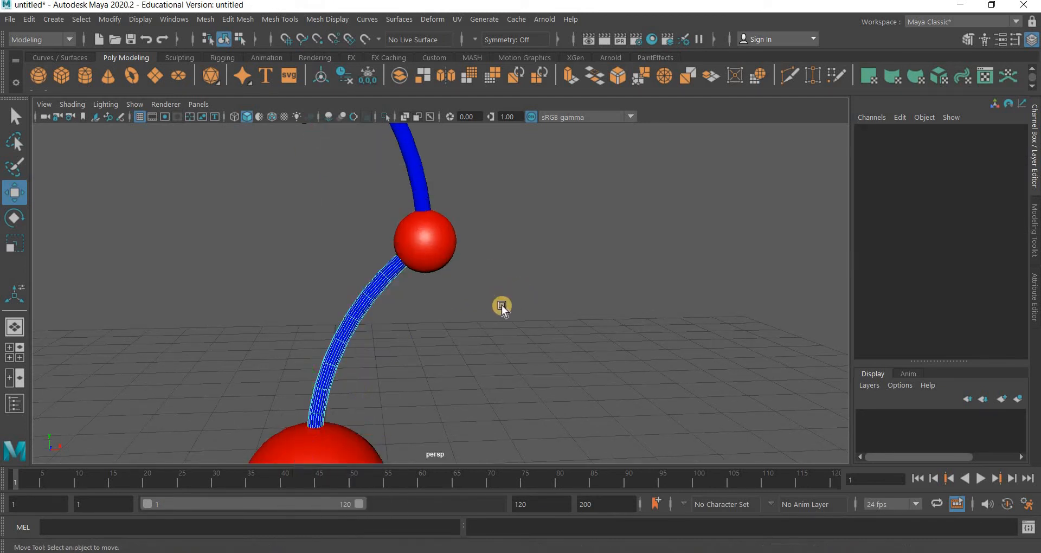
key(space)
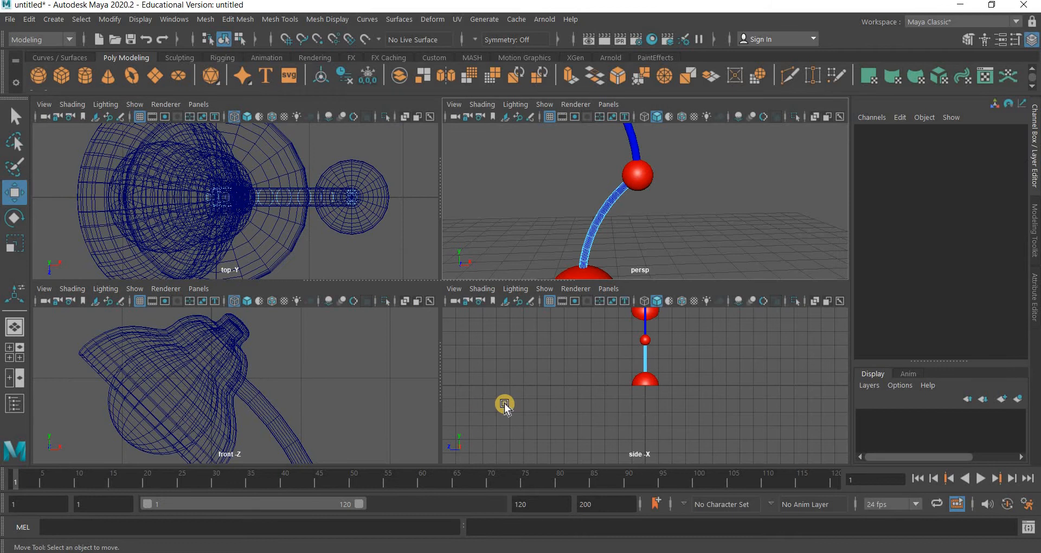
key(space)
scroll(380, 276, down, 5)
scroll(379, 280, up, 5)
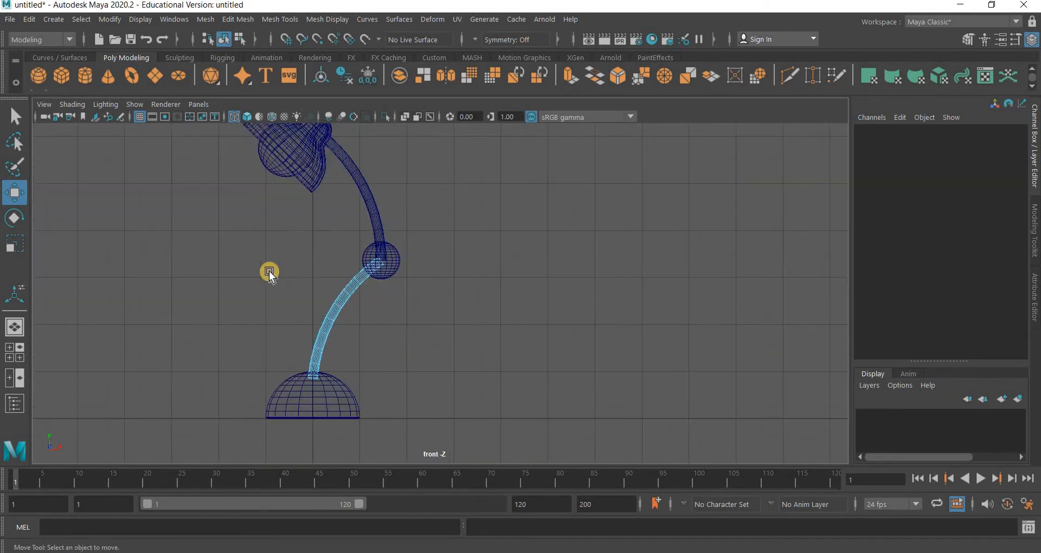
alt+middle_drag(333, 239, 366, 206)
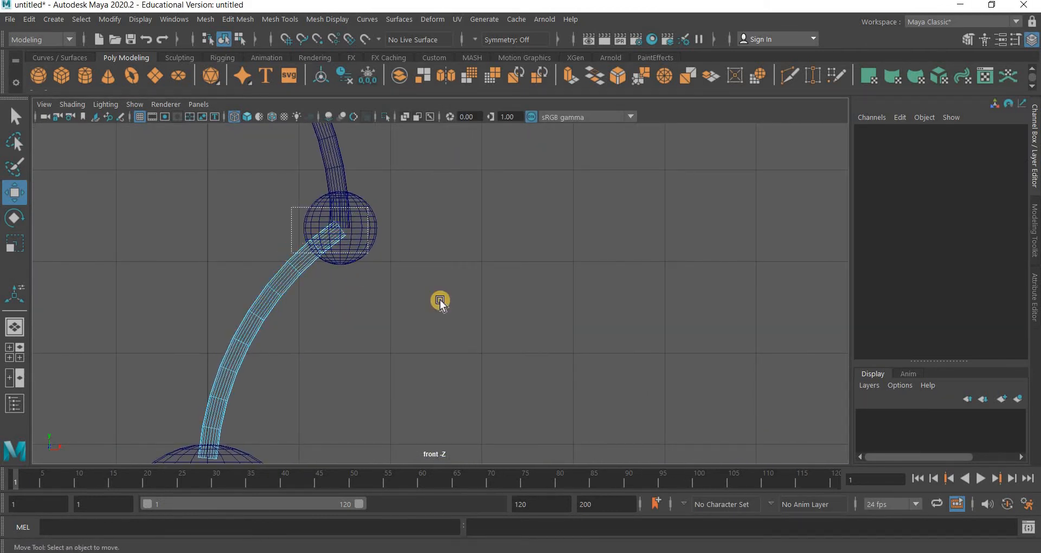
drag(440, 300, 447, 308)
key(b)
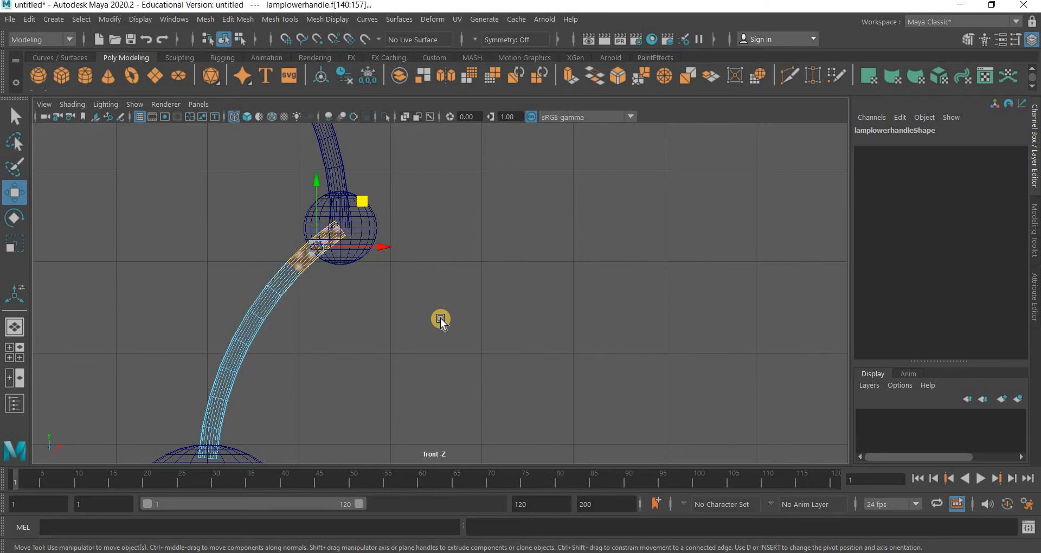
scroll(440, 318, down, 5)
scroll(440, 317, up, 3)
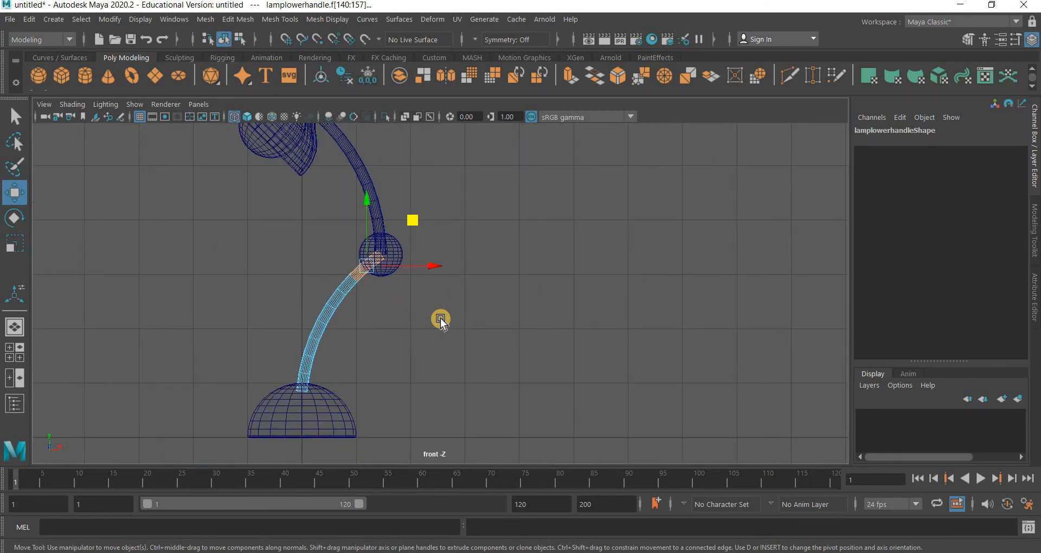
key(Delete)
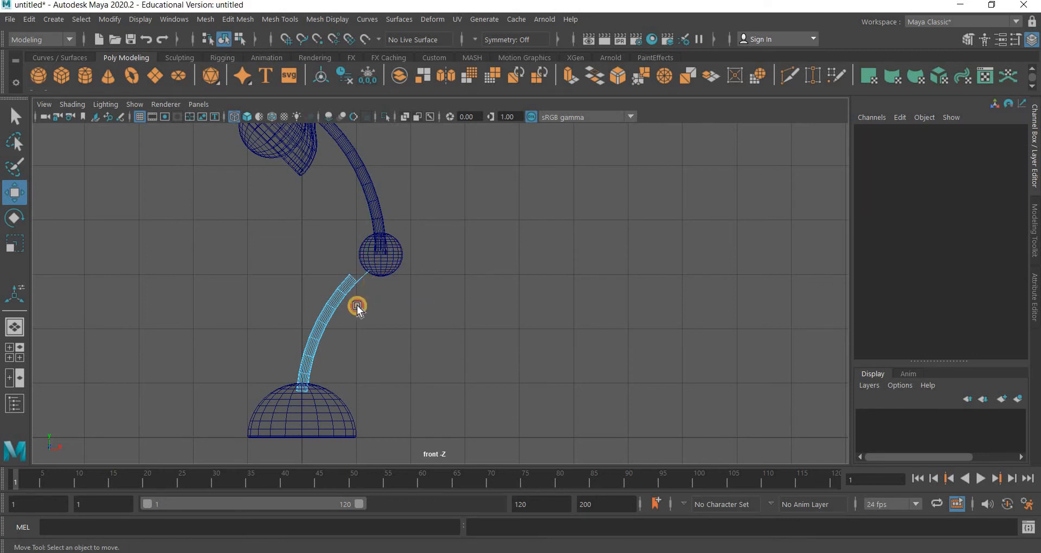
drag(358, 307, 369, 336)
click(416, 260)
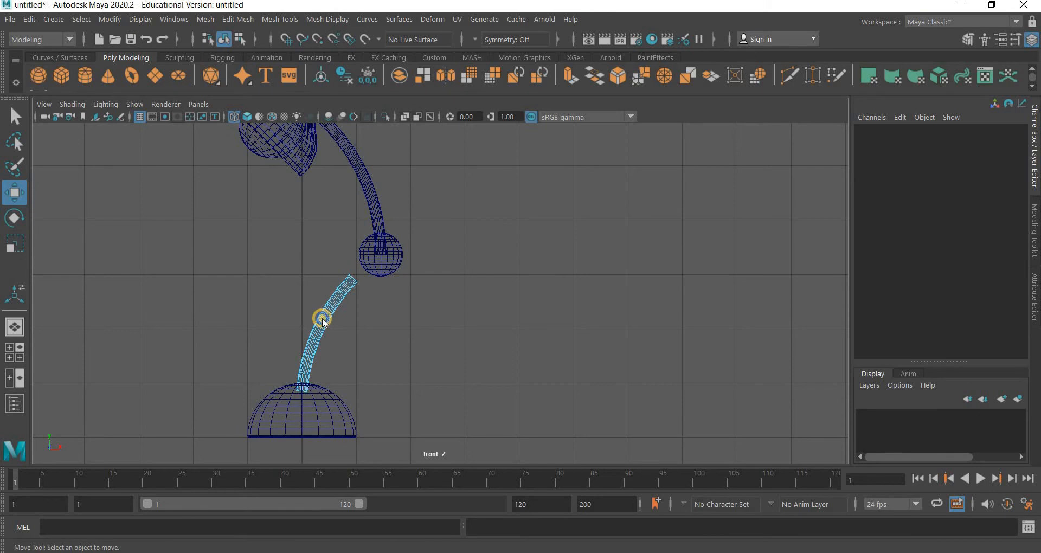
- Delete the upper handle's lower-end faces that run into the joint sphere and return to object selection
right_drag(330, 195, 397, 170)
click(349, 179)
right_drag(378, 219, 376, 225)
scroll(320, 225, up, 3)
drag(302, 251, 385, 184)
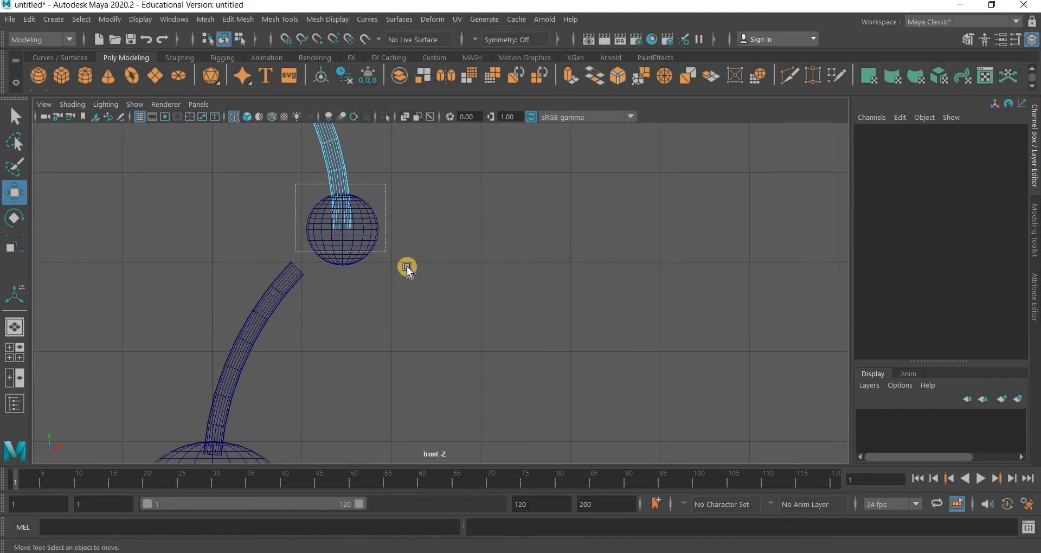
key(Delete)
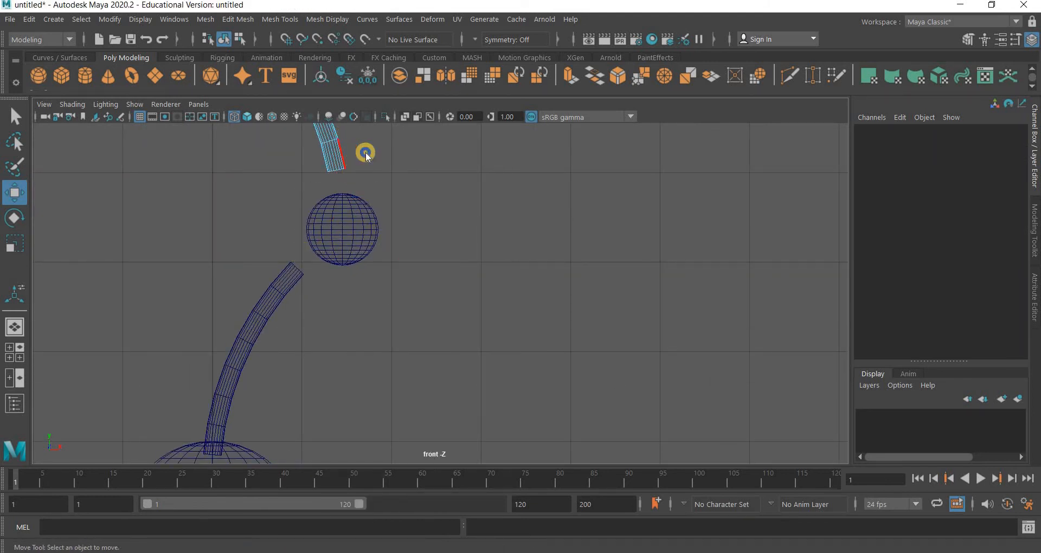
right_drag(366, 154, 406, 275)
click(386, 291)
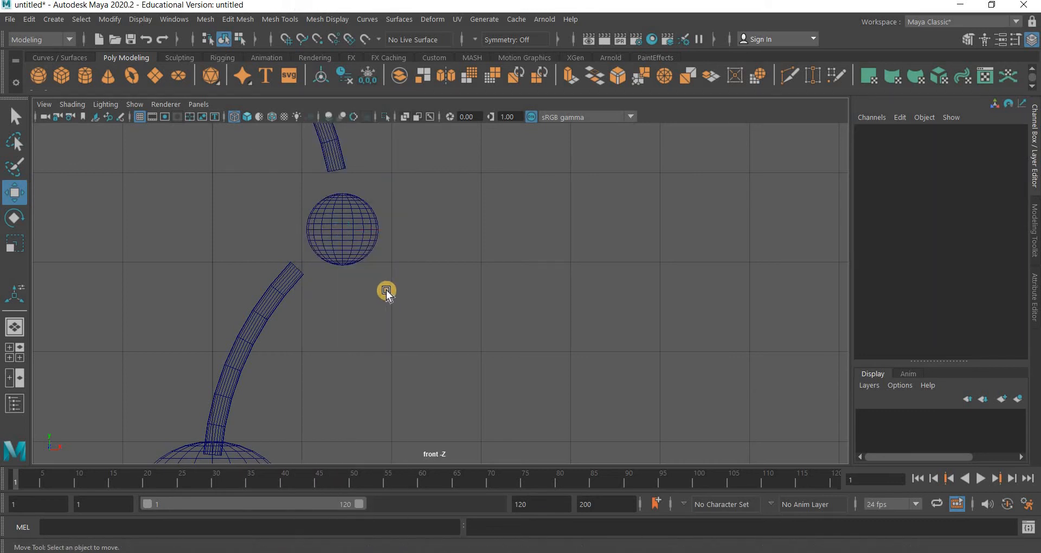
- Examine the open handle ends and their gaps to the joint sphere in the front and perspective views
alt+middle_drag(421, 339, 480, 420)
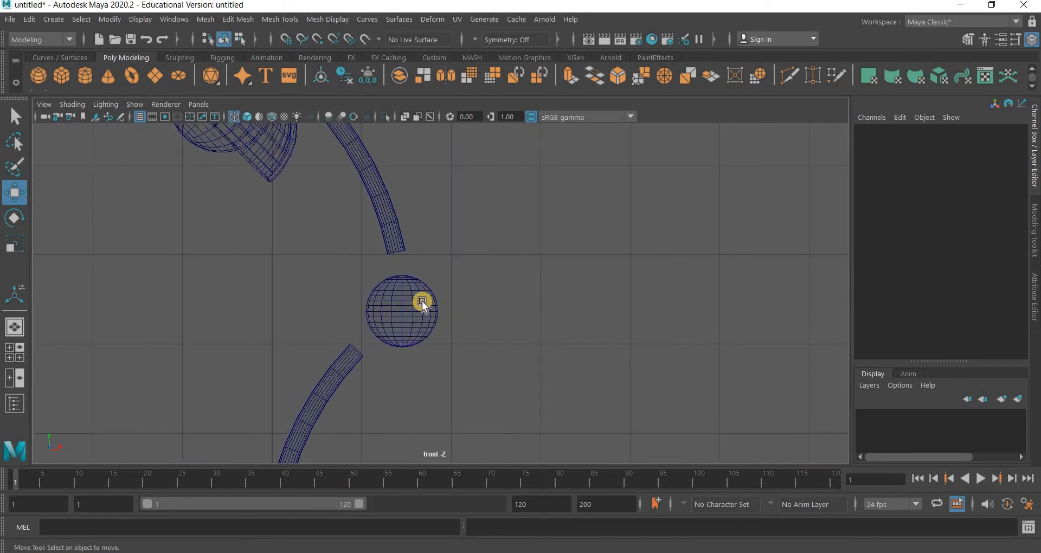
click(396, 247)
scroll(436, 297, up, 3)
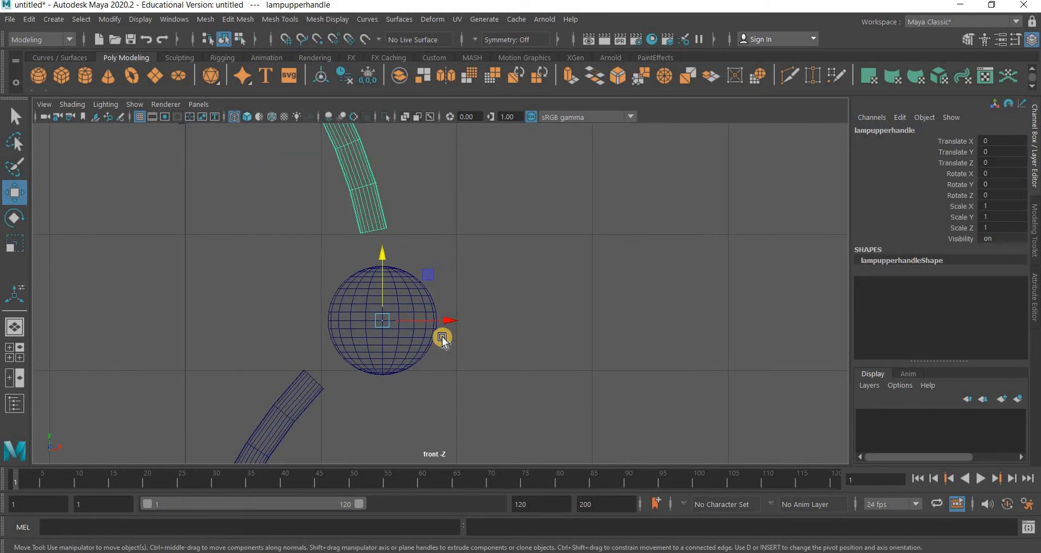
alt+middle_drag(436, 297, 441, 336)
scroll(441, 337, up, 2)
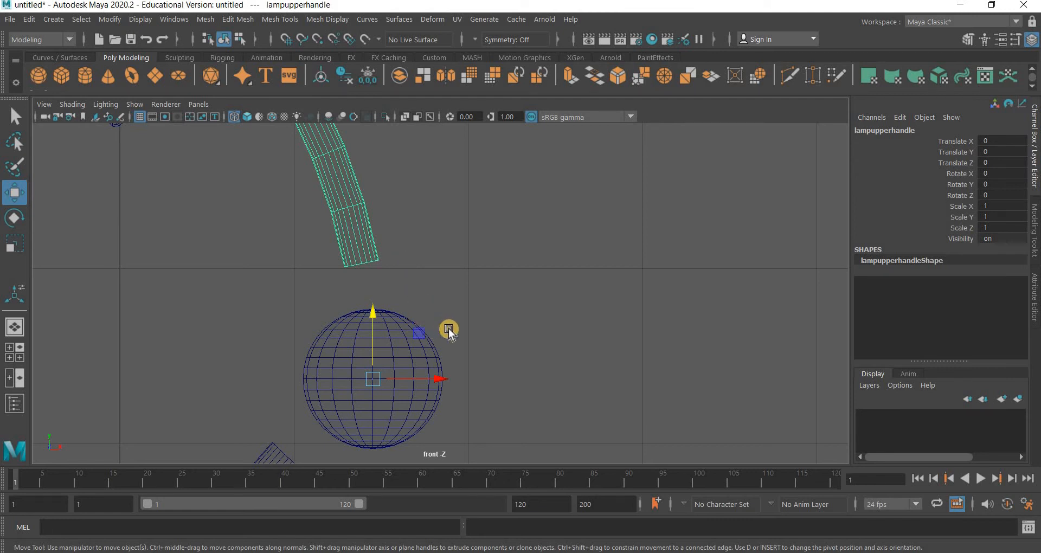
key(space)
key(space)
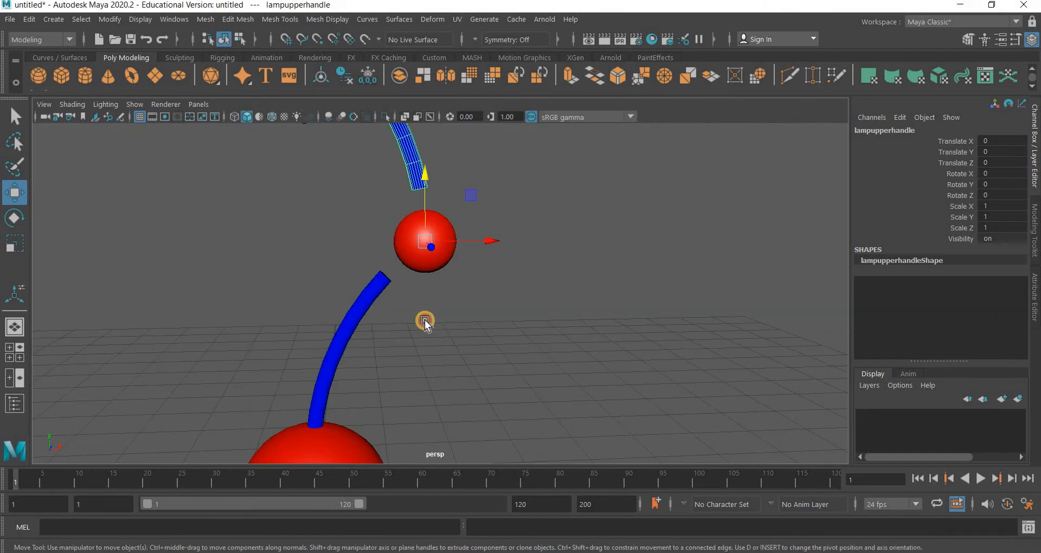
mouse_move(427, 303)
alt+mouse_down()
mouse_move(429, 290)
mouse_move(434, 307)
alt+mouse_up()
scroll(444, 334, up, 8)
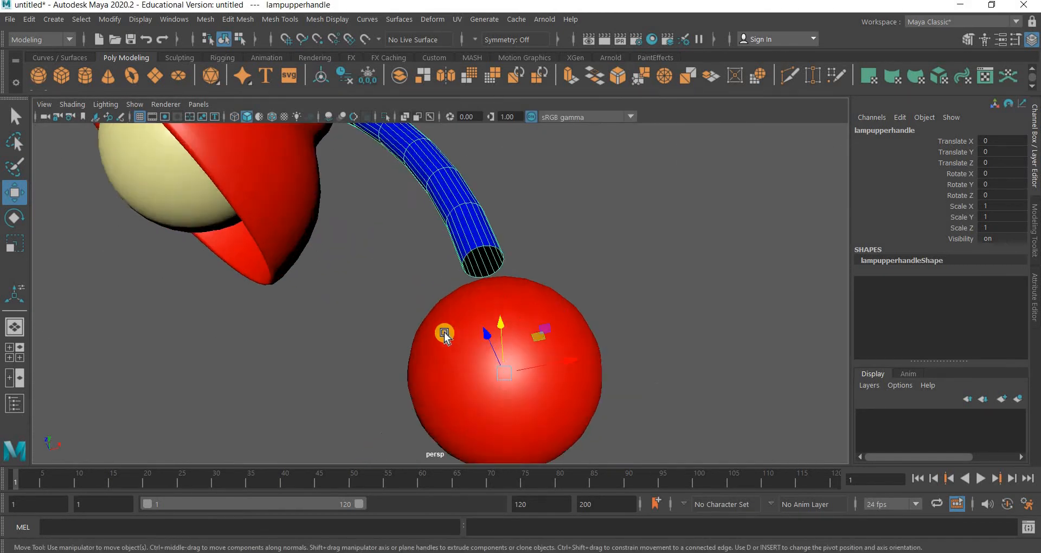
scroll(474, 323, up, 5)
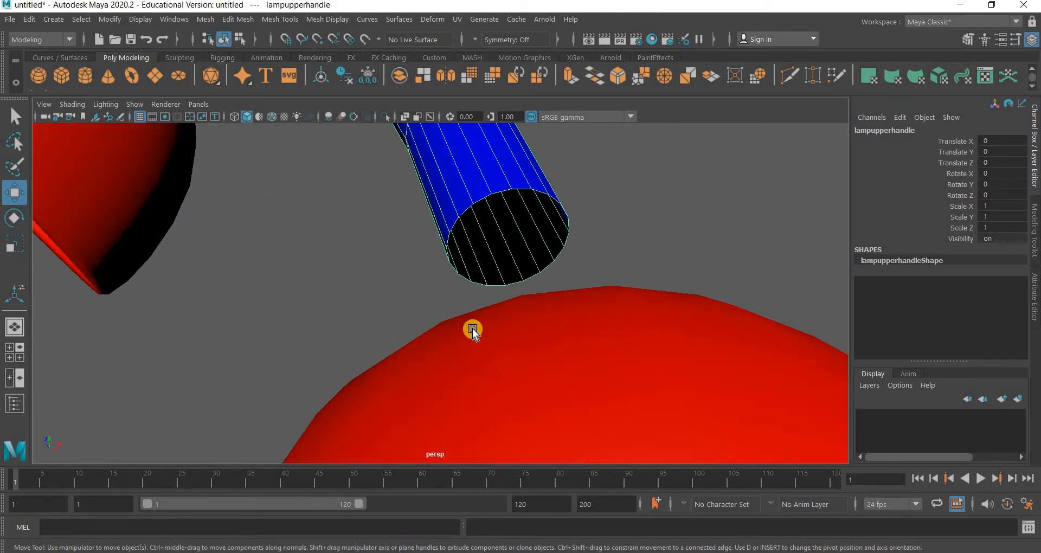
alt+drag(472, 329, 488, 295)
scroll(476, 347, down, 5)
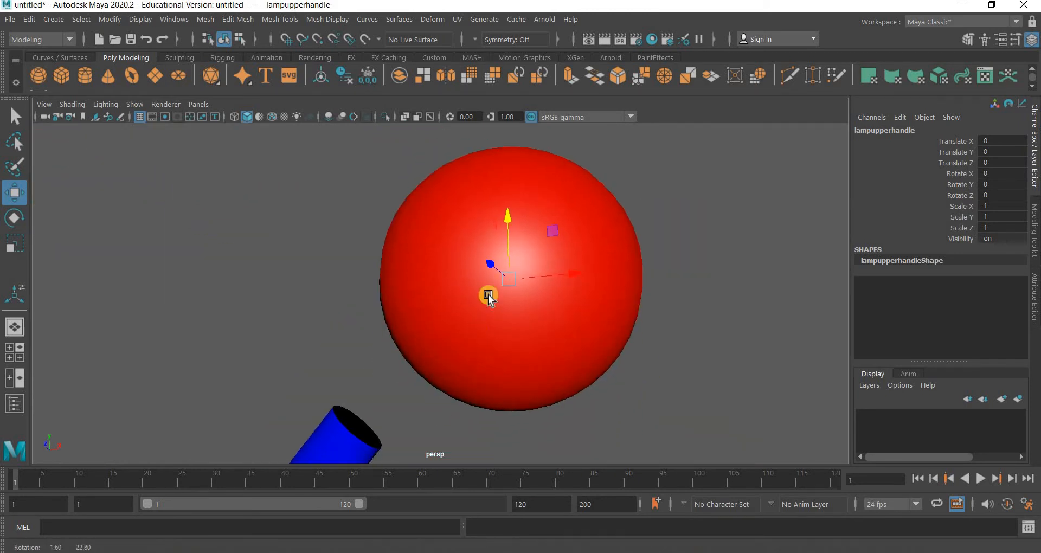
alt+drag(439, 424, 398, 317)
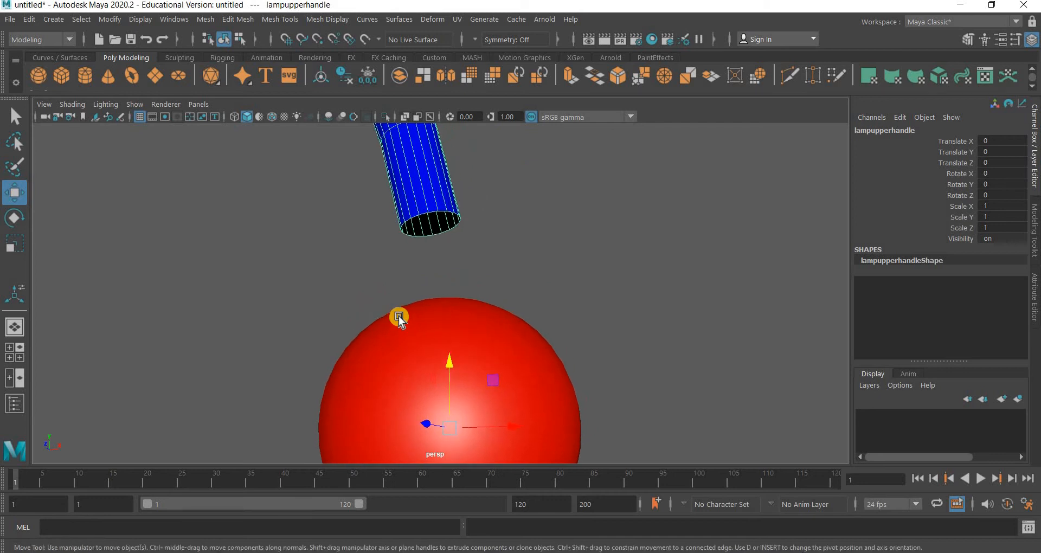
scroll(407, 301, up, 3)
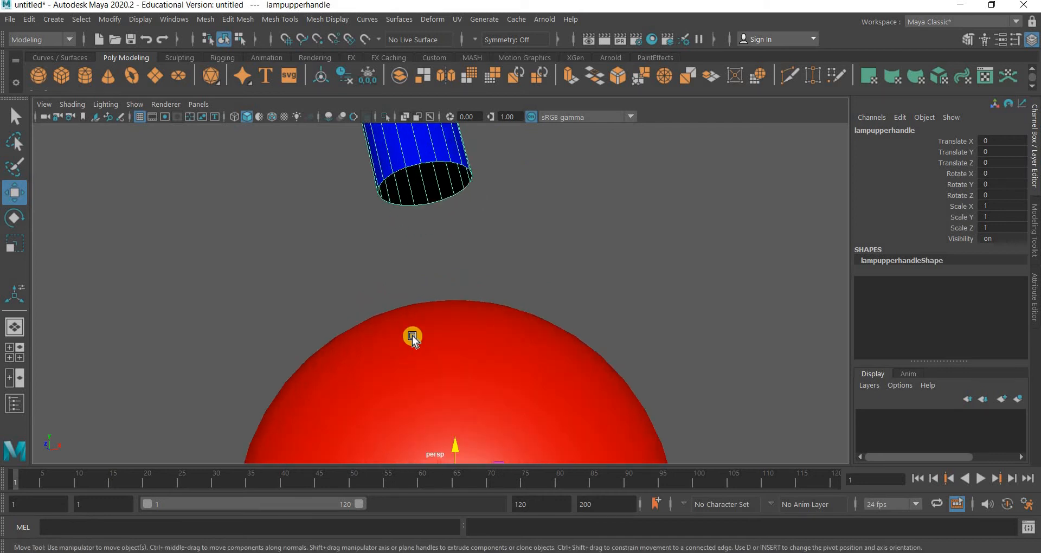
scroll(414, 358, down, 3)
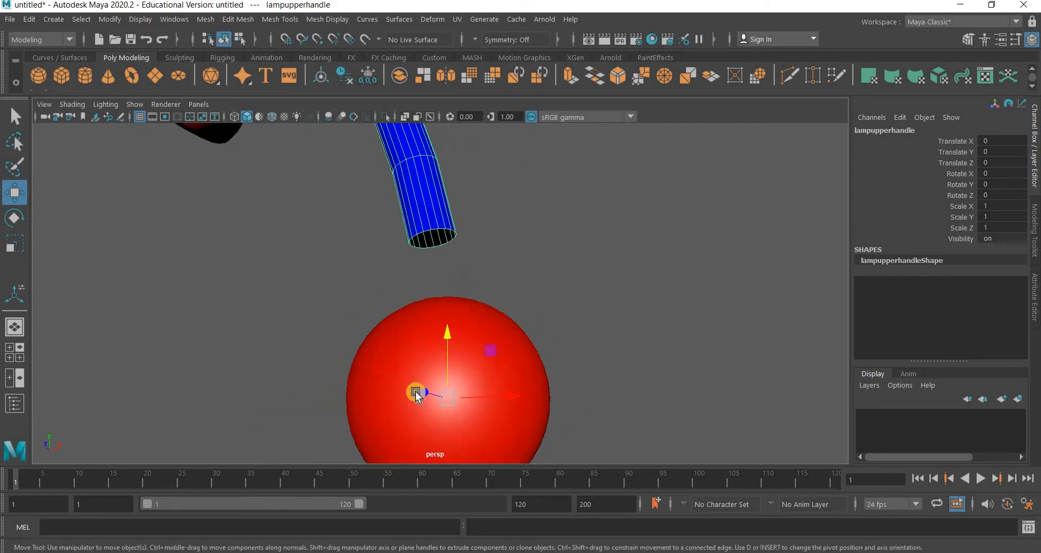
- Move the upper handle's pivot in the front view to the centre of its open lower end, about X 1.39, Y 4.03
key(space)
key(space)
scroll(377, 410, up, 3)
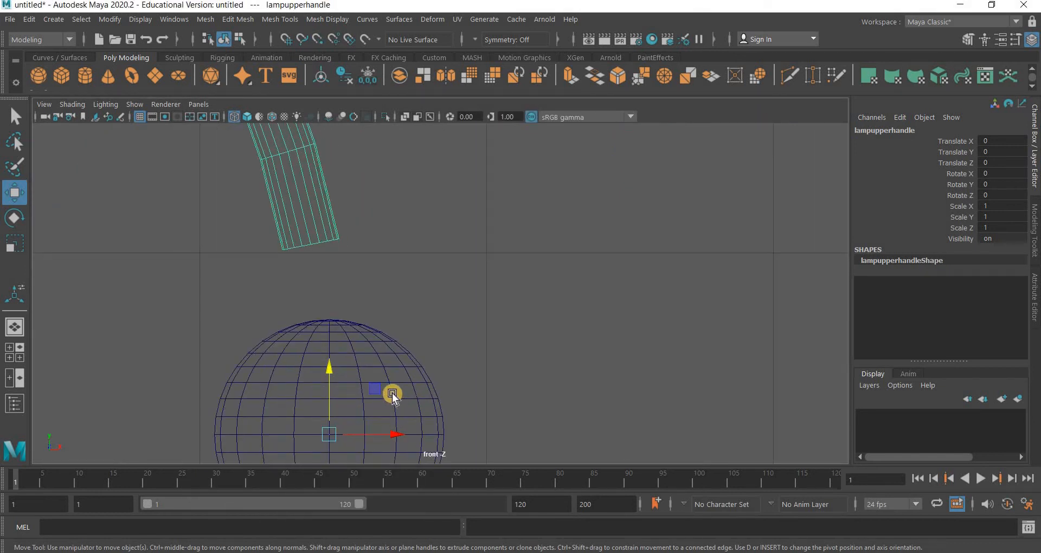
key(d)
middle_drag(374, 266, 392, 190)
drag(393, 191, 379, 192)
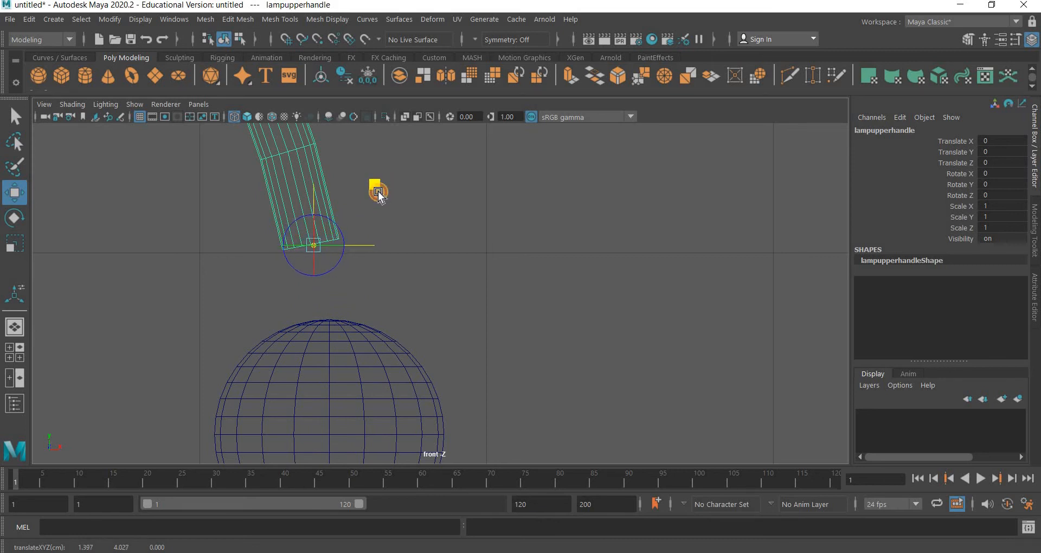
key(d)
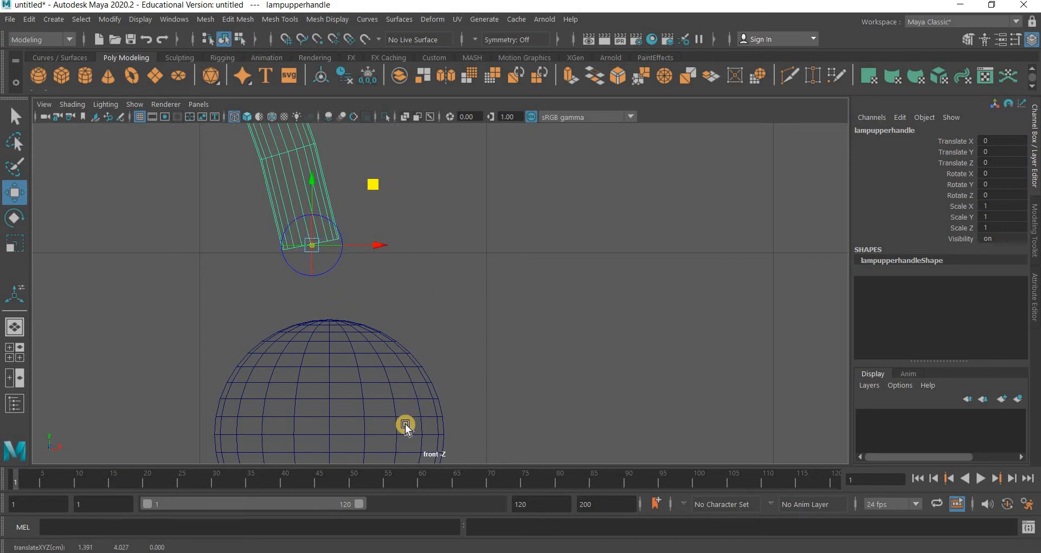
- Try to move the lower handle in the front view, and undo the move
alt+middle_drag(451, 354, 505, 165)
click(251, 320)
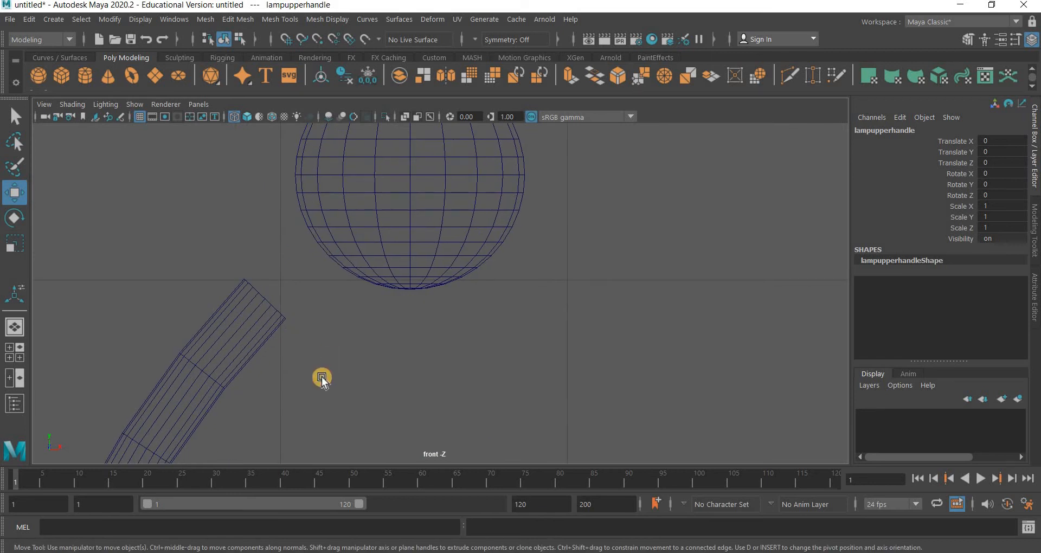
middle_drag(436, 218, 446, 310)
key(ctrl+z)
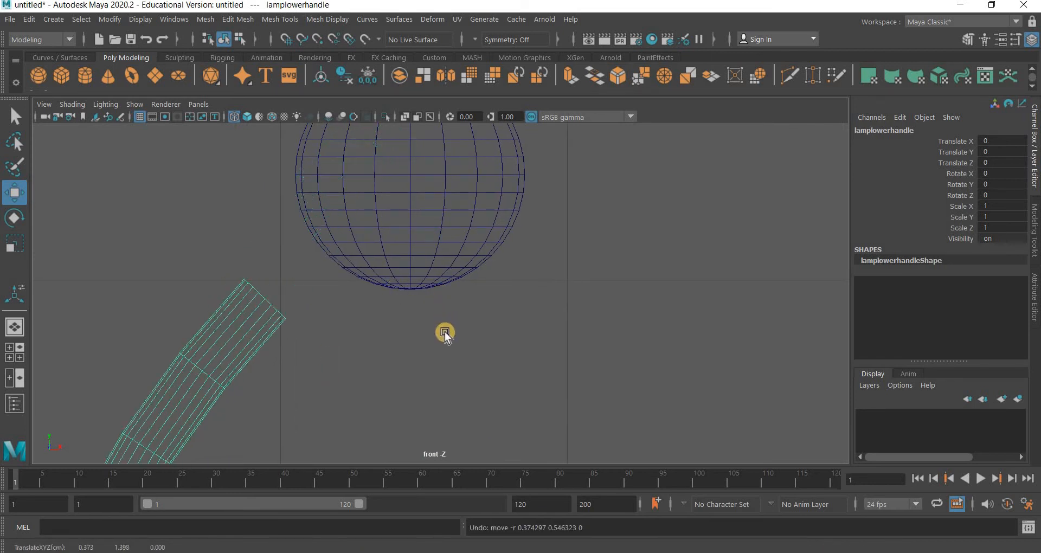
- Move the joint sphere onto the lower handle's open upper end, at about Translate X -0.5, Y -0.43
scroll(444, 331, down, 10)
scroll(456, 281, up, 8)
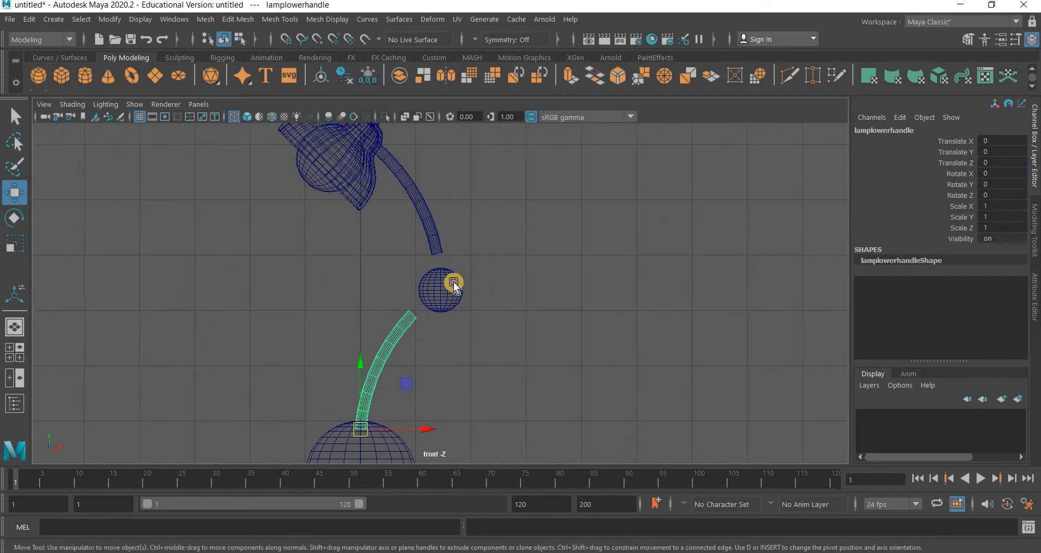
click(451, 337)
scroll(452, 337, up, 6)
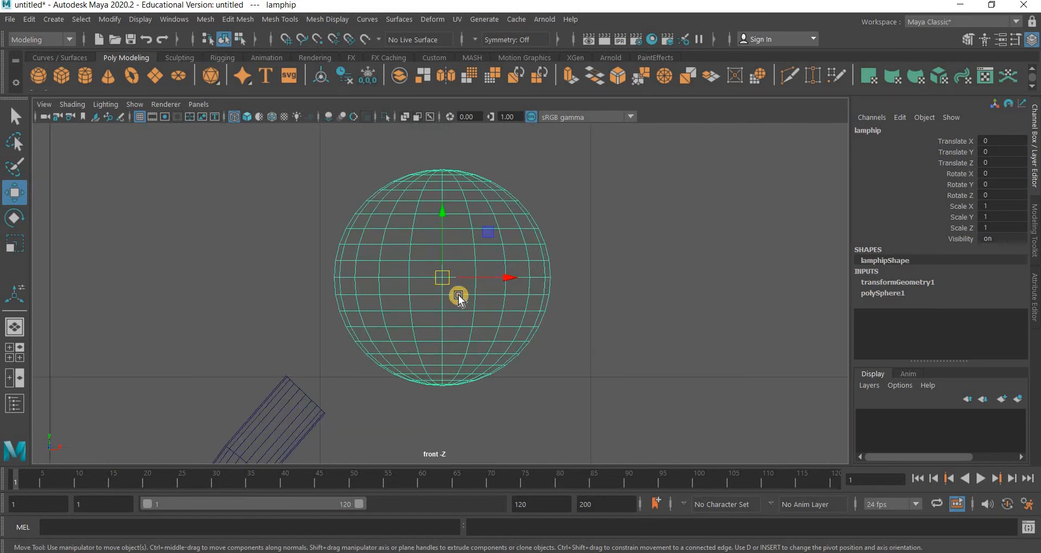
middle_drag(489, 237, 353, 352)
drag(352, 352, 352, 353)
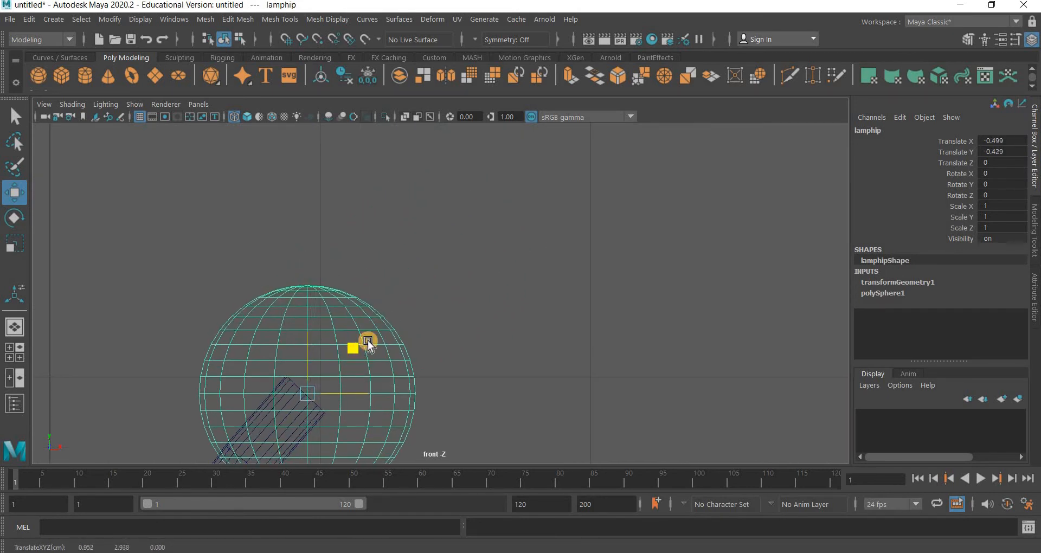
- Try to move the lamp head, bulb and upper handle down together toward the joint sphere, and undo the move
scroll(375, 234, down, 8)
drag(458, 209, 414, 178)
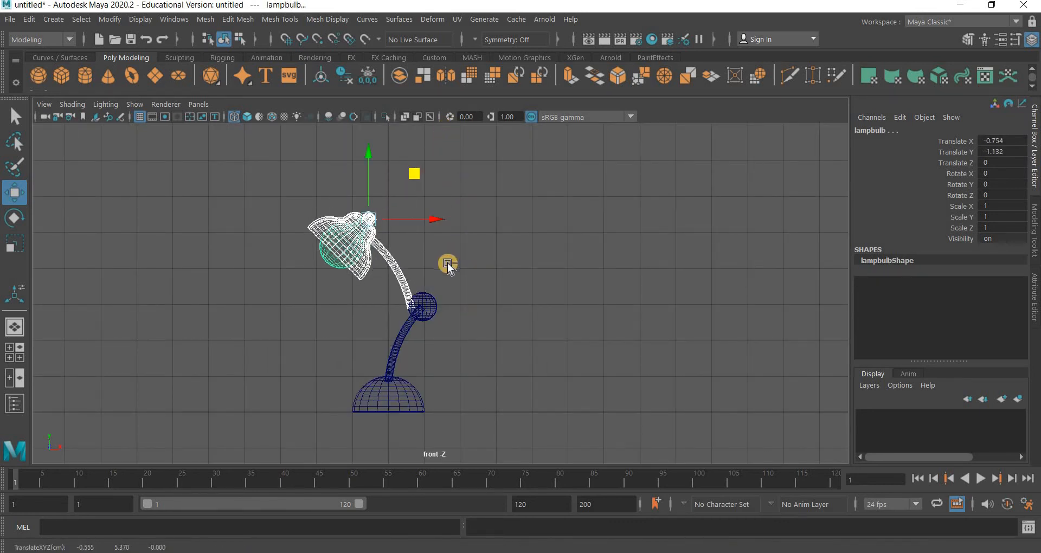
key(ctrl+z)
key(ctrl+z)
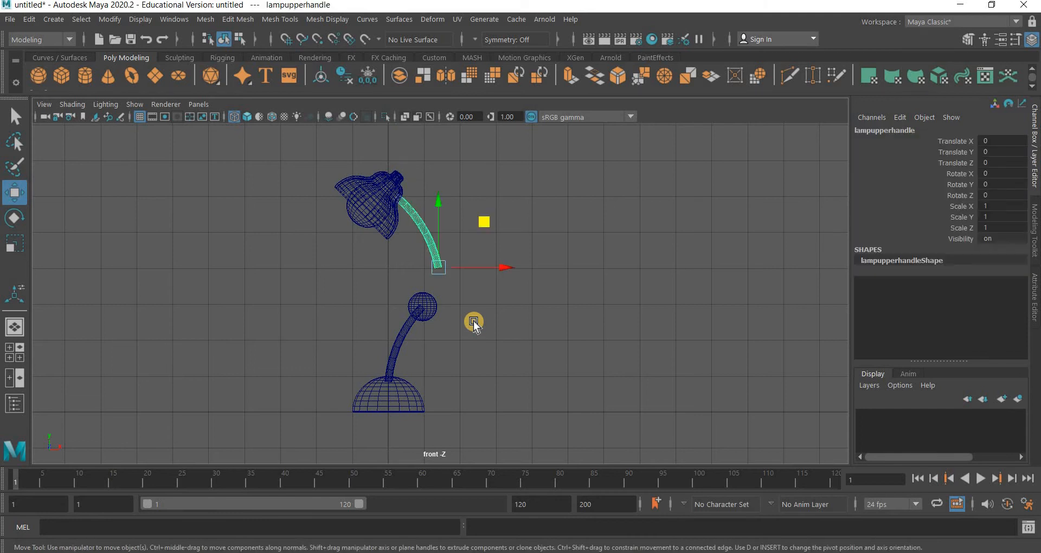
- Move the upper handle's lower end into the joint sphere at Translate X -0.421, Y -1.116, and recentre the sphere on it at X -0.485, Y -0.455
scroll(475, 236, up, 10)
scroll(479, 138, up, 3)
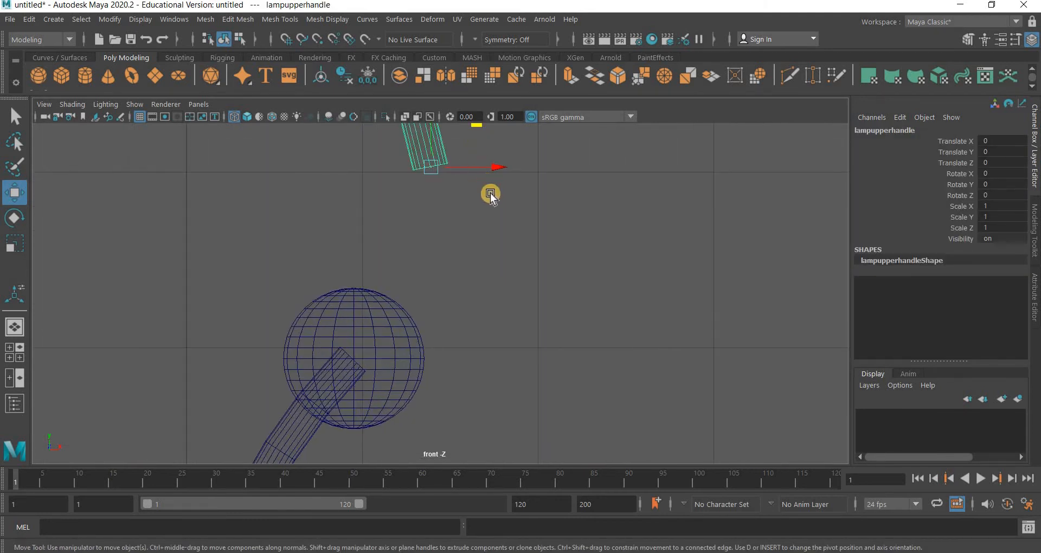
alt+middle_drag(462, 148, 439, 204)
middle_drag(393, 330, 330, 434)
scroll(479, 200, up, 7)
alt+middle_drag(260, 455, 374, 307)
scroll(347, 247, up, 12)
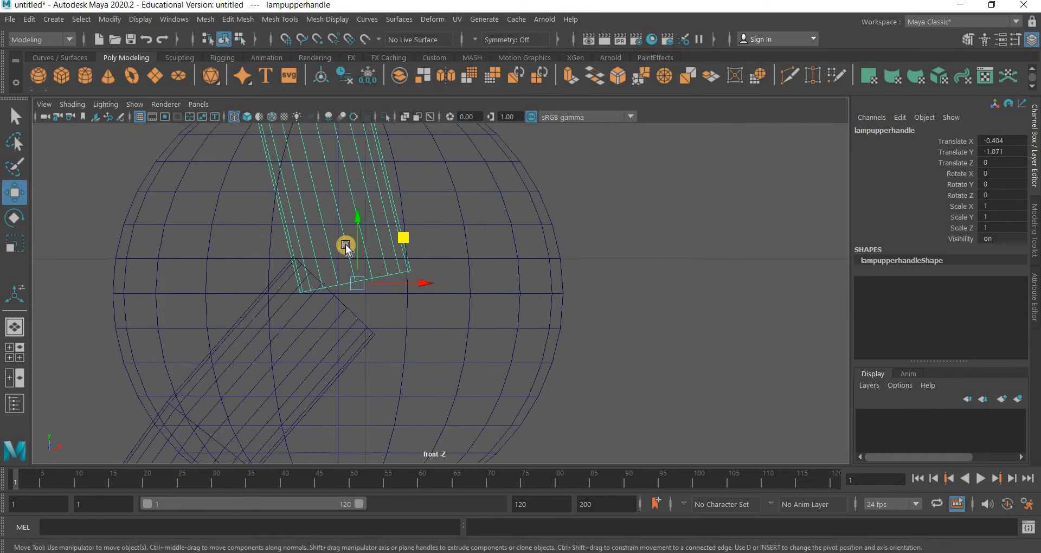
drag(309, 272, 392, 360)
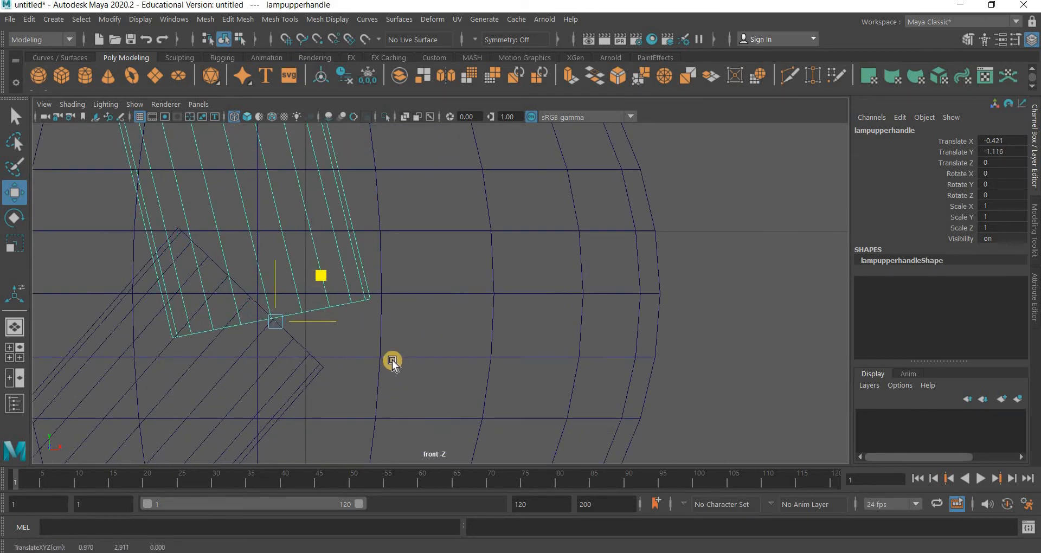
click(307, 248)
middle_drag(320, 270, 321, 274)
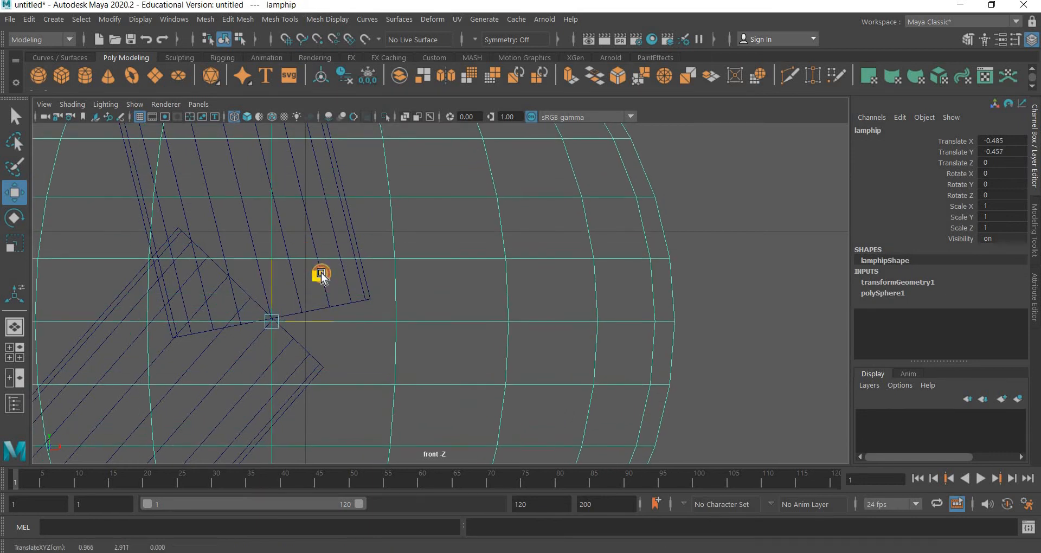
- Move the lamp head and bulb together onto the upper handle's upper end, at Translate X -0.422, Y -1.15, and clear the selection
scroll(420, 271, down, 5)
scroll(398, 327, up, 5)
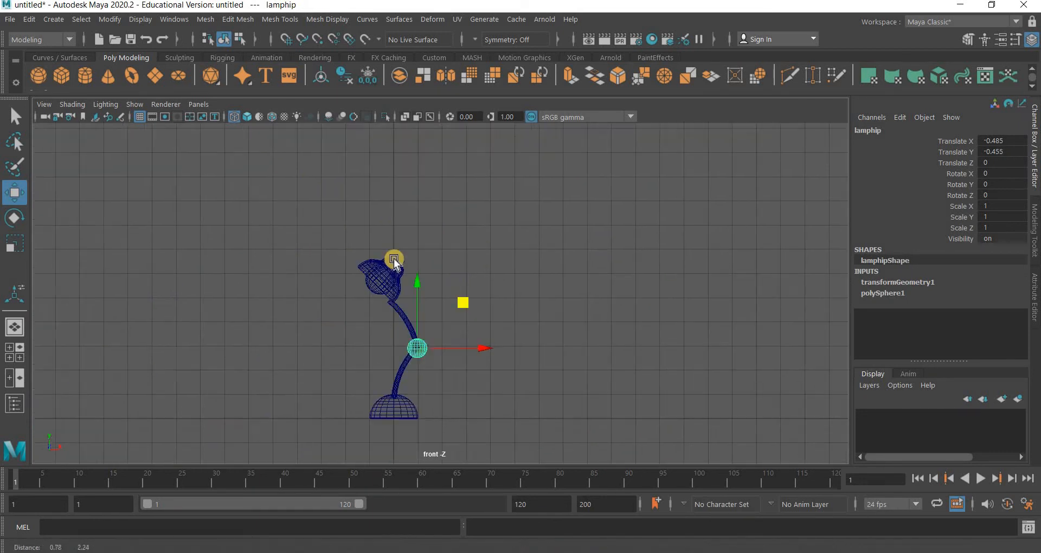
drag(375, 187, 353, 263)
click(395, 317)
scroll(394, 317, up, 5)
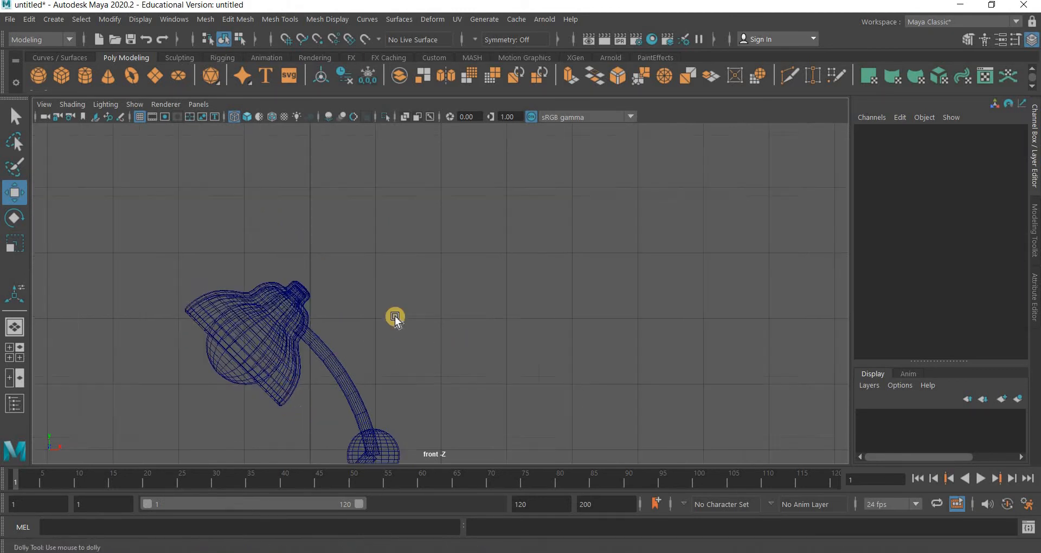
alt+middle_drag(374, 431, 444, 261)
scroll(452, 373, down, 5)
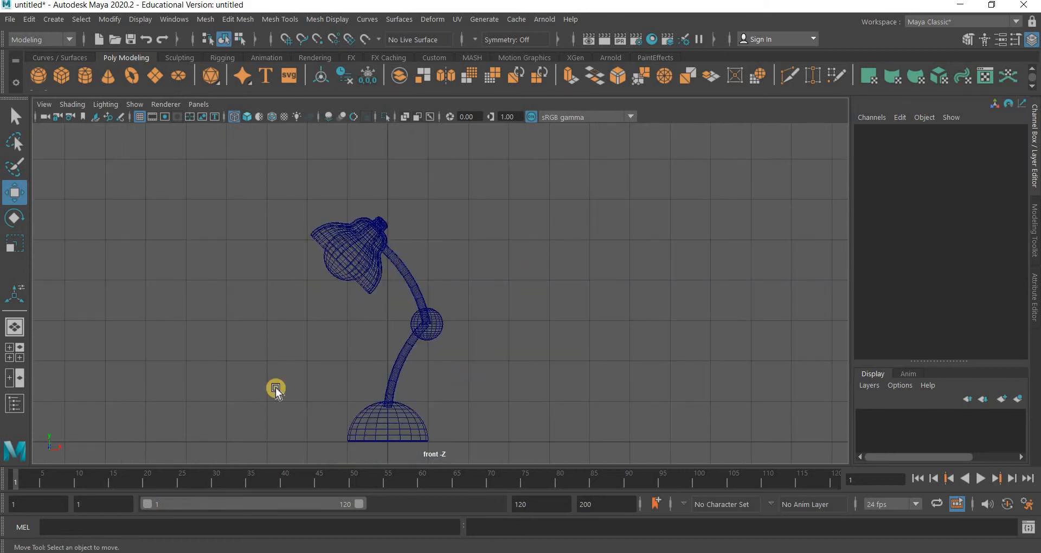
- Examine the reassembled lamp from several angles in the perspective view, checking the handles, joint sphere and head connections
key(space)
key(space)
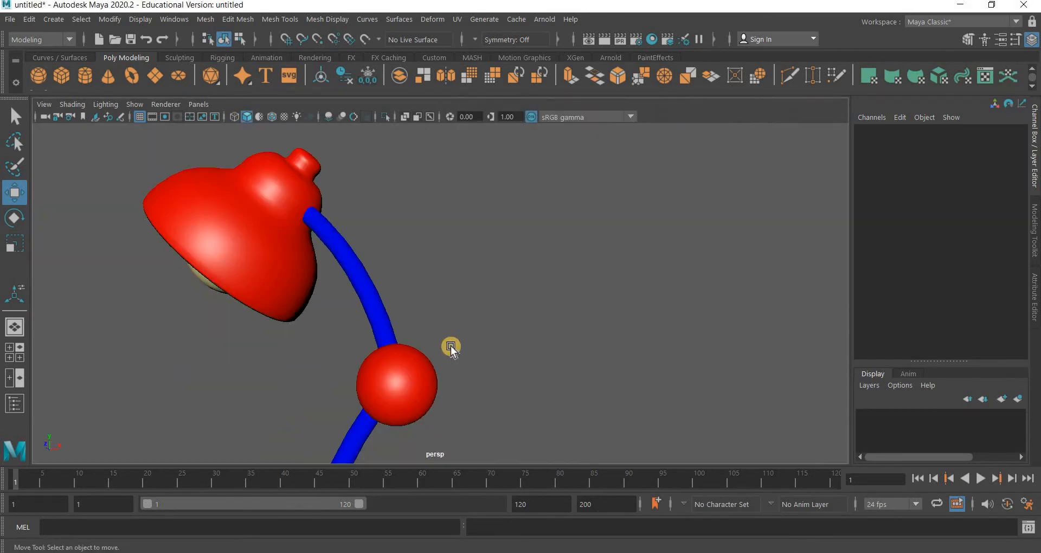
scroll(454, 384, down, 6)
alt+drag(460, 402, 454, 370)
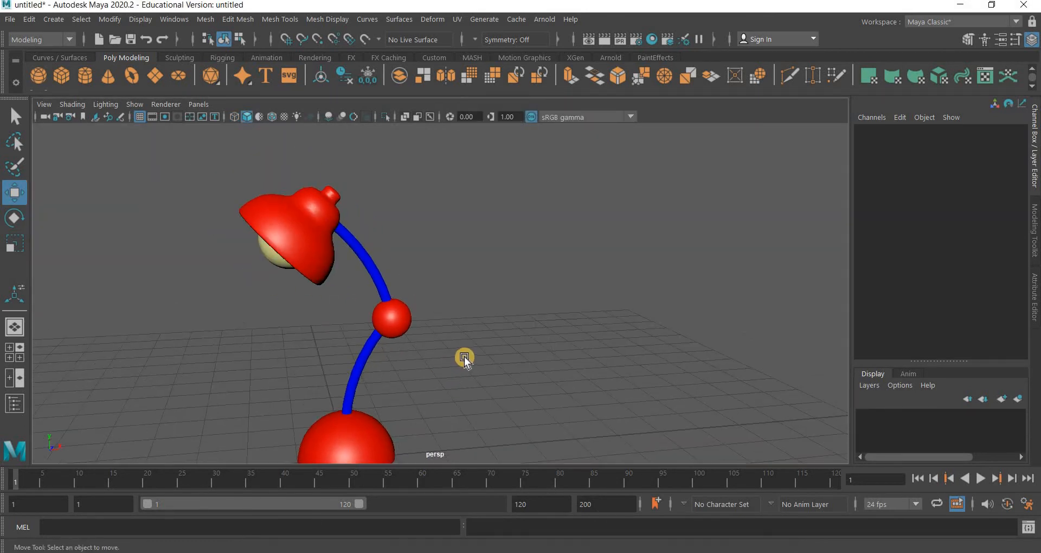
alt+middle_drag(464, 360, 473, 335)
alt+drag(438, 353, 474, 373)
alt+middle_drag(473, 374, 485, 389)
scroll(466, 343, up, 5)
alt+middle_drag(466, 344, 460, 301)
alt+drag(441, 386, 293, 204)
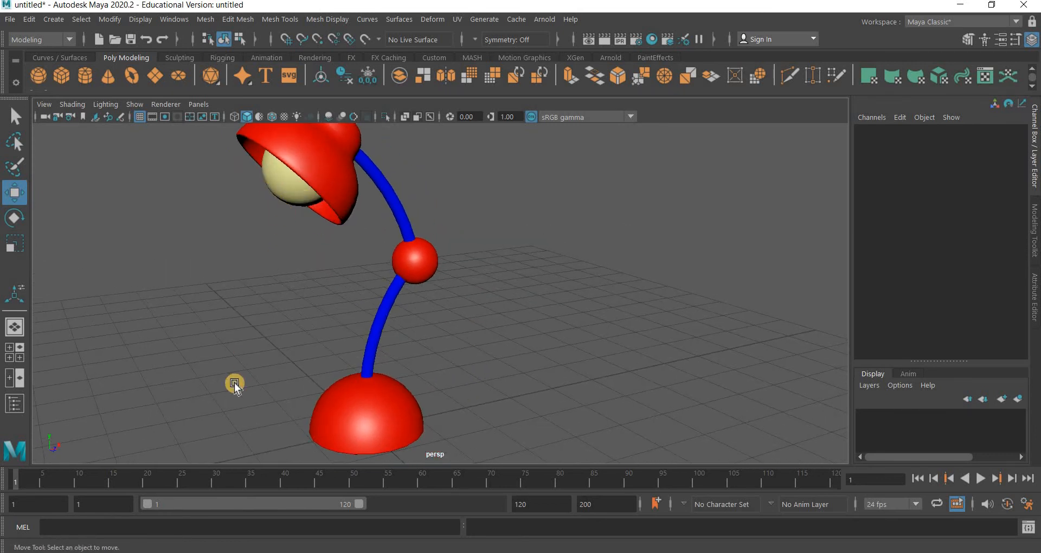
- Parent the bulb to the lamp head and select the head
click(345, 219)
key(Up)
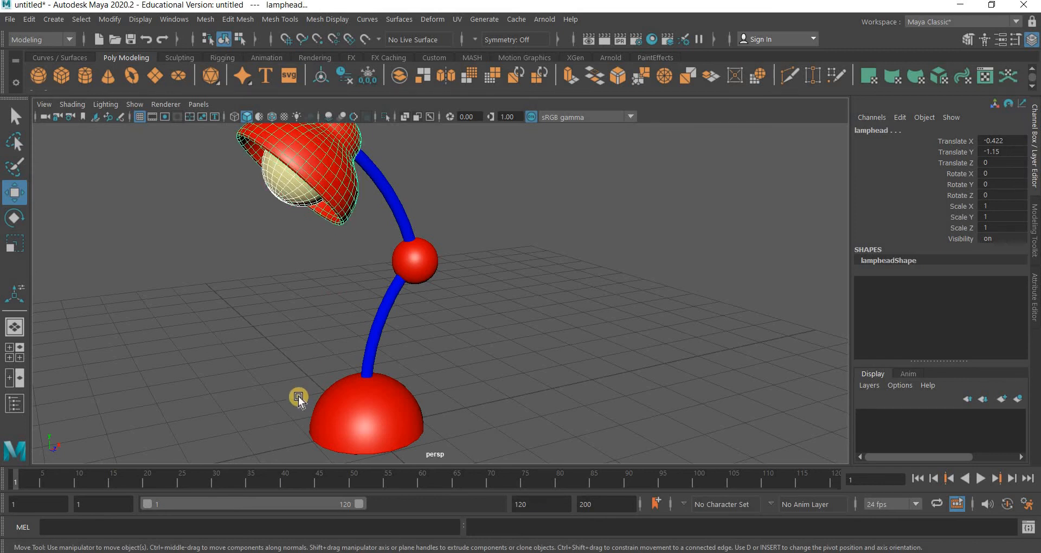
key(Down)
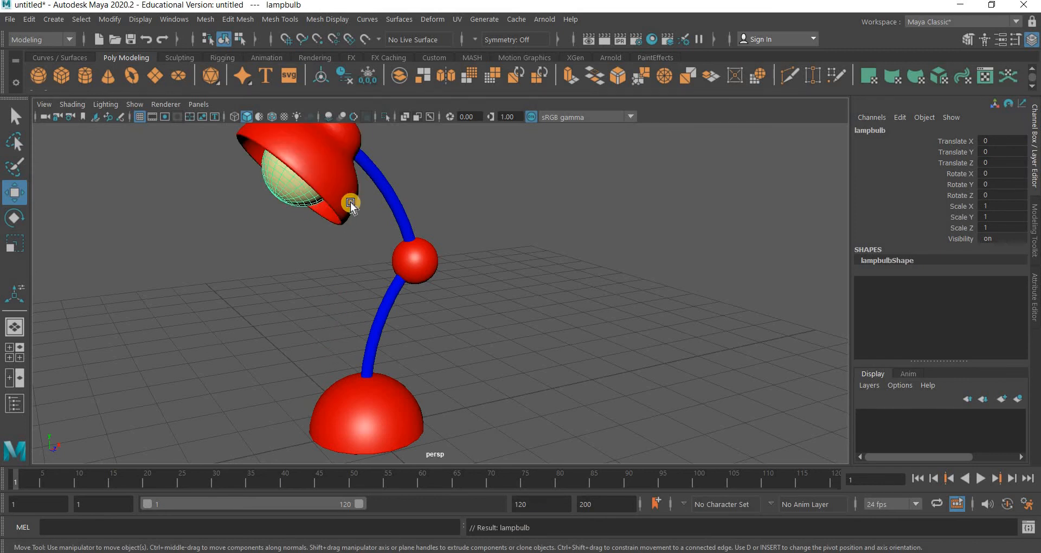
key(Up)
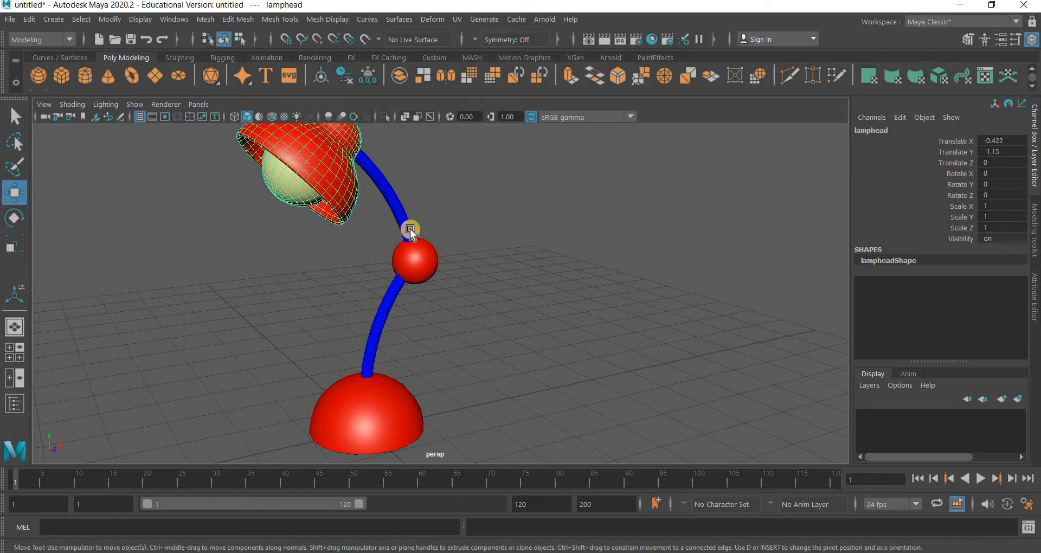
- Go through the upper handle, joint sphere and lower handle in turn, and clear the selection
scroll(406, 227, down, 3)
key(Up)
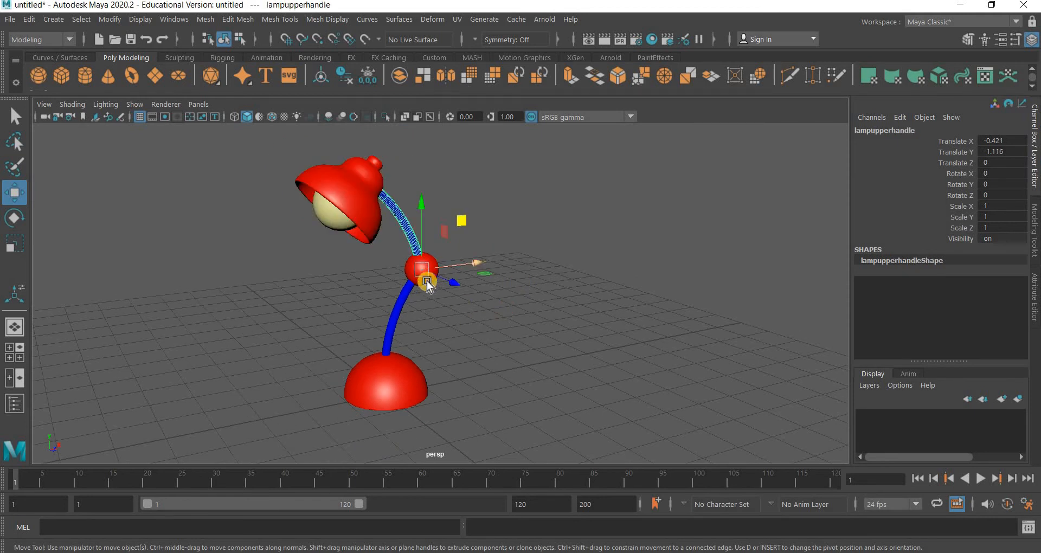
key(Up)
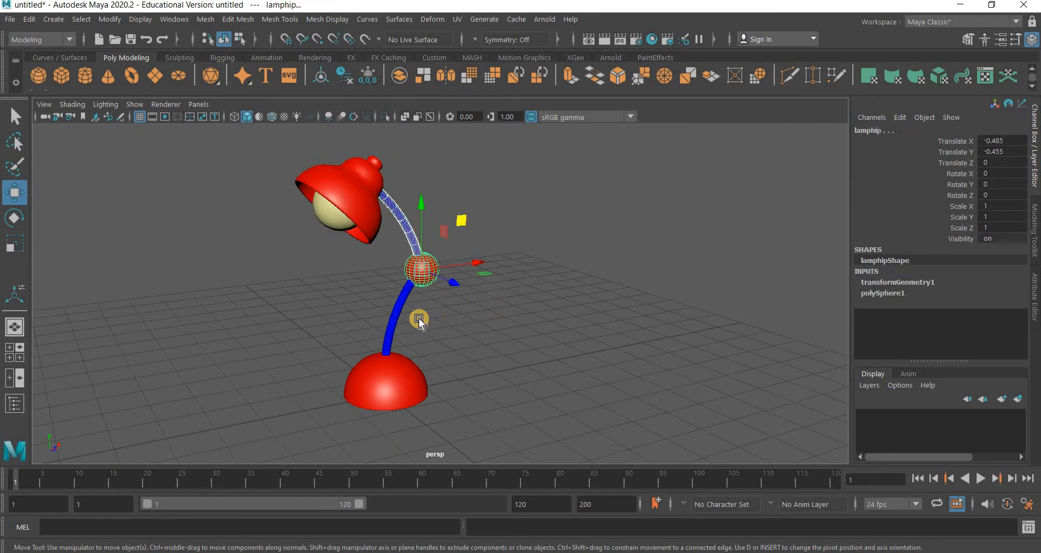
key(Down)
key(Up)
key(Up)
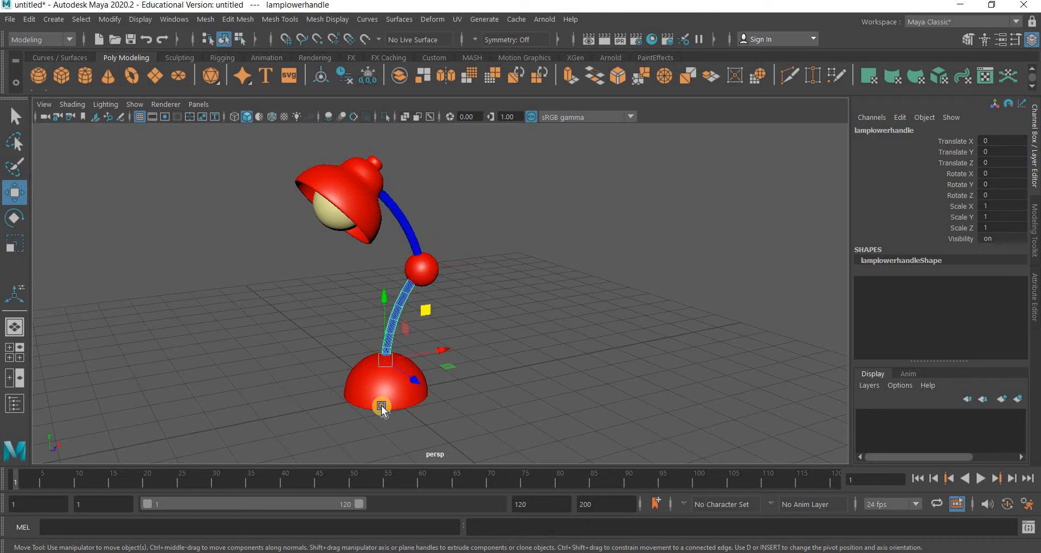
key(Up)
click(396, 413)
alt+drag(396, 412, 400, 410)
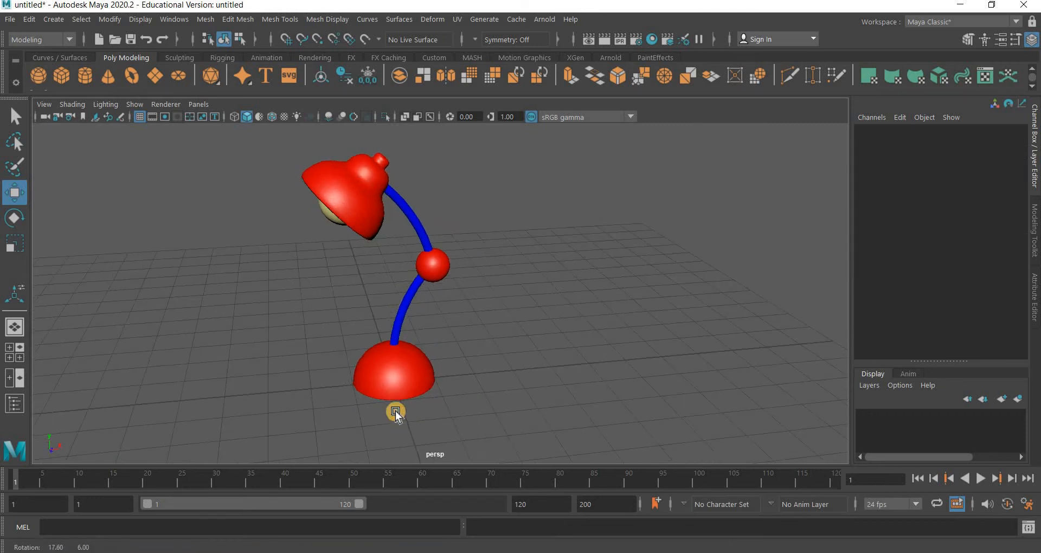
- Save the scene as the Maya Binary file lamp2.mb in the LAMP folder
click(9, 19)
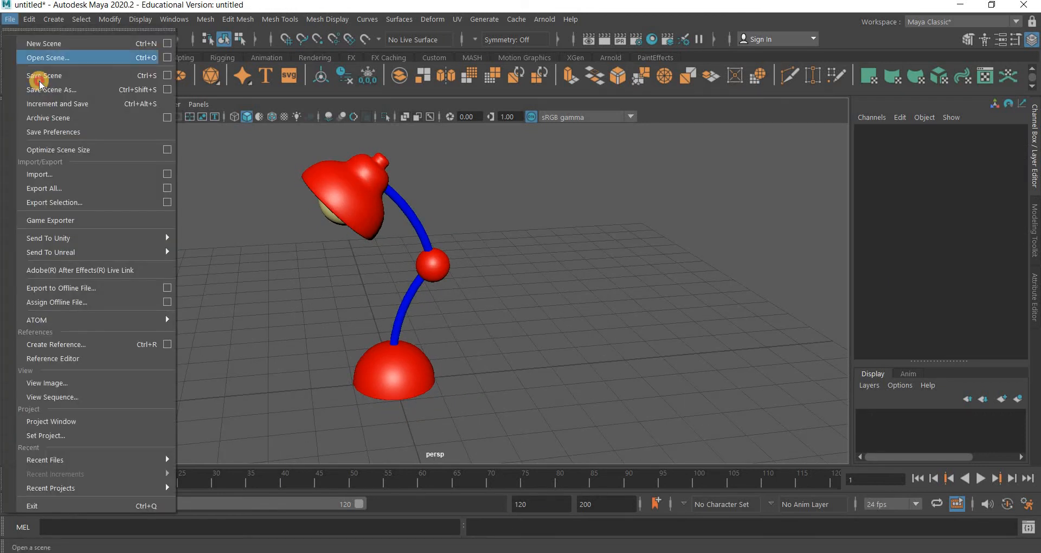
click(33, 74)
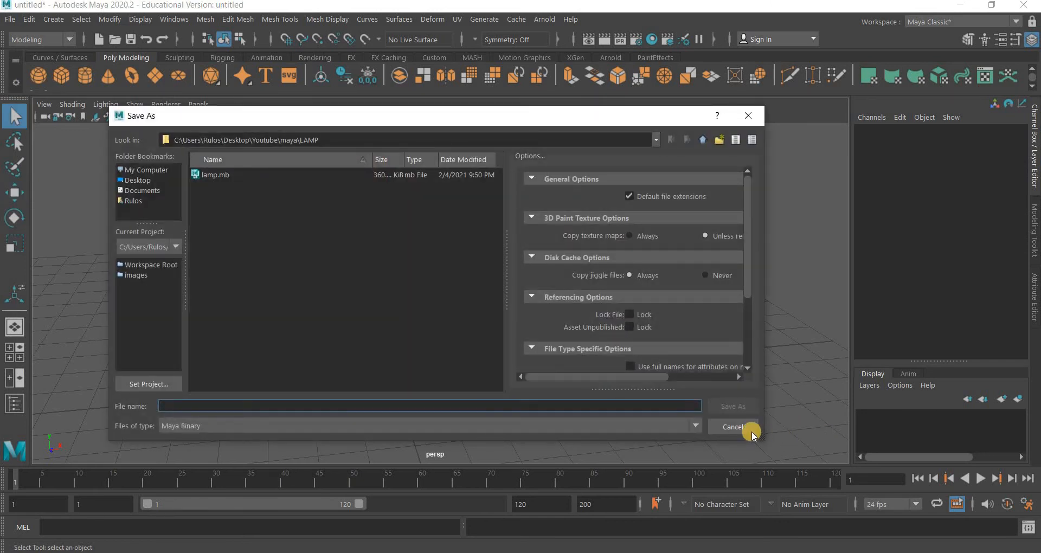
text(lamp.mb)
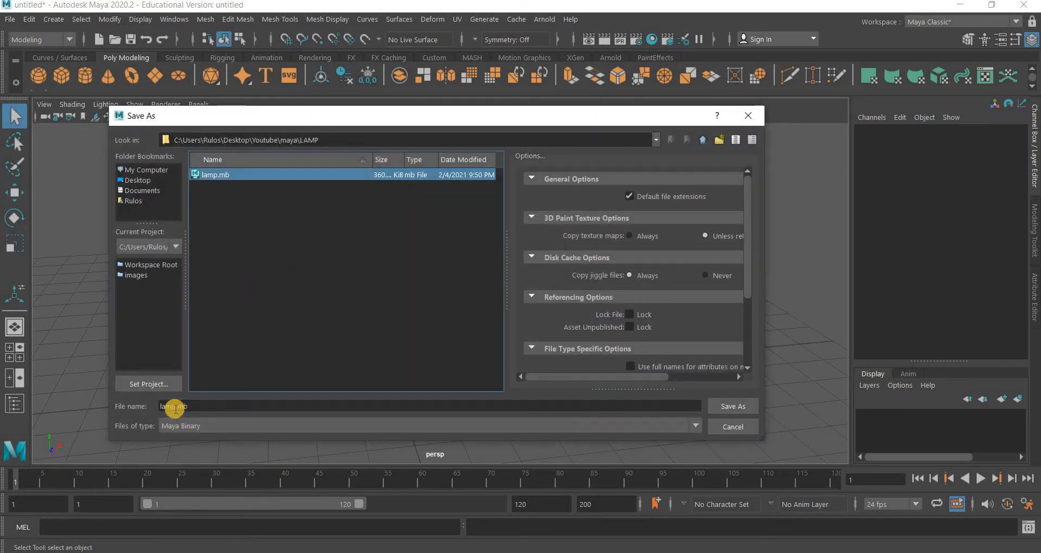
key(Left)
key(Left)
key(Left)
text(2)
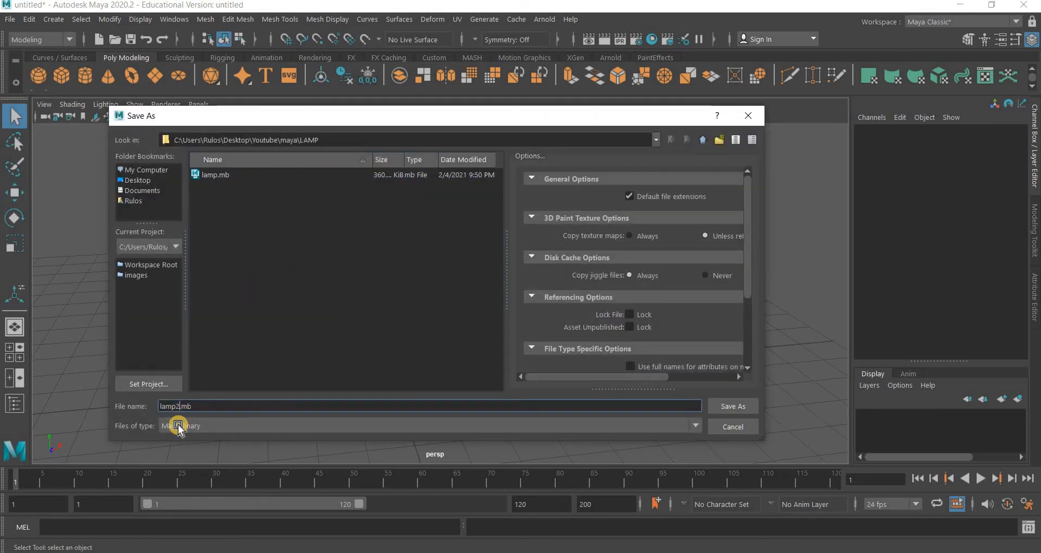
key(Return)
key(w)
- Show the lamp in the full-size front view and switch to the Rigging menu set
key(space)
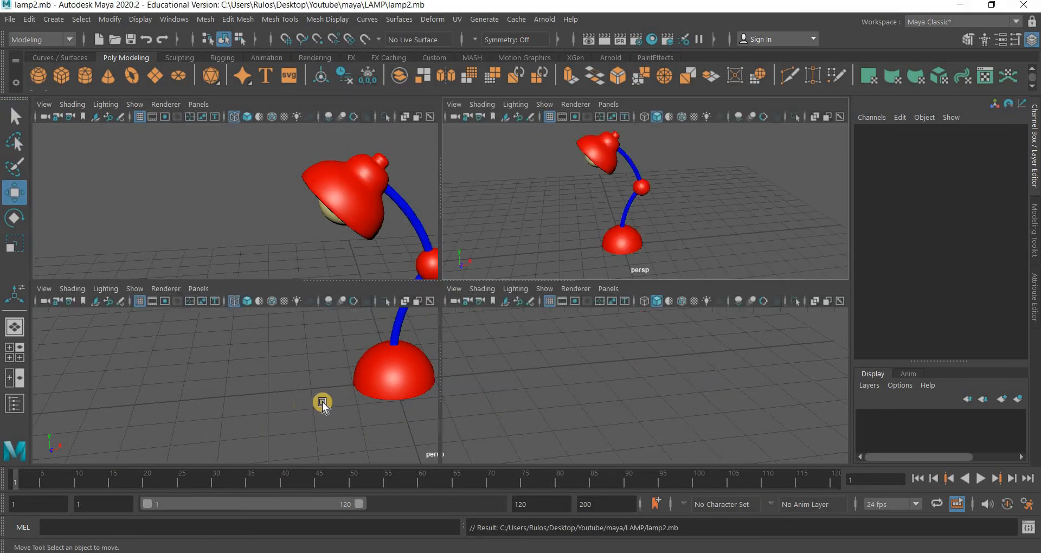
key(space)
key(space)
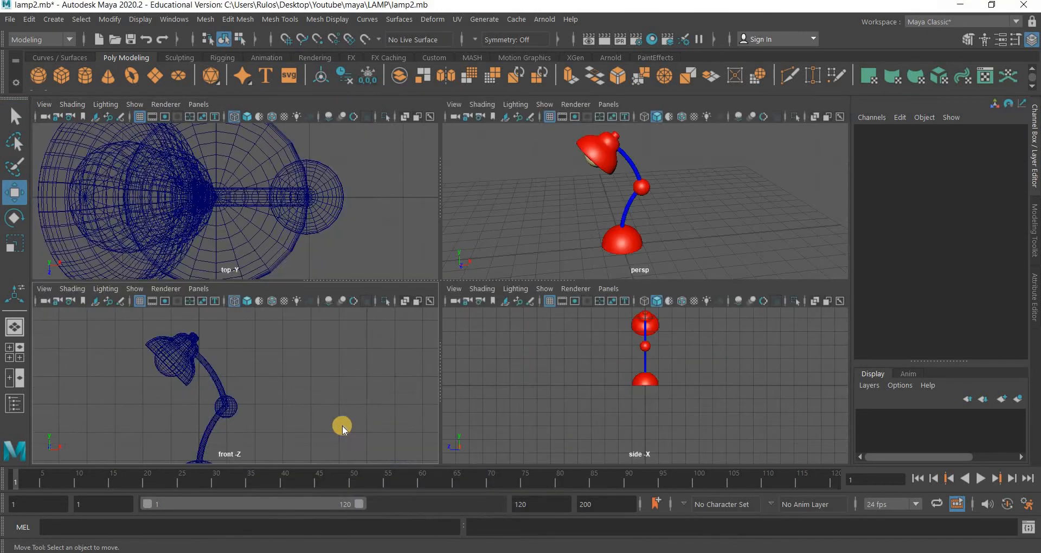
key(space)
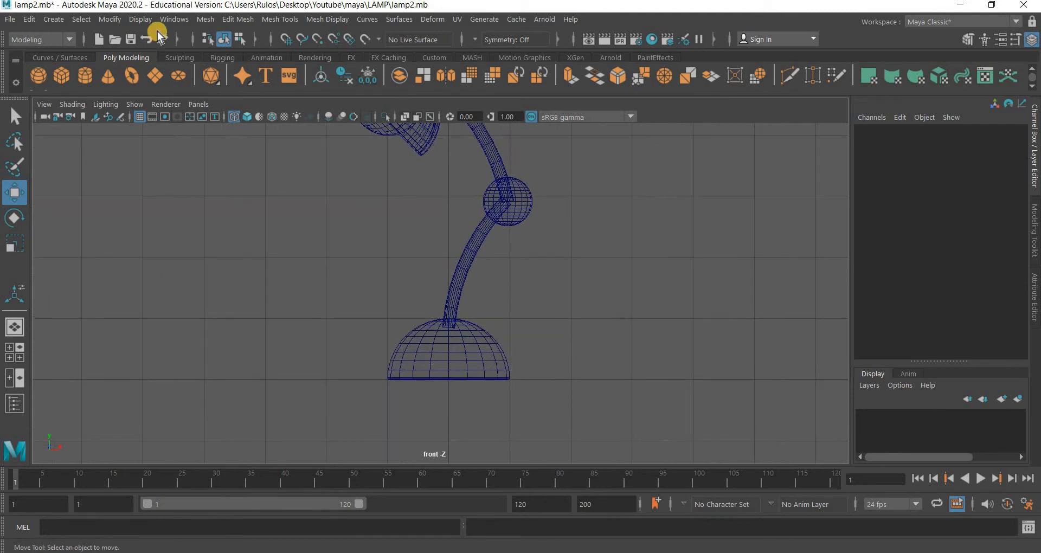
click(39, 44)
click(28, 64)
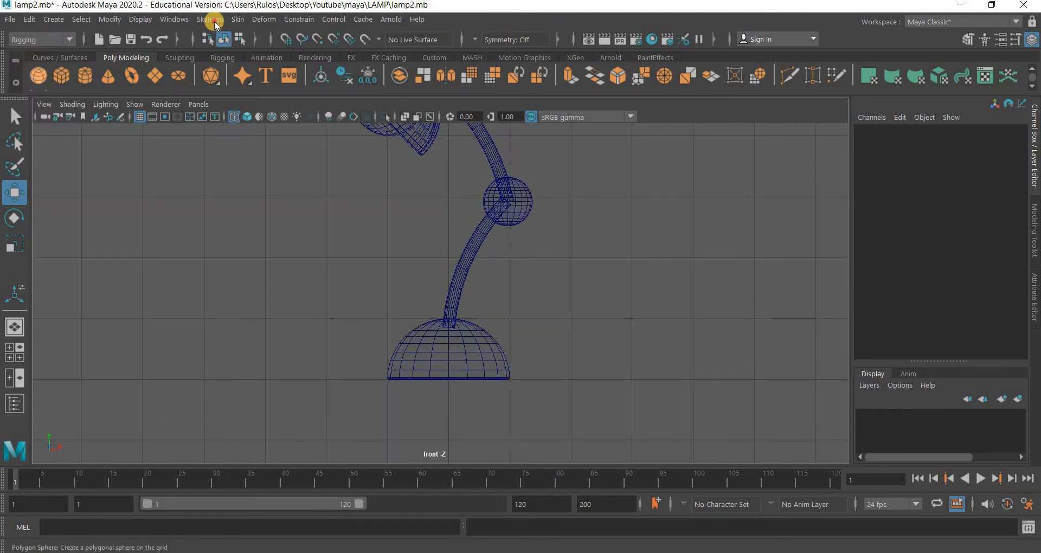
- Start a joint chain at the centre of the base's bottom edge and place the second joint at the lower handle's foot
click(232, 54)
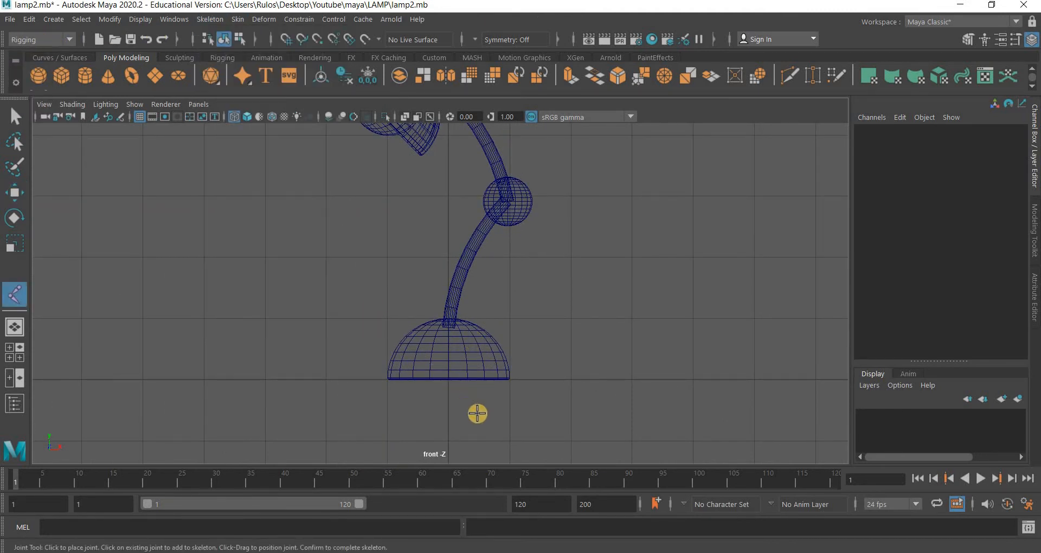
scroll(451, 435, up, 3)
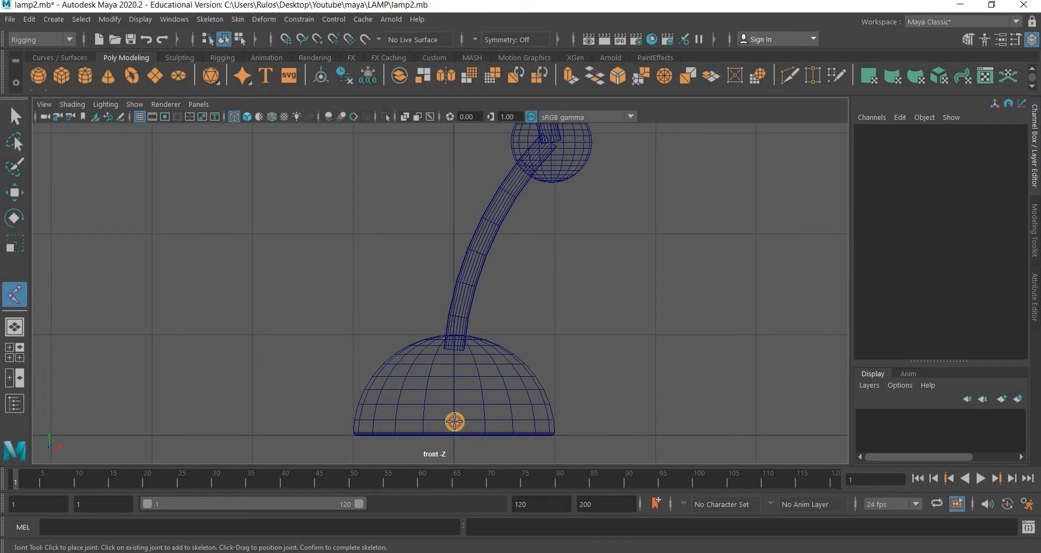
click(454, 436)
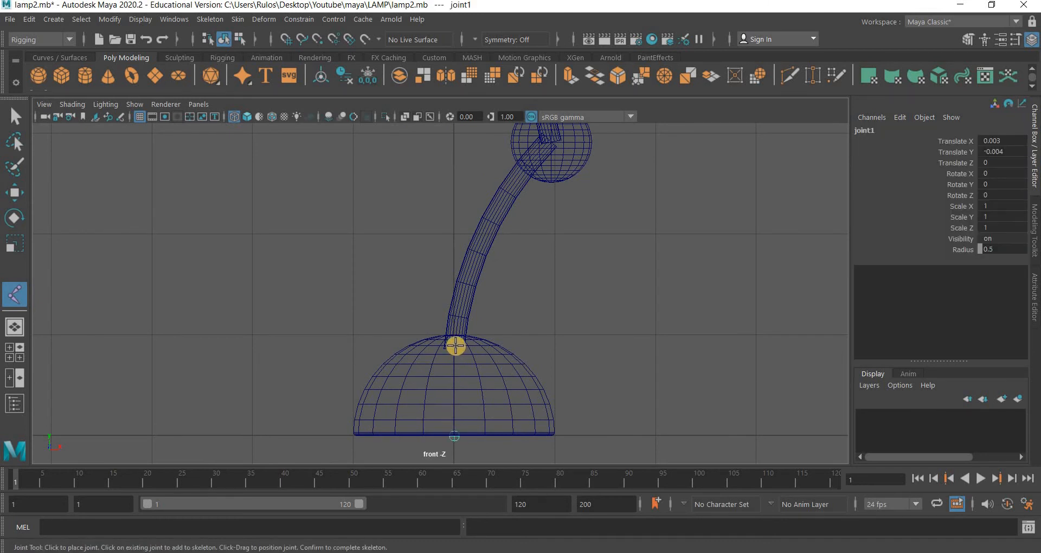
click(455, 344)
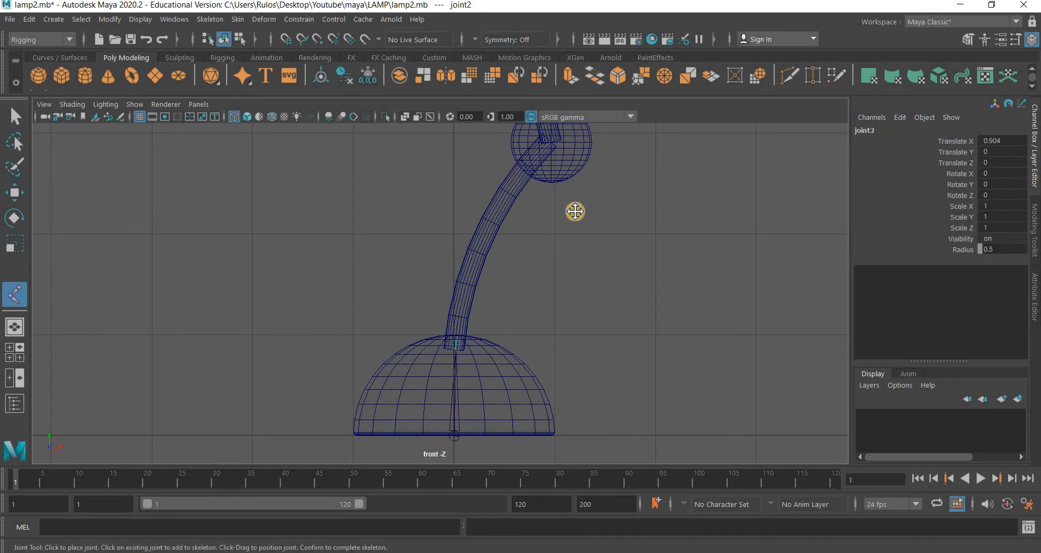
- Add a third joint at the centre of the joint sphere, where the two handles meet
alt+middle_drag(574, 211, 436, 393)
scroll(486, 318, up, 6)
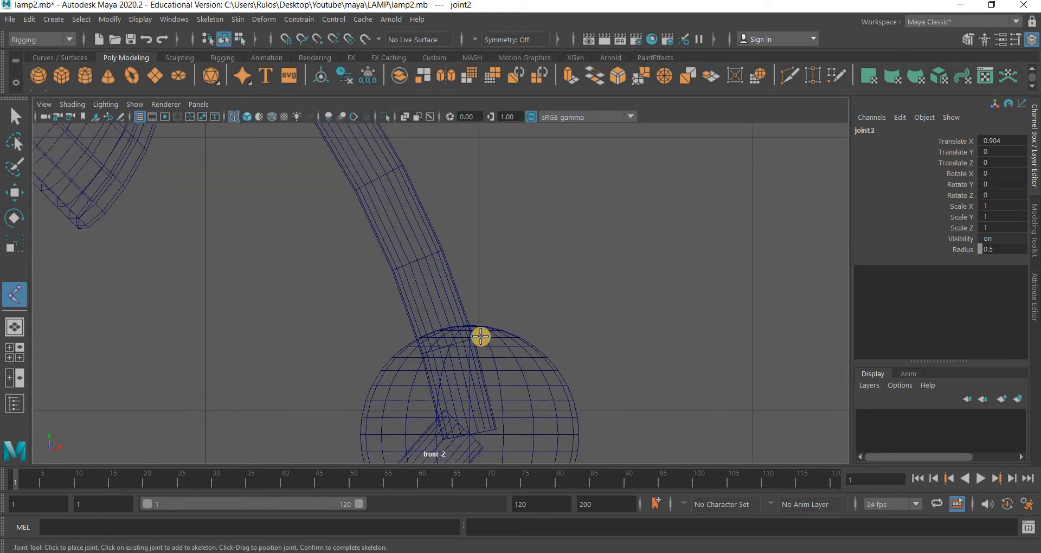
alt+middle_drag(475, 451, 466, 353)
scroll(466, 353, up, 2)
click(467, 351)
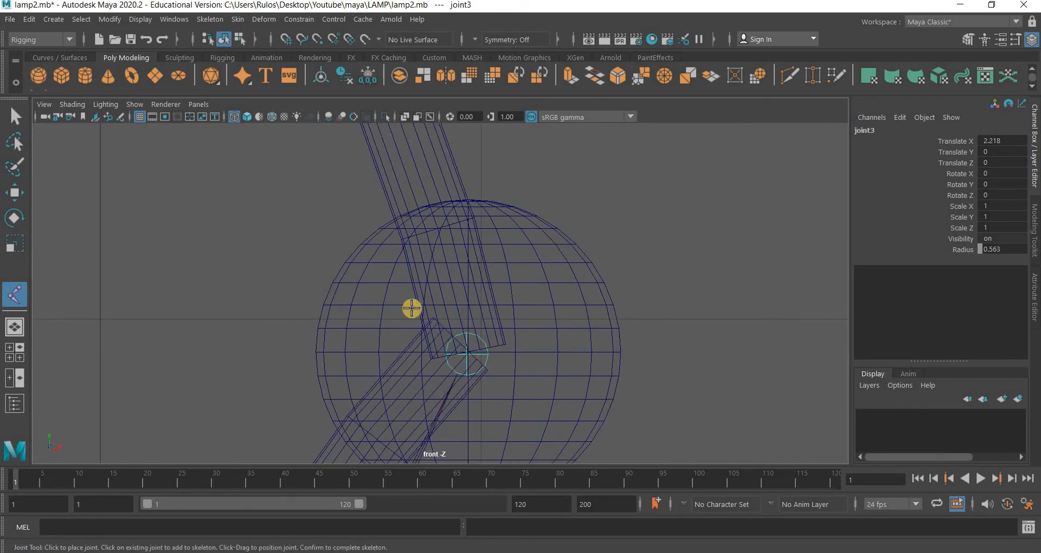
- Add a fourth joint at the end of the upper handle, where it meets the lamp head
scroll(413, 274, down, 10)
scroll(409, 243, up, 3)
scroll(466, 262, up, 2)
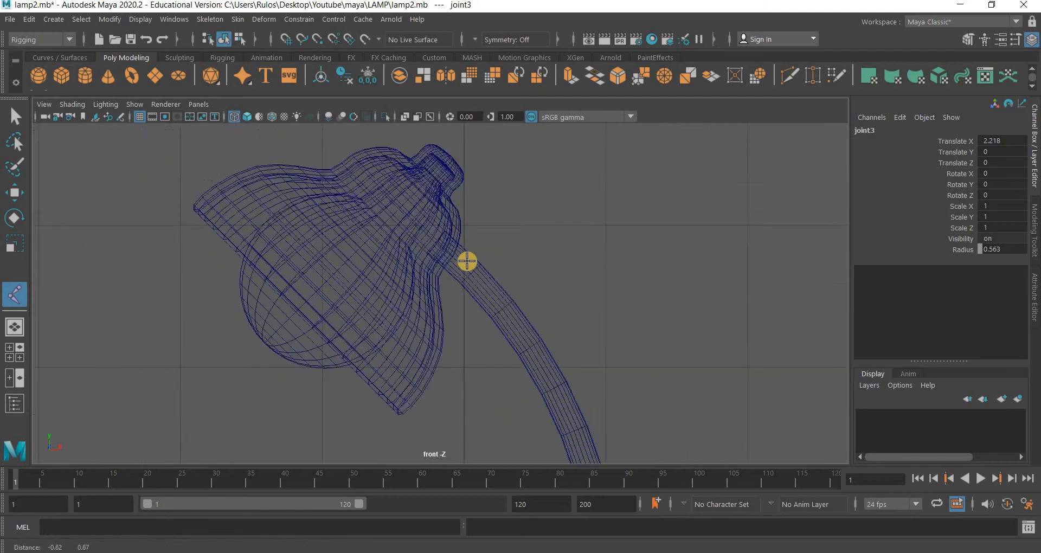
scroll(457, 191, up, 5)
click(456, 191)
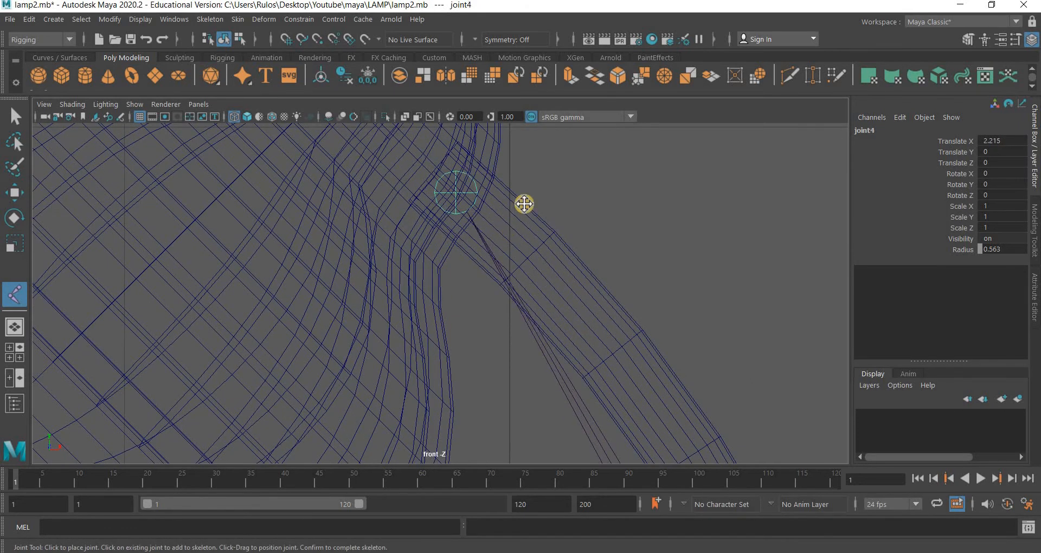
- Add a fifth joint at the outer tip of the bulb and complete the skeleton
scroll(428, 255, down, 8)
scroll(388, 299, up, 4)
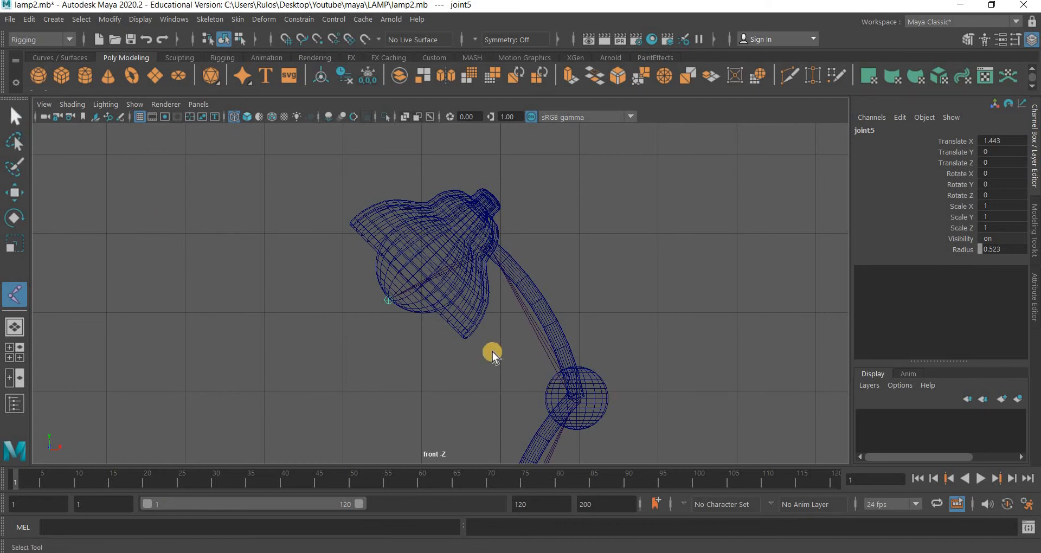
key(Return)
- Rename the root joint at the bottom of the base as jointbase
alt+middle_drag(505, 398, 467, 137)
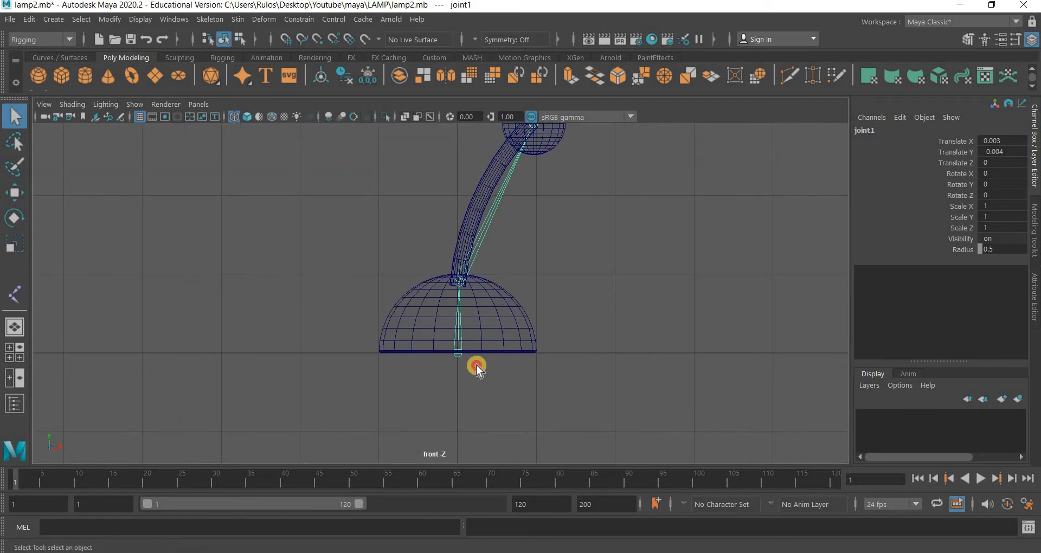
click(457, 355)
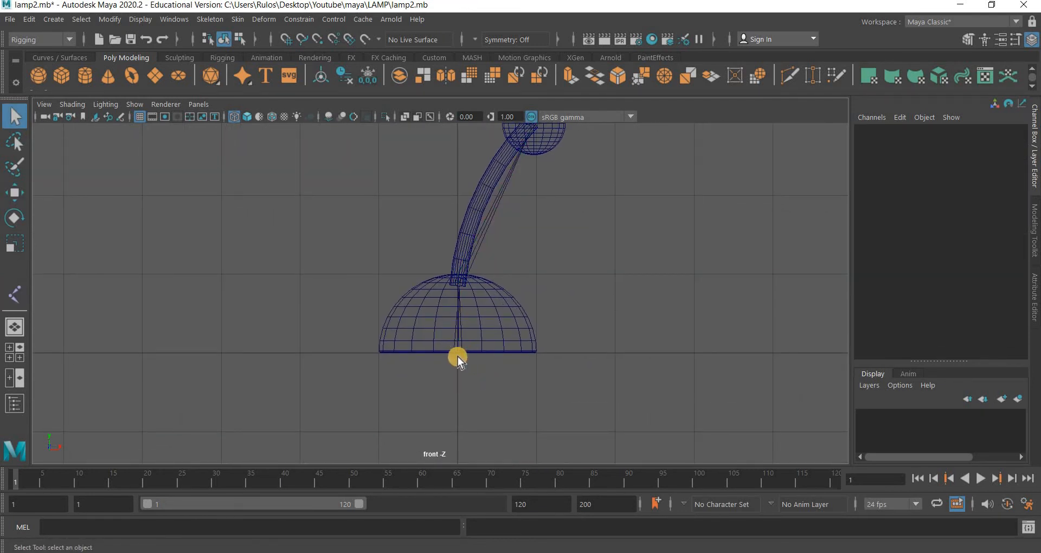
key(ctrl+z)
click(891, 133)
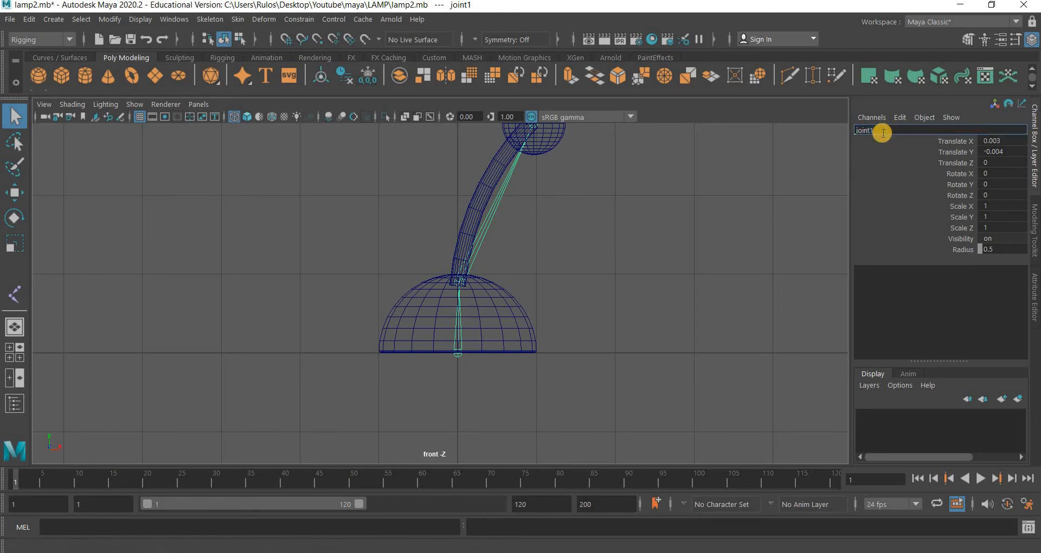
key(Return)
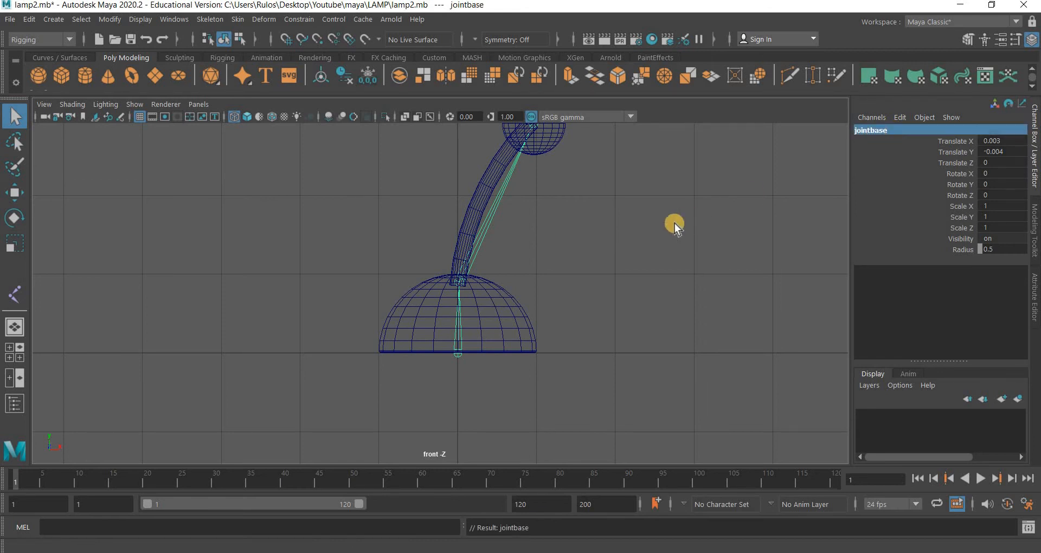
- Rename the joint at the foot of the lower handle as jointlowerarm
click(495, 202)
key(ctrl+z)
click(881, 130)
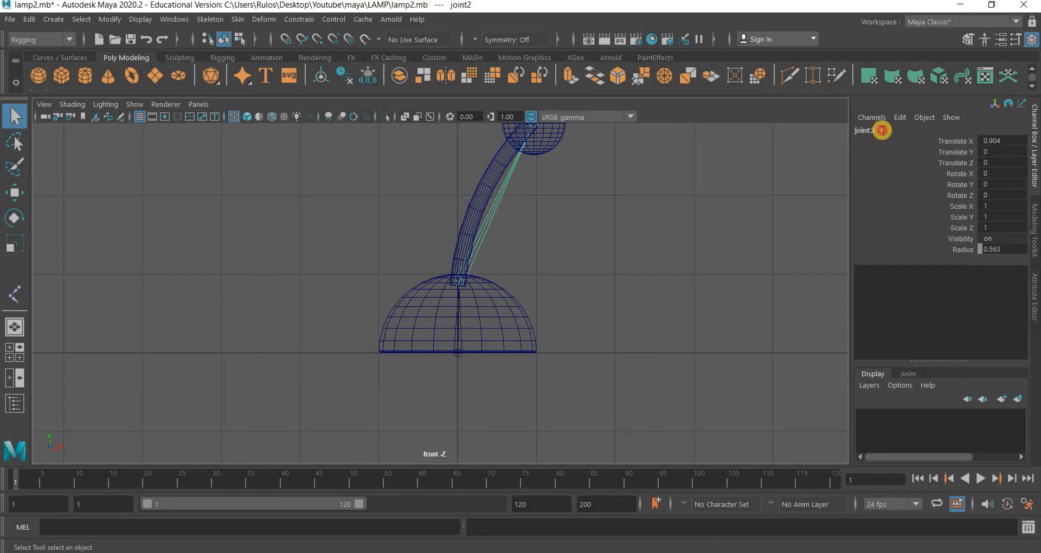
click(886, 131)
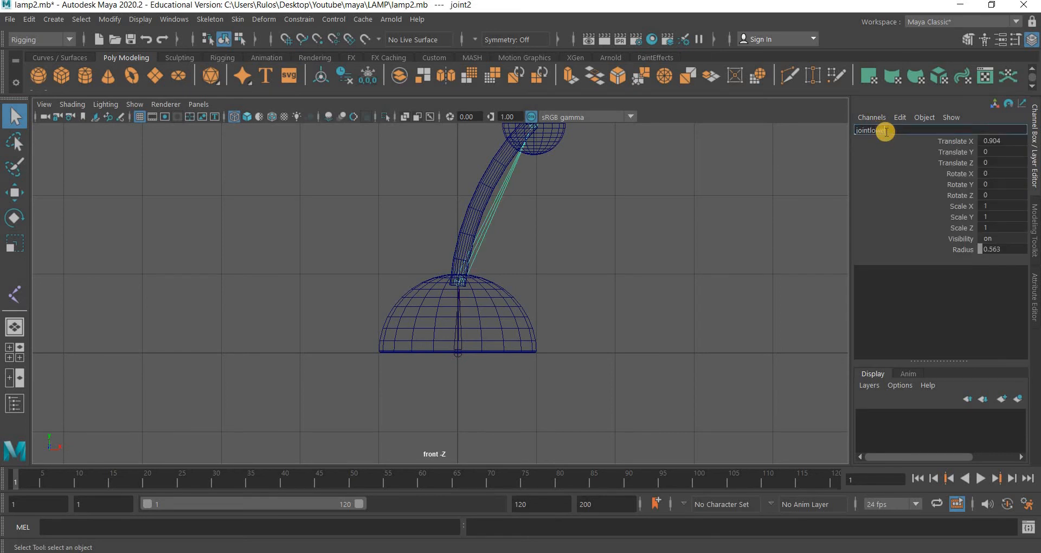
text(jointlowerarm)
key(Return)
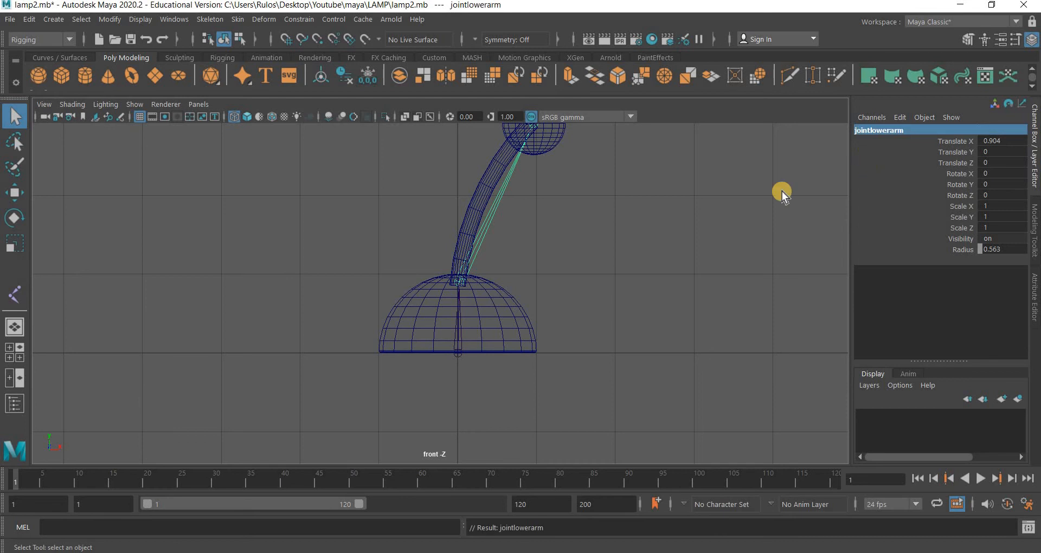
- Rename the joint at the centre of the joint sphere as jointupperarm
alt+middle_drag(478, 264, 475, 279)
click(489, 271)
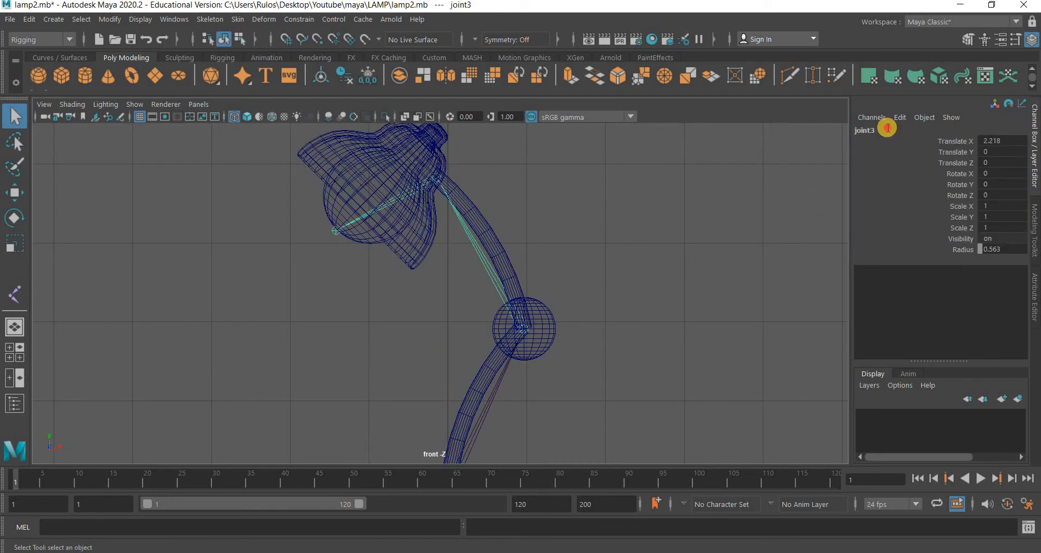
double_click(886, 129)
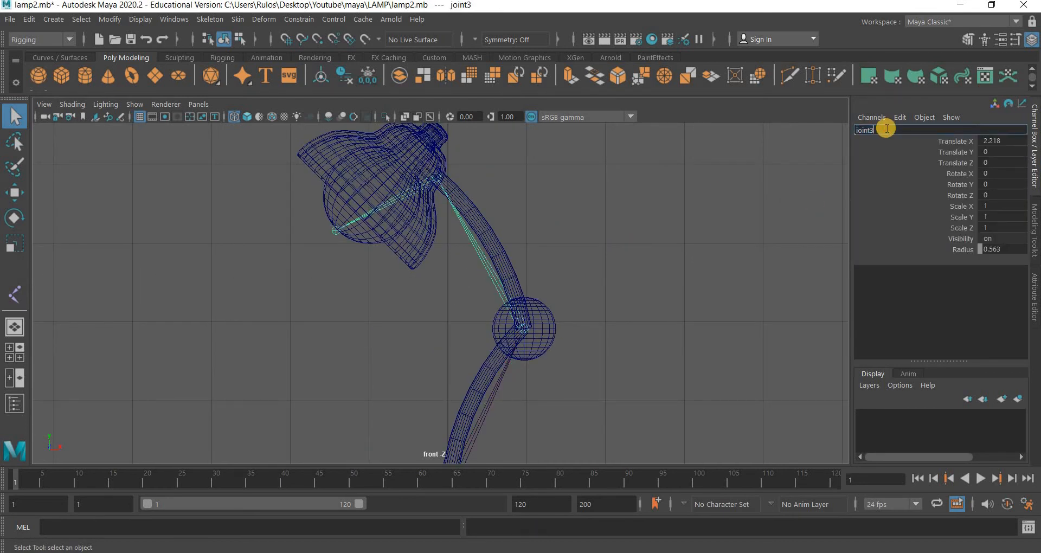
text(jointupperarm)
key(Return)
- Rename the joint where the upper handle meets the lamp head as jointhead
click(406, 193)
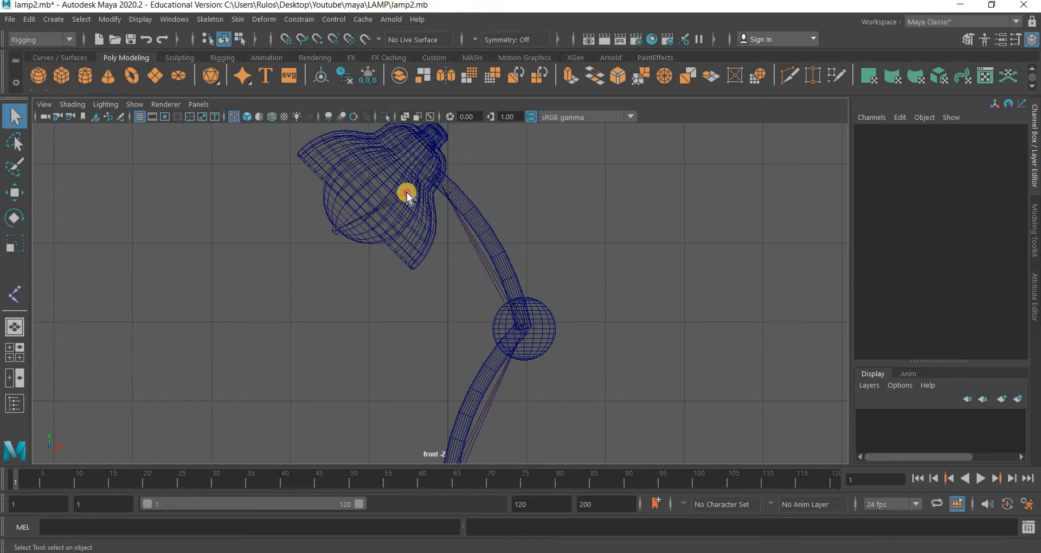
double_click(889, 131)
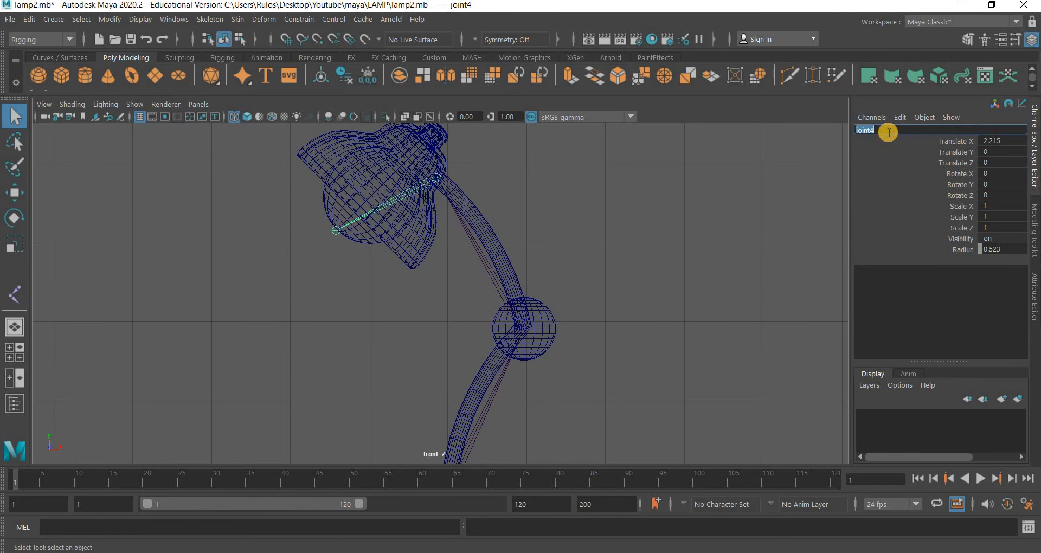
text(jointhead)
key(Return)
- Rename the last joint at the bulb's tip as jointend and clear the selection
click(335, 232)
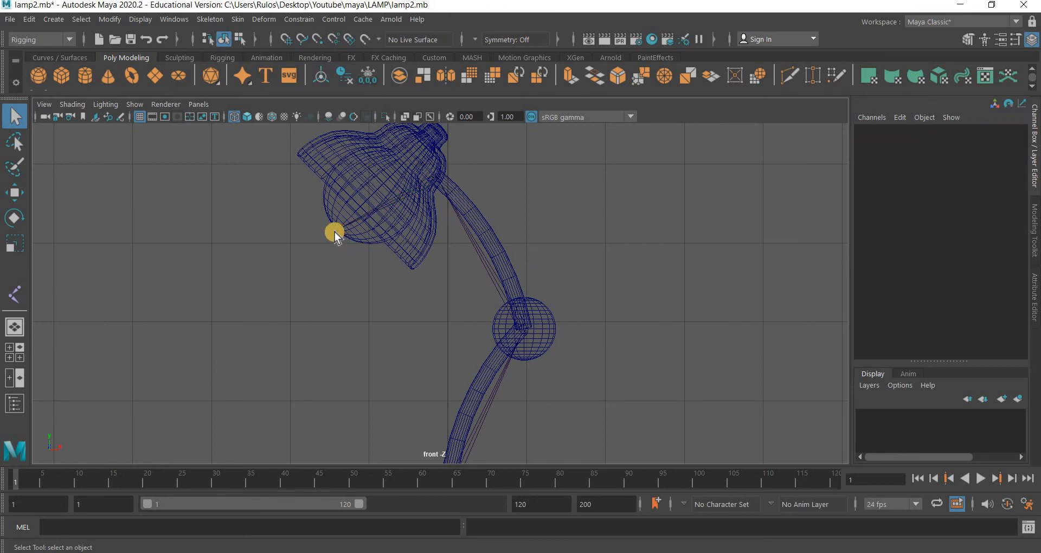
double_click(890, 128)
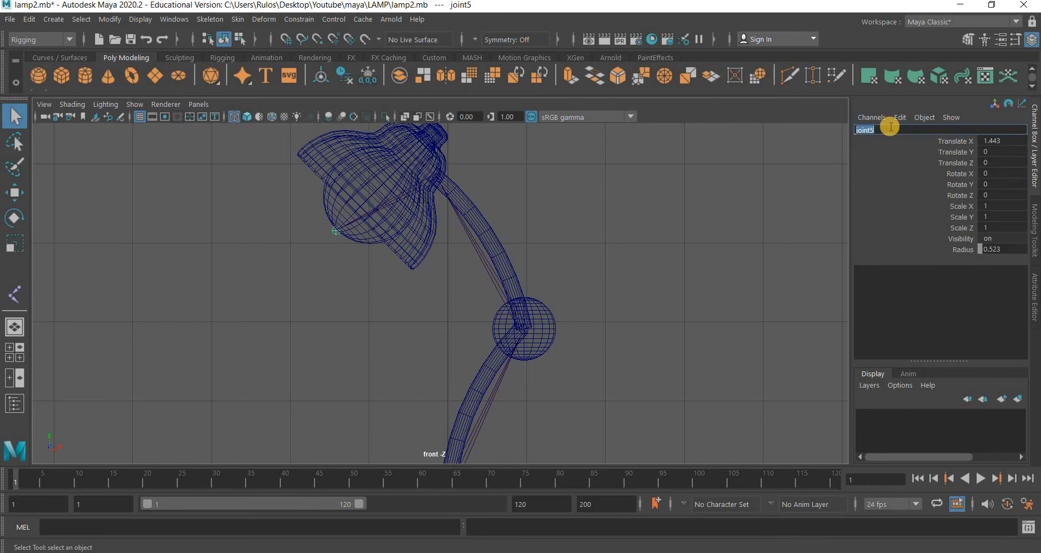
text(jointend)
key(Return)
drag(421, 329, 461, 369)
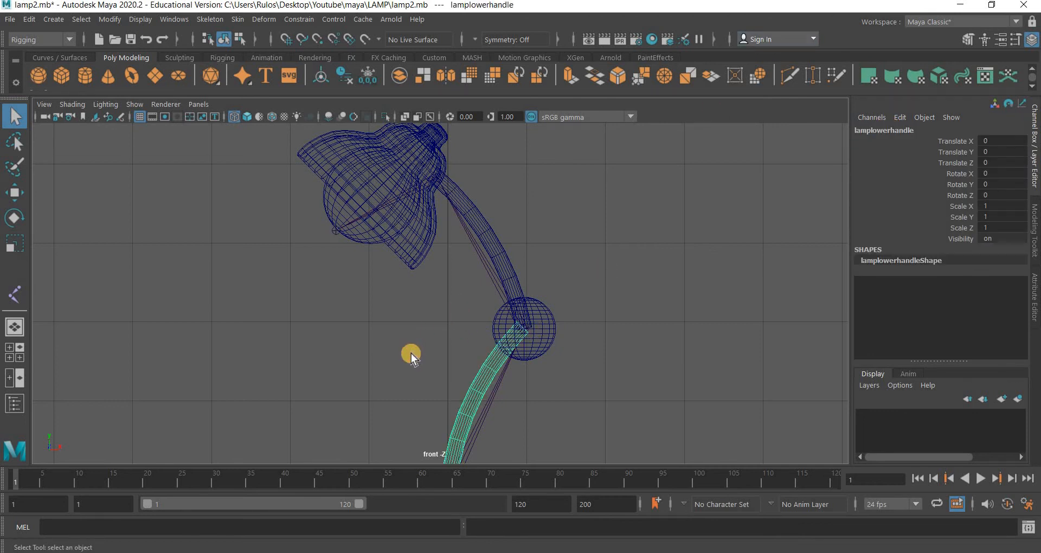
click(410, 353)
- Create an IK handle between jointhead and jointlowerarm
scroll(338, 367, down, 5)
alt+middle_drag(418, 326, 305, 320)
scroll(313, 313, up, 2)
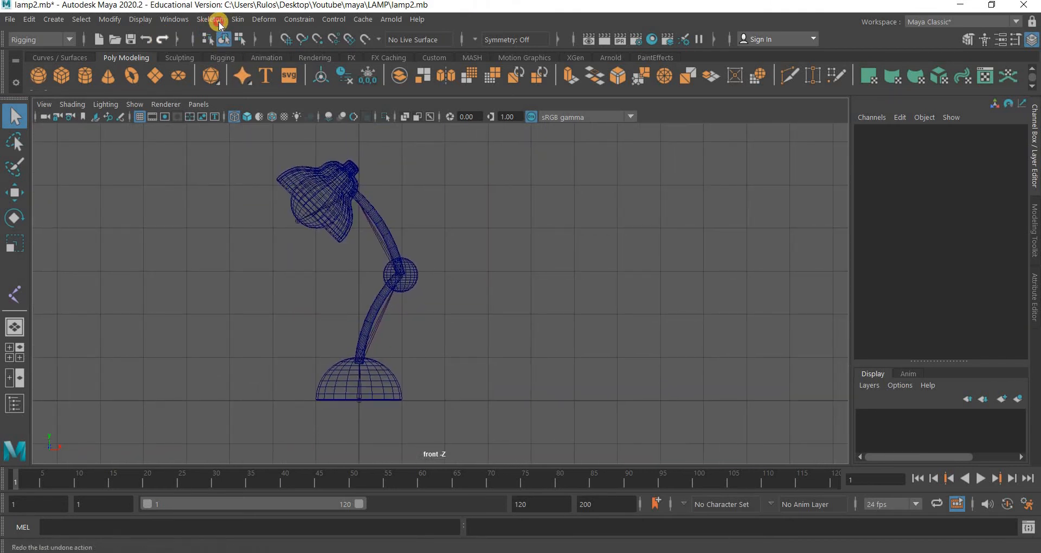
click(350, 189)
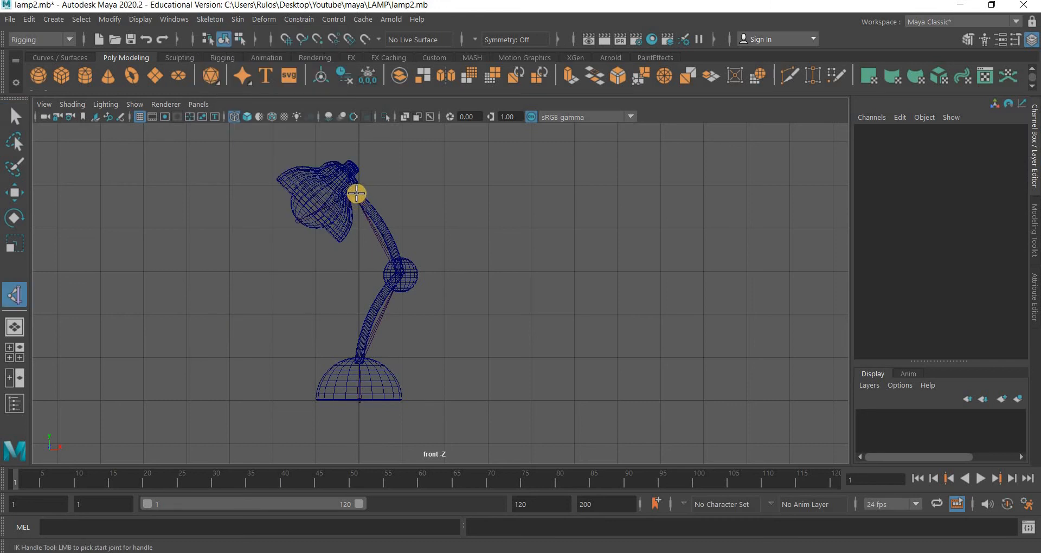
click(367, 382)
scroll(308, 401, up, 3)
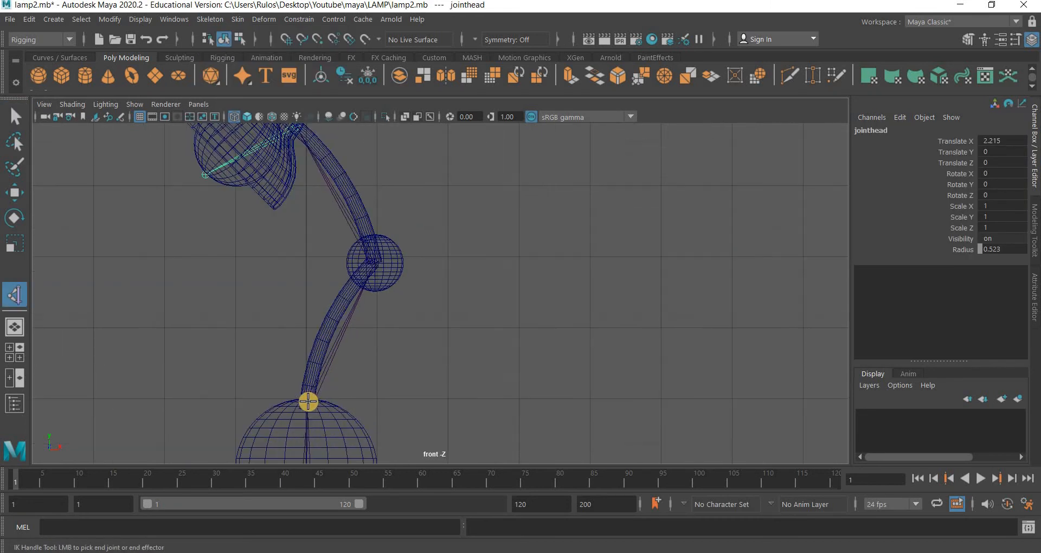
click(307, 402)
key(q)
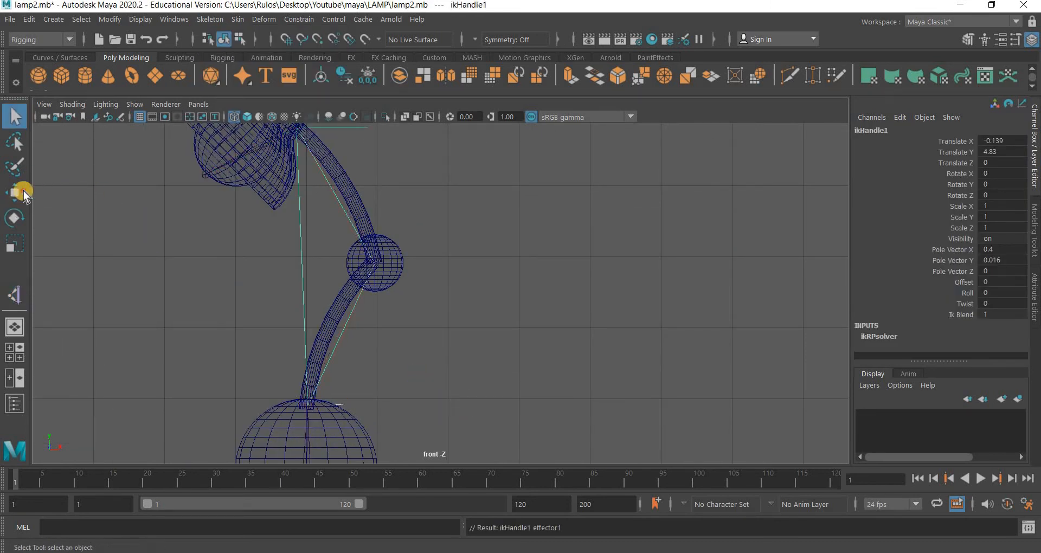
- Try moving the IK handle slightly to test the joint chain, and clear the selection
key(w)
scroll(434, 183, down, 5)
drag(419, 173, 439, 163)
click(410, 317)
scroll(401, 291, up, 3)
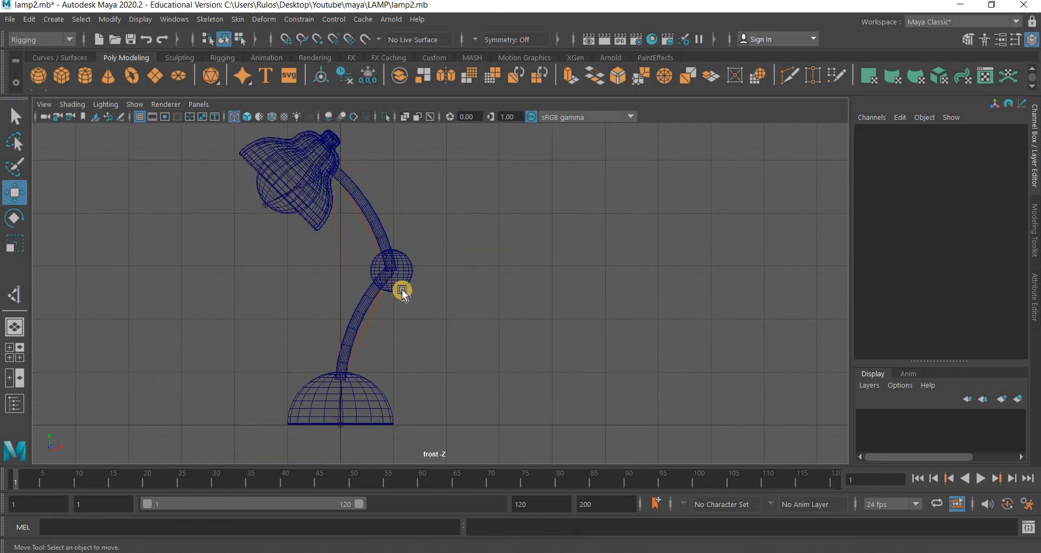
- Parent the joint sphere and its attached upper handle to jointupperarm, then make a test move and undo it
scroll(477, 372, up, 5)
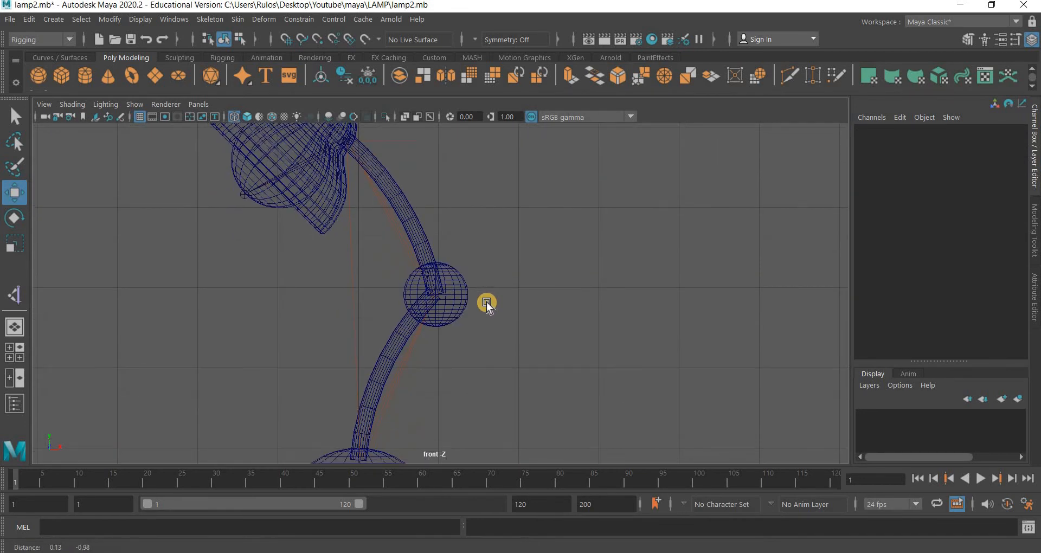
click(448, 308)
scroll(448, 308, up, 6)
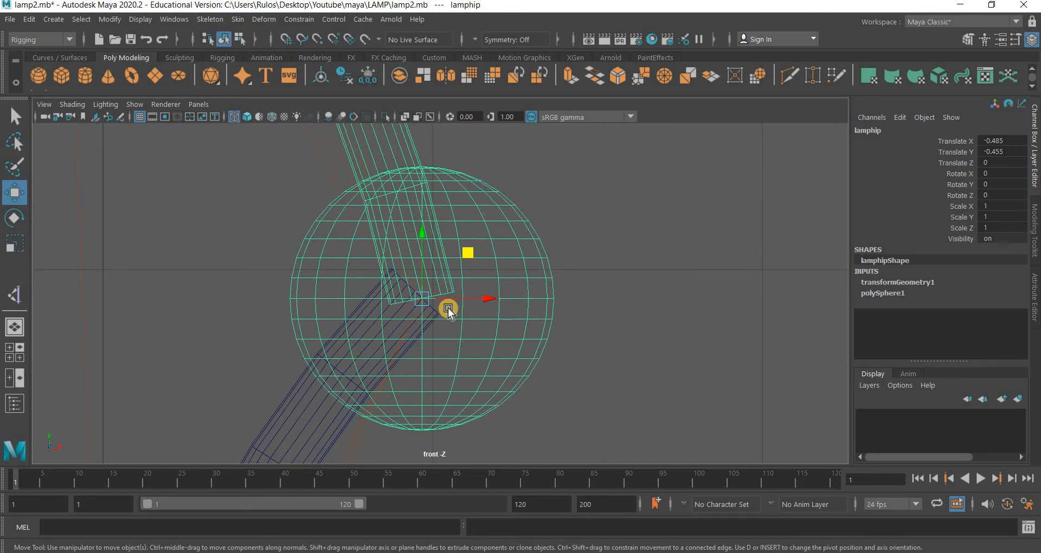
scroll(448, 308, down, 8)
scroll(414, 252, up, 2)
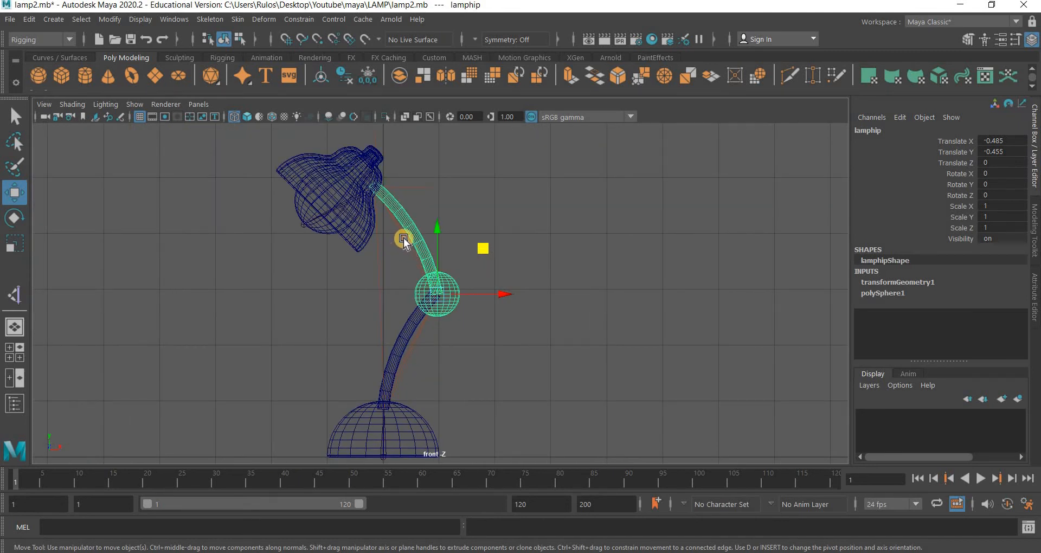
click(421, 303)
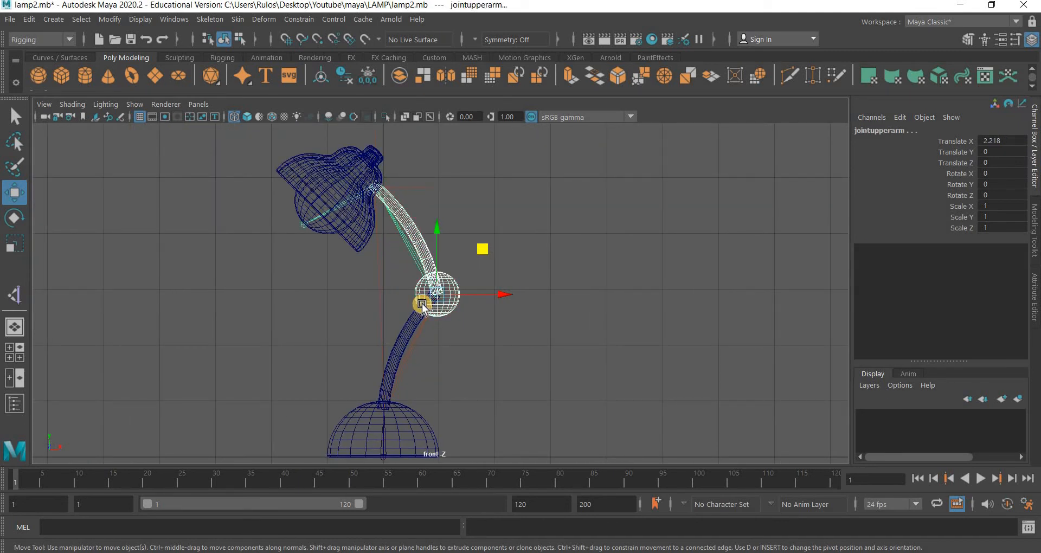
key(Up)
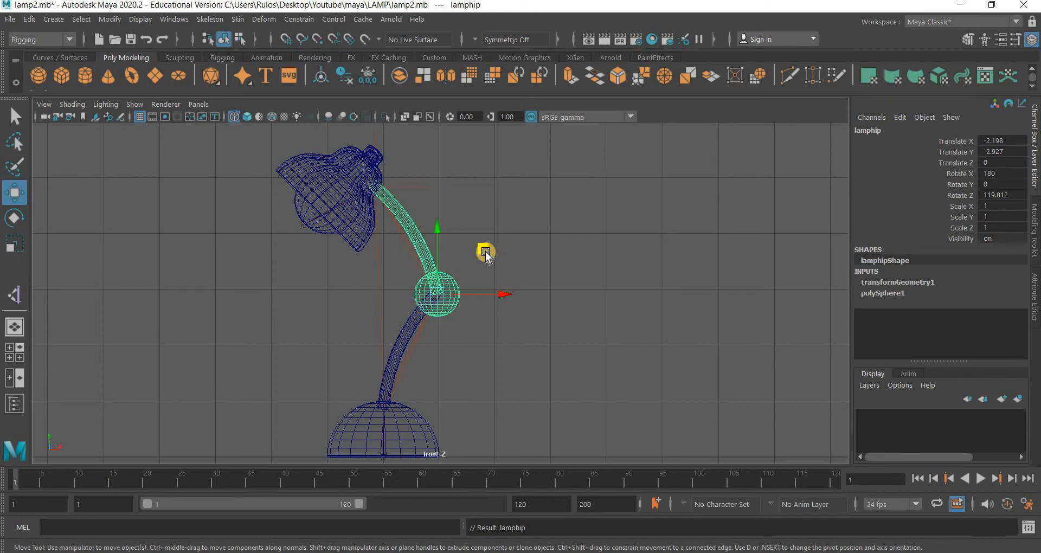
middle_drag(506, 293, 564, 372)
key(ctrl+z)
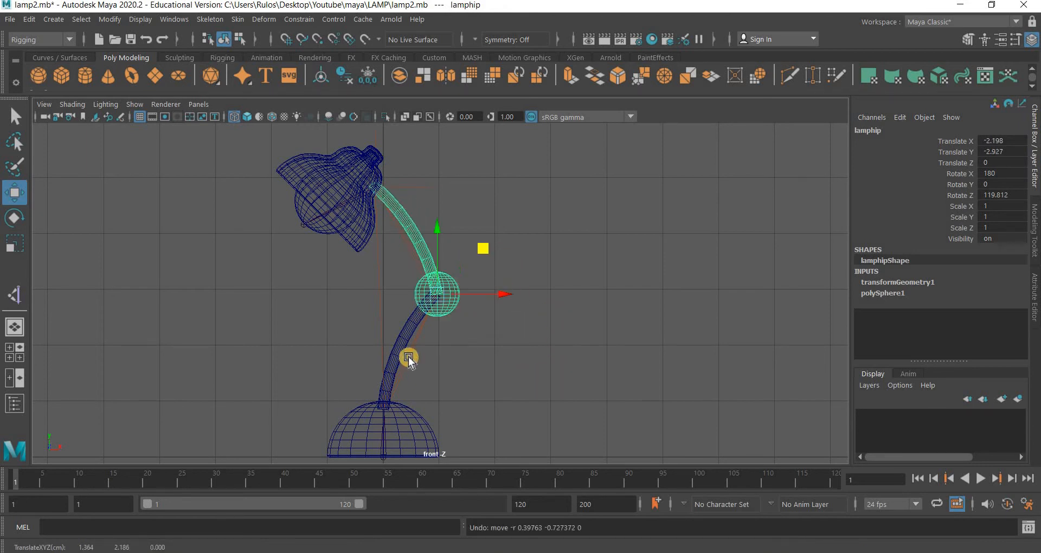
- Try to parent jointlowerarm to the lower handle, then undo the parenting and the earlier selections
click(430, 363)
click(408, 342)
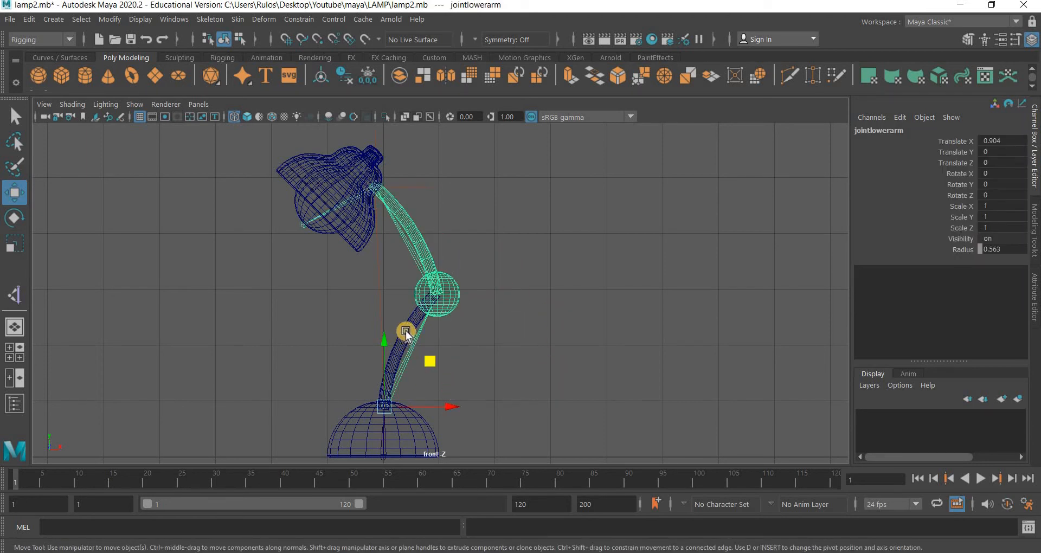
shift+click(406, 331)
key(ctrl+z)
key(f)
scroll(541, 308, up, 3)
alt+middle_drag(541, 308, 390, 390)
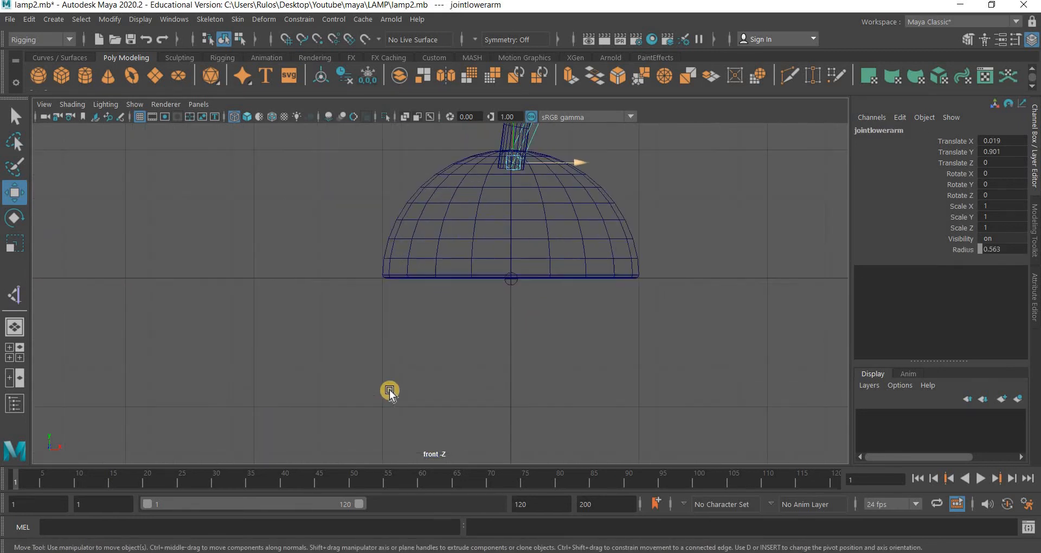
key(ctrl+z)
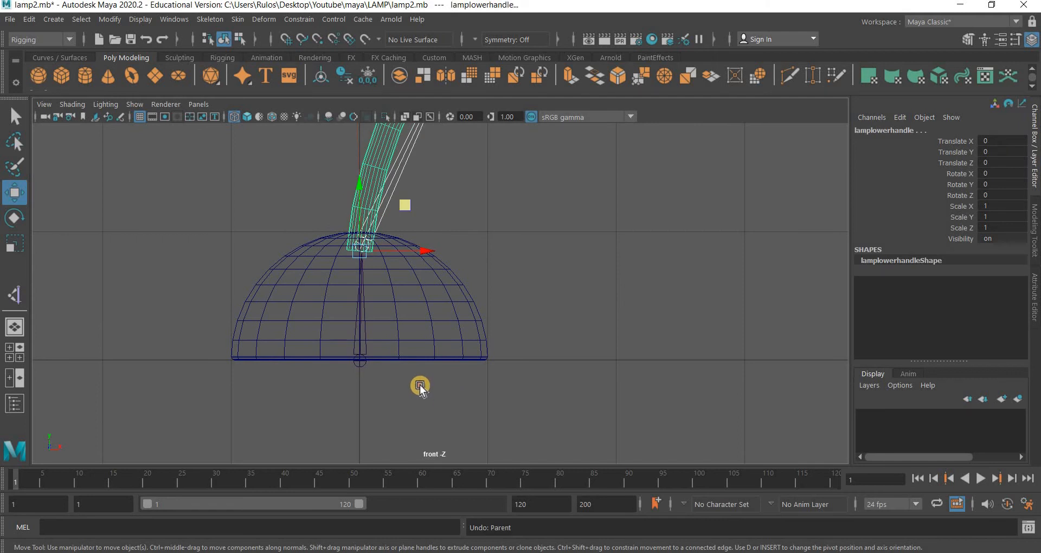
key(ctrl+z)
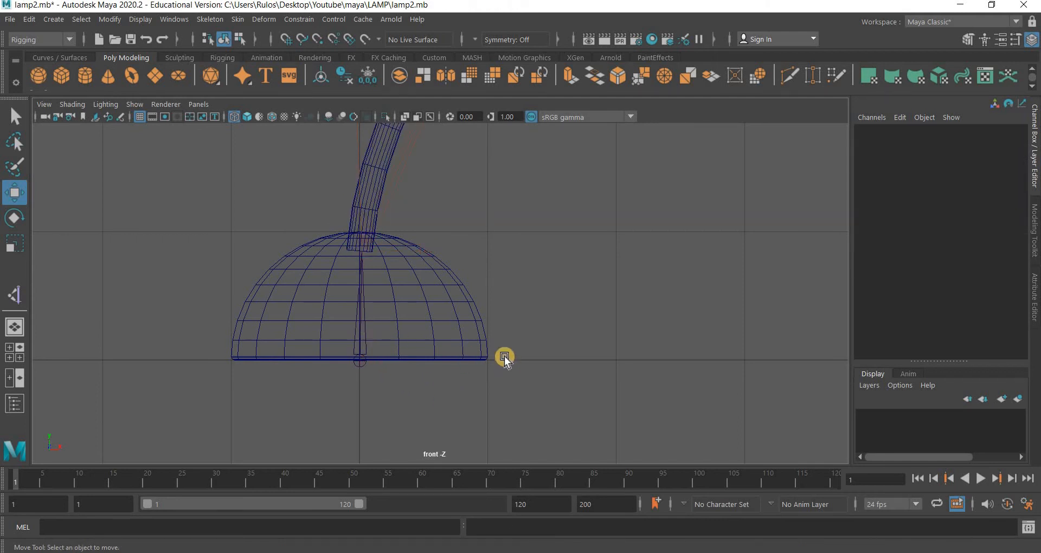
key(ctrl+z)
key(ctrl+z)
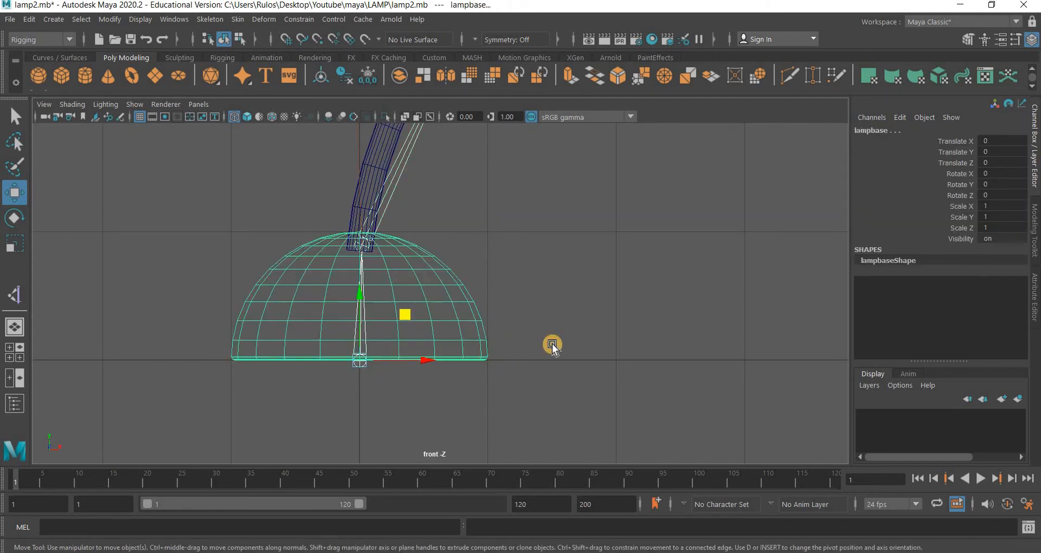
key(ctrl+z)
- Parent the lower handle mesh to jointlowerarm
scroll(484, 295, down, 5)
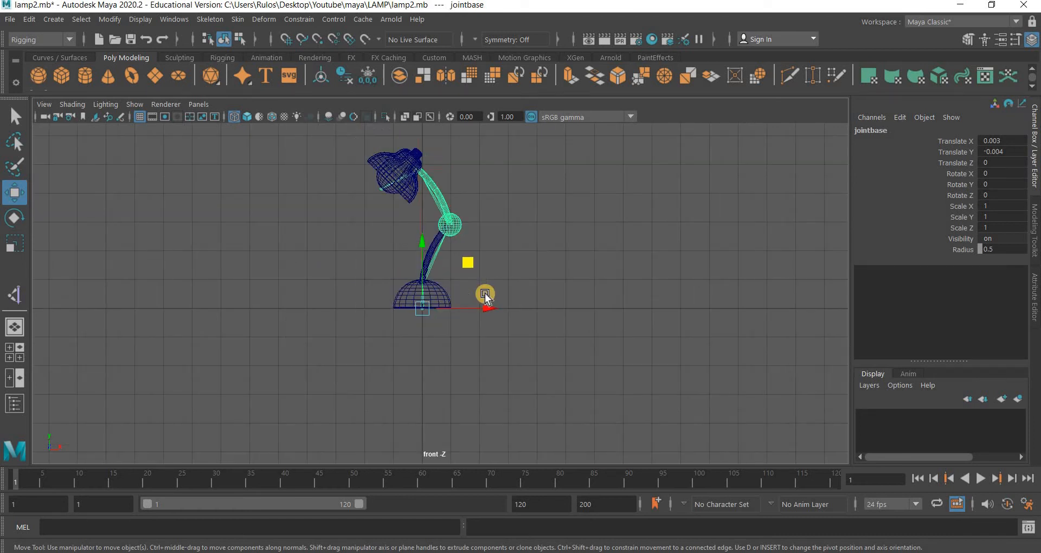
scroll(476, 229, up, 3)
scroll(476, 229, up, 3)
alt+middle_drag(475, 253, 430, 335)
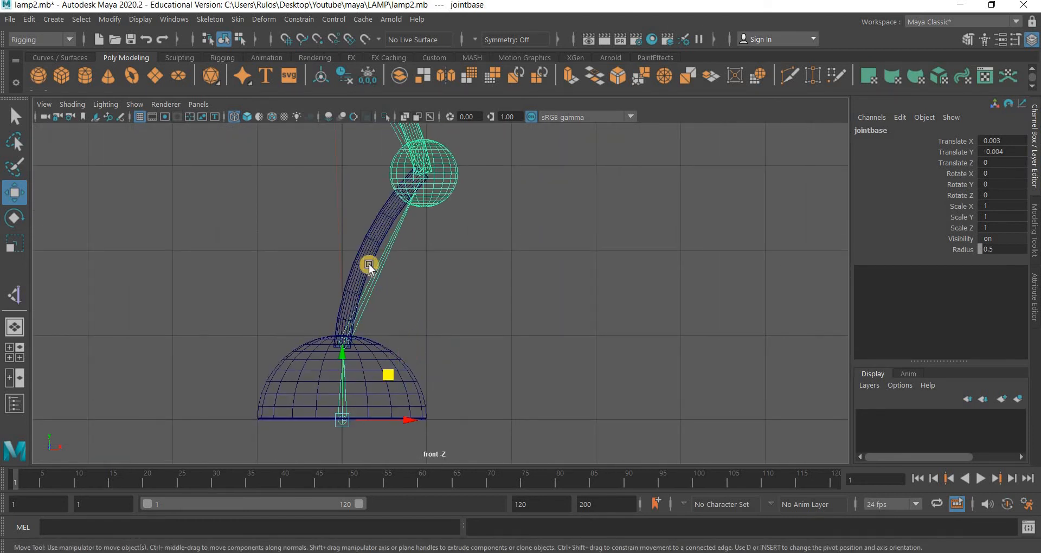
key(ctrl+z)
click(391, 252)
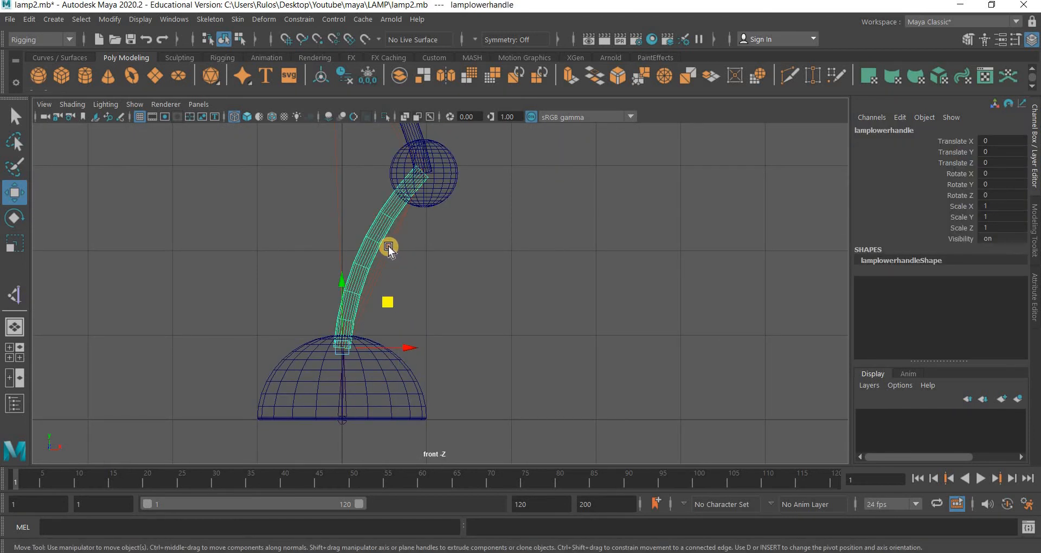
key(Up)
key(Down)
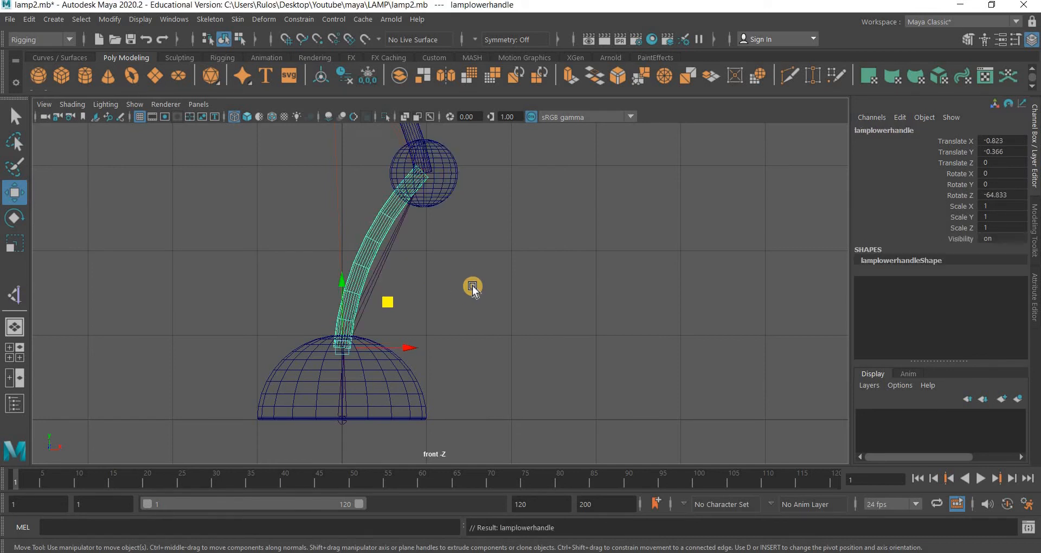
- Try rotating jointlowerarm to test the attached lower handle, then undo the rotation
scroll(481, 287, down, 3)
click(385, 324)
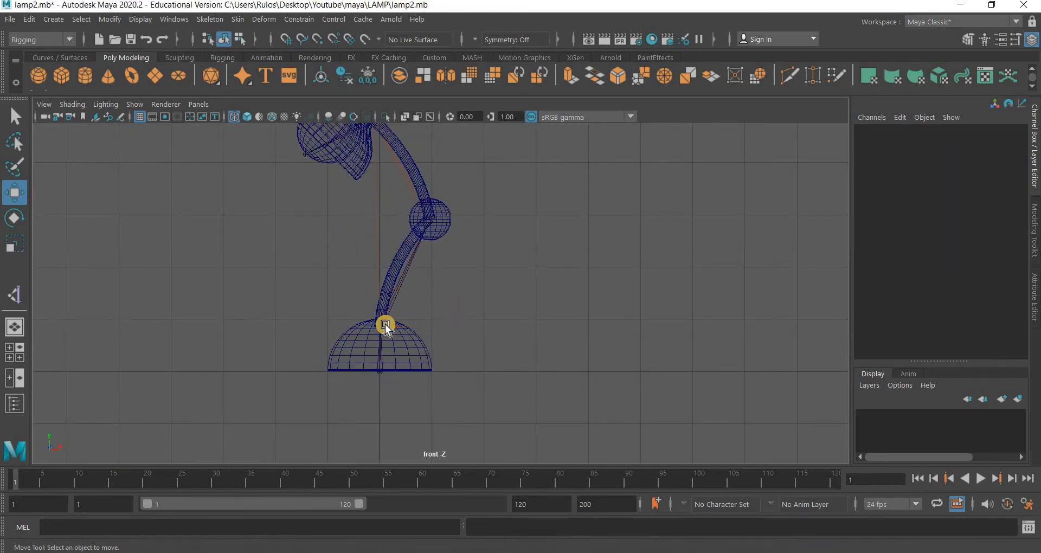
click(389, 317)
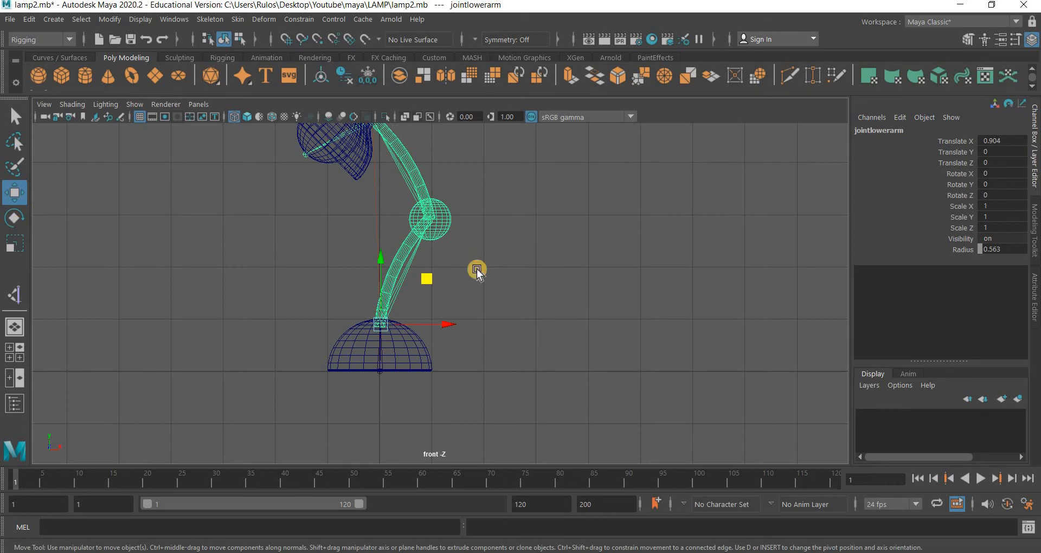
key(e)
drag(438, 280, 439, 222)
key(ctrl+z)
key(ctrl+z)
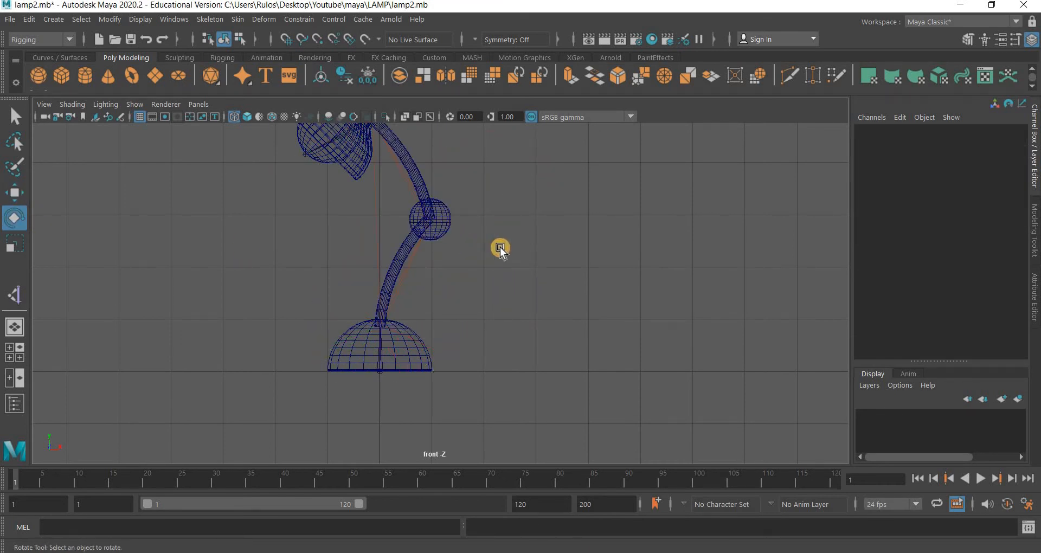
- Try moving the IK handle to test the arm's bending, then undo the move
click(506, 326)
alt+middle_drag(408, 242, 402, 366)
key(ctrl+z)
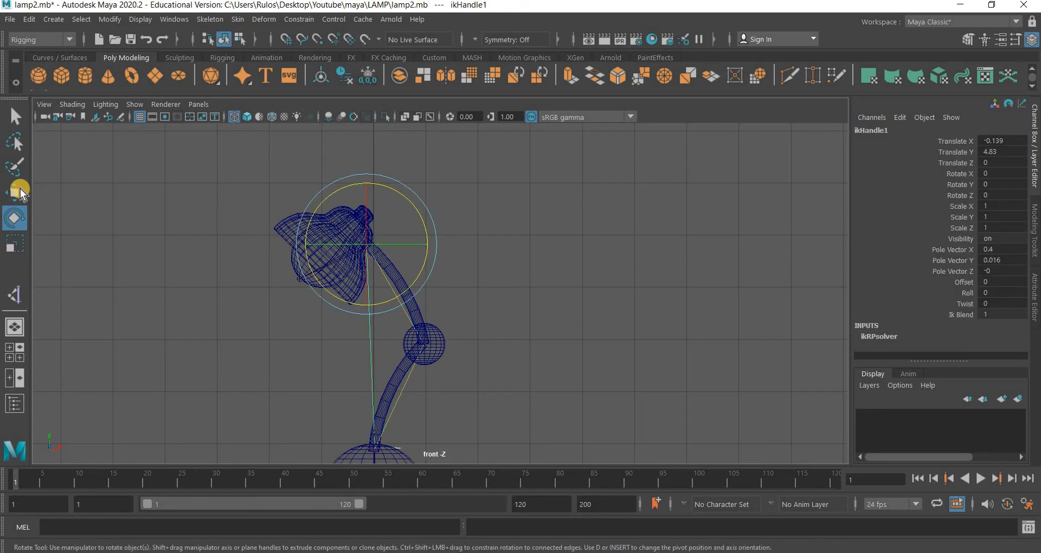
key(w)
scroll(435, 222, down, 3)
middle_drag(392, 235, 499, 425)
key(ctrl+z)
key(ctrl+z)
key(ctrl+z)
- Try moving jointbase to test the whole joint chain, then undo the move
middle_drag(512, 461, 542, 363)
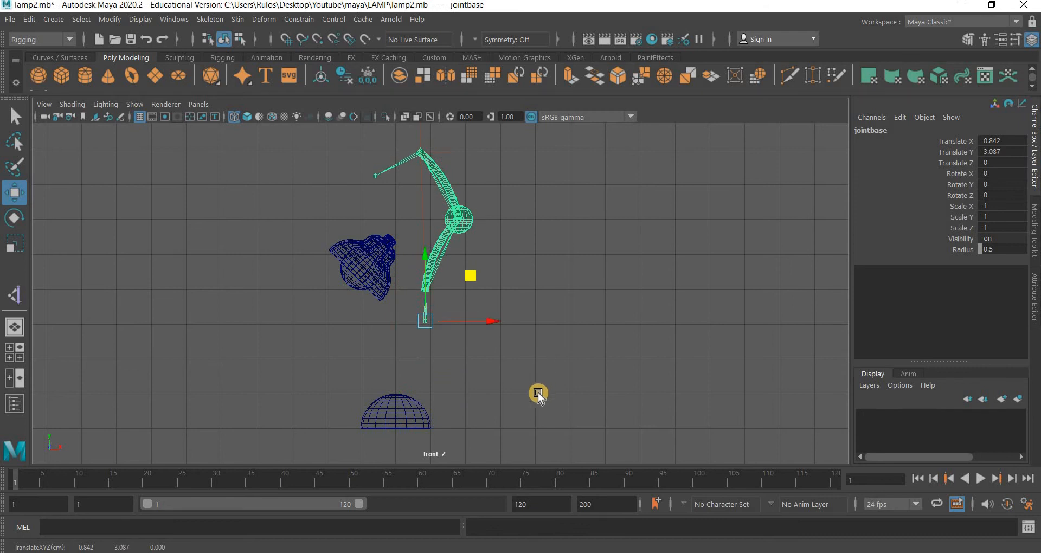
key(ctrl+z)
alt+middle_drag(514, 411, 534, 334)
scroll(534, 334, up, 6)
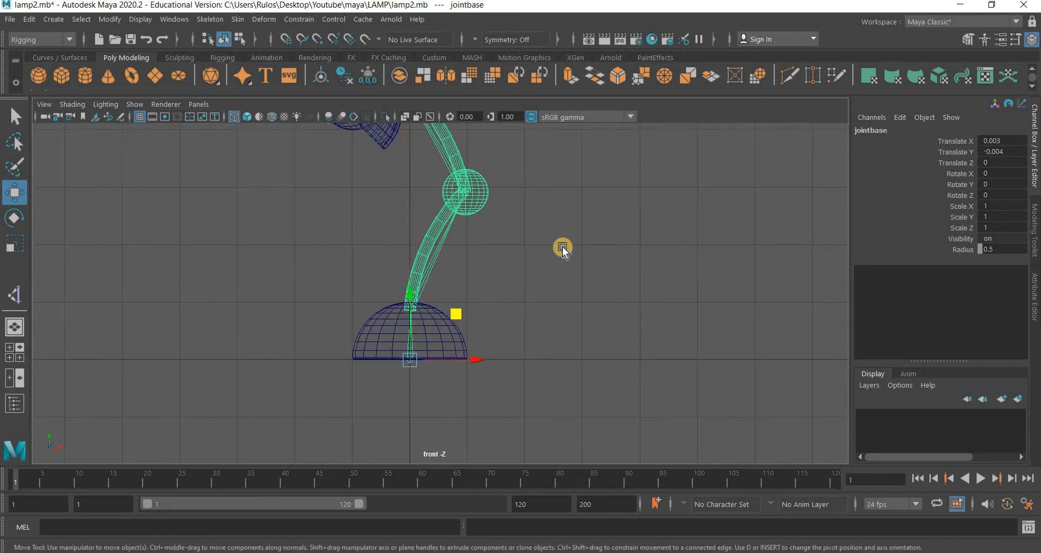
- Select the lamp base and jointbase in turn to examine which parts are attached to each
click(531, 288)
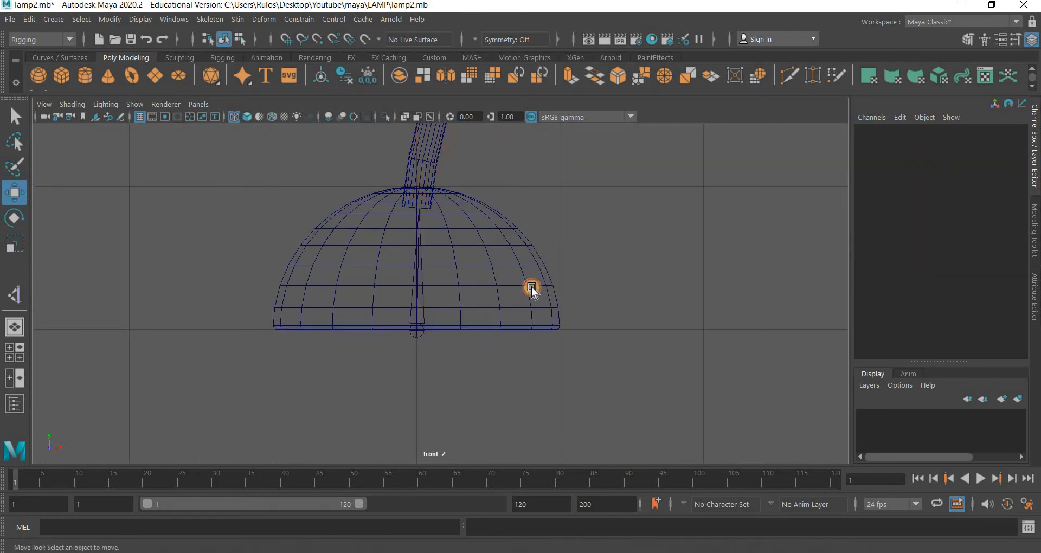
click(428, 314)
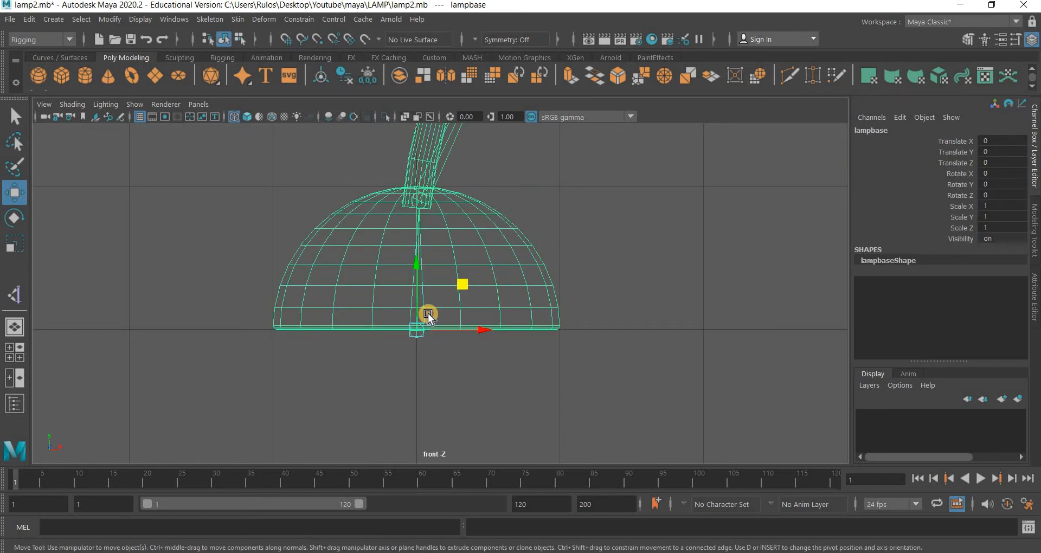
click(494, 291)
click(422, 340)
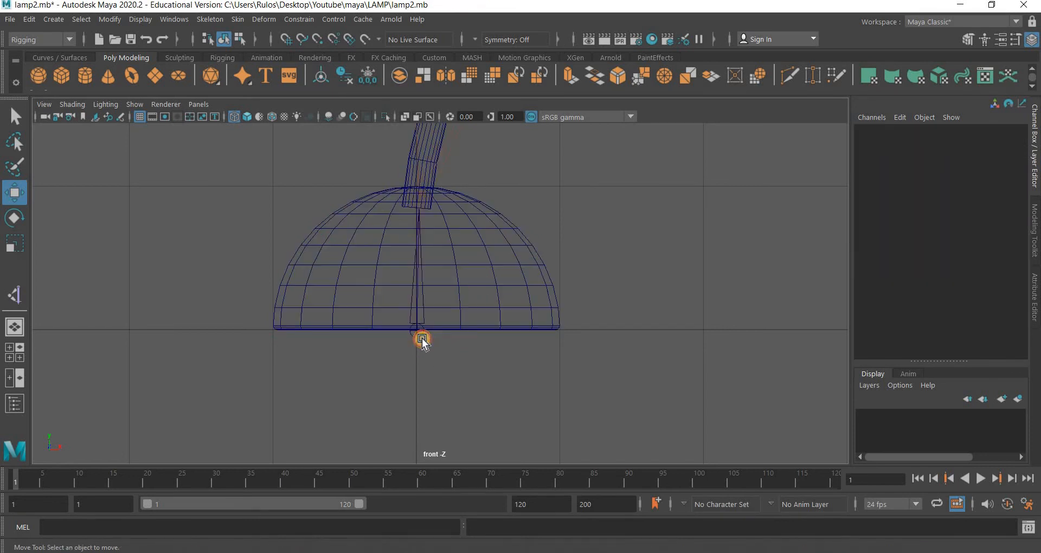
click(417, 339)
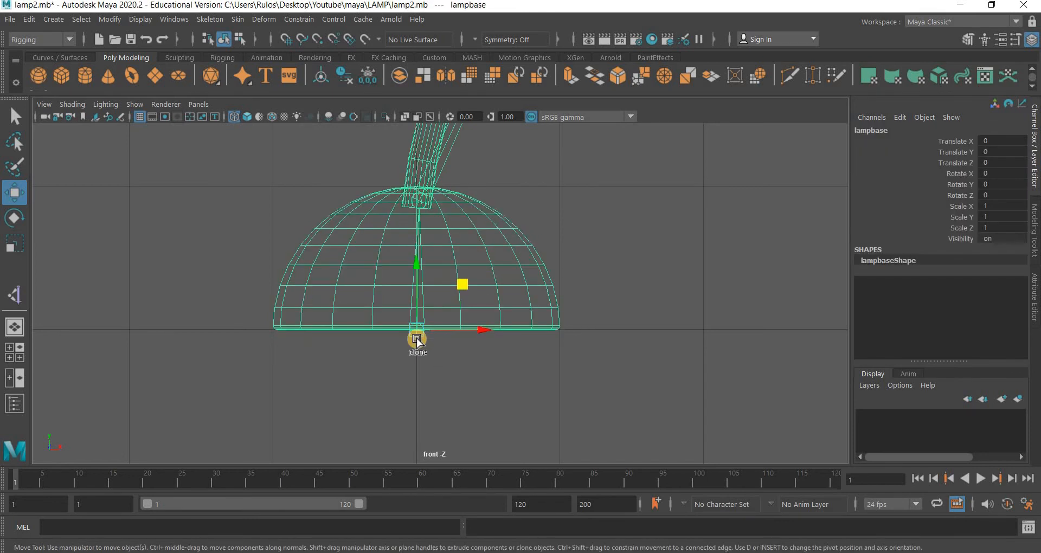
middle_click(460, 371)
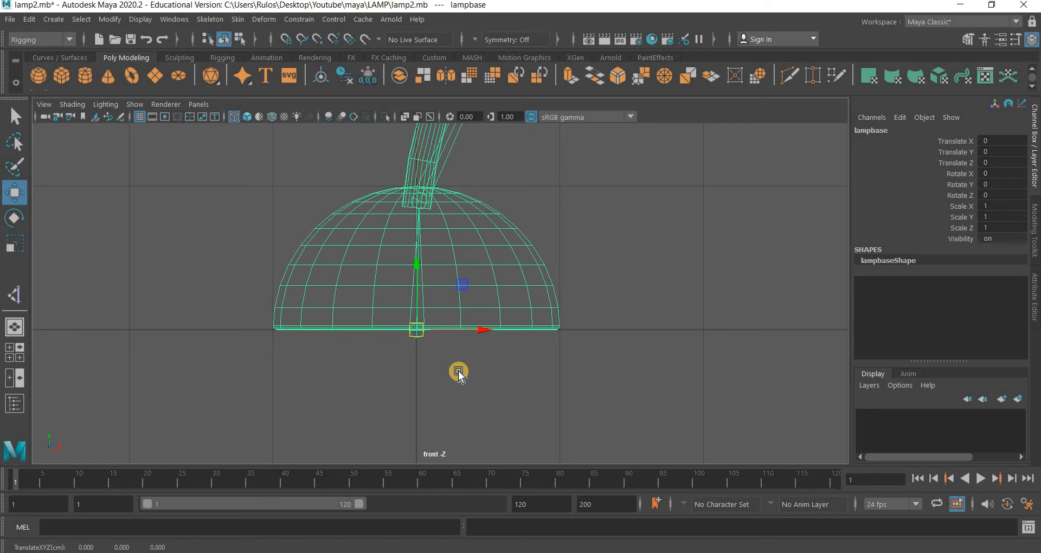
click(418, 338)
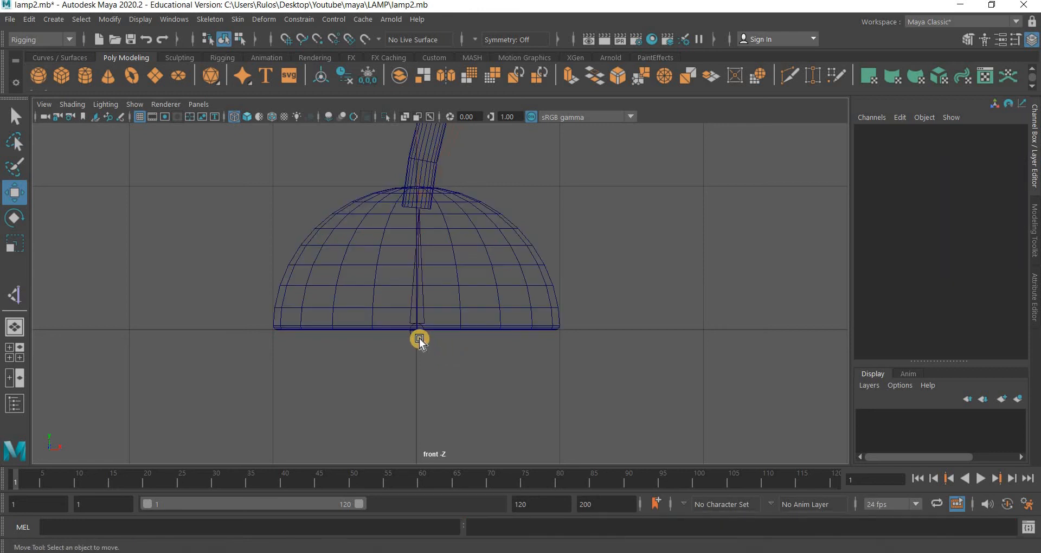
click(417, 330)
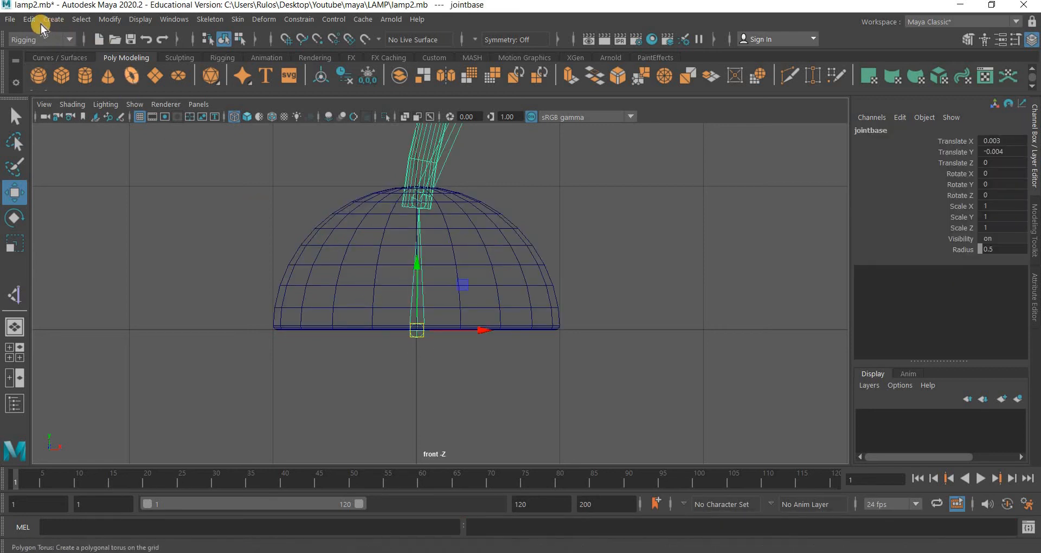
click(502, 311)
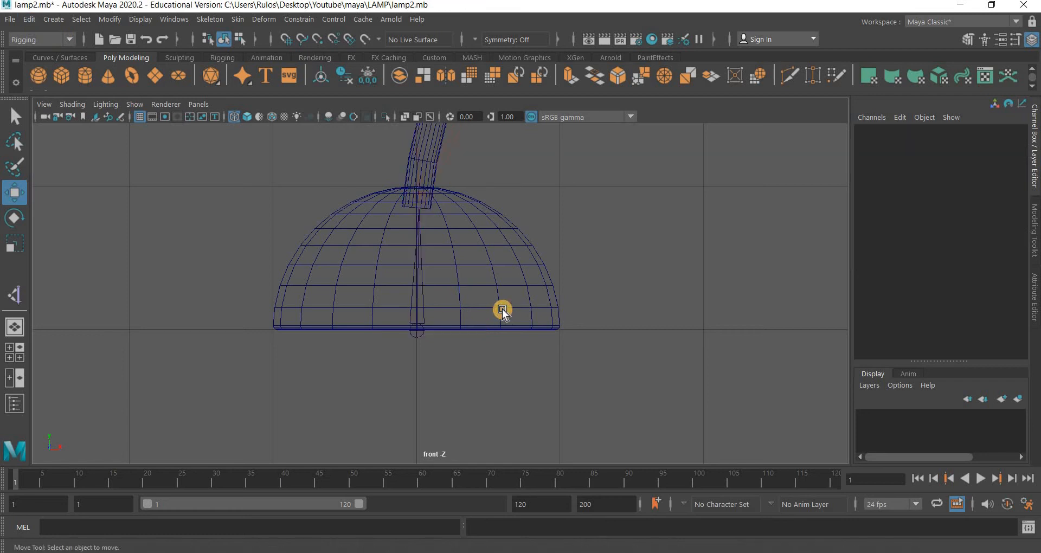
- Test-move the lamp base along X and undo it, then try to unparent the base
click(497, 312)
drag(483, 330, 603, 365)
key(ctrl+z)
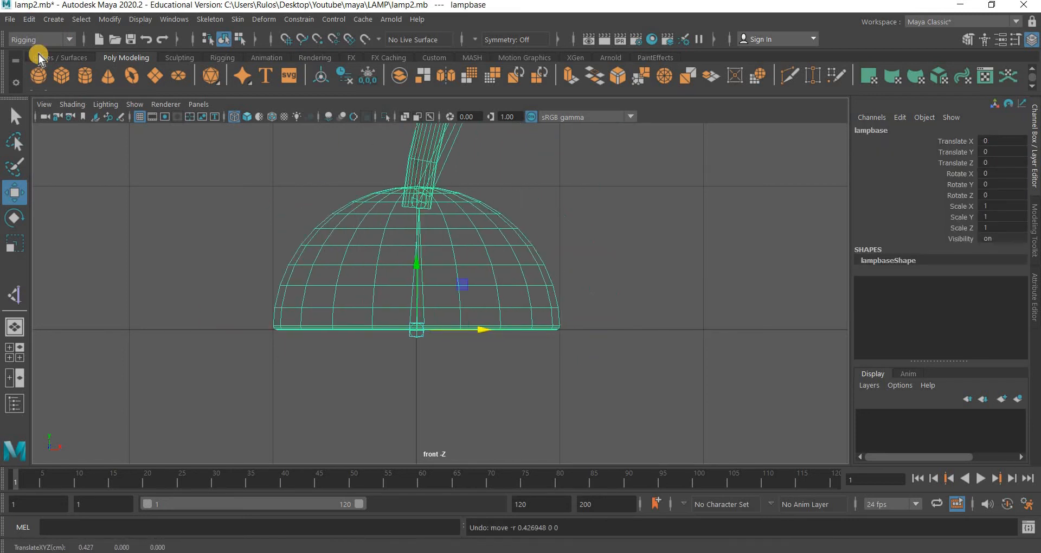
click(30, 21)
click(73, 351)
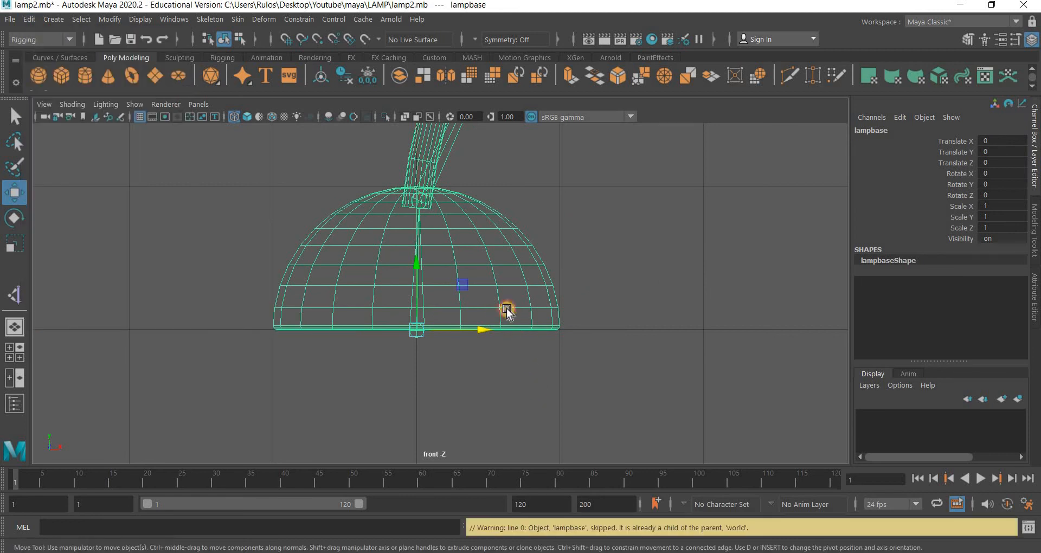
click(543, 332)
key(ctrl+z)
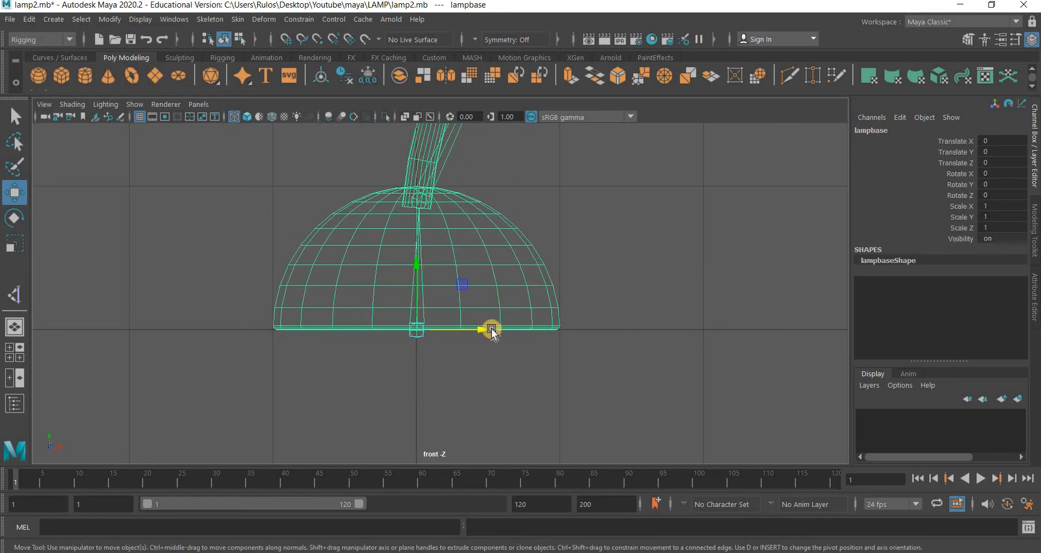
- Test-move the lamp base and then jointbase along X, undoing each move
middle_drag(675, 332, 575, 369)
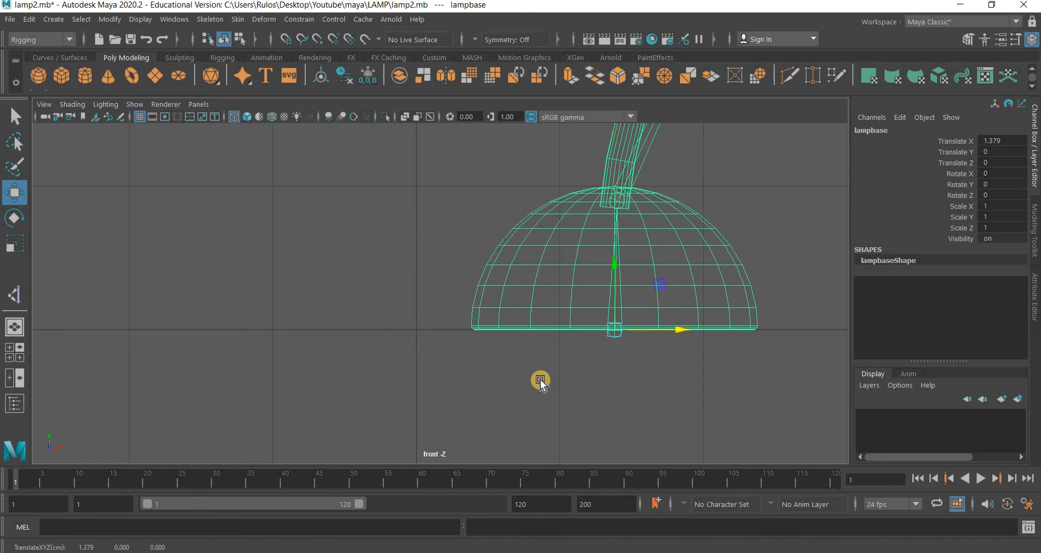
key(ctrl+z)
click(410, 337)
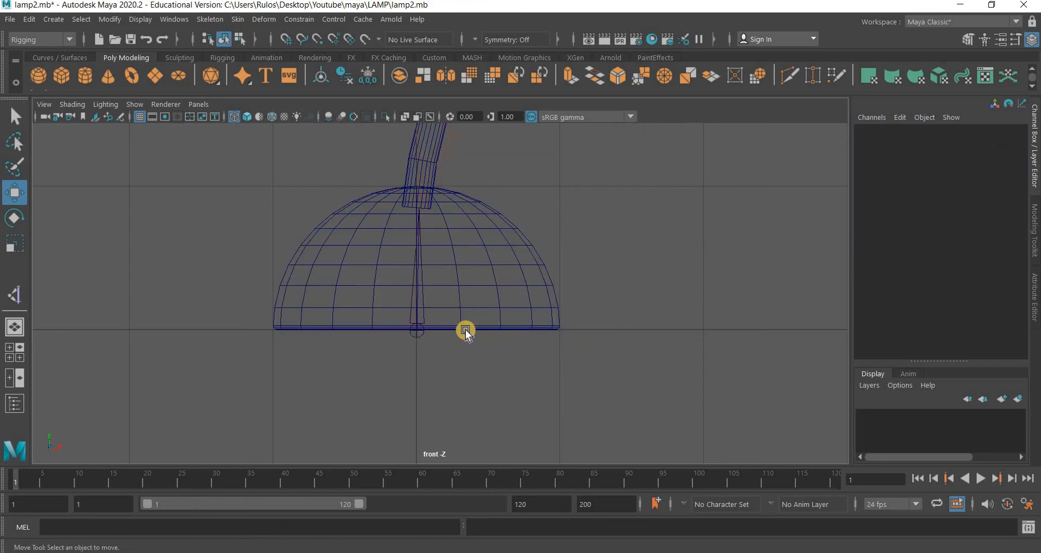
drag(465, 330, 721, 333)
key(ctrl+z)
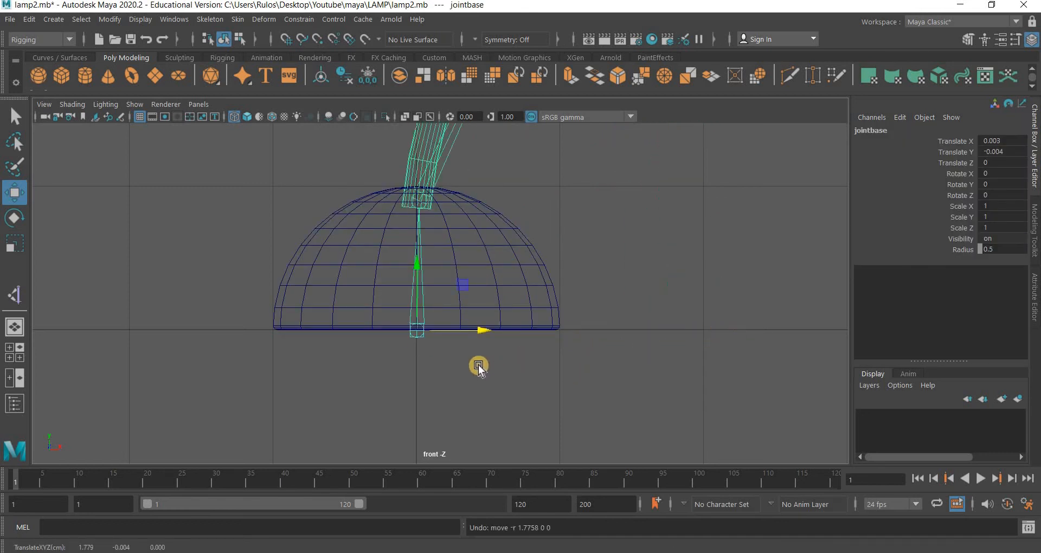
- Unparent jointbase from the lamp base, then test-move the base along X and undo the move
click(26, 22)
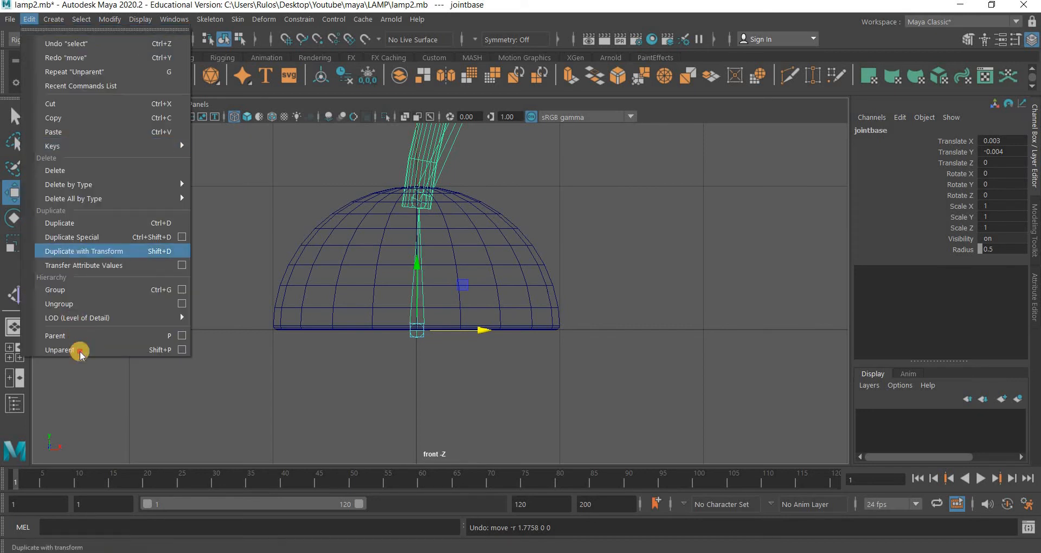
click(554, 375)
click(483, 329)
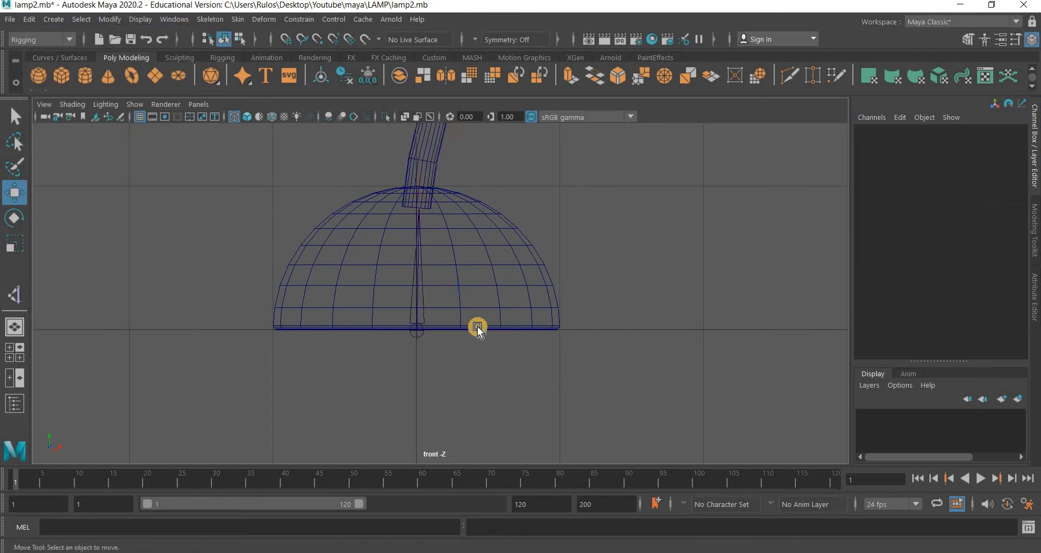
click(477, 327)
drag(477, 326, 683, 326)
key(ctrl+z)
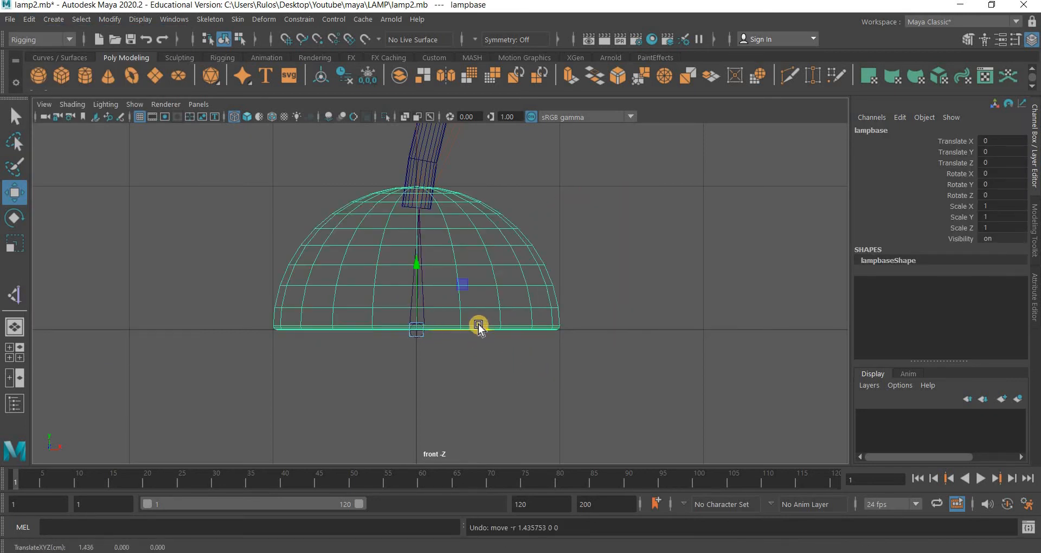
- Parent the lamp base to jointbase, so that the base becomes a child of the joint
click(474, 308)
click(422, 328)
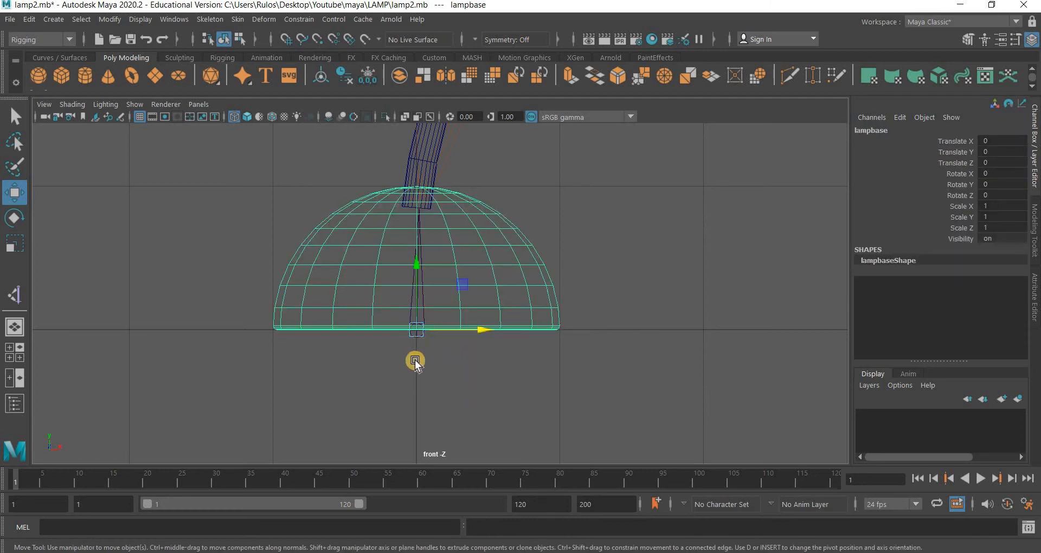
scroll(414, 360, up, 5)
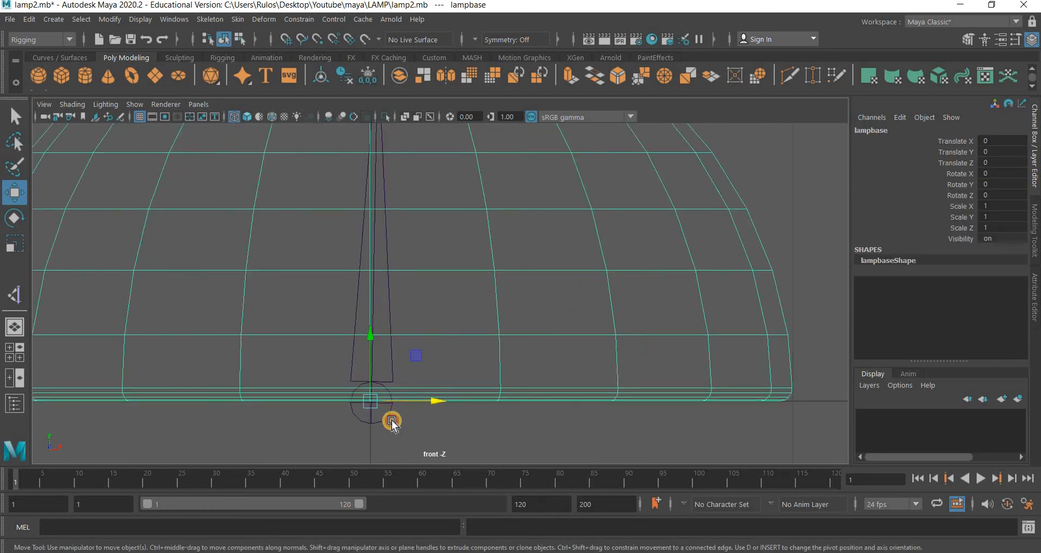
key(Up)
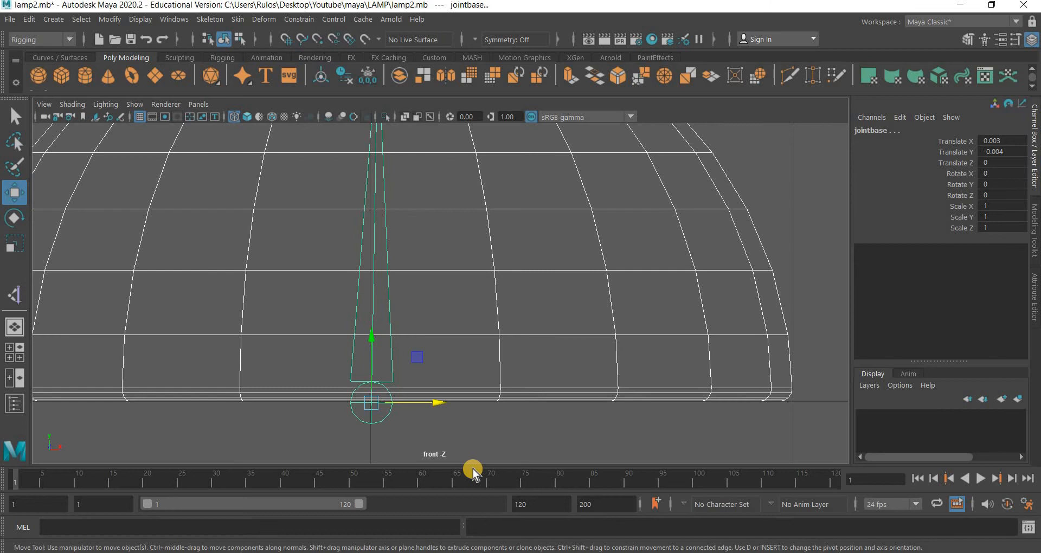
key(Down)
scroll(433, 316, down, 5)
click(428, 313)
- Test-move jointbase along X together with the lamp base and undo the move
scroll(428, 314, up, 6)
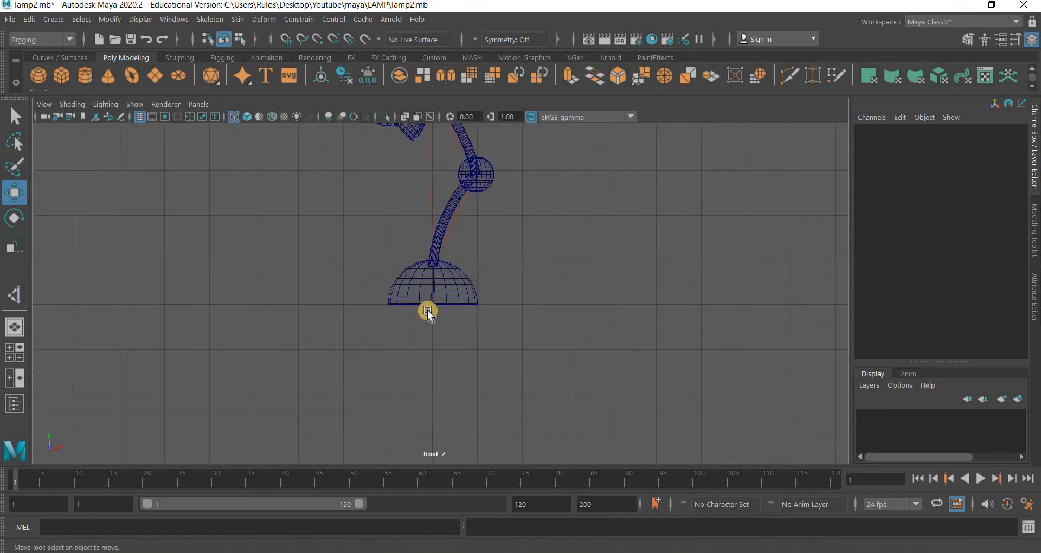
drag(463, 316, 517, 329)
scroll(518, 330, down, 5)
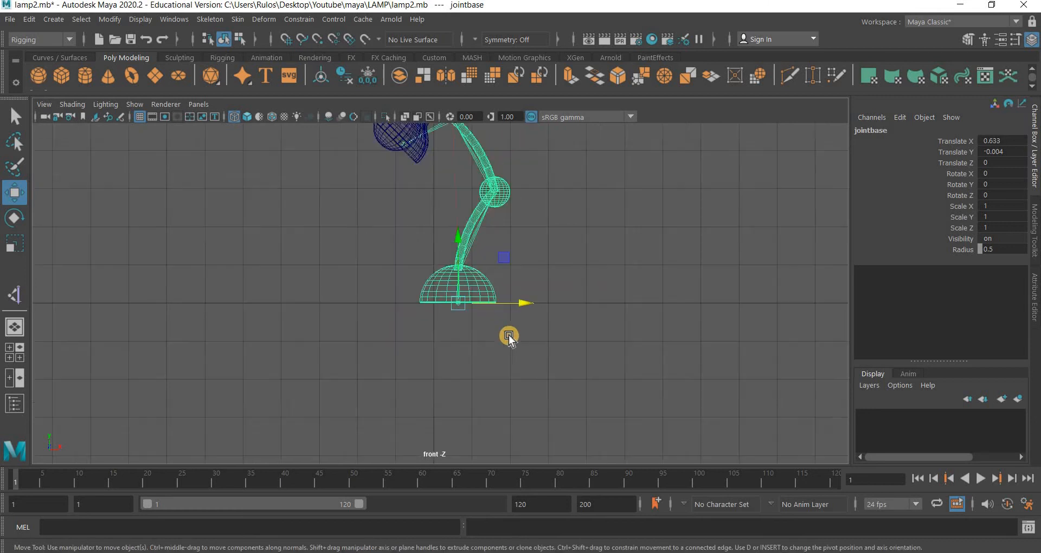
key(ctrl+z)
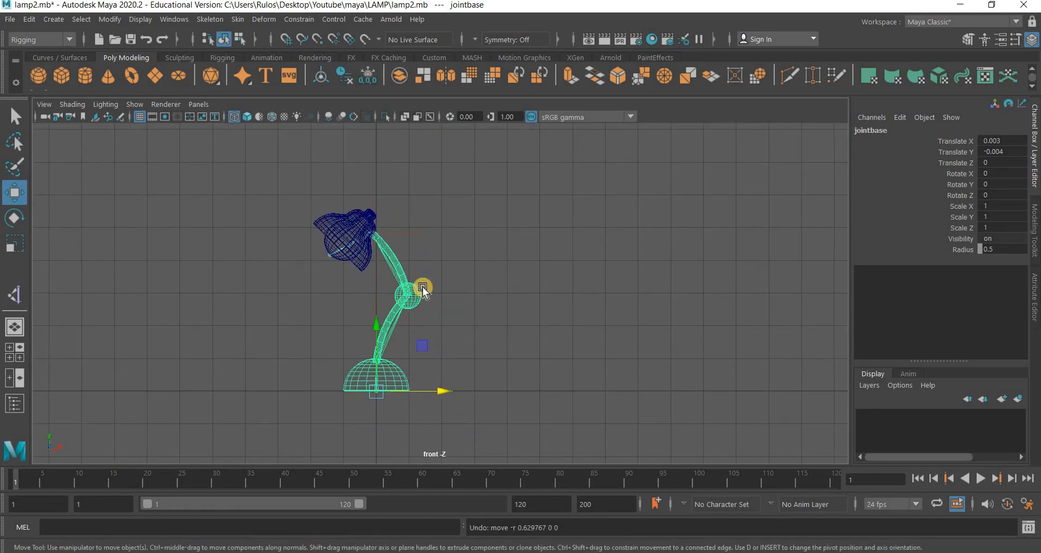
- Examine the joint chain along the lamp and select jointlowerarm to check which parts are attached to it
scroll(288, 246, up, 3)
alt+middle_drag(309, 258, 423, 364)
scroll(424, 365, up, 3)
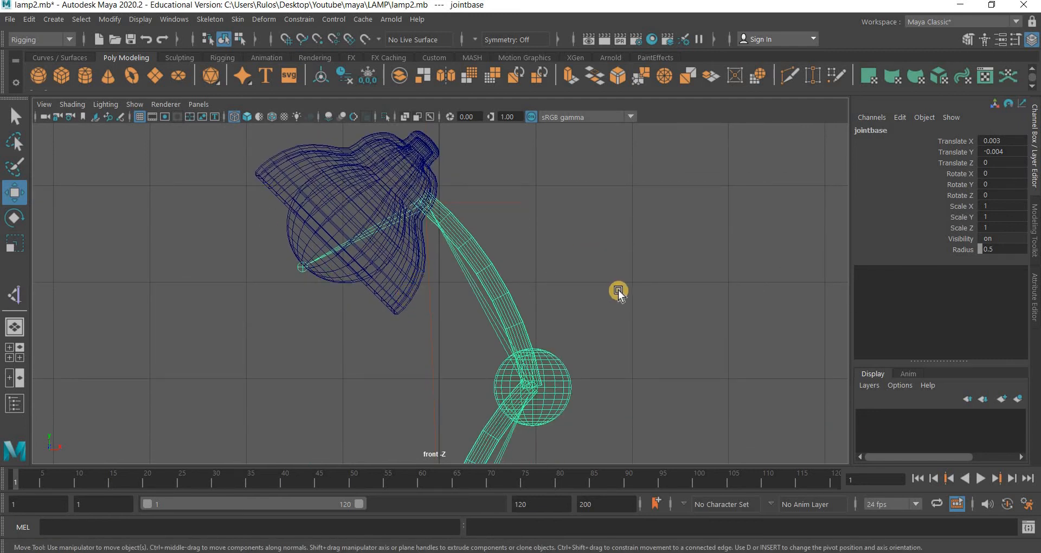
alt+middle_drag(575, 390, 481, 188)
alt+middle_drag(527, 383, 499, 349)
key(ctrl+z)
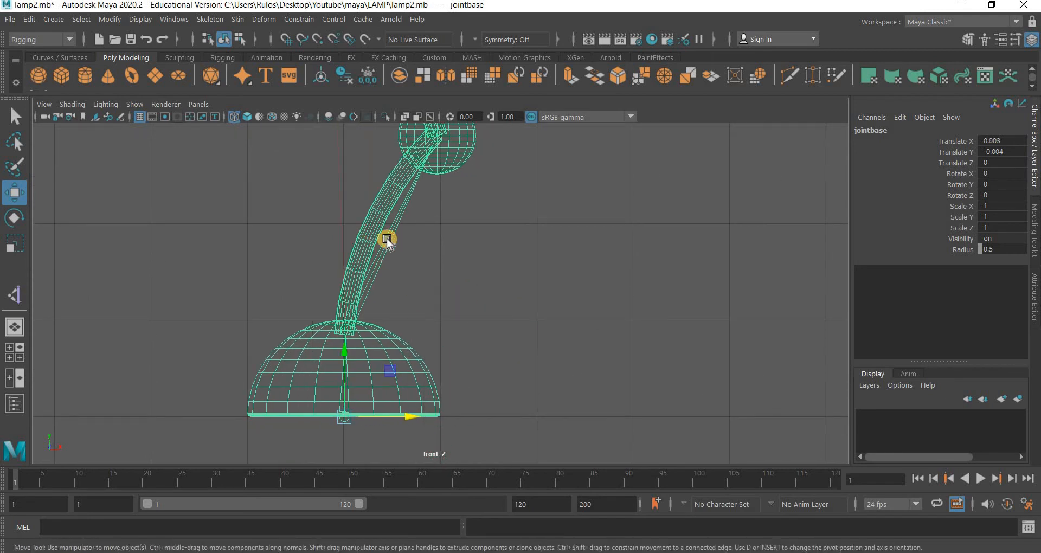
click(388, 246)
key(ctrl+z)
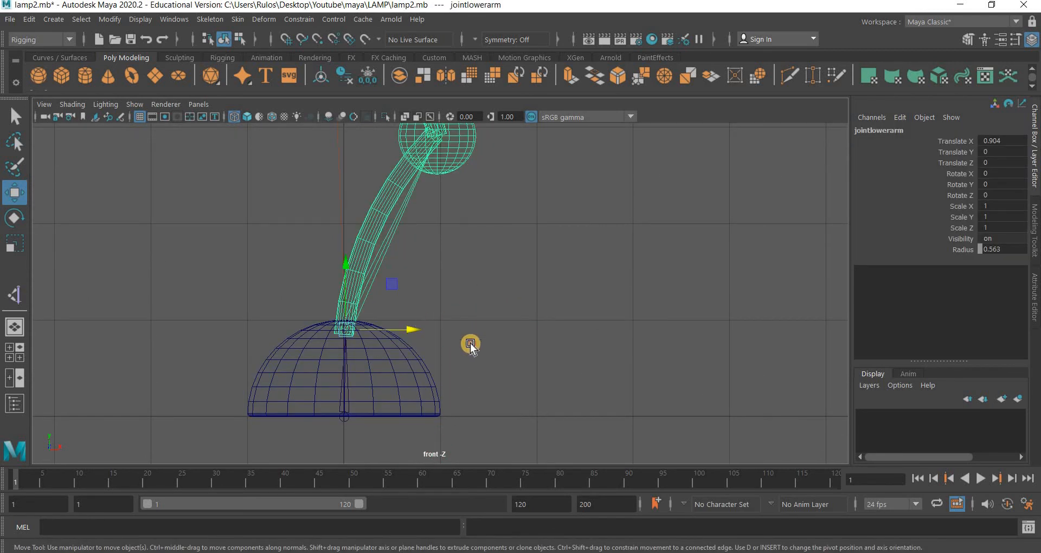
key(ctrl+z)
key(ctrl+z)
key(ctrl+z)
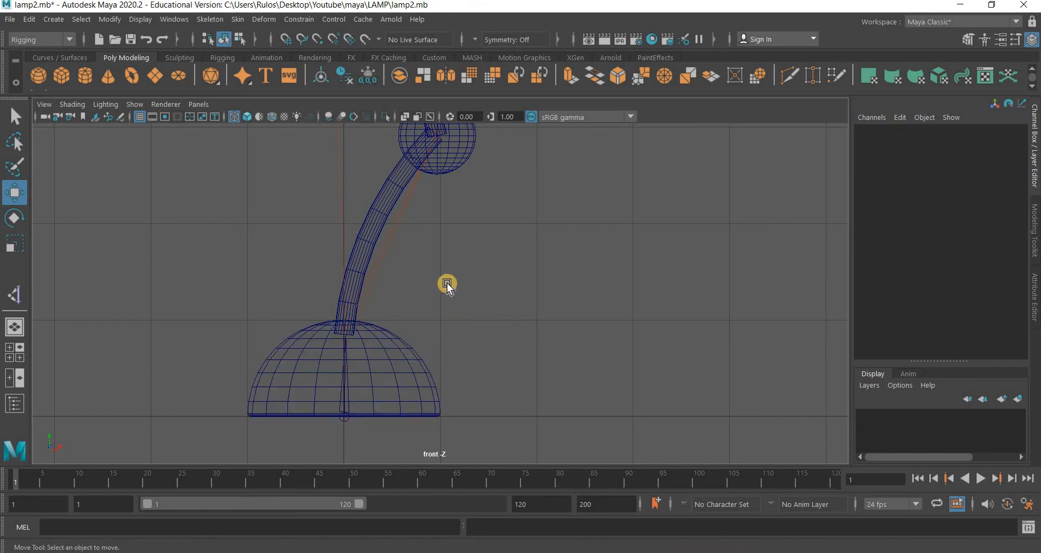
alt+middle_drag(444, 283, 450, 369)
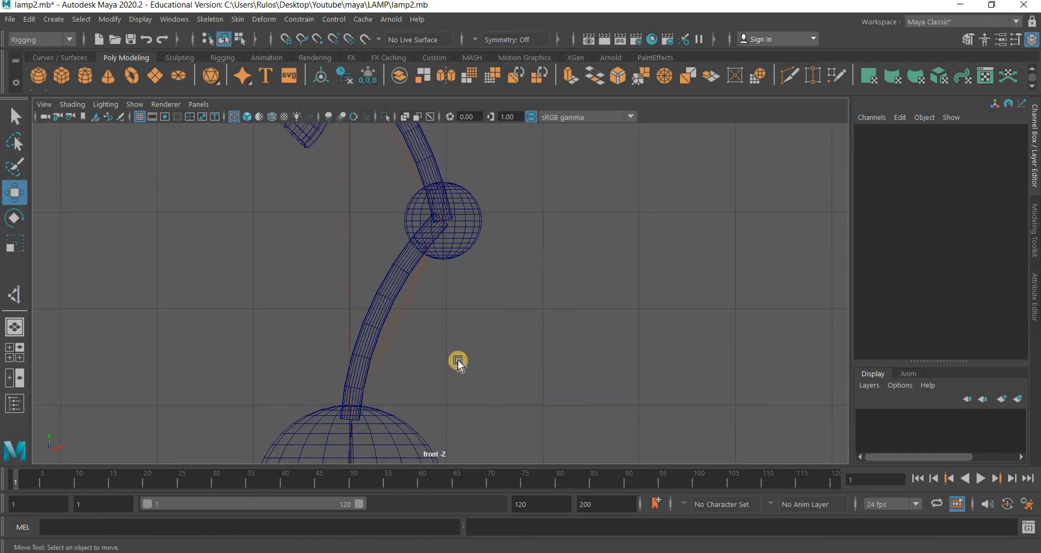
- Create a NURBS circle at the grid centre and raise it to about 2.73 in Y
alt+right_drag(460, 352, 39, 137)
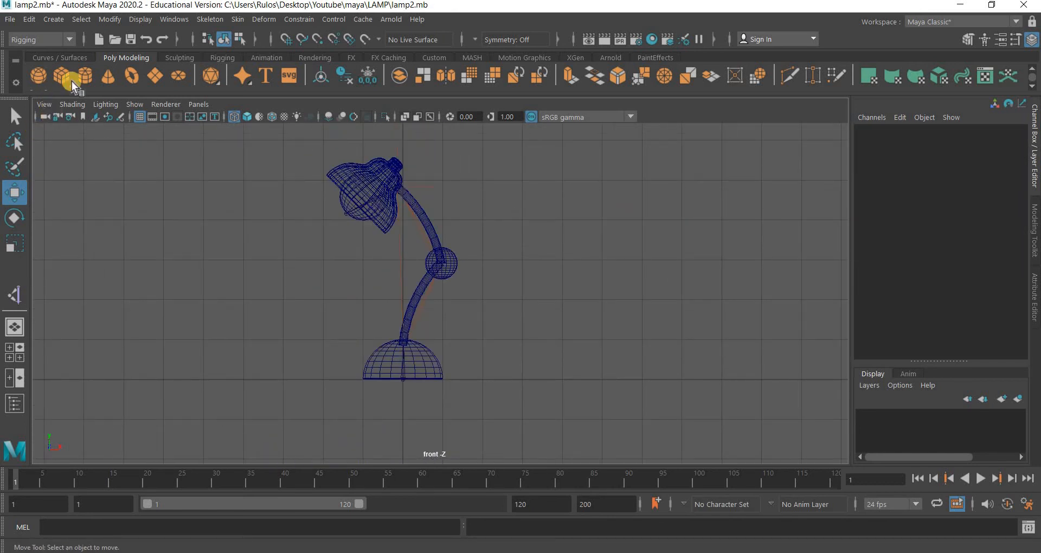
click(58, 58)
click(38, 75)
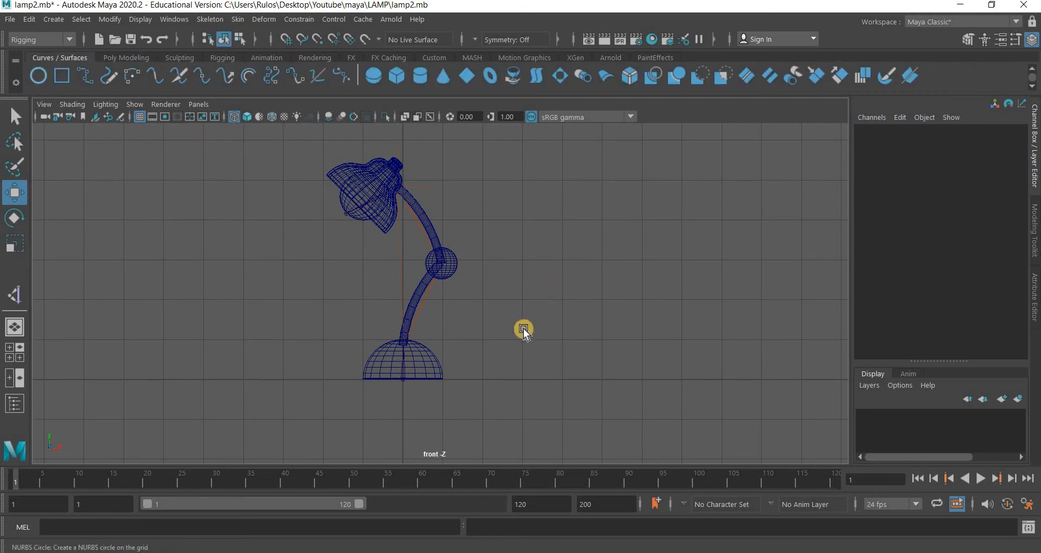
click(401, 325)
drag(398, 216, 399, 217)
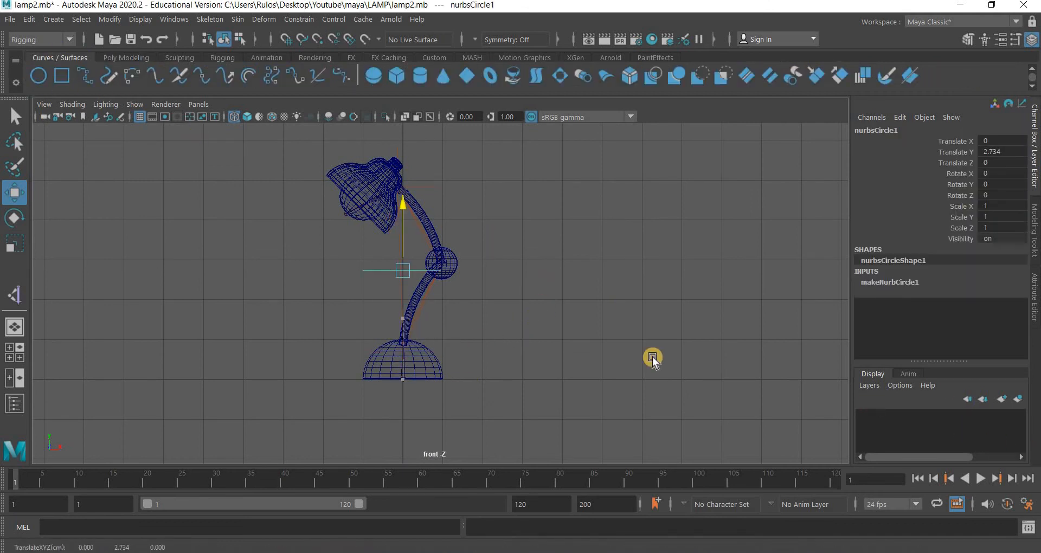
- Put the lamp head, upper arm, ball and base on a new display layer and hide that layer
click(387, 230)
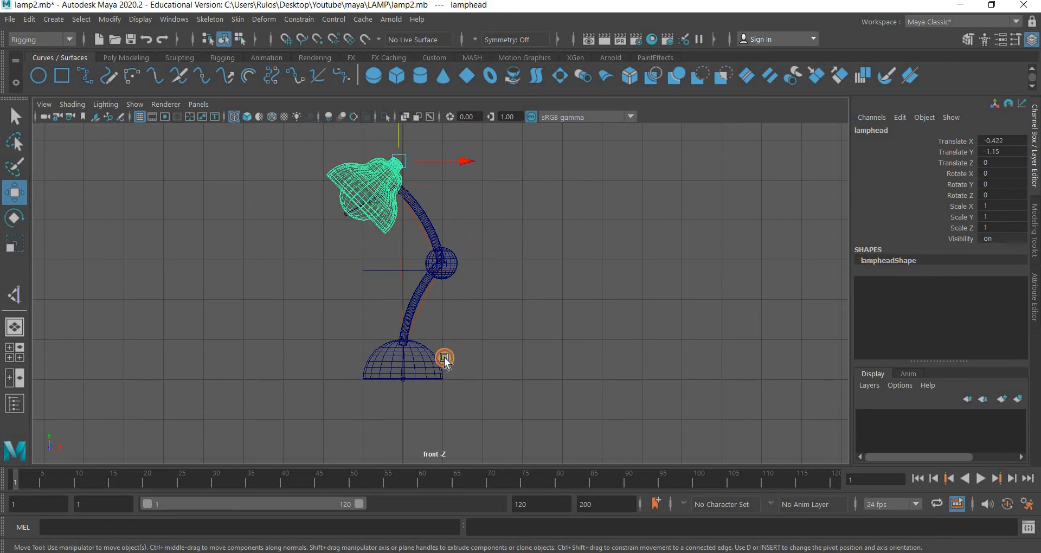
click(444, 358)
shift+click(455, 268)
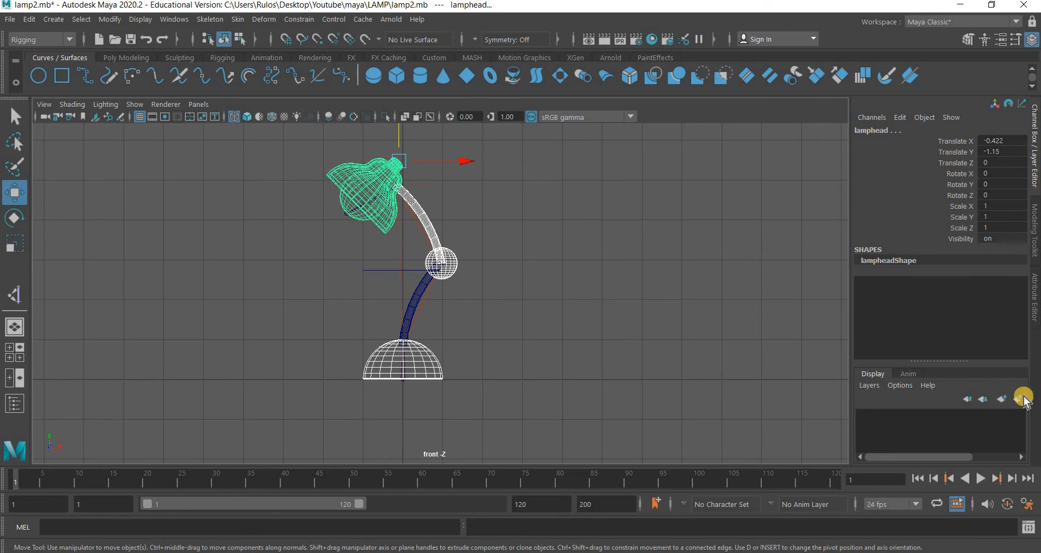
click(1018, 399)
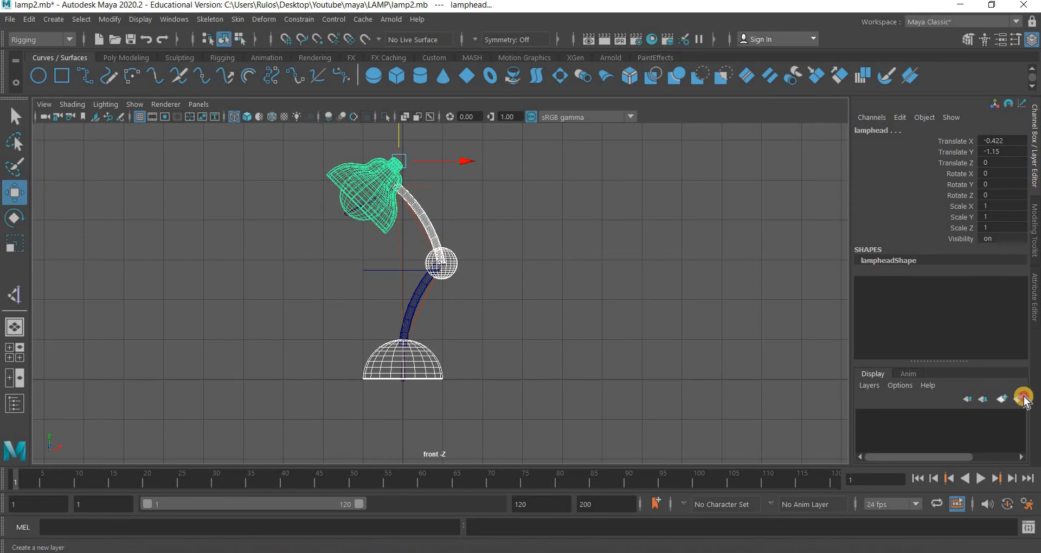
click(863, 418)
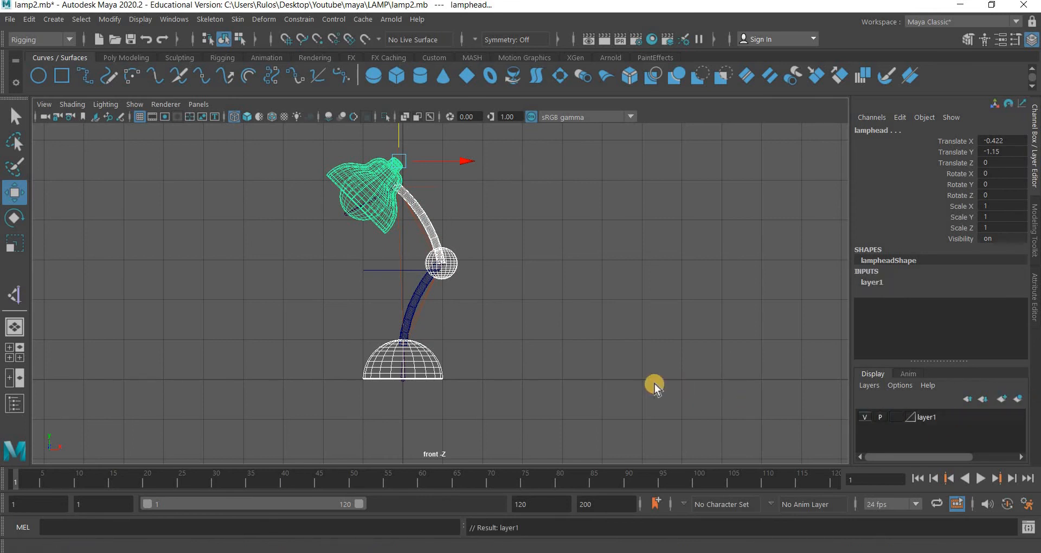
click(412, 291)
alt+right_drag(412, 291, 514, 301)
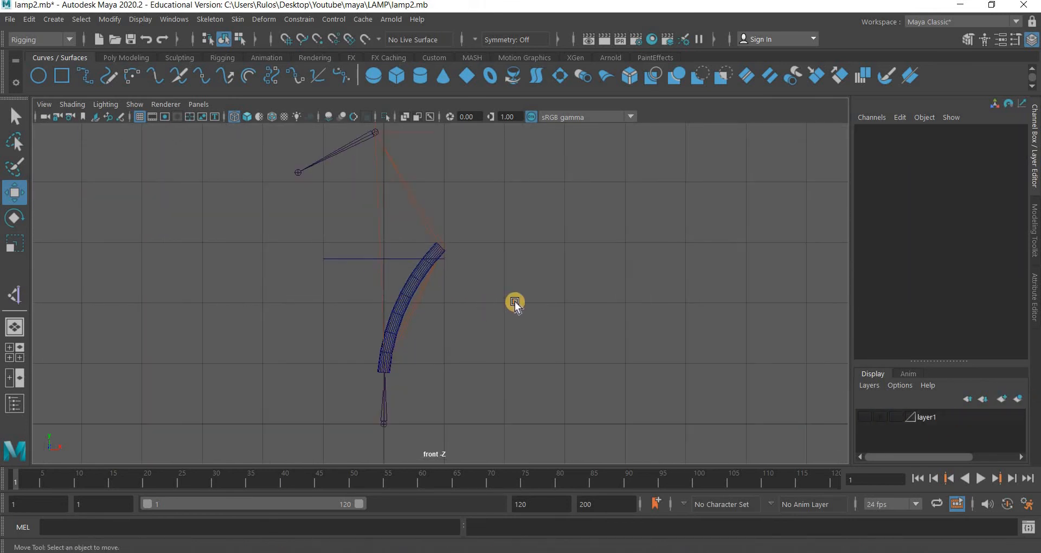
- Snap the NURBS circle onto the joint at the upper end of the arm, where the lamp head attaches
click(395, 239)
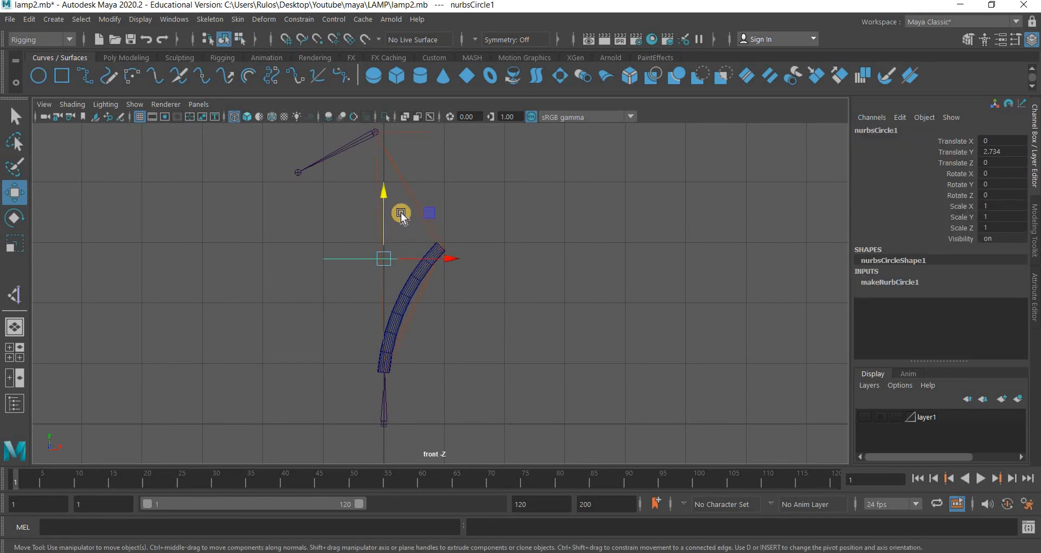
alt+middle_drag(379, 311, 368, 285)
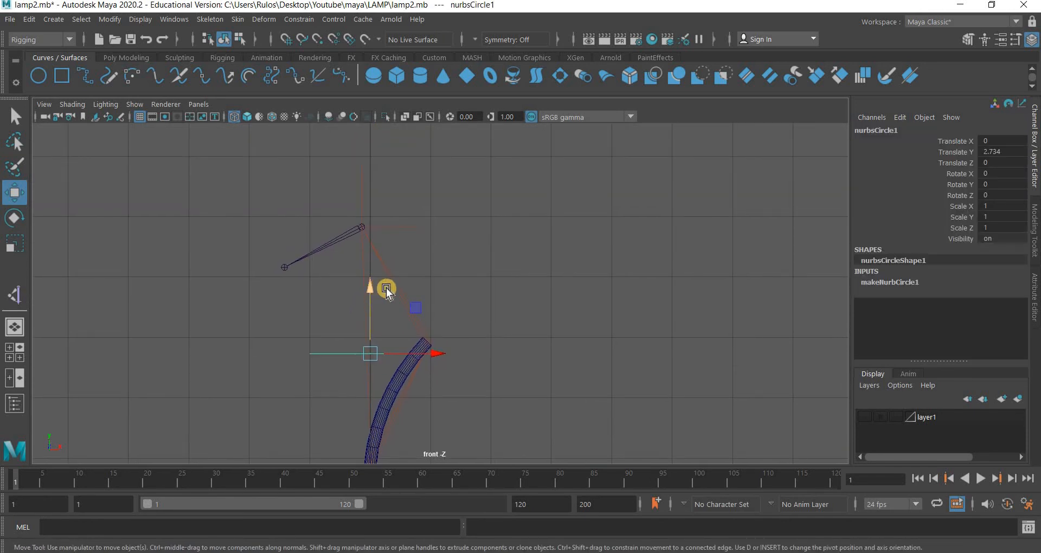
drag(374, 350, 360, 228)
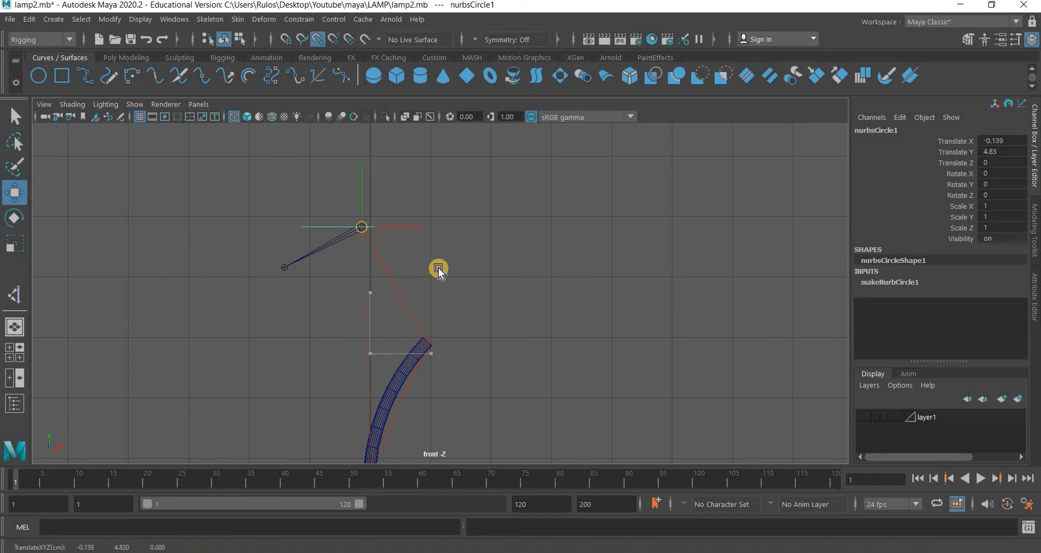
- Switch to the perspective view framed on the circle and make layer1 visible
key(space)
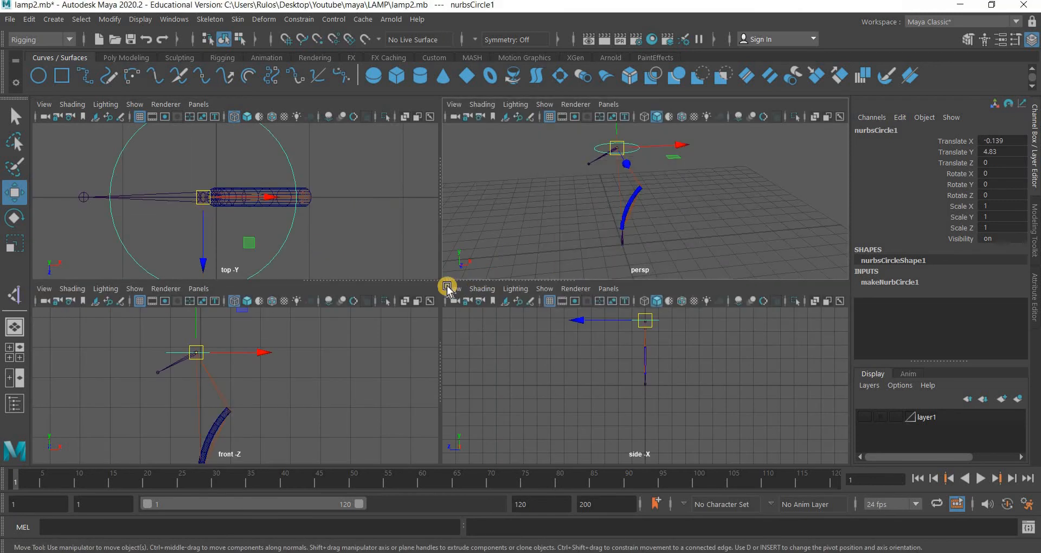
key(space)
alt+middle_drag(432, 248, 415, 346)
scroll(398, 345, up, 4)
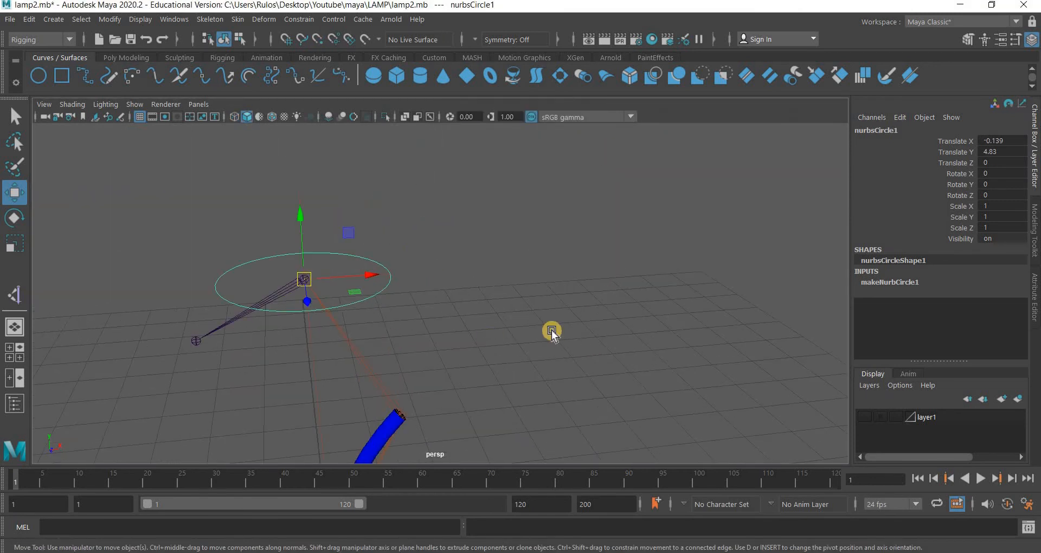
scroll(563, 332, up, 4)
alt+middle_drag(594, 334, 766, 329)
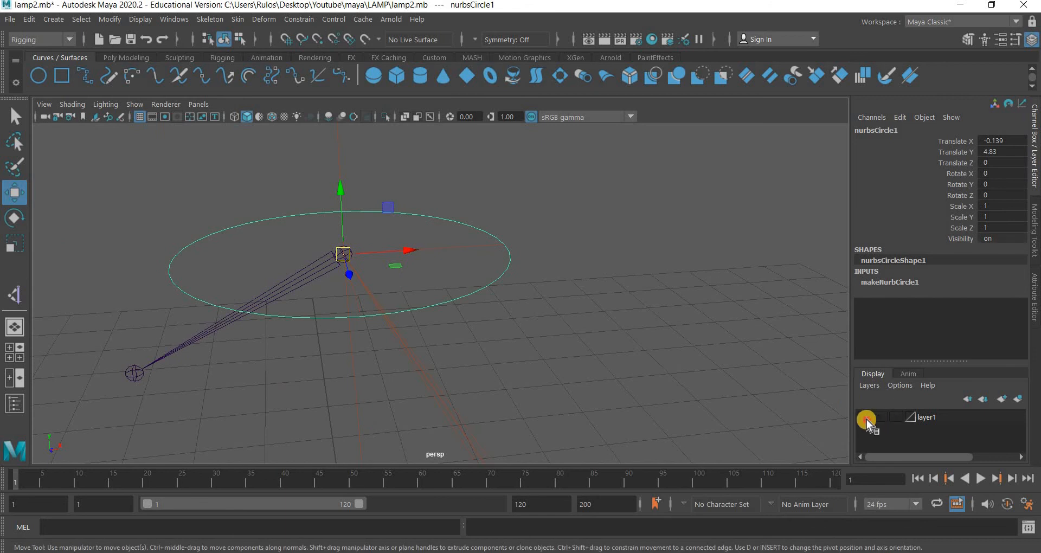
click(865, 417)
- Parent the lamp head and ikHandle1 to the NURBS circle
click(385, 240)
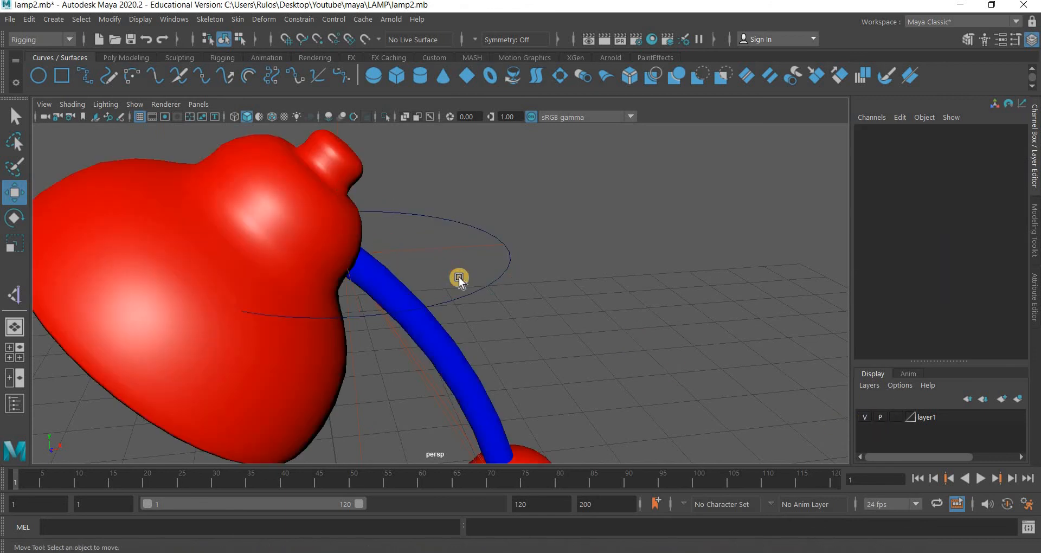
key(ctrl+z)
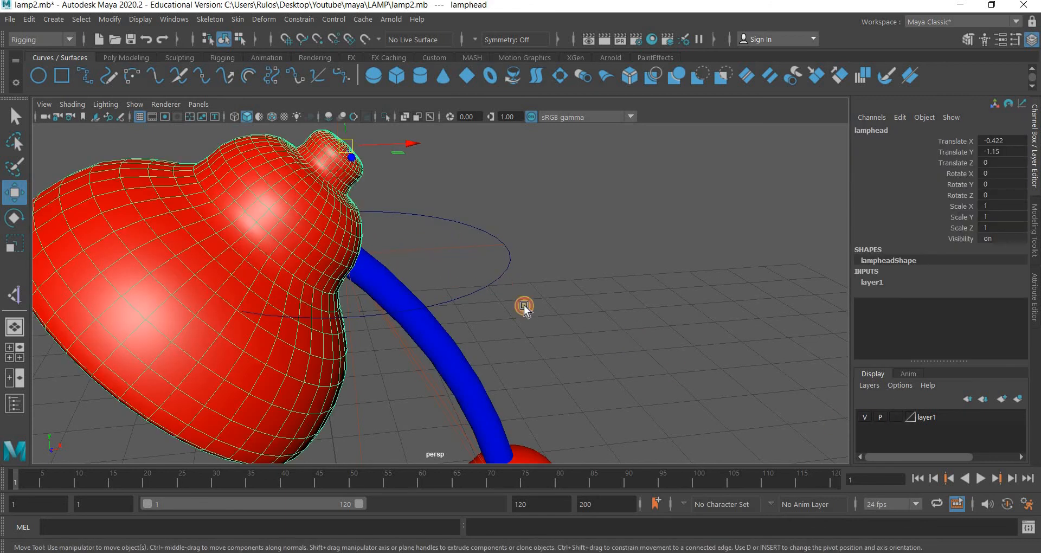
click(479, 304)
shift+click(477, 293)
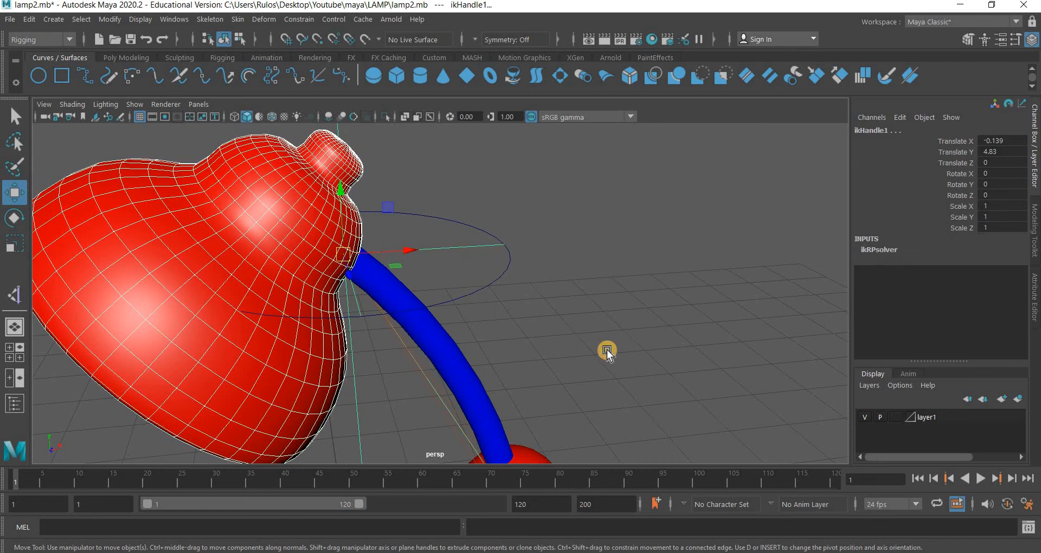
key(p)
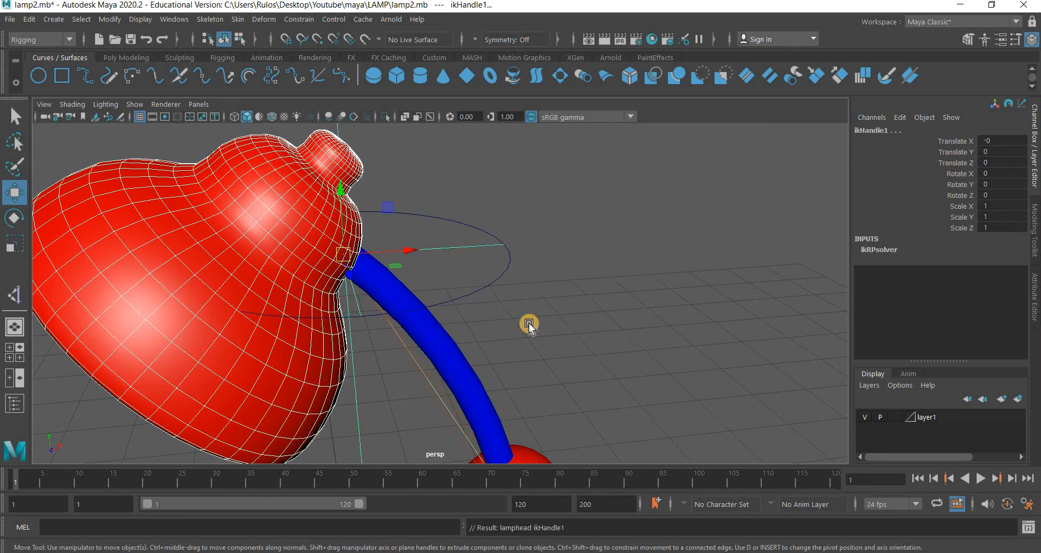
- Test-move the NURBS circle in the XY plane with its attached lamp head and undo the move
click(461, 295)
scroll(440, 278, down, 4)
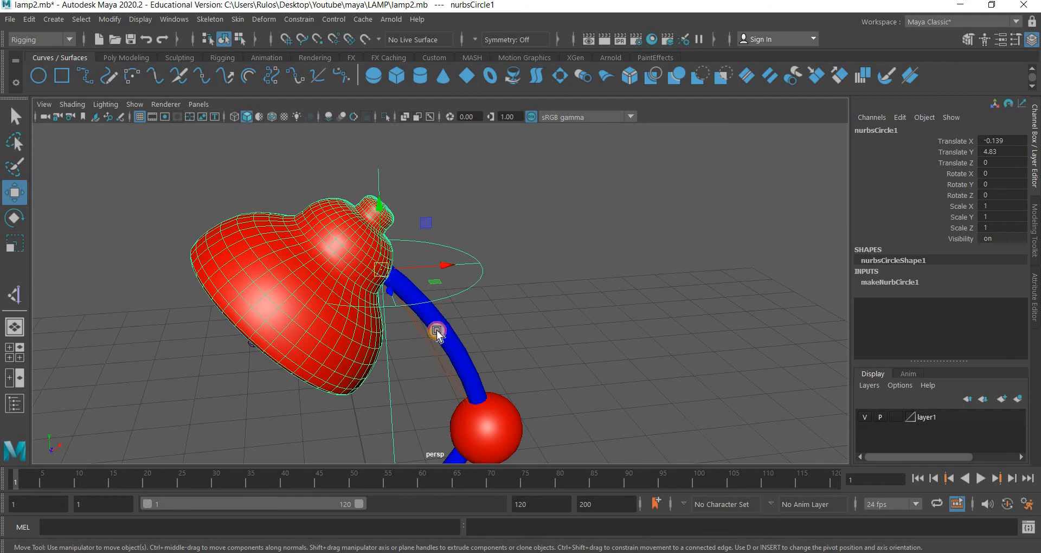
alt+drag(434, 332, 453, 276)
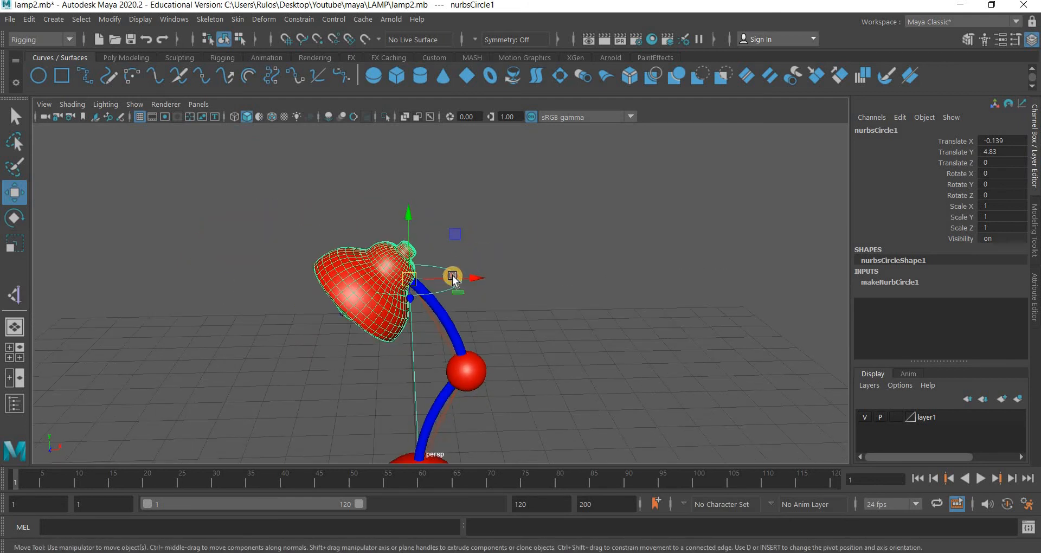
drag(454, 236, 464, 264)
key(ctrl+z)
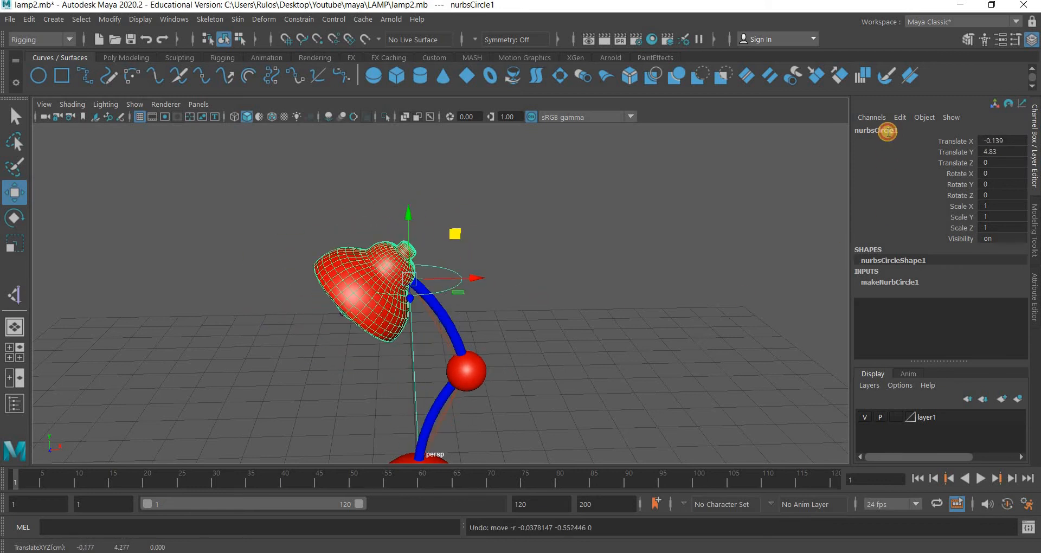
- Rename the NURBS circle as lampheadcontrol
double_click(887, 130)
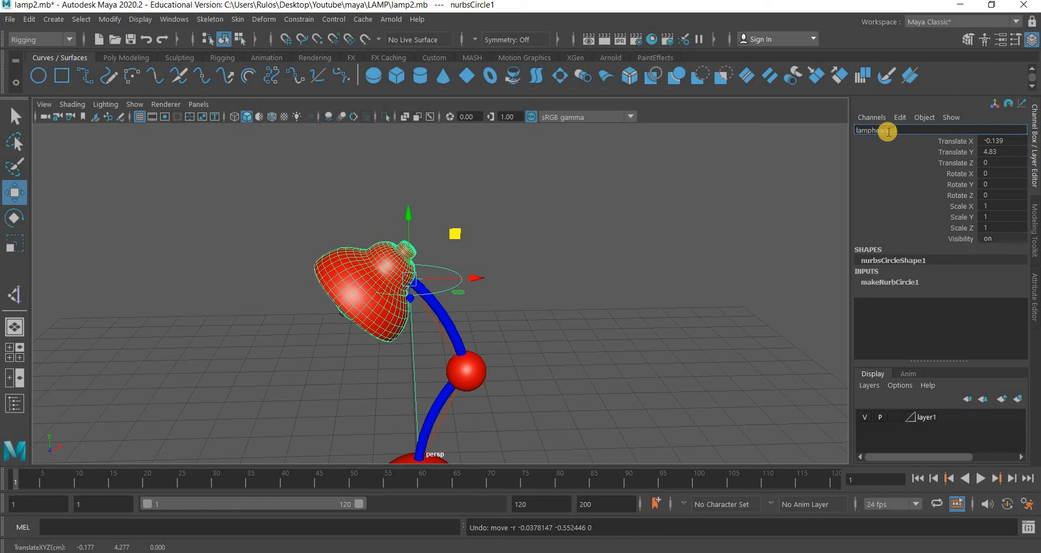
key(Return)
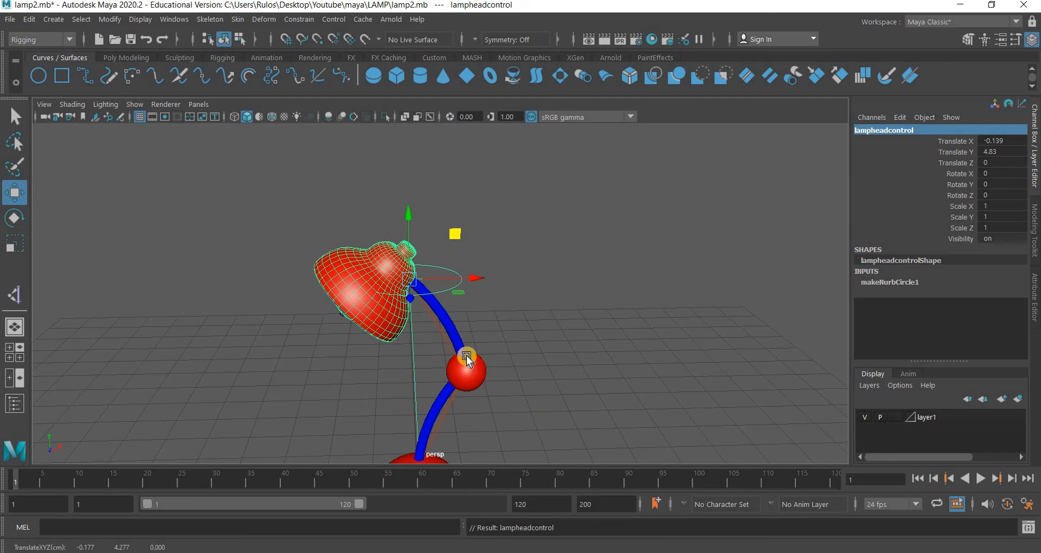
alt+middle_drag(466, 356, 386, 278)
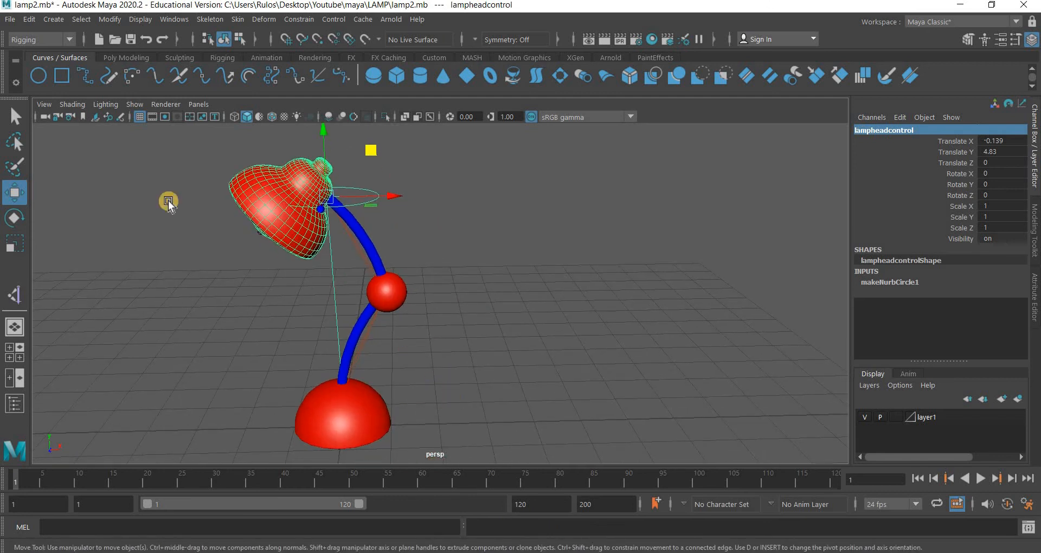
- Create a new NURBS circle at the origin and freeze the transformations of lampheadcontrol
click(38, 80)
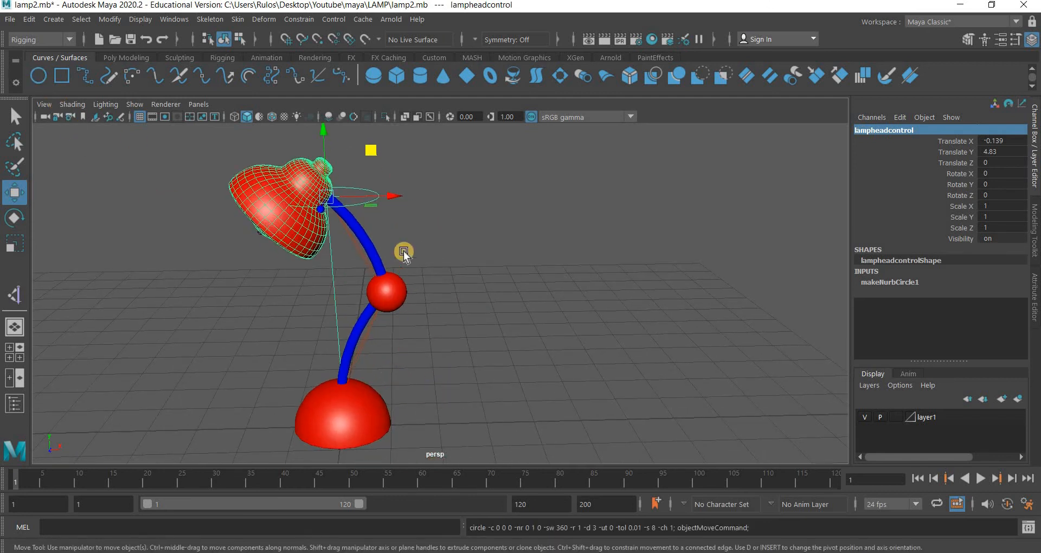
click(363, 204)
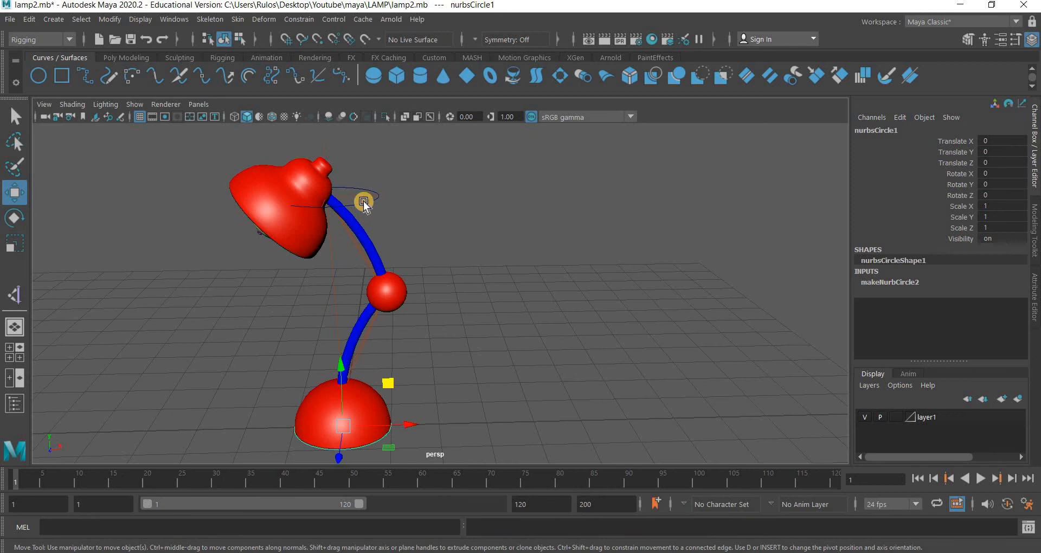
click(109, 19)
click(148, 89)
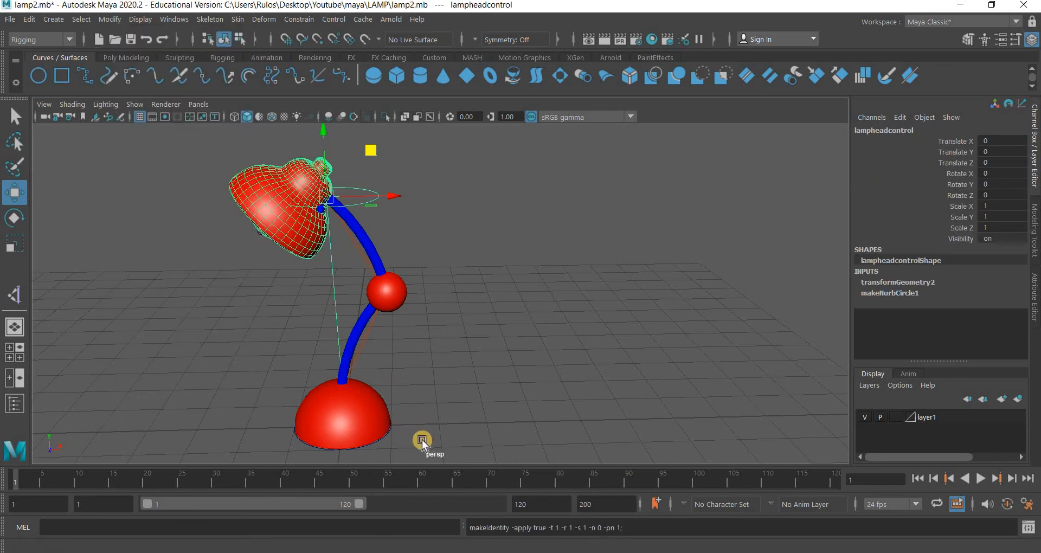
- Scale the new NURBS circle at the lamp base uniformly to about 1.335 so it surrounds the base
click(390, 437)
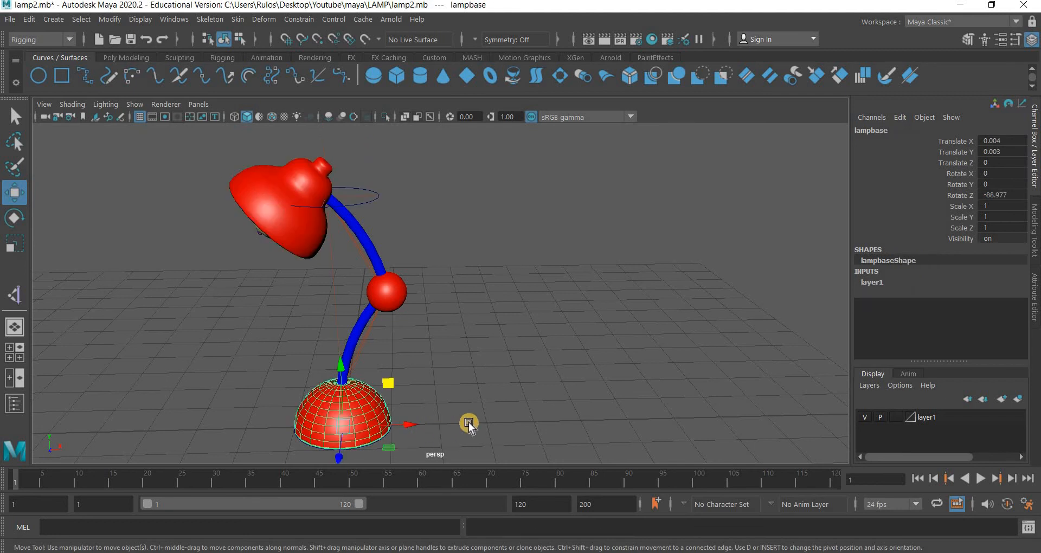
alt+drag(486, 269, 350, 323)
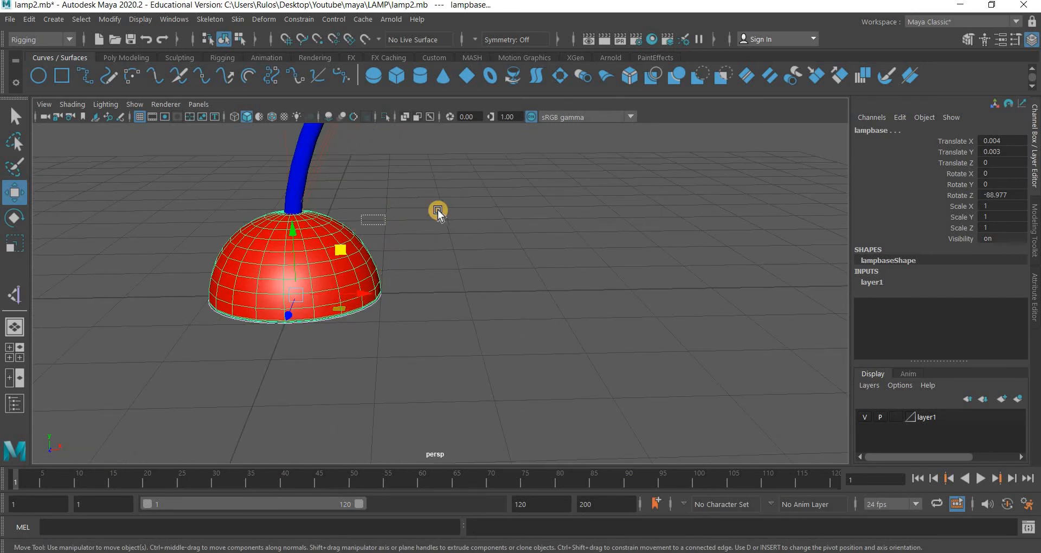
shift+click(369, 274)
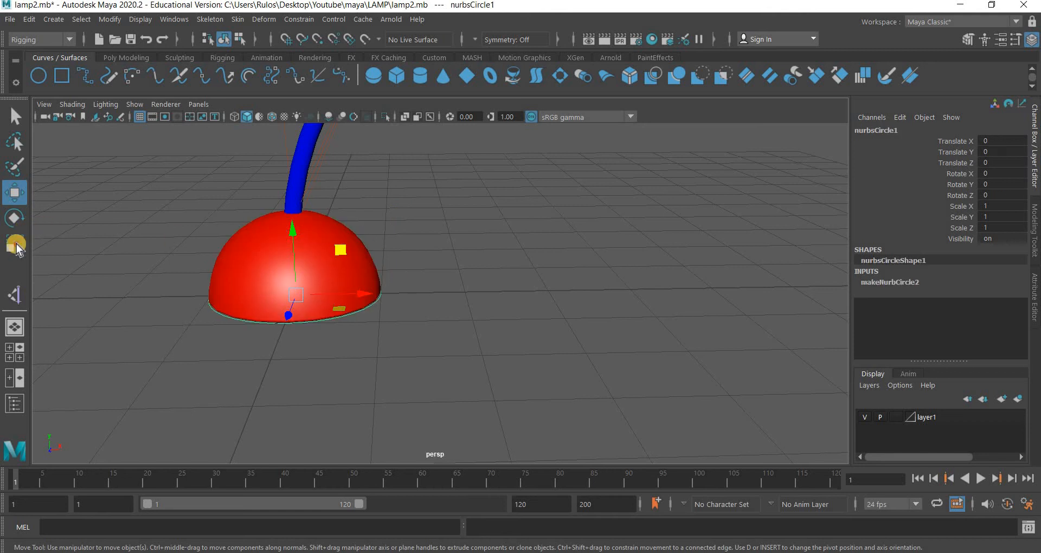
key(r)
drag(296, 294, 355, 355)
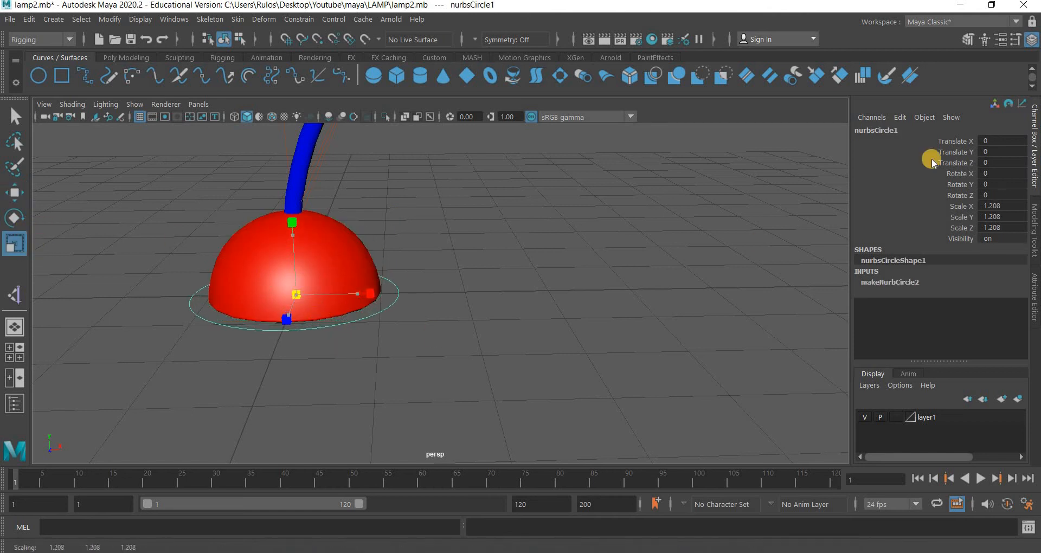
- Rename the base circle as lampbasecontrol and freeze its transformations
drag(931, 163, 909, 129)
click(910, 128)
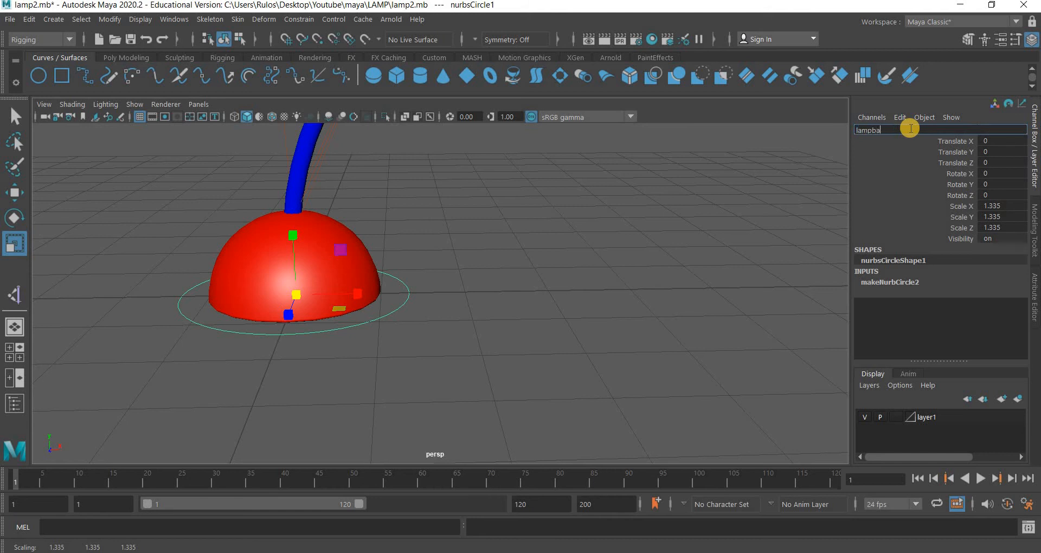
key(Return)
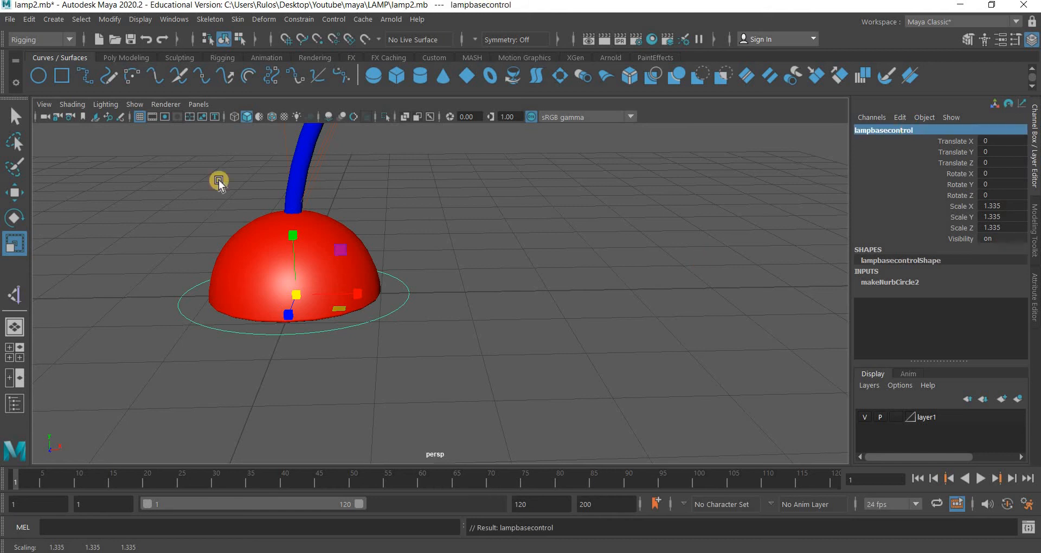
click(109, 19)
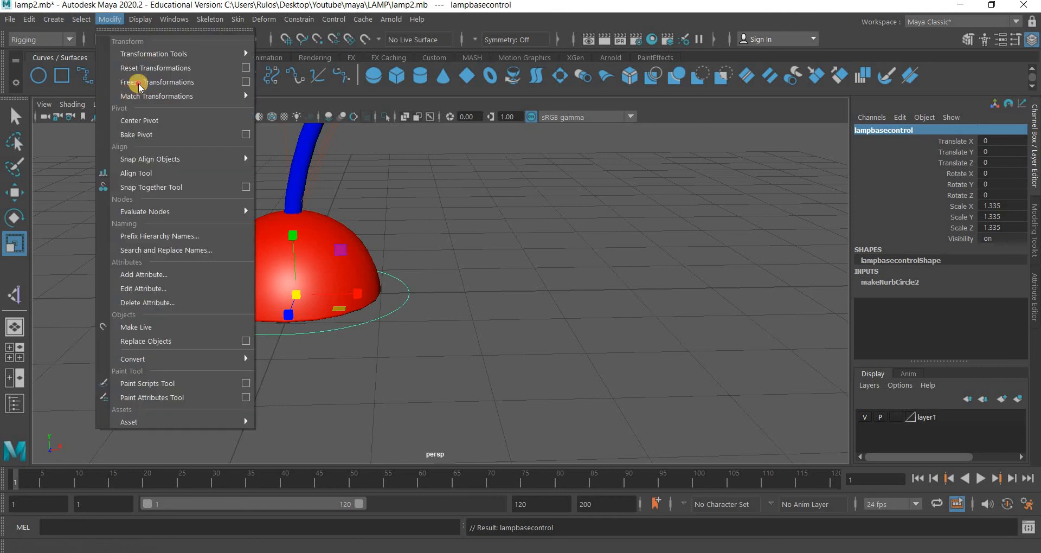
click(137, 83)
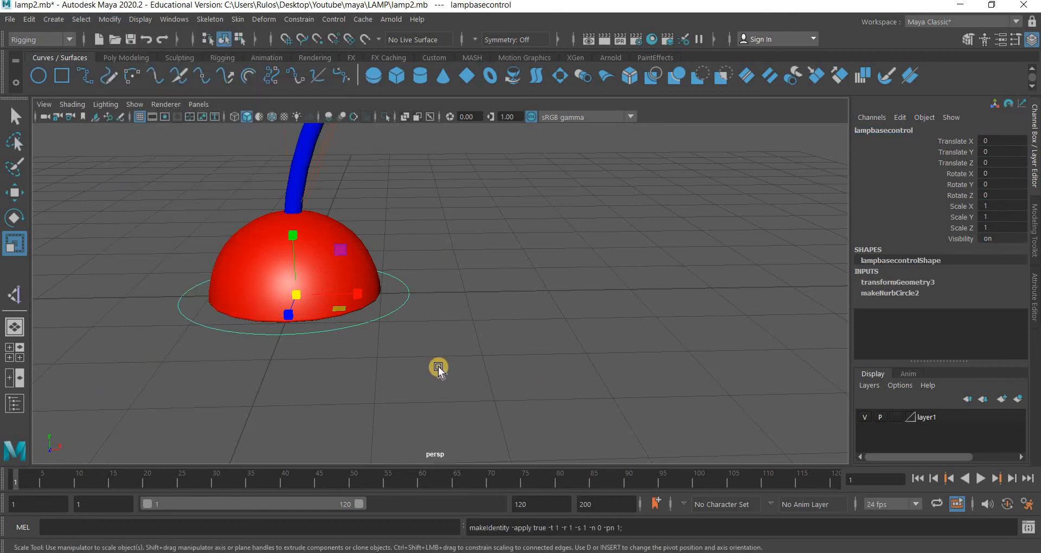
- Parent jointbase to the lampbasecontrol circle, working in the front view
click(438, 368)
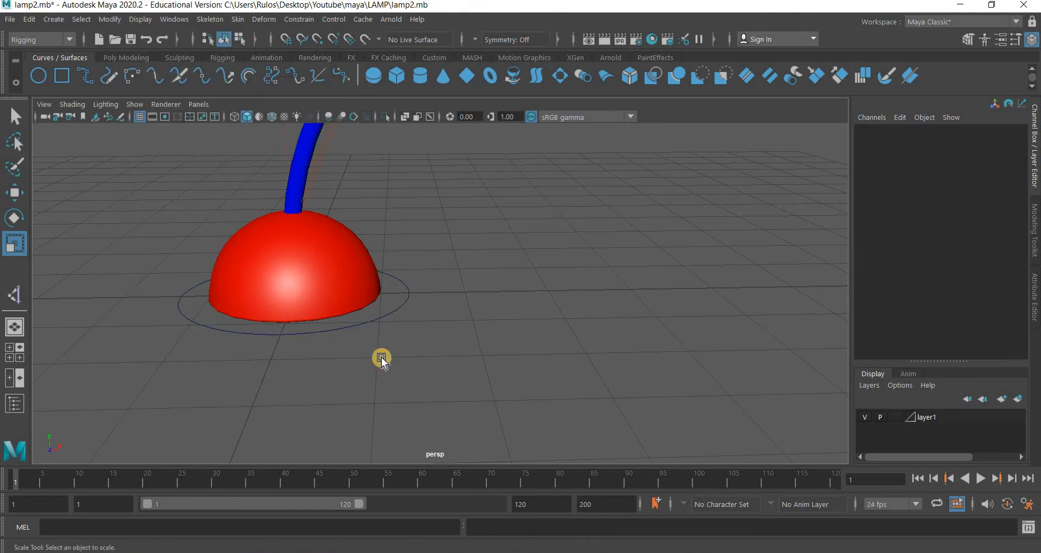
alt+right_drag(424, 391, 462, 385)
key(space)
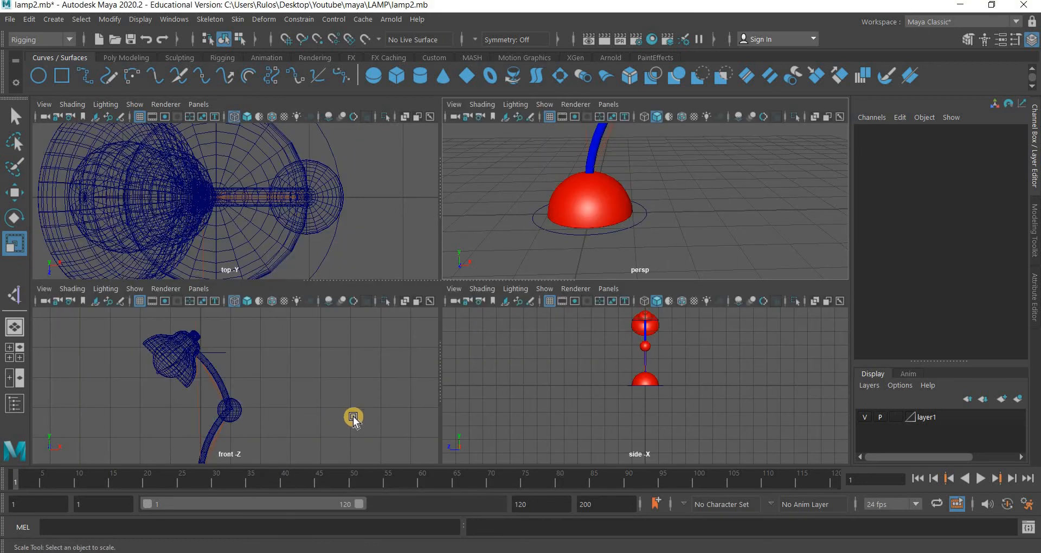
alt+middle_drag(335, 428, 381, 346)
key(space)
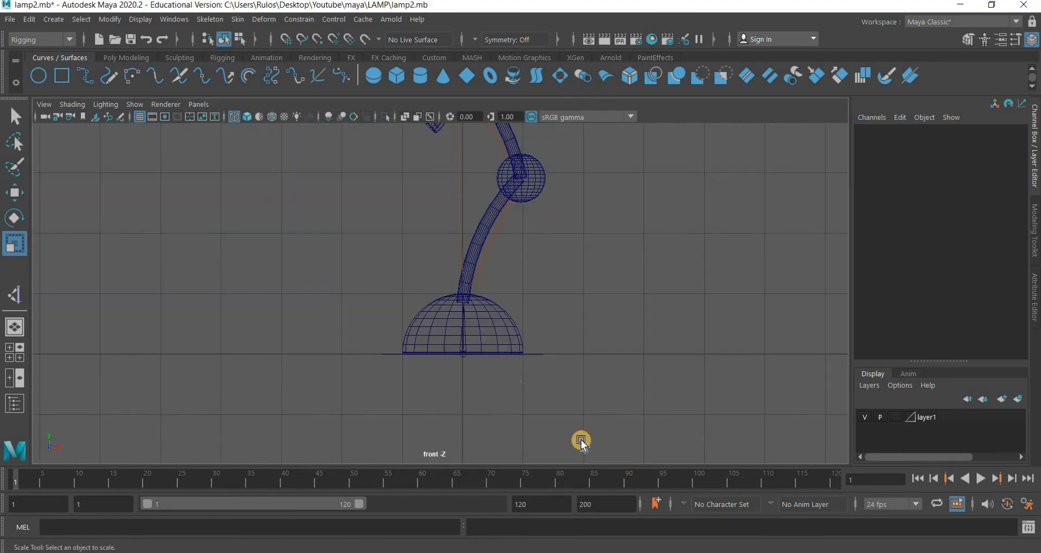
scroll(502, 364, up, 4)
alt+middle_drag(482, 427, 434, 356)
scroll(436, 382, up, 3)
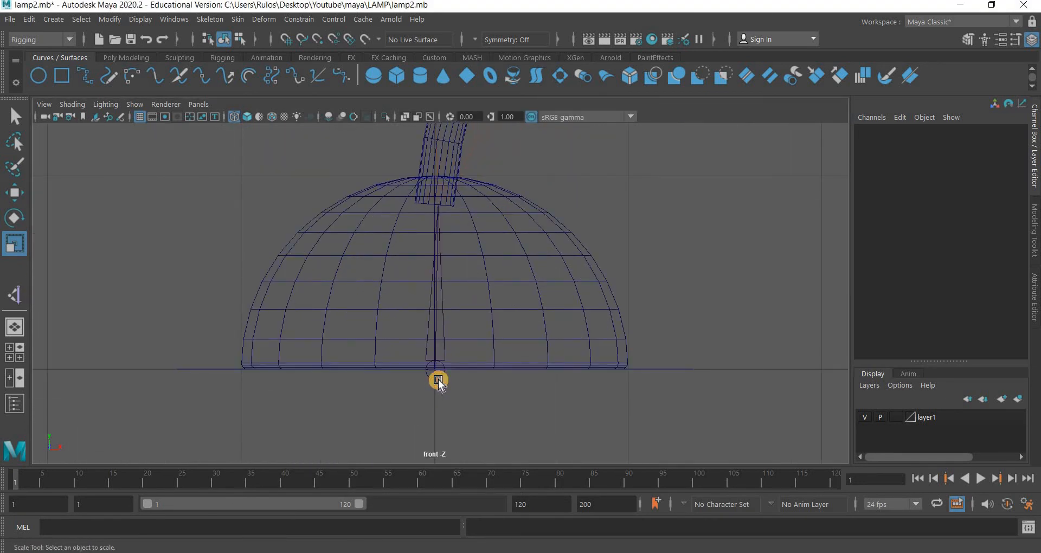
click(438, 381)
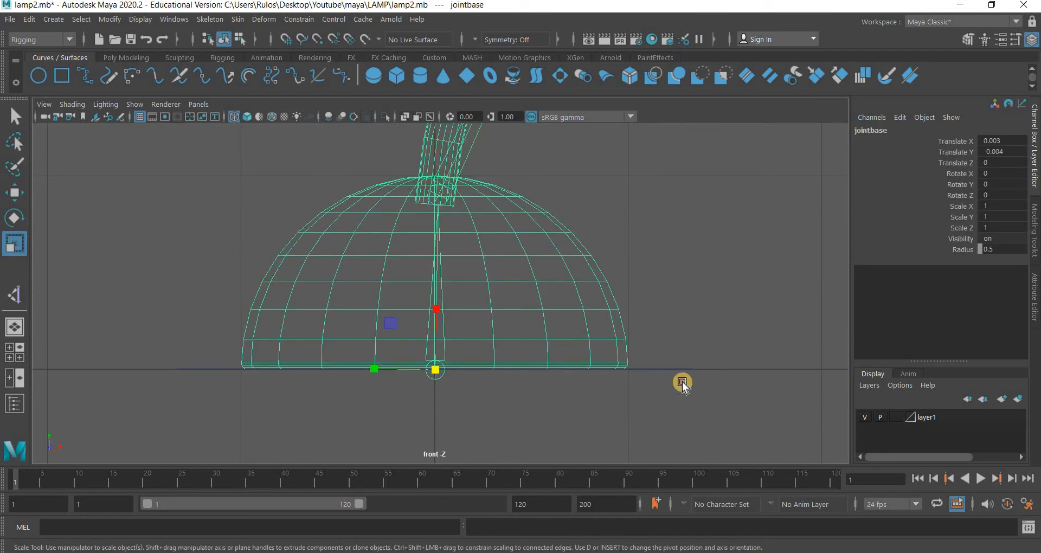
click(687, 389)
key(p)
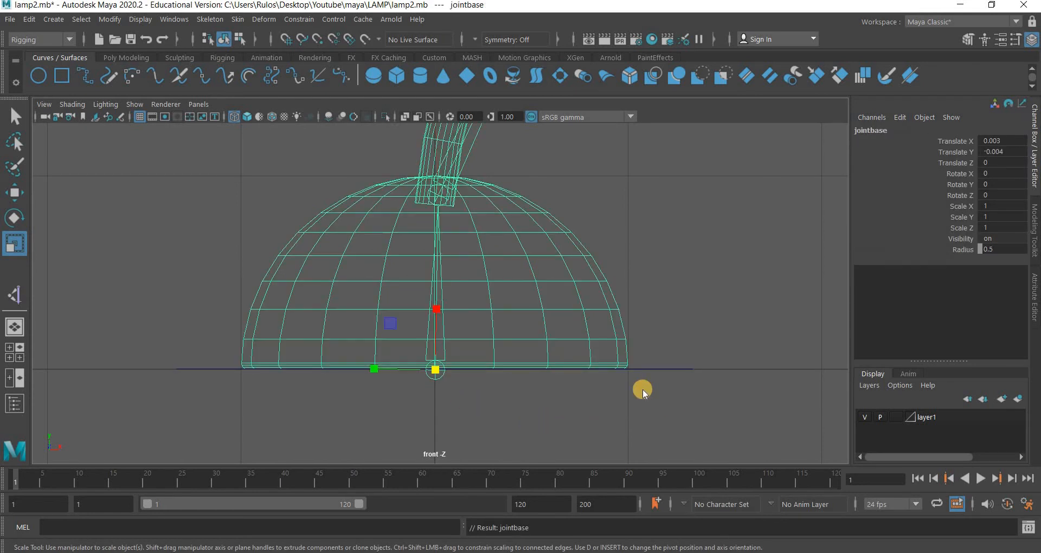
- Test-move lampbasecontrol with its attached joint chain in the perspective view and undo the last move
key(space)
key(space)
key(space)
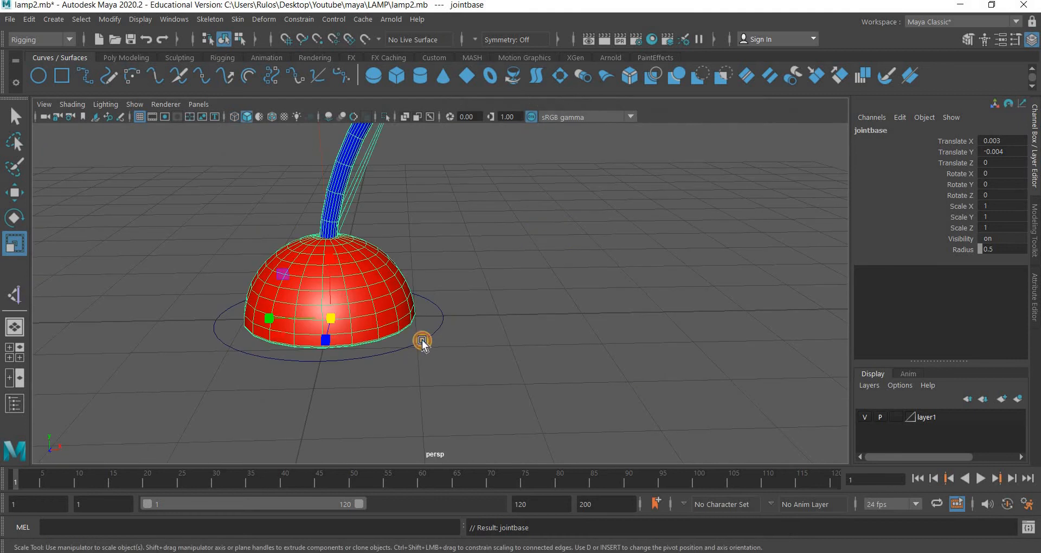
click(428, 356)
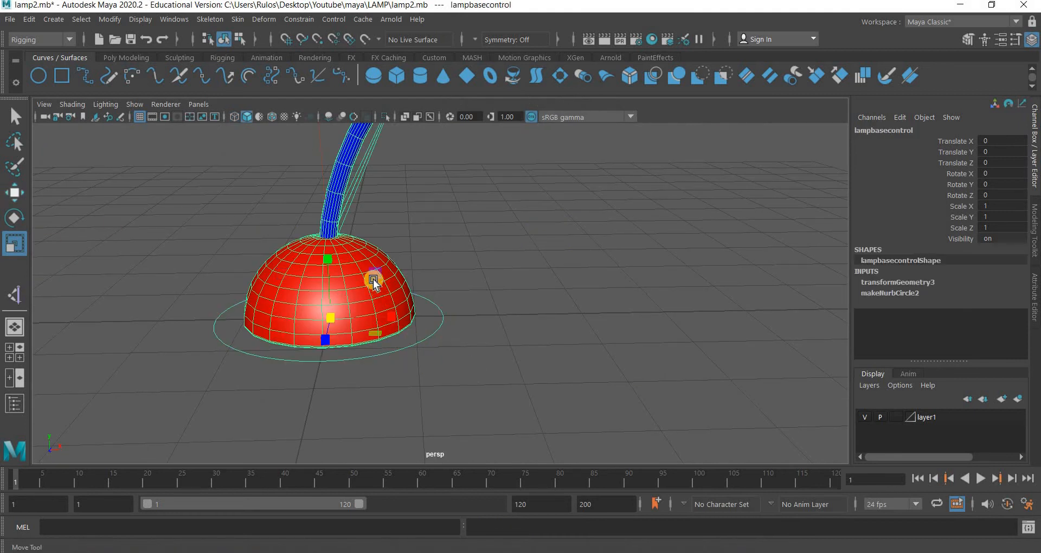
key(w)
middle_drag(340, 262, 302, 198)
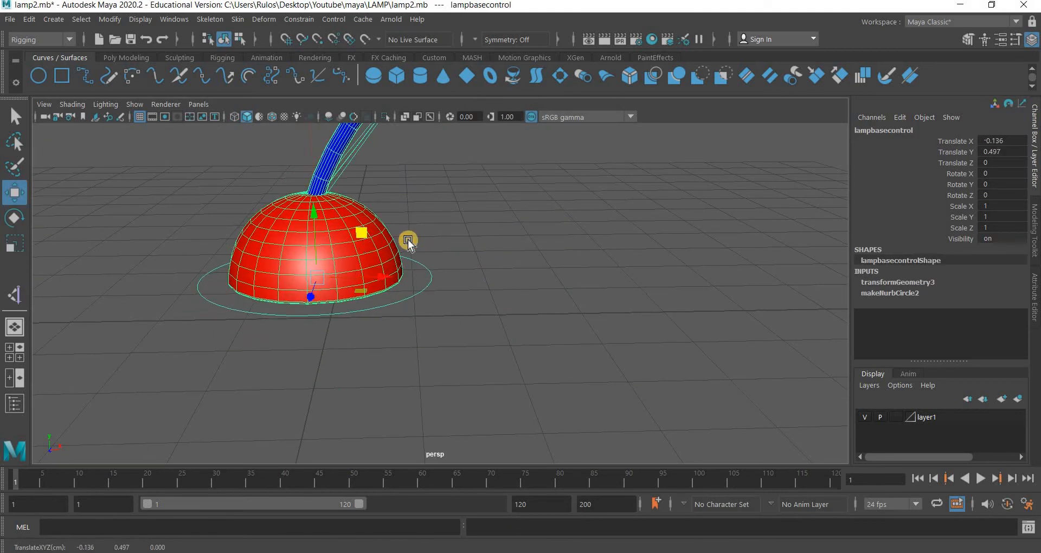
scroll(434, 241, down, 6)
middle_drag(495, 222, 516, 272)
key(ctrl+z)
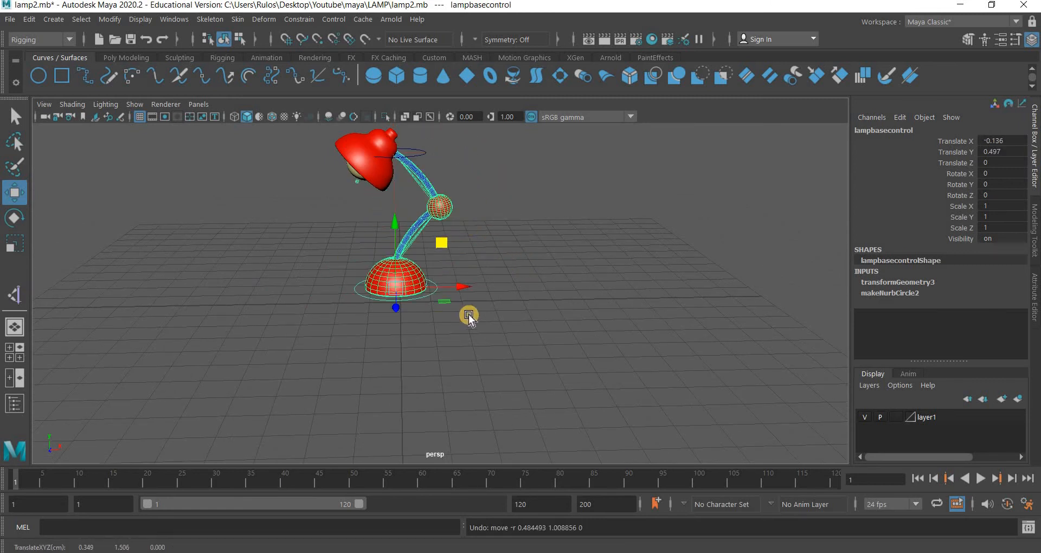
- Test-move lampbasecontrol once more with the whole lamp in view and undo the move
alt+right_drag(467, 314, 450, 350)
scroll(450, 350, down, 3)
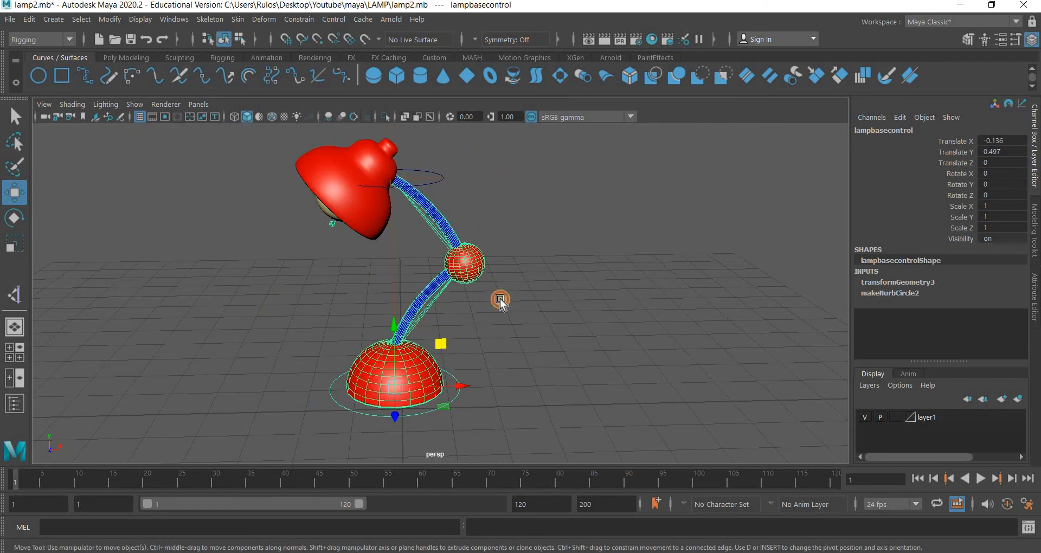
click(458, 393)
click(458, 392)
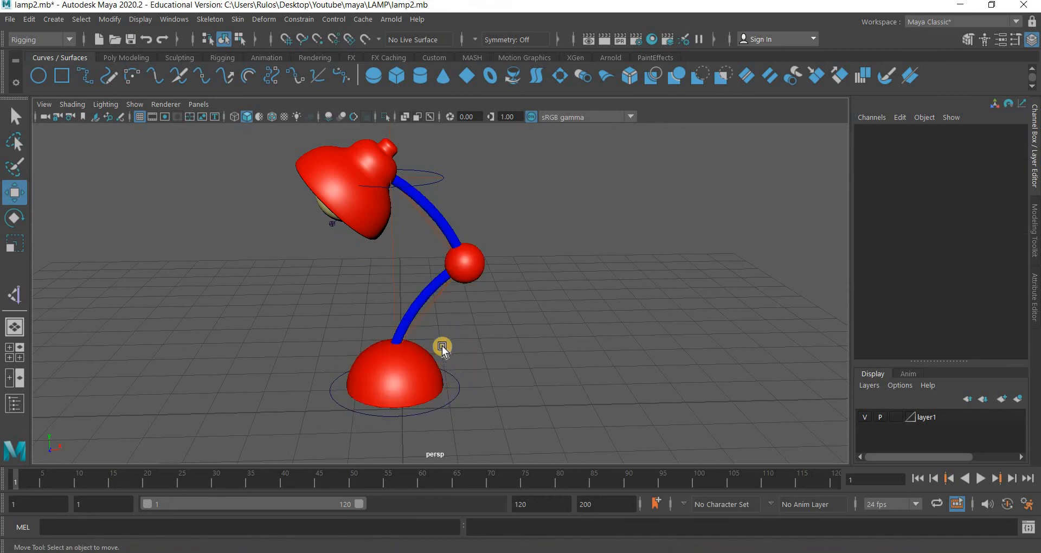
drag(441, 345, 315, 354)
key(ctrl+z)
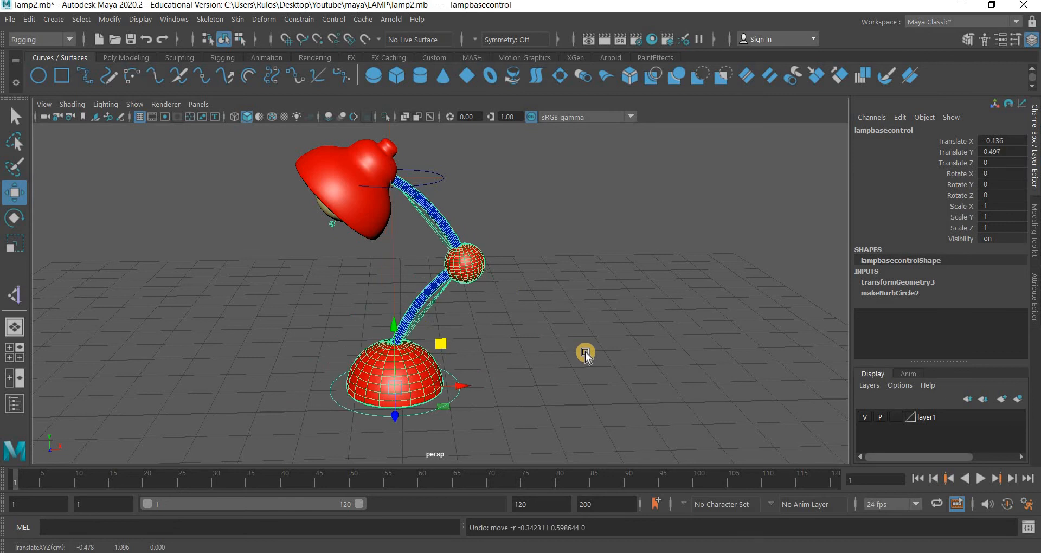
key(ctrl+z)
key(ctrl+z)
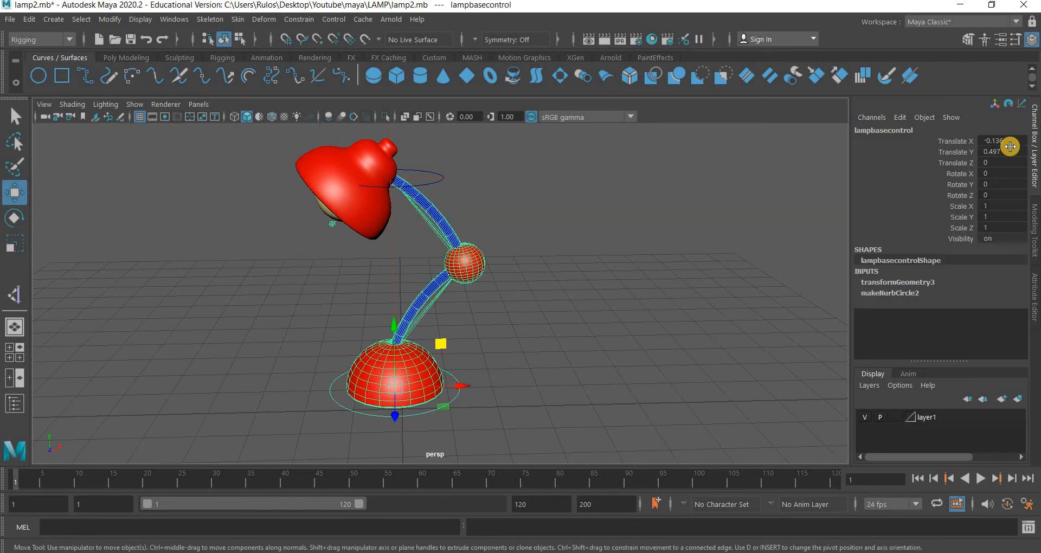
- Set Translate X and Translate Y of lampbasecontrol to 0
text(0)
key(Return)
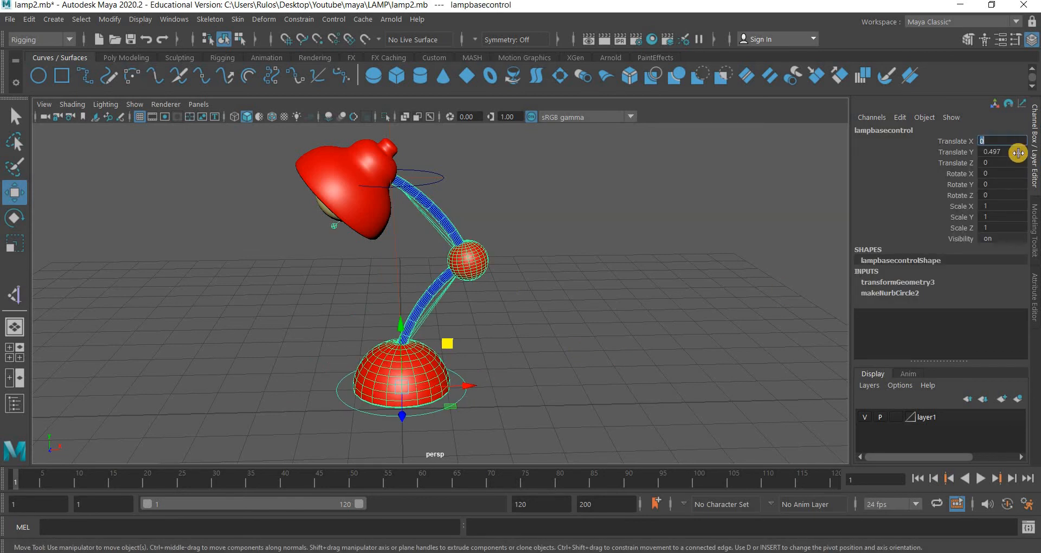
text(0)
key(Return)
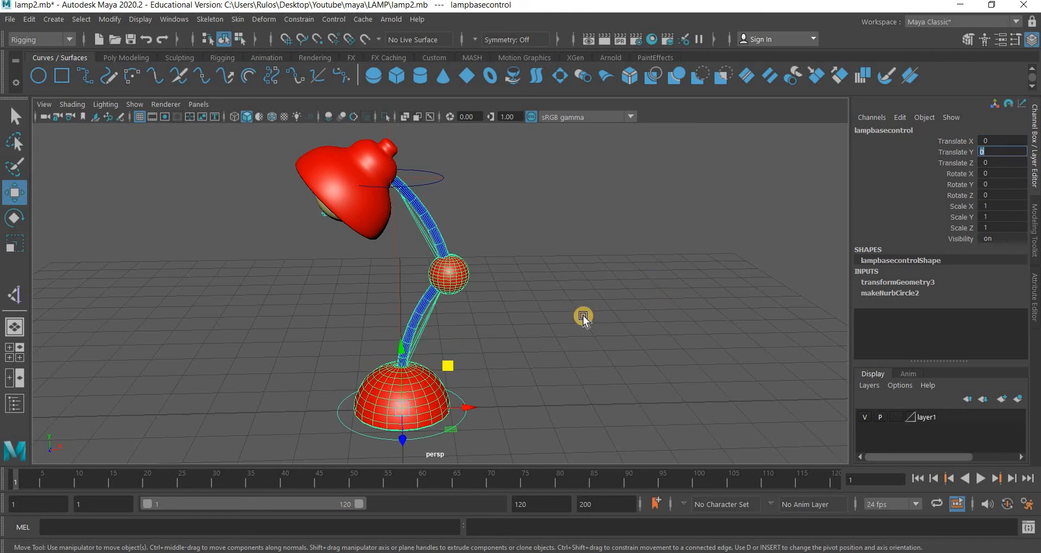
click(461, 423)
key(ctrl+z)
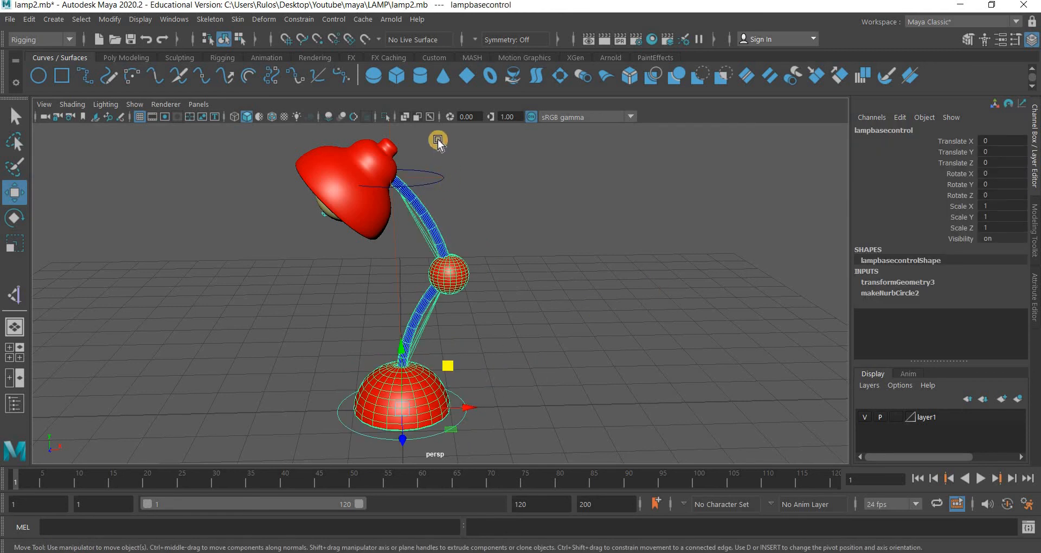
- Test-move lampheadcontrol in the XY plane and undo the move
click(455, 177)
middle_drag(460, 152, 553, 302)
key(ctrl+z)
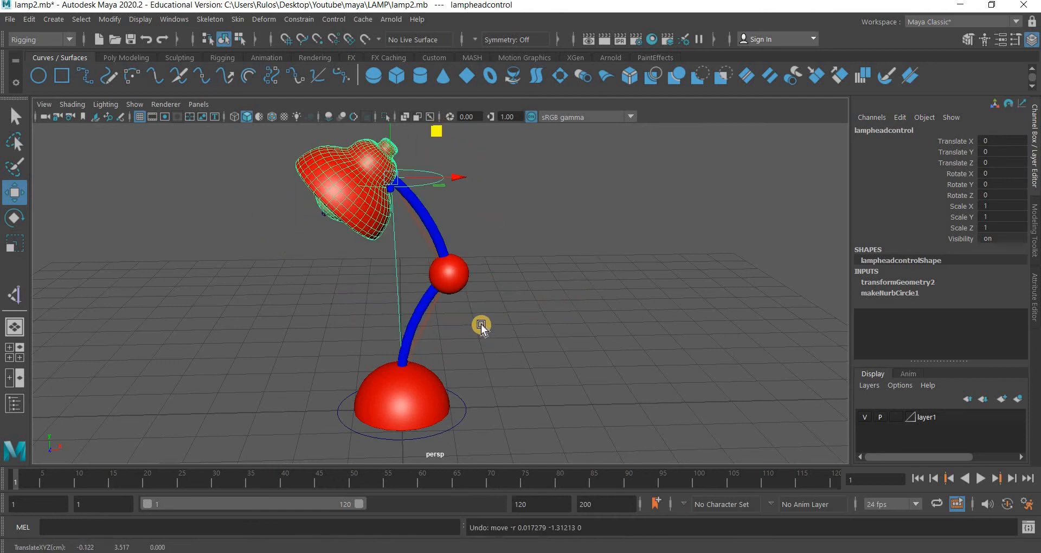
- Create another NURBS circle at the origin and scale it uniformly to about 2.637 around the lamp base control
alt+middle_drag(362, 275, 308, 277)
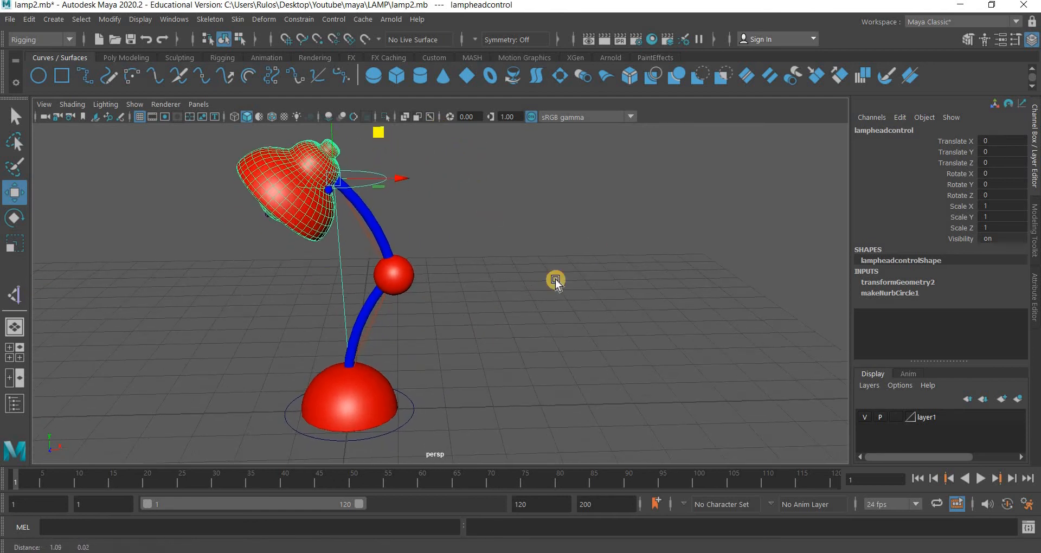
click(34, 77)
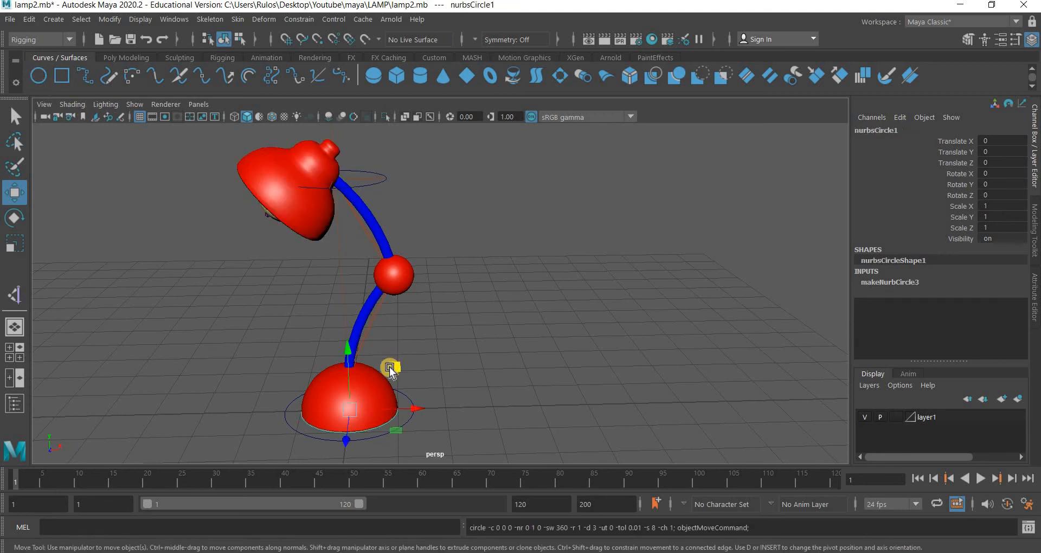
key(r)
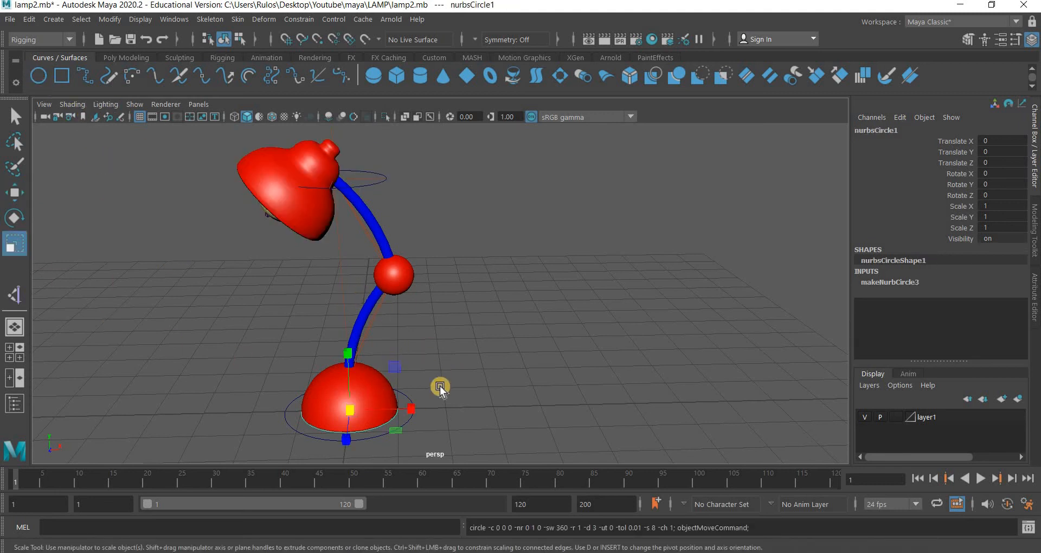
scroll(394, 362, down, 3)
middle_drag(454, 396, 451, 439)
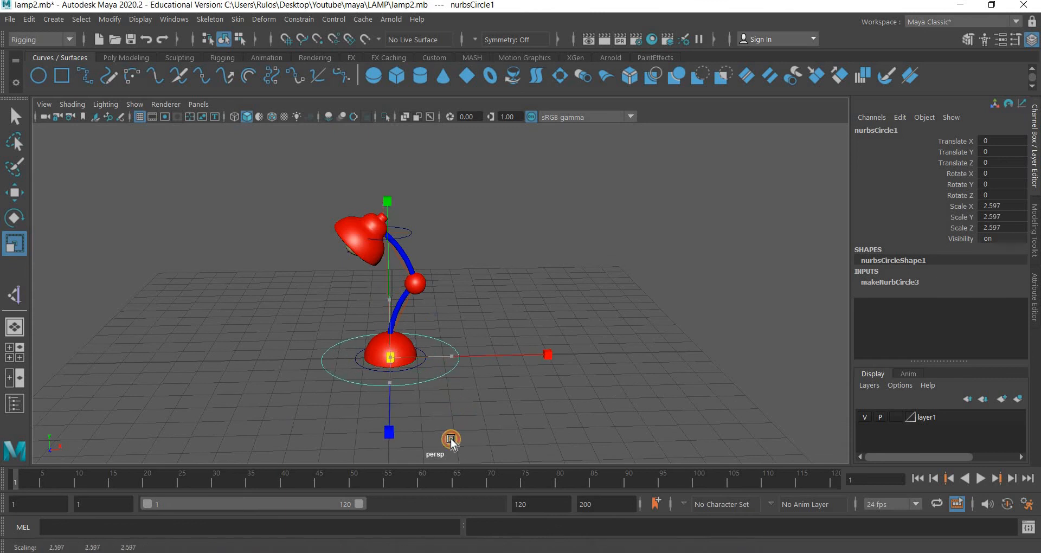
- Select the four diagonal control vertices of the outer NURBS circle and scale them inward to form a four-pointed star around the base
alt+drag(459, 379, 461, 445)
scroll(460, 367, up, 5)
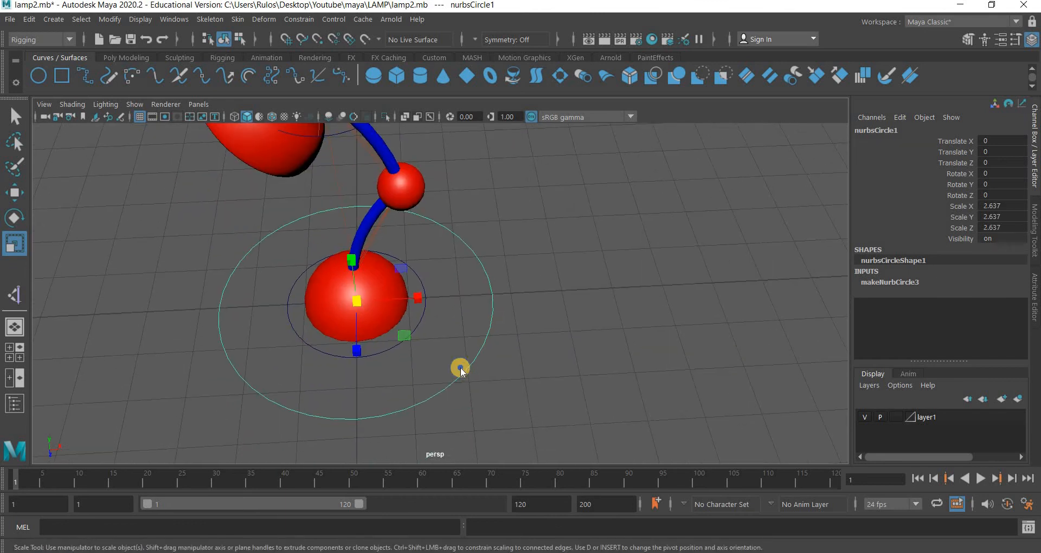
right_drag(460, 225, 289, 255)
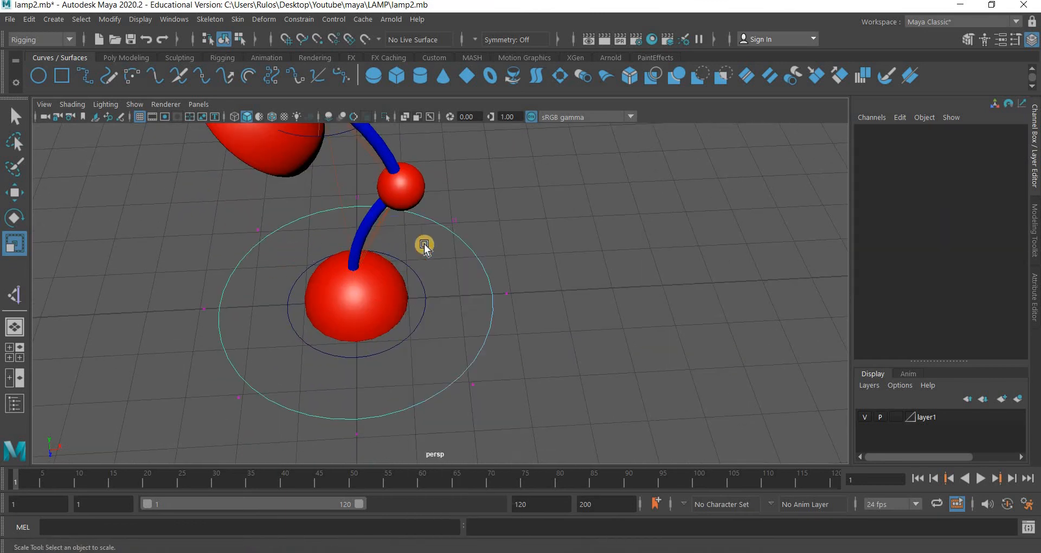
click(444, 227)
shift+drag(503, 377, 433, 412)
shift+drag(260, 381, 194, 426)
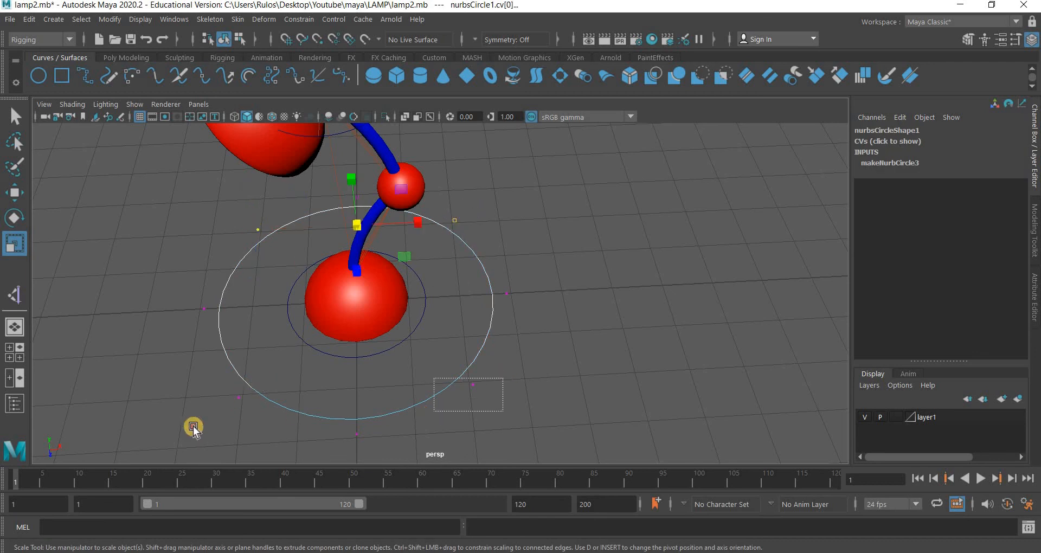
ctrl+middle_drag(265, 356, 297, 251)
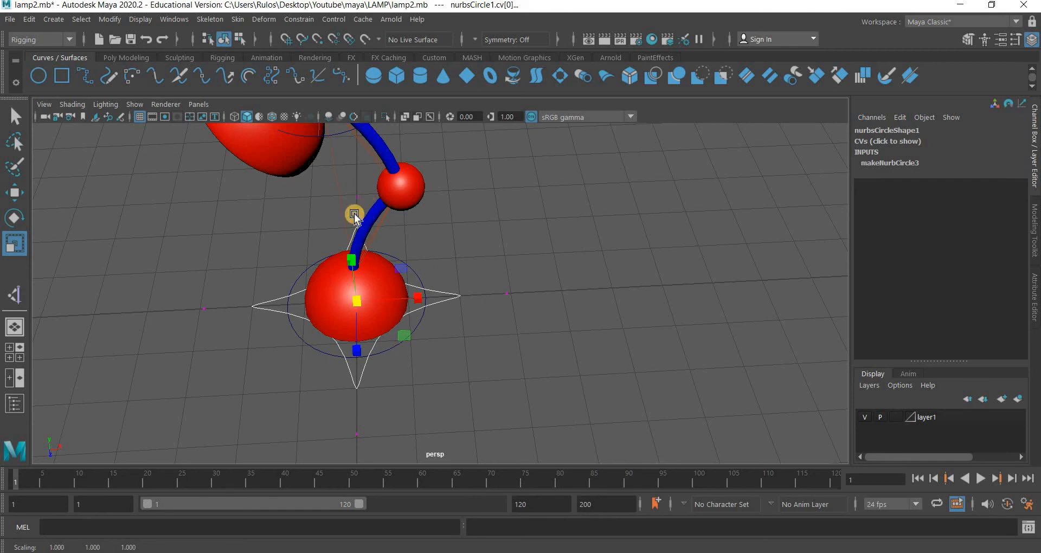
- Select the star curve's four tip control vertices and scale them outward to lengthen the points
click(205, 310)
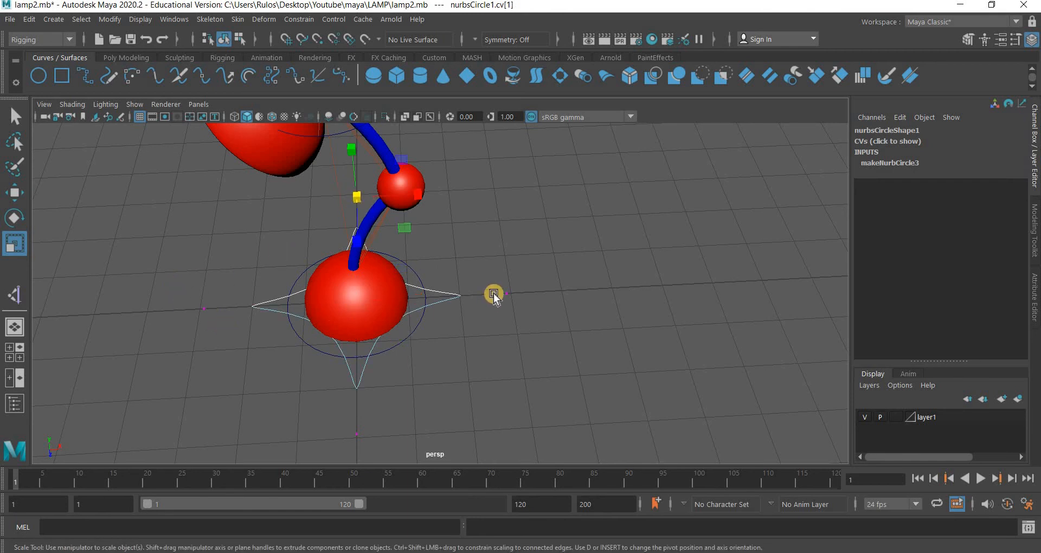
shift+click(356, 432)
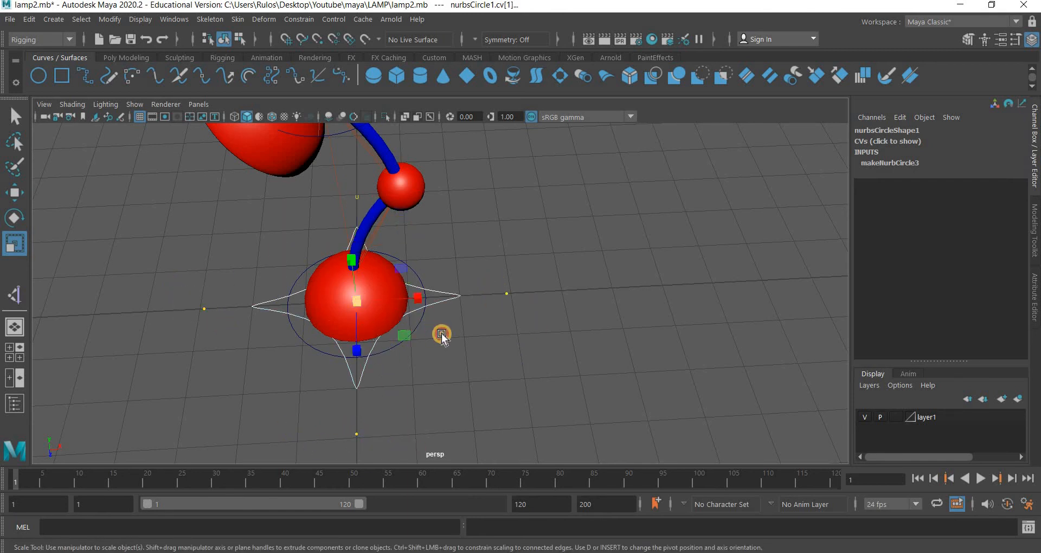
middle_drag(441, 334, 556, 382)
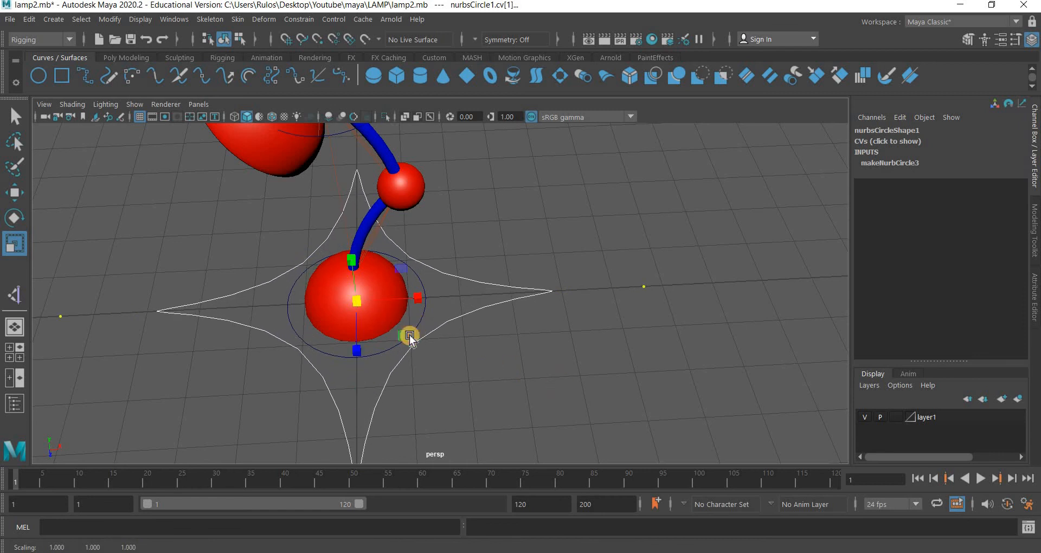
- Return the star-shaped curve to object mode, select it and frame it in the top view
click(360, 303)
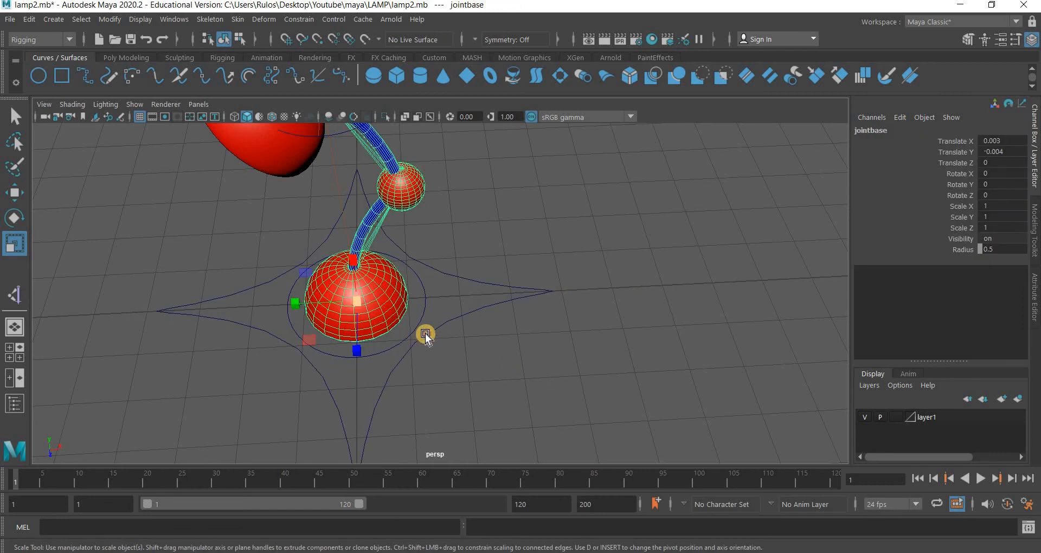
click(424, 334)
right_drag(426, 224, 381, 277)
click(307, 273)
click(419, 341)
click(344, 252)
key(space)
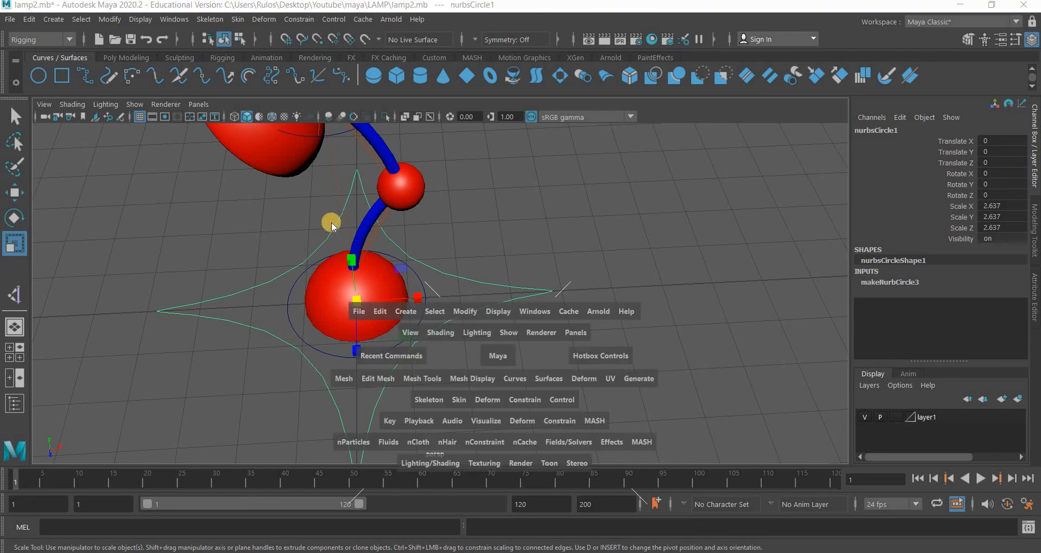
key(space)
key(f)
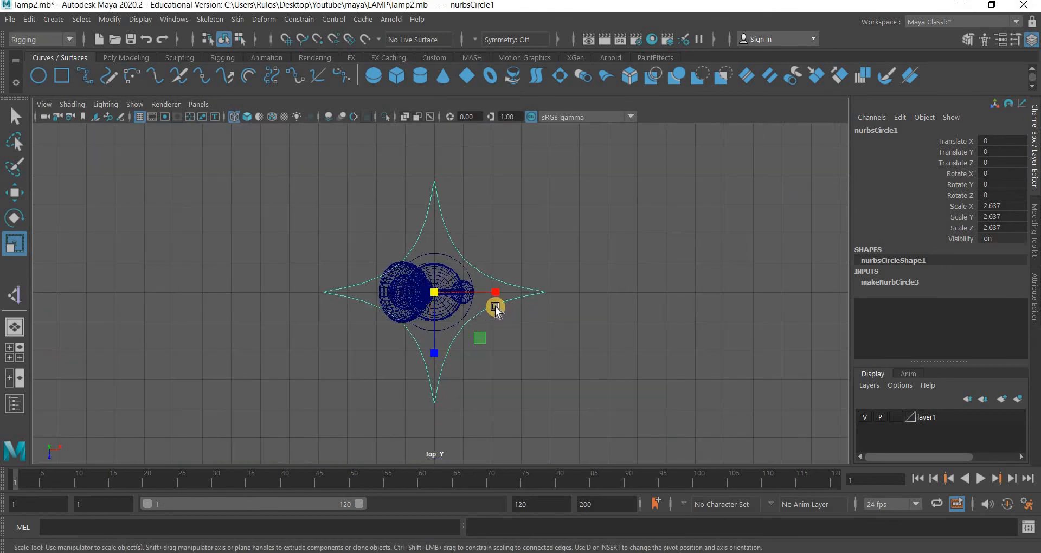
- Select the star curve's four inner control vertices in the top view, hiding layer1 while picking them and showing it again
right_drag(431, 228, 435, 324)
scroll(434, 325, up, 10)
scroll(448, 204, up, 5)
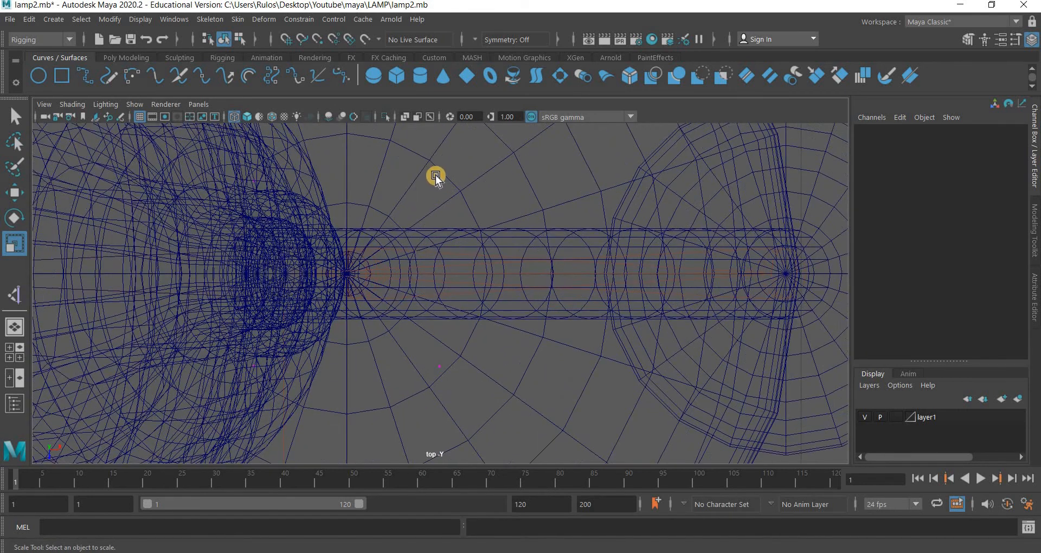
drag(435, 175, 447, 274)
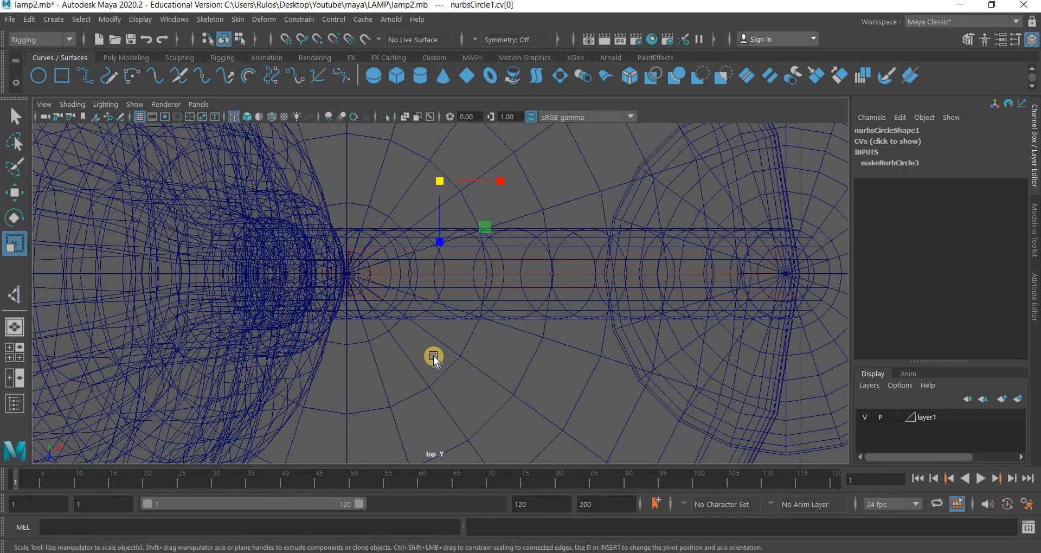
shift+drag(433, 357, 447, 368)
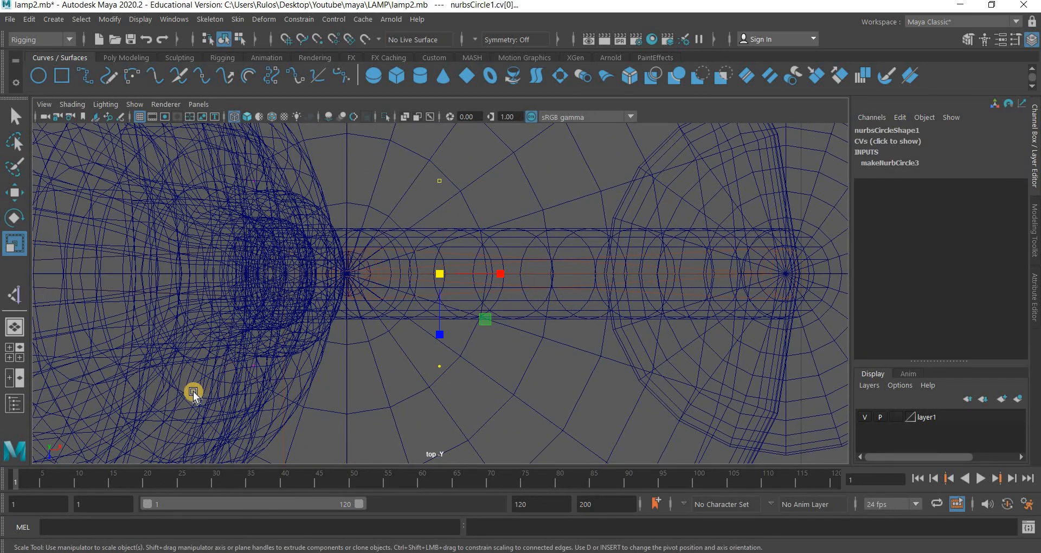
alt+right_drag(194, 394, 334, 395)
key(f)
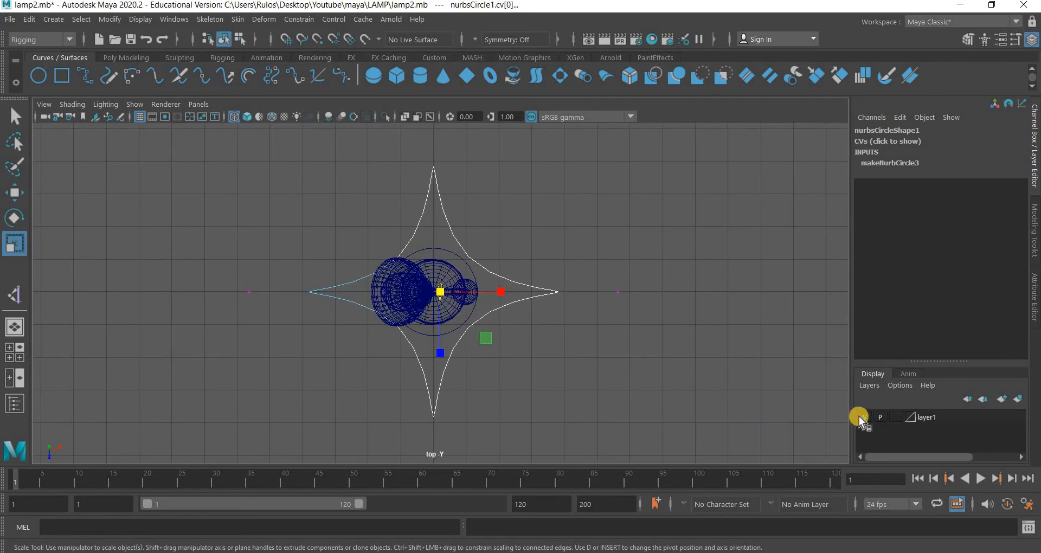
click(865, 417)
scroll(399, 267, up, 3)
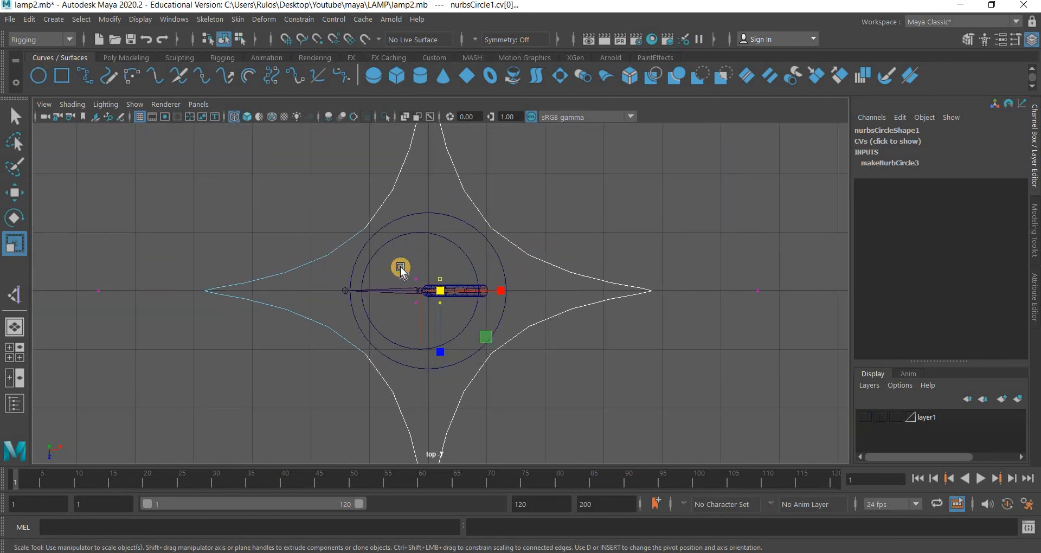
drag(420, 282, 407, 318)
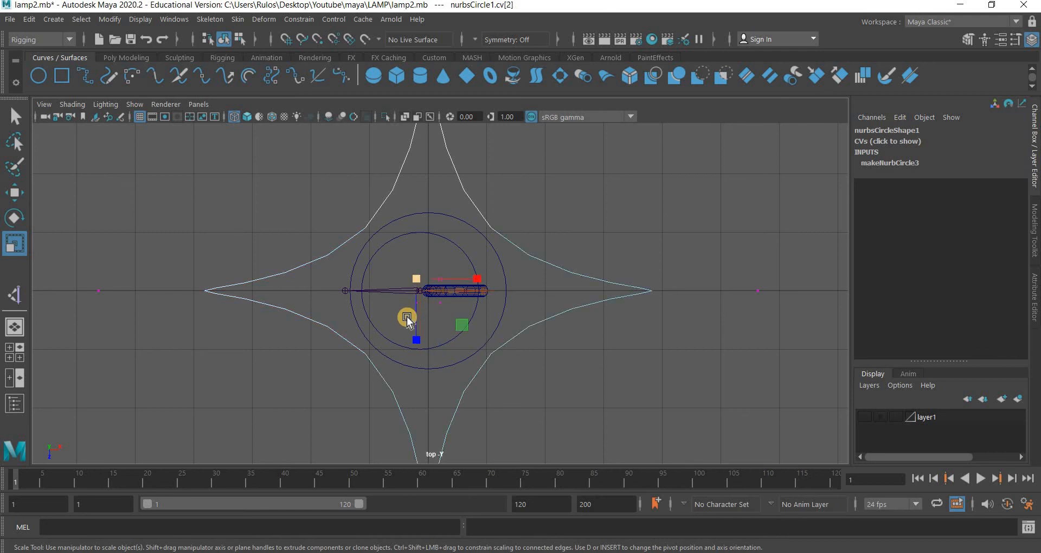
scroll(410, 322, up, 10)
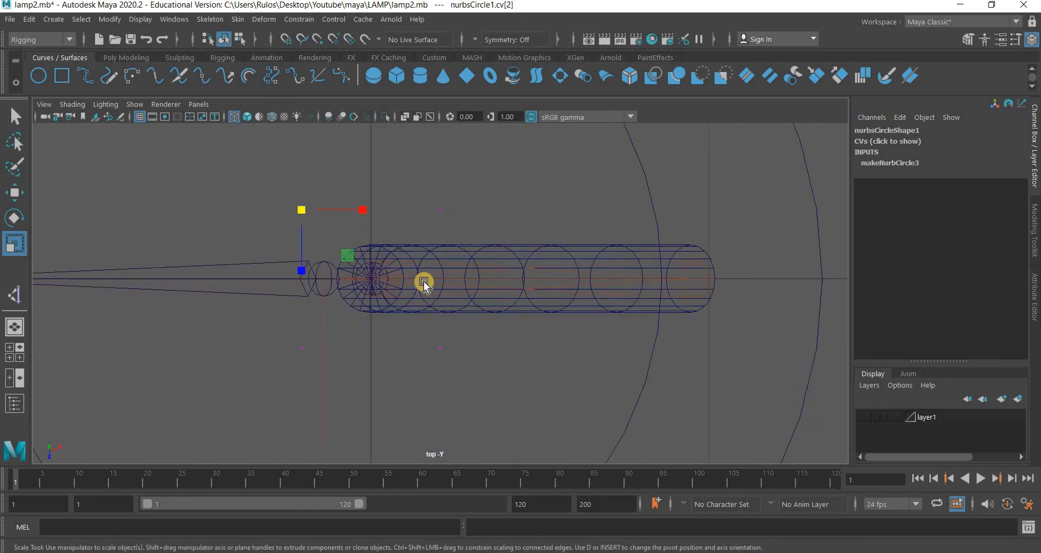
shift+drag(298, 336, 319, 380)
key(ctrl+z)
shift+drag(290, 339, 313, 366)
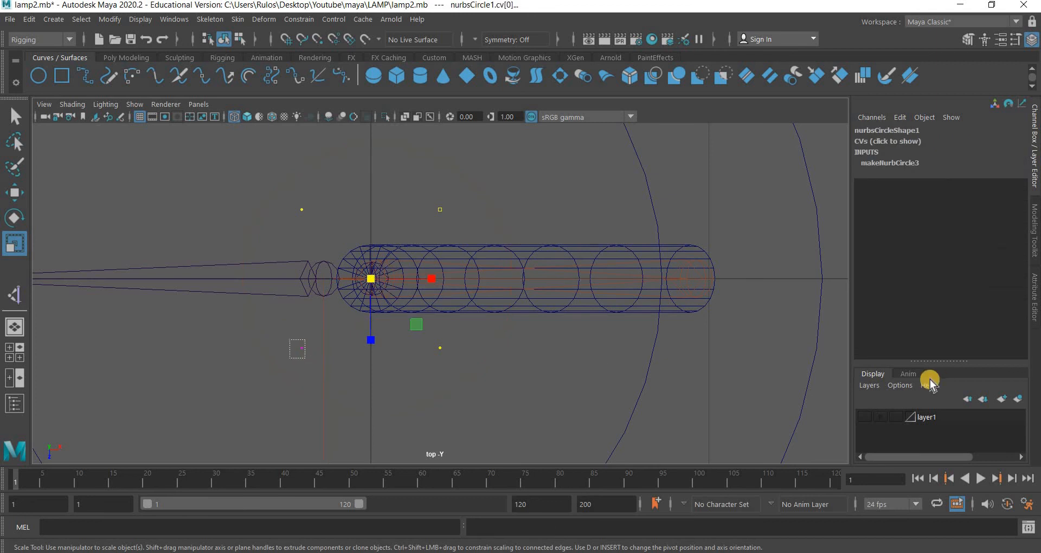
click(861, 417)
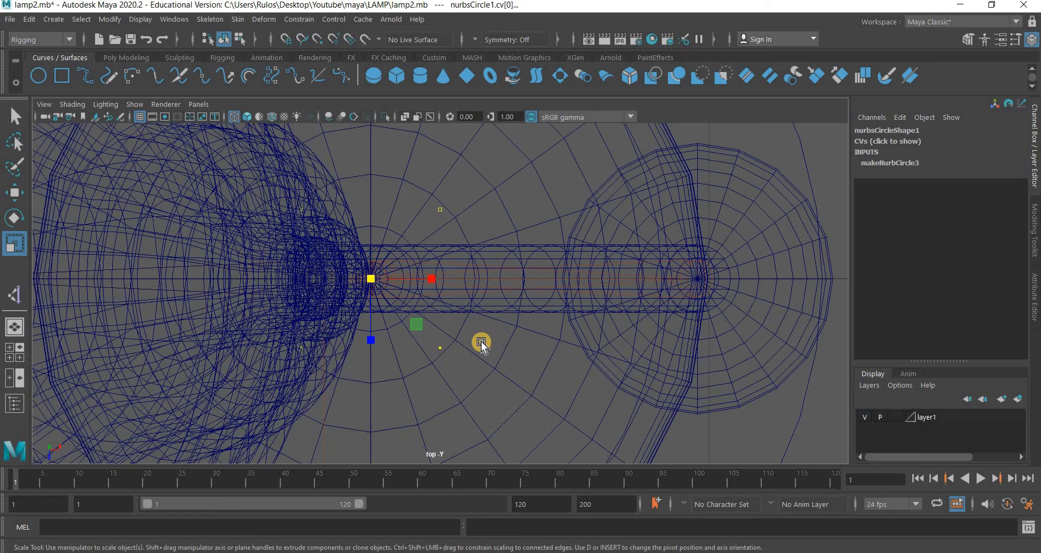
- Scale the four inner control vertices slightly outward from the star's centre
scroll(481, 342, down, 10)
scroll(437, 293, up, 2)
mouse_move(459, 308)
mouse_down()
mouse_move(444, 313)
mouse_move(464, 319)
mouse_move(473, 306)
mouse_up()
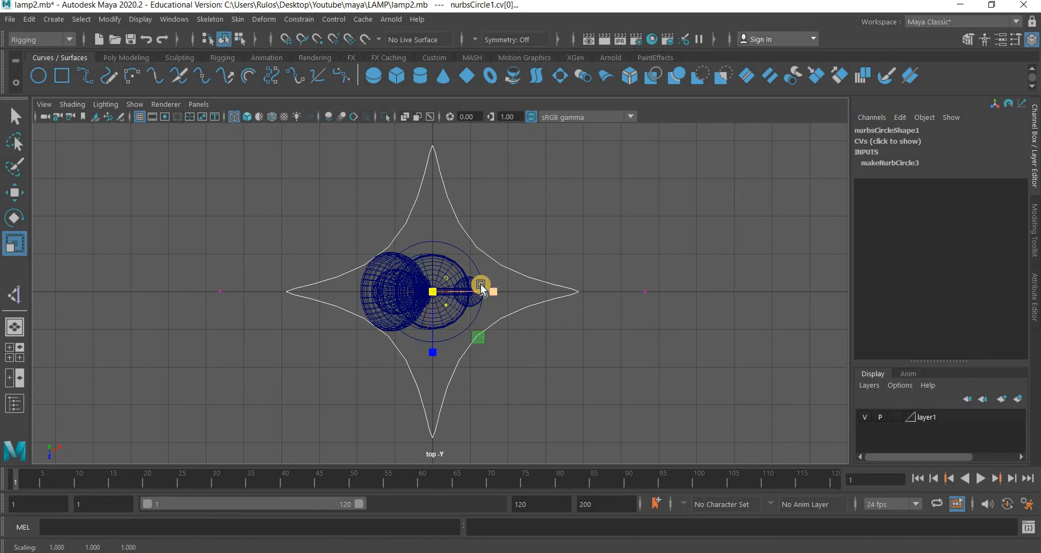
- Select the star's four tip control vertices and scale them inward to shorten the points
scroll(480, 284, down, 1)
scroll(454, 159, down, 2)
shift+drag(305, 271, 268, 307)
shift+drag(627, 279, 575, 324)
shift+drag(450, 440, 415, 461)
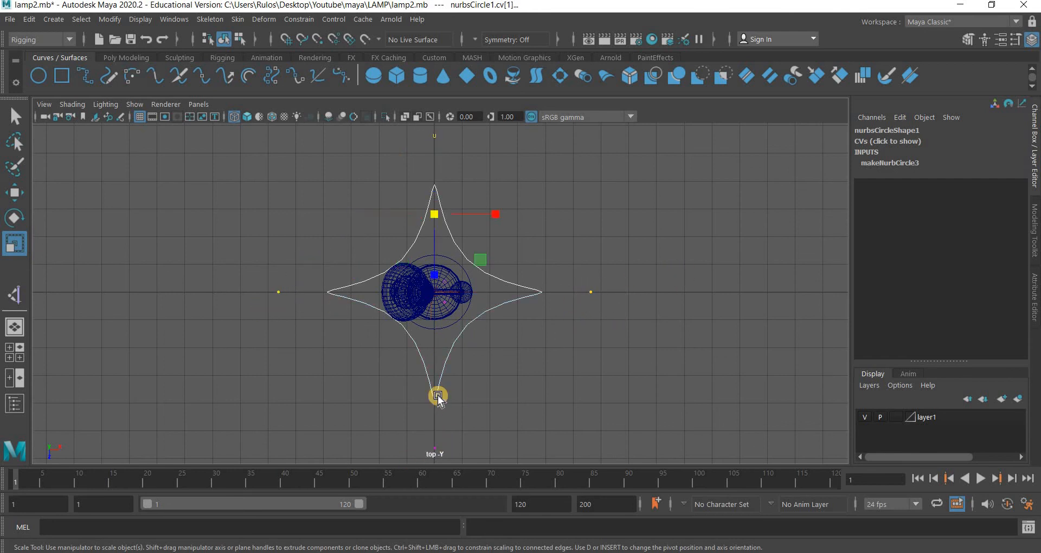
drag(433, 297, 404, 310)
click(470, 383)
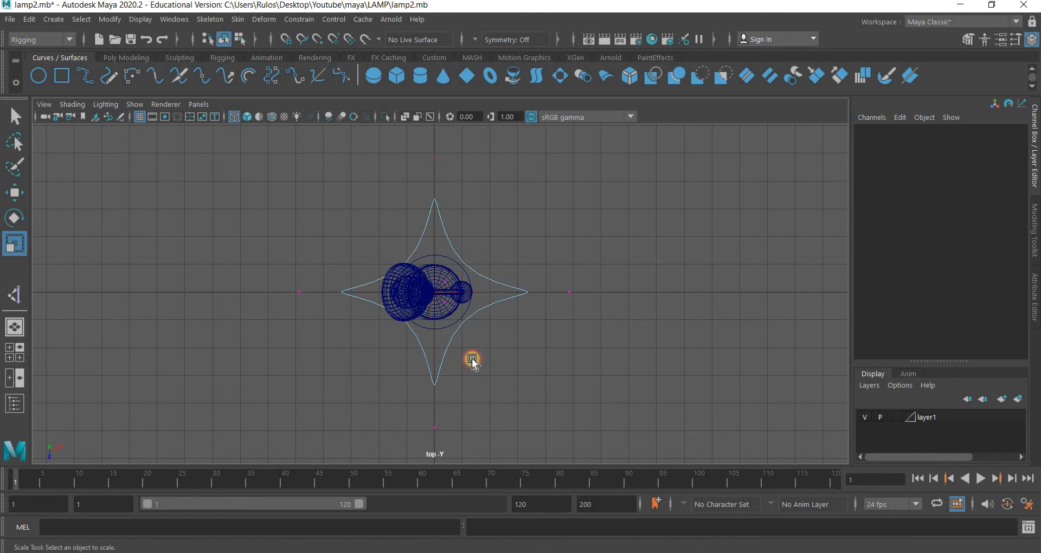
- Return the star curve to object mode, delete its construction history and freeze its transformations
alt+click(476, 308)
right_drag(503, 293, 493, 360)
click(29, 19)
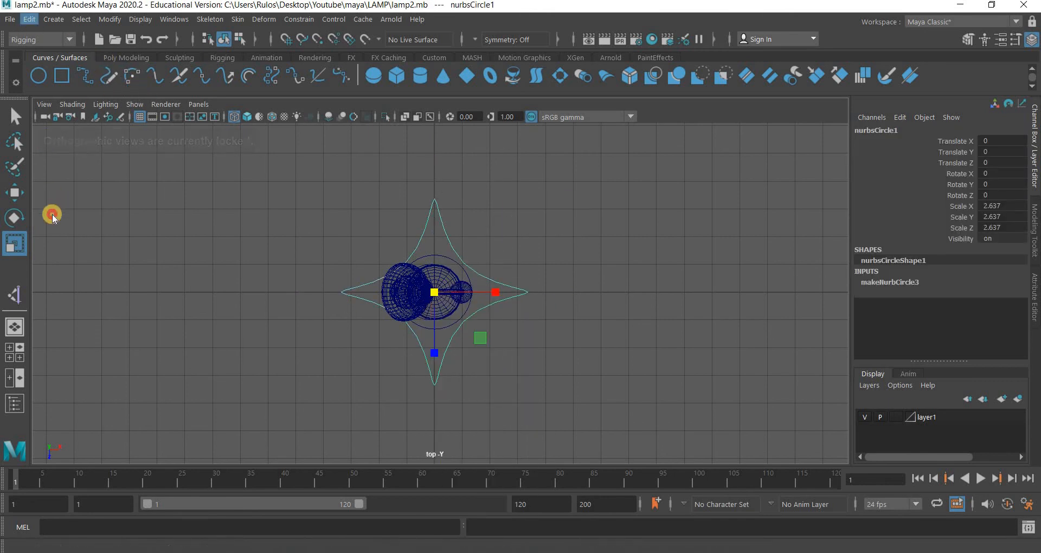
click(255, 182)
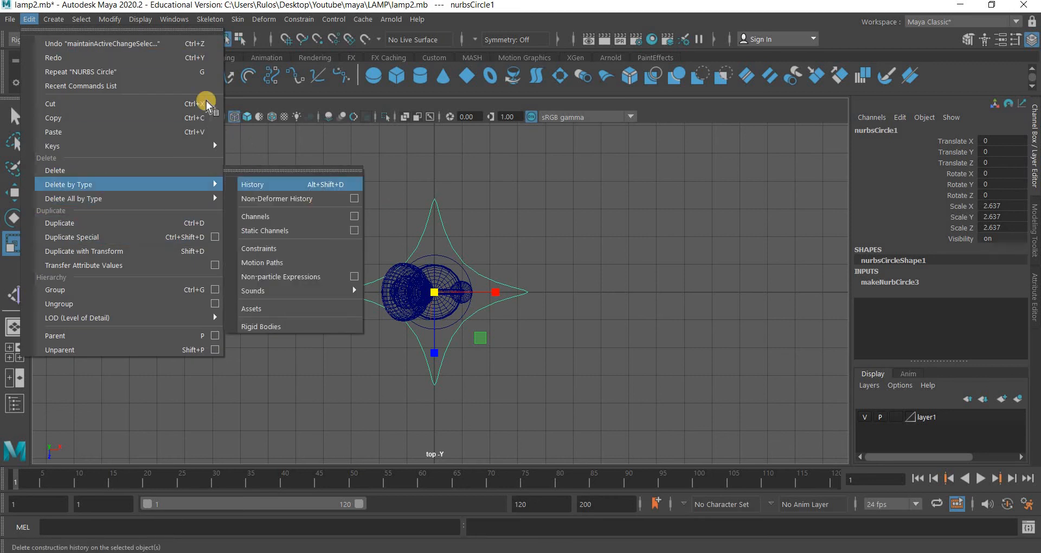
click(111, 20)
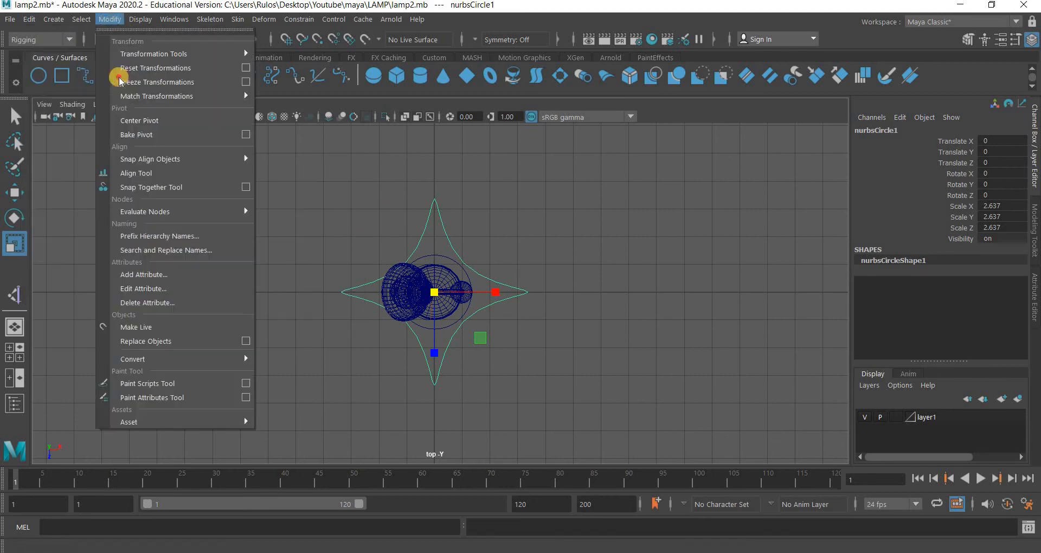
click(142, 77)
- Rename the star-shaped control curve to lampmaincontrol
key(space)
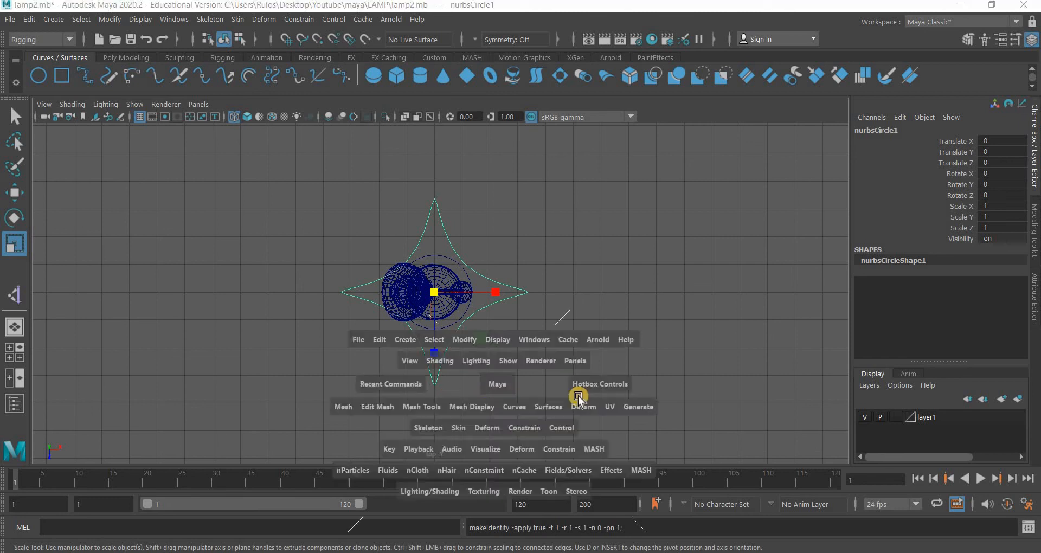
double_click(881, 131)
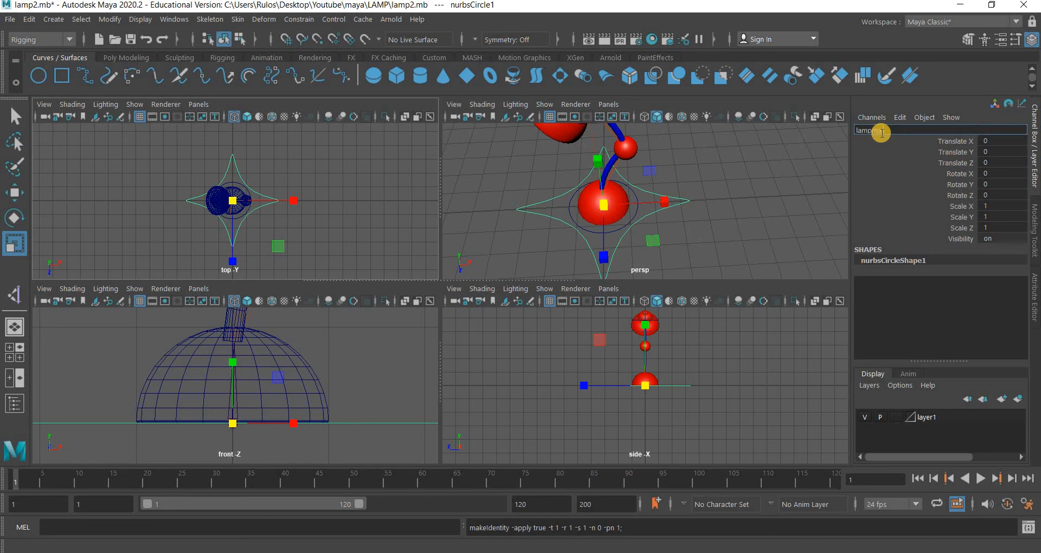
text(lampmaincontrol)
key(Return)
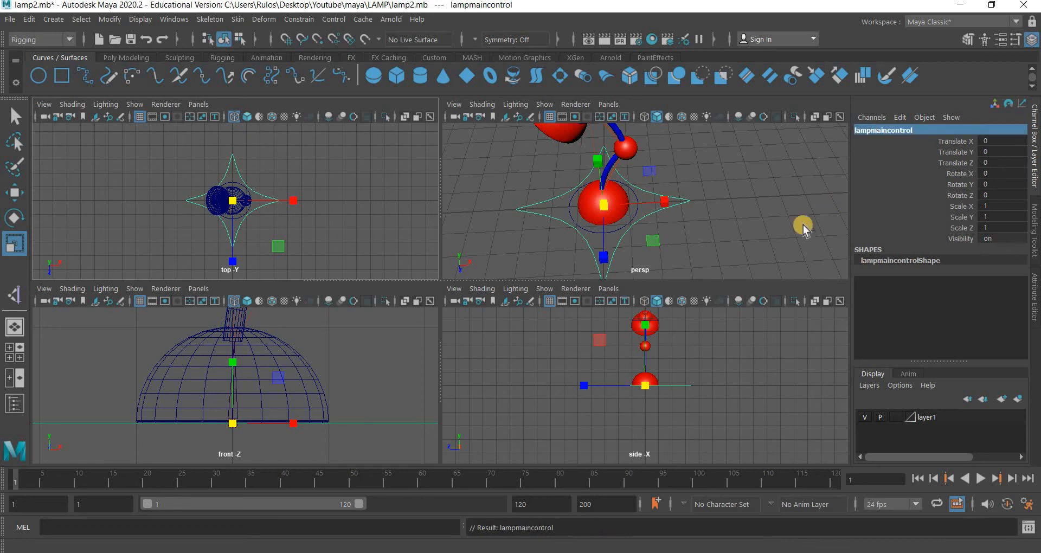
- Create another NURBS circle at the origin in the maximized perspective view and activate the Move tool
click(668, 232)
key(space)
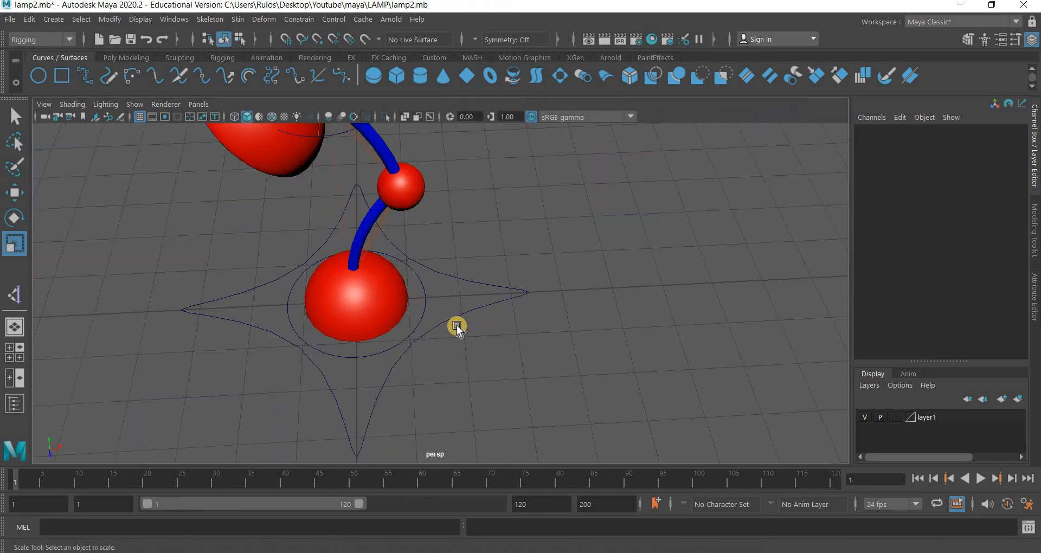
click(429, 310)
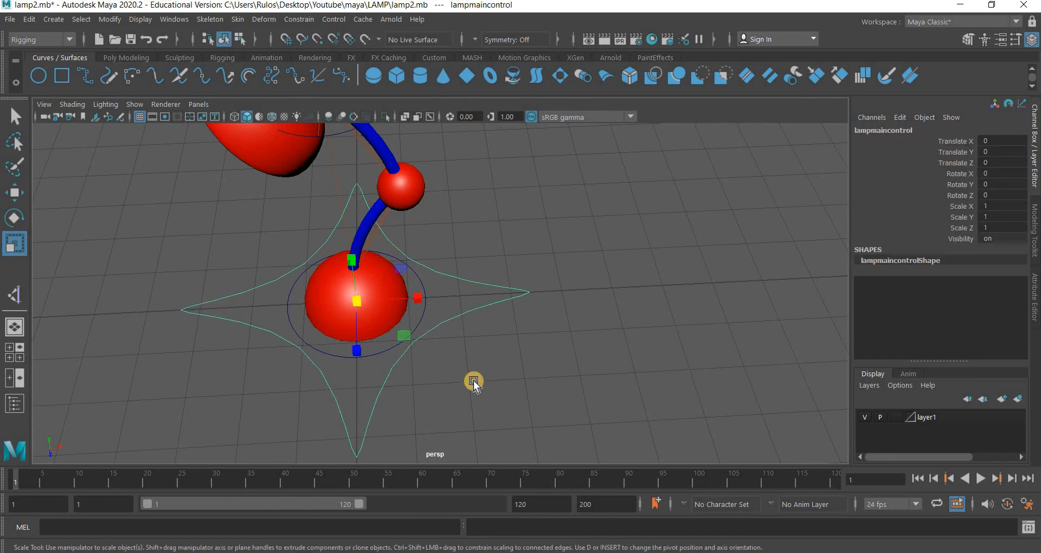
key(Down)
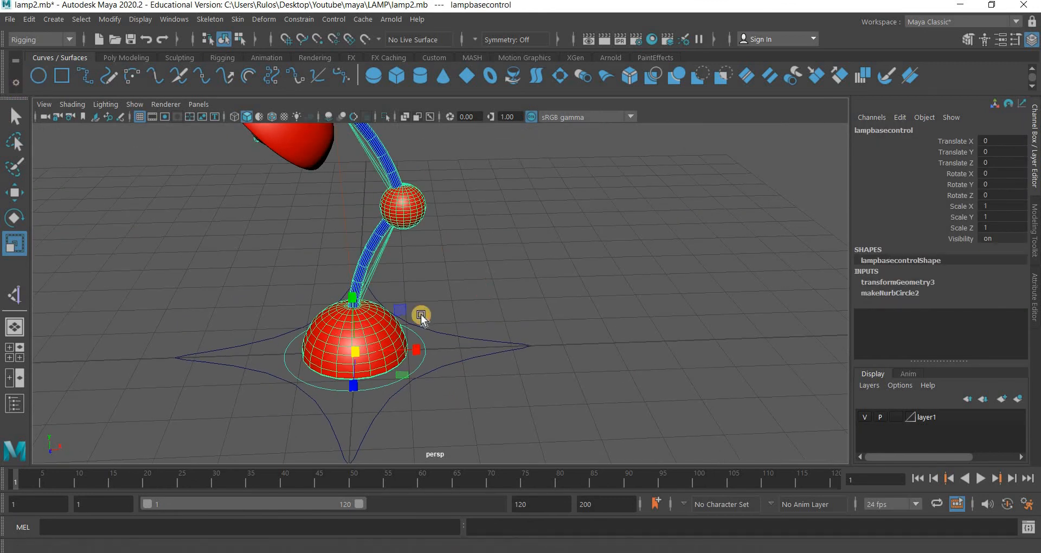
click(324, 318)
key(w)
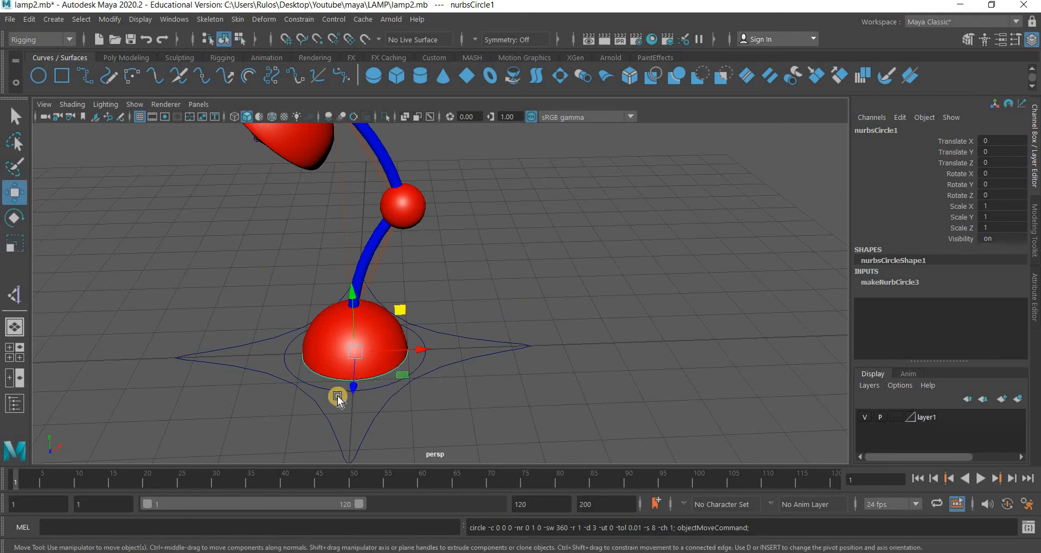
- Raise the new circle along Y to about 2.89, level with the elbow in the front view, and hide layer1
key(space)
key(space)
scroll(380, 369, down, 8)
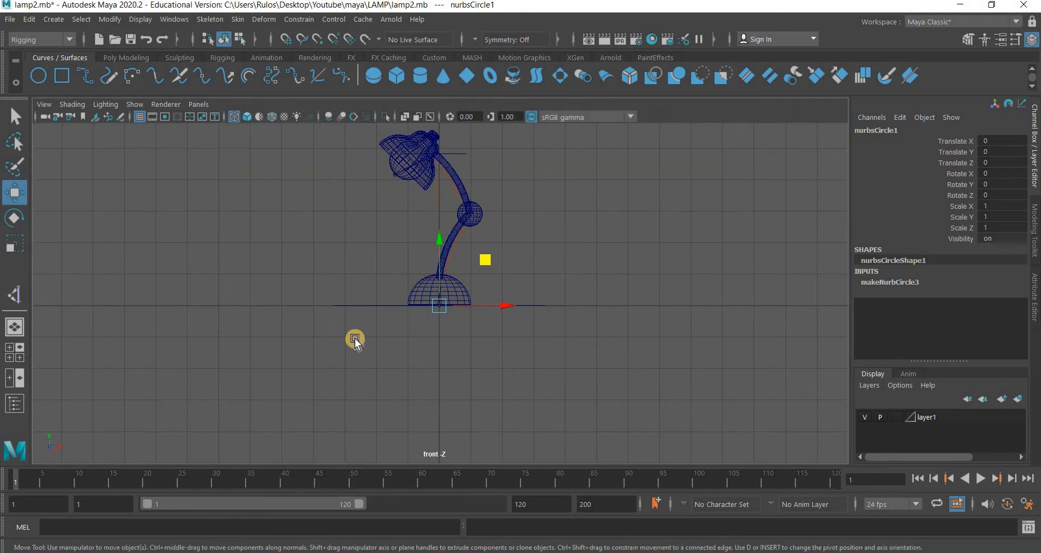
alt+middle_drag(354, 339, 285, 416)
drag(367, 238, 367, 245)
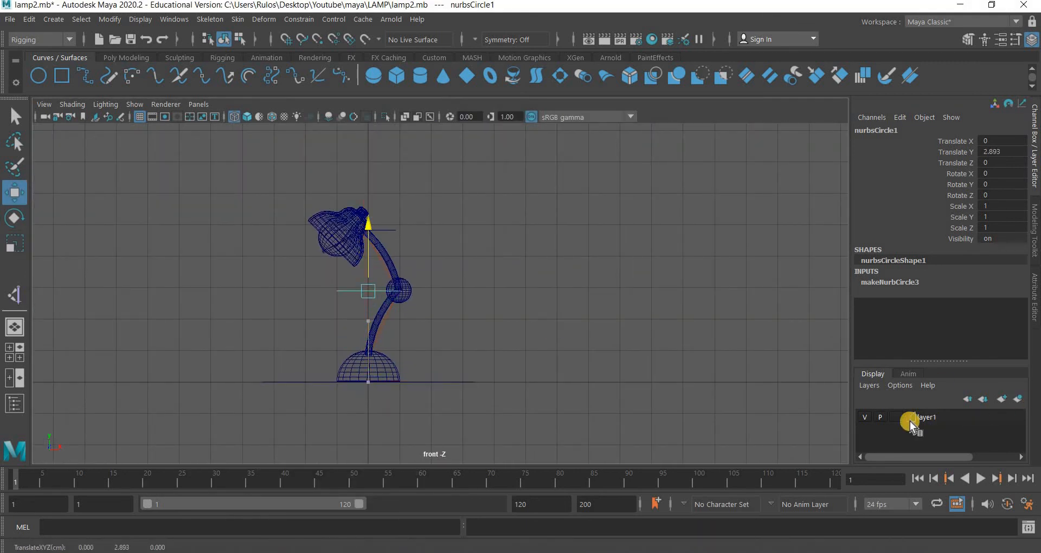
scroll(263, 301, up, 8)
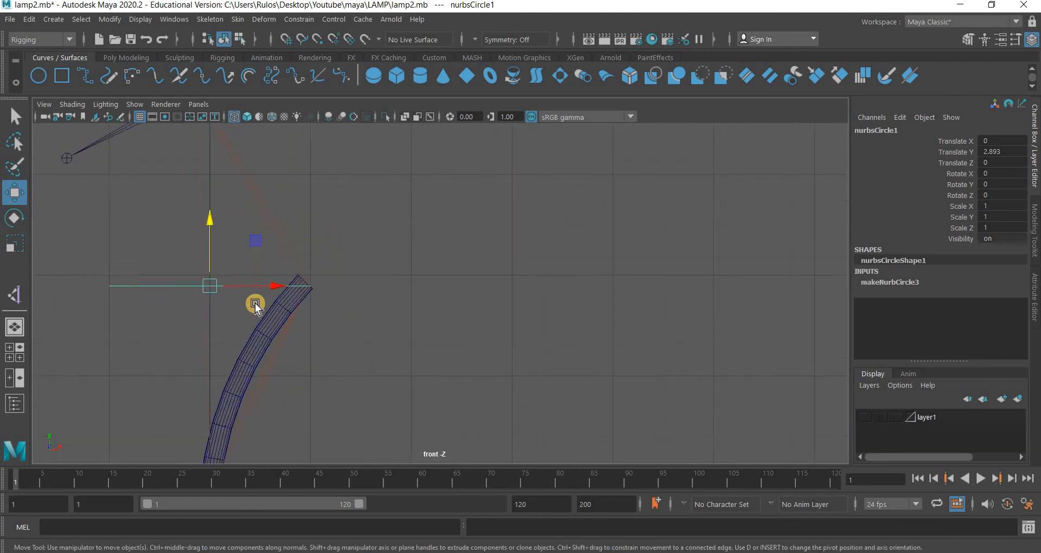
- Try to snap the circle onto the elbow joint at the end of the lower handle
key(v)
drag(190, 288, 282, 297)
scroll(360, 317, up, 5)
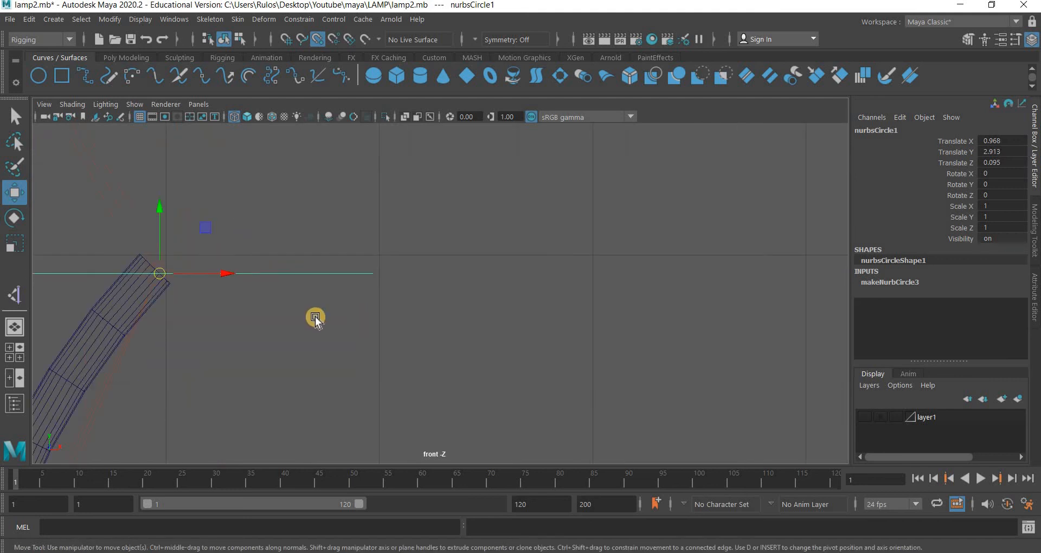
drag(158, 276, 144, 284)
key(ctrl+z)
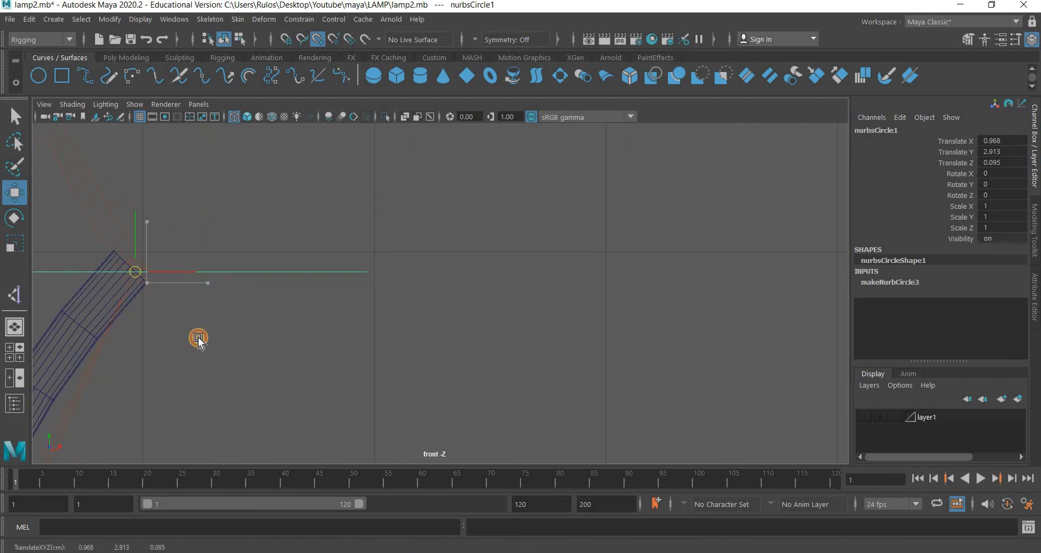
- Select lamplowerhandle and add it to layer1 so it is hidden with the other lamp geometry
scroll(380, 325, down, 5)
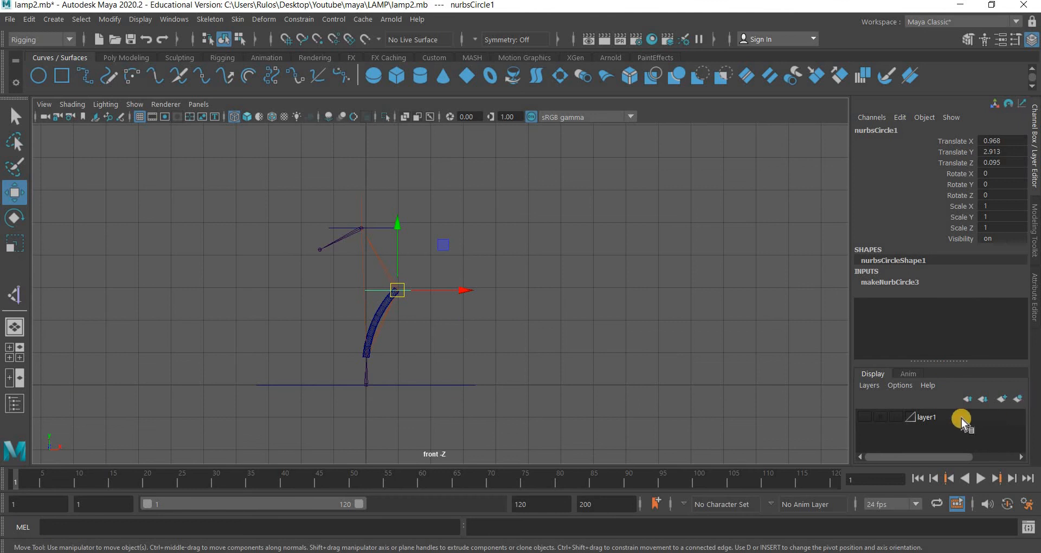
key(ctrl+z)
right_click(925, 417)
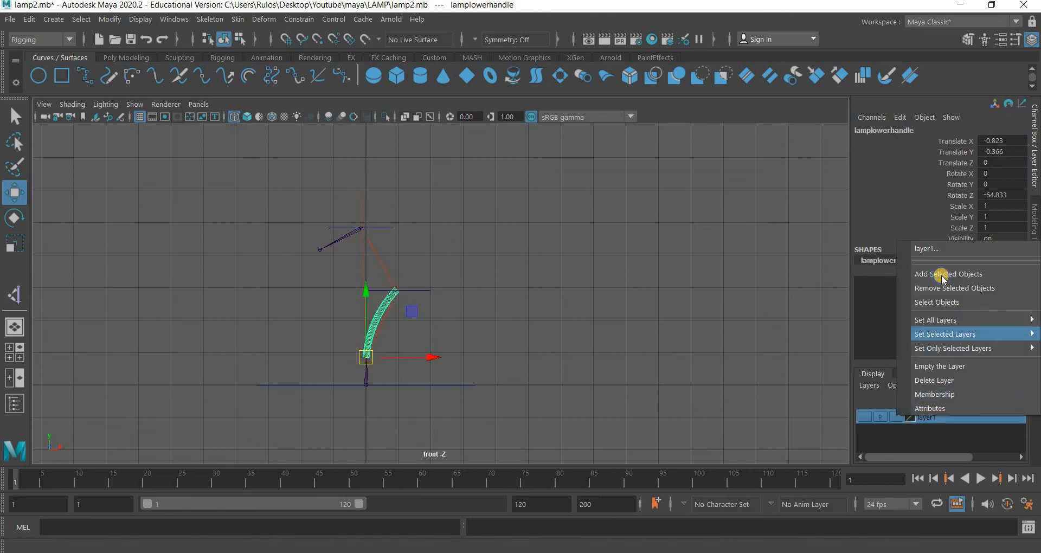
click(941, 275)
- Snap the circle to the elbow joint and move it away from the lamp along X to about 4.745
scroll(368, 279, up, 8)
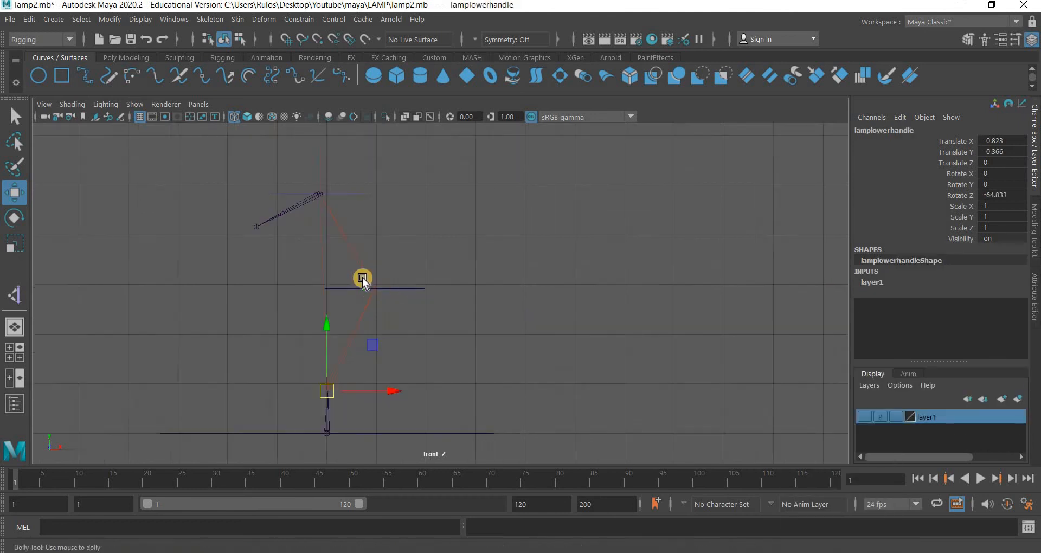
click(358, 282)
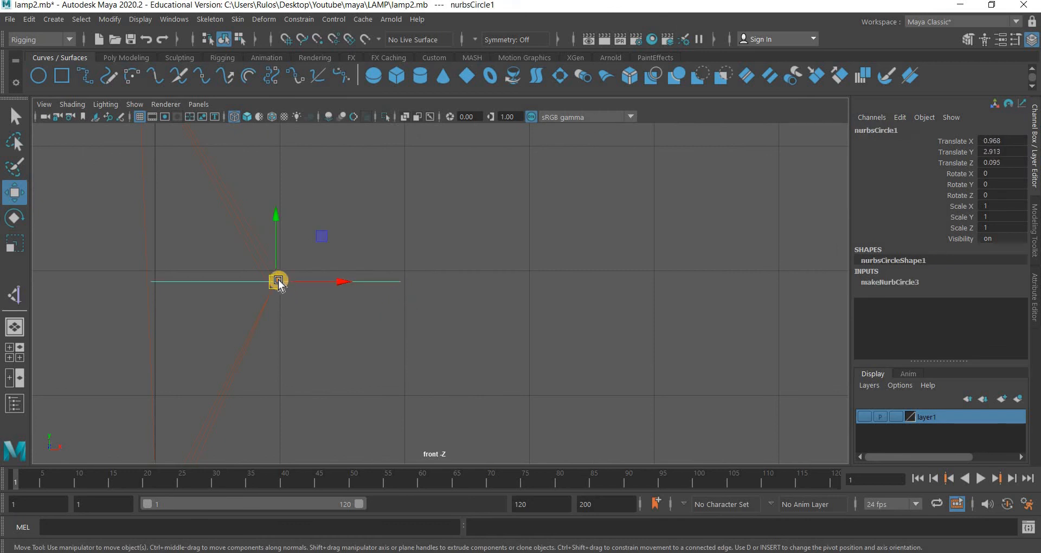
drag(278, 282, 427, 367)
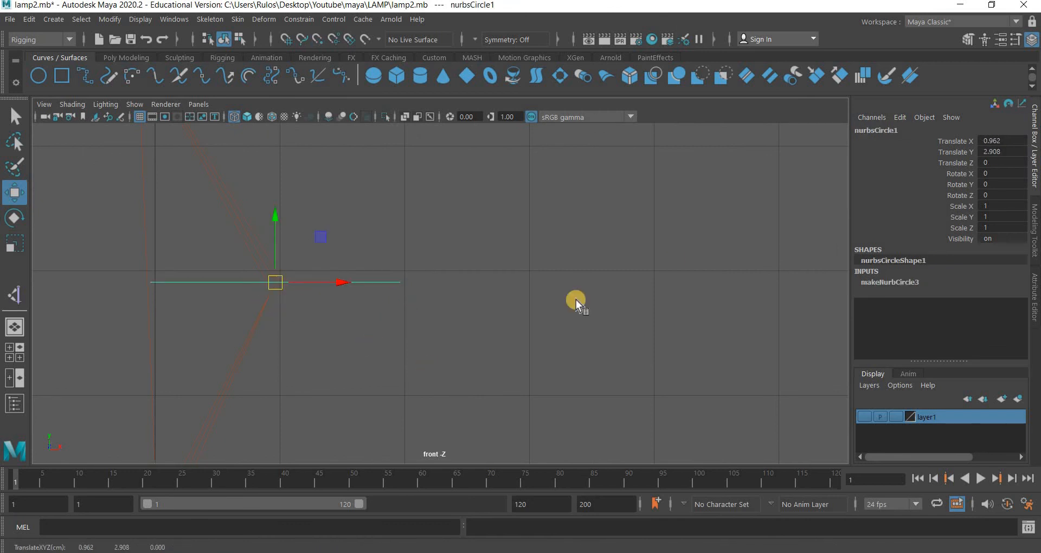
key(space)
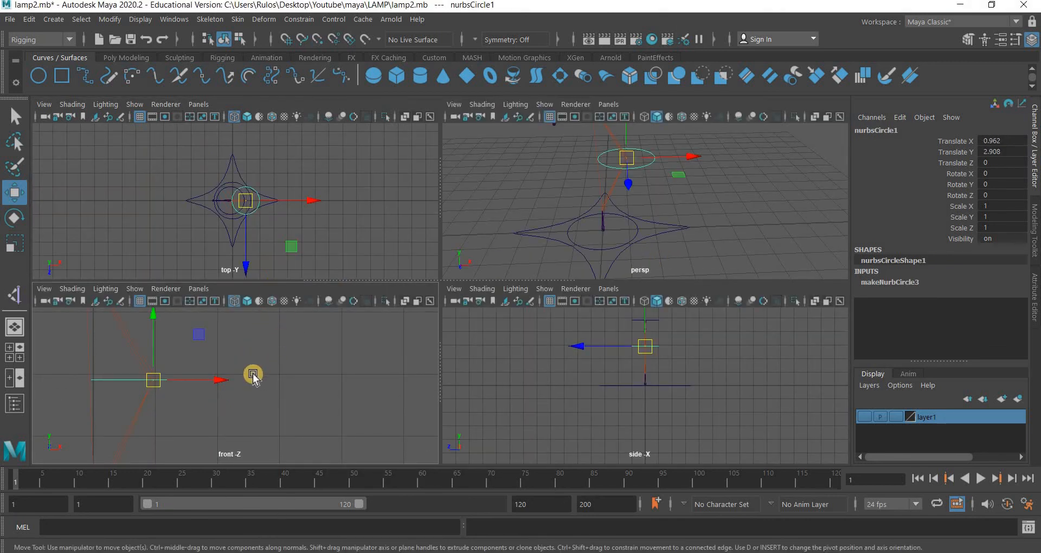
drag(205, 381, 393, 387)
- Set the circle's Rotate X to 90 so that it stands upright facing the front view
key(e)
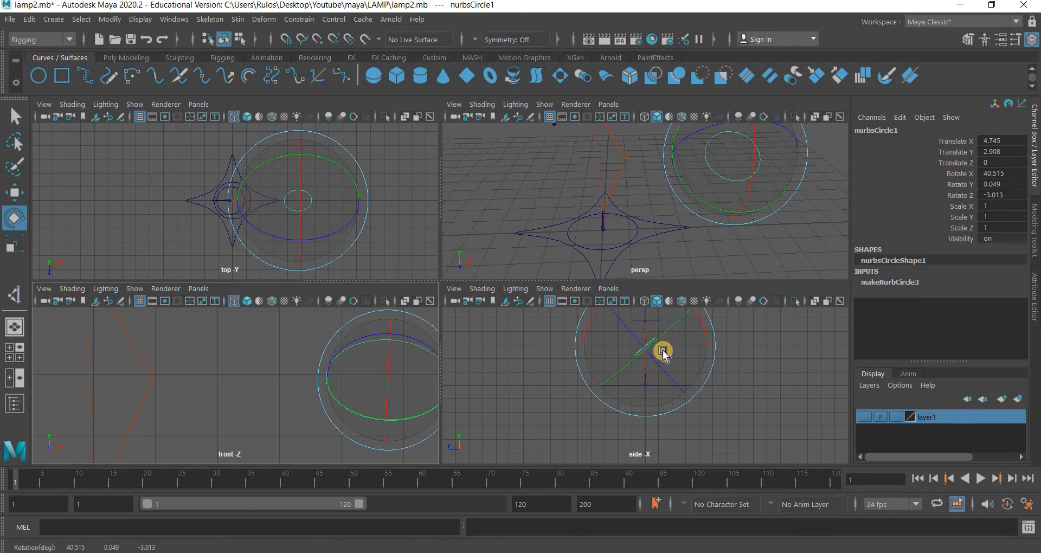
key(ctrl+z)
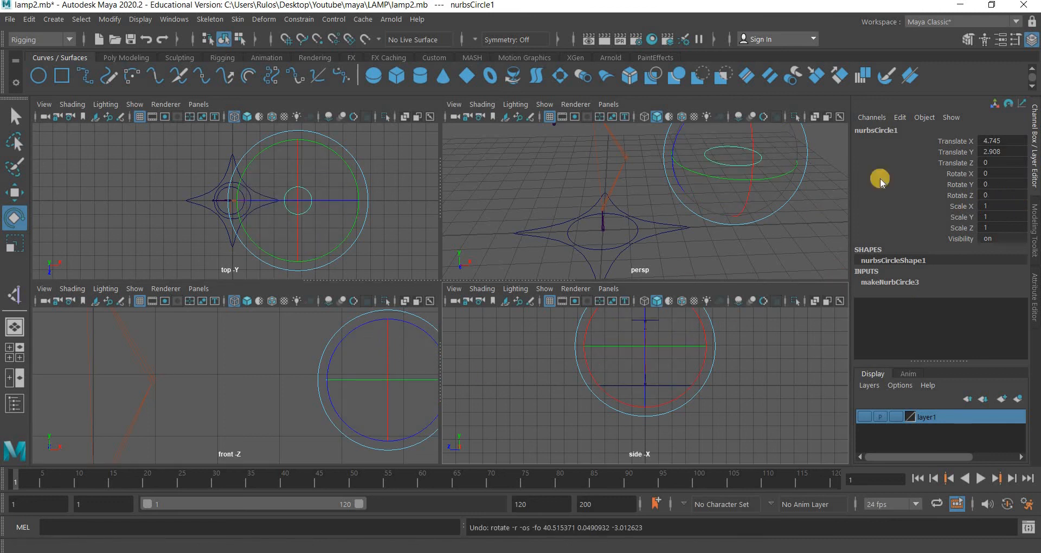
drag(388, 357, 387, 383)
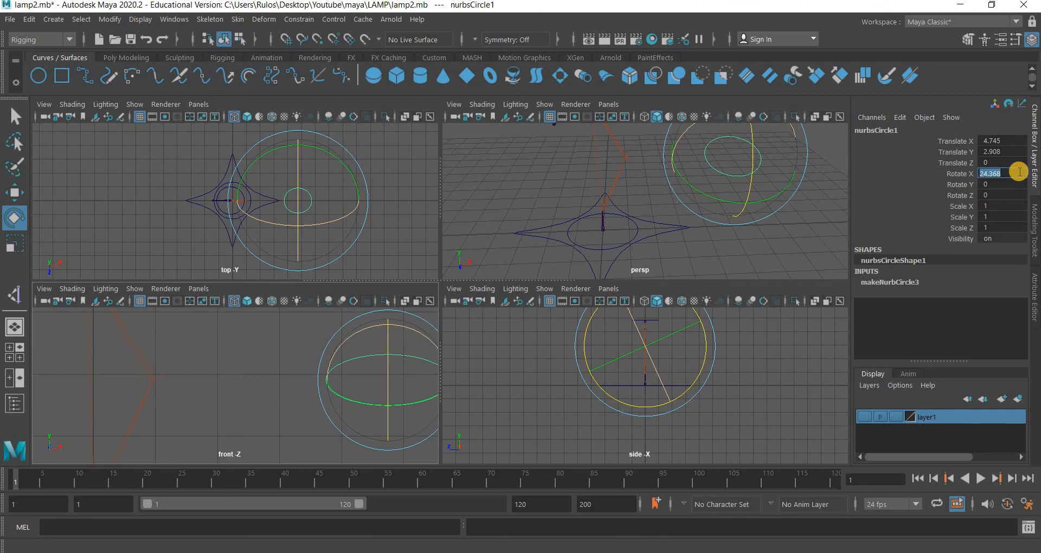
text(90)
key(Return)
key(f)
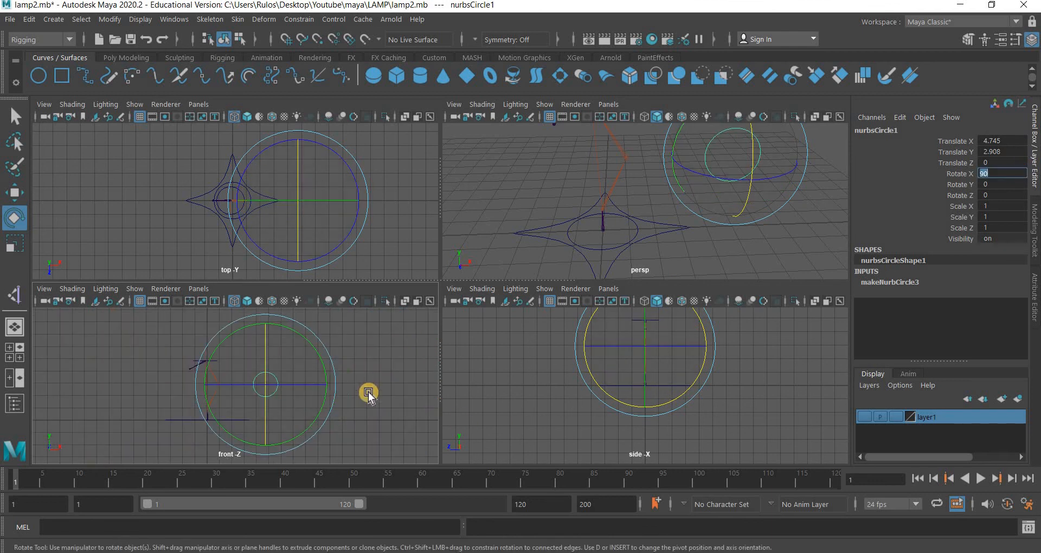
key(BackSpace)
text(0)
key(Return)
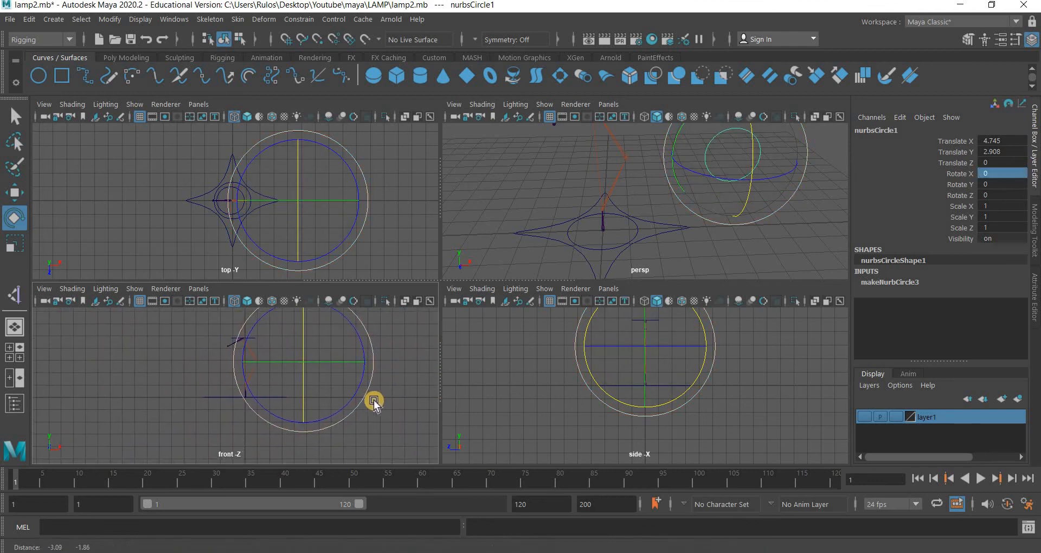
key(f)
- Switch the upright circle to control vertex editing and enlarge it in the maximized front view
click(303, 380)
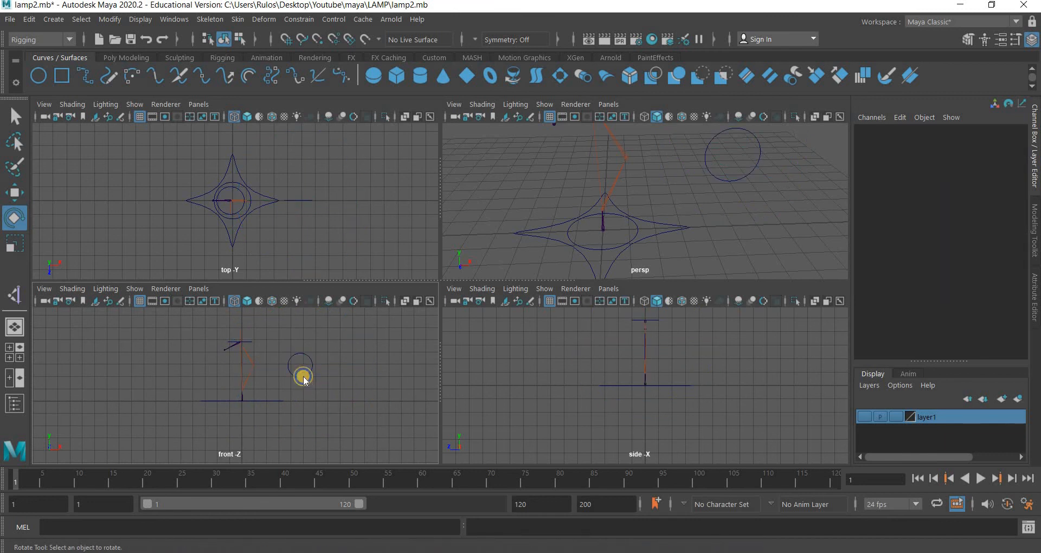
click(303, 376)
right_drag(303, 222, 228, 223)
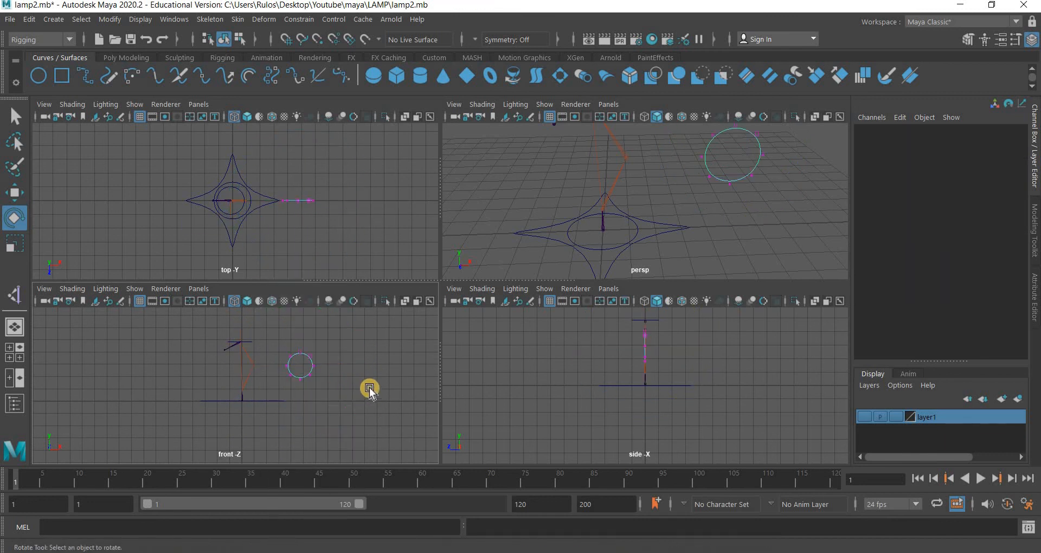
scroll(370, 388, up, 5)
alt+middle_drag(369, 388, 214, 441)
key(space)
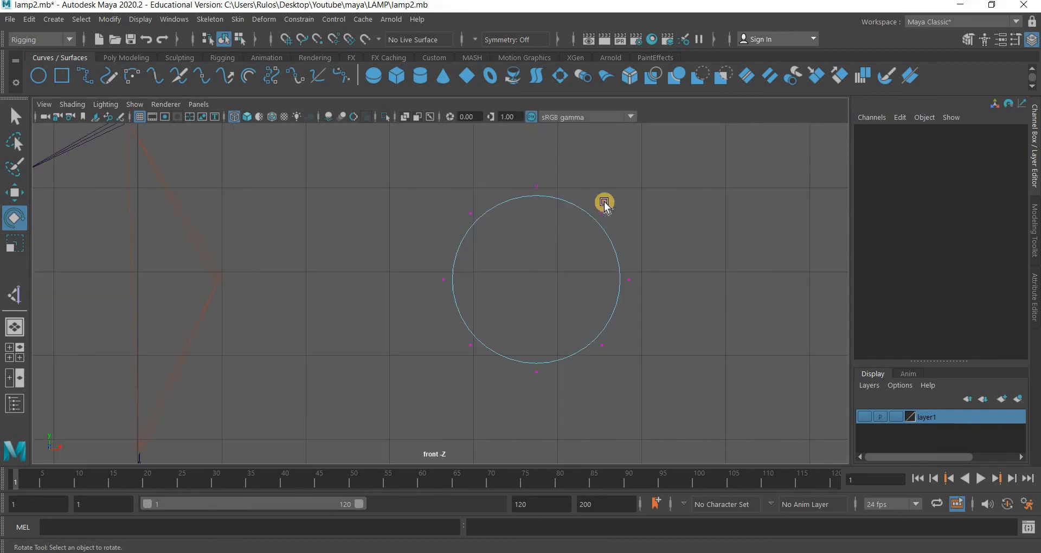
- Select the circle's four diagonal control vertices and scale them inward to about 0.08 to form a four-pointed star
drag(430, 202, 617, 226)
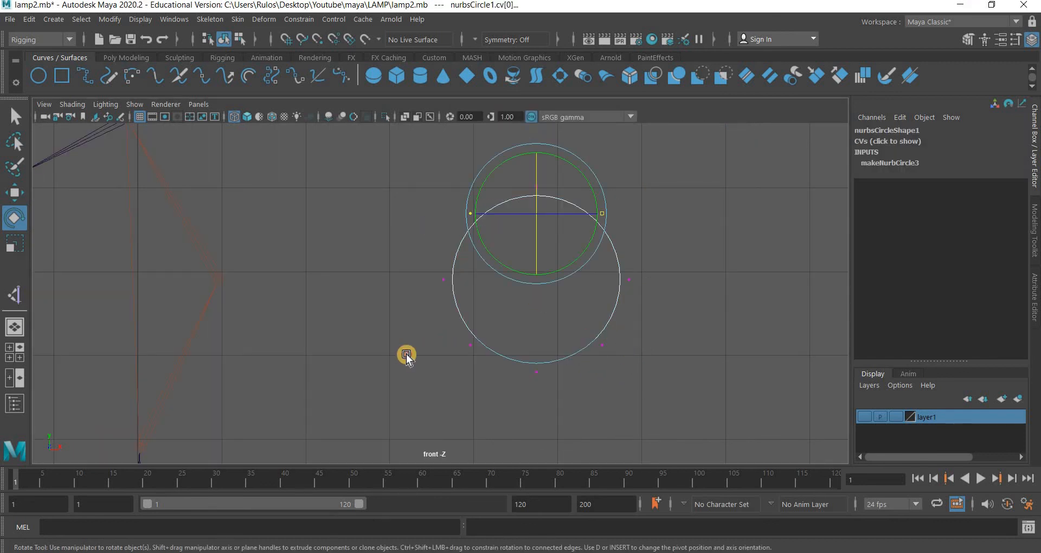
shift+drag(406, 355, 624, 325)
click(14, 245)
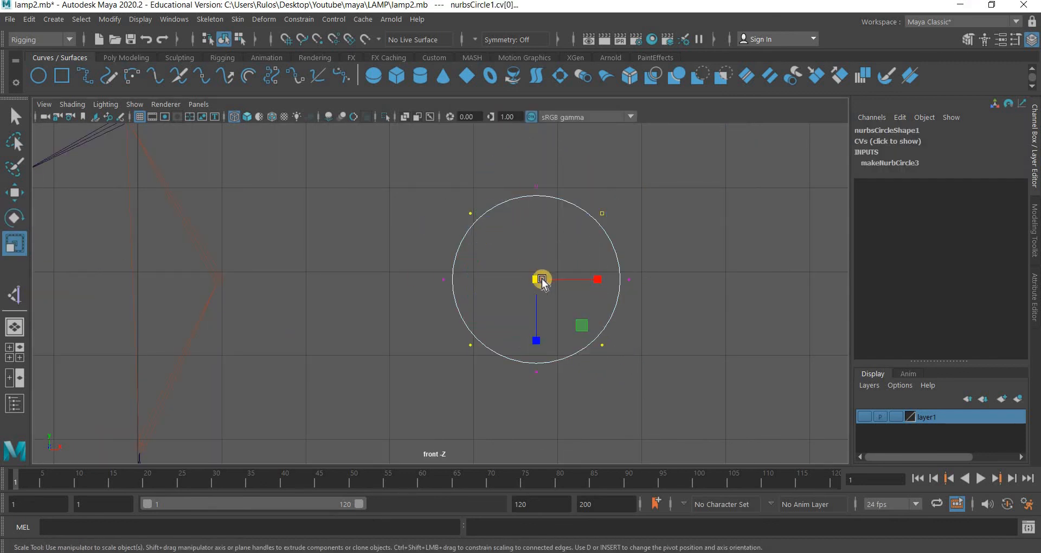
middle_drag(476, 320, 457, 337)
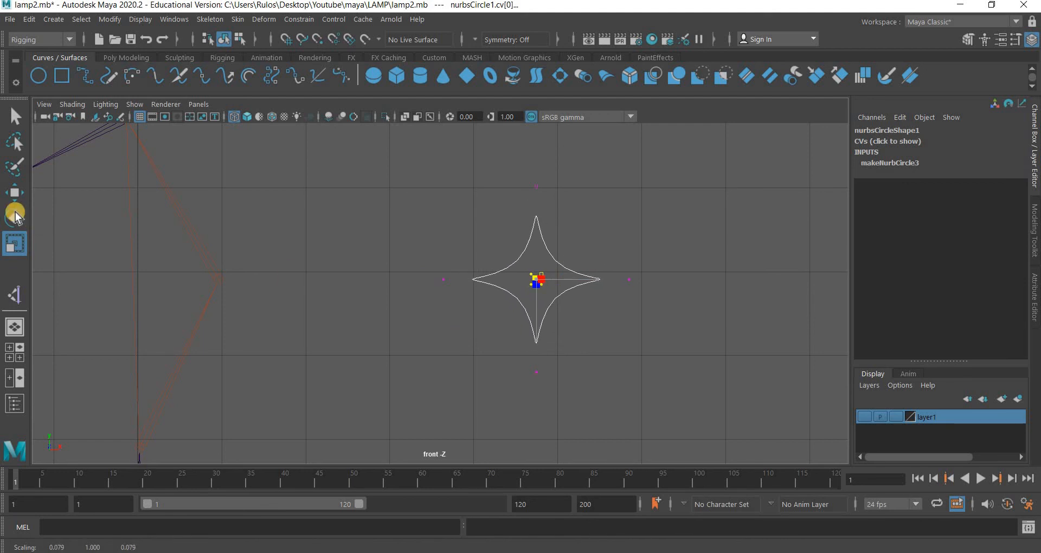
key(w)
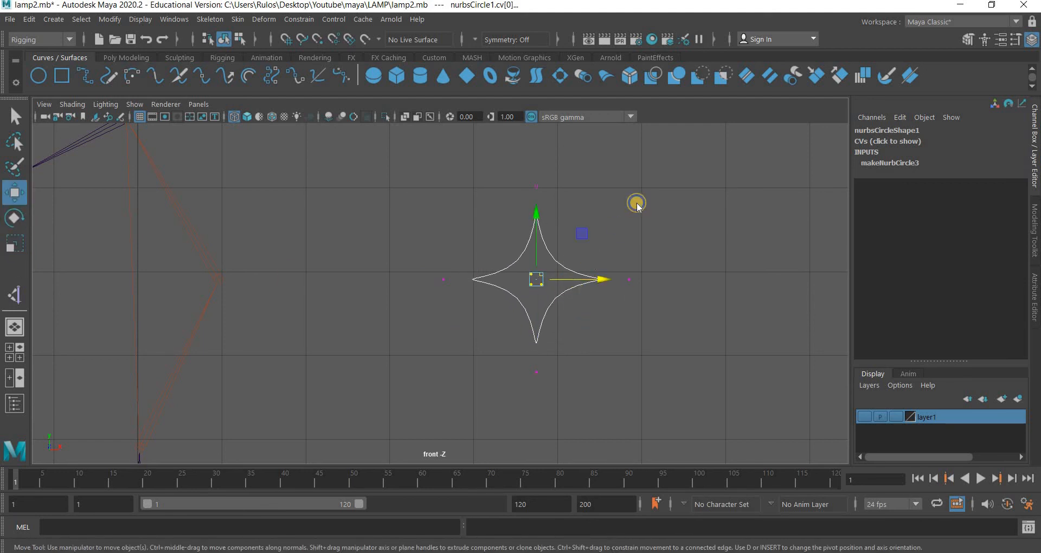
- Return the small upright star to object mode, delete its construction history, freeze its transformations and reselect it
right_drag(566, 225, 636, 203)
click(29, 20)
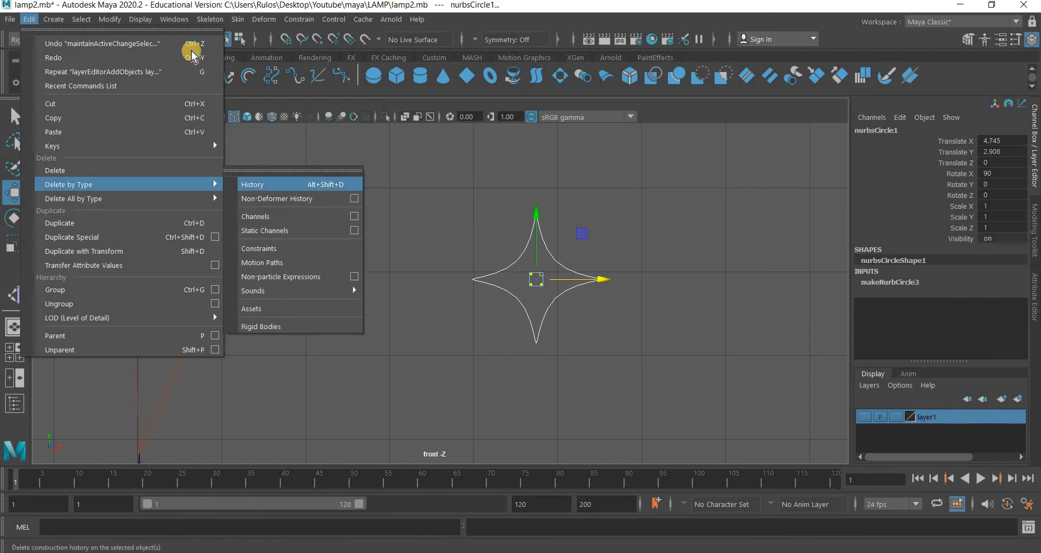
click(260, 185)
click(109, 19)
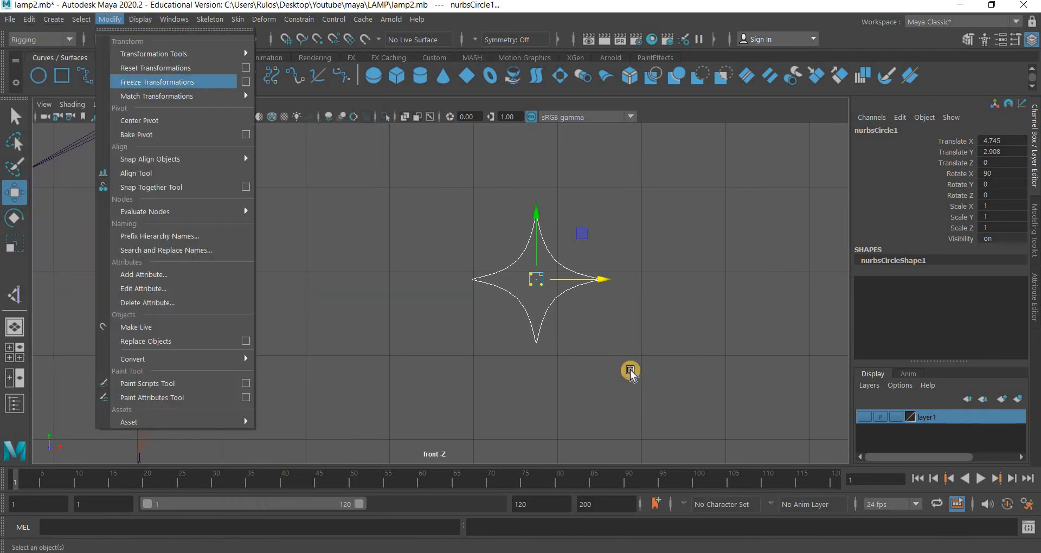
click(559, 298)
click(559, 298)
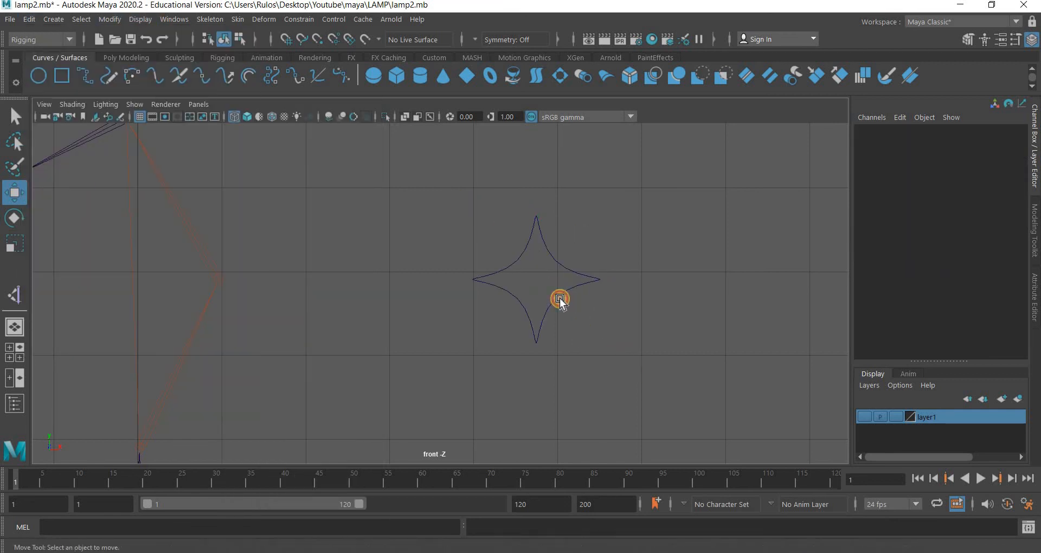
click(501, 313)
scroll(349, 271, down, 5)
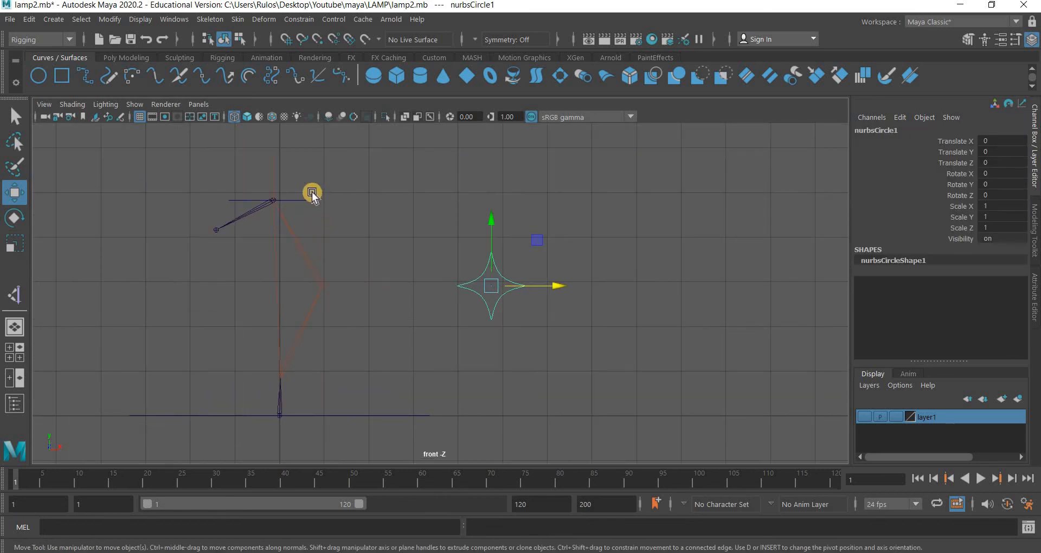
- Add a pole vector constraint from the small star to ikHandle1 and show the layer1 lamp geometry again
key(space)
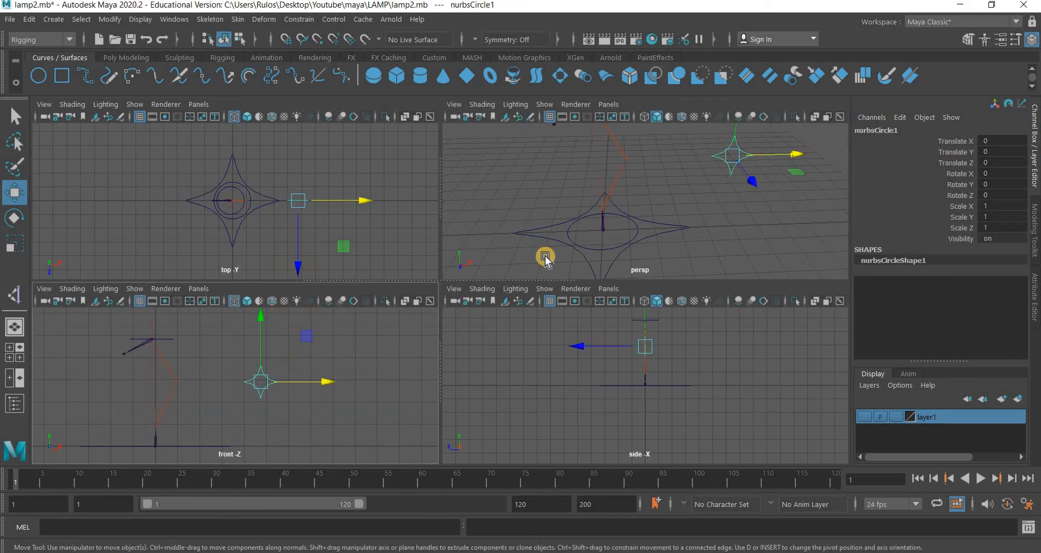
key(space)
alt+drag(532, 365, 393, 225)
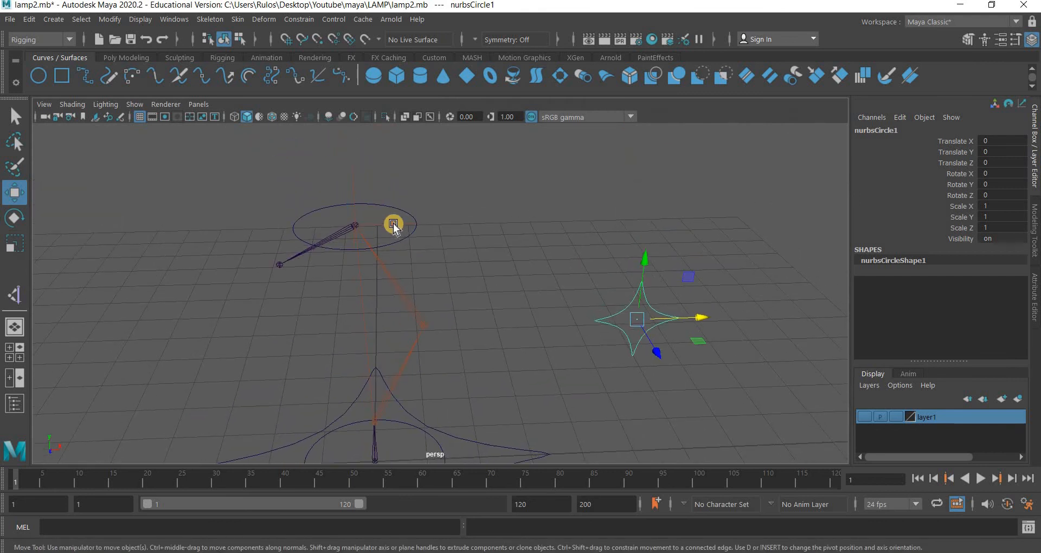
shift+drag(453, 189, 337, 241)
click(308, 20)
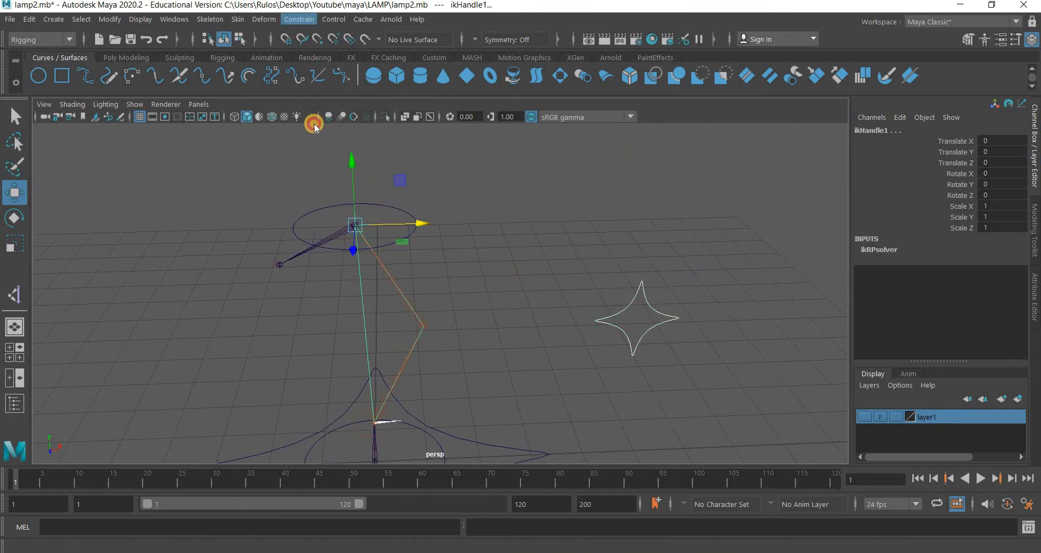
click(319, 124)
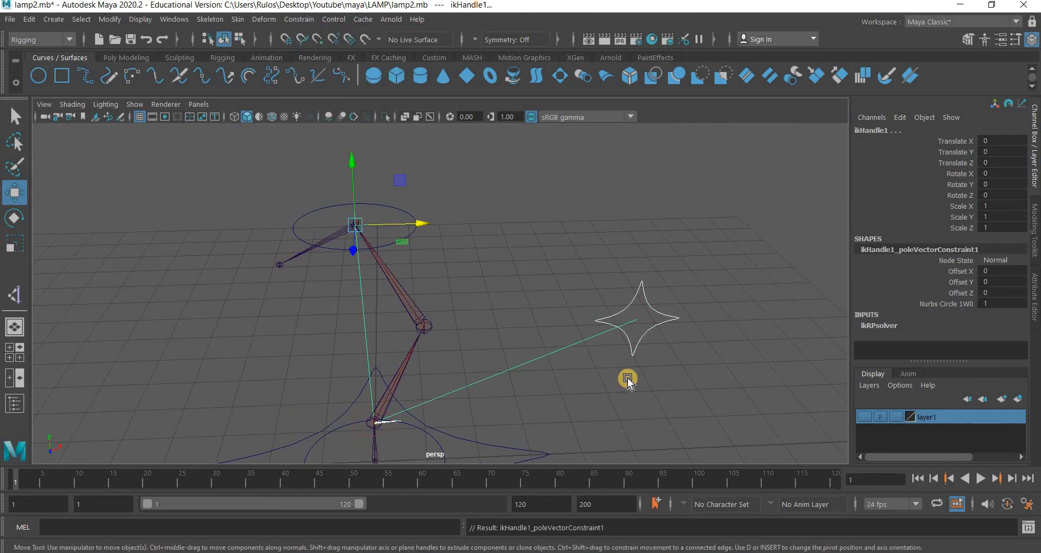
click(626, 378)
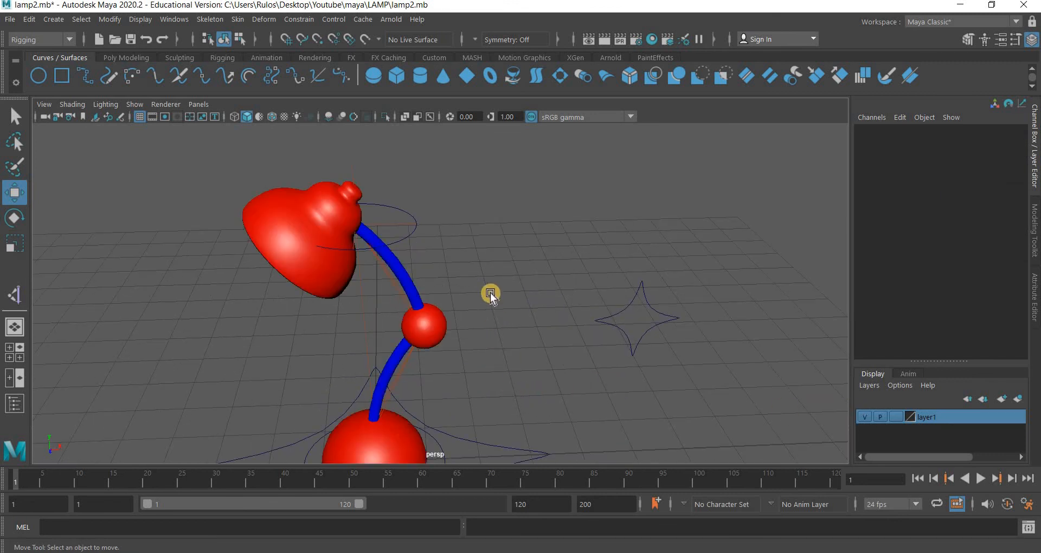
alt+middle_drag(490, 292, 431, 368)
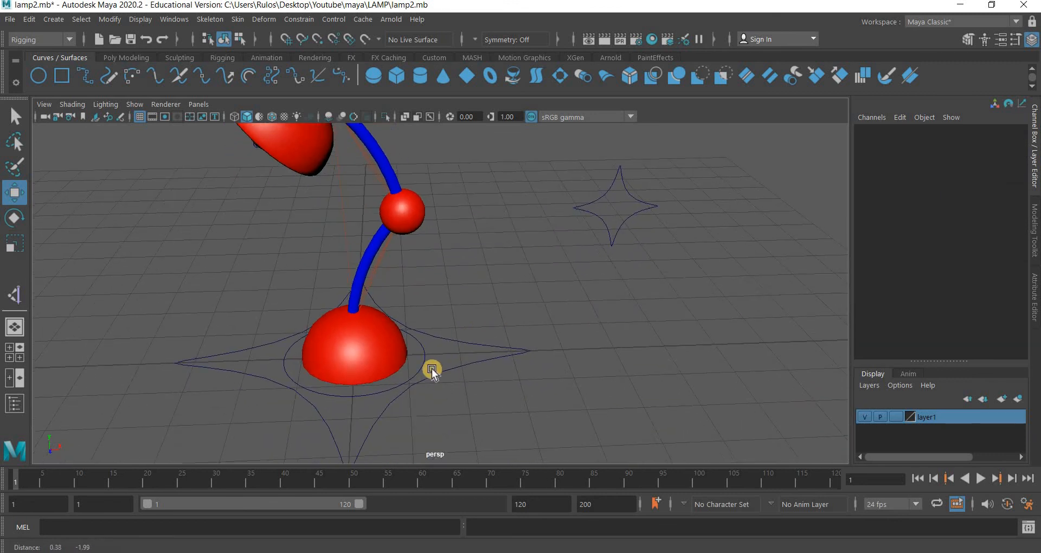
- Parent the small star-shaped elbow control under lampmaincontrol
click(457, 384)
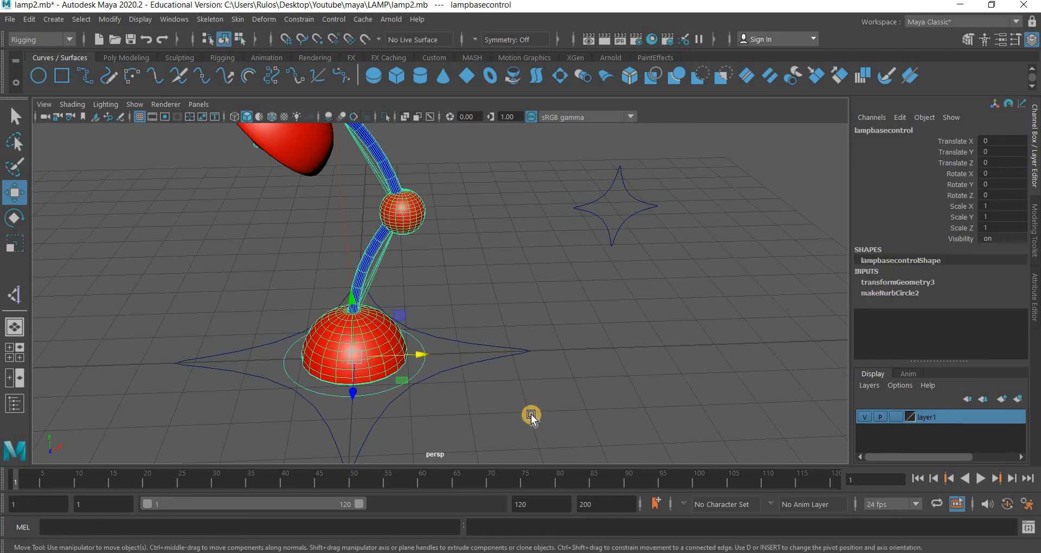
key(Up)
key(Down)
key(ctrl+z)
key(ctrl+z)
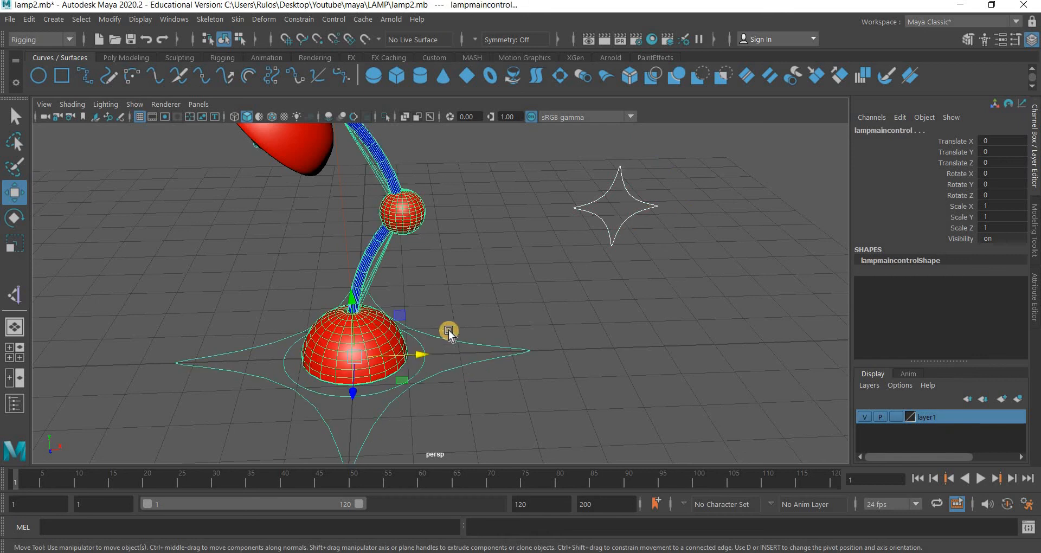
key(ctrl+z)
scroll(395, 168, down, 2)
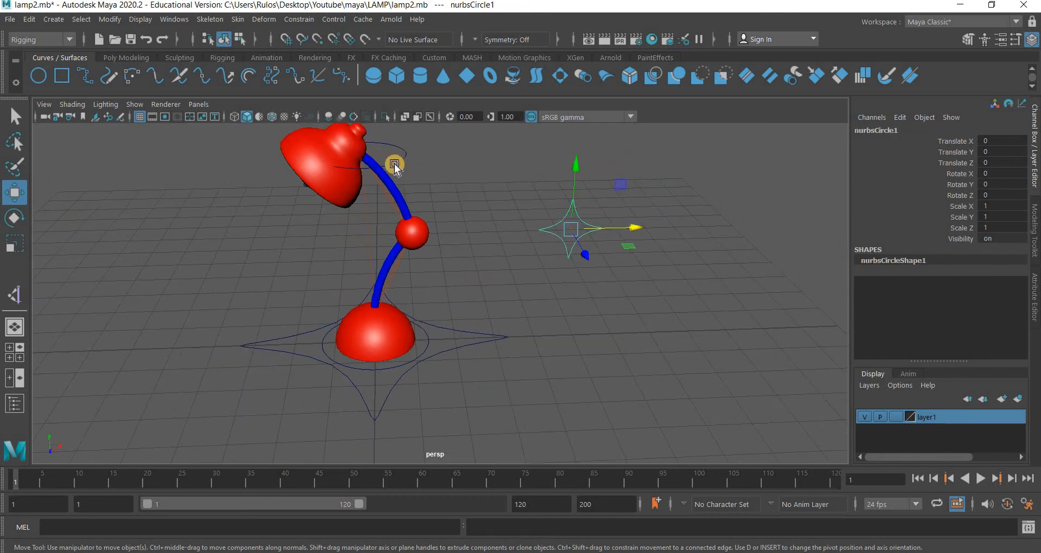
- Parent lampheadcontrol under lampmaincontrol
key(ctrl+z)
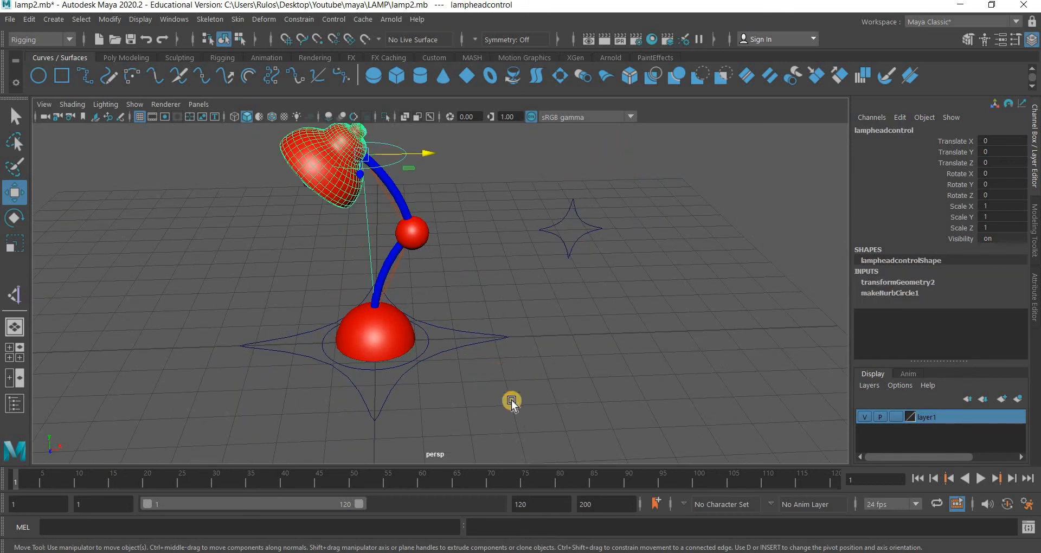
key(ctrl+z)
key(p)
- Hide the joints and IK handles in the perspective view so only the lamp geometry and control curves are displayed
click(137, 109)
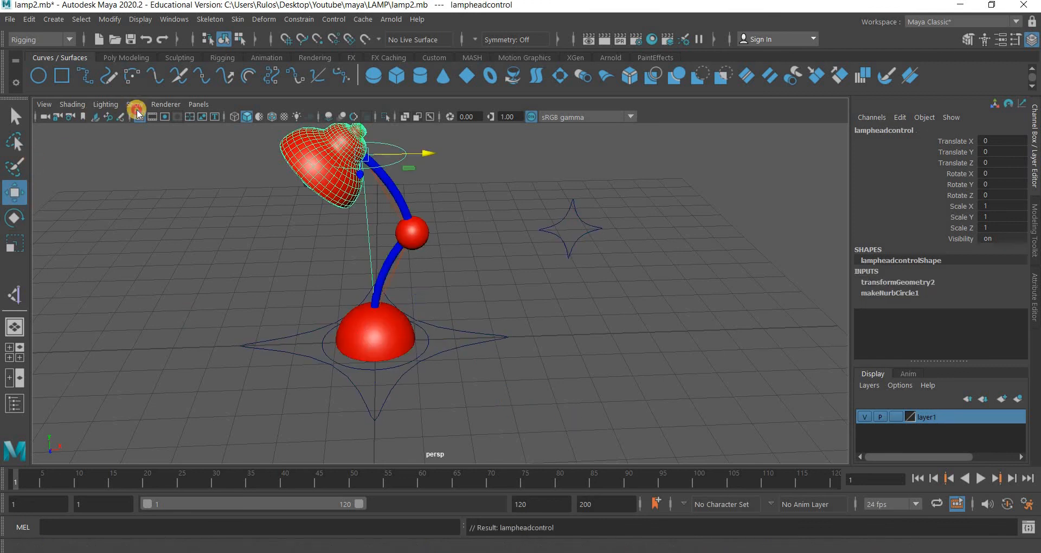
click(179, 225)
click(134, 104)
click(447, 386)
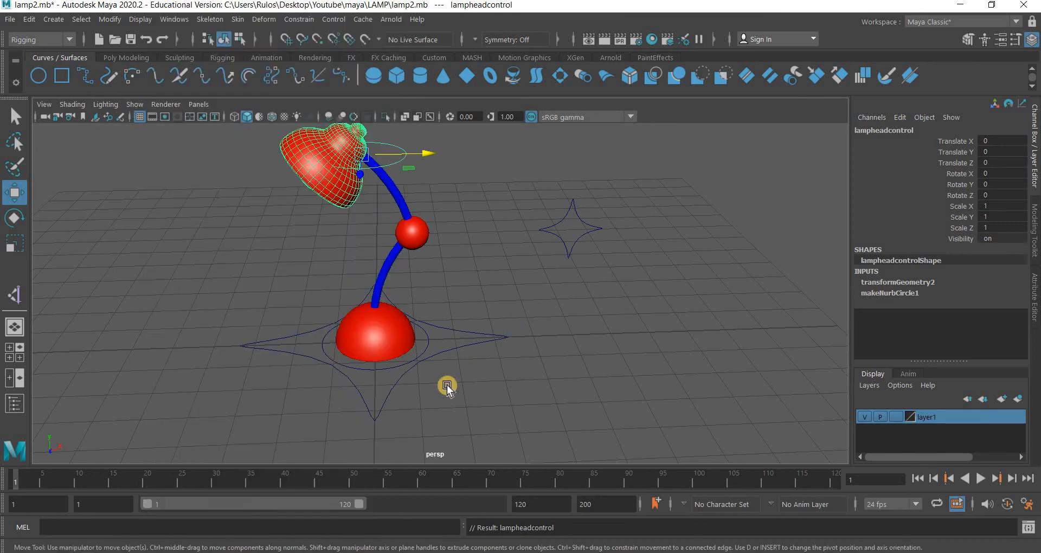
- Test the whole rig by moving lampmaincontrol and undo the move
click(470, 379)
click(451, 327)
scroll(450, 351, down, 3)
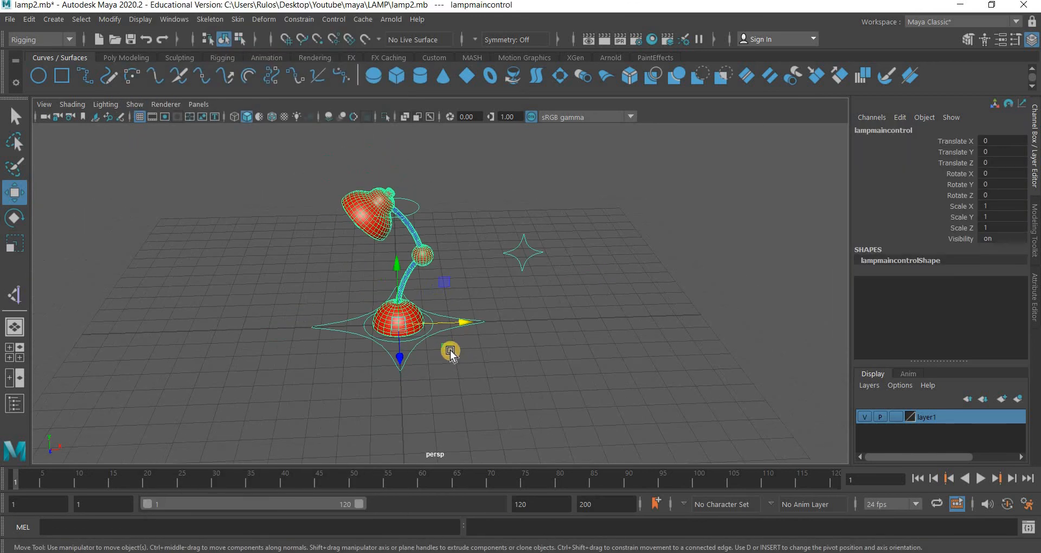
drag(447, 346, 536, 363)
key(ctrl+z)
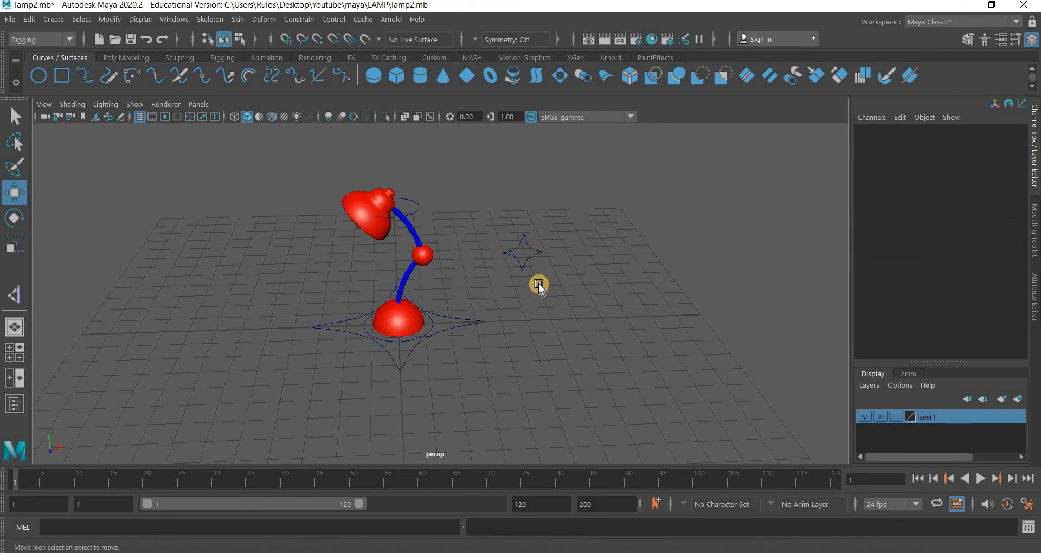
- Test-move the small star about 2.57 along Z and lampheadcontrol freely, undoing each move
click(528, 260)
drag(533, 279, 424, 215)
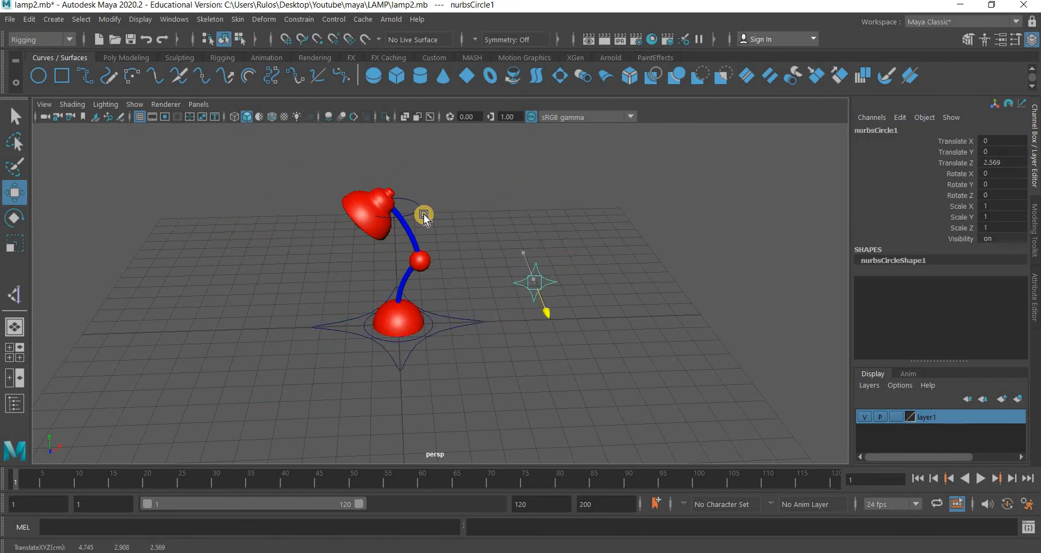
key(ctrl+z)
click(418, 209)
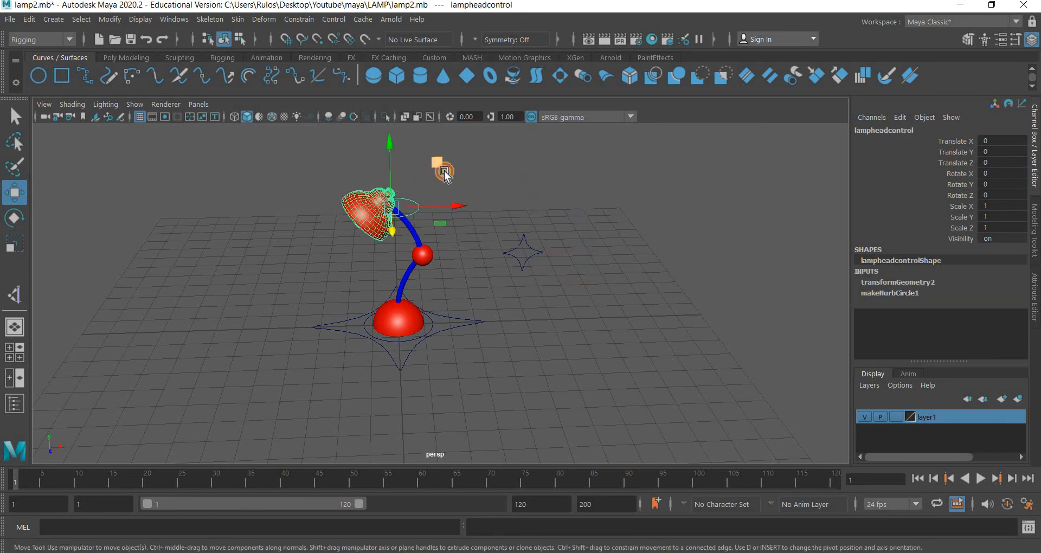
drag(443, 172, 397, 181)
key(ctrl+z)
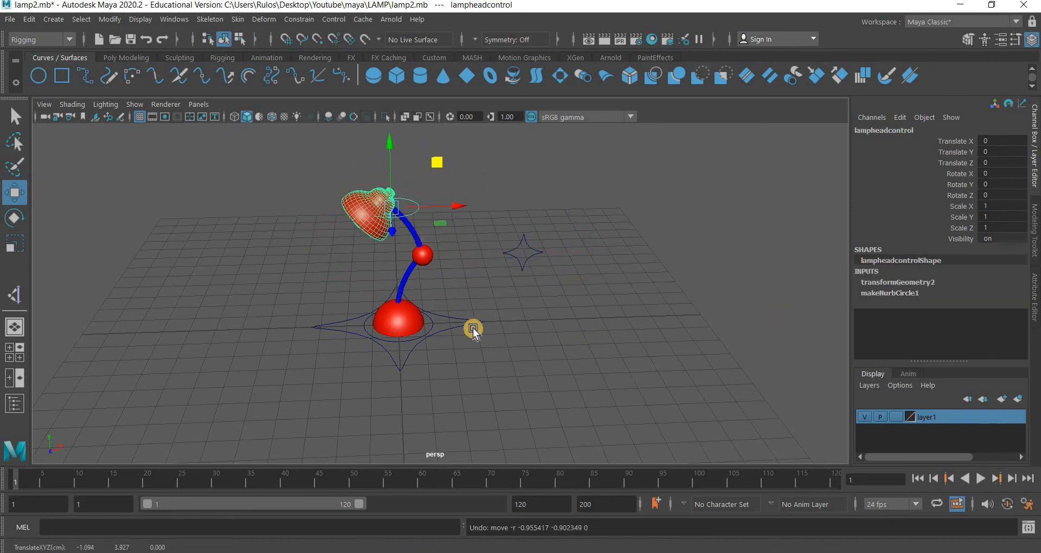
click(477, 323)
click(544, 249)
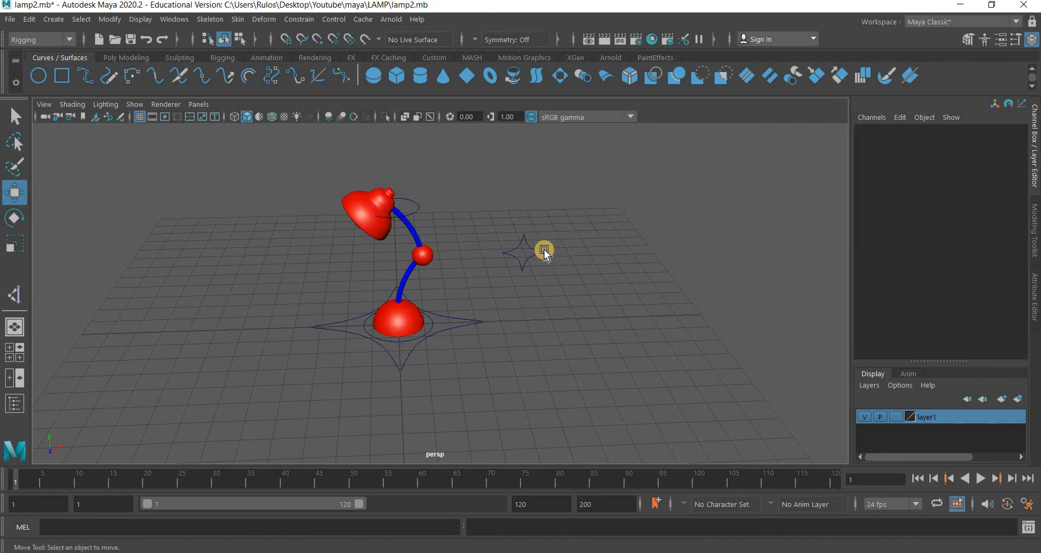
- Lock and hide the Scale X, Y and Z attributes of the small star control
scroll(544, 249, up, 3)
click(559, 247)
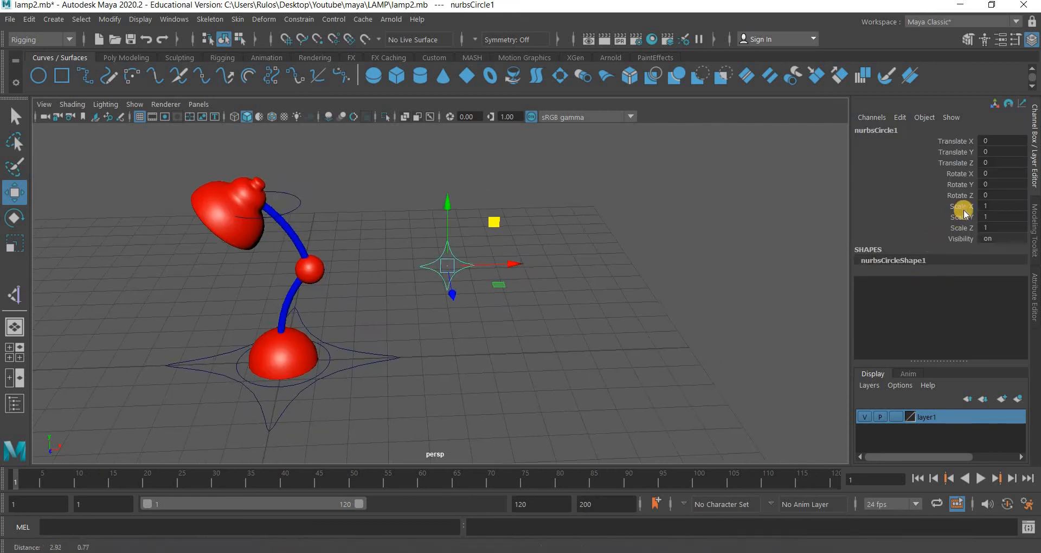
drag(960, 206, 964, 231)
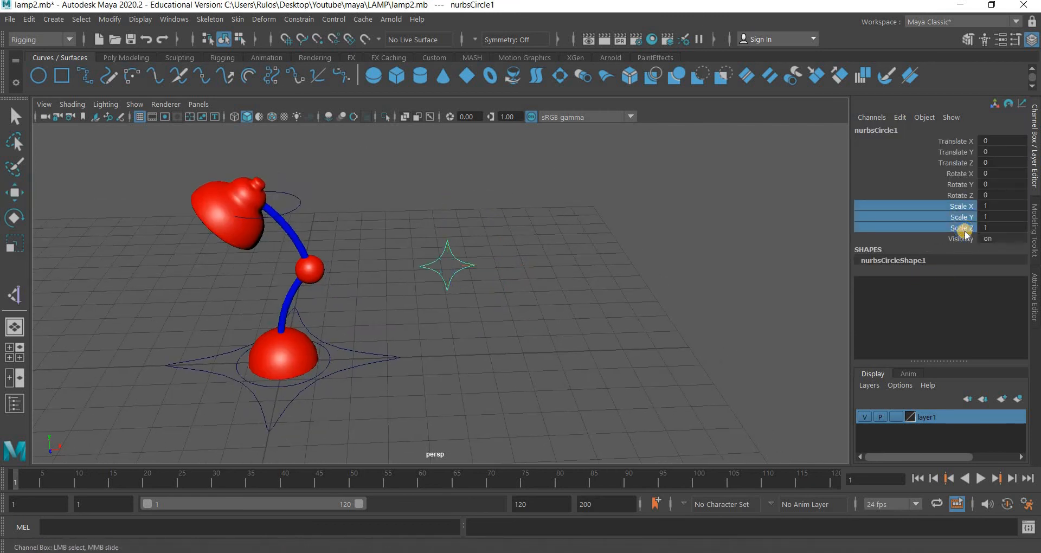
right_drag(964, 233, 945, 342)
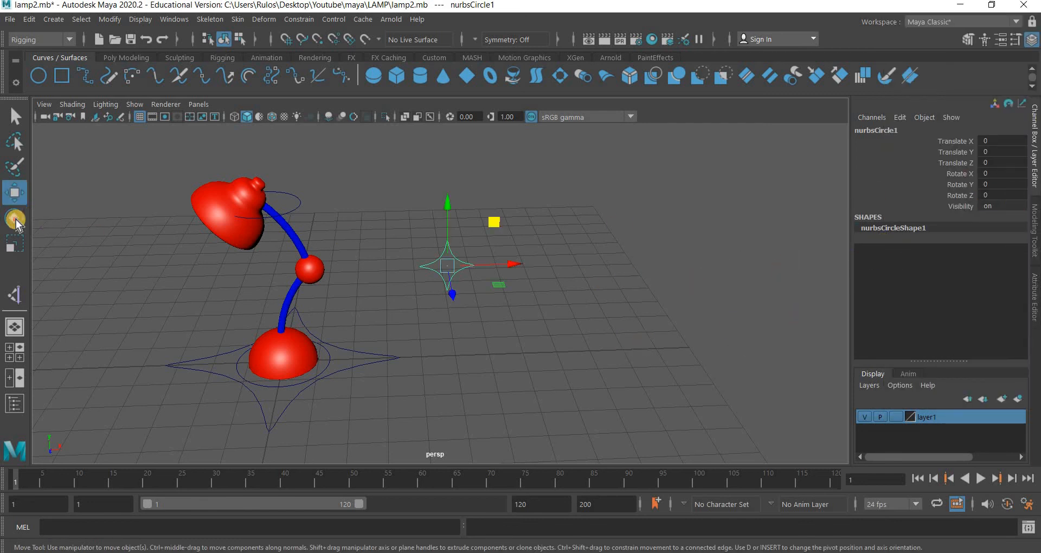
- Try a rotation on the small star, undo it, and lock and hide its Rotate X, Y and Z attributes
key(e)
drag(498, 218, 537, 240)
key(ctrl+z)
drag(959, 173, 959, 195)
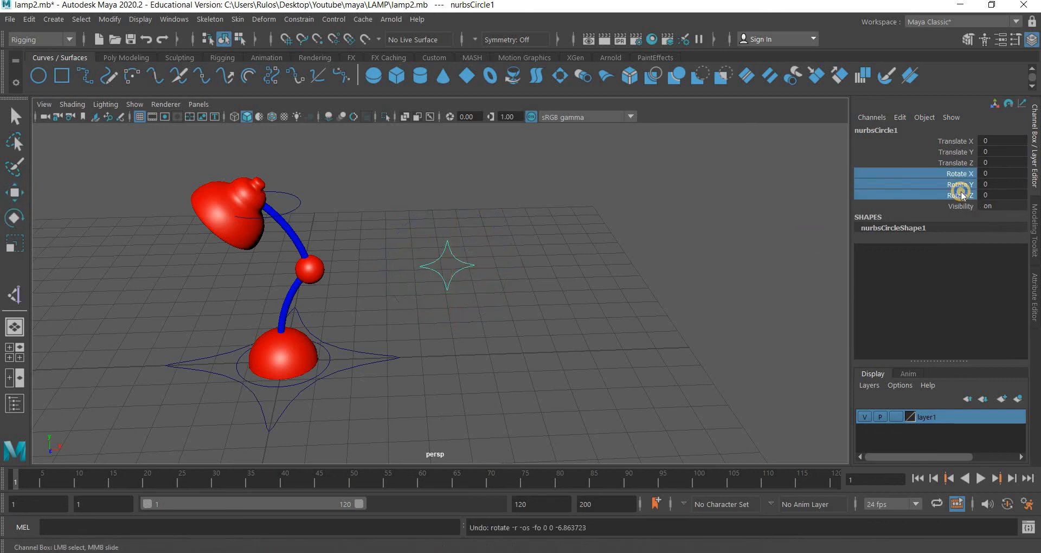
right_drag(956, 260, 941, 342)
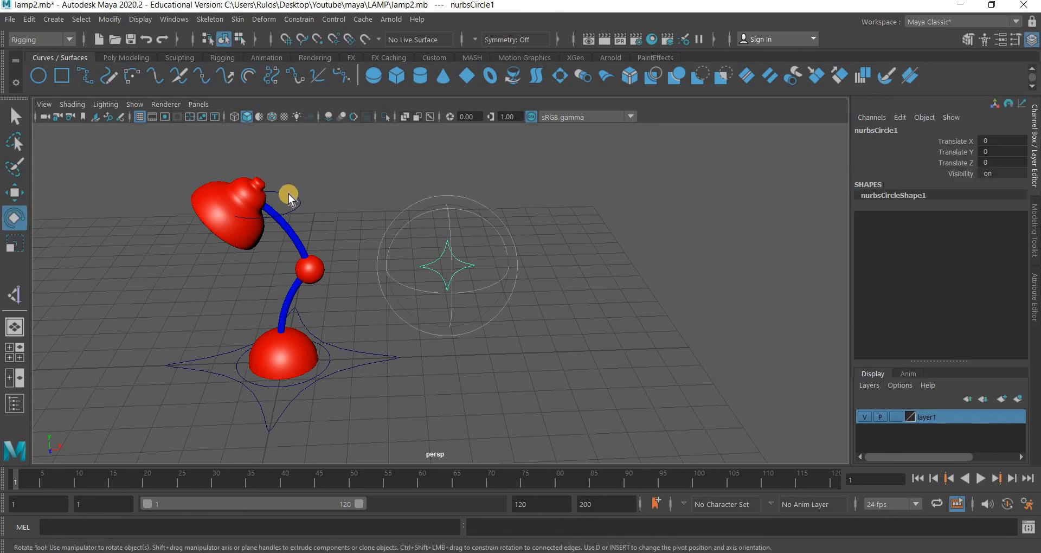
- Try rotating, scaling and moving lampheadcontrol to test its channels, undoing each change
drag(294, 210, 325, 255)
key(ctrl+z)
key(r)
key(ctrl+z)
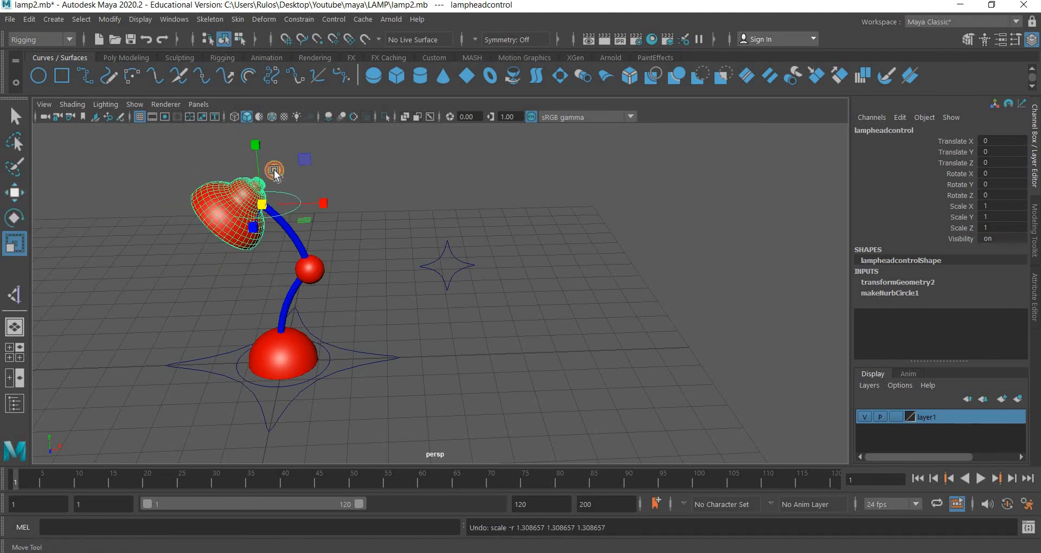
key(w)
drag(314, 195, 362, 193)
key(ctrl+z)
key(ctrl+z)
key(ctrl+z)
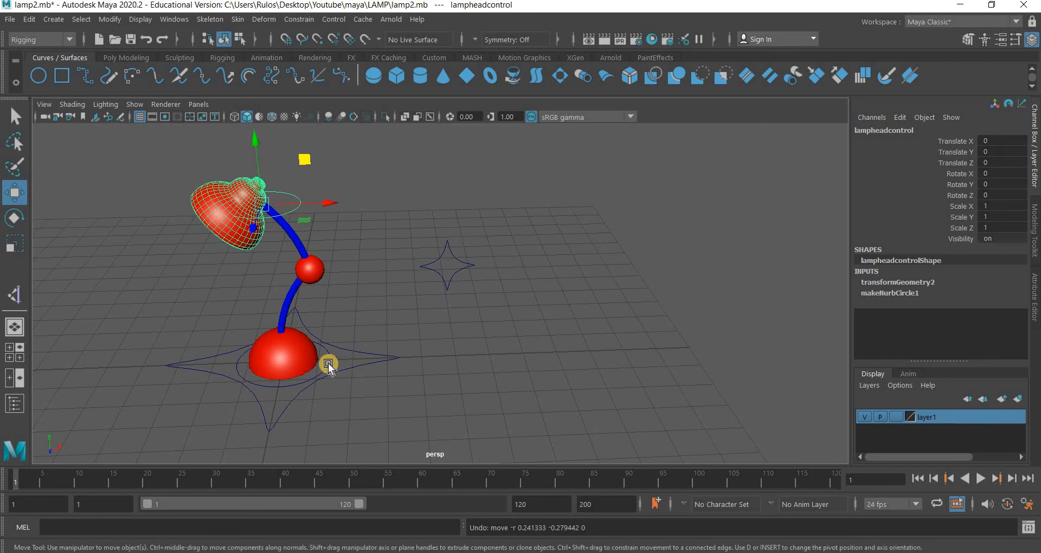
- Try moving and rotating lampbasecontrol to test its channels, undoing every change
click(333, 327)
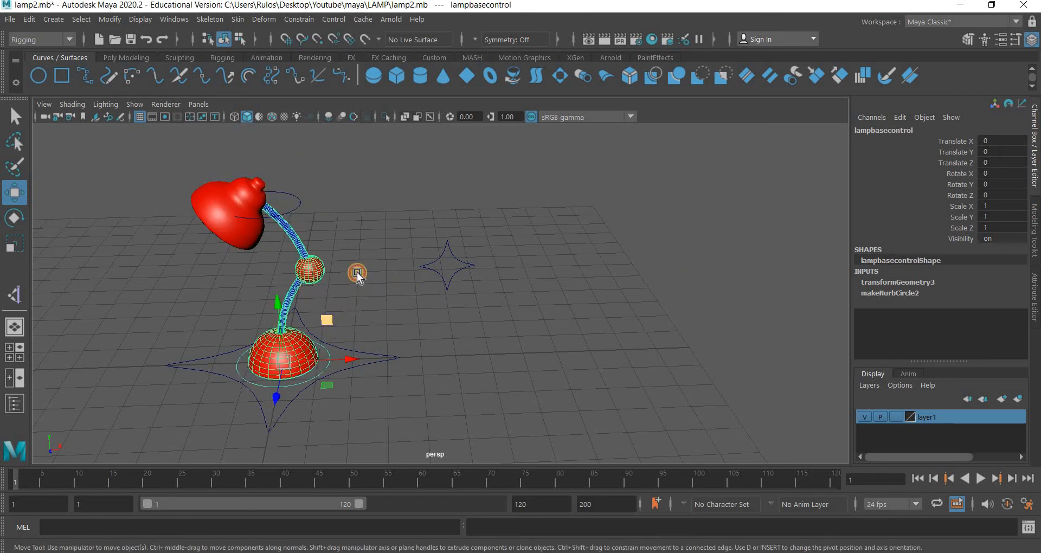
drag(357, 272, 391, 332)
key(ctrl+z)
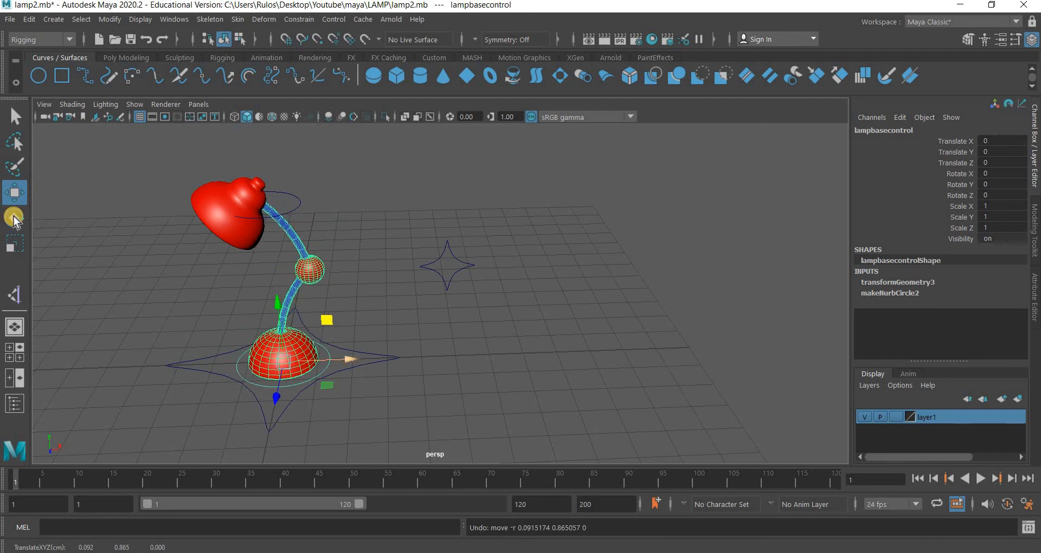
click(14, 218)
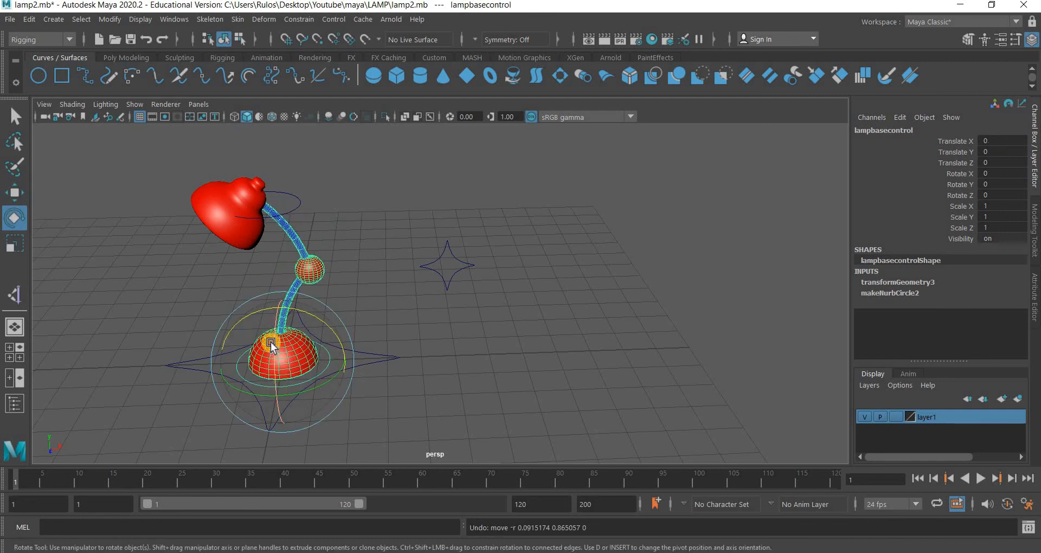
drag(271, 342, 320, 381)
key(ctrl+z)
key(ctrl+z)
key(ctrl+z)
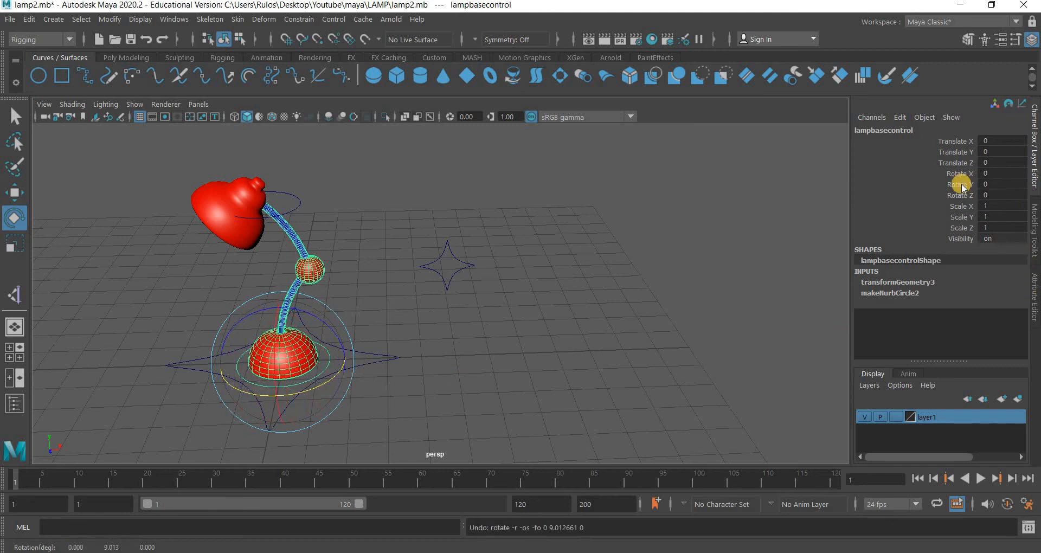
- Lock and hide the Rotate Z attribute of lampbasecontrol and clear the selection
click(961, 185)
right_click(952, 320)
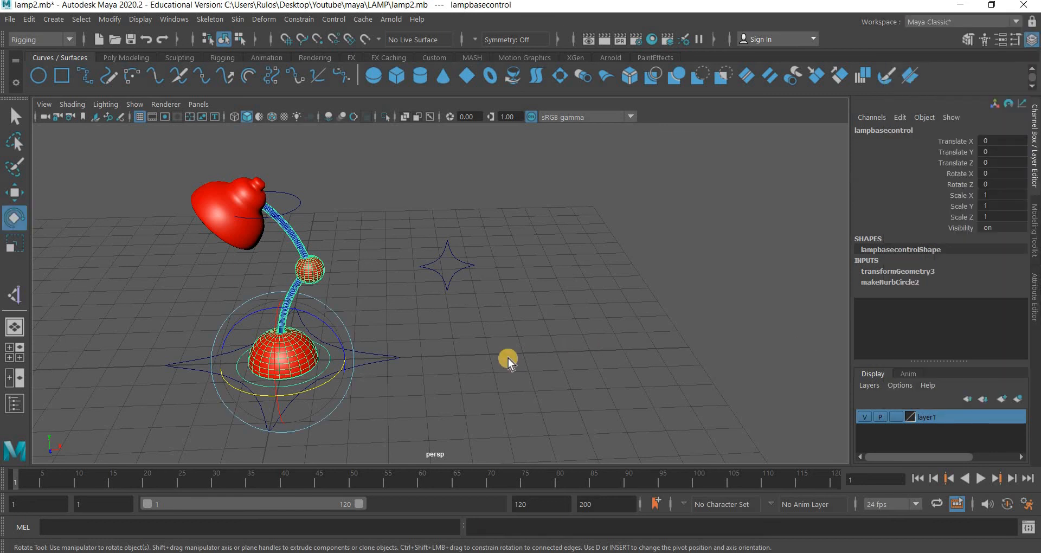
click(375, 362)
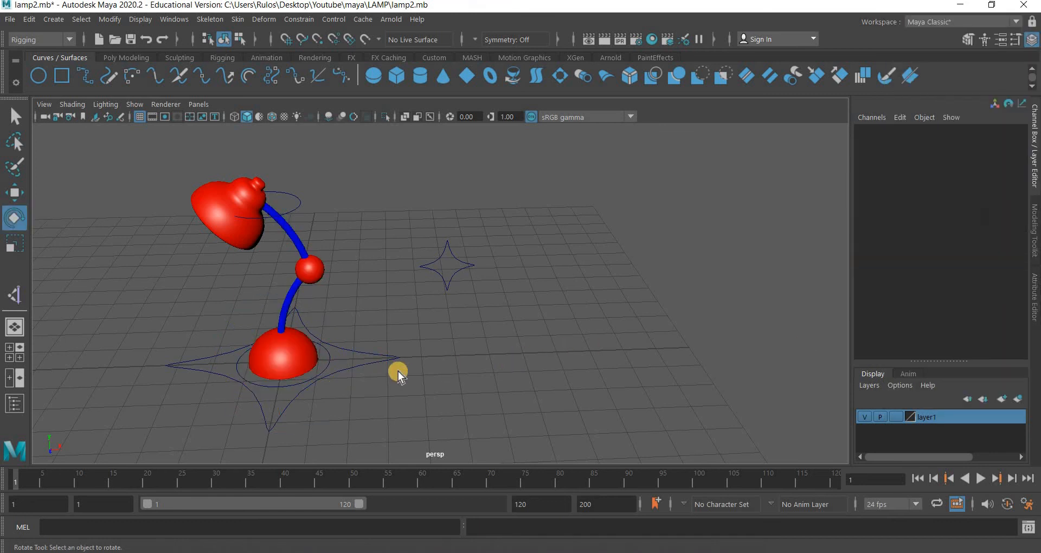
- Check lampmaincontrol, clear the selection and save the lamp2.mb scene
click(396, 359)
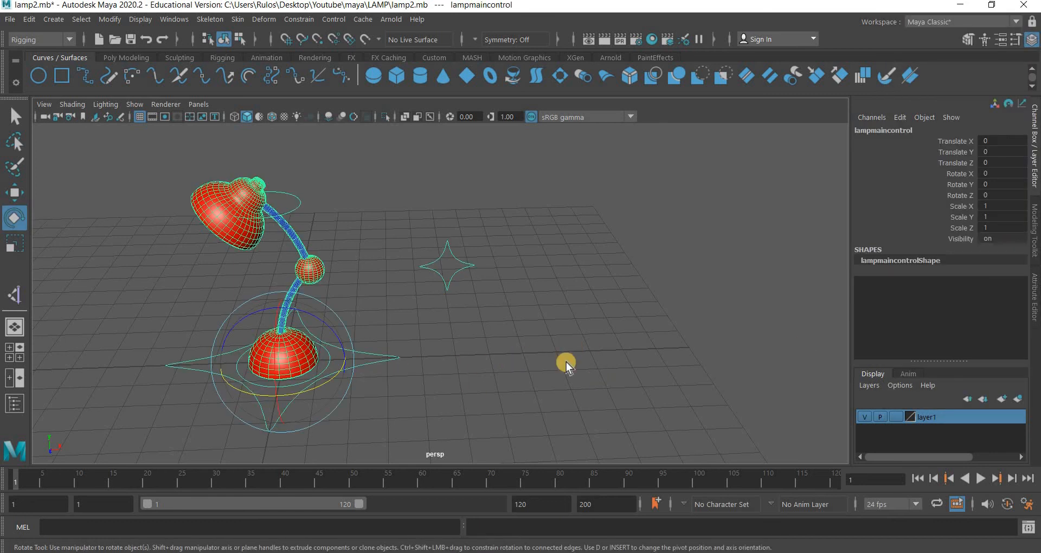
click(379, 279)
alt+drag(398, 352, 303, 271)
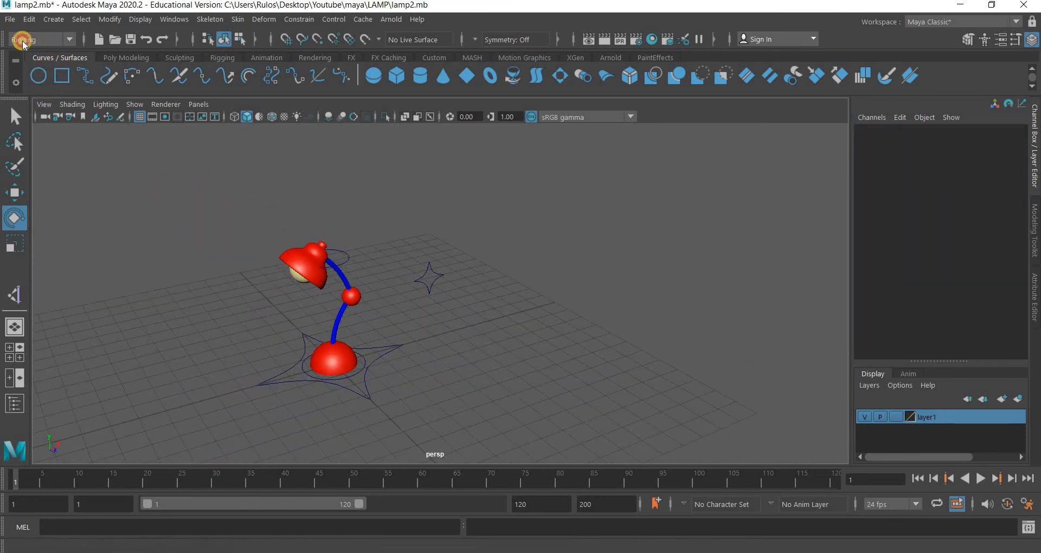
click(9, 19)
click(412, 298)
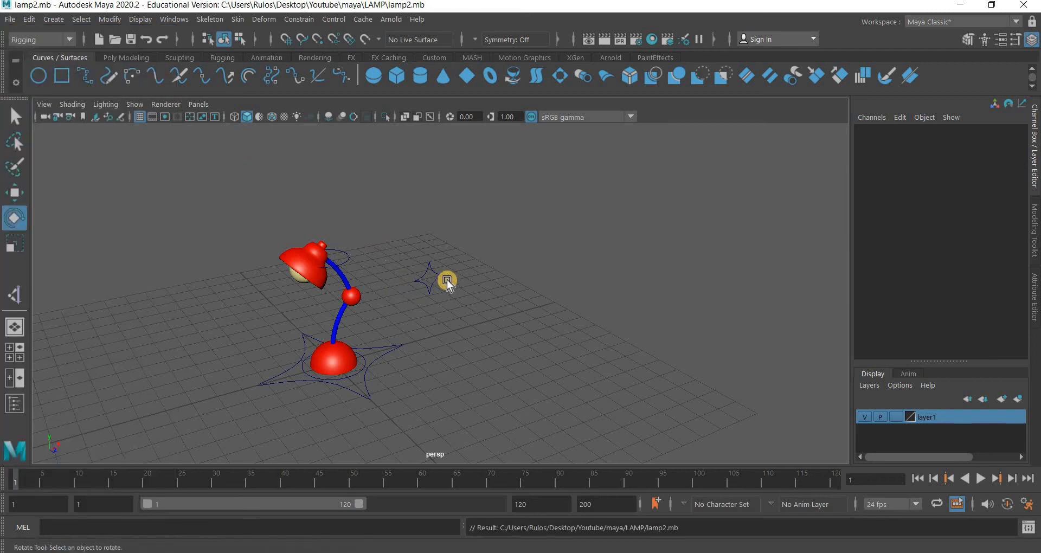
- Select lampmaincontrol with the Move tool and inspect the rigged lamp from several angles and distances
alt+drag(446, 281, 427, 328)
click(427, 328)
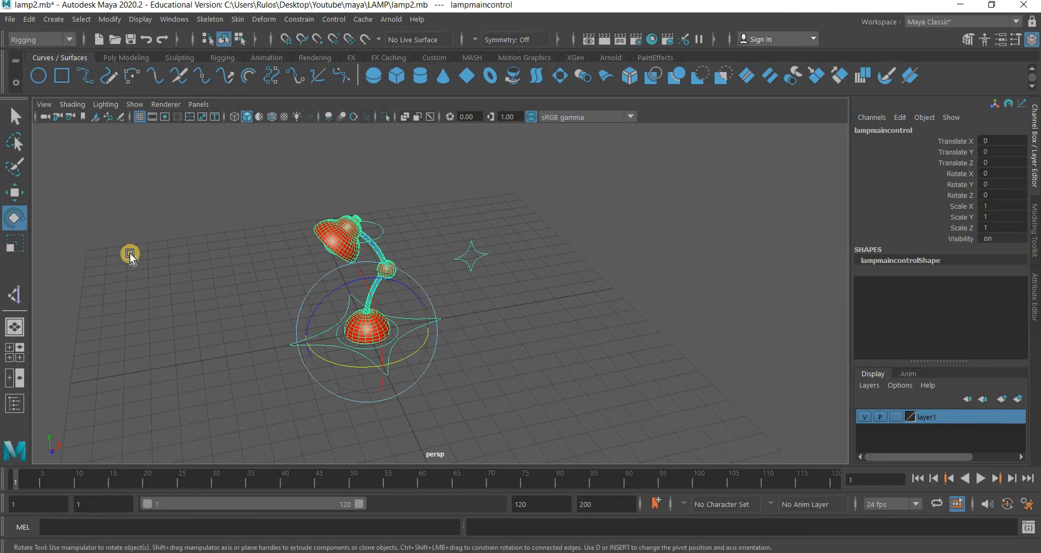
key(w)
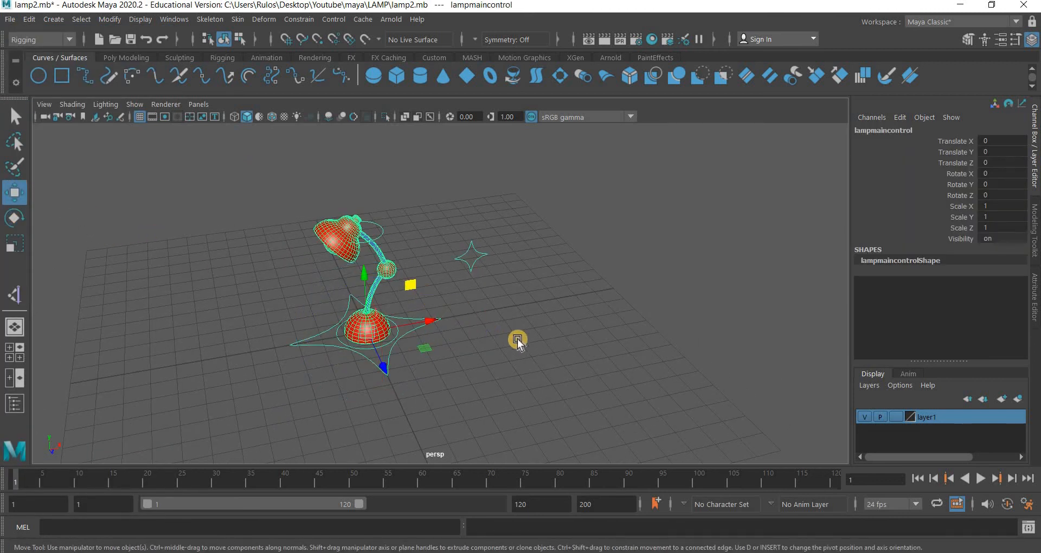
alt+middle_drag(516, 339, 538, 332)
scroll(538, 332, up, 8)
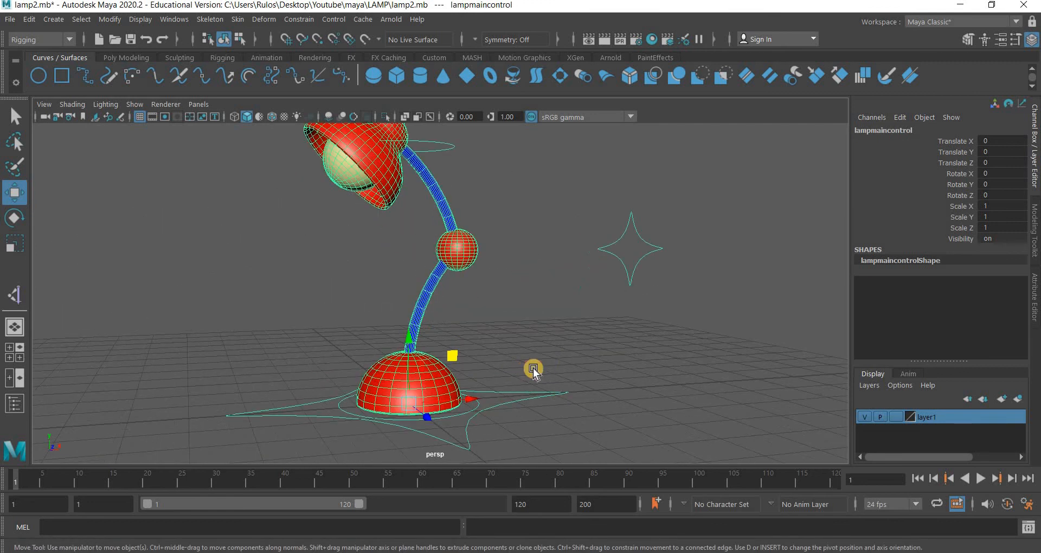
scroll(525, 350, down, 4)
scroll(615, 328, down, 2)
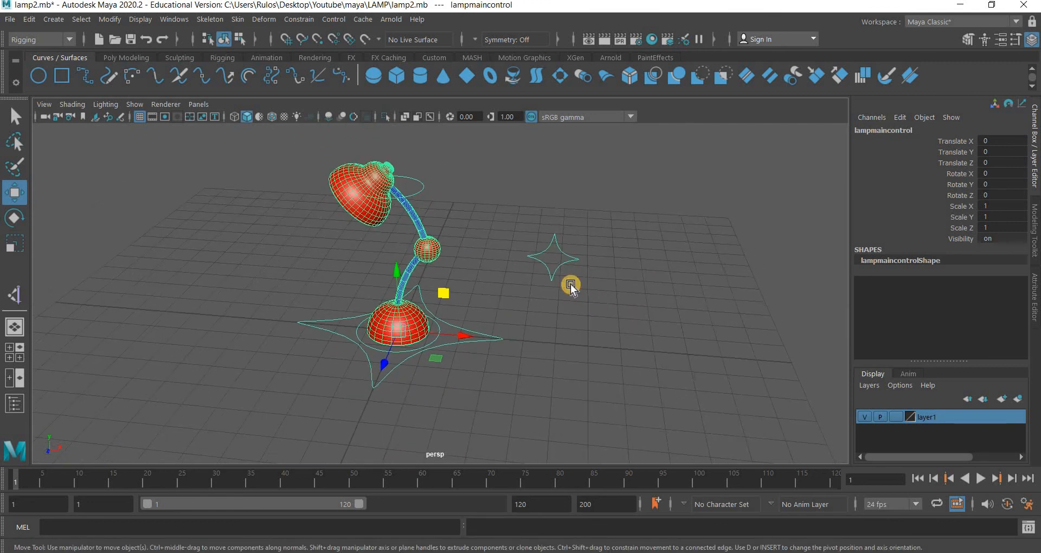
- Test-move the small star to about -0.957 in Translate Z and undo the move
click(564, 278)
click(550, 280)
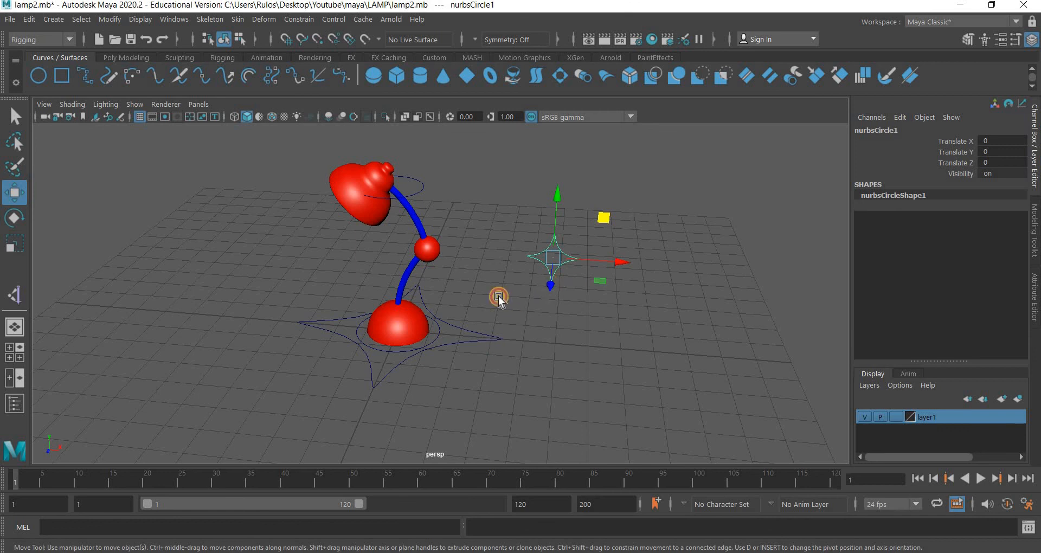
mouse_move(550, 285)
mouse_down()
mouse_move(526, 309)
mouse_move(551, 267)
mouse_move(551, 378)
mouse_move(551, 272)
mouse_up()
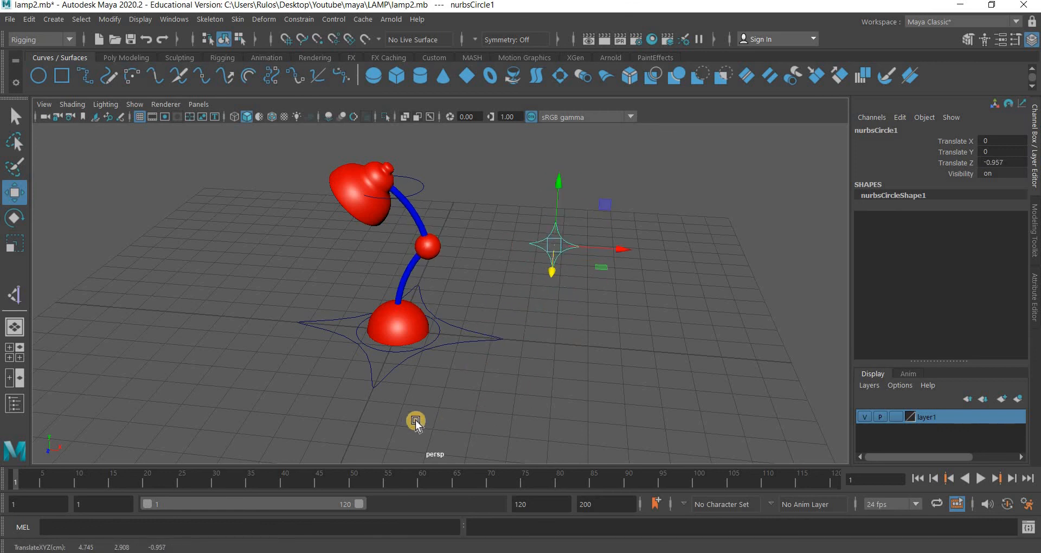
key(ctrl+z)
mouse_move(513, 399)
alt+mouse_down()
mouse_move(471, 418)
mouse_move(529, 399)
alt+mouse_up()
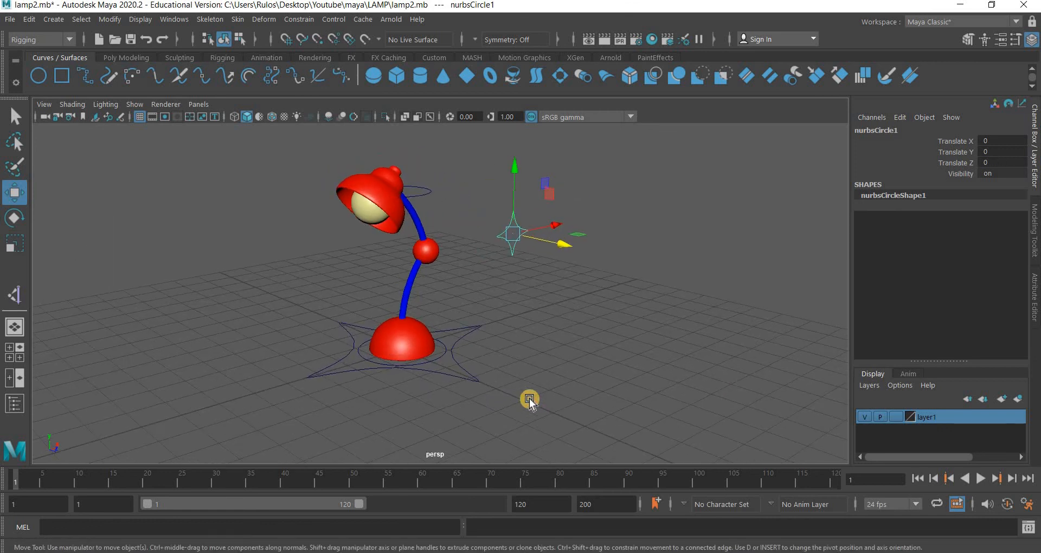